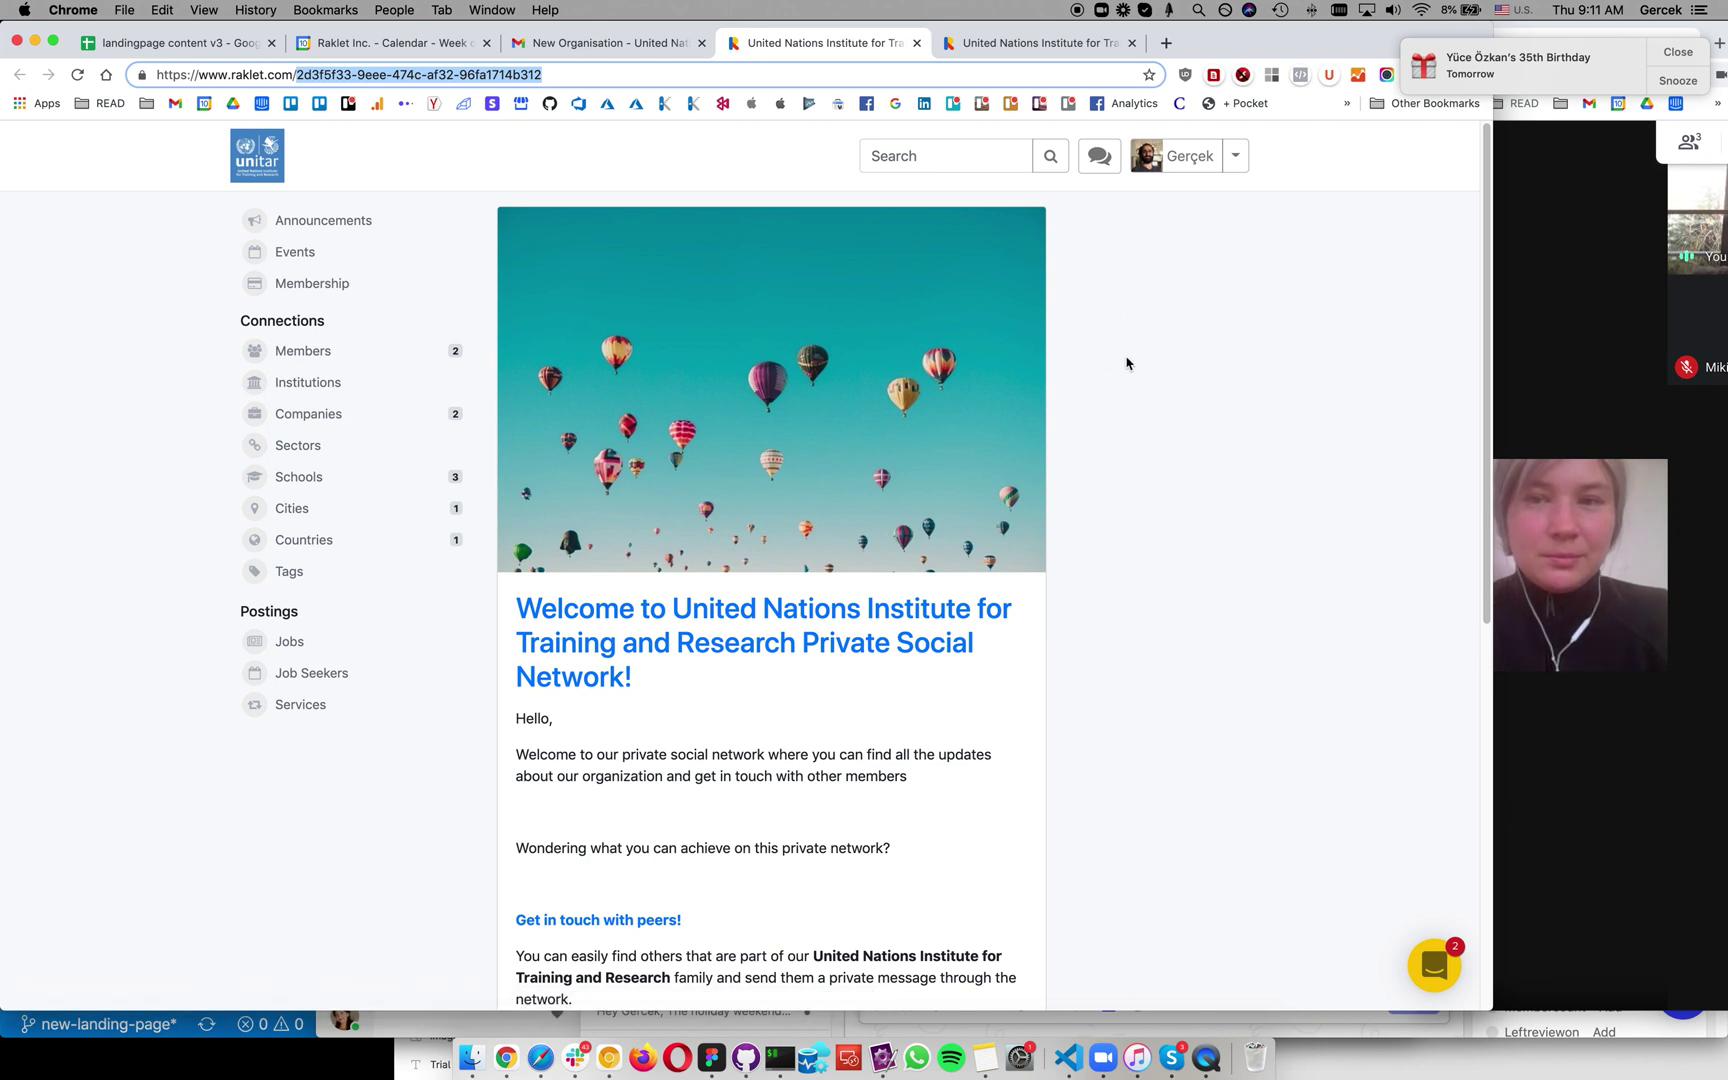
Step: Open the organisation's administrator area, view its full contact list and return to the dashboard
left_click(1236, 156)
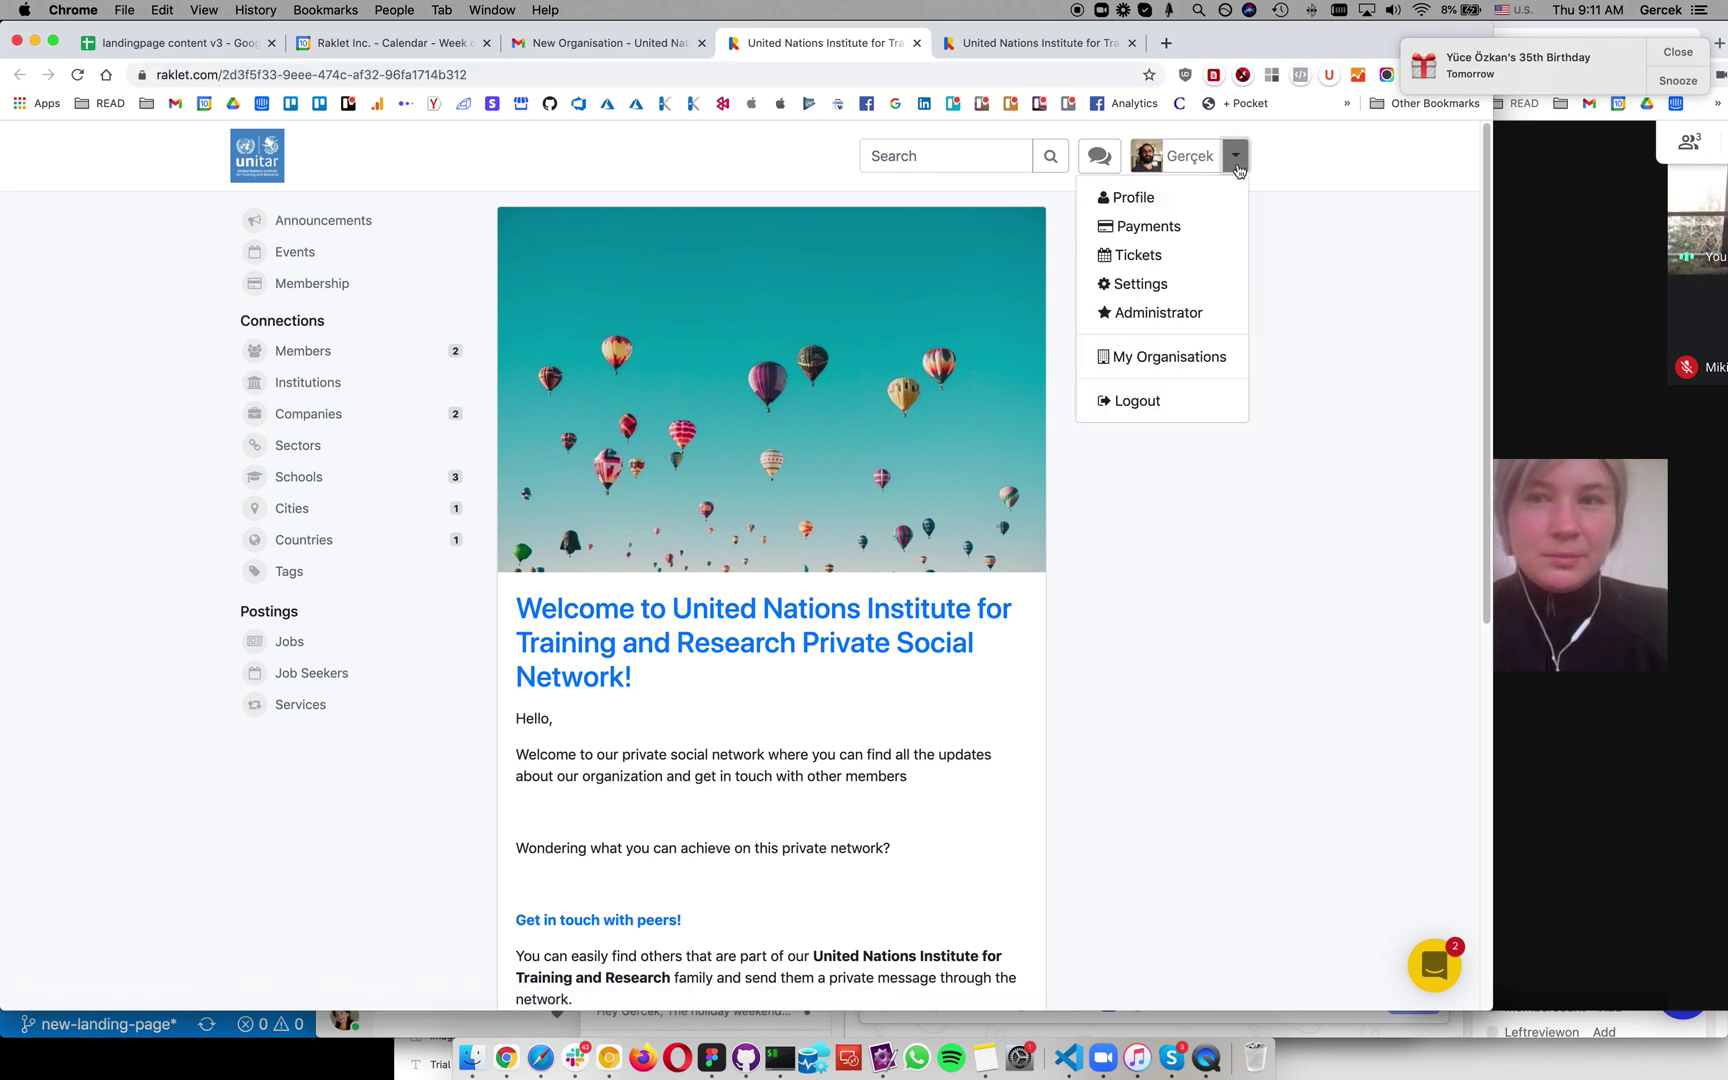
left_click(1176, 311)
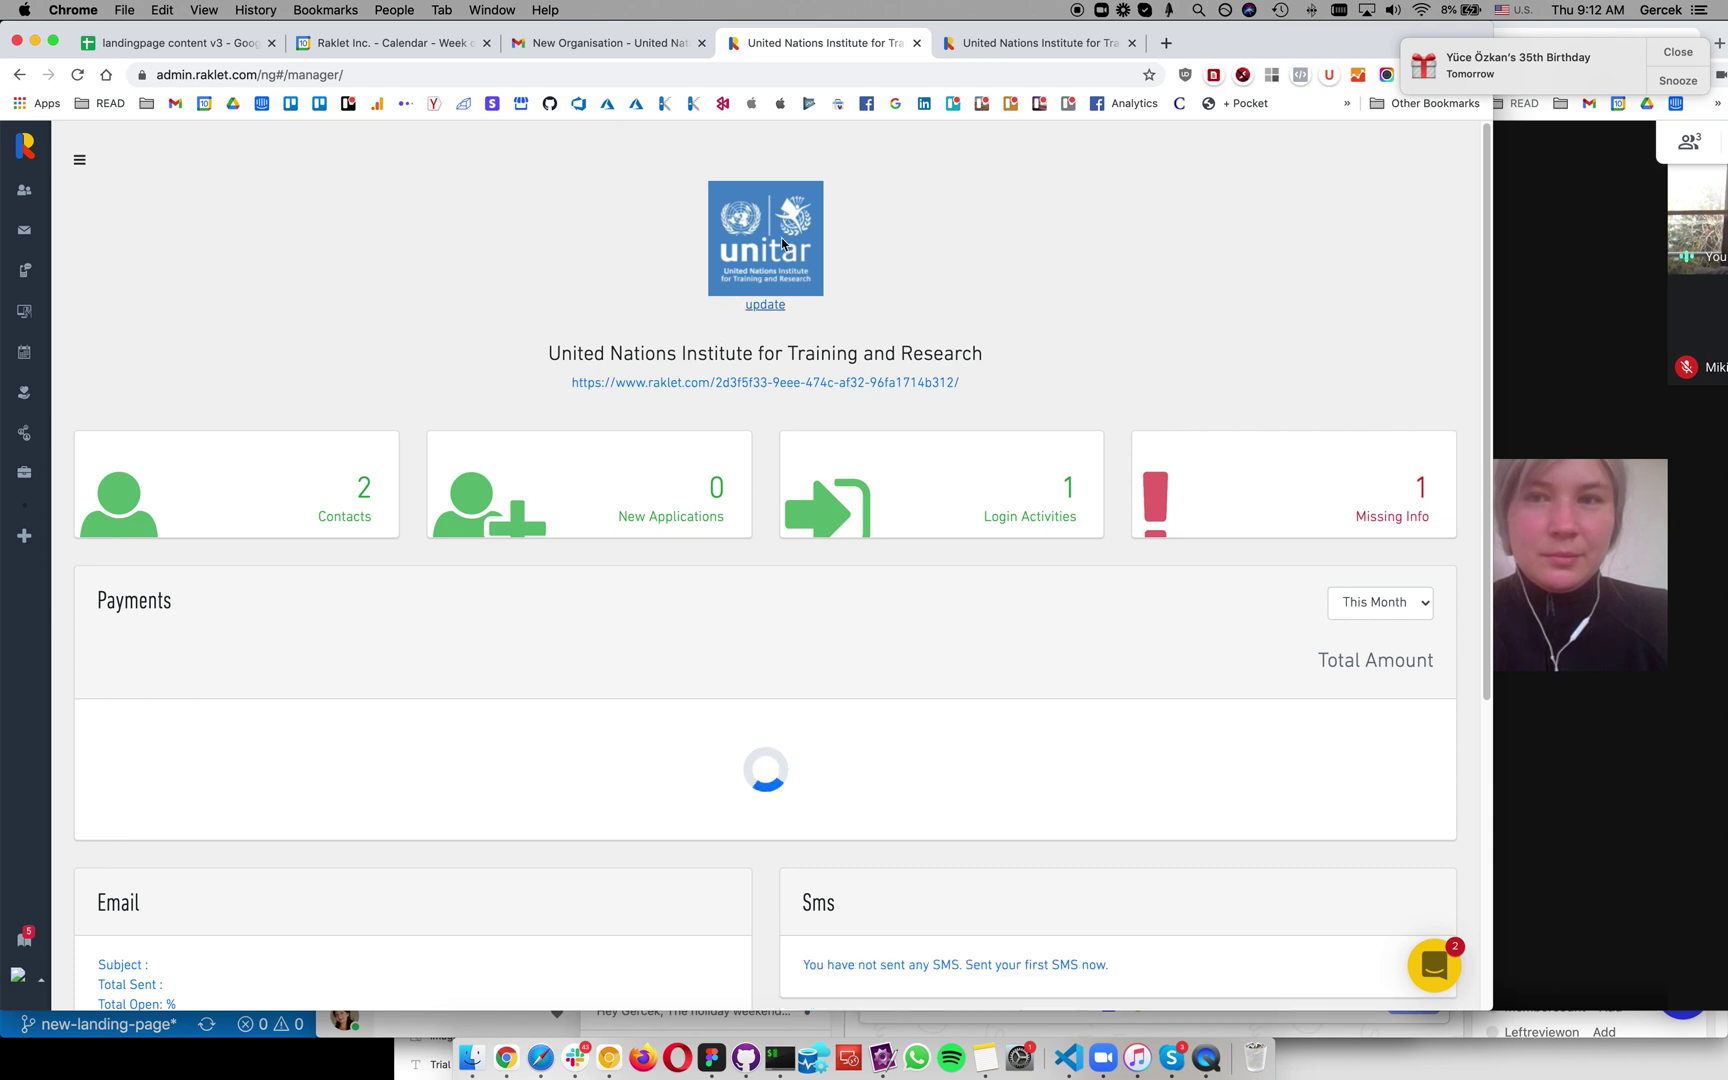
left_click(358, 522)
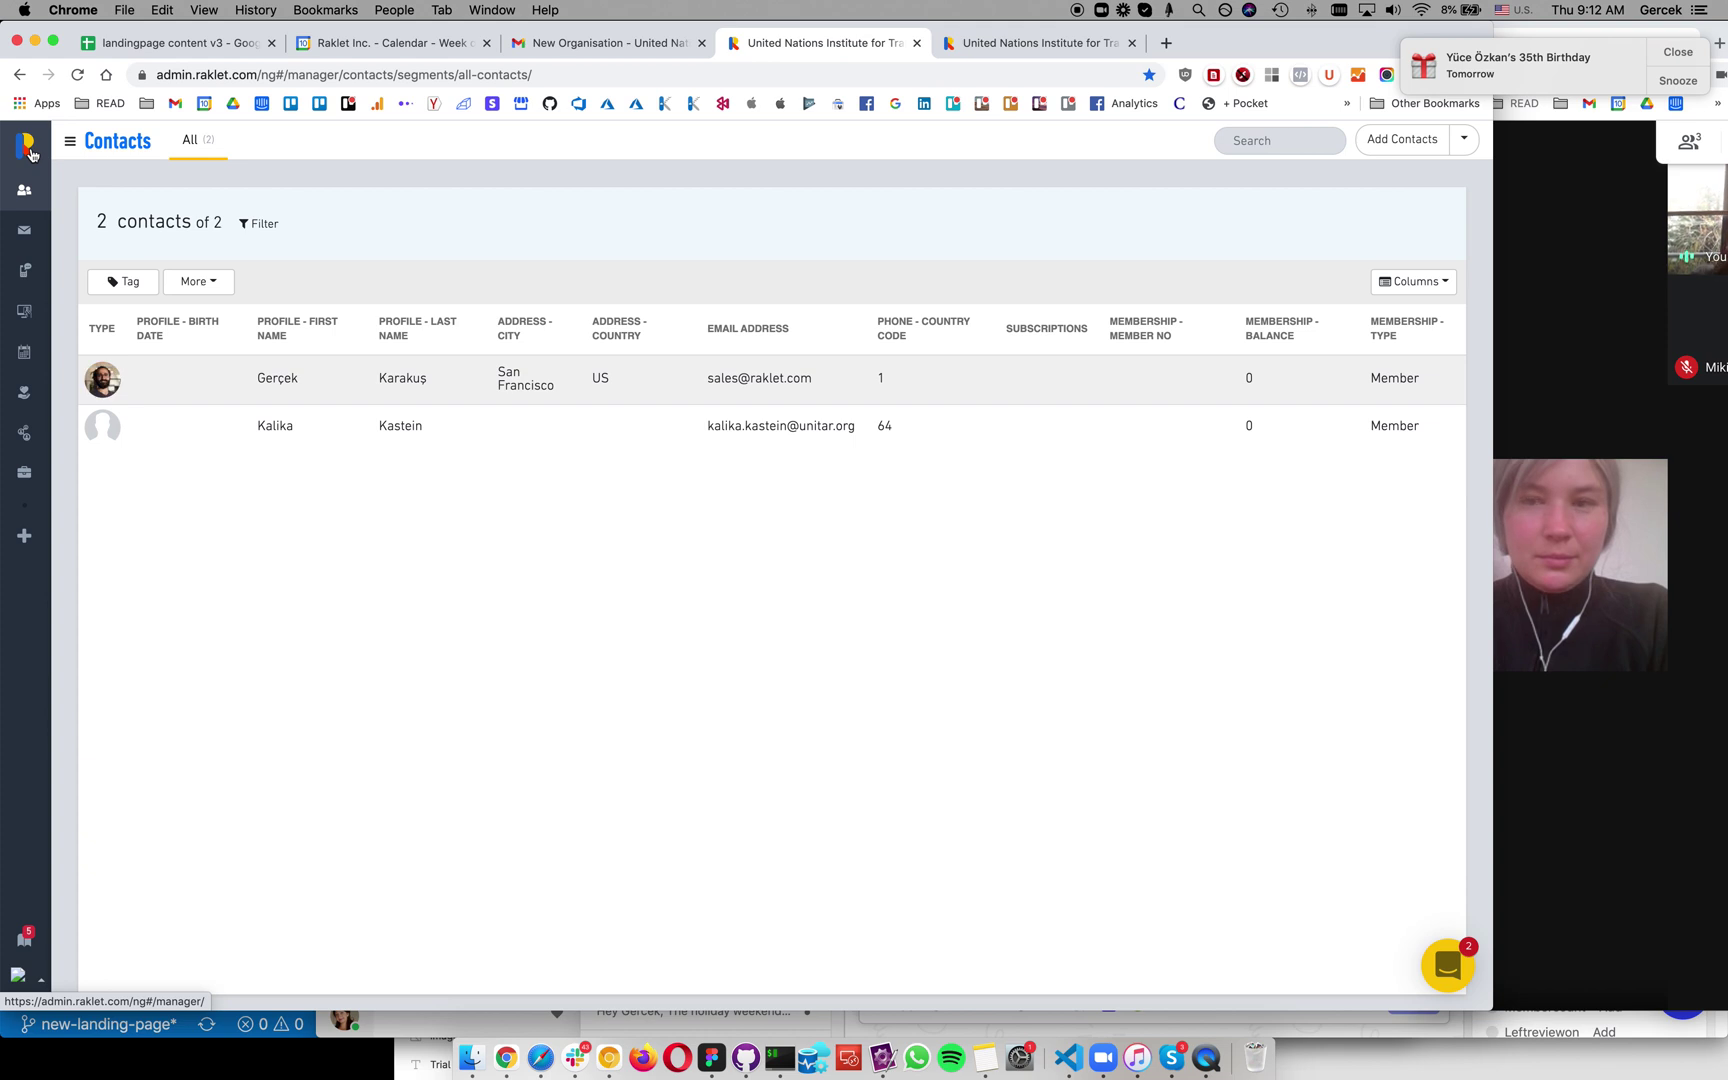
left_click(28, 150)
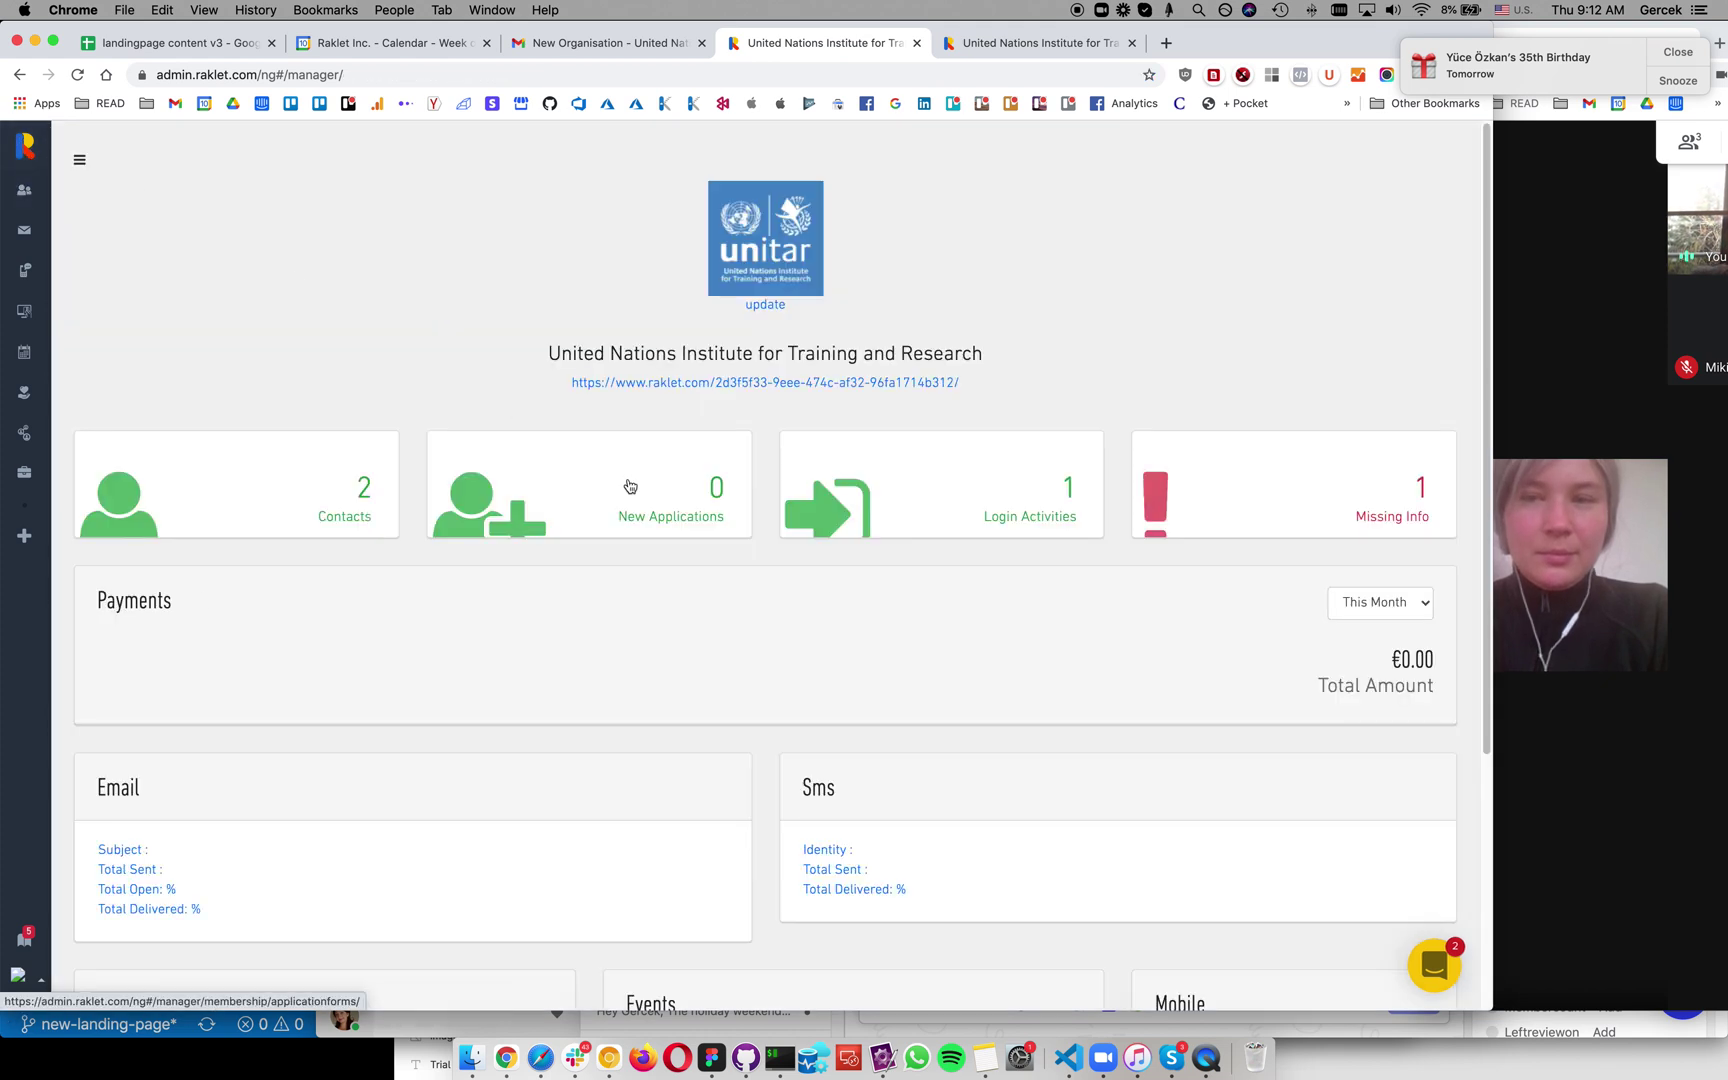
Step: Create the organisation's permalink in the setup guide as "unitar" and save it
left_click(23, 940)
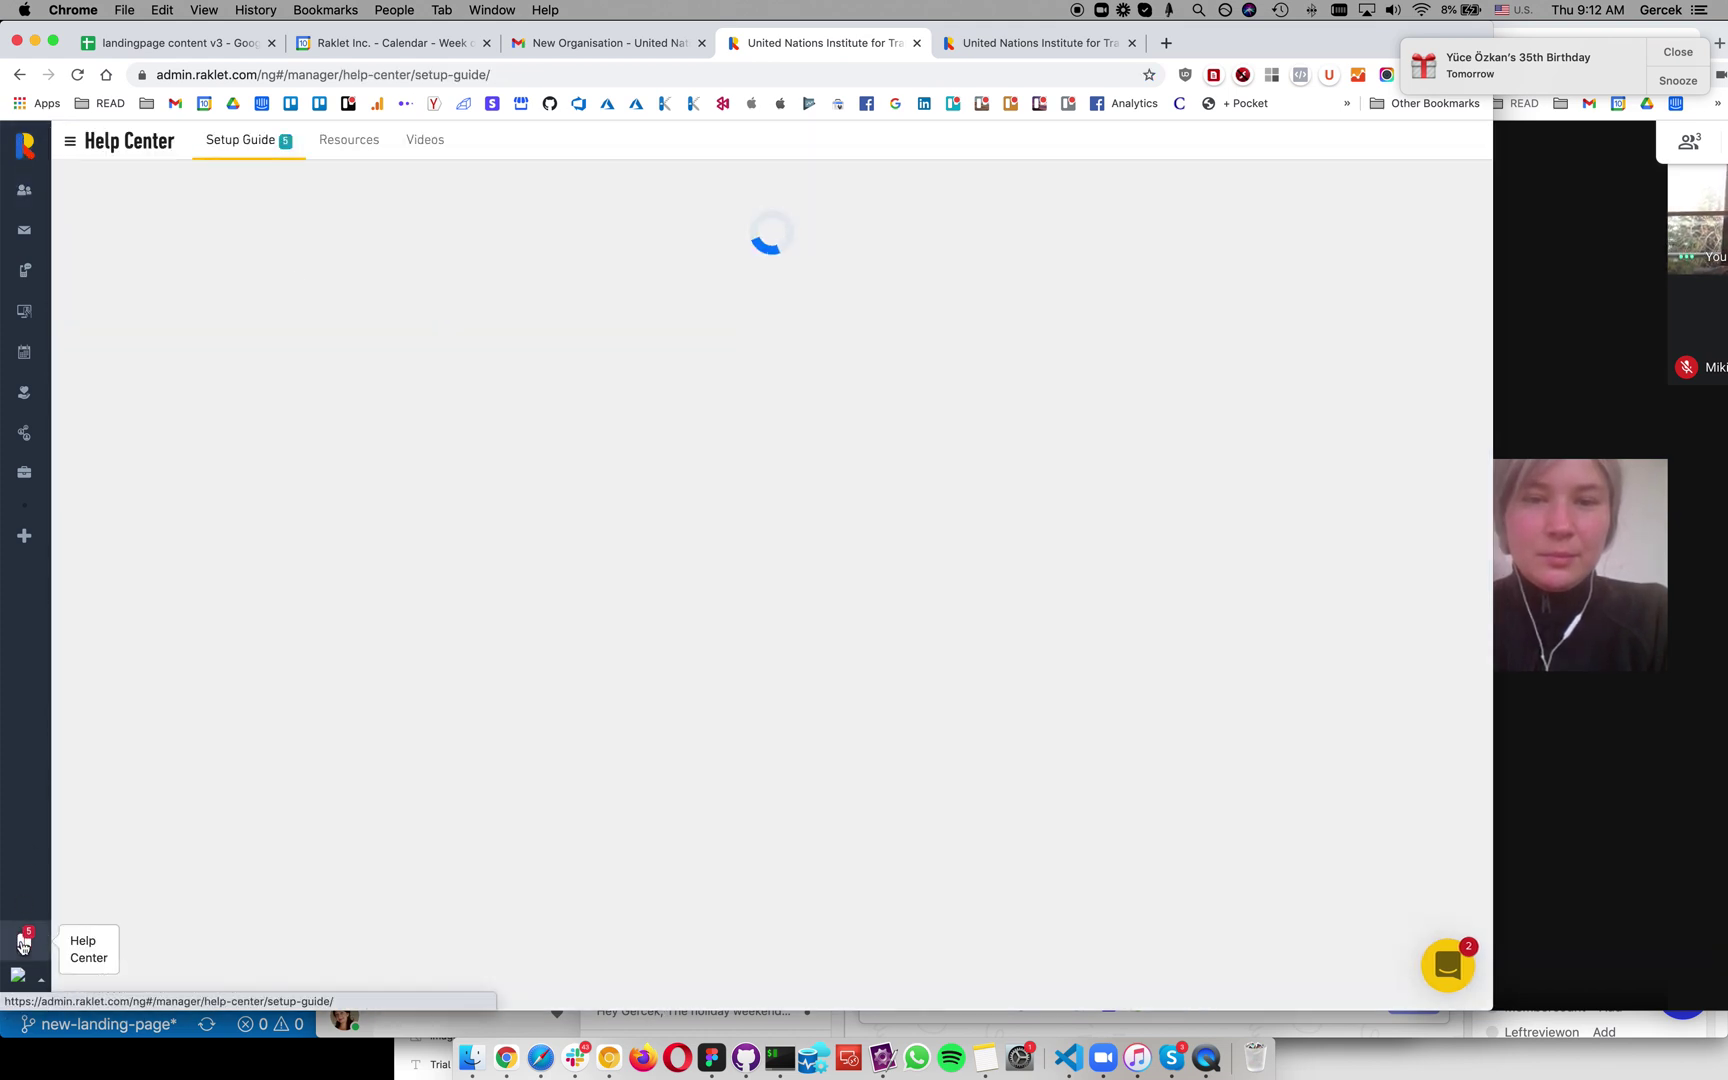
scroll(803, 752, "down", 3)
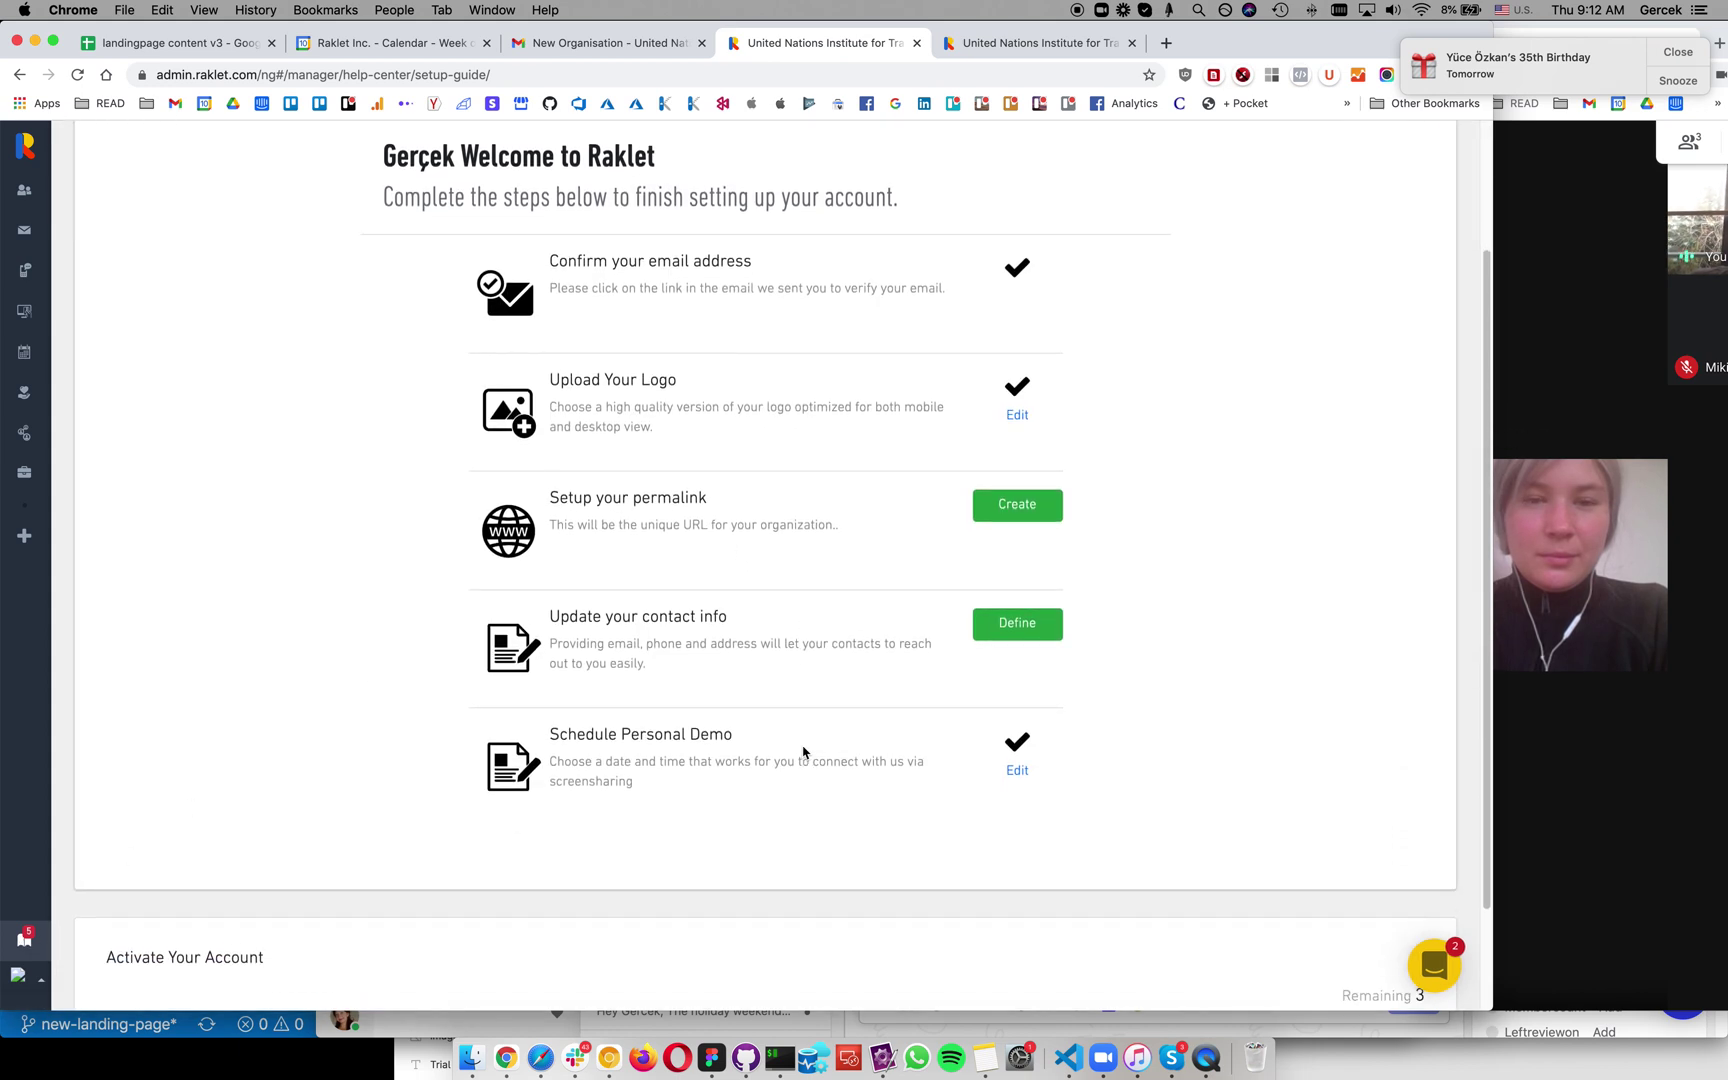
left_click(1022, 500)
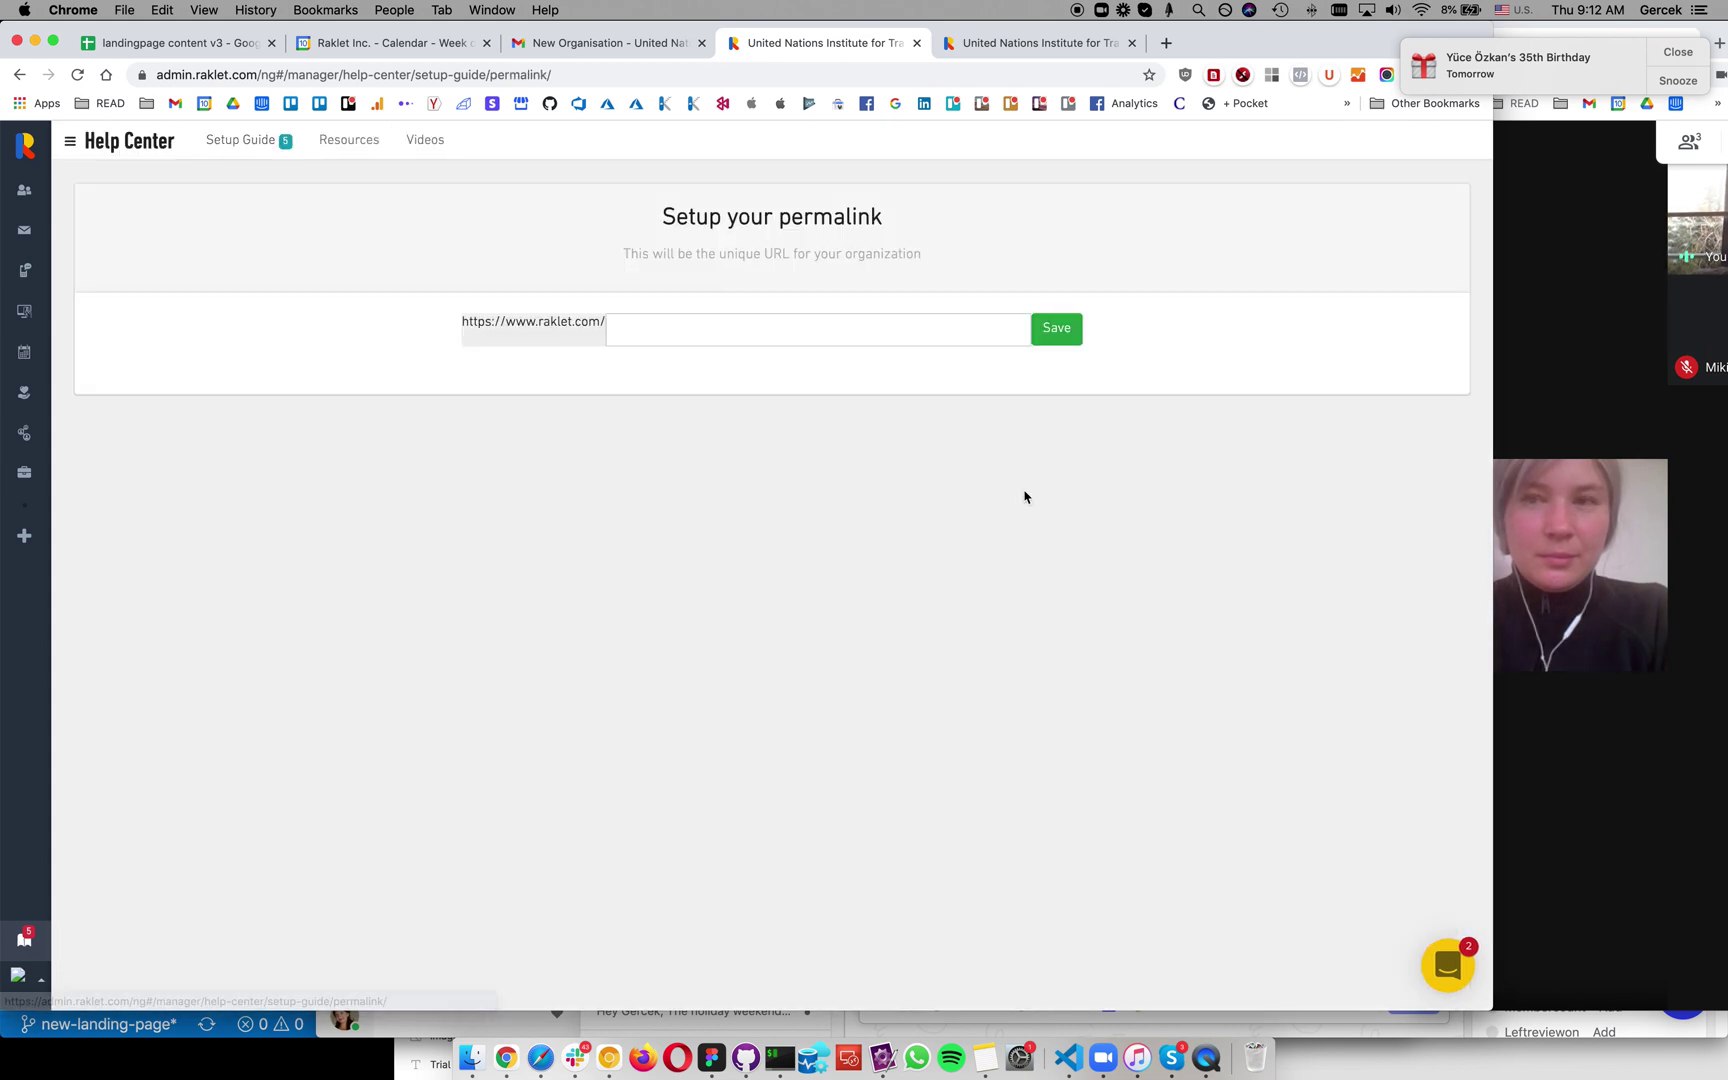
left_click(691, 331)
type("unitar")
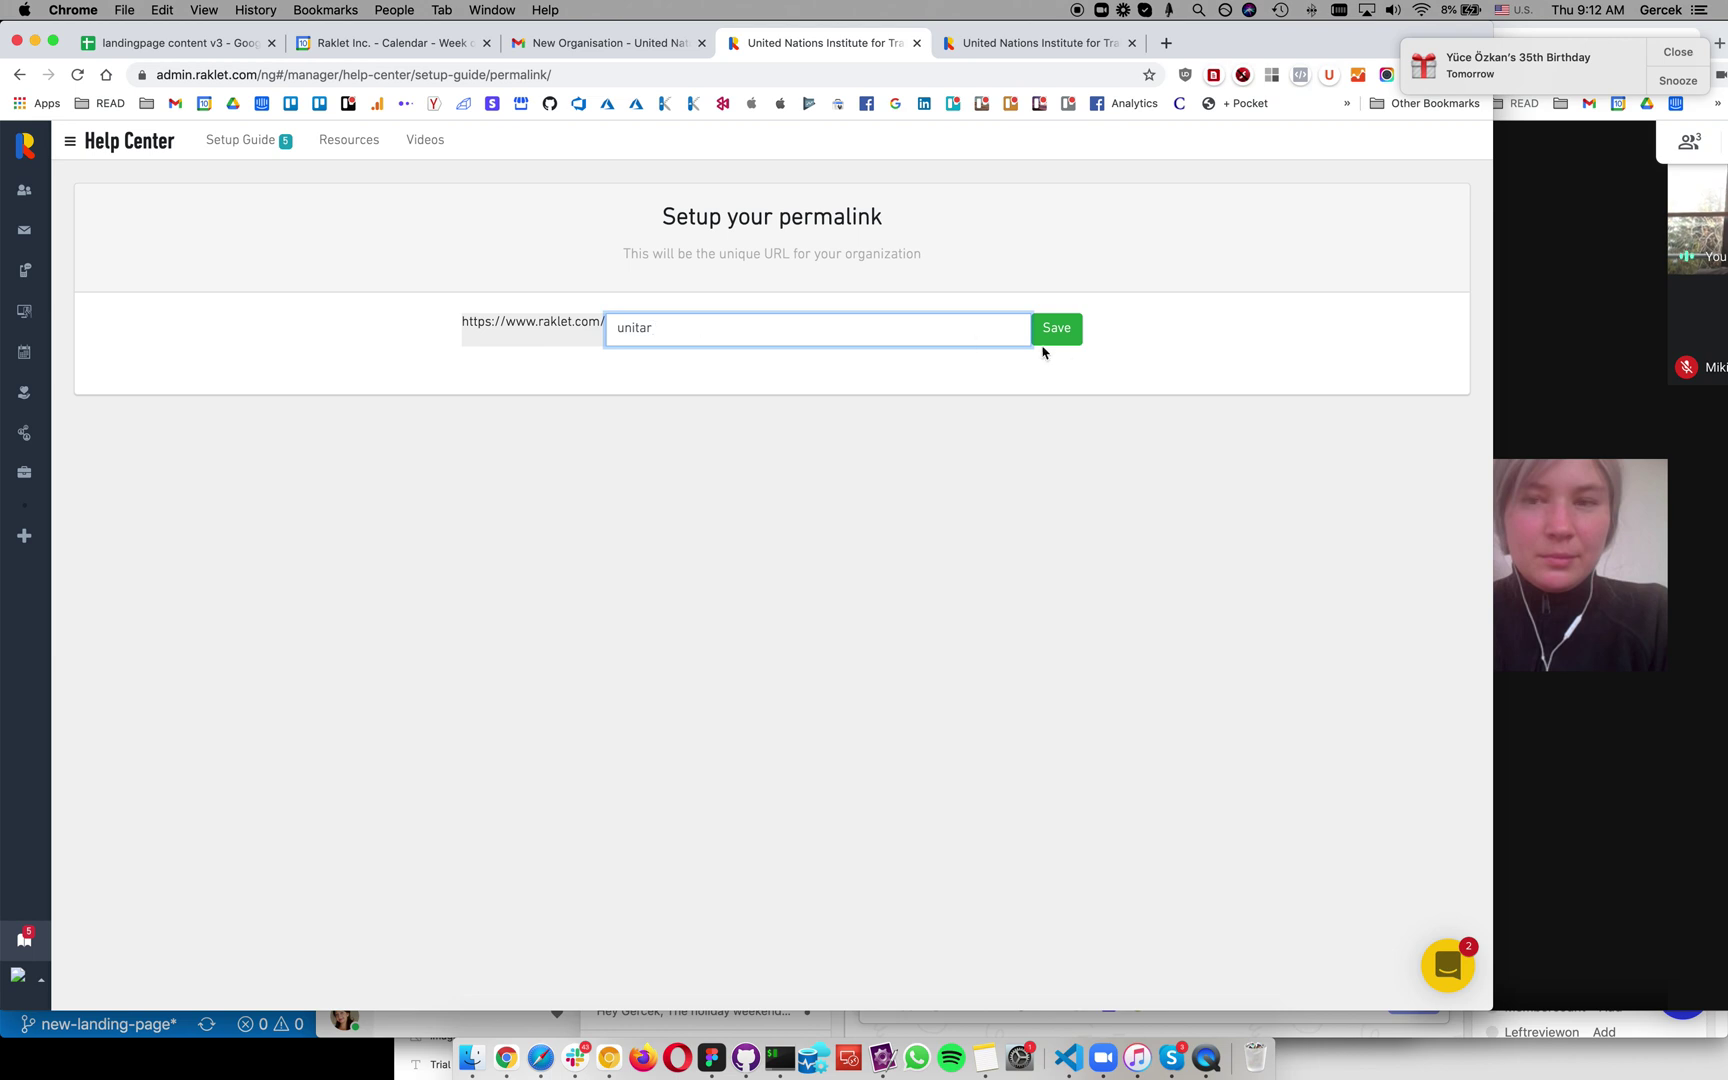
left_click(1071, 343)
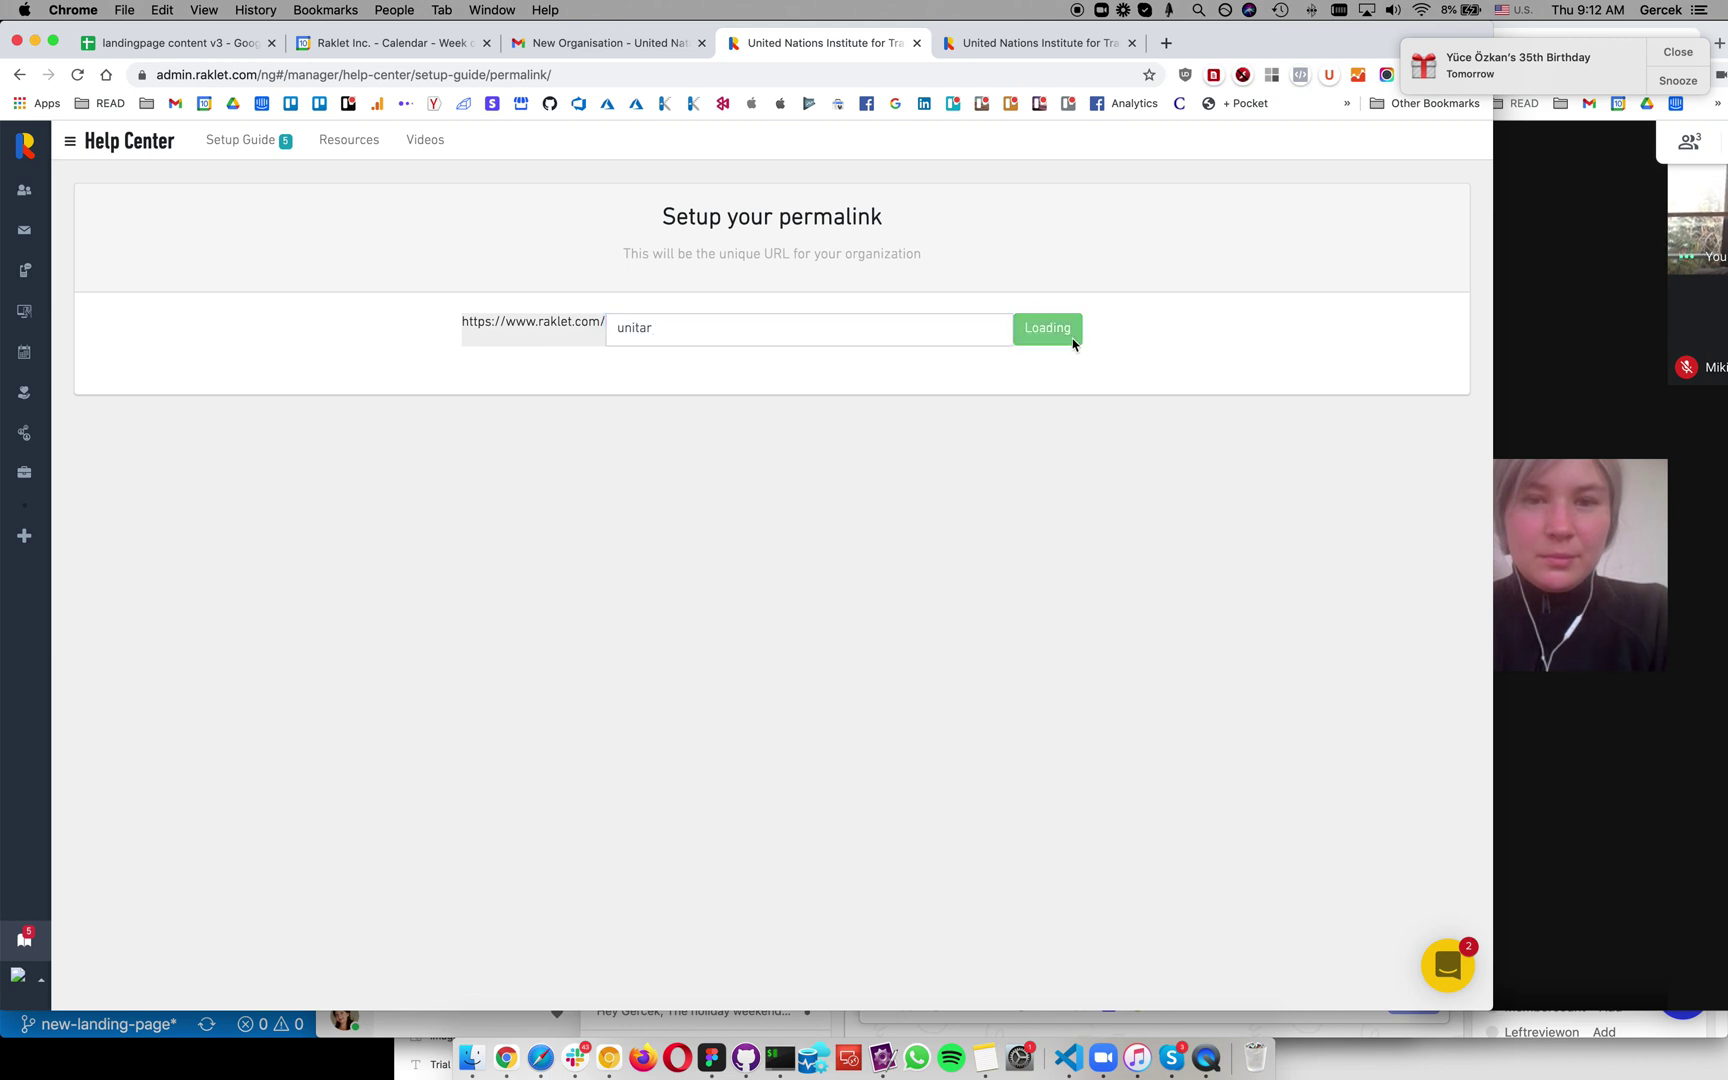
Step: Open the setup guide's contact info form and choose the timezone (UTC+01:00) Amsterdam, Berlin, Bern, Rome, Stockholm, Vienna
scroll(1030, 480, "down", 4)
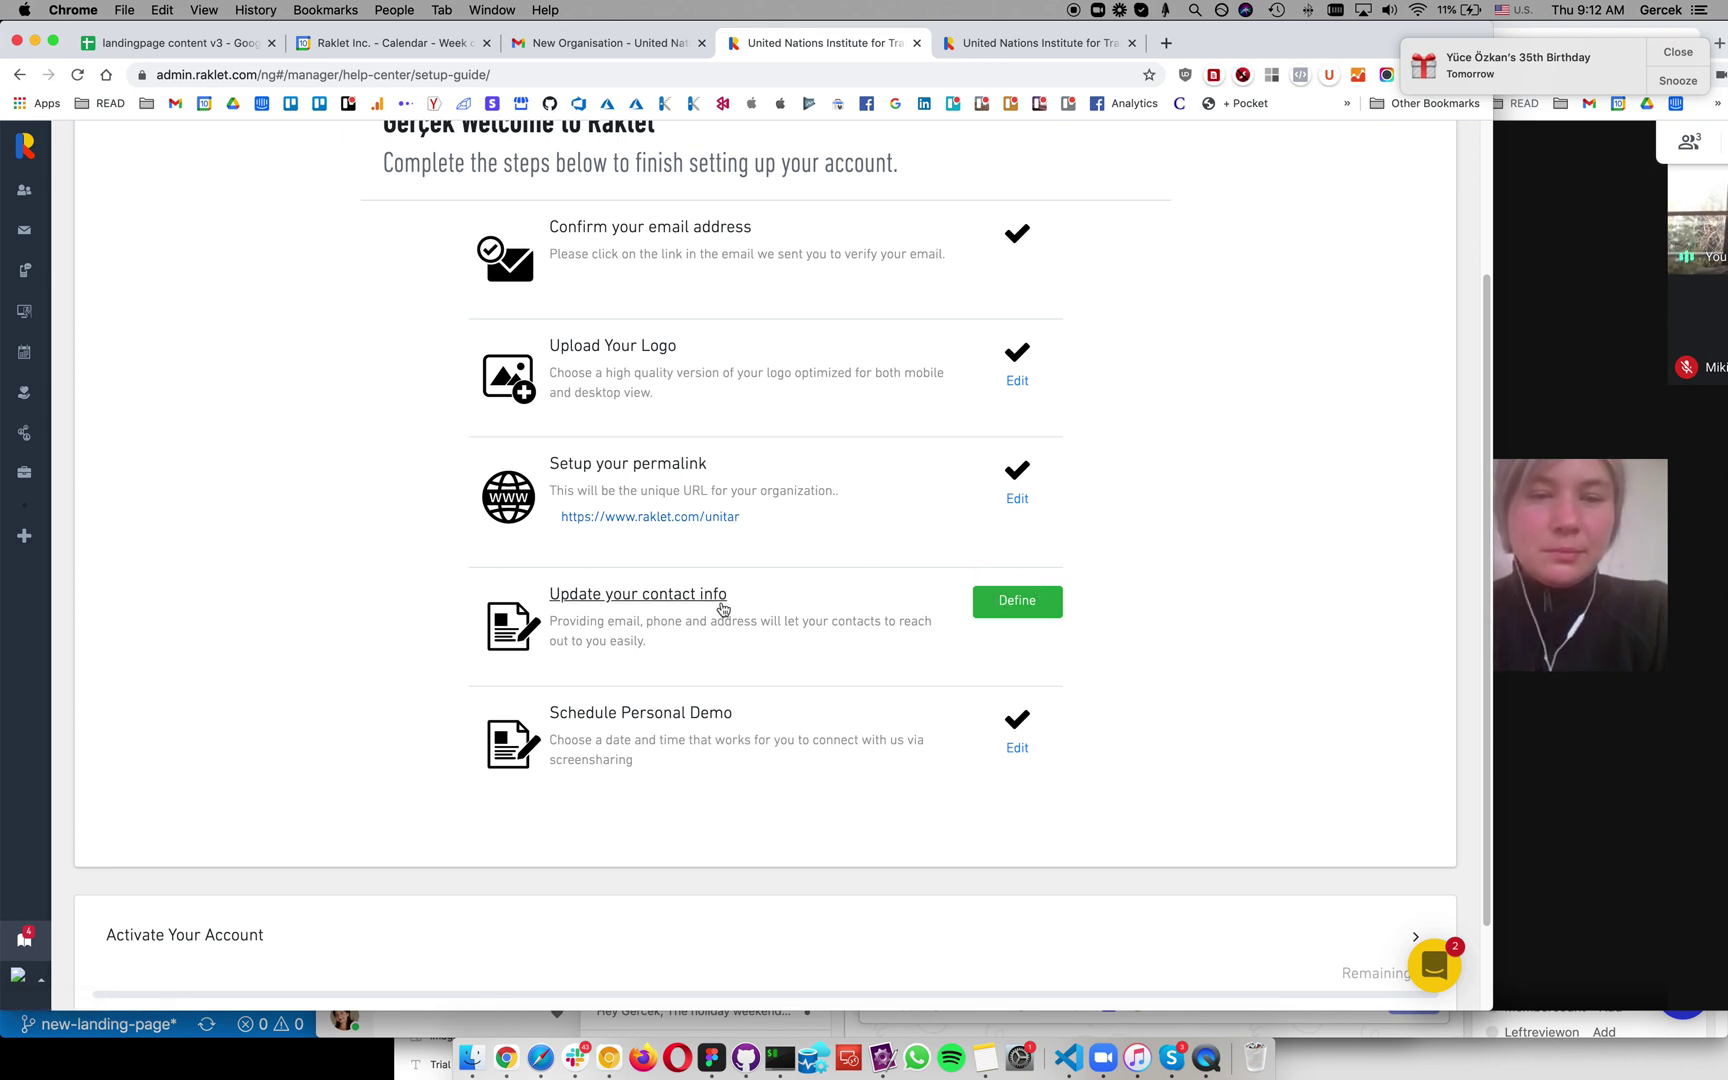
left_click(1035, 613)
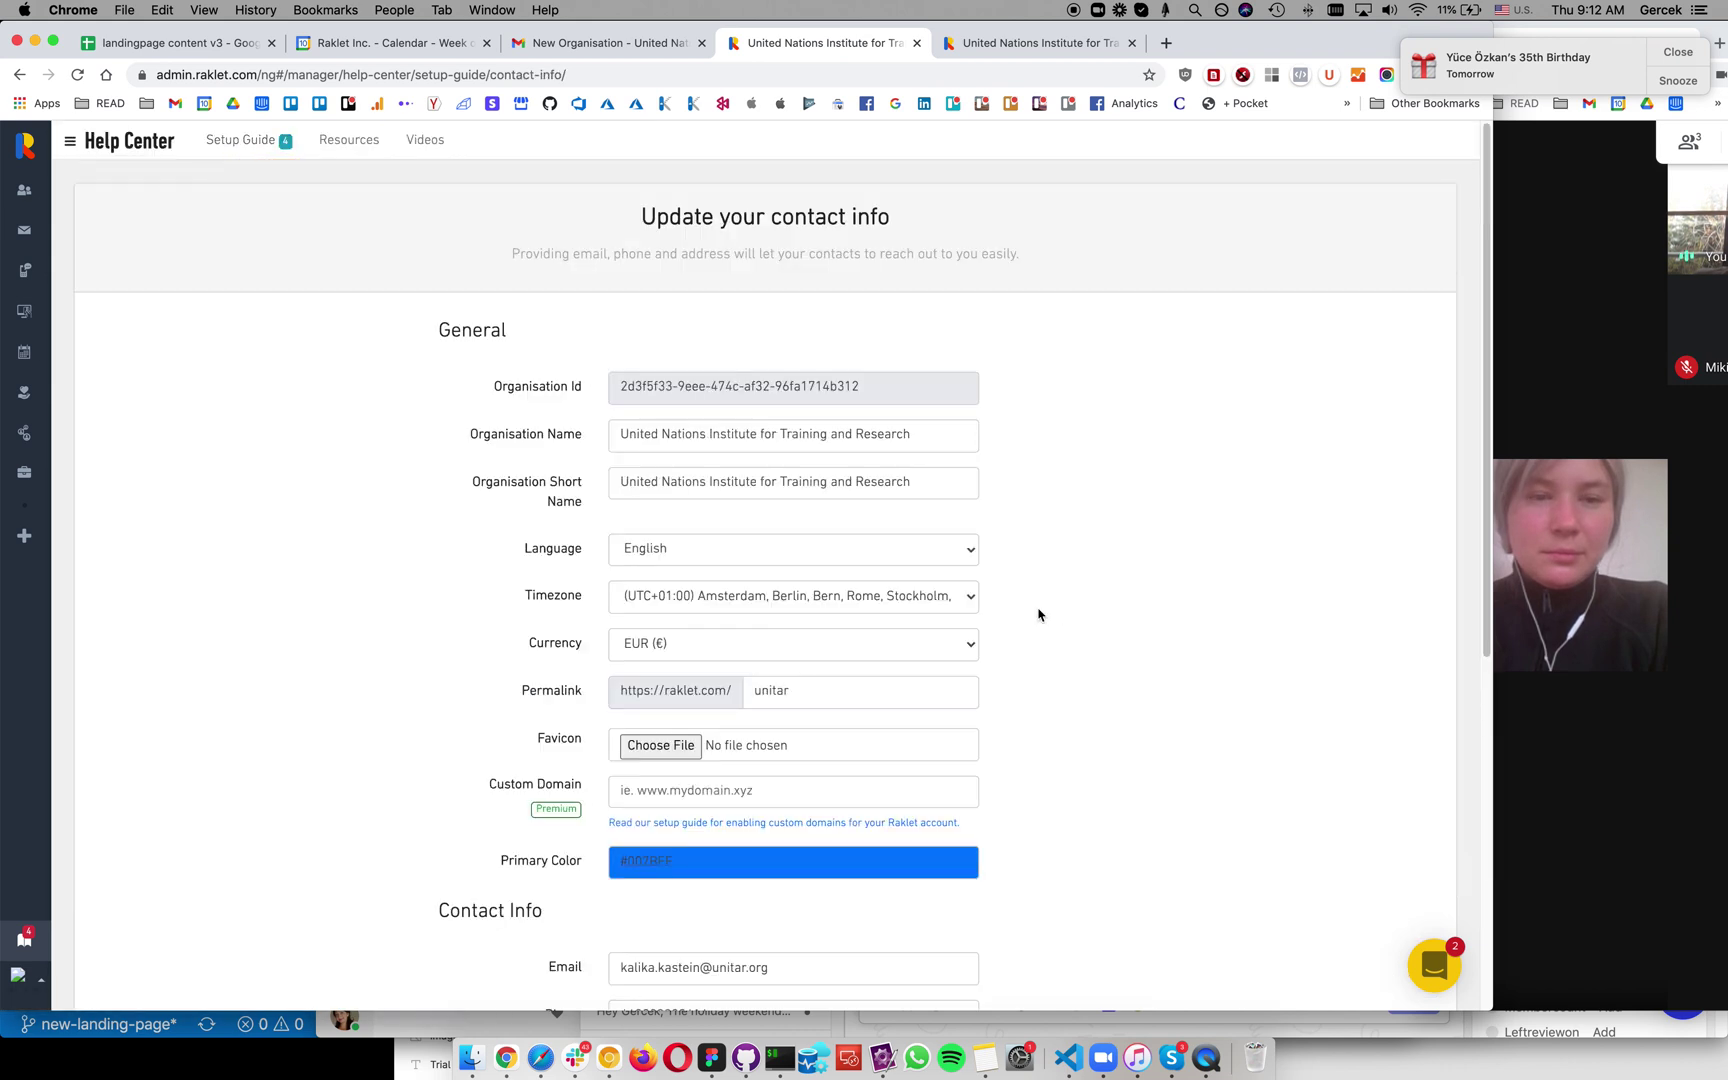
left_click(777, 600)
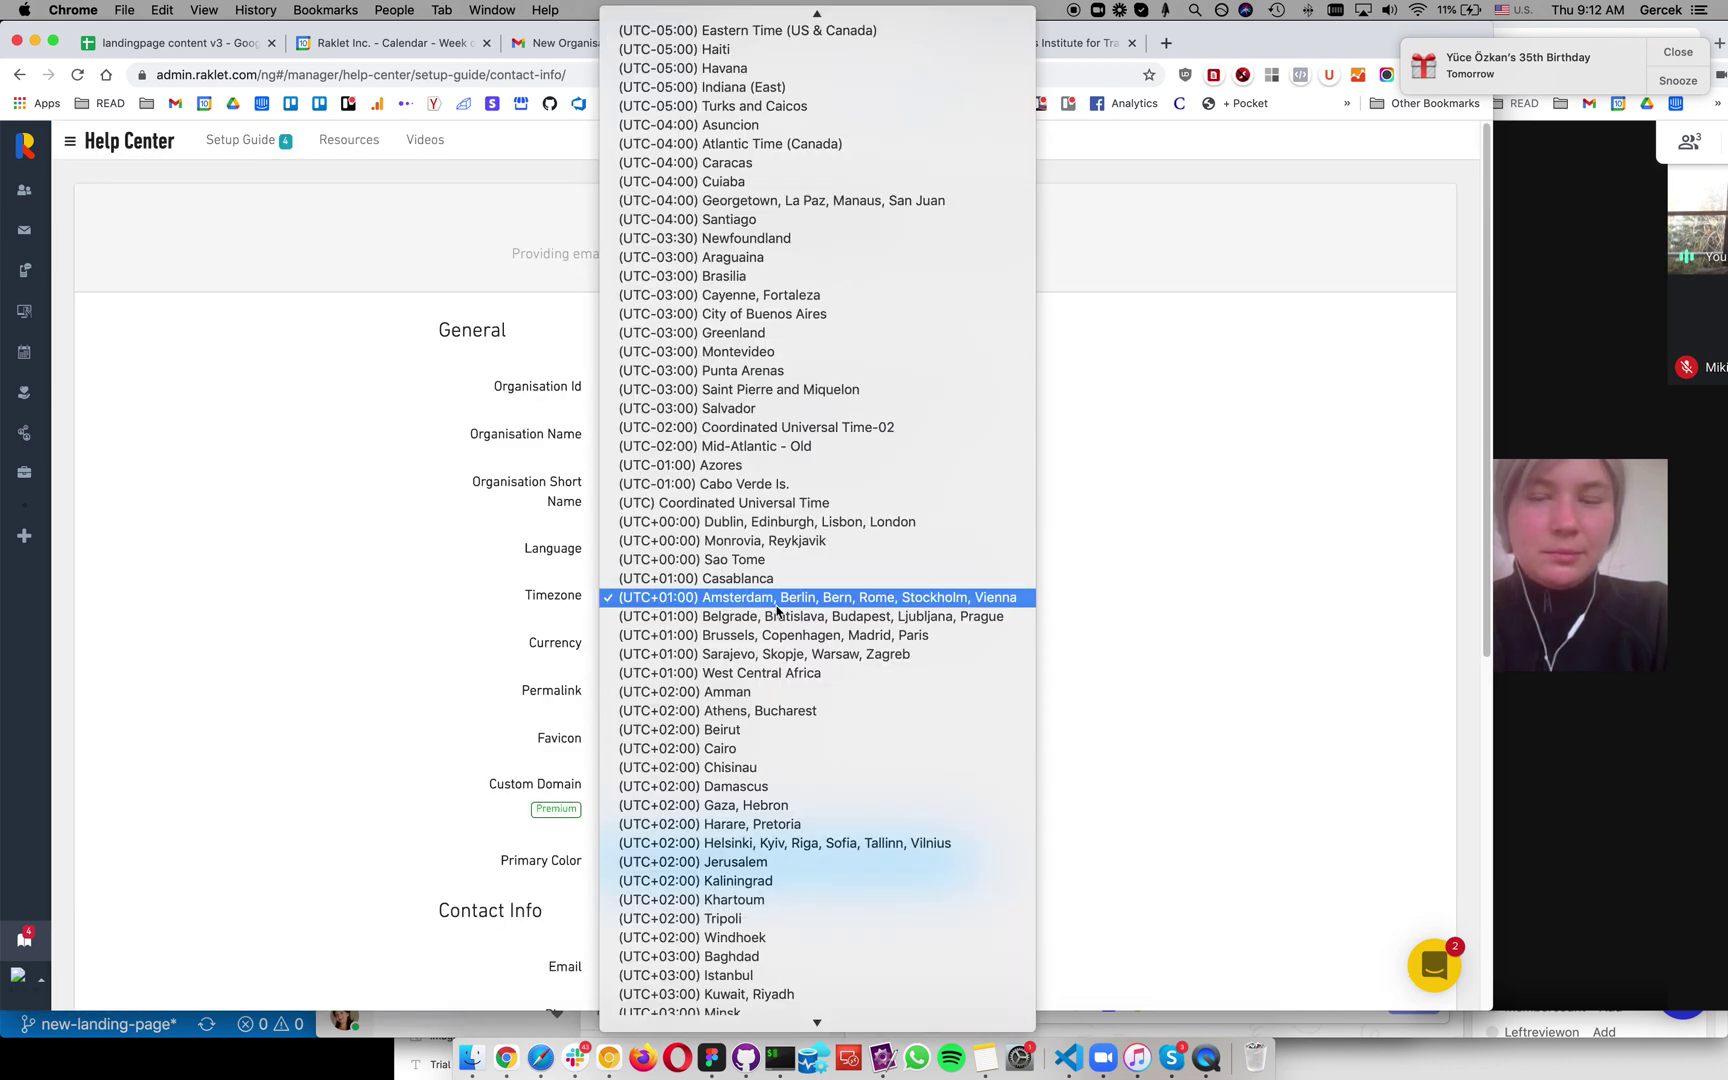
scroll(777, 600, "up", 5)
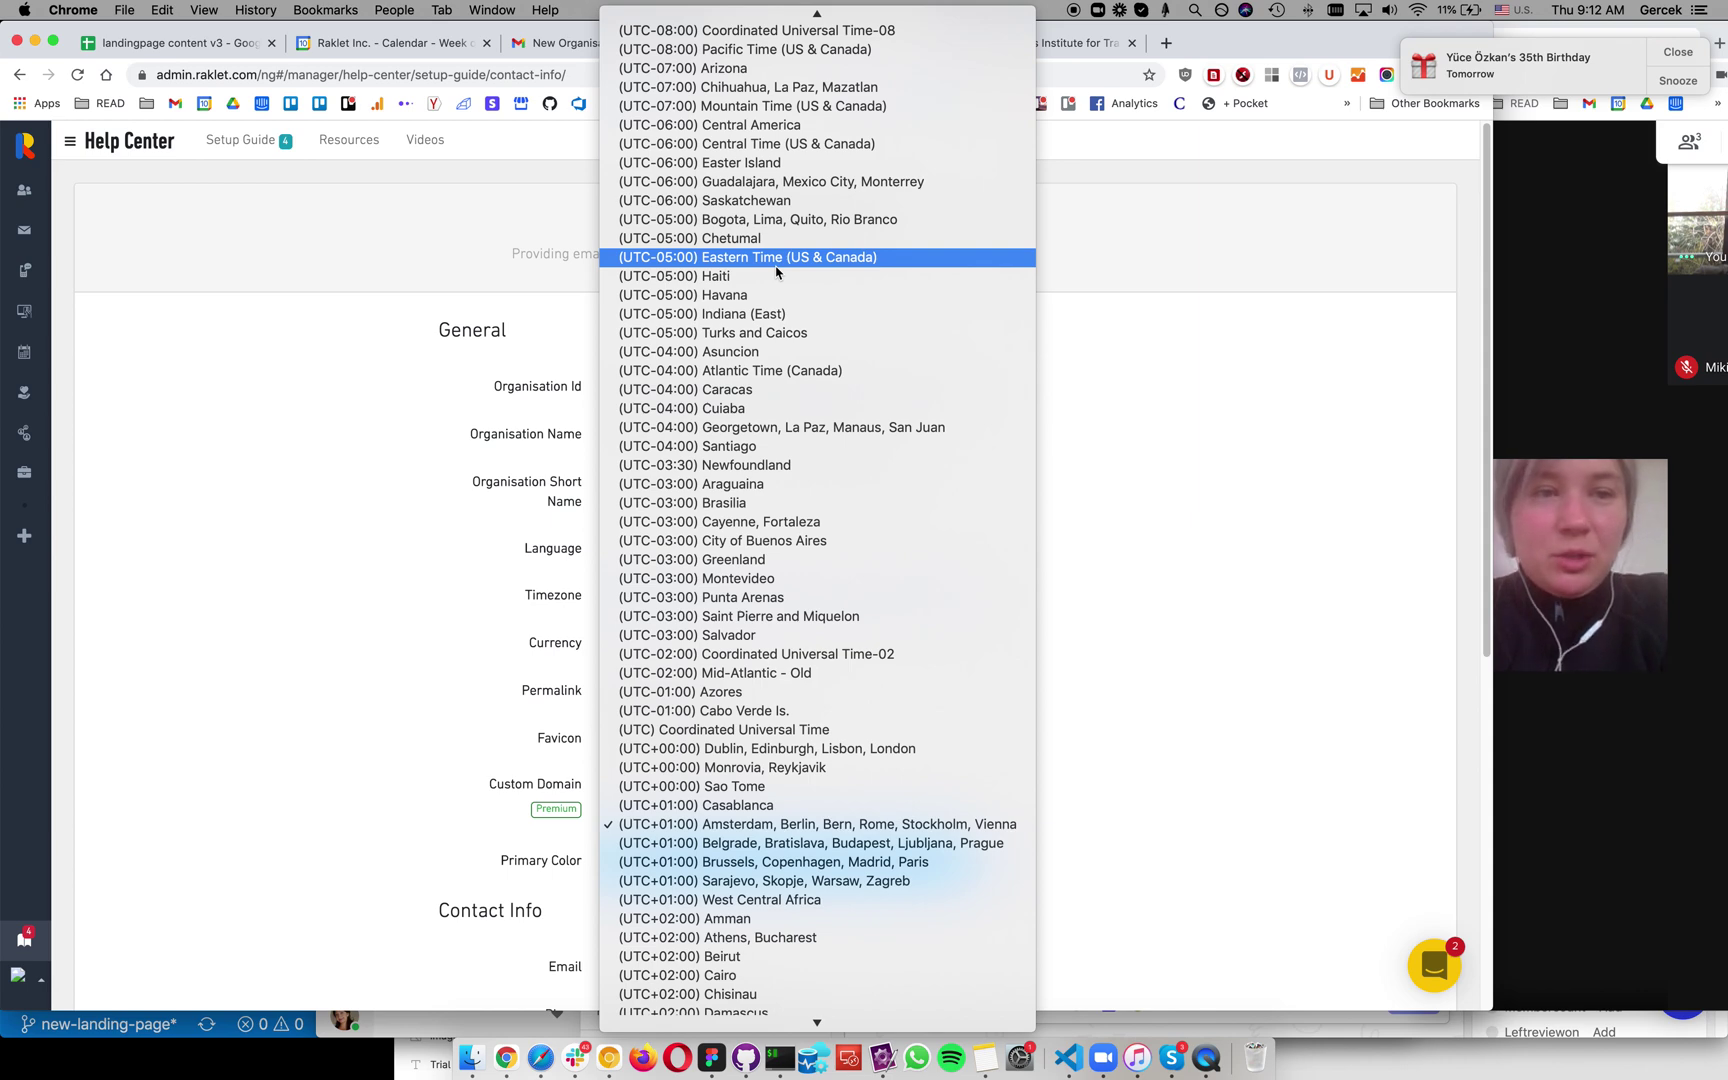
scroll(776, 270, "up", 3)
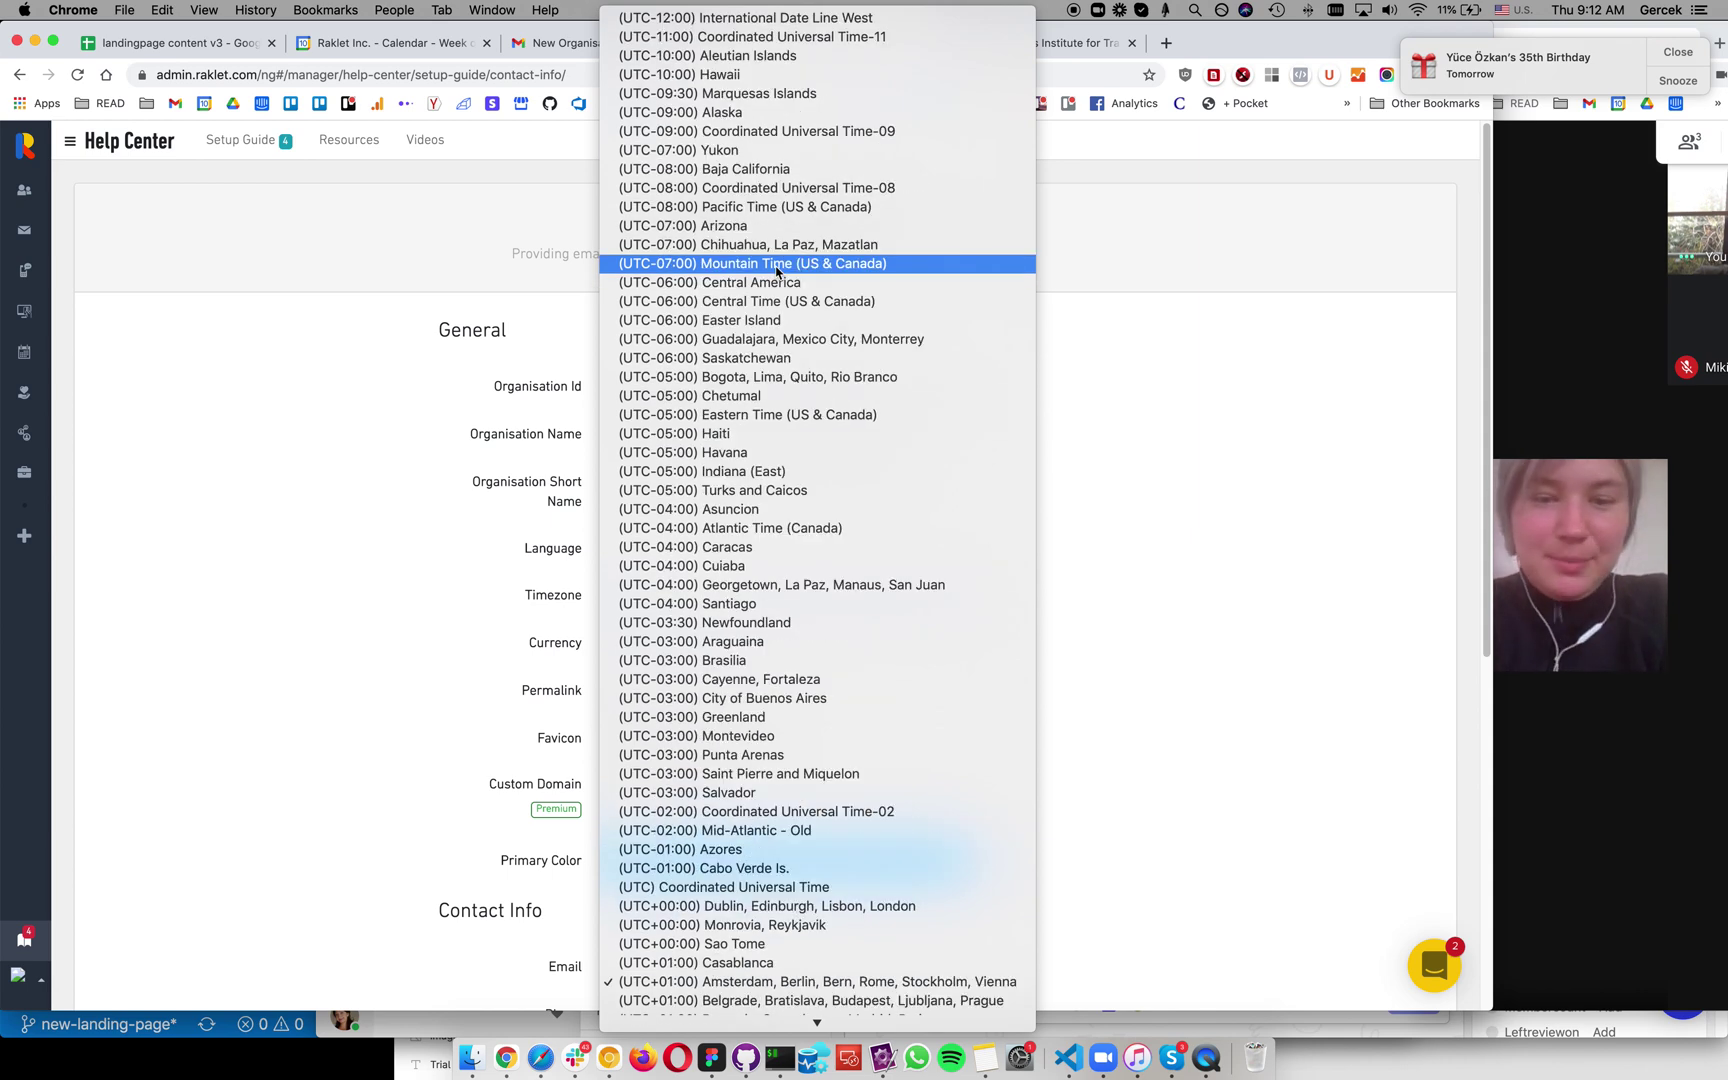
scroll(776, 270, "down", 15)
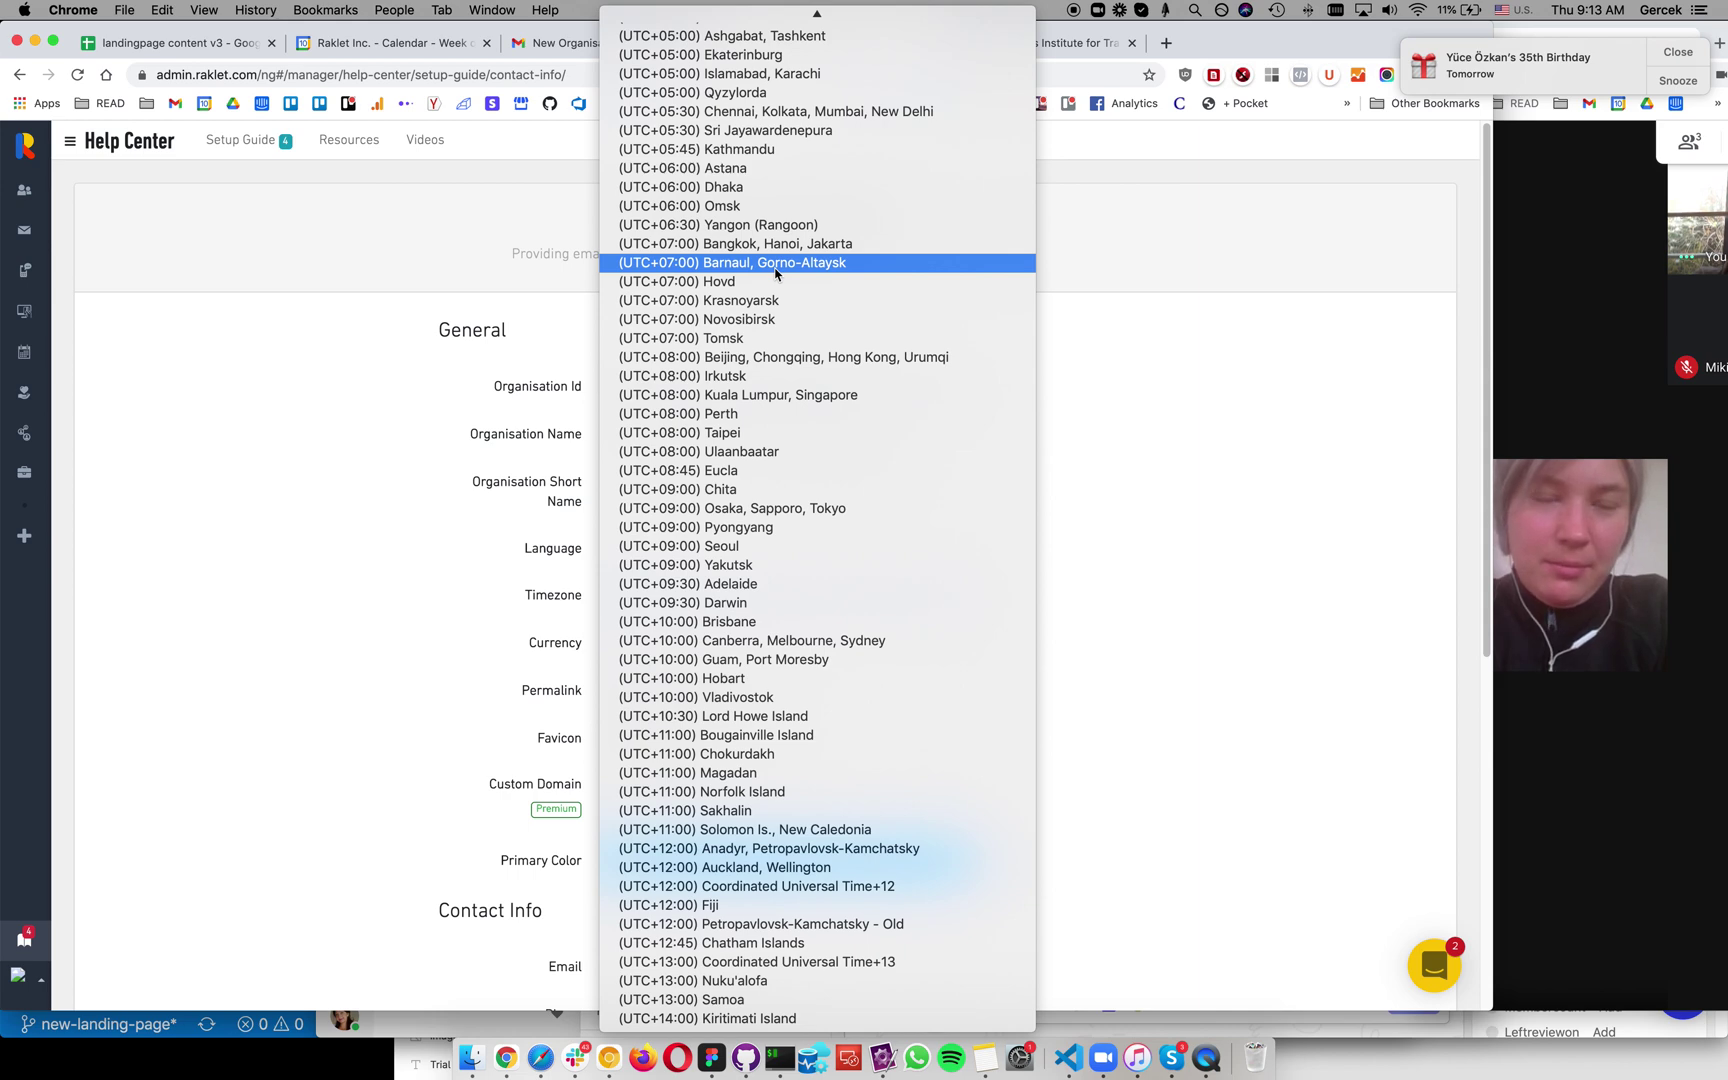
scroll(775, 273, "up", 15)
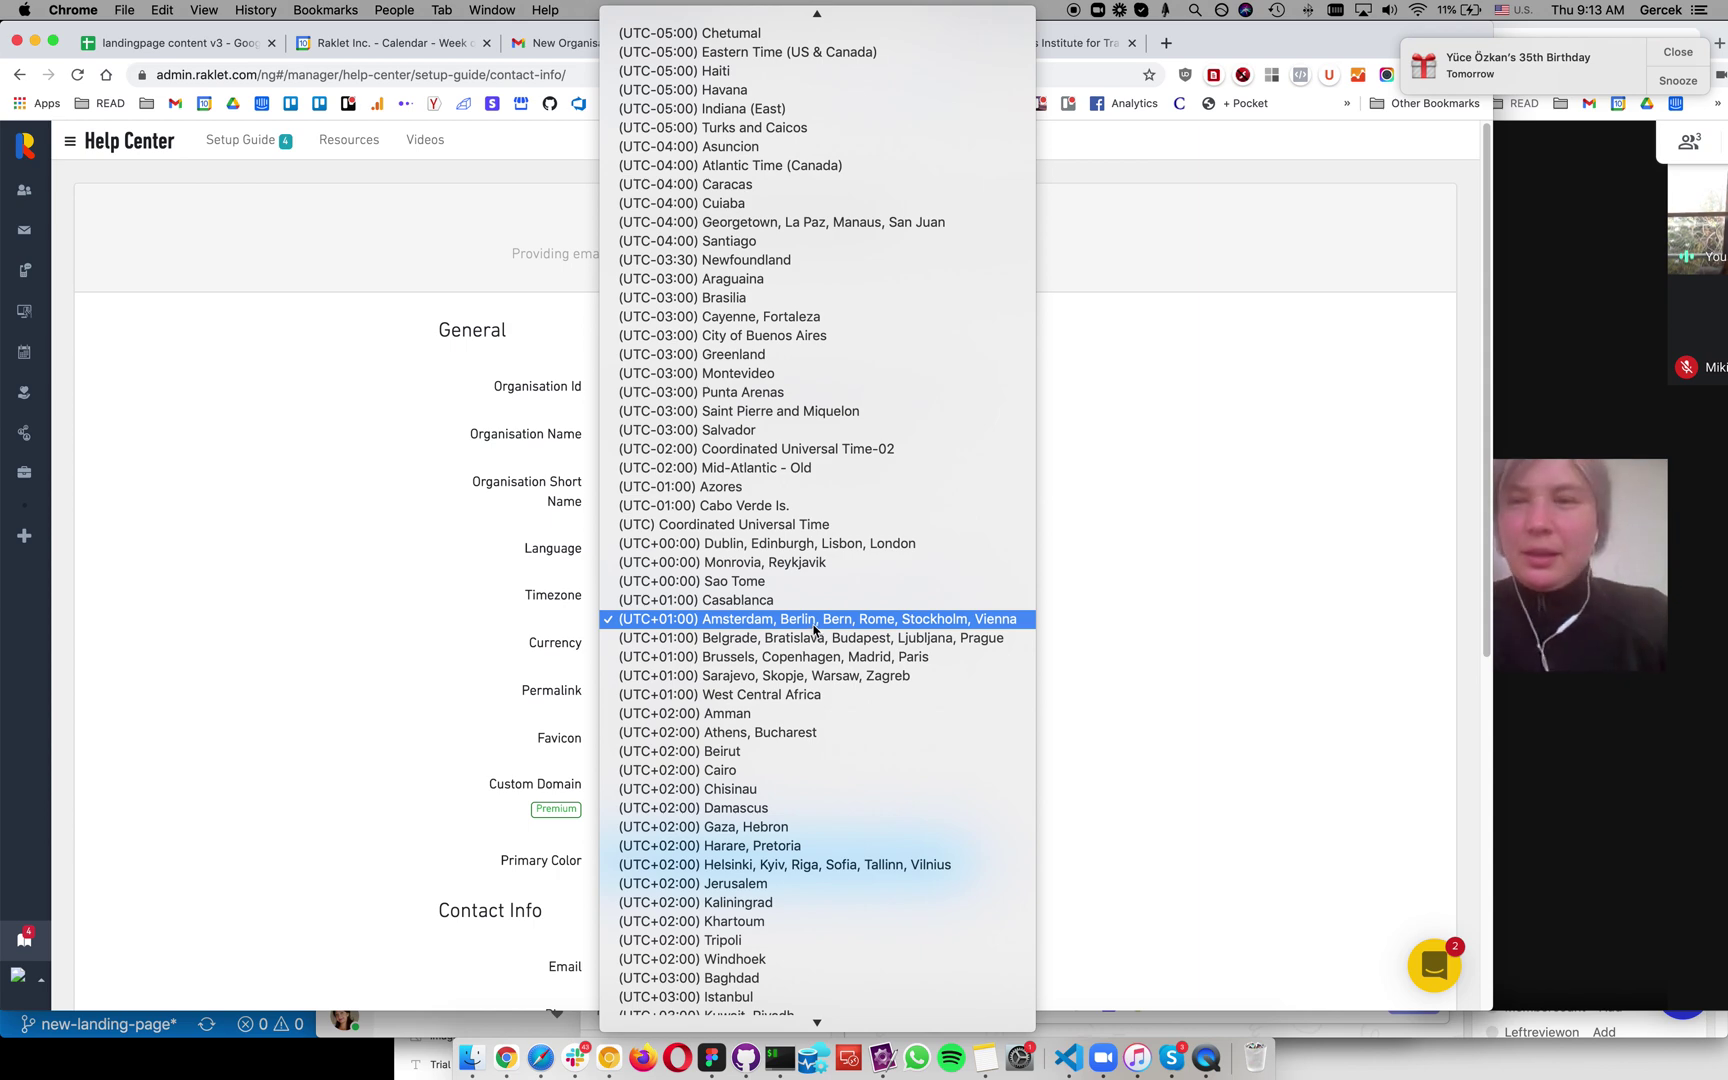
left_click(751, 625)
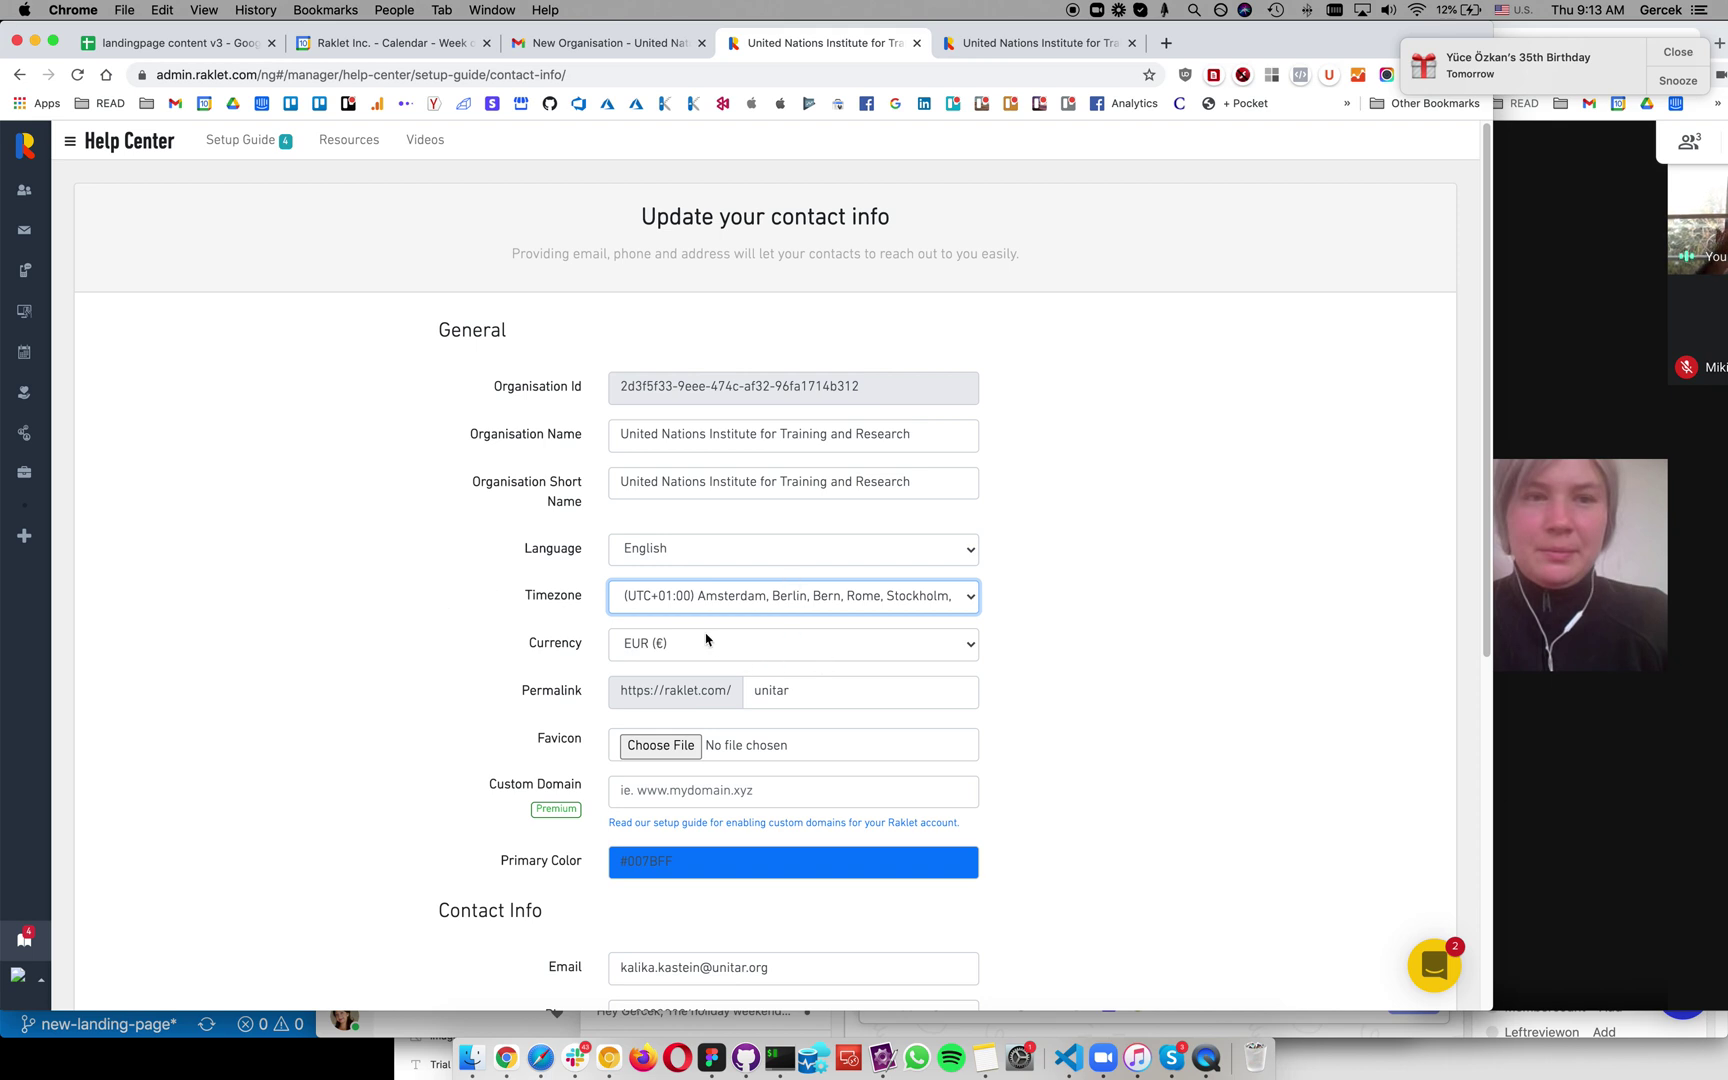
Step: Set the organisation's currency to USD ($)
left_click(706, 641)
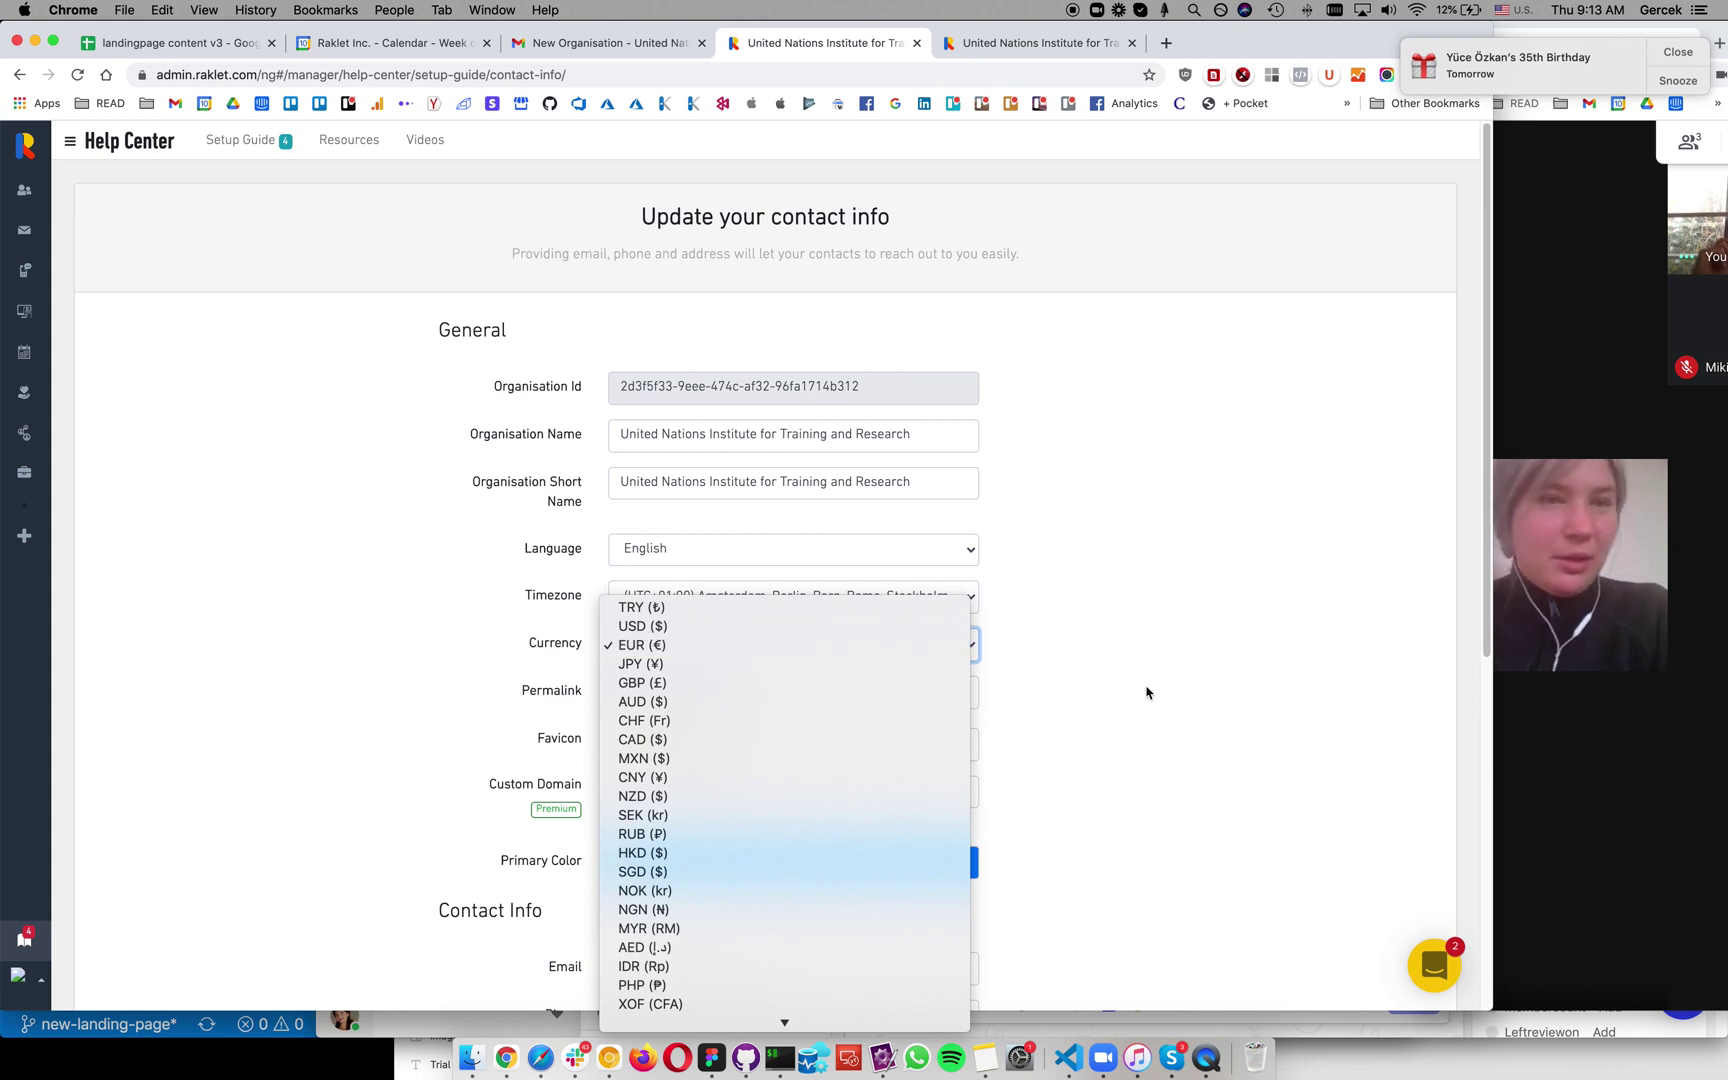
left_click(744, 608)
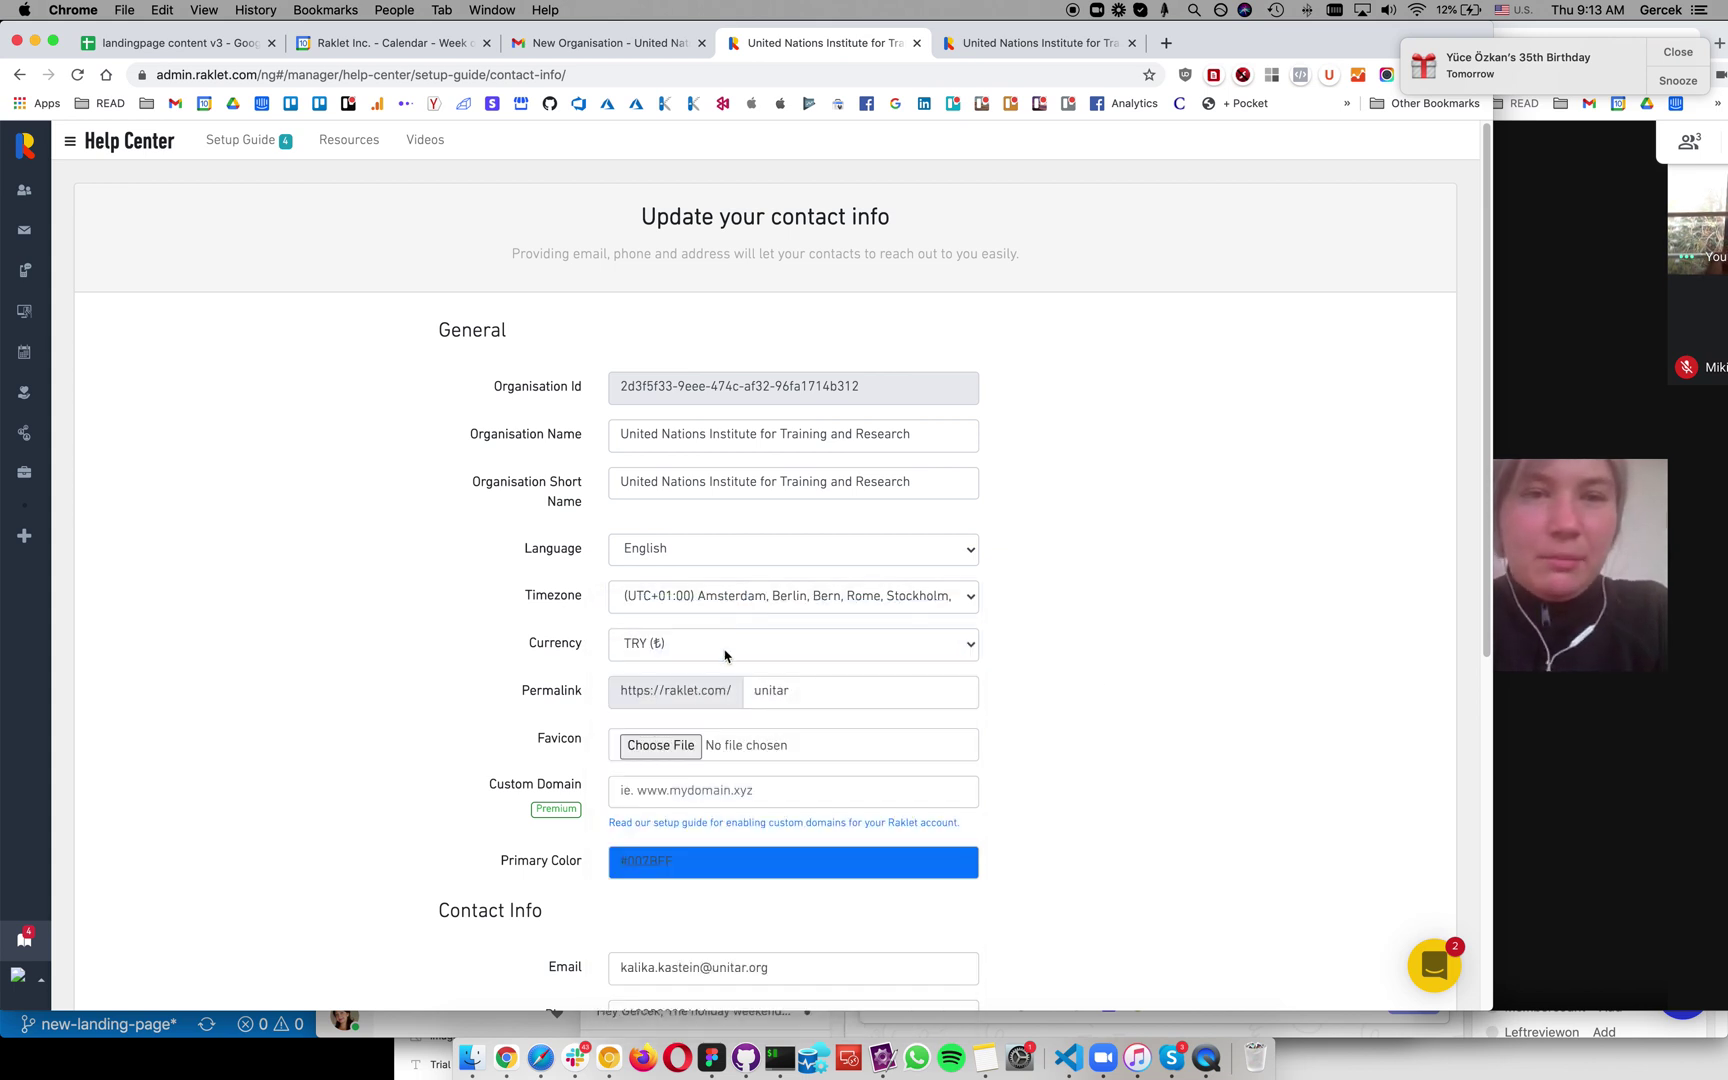
left_click(725, 655)
left_click(728, 665)
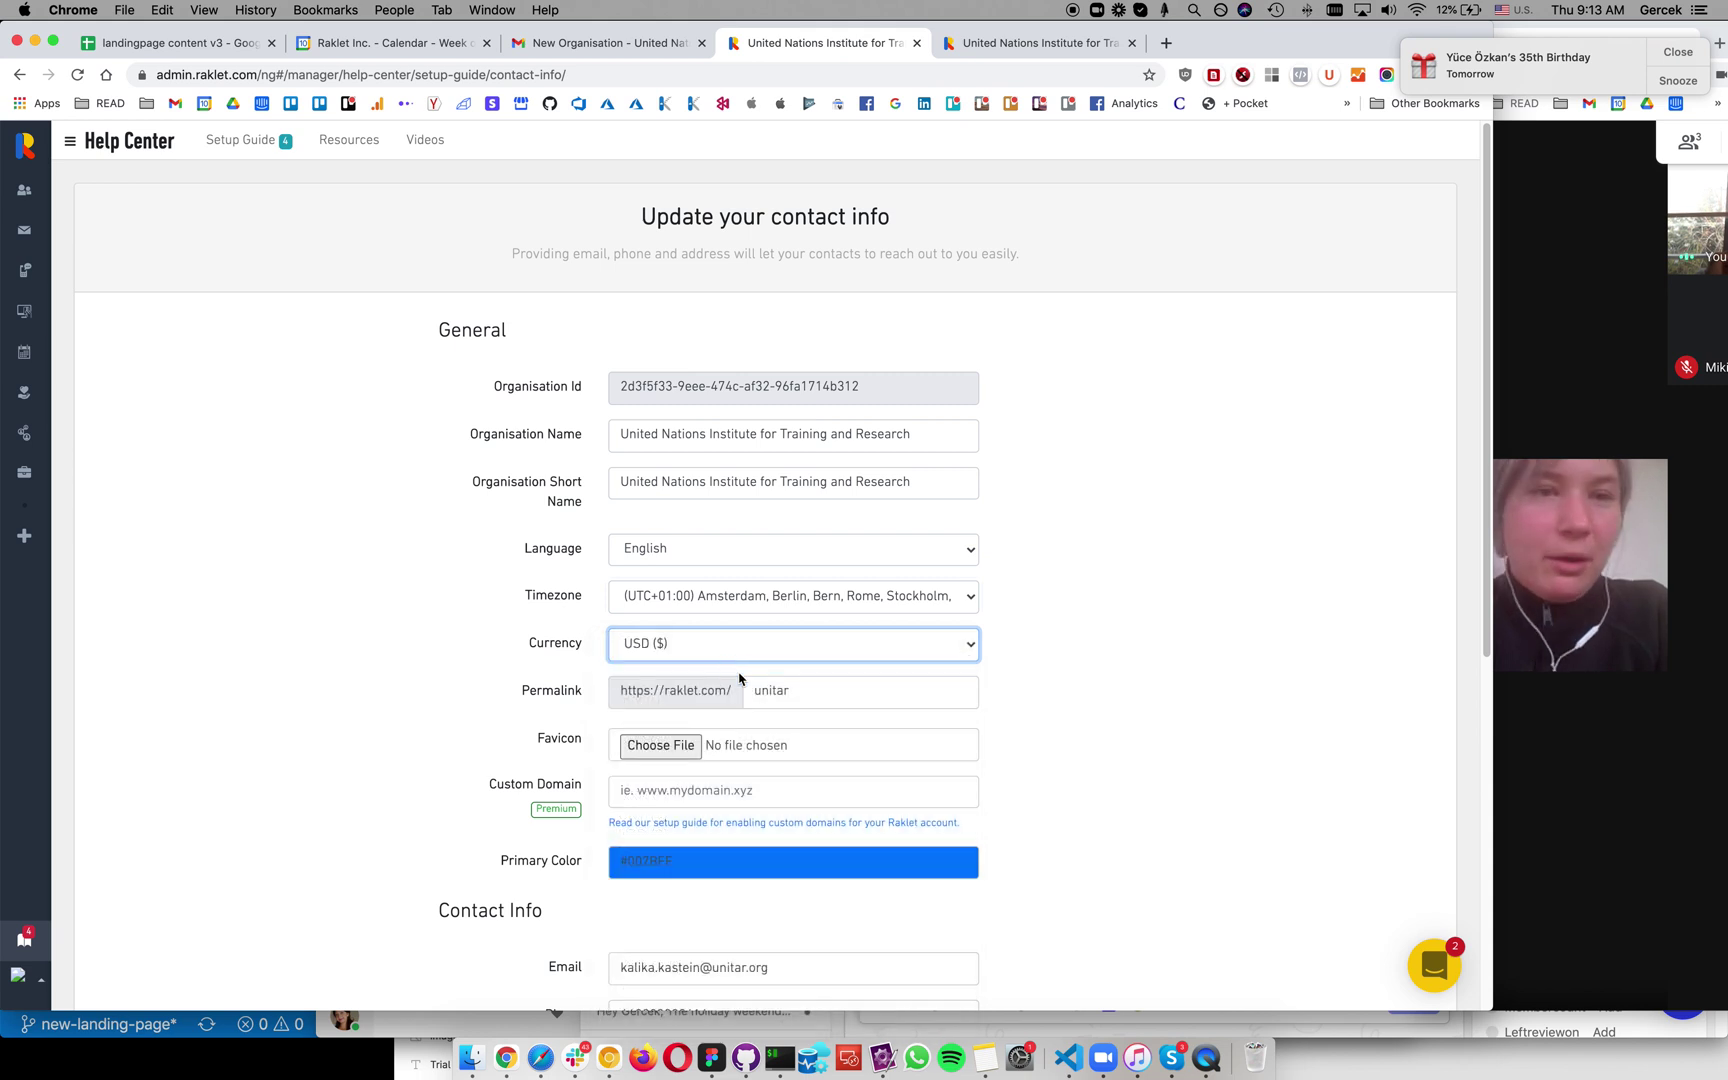
Step: Dismiss the birthday reminder and move the video-call window further aside
scroll(667, 636, "down", 3)
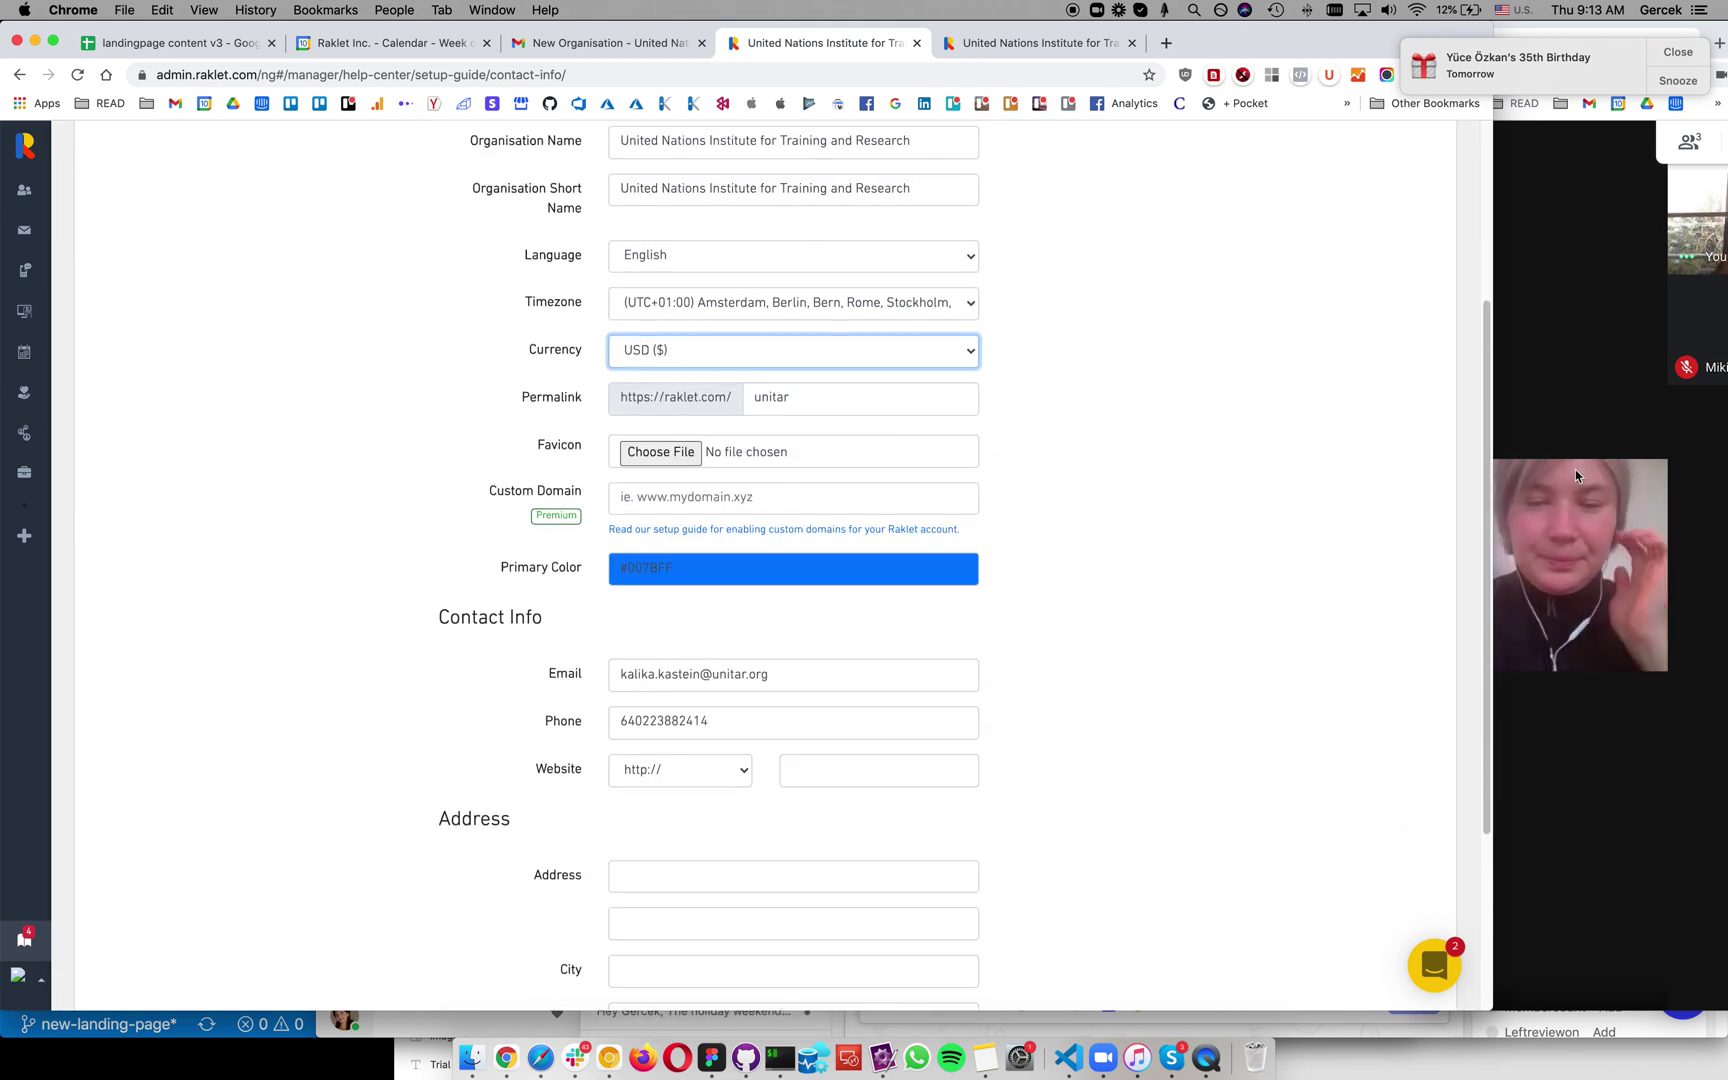
left_click(1654, 42)
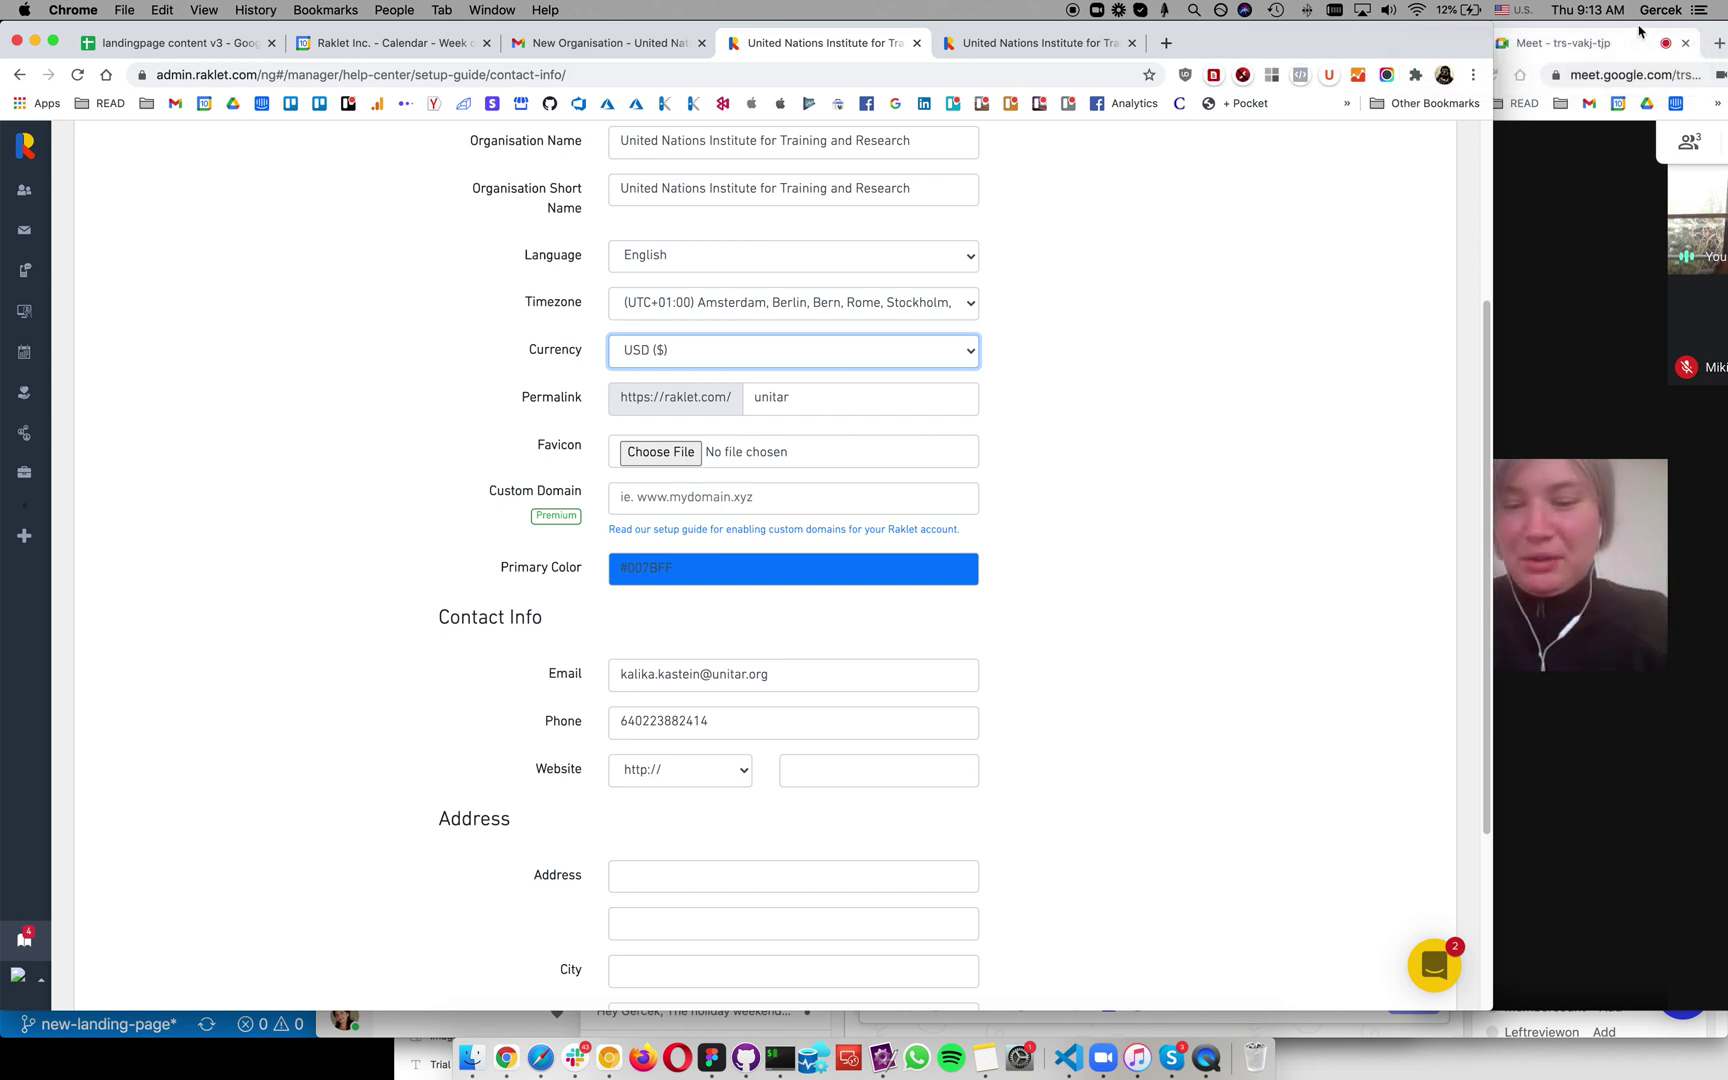
left_click_drag(1637, 26, 1693, 18)
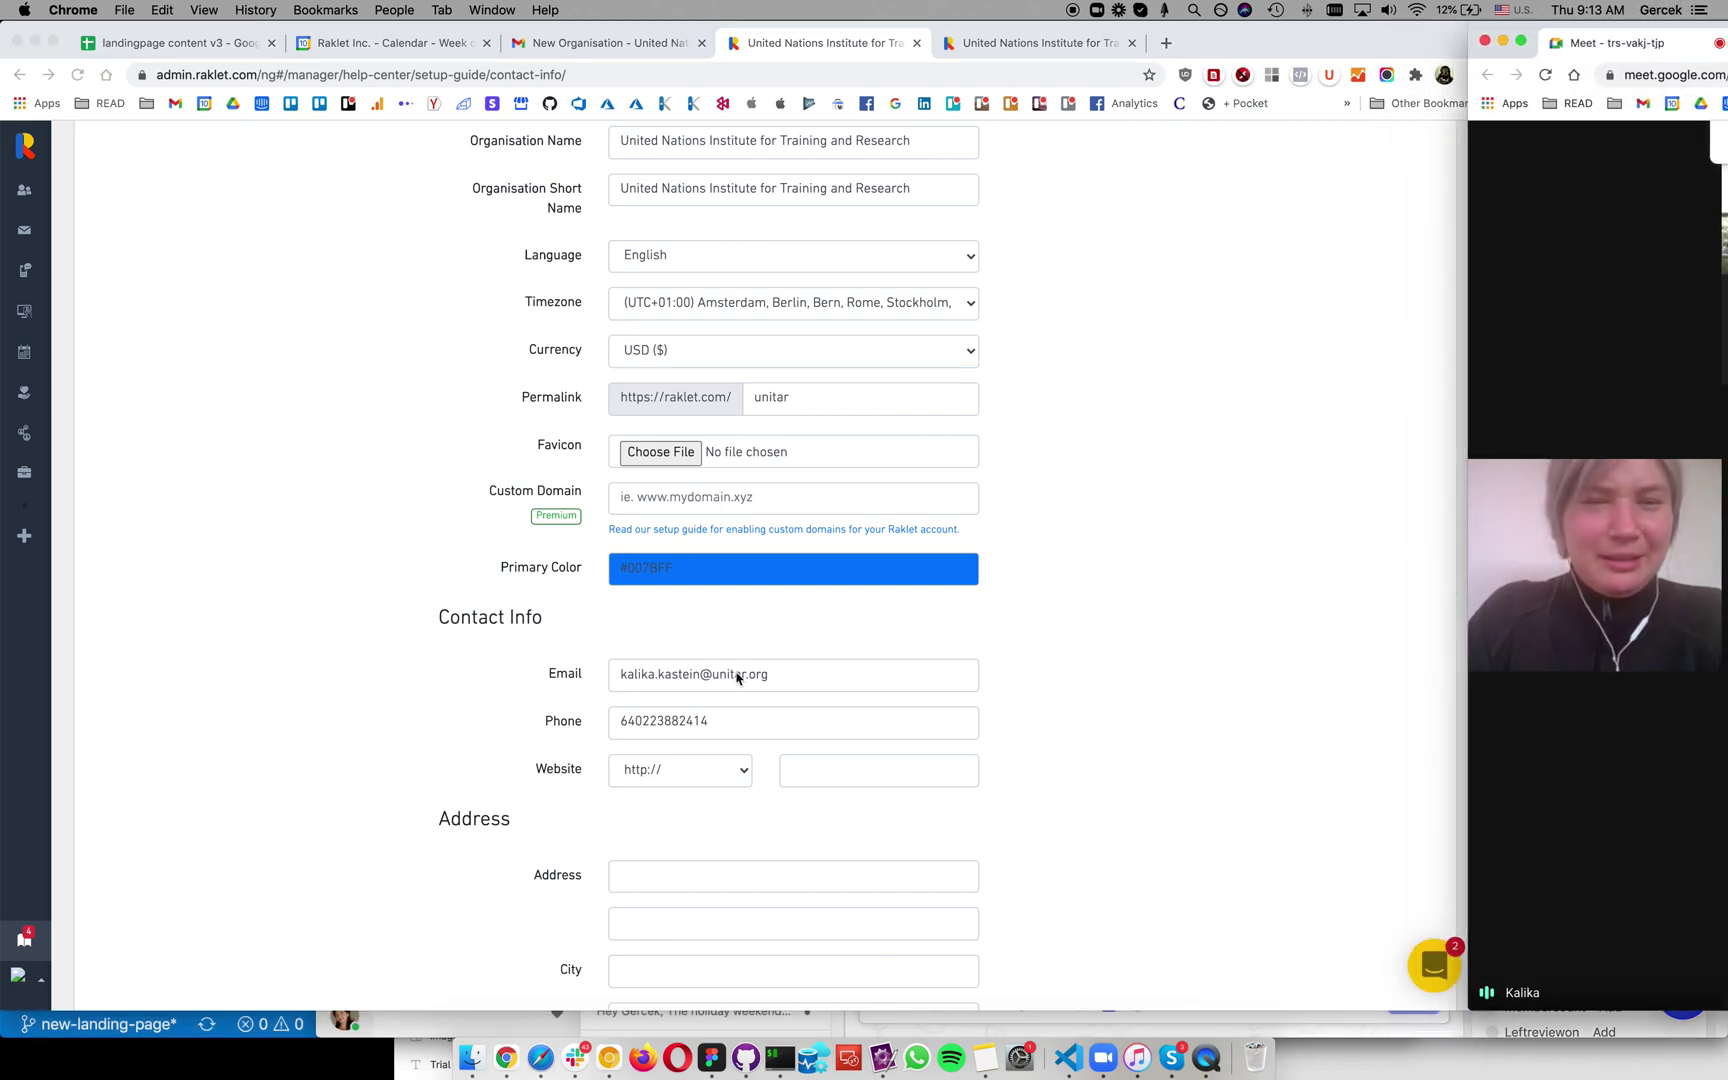
left_click_drag(712, 675, 767, 698)
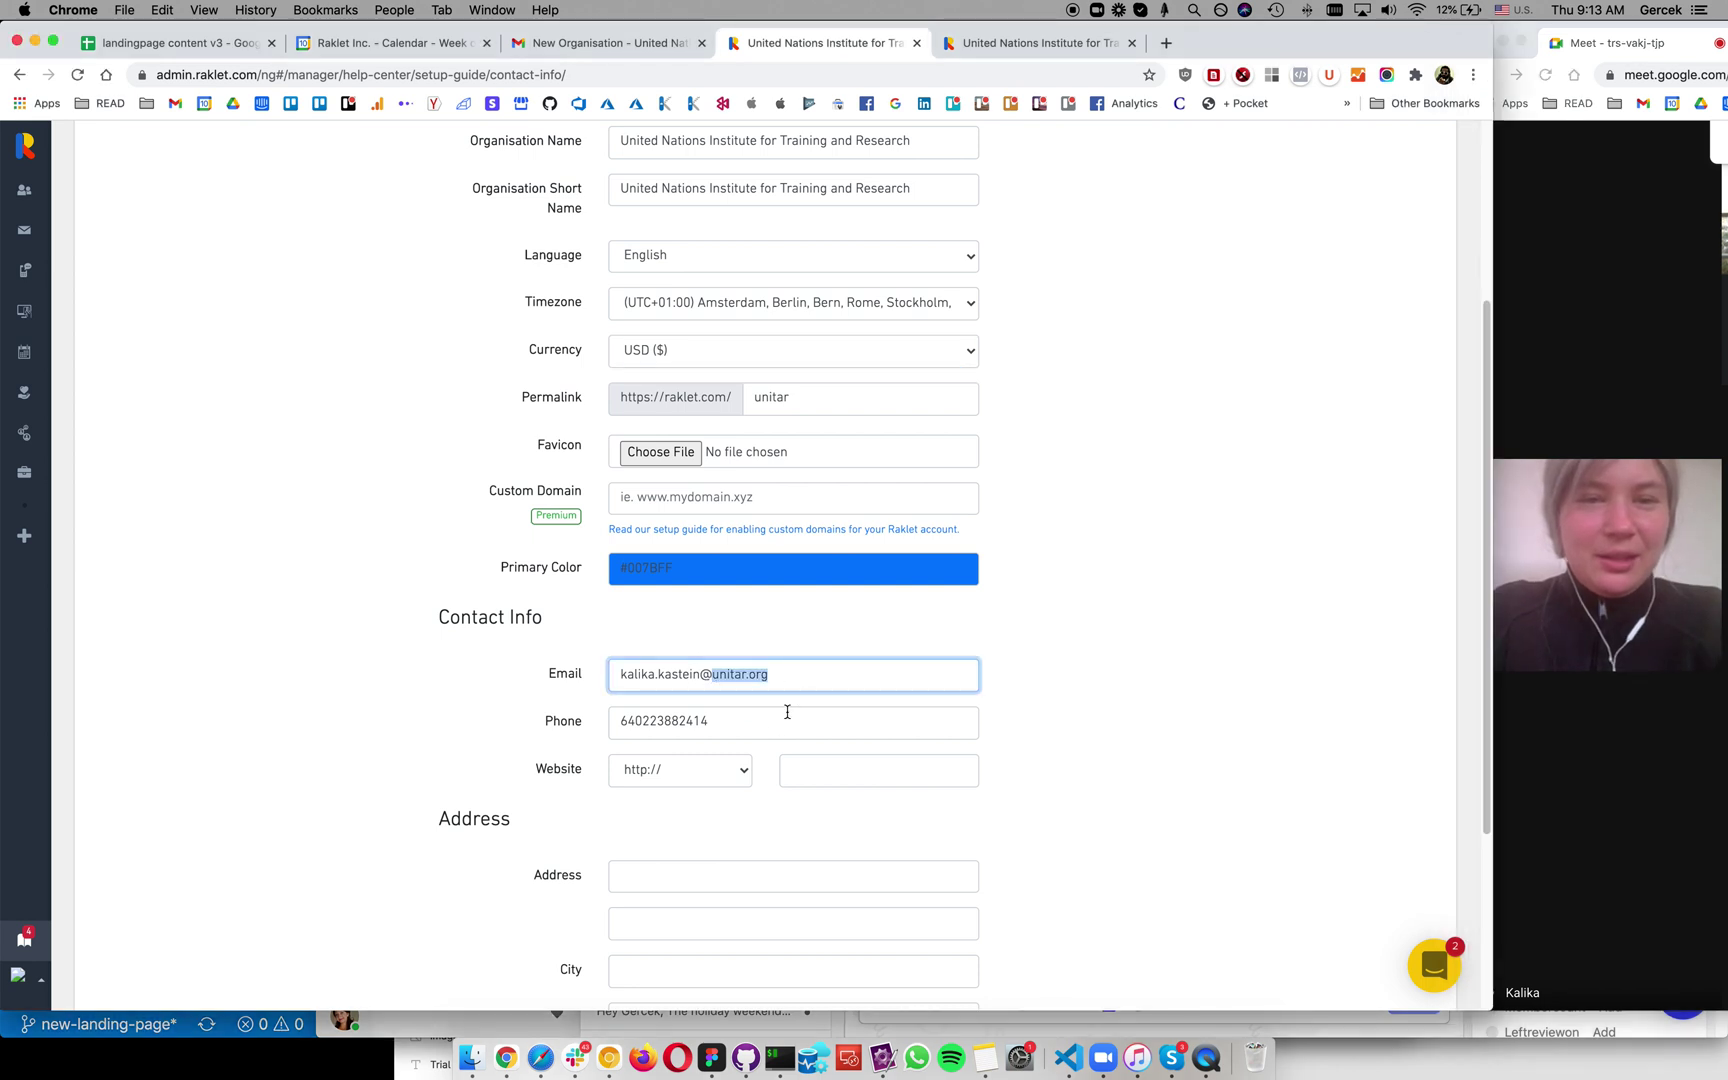
key("super+c")
left_click(808, 769)
key("super+v")
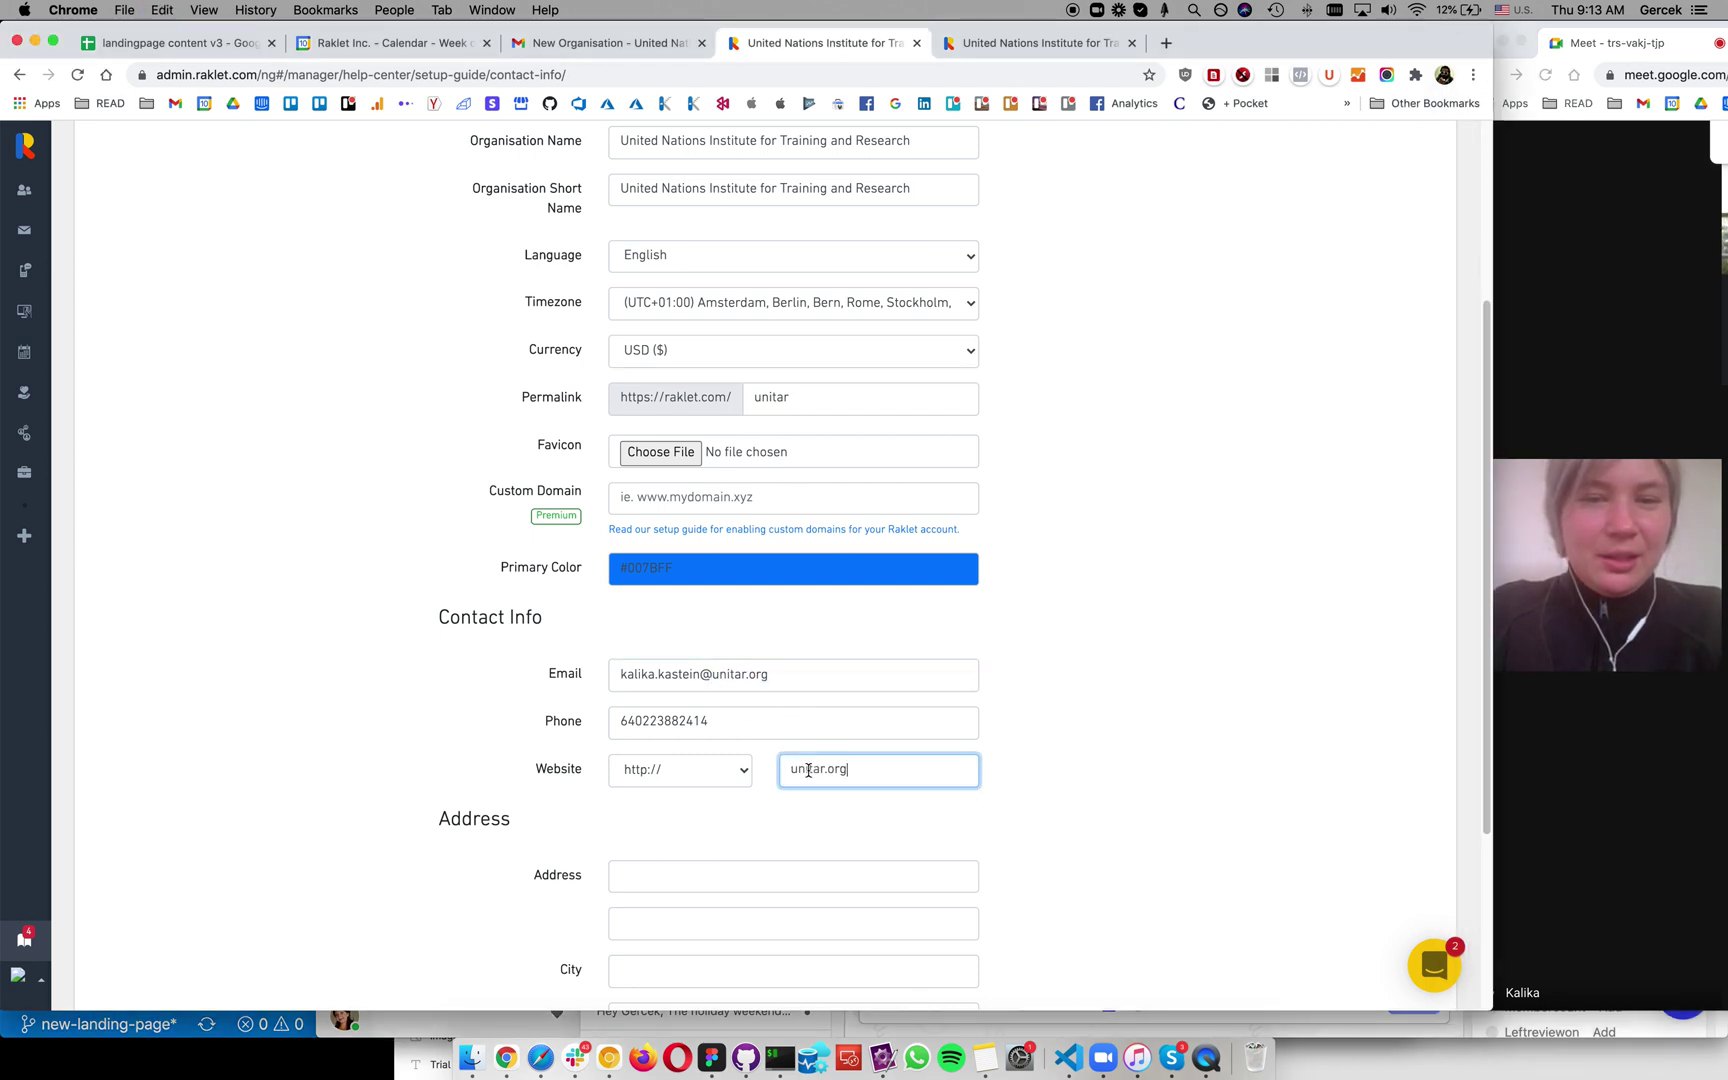
left_click(687, 768)
left_click(687, 789)
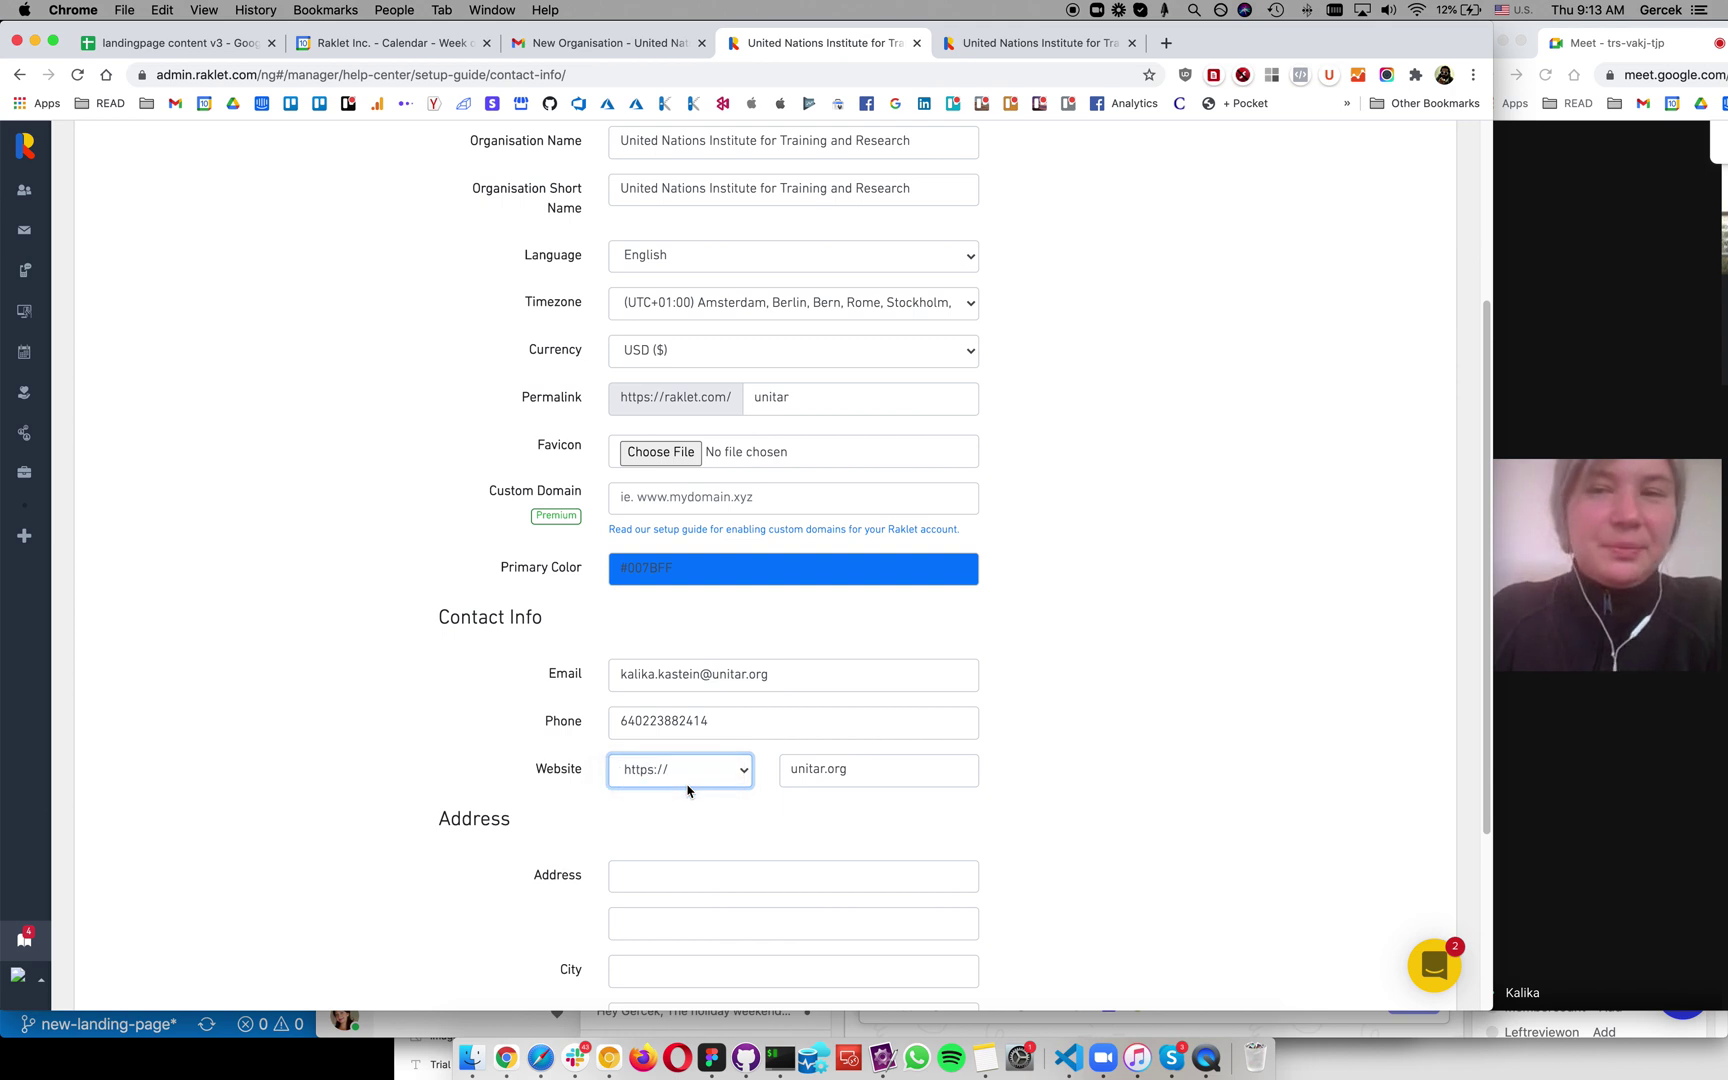
left_click(1116, 791)
Step: Set the country in the organisation's address to Switzerland
scroll(1118, 791, "down", 5)
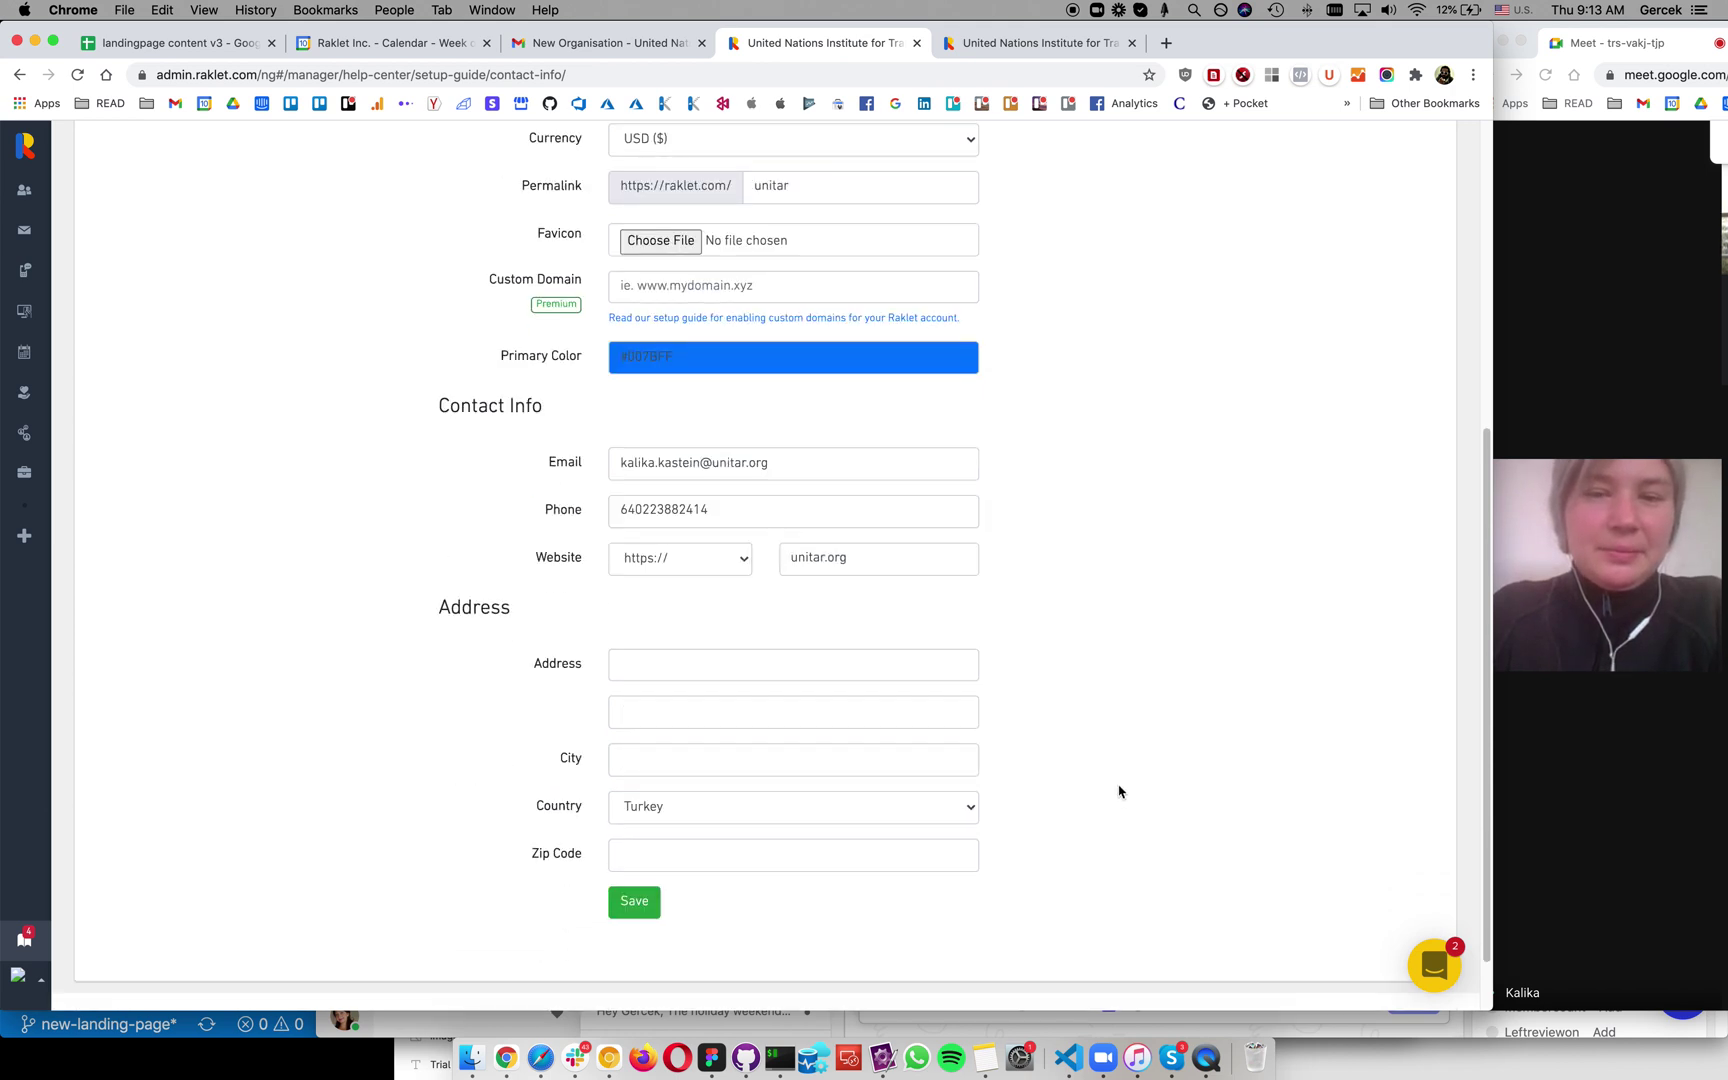
left_click(688, 730)
key("Escape")
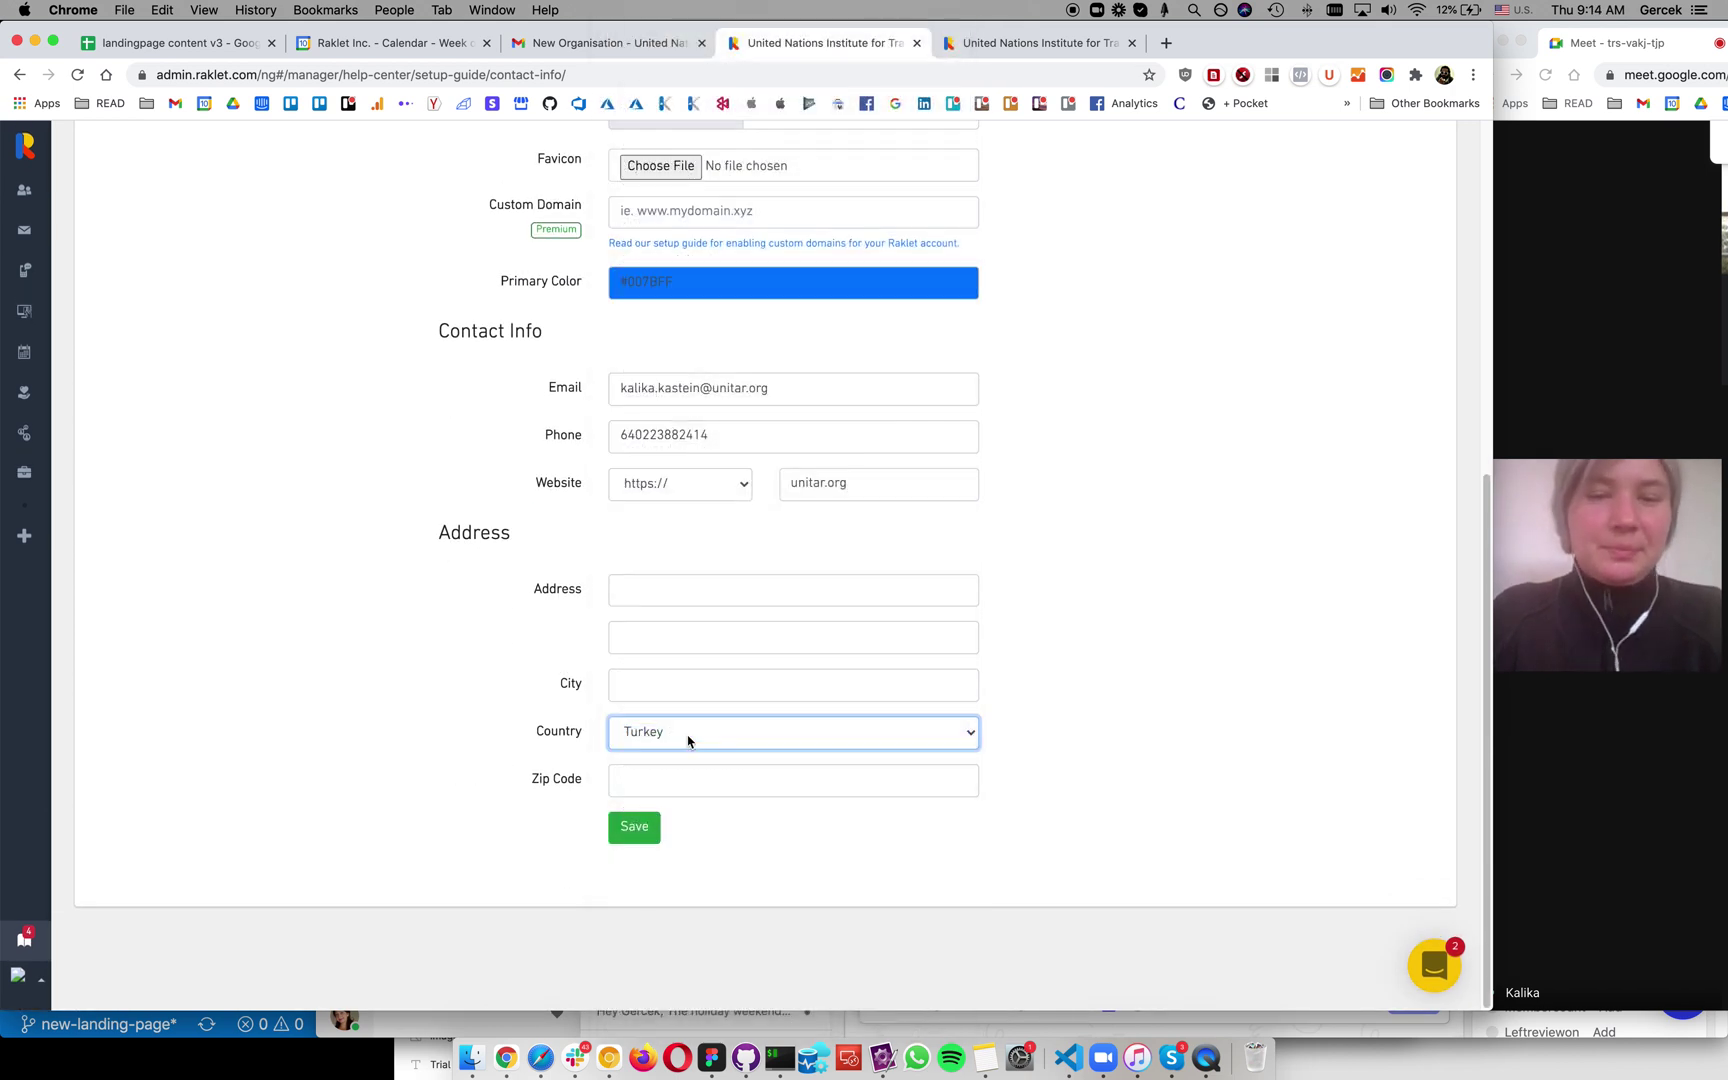
left_click(688, 730)
type("sl")
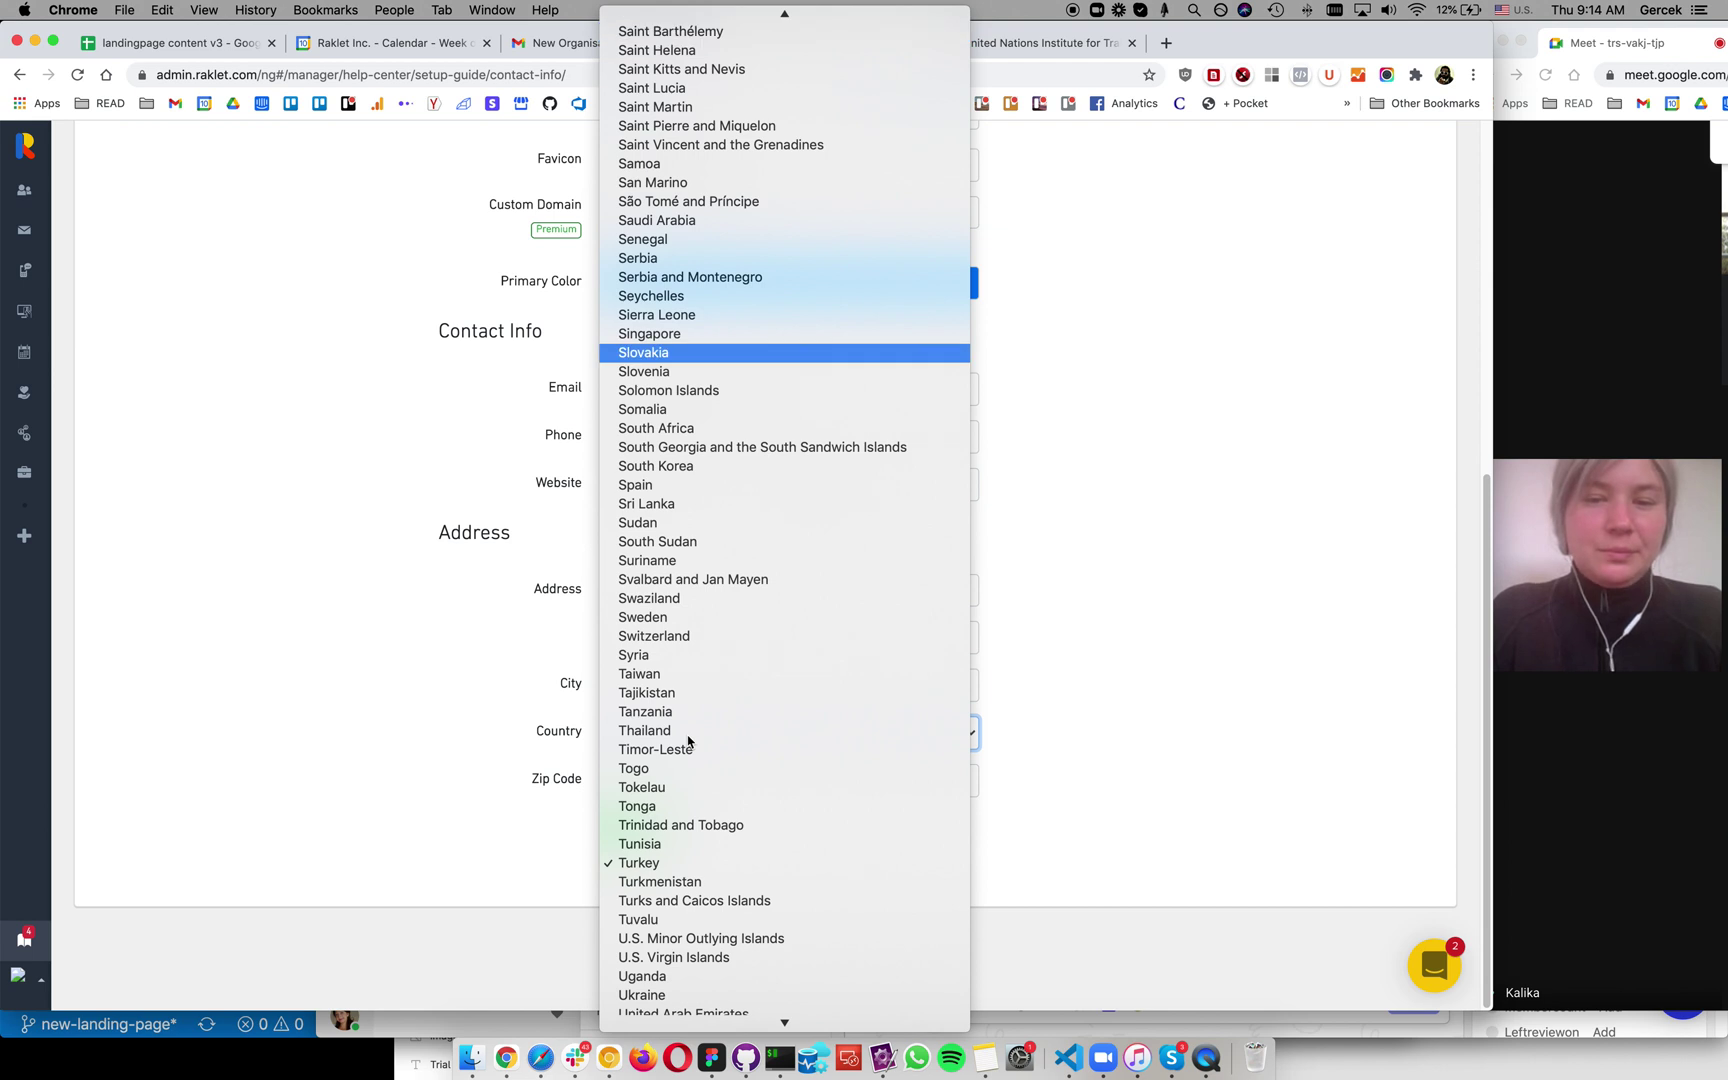
key("Down")
key("Down")
key("Down")
key("Down")
key("Down")
key("Down")
key("Down")
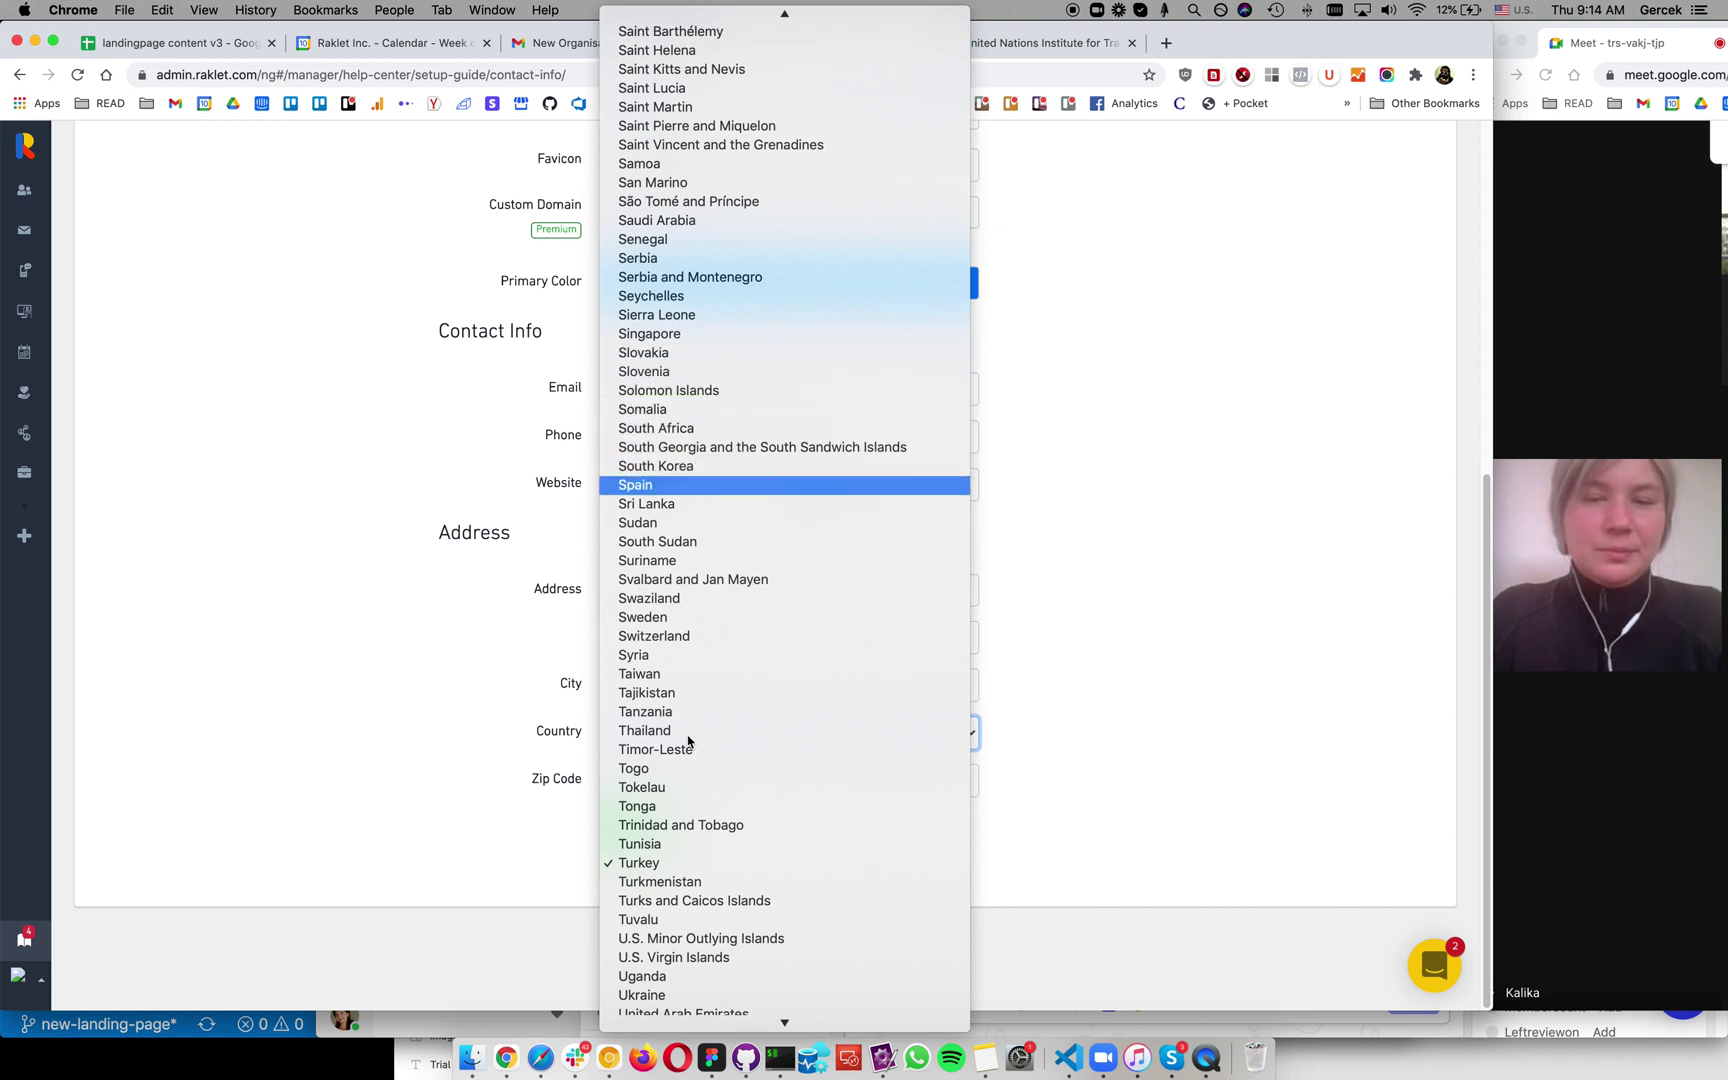
key("Down")
key("Down")
key("Down")
key("Down")
key("Down")
key("Down")
key("Down")
key("Down")
key("Escape")
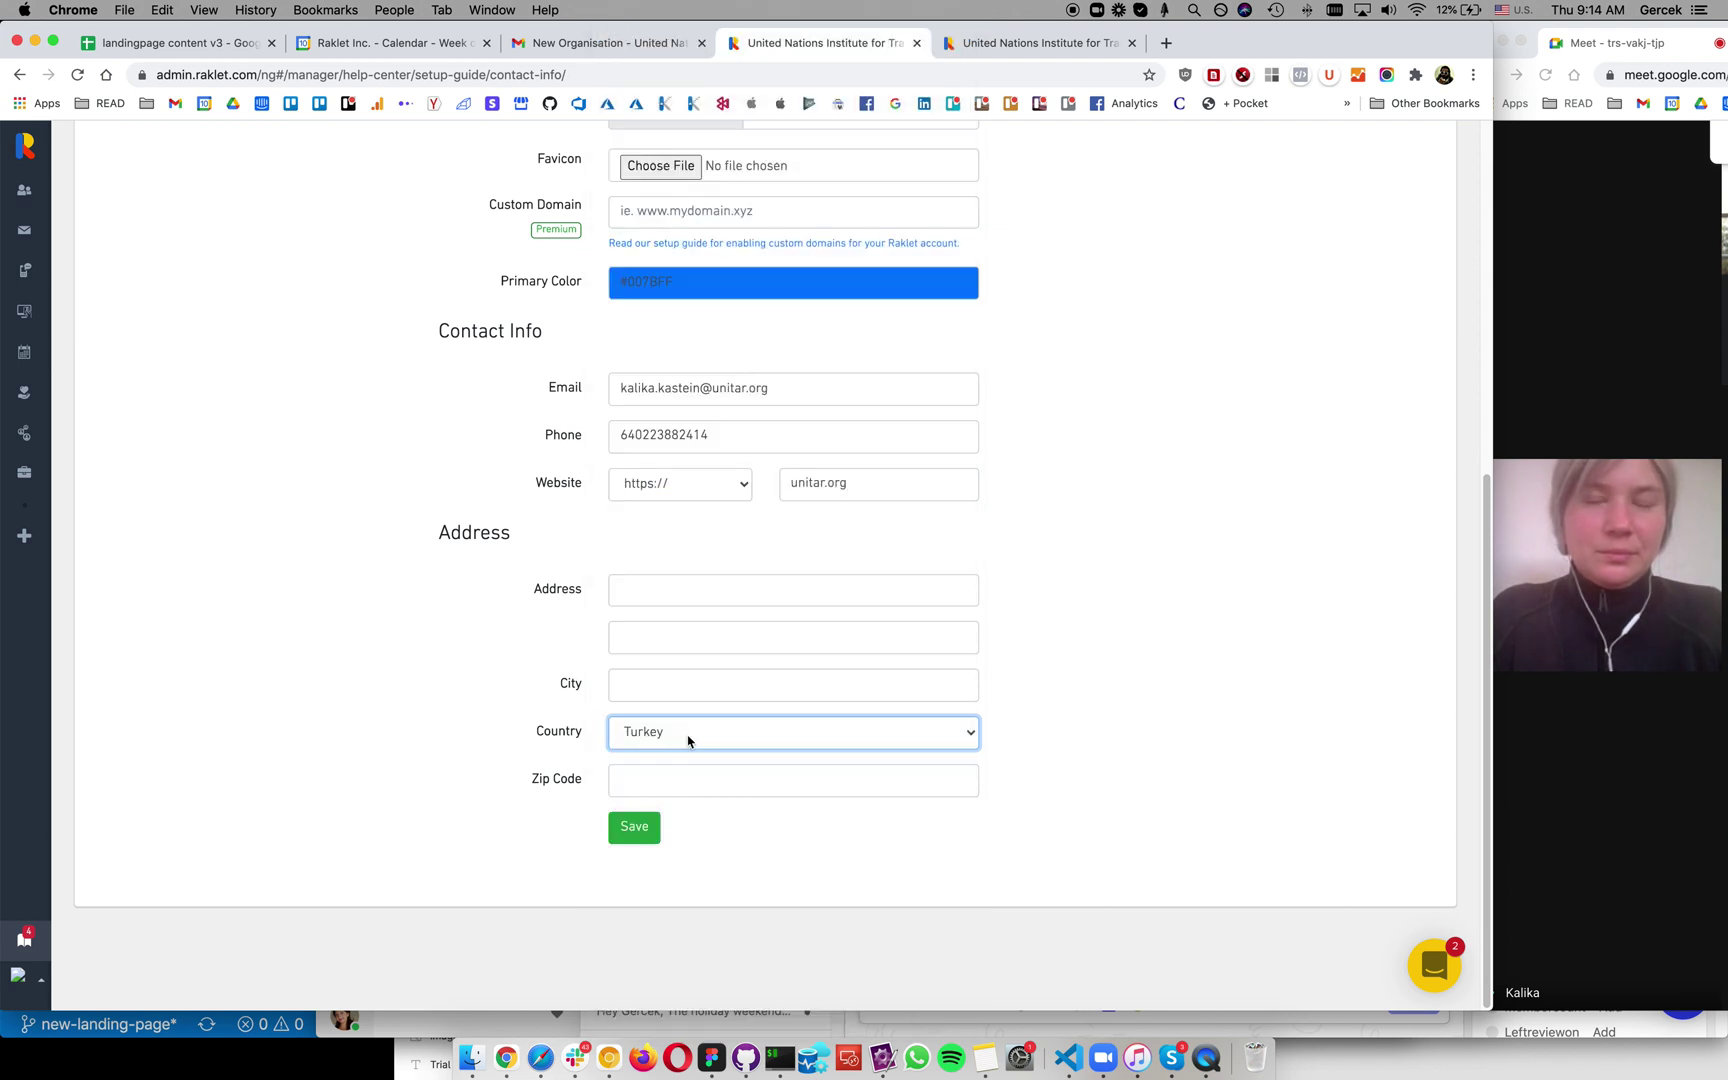
Step: Enter Geneva as the city and "-" as the first address line, and save the contact info
left_click(702, 685)
type("Geneva")
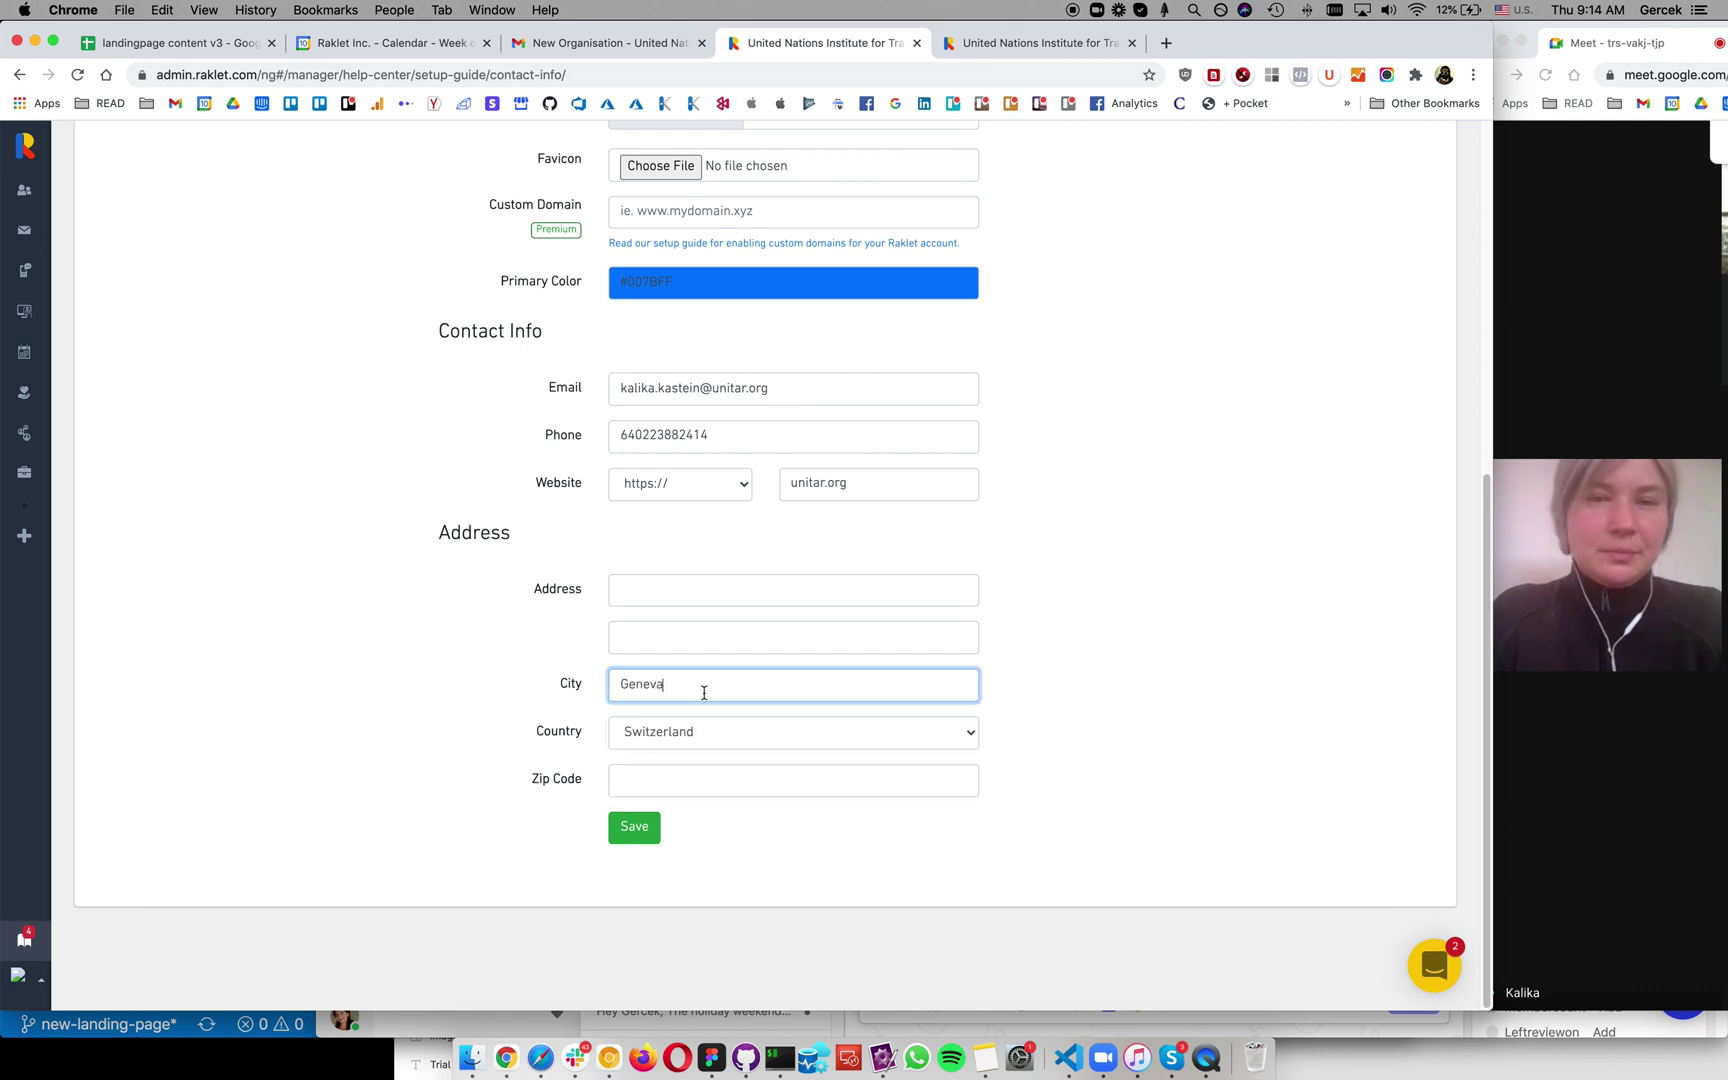
left_click(706, 601)
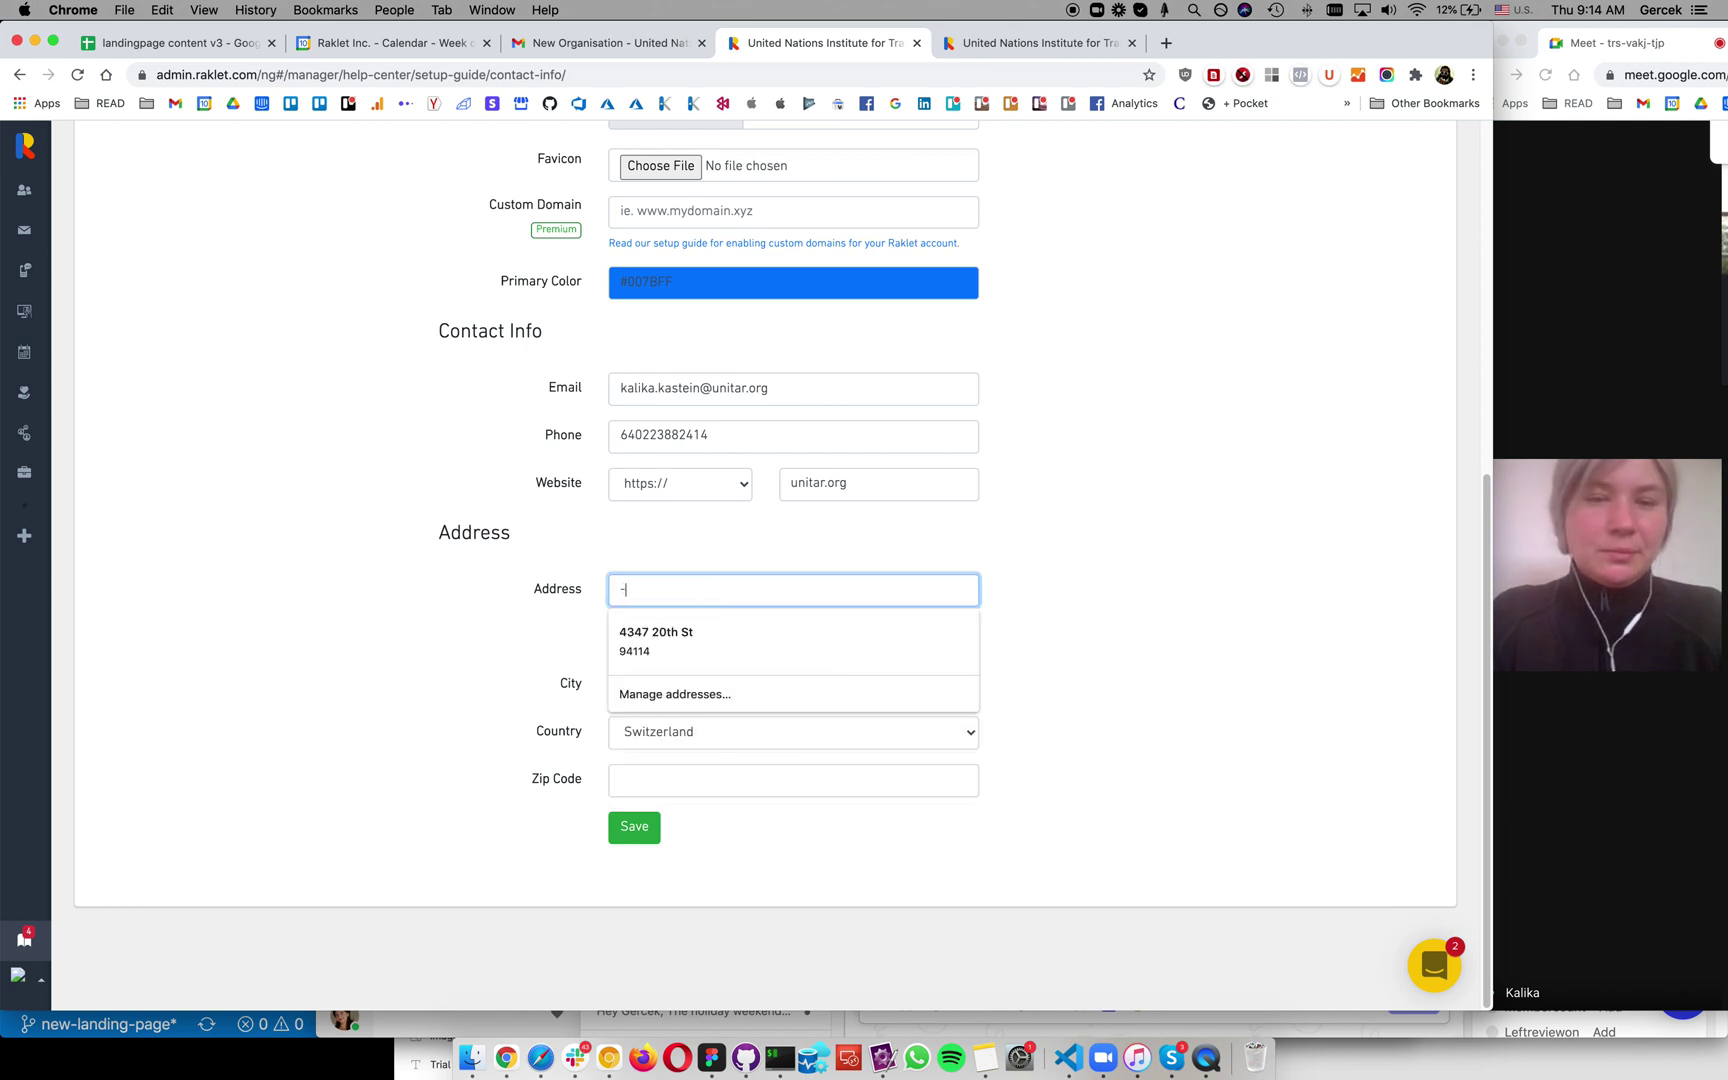
left_click(647, 826)
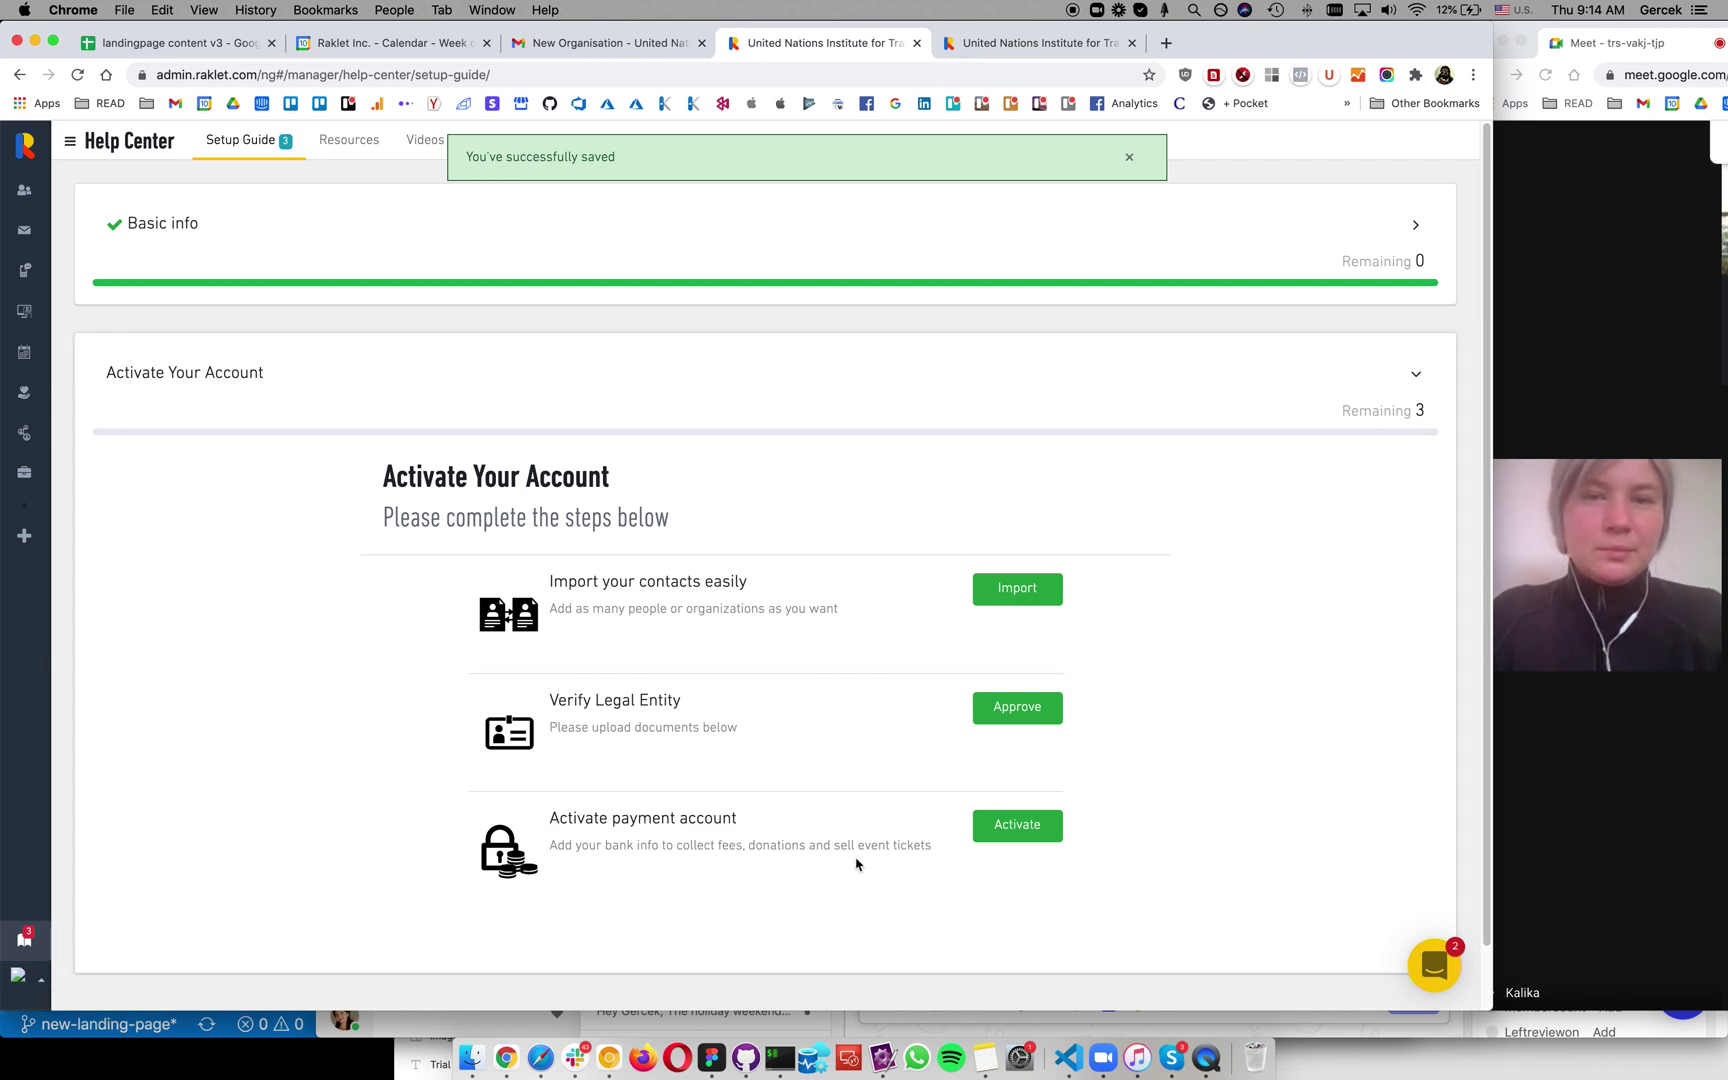
Step: Extend the browser window down to the dock
double_click(708, 1011)
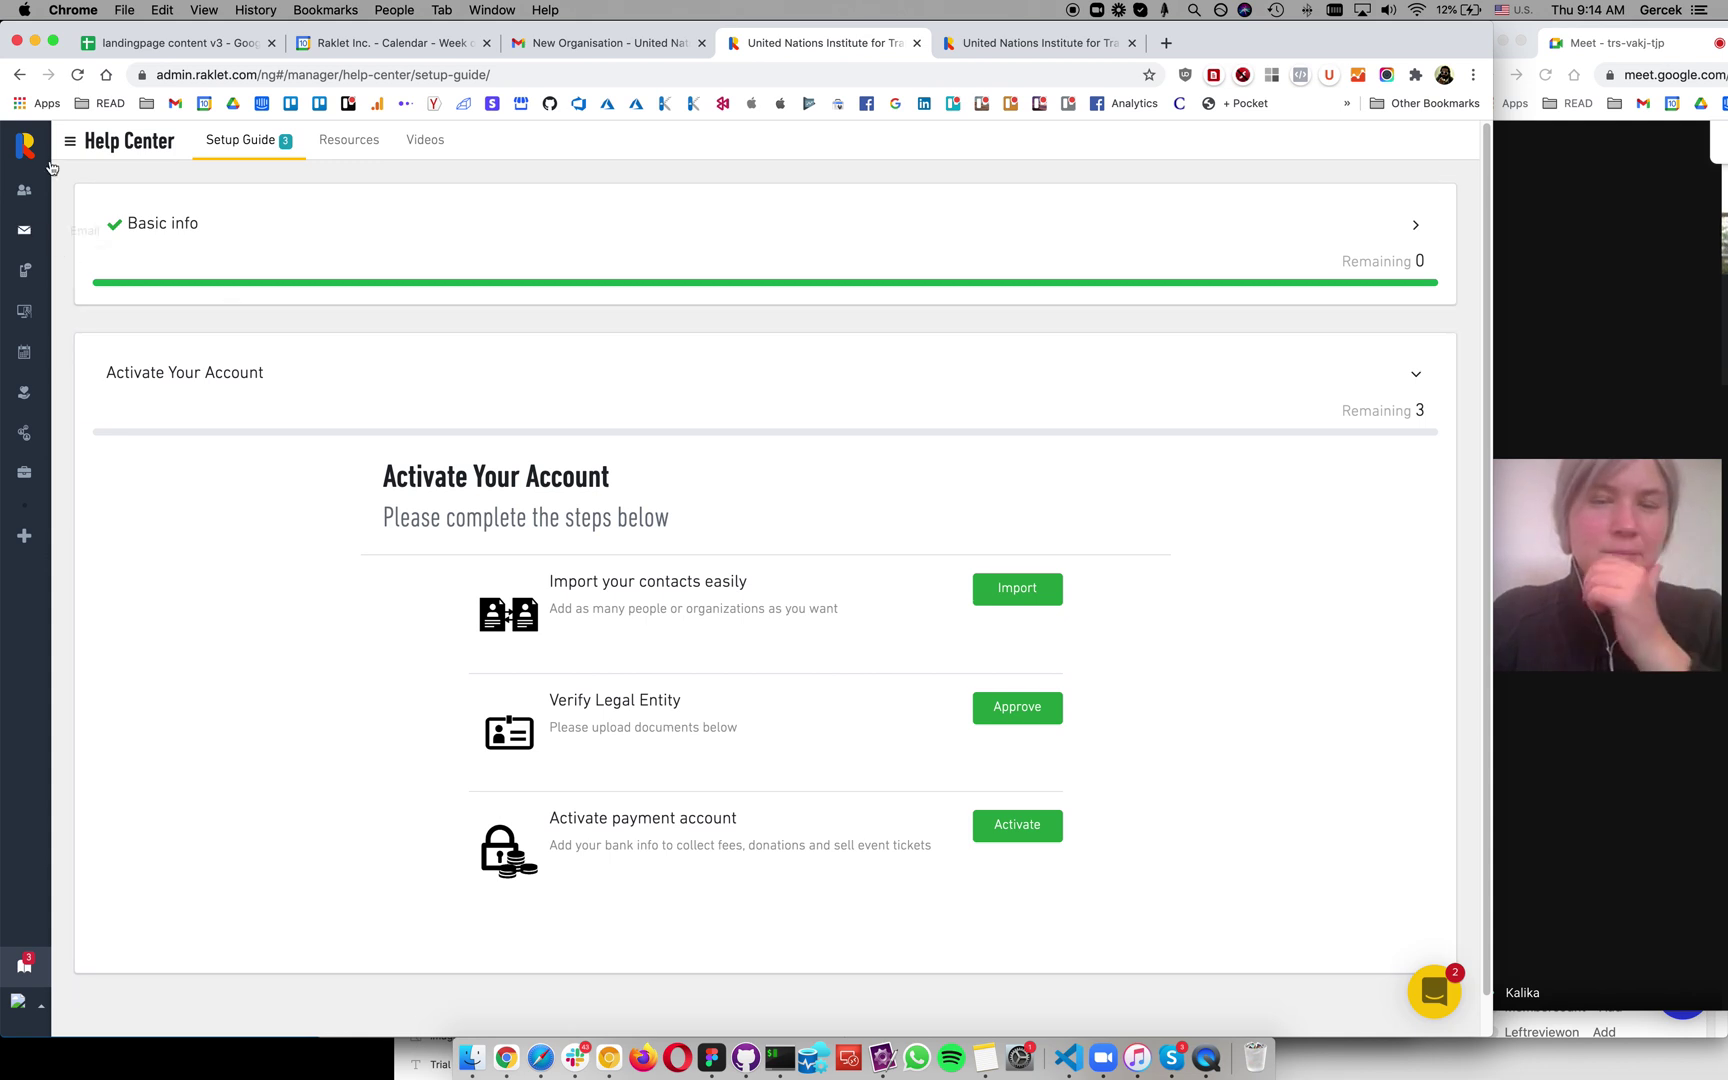
Step: Open the contacts area, check the form for adding a person, and skip adding contacts for now
mouse_move(64, 155)
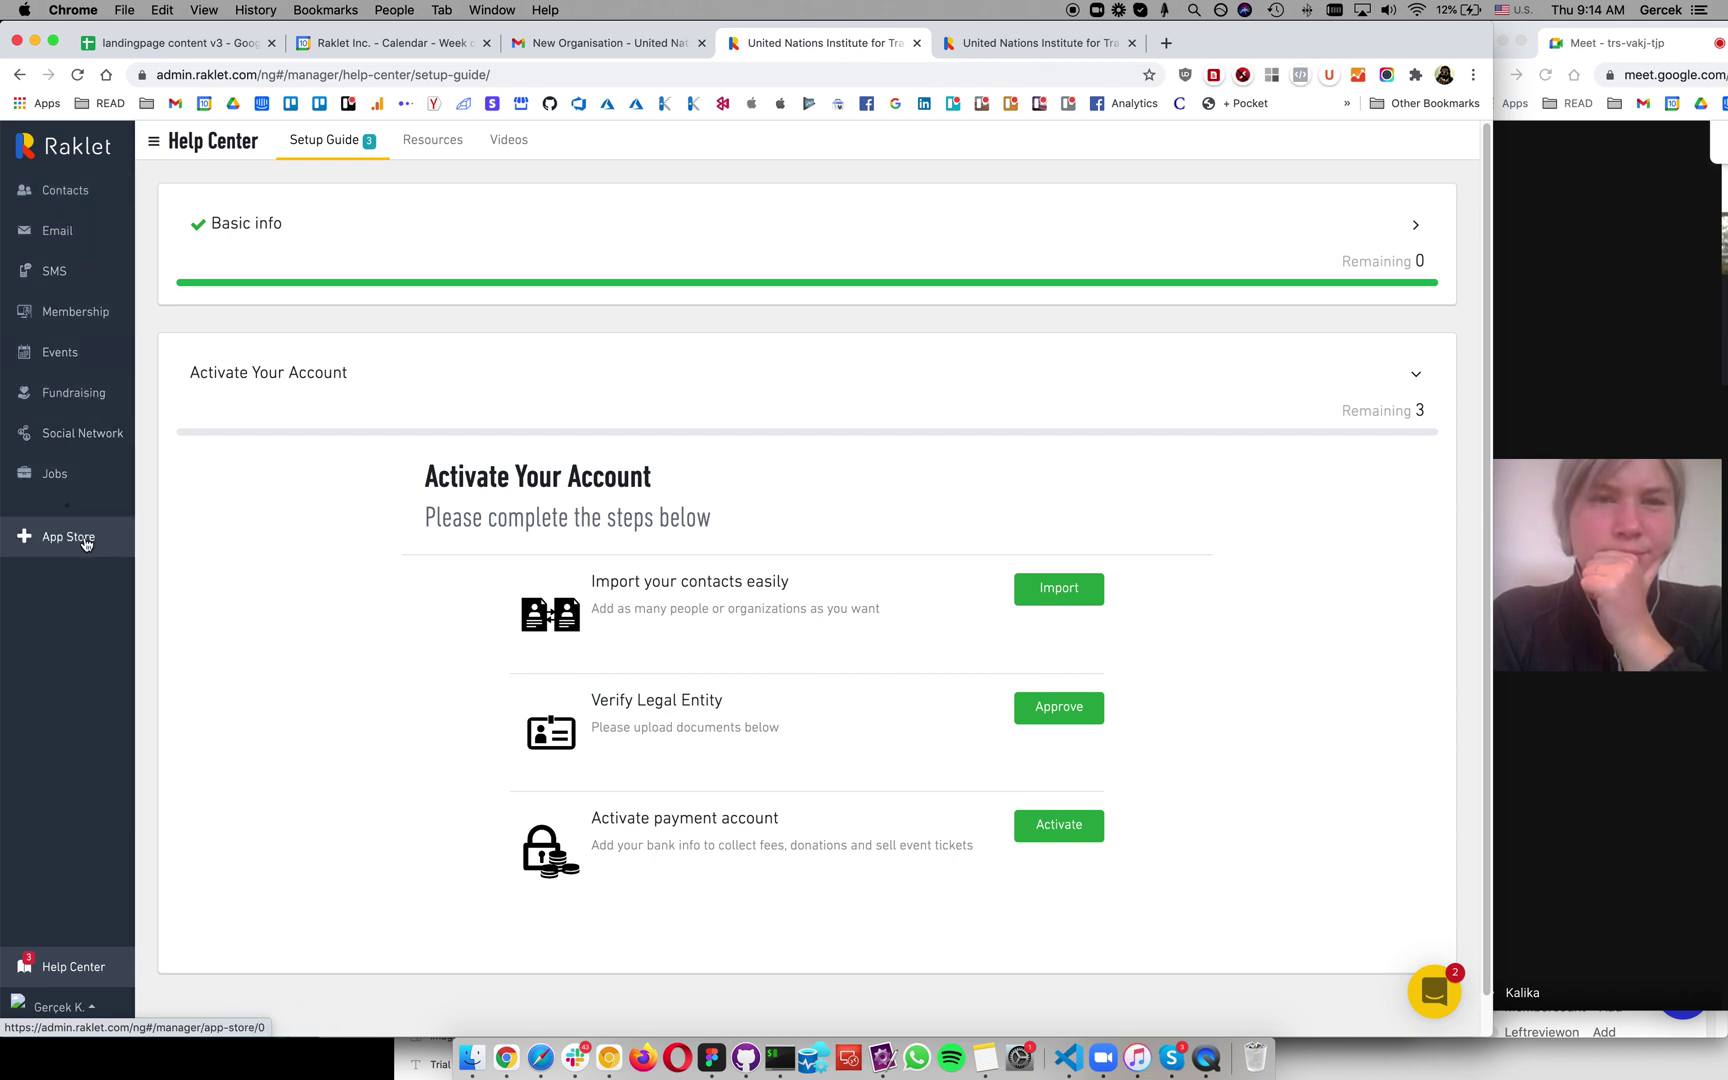
left_click(72, 203)
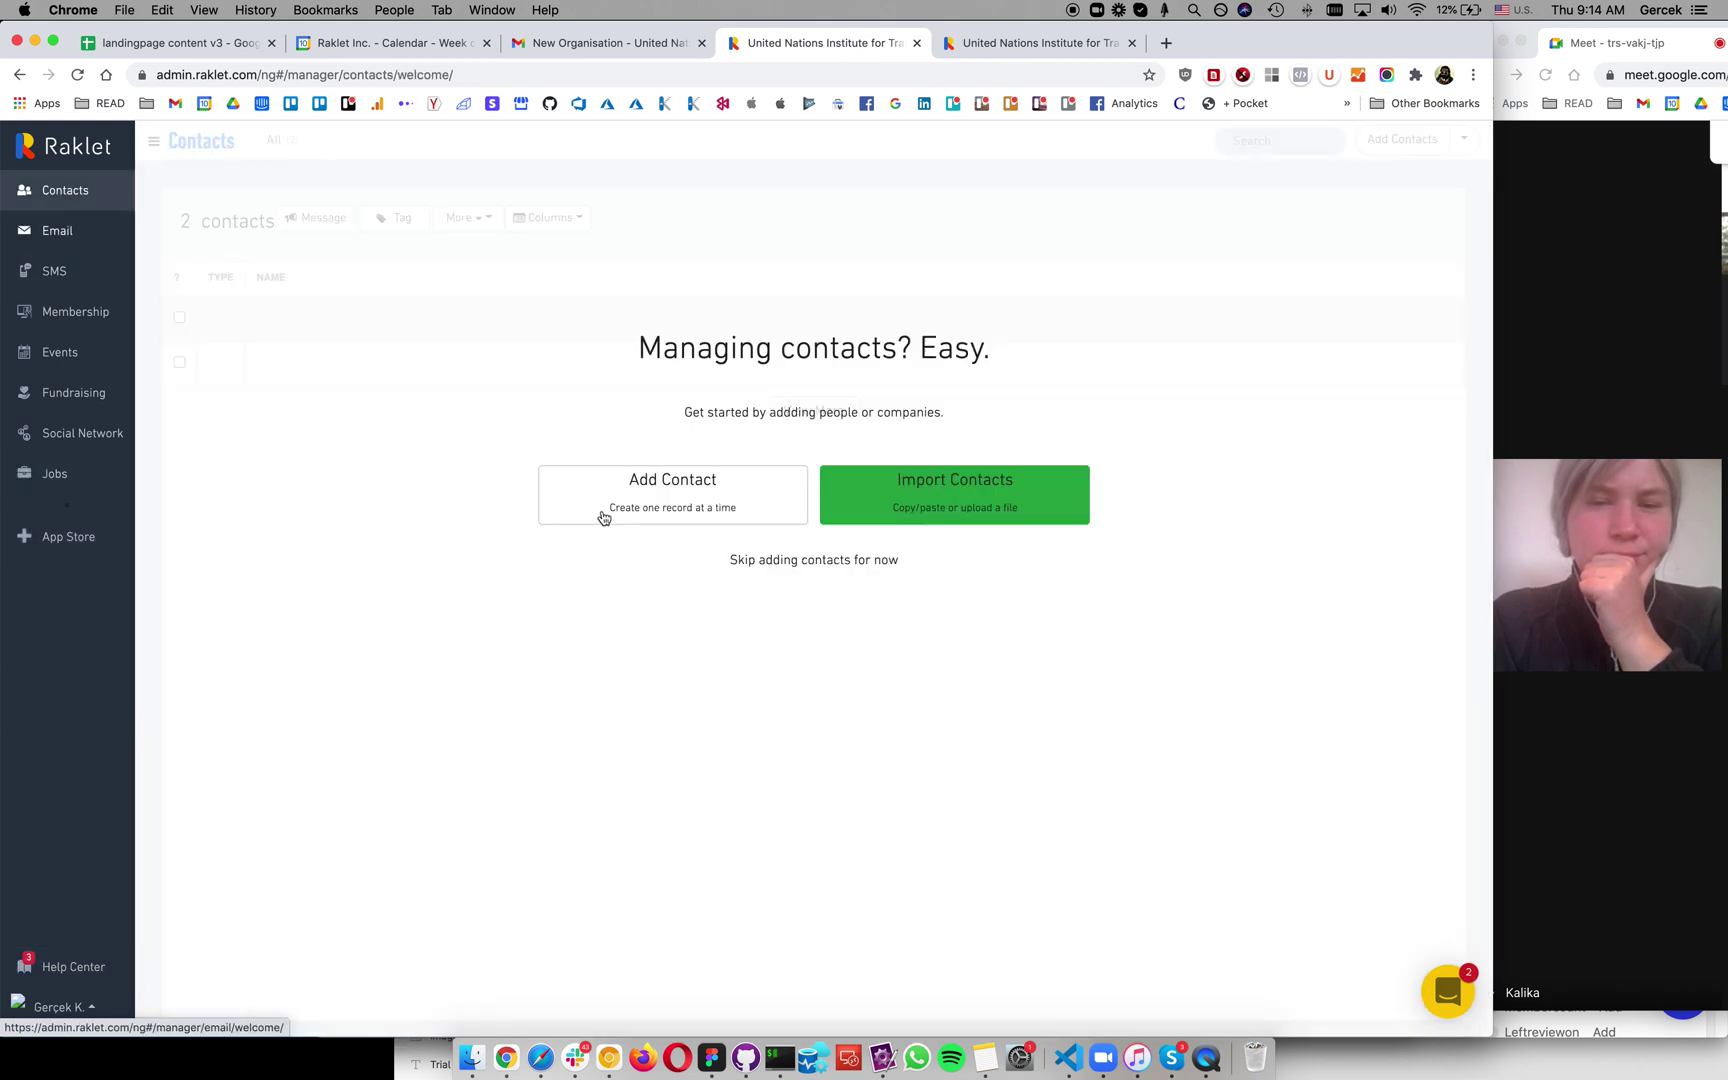
left_click(655, 494)
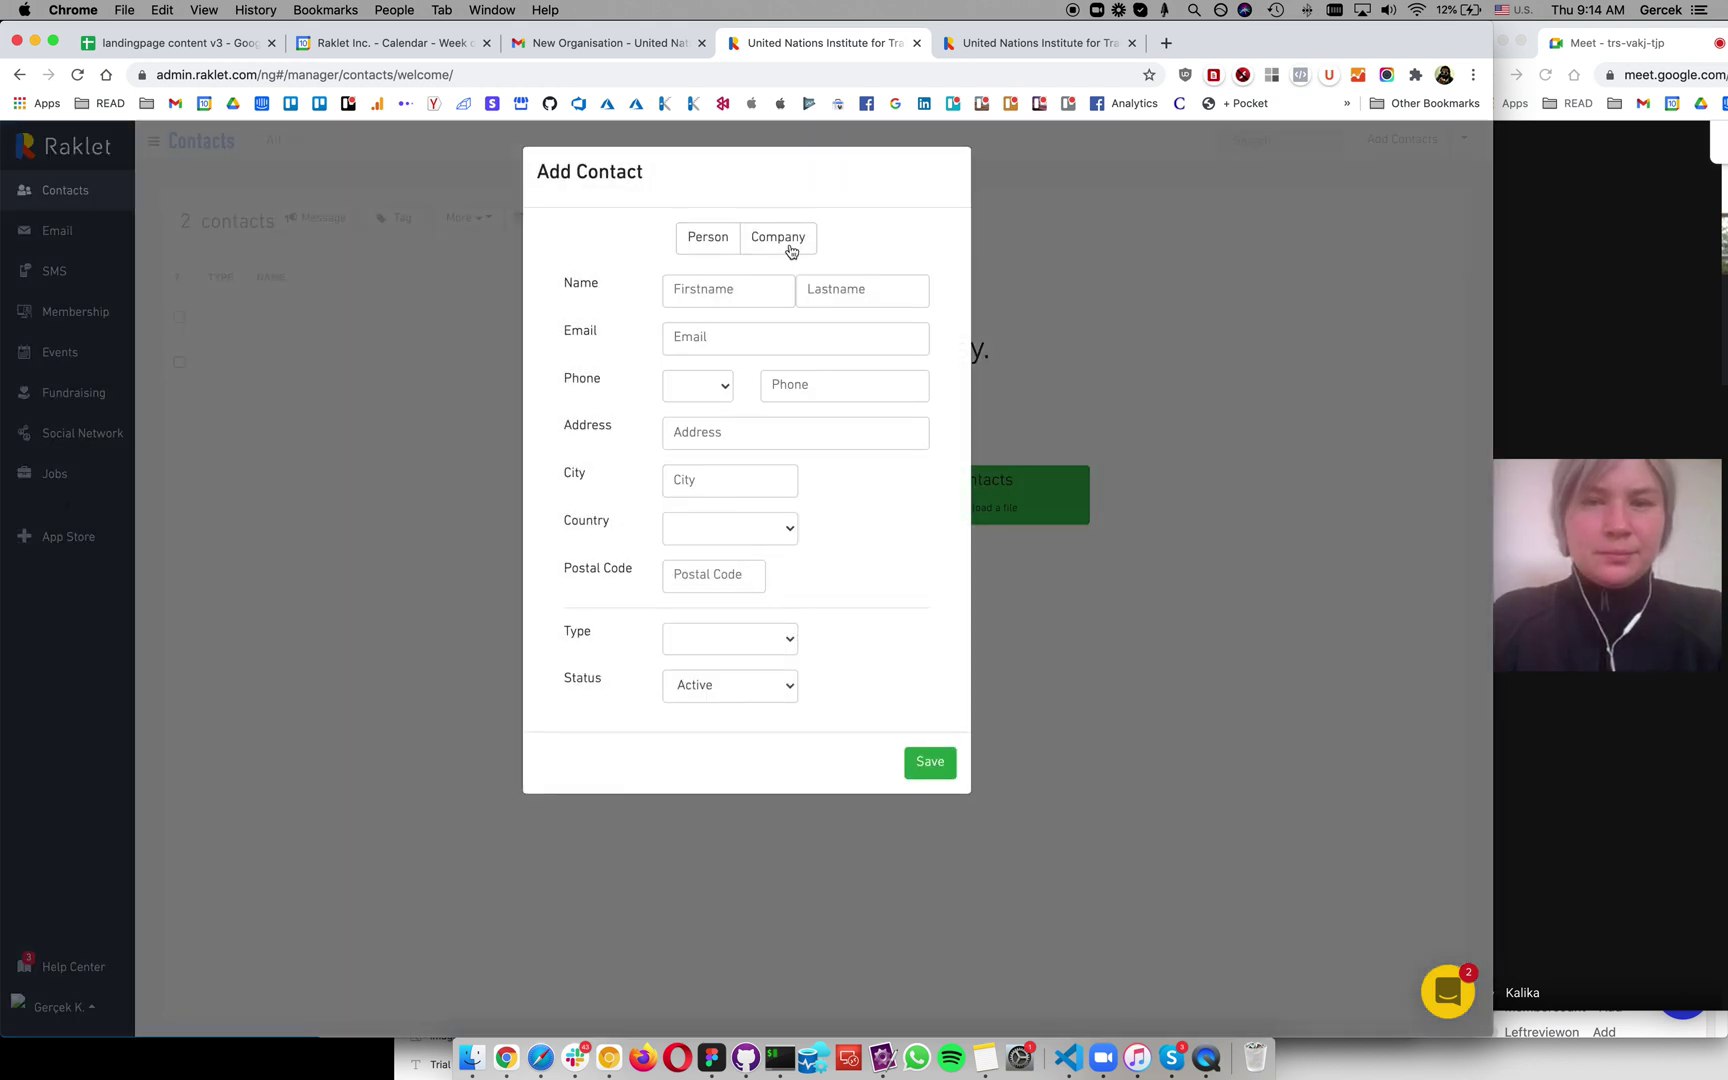
left_click(733, 248)
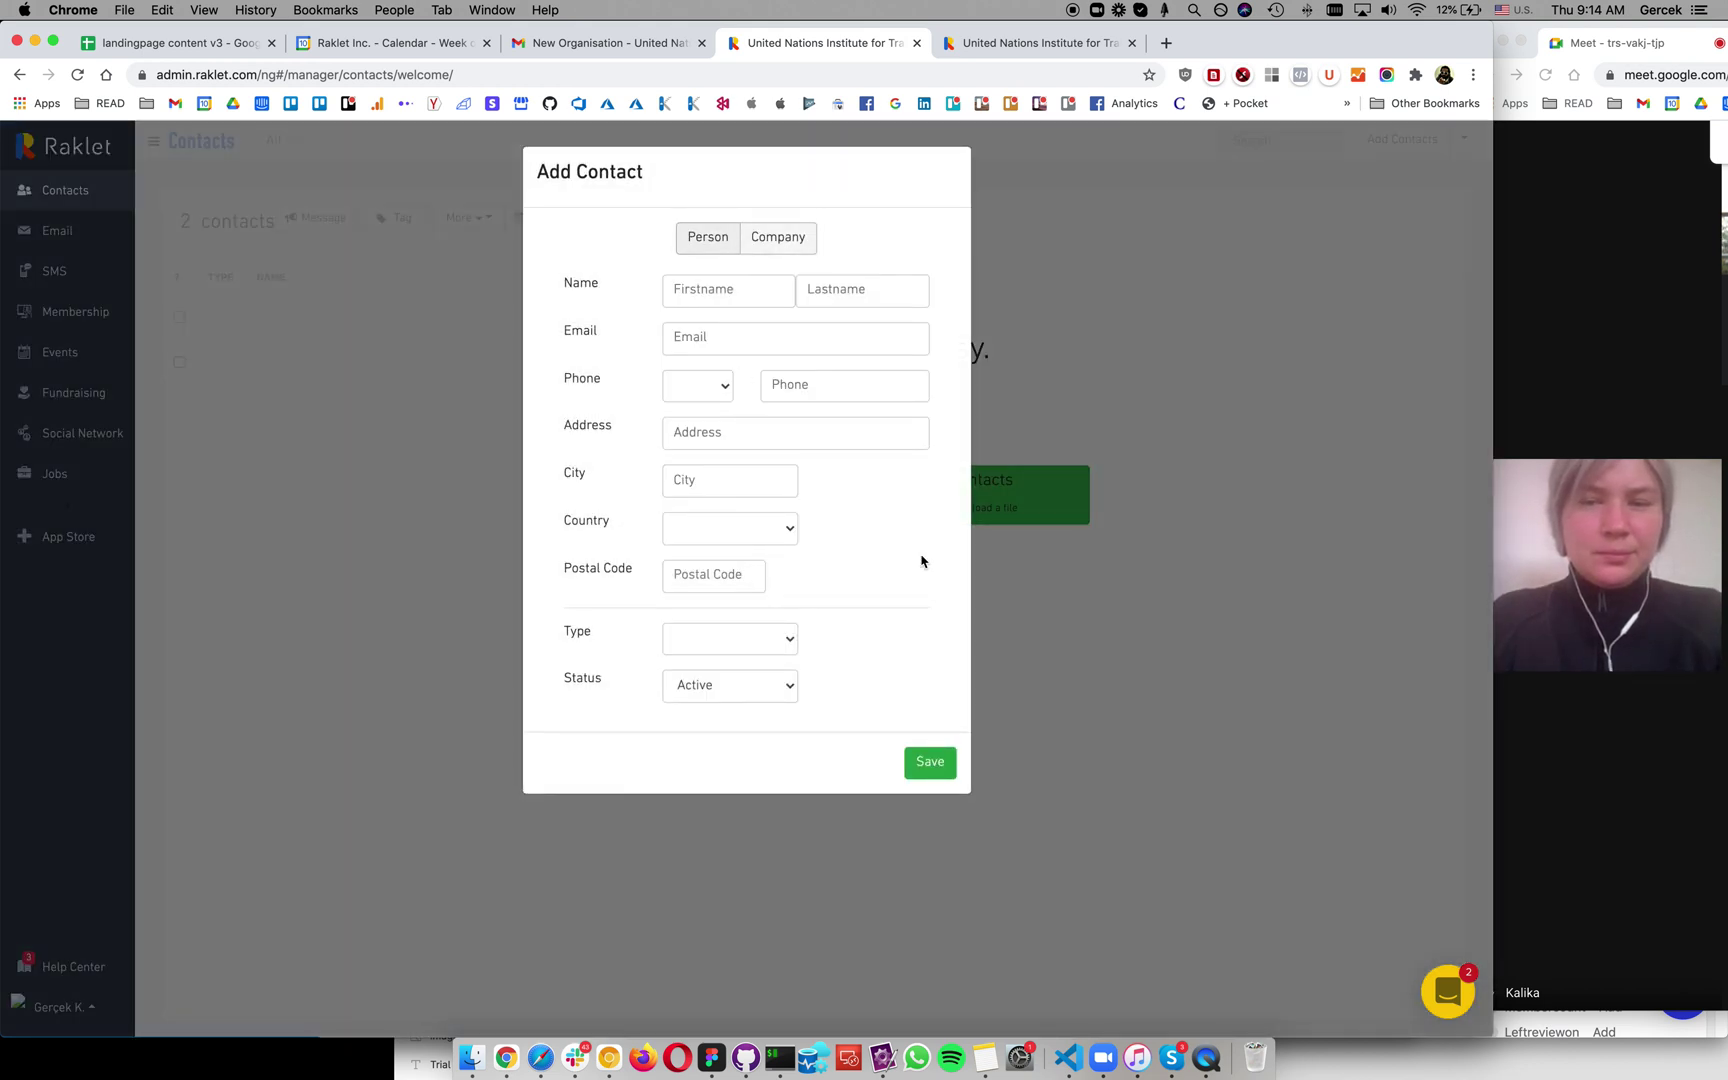
left_click(1013, 660)
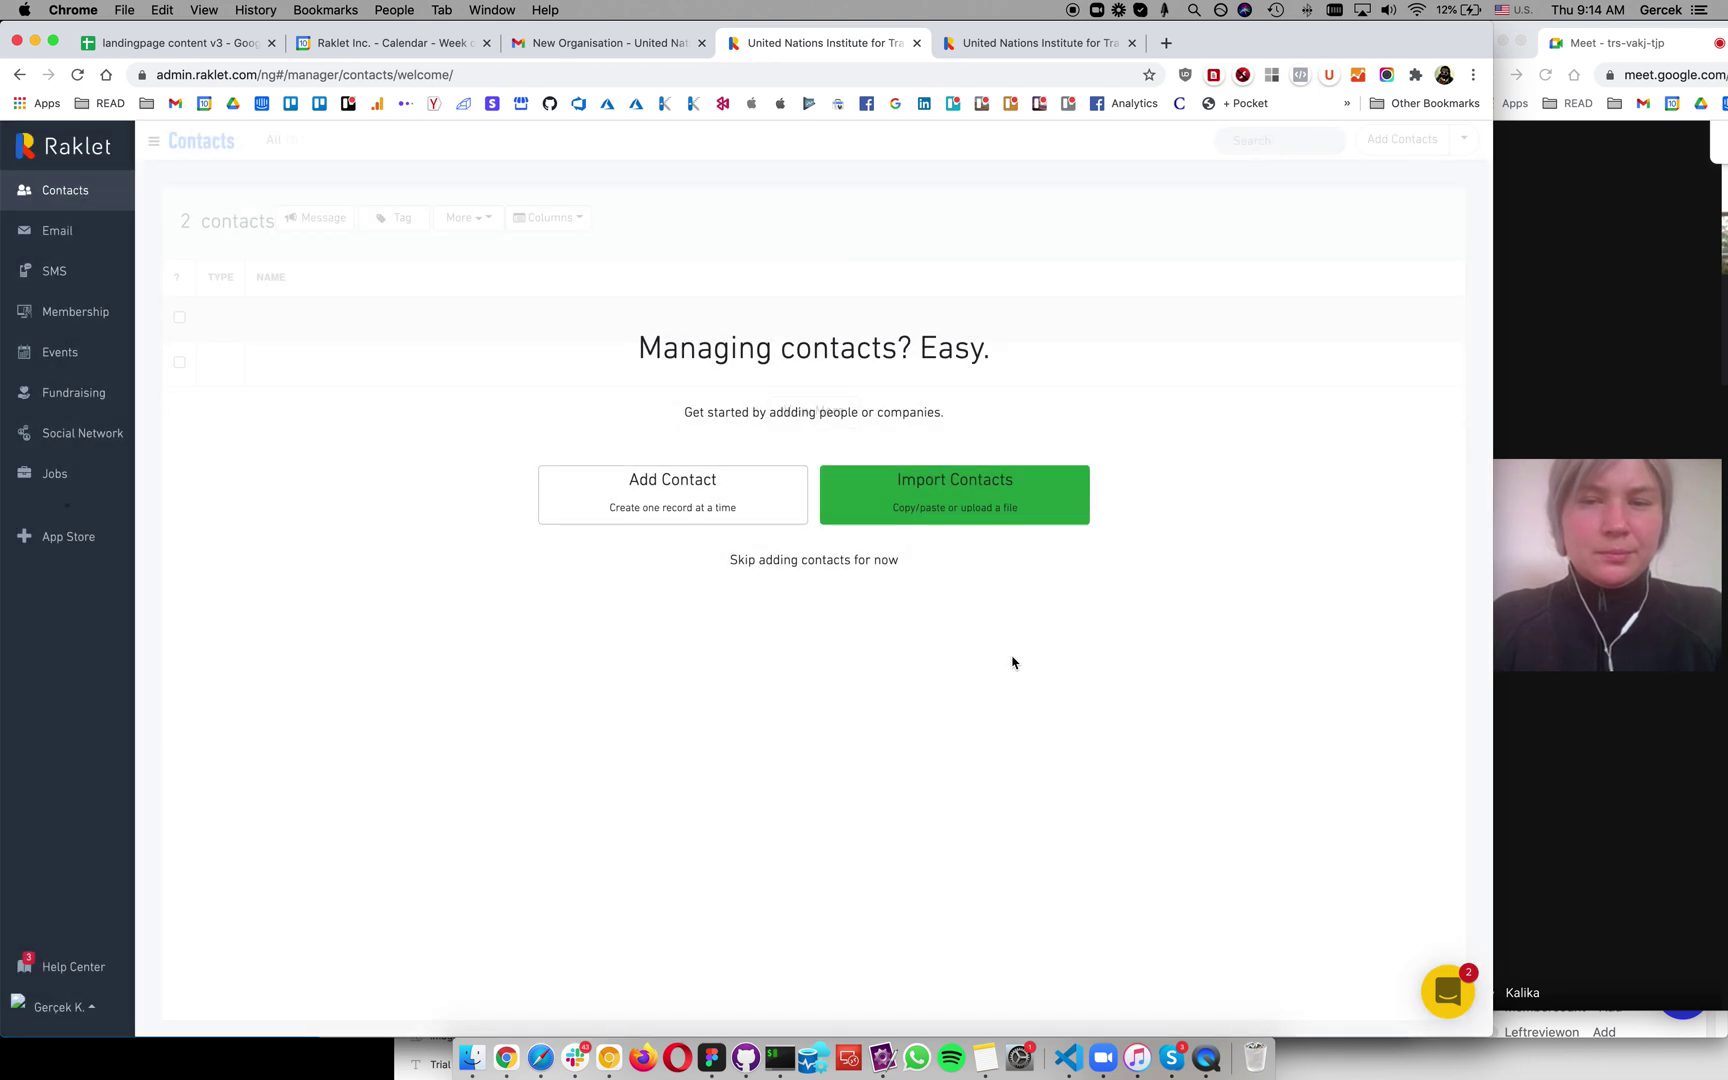
left_click(812, 566)
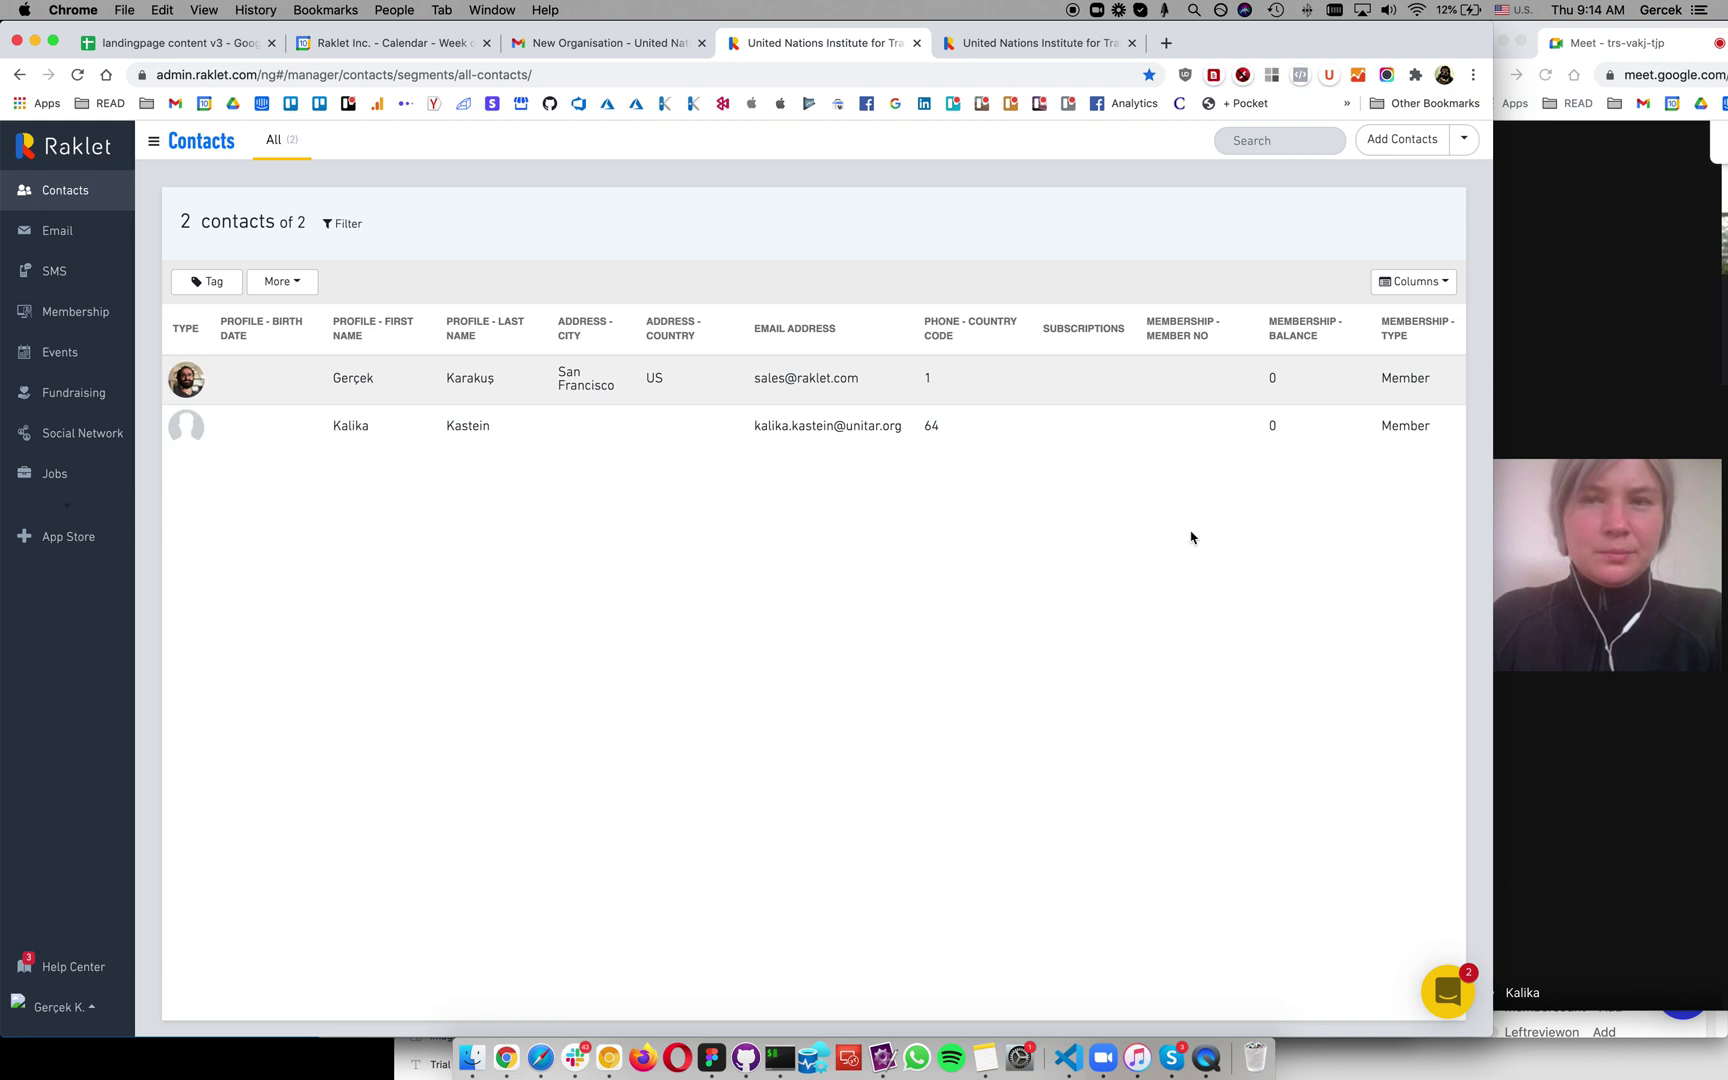
Step: Hide the Profile - Birth Date and Address - City columns in the contact list
left_click(1404, 283)
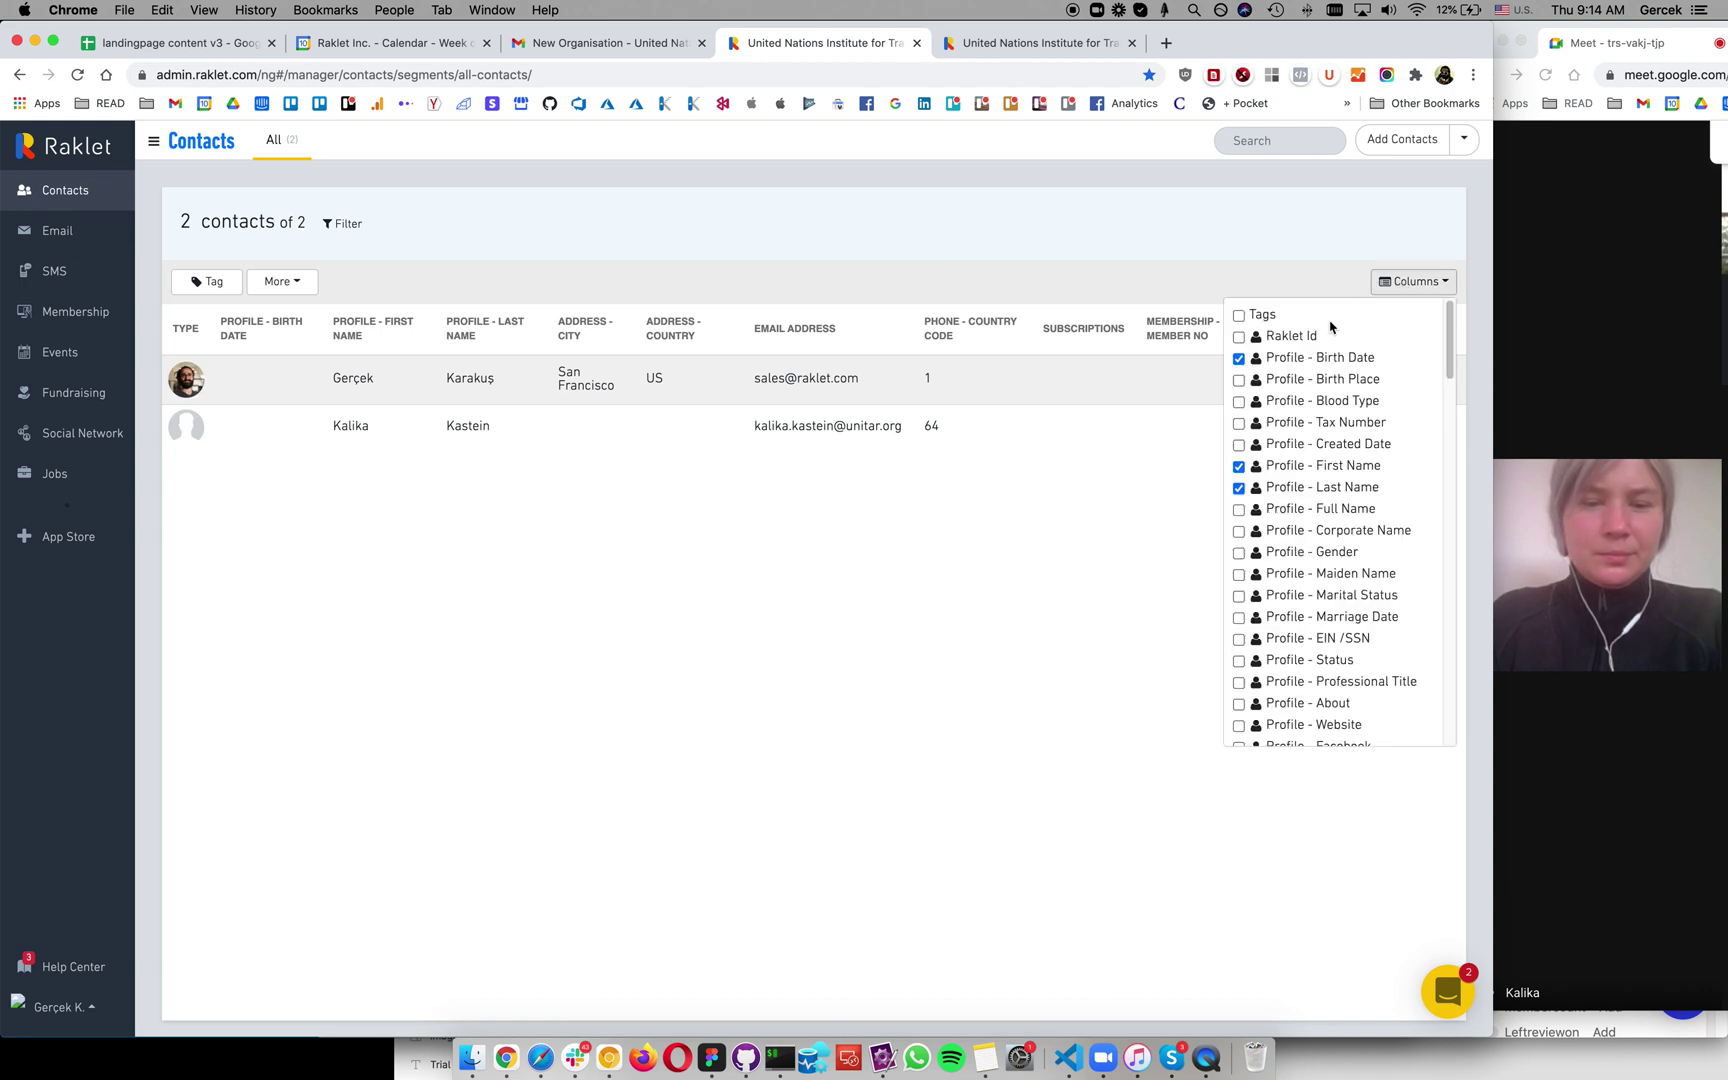
left_click(1326, 360)
scroll(1326, 444, "down", 5)
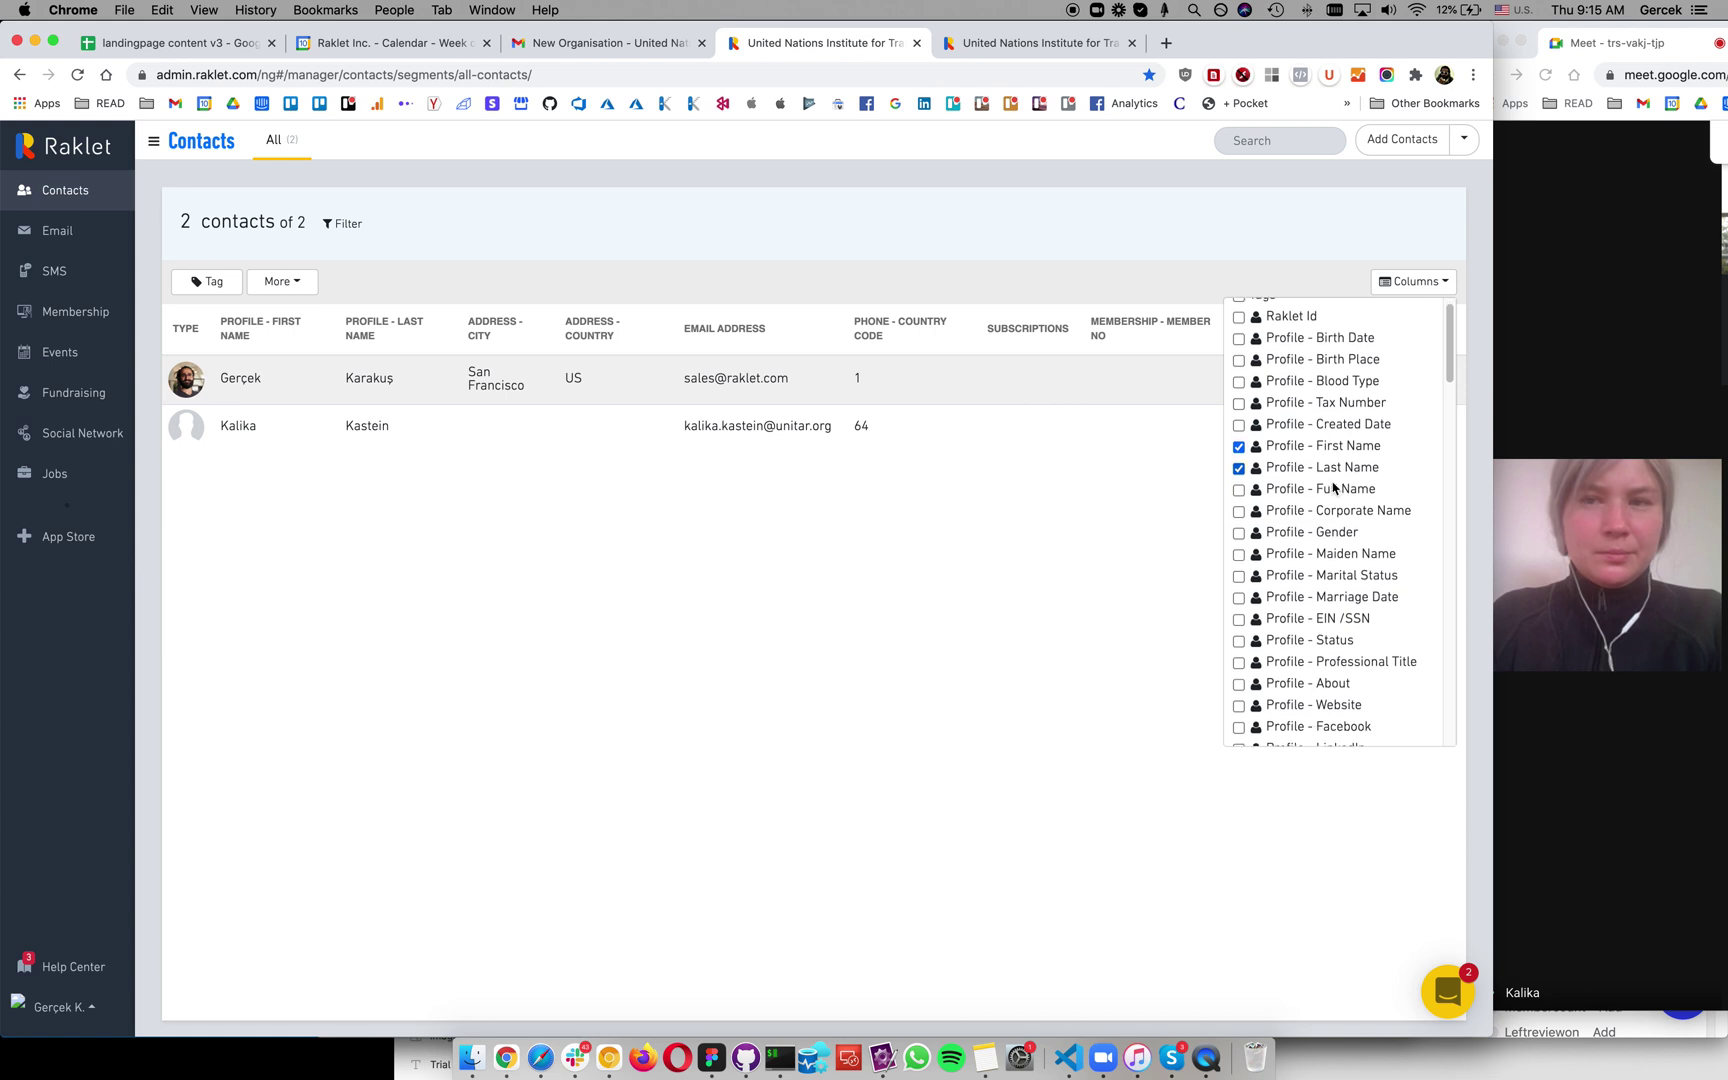
left_click(1319, 420)
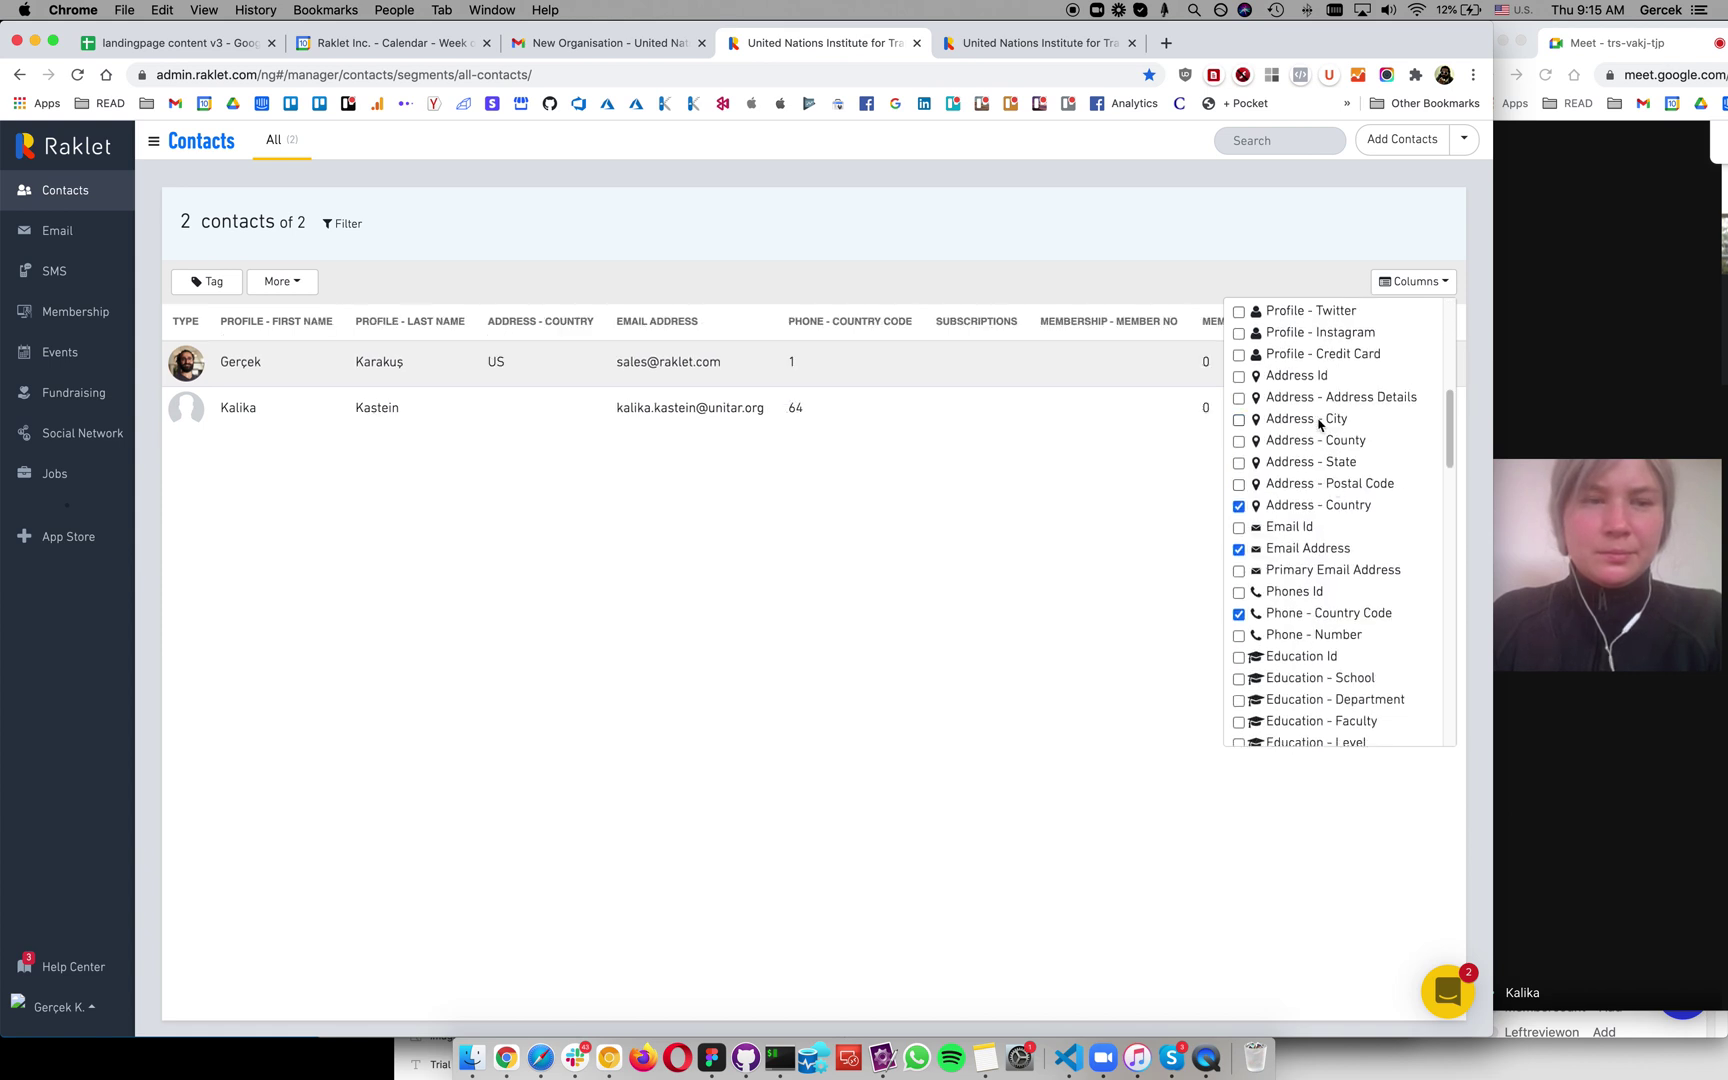
left_click(1449, 294)
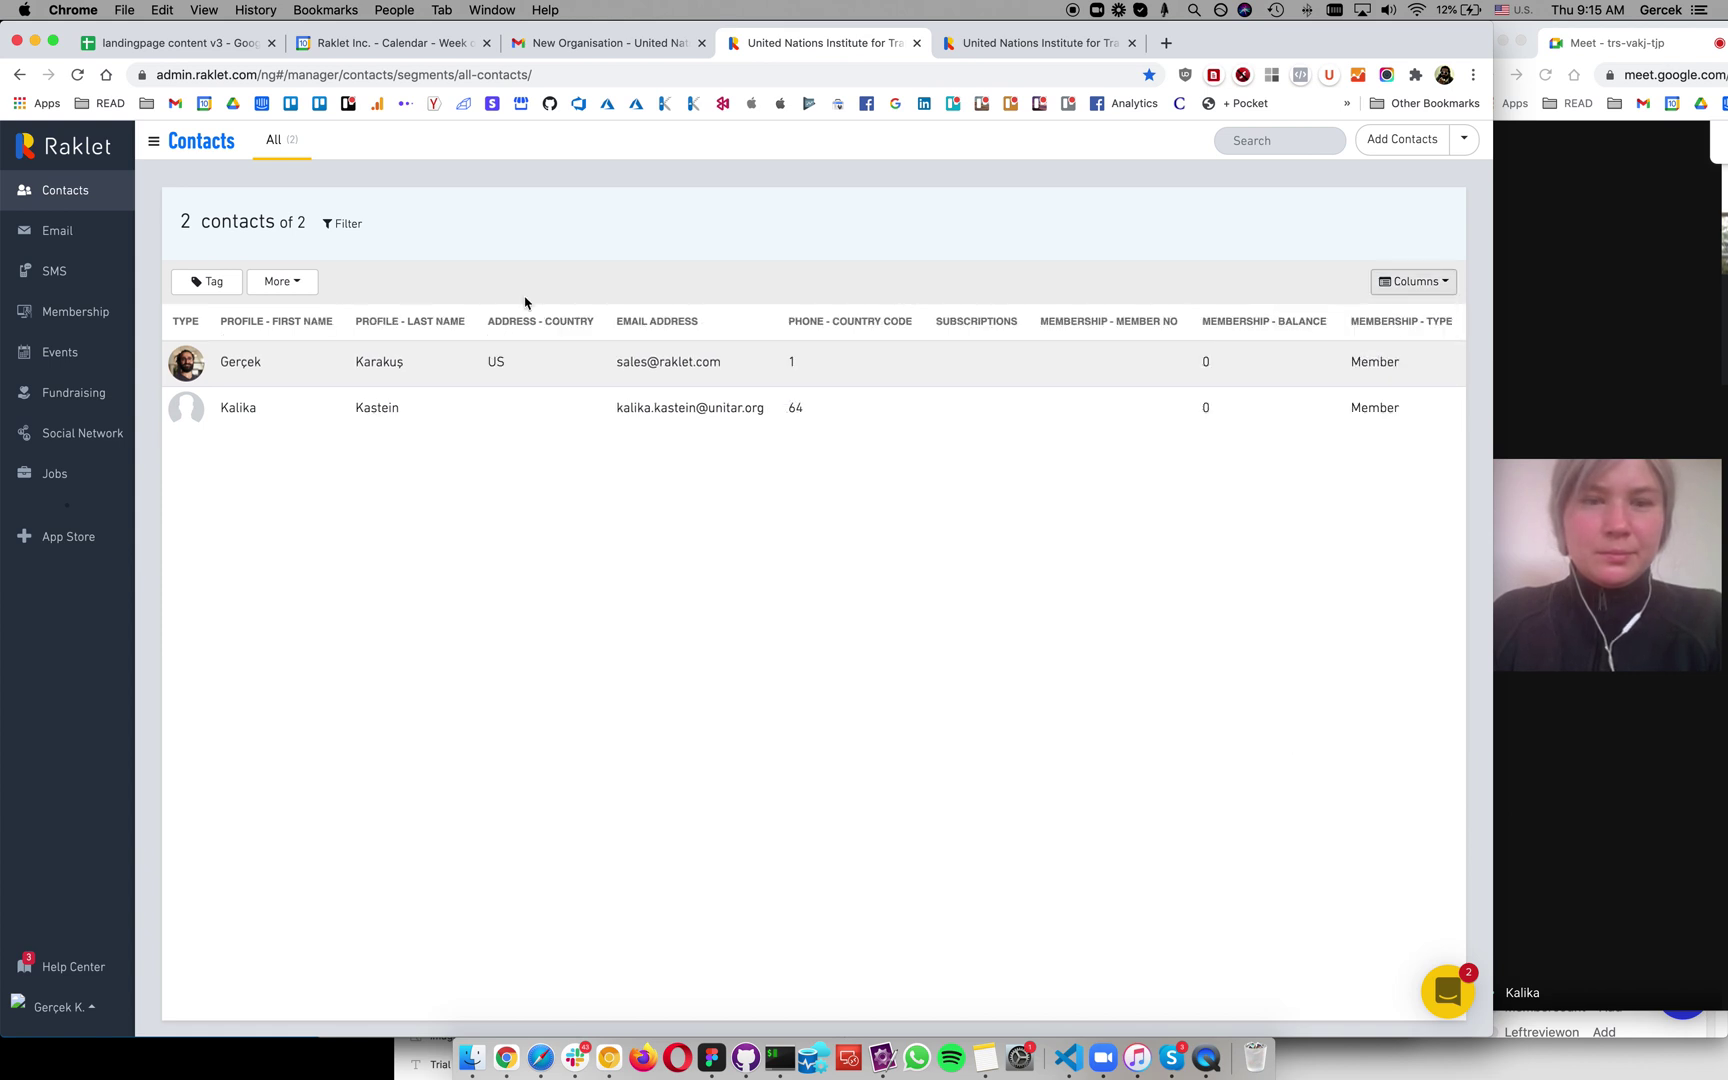
Step: Browse the available contact filters and extra list actions, and open the profile of the first contact in the list
left_click(350, 226)
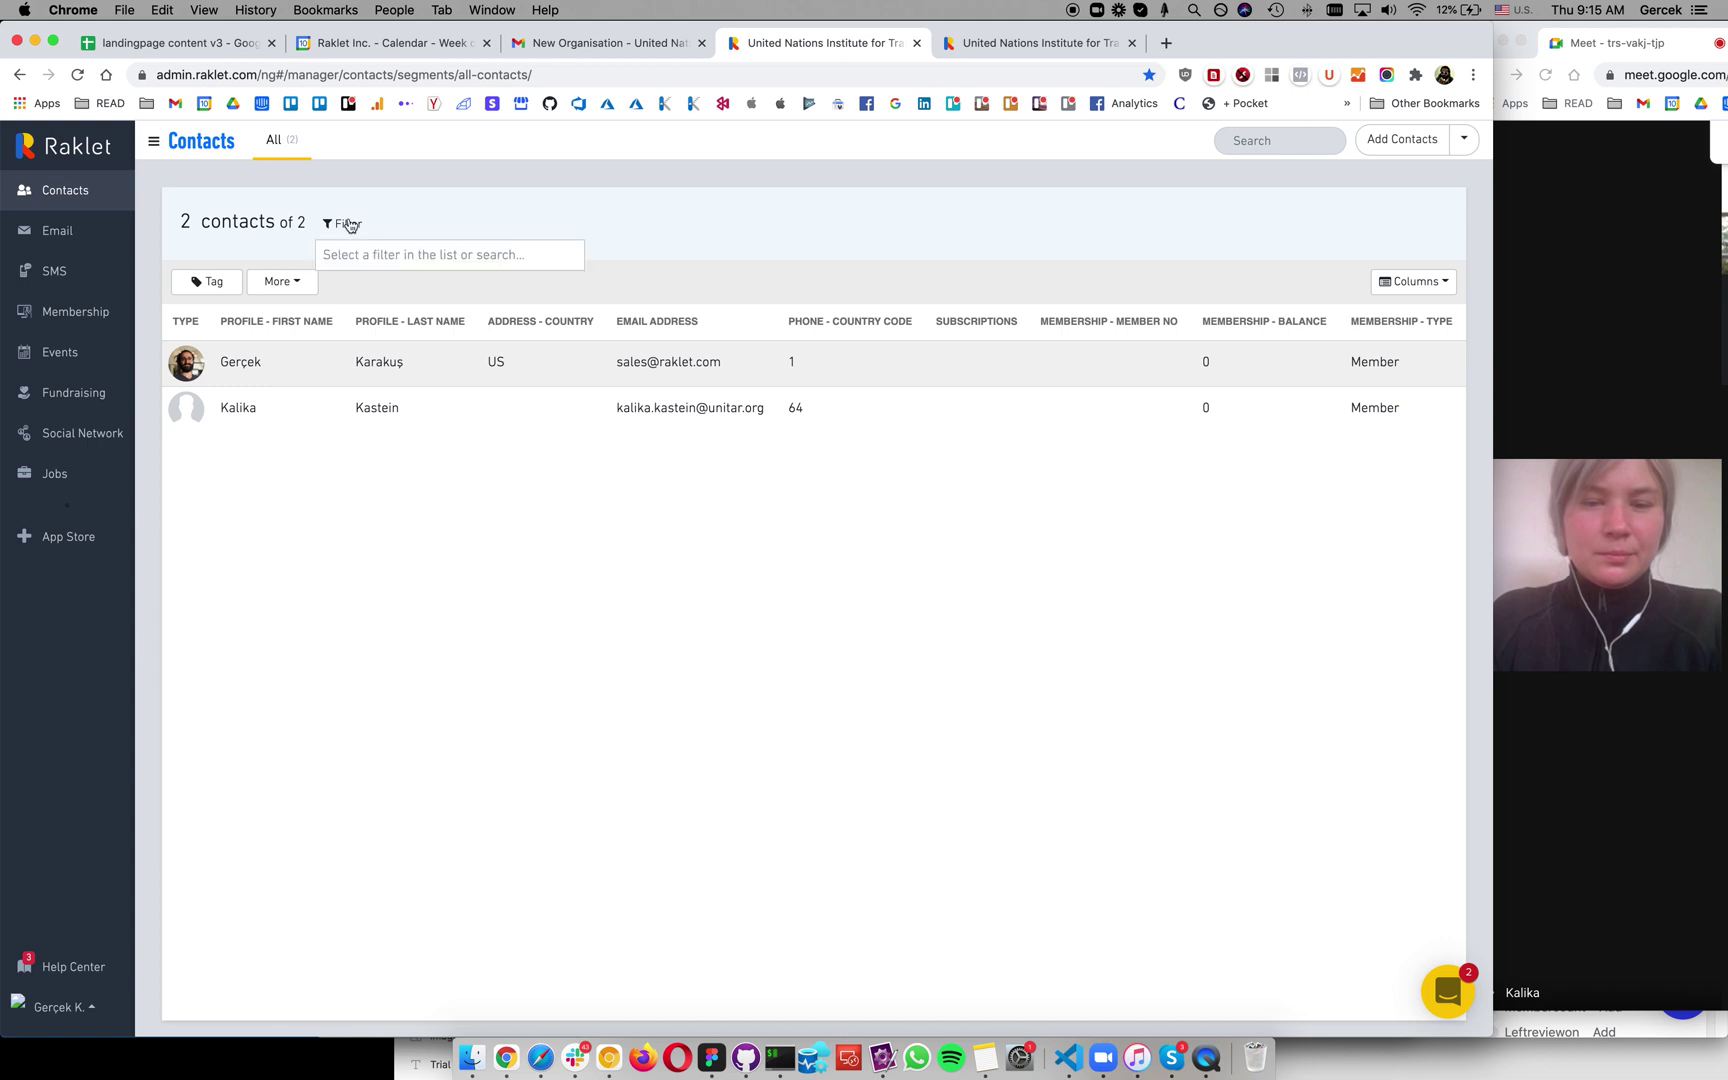
scroll(382, 340, "down", 10)
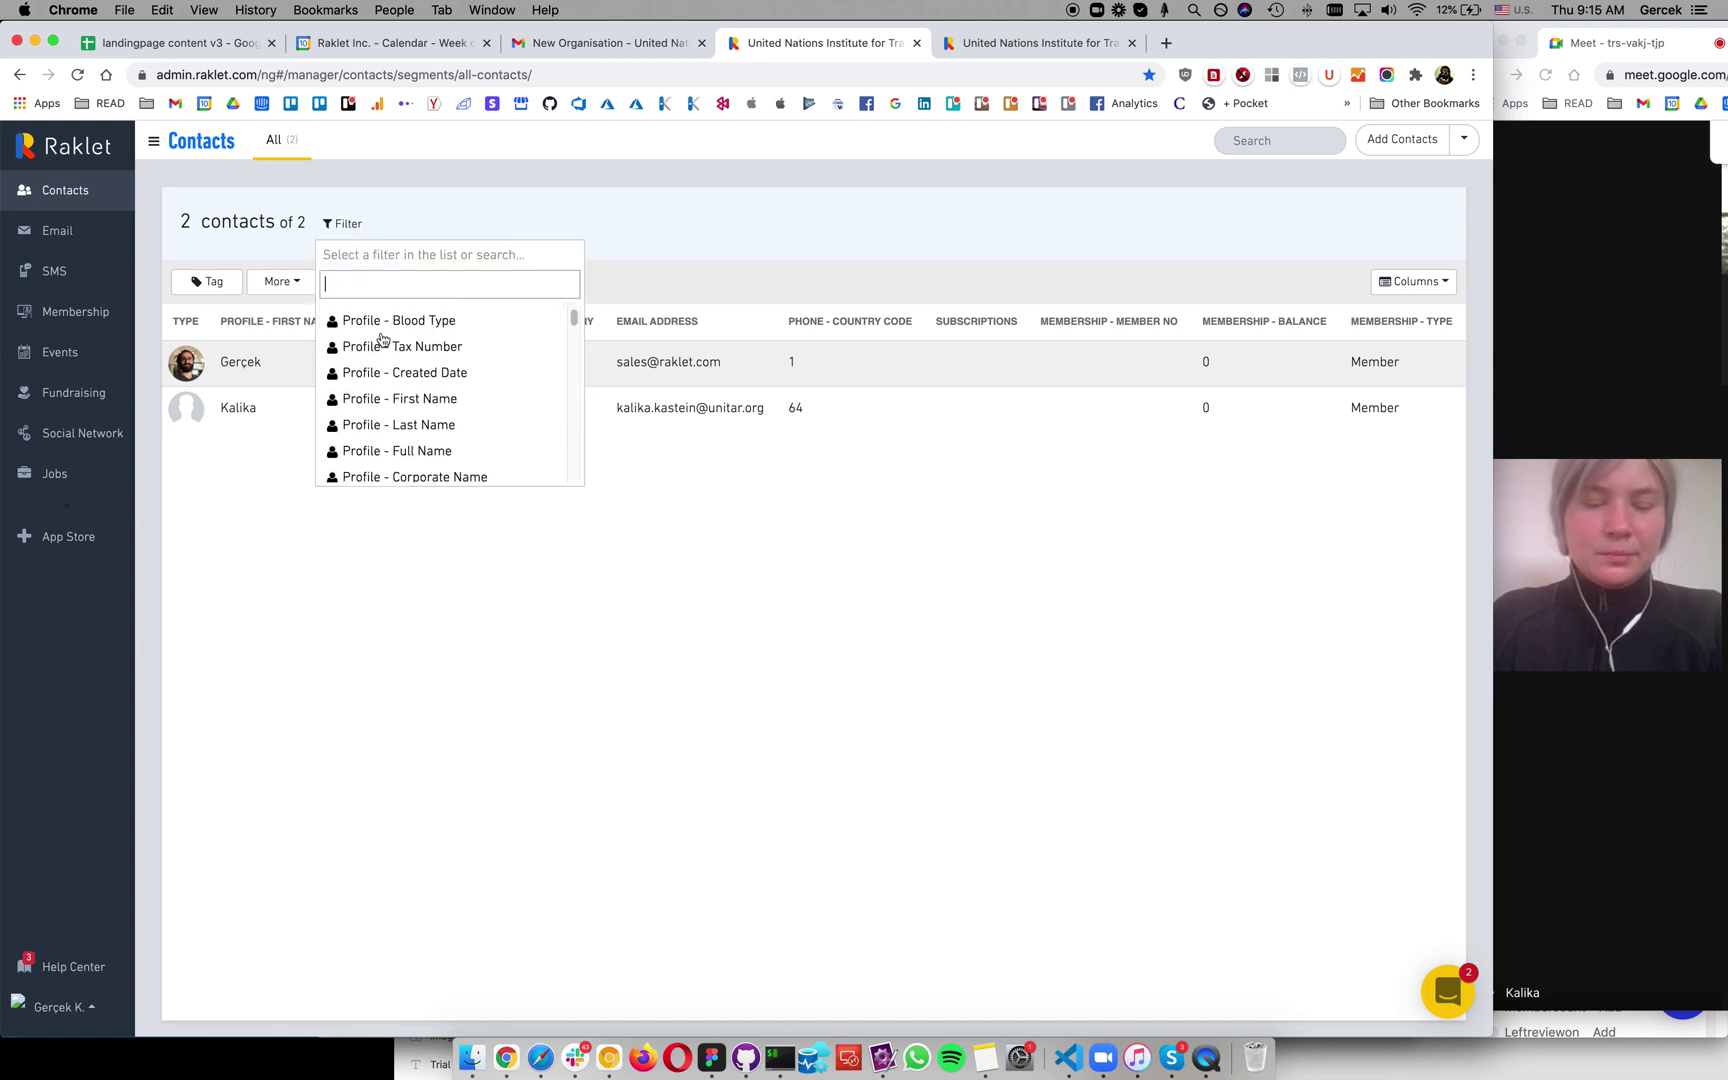
scroll(390, 360, "down", 15)
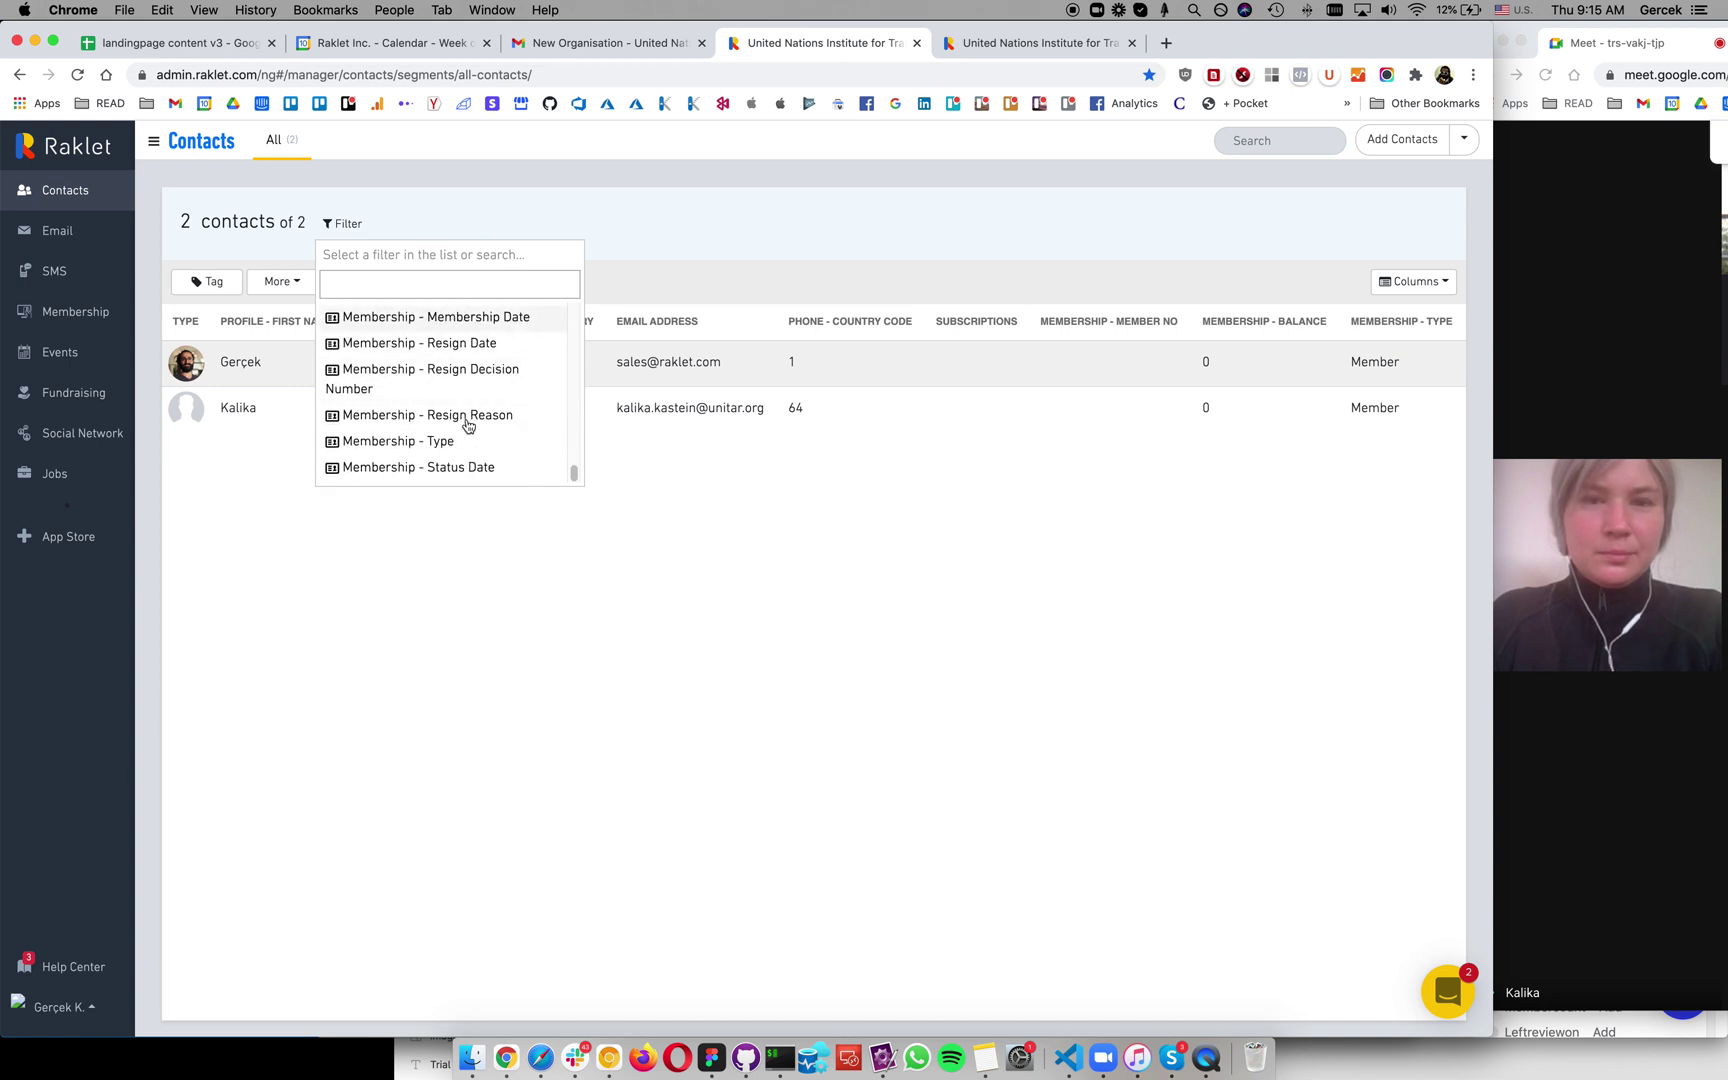
left_click(498, 606)
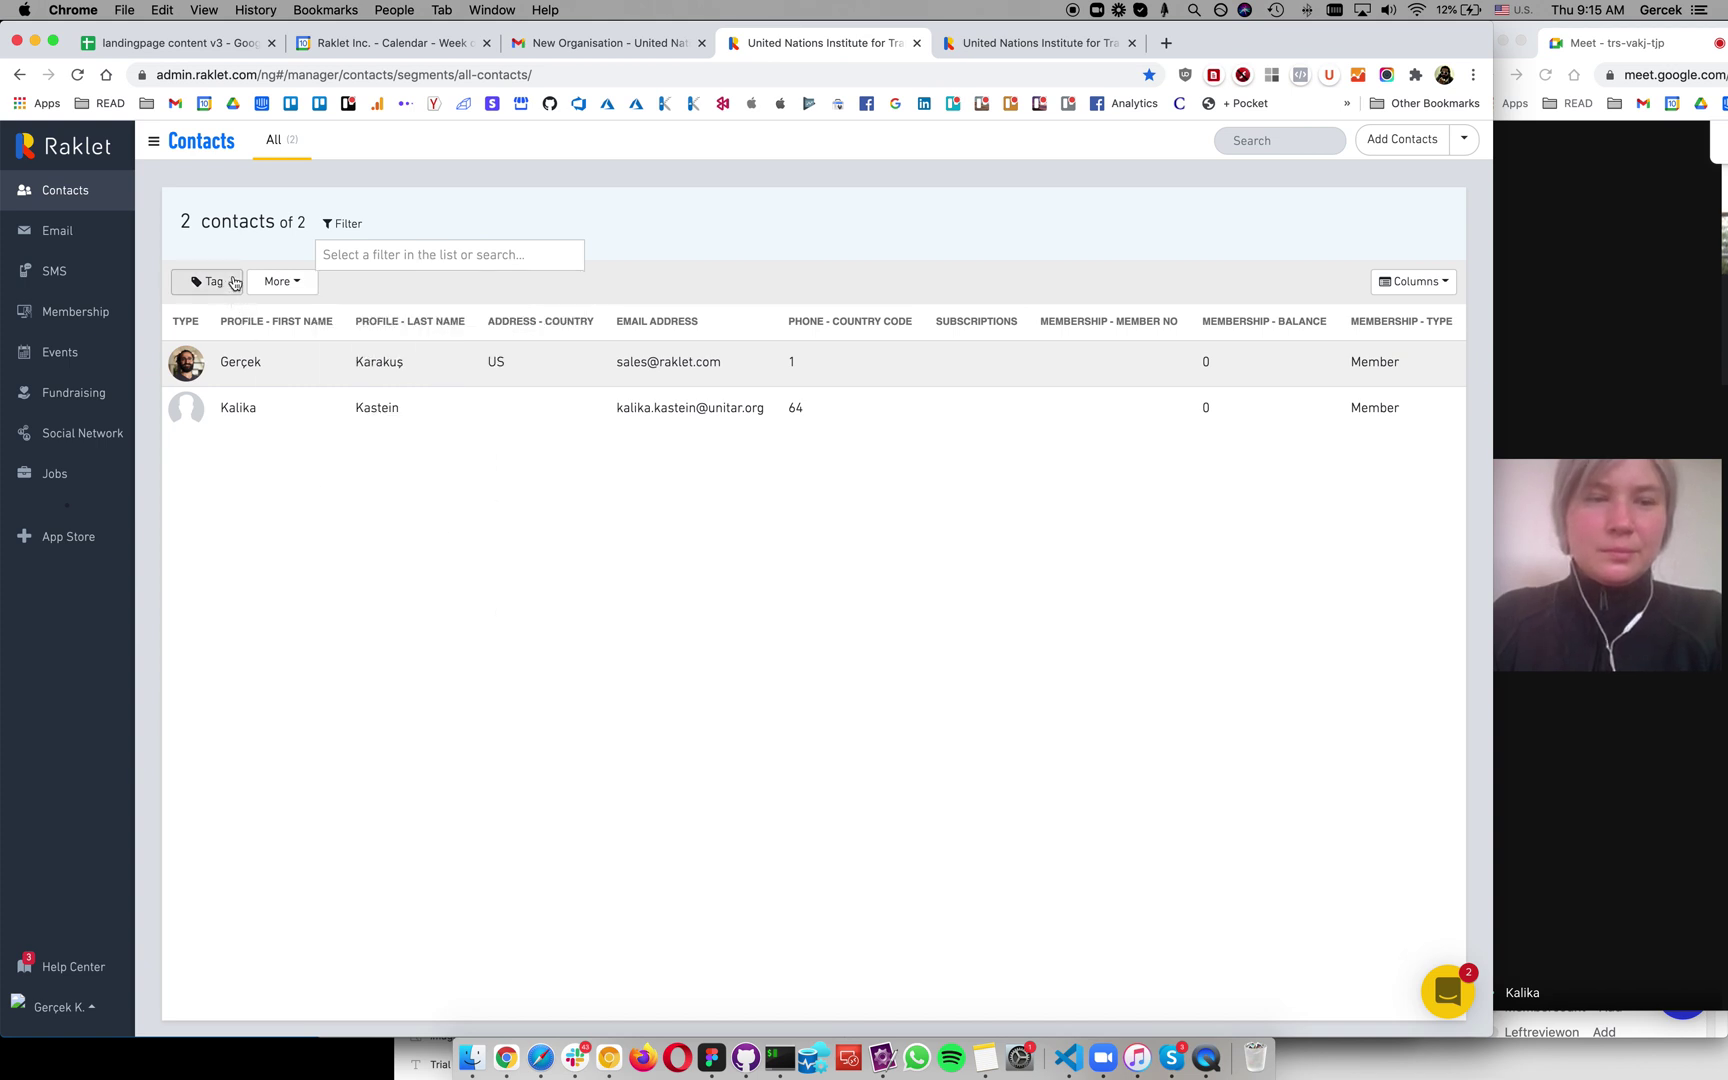
left_click(280, 281)
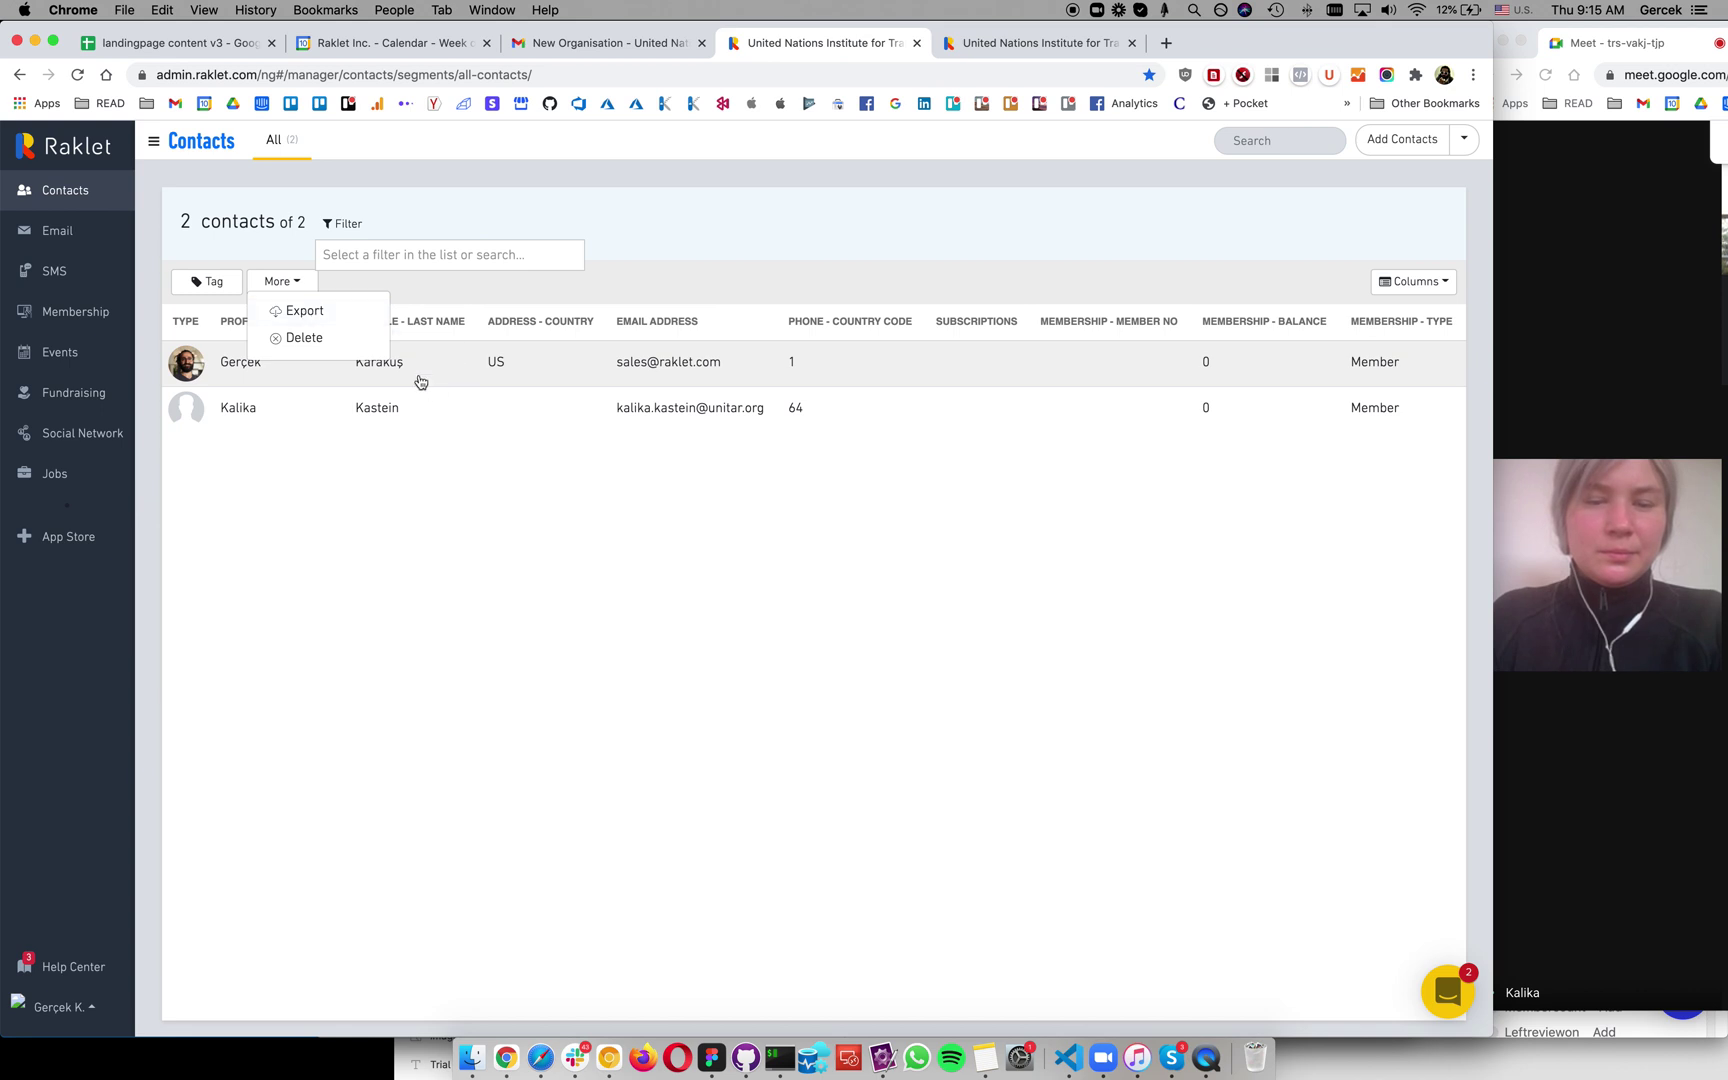
left_click(424, 201)
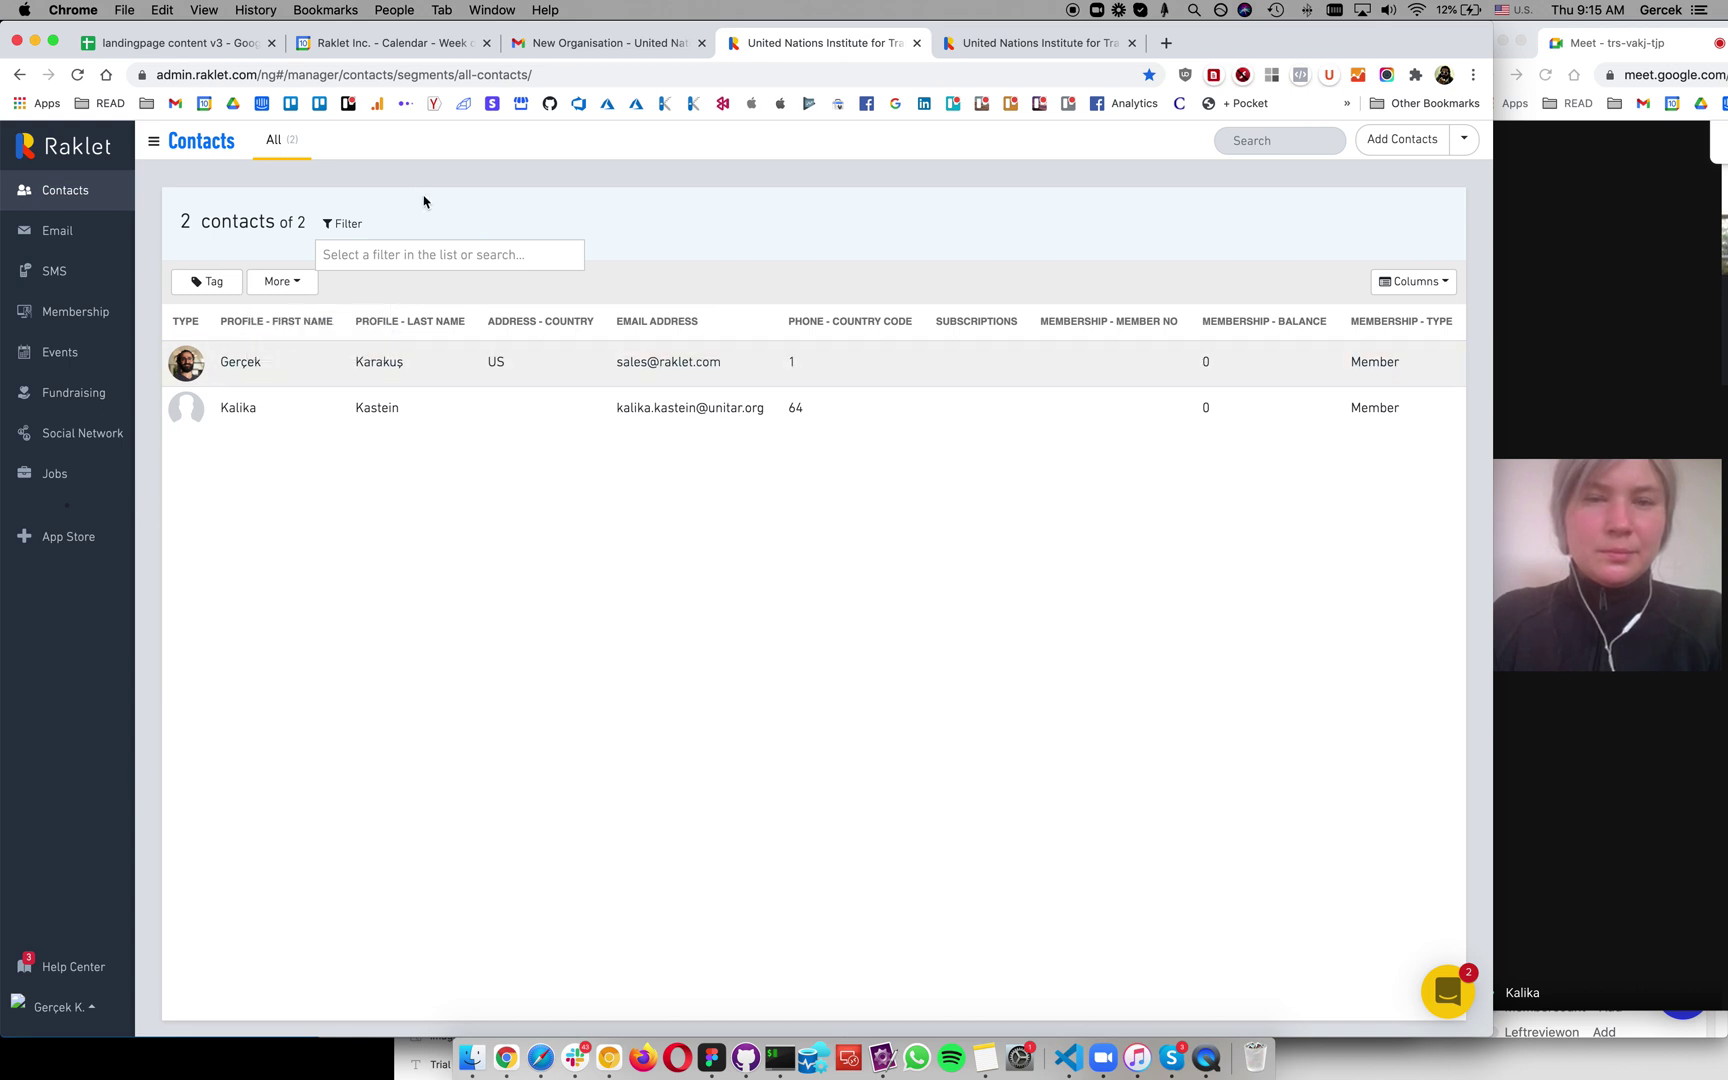
left_click(235, 368)
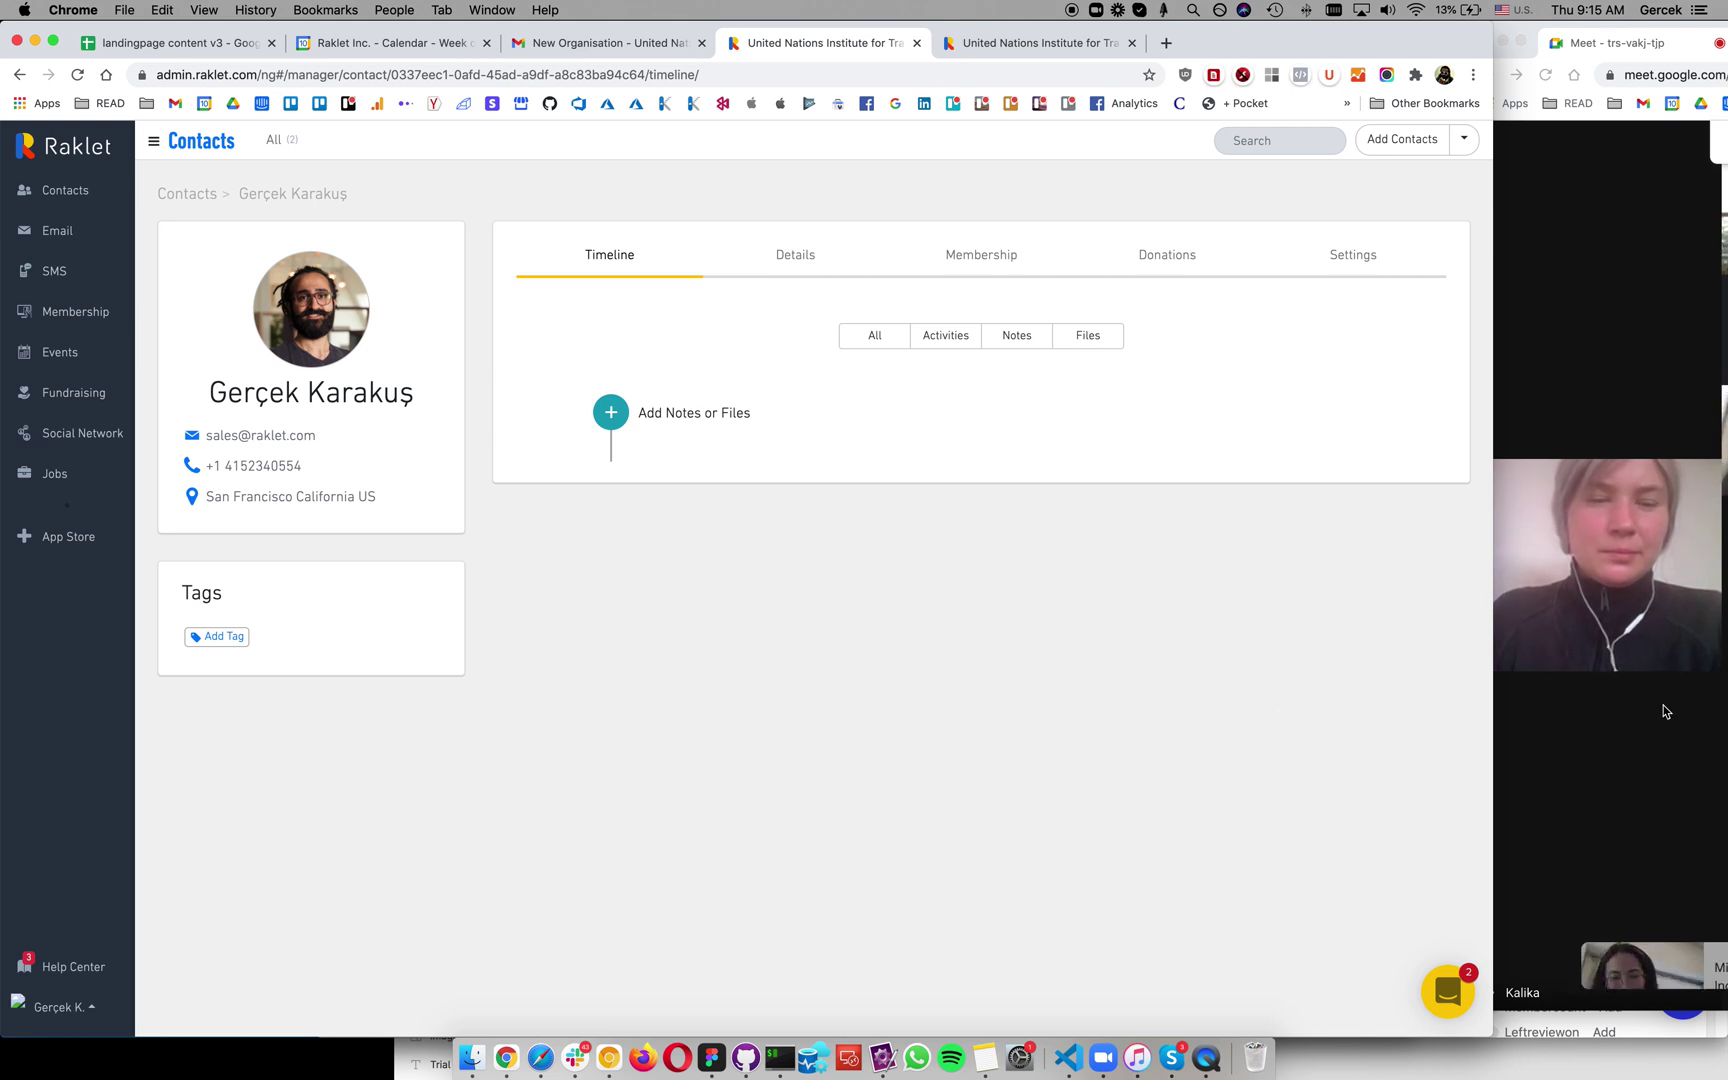
Step: Narrow the Google Meet window and place it along the screen's right edge beside the contact profile
left_click_drag(1645, 45, 1304, 32)
left_click_drag(1535, 80, 1137, 46)
left_click_drag(815, 44, 966, 40)
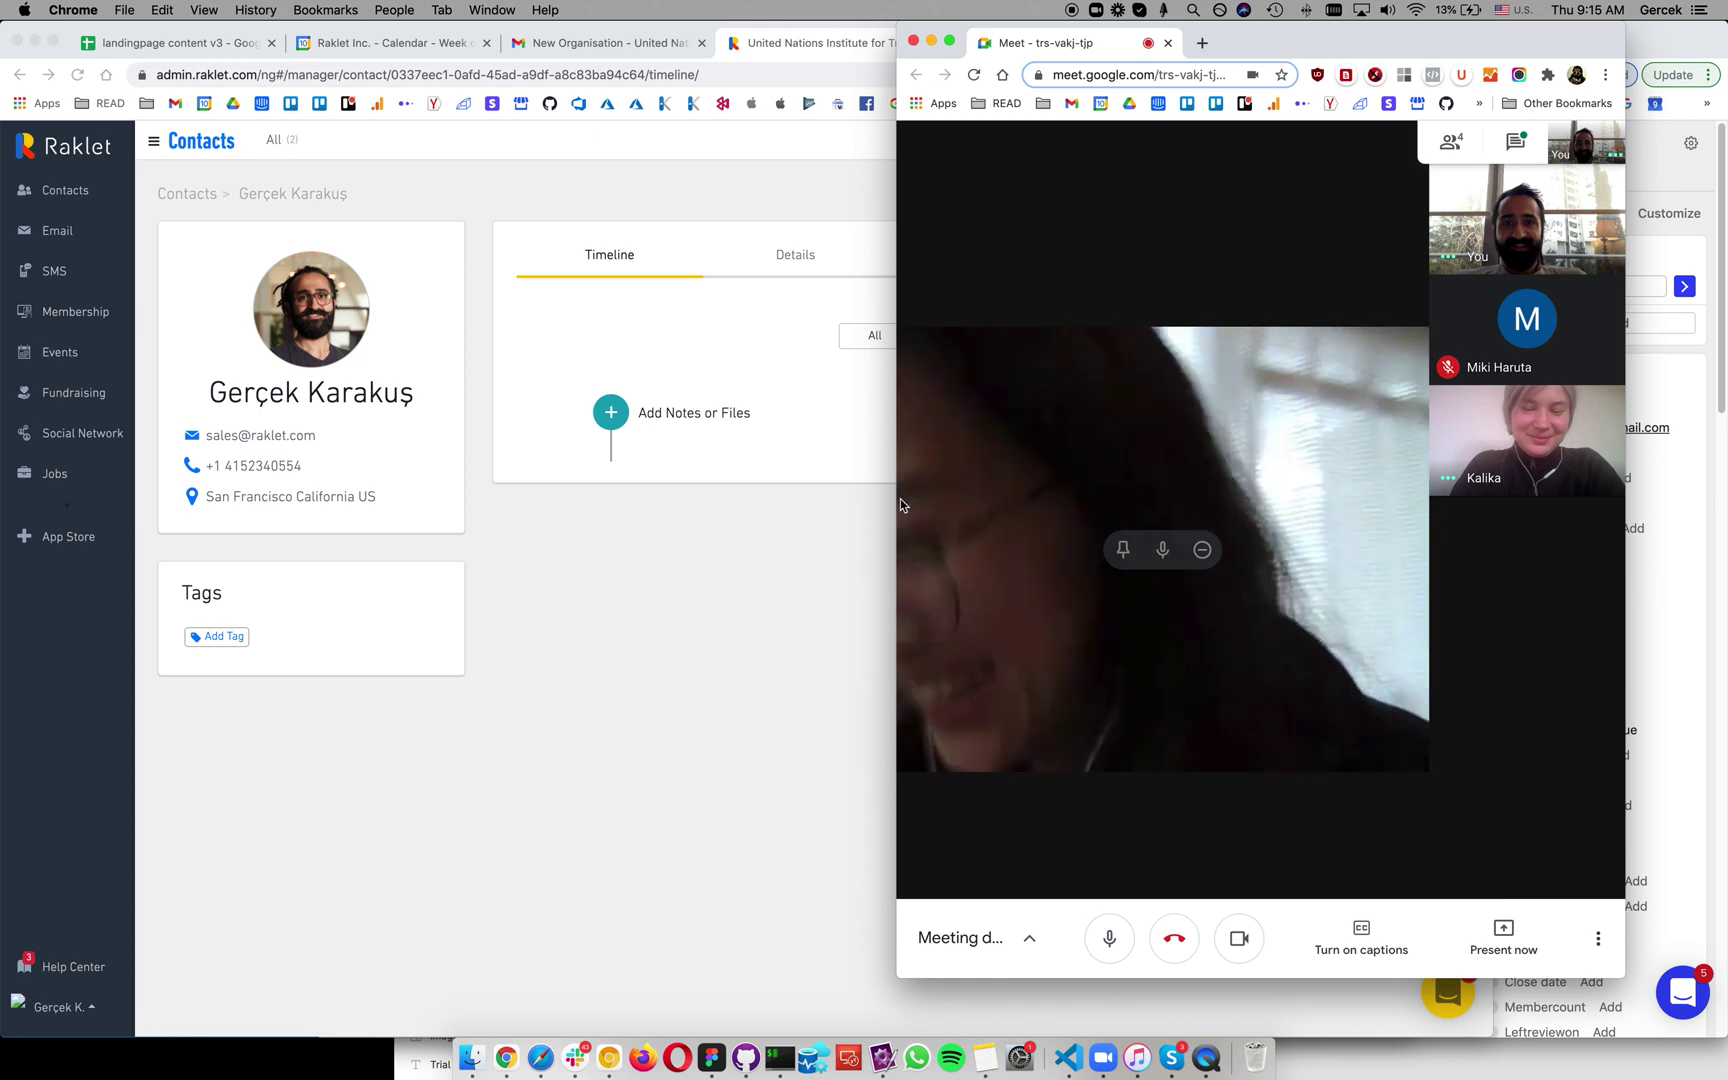
left_click_drag(895, 506, 1503, 541)
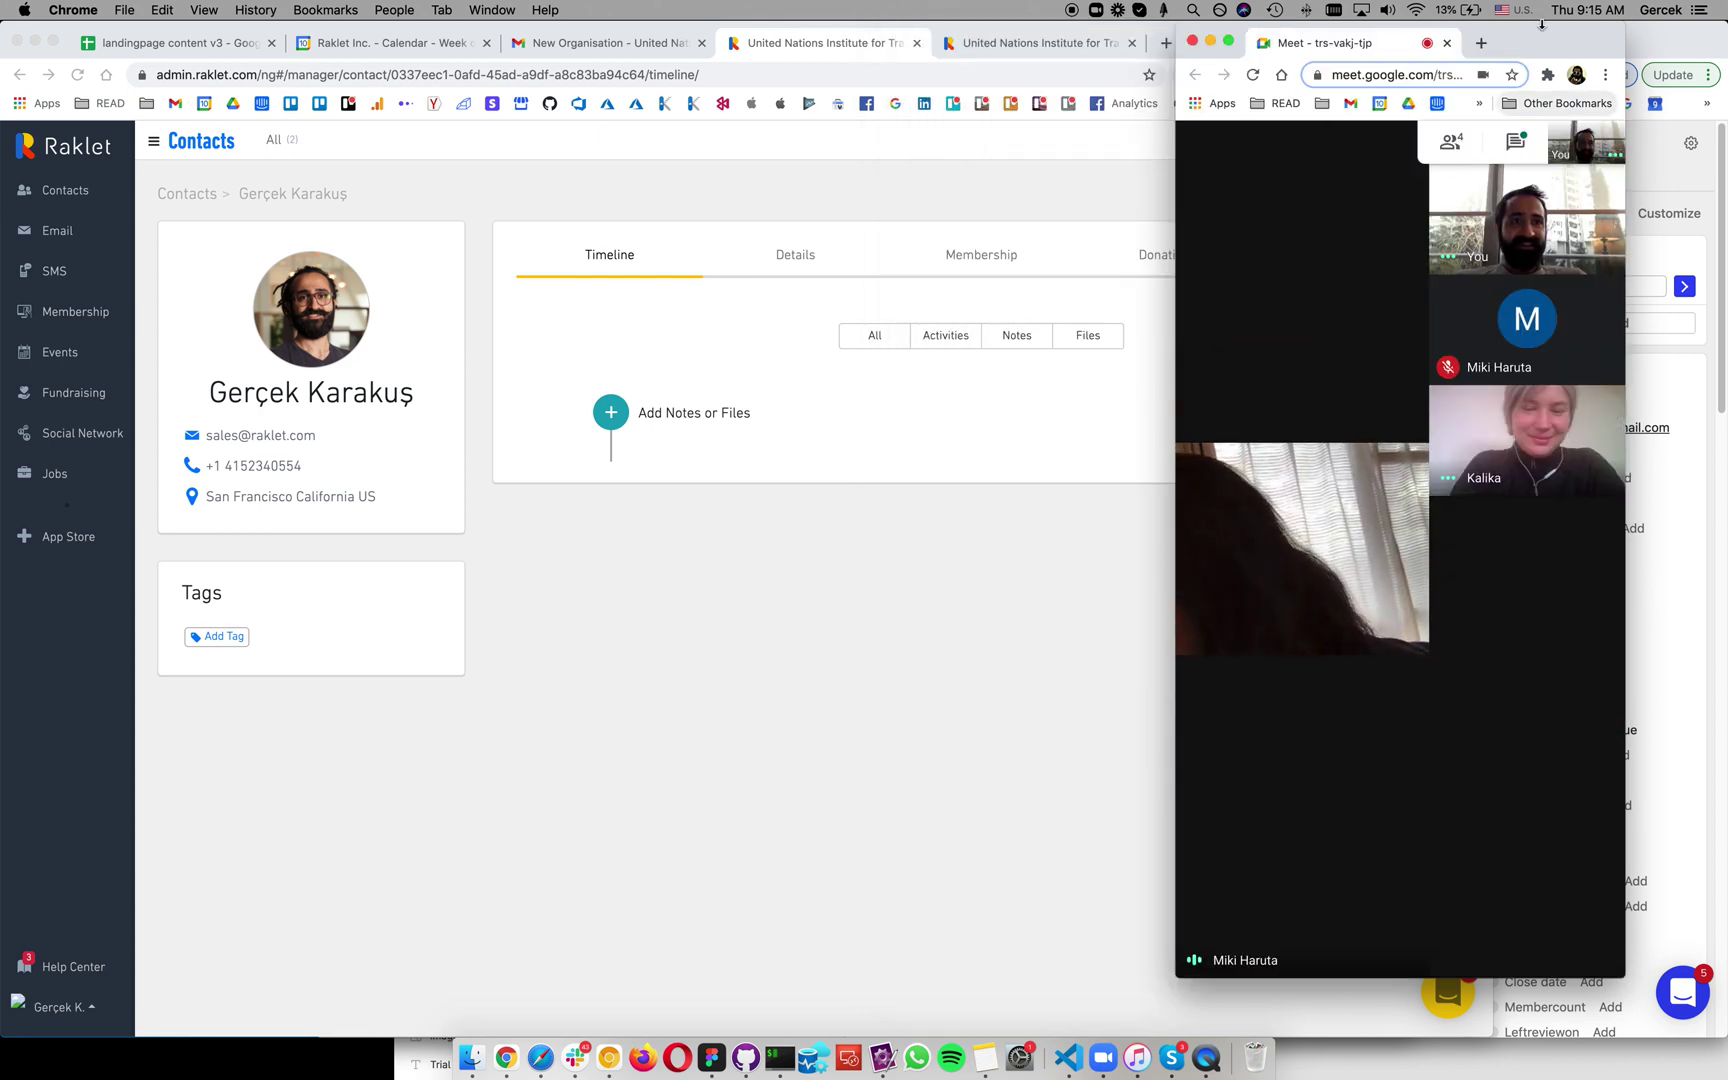
left_click_drag(1538, 41, 1650, 33)
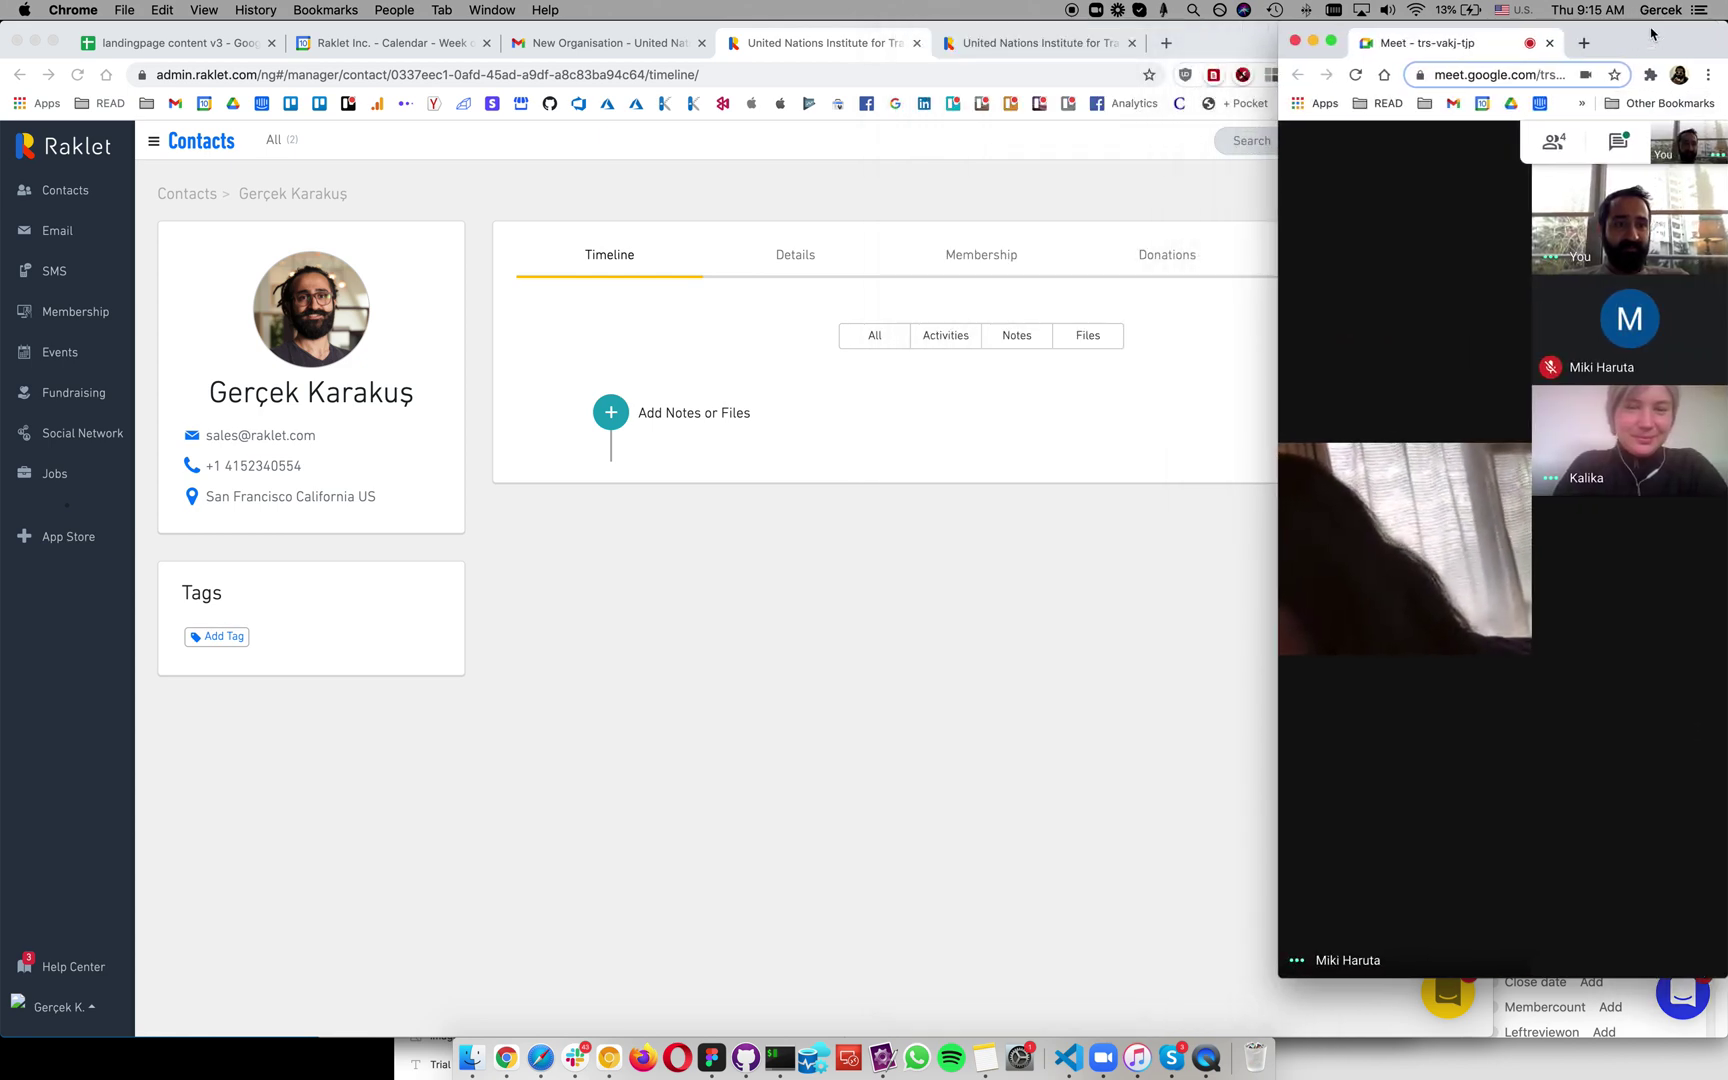
left_click(1142, 636)
left_click(1666, 687)
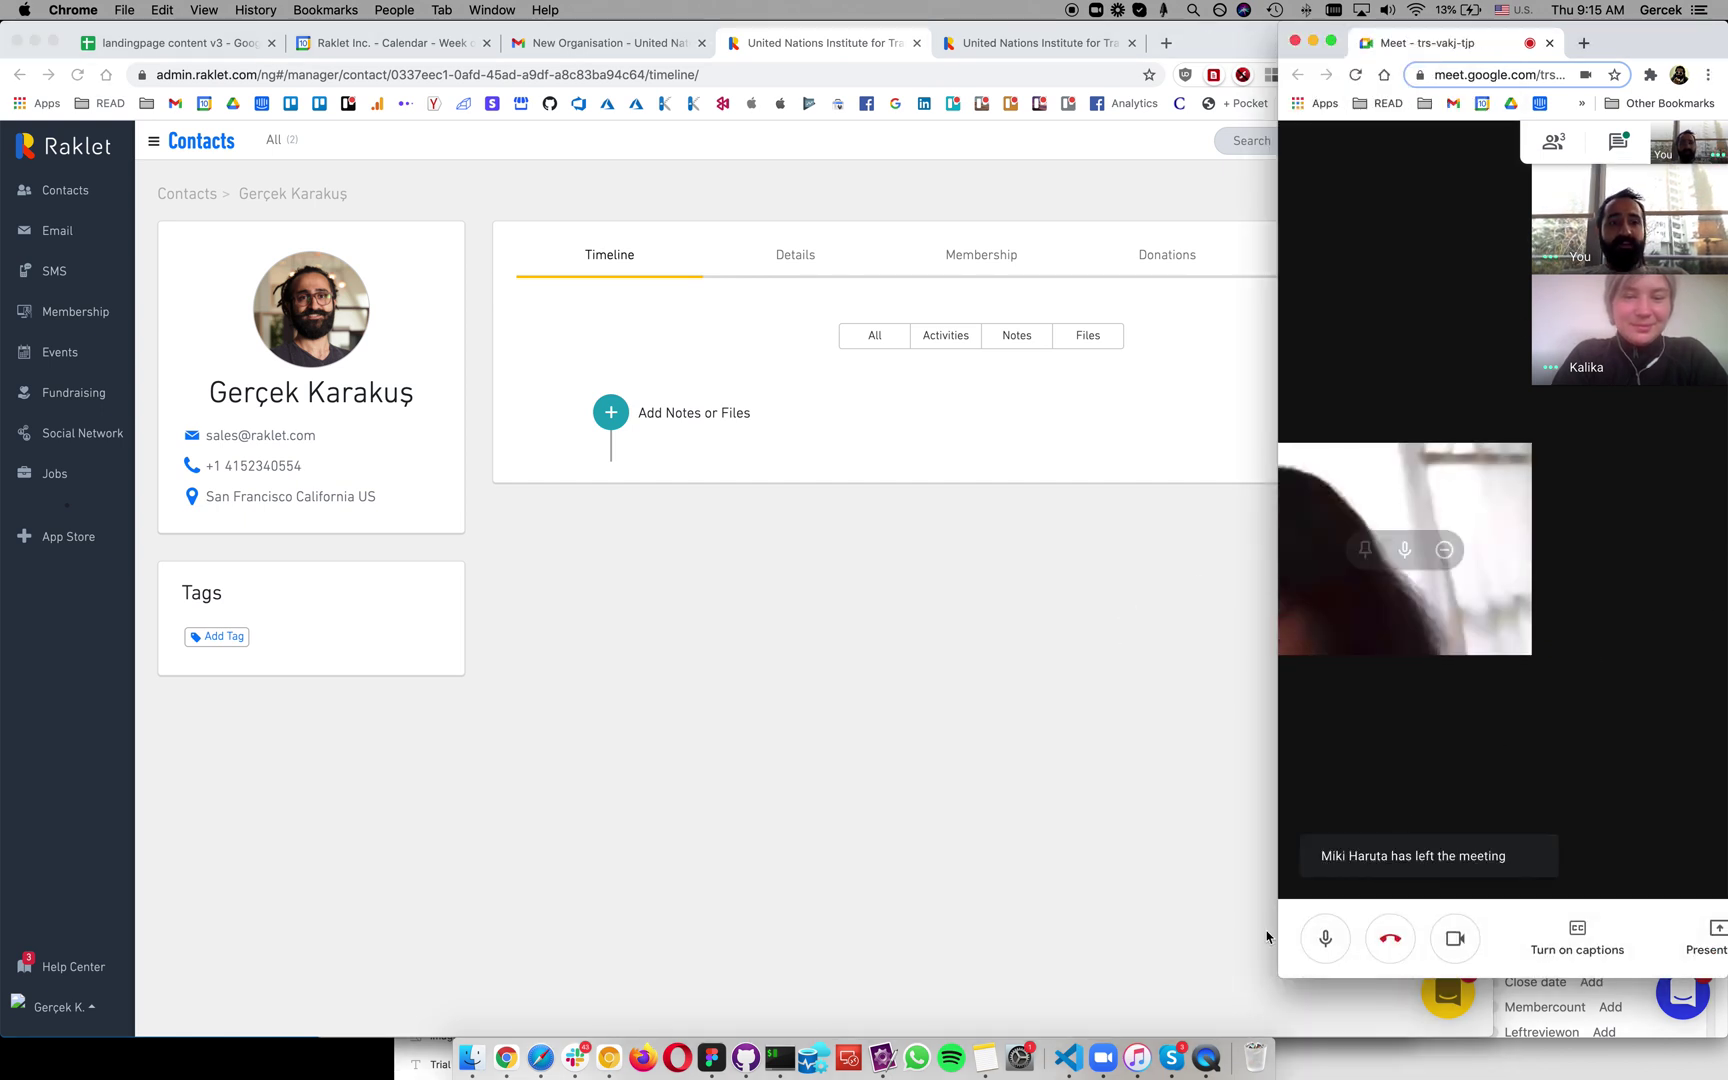
Step: Shorten the Google Meet window, shift it further right, and bring the contact profile back to the front
left_click_drag(1297, 338, 1457, 619)
left_click(1130, 598)
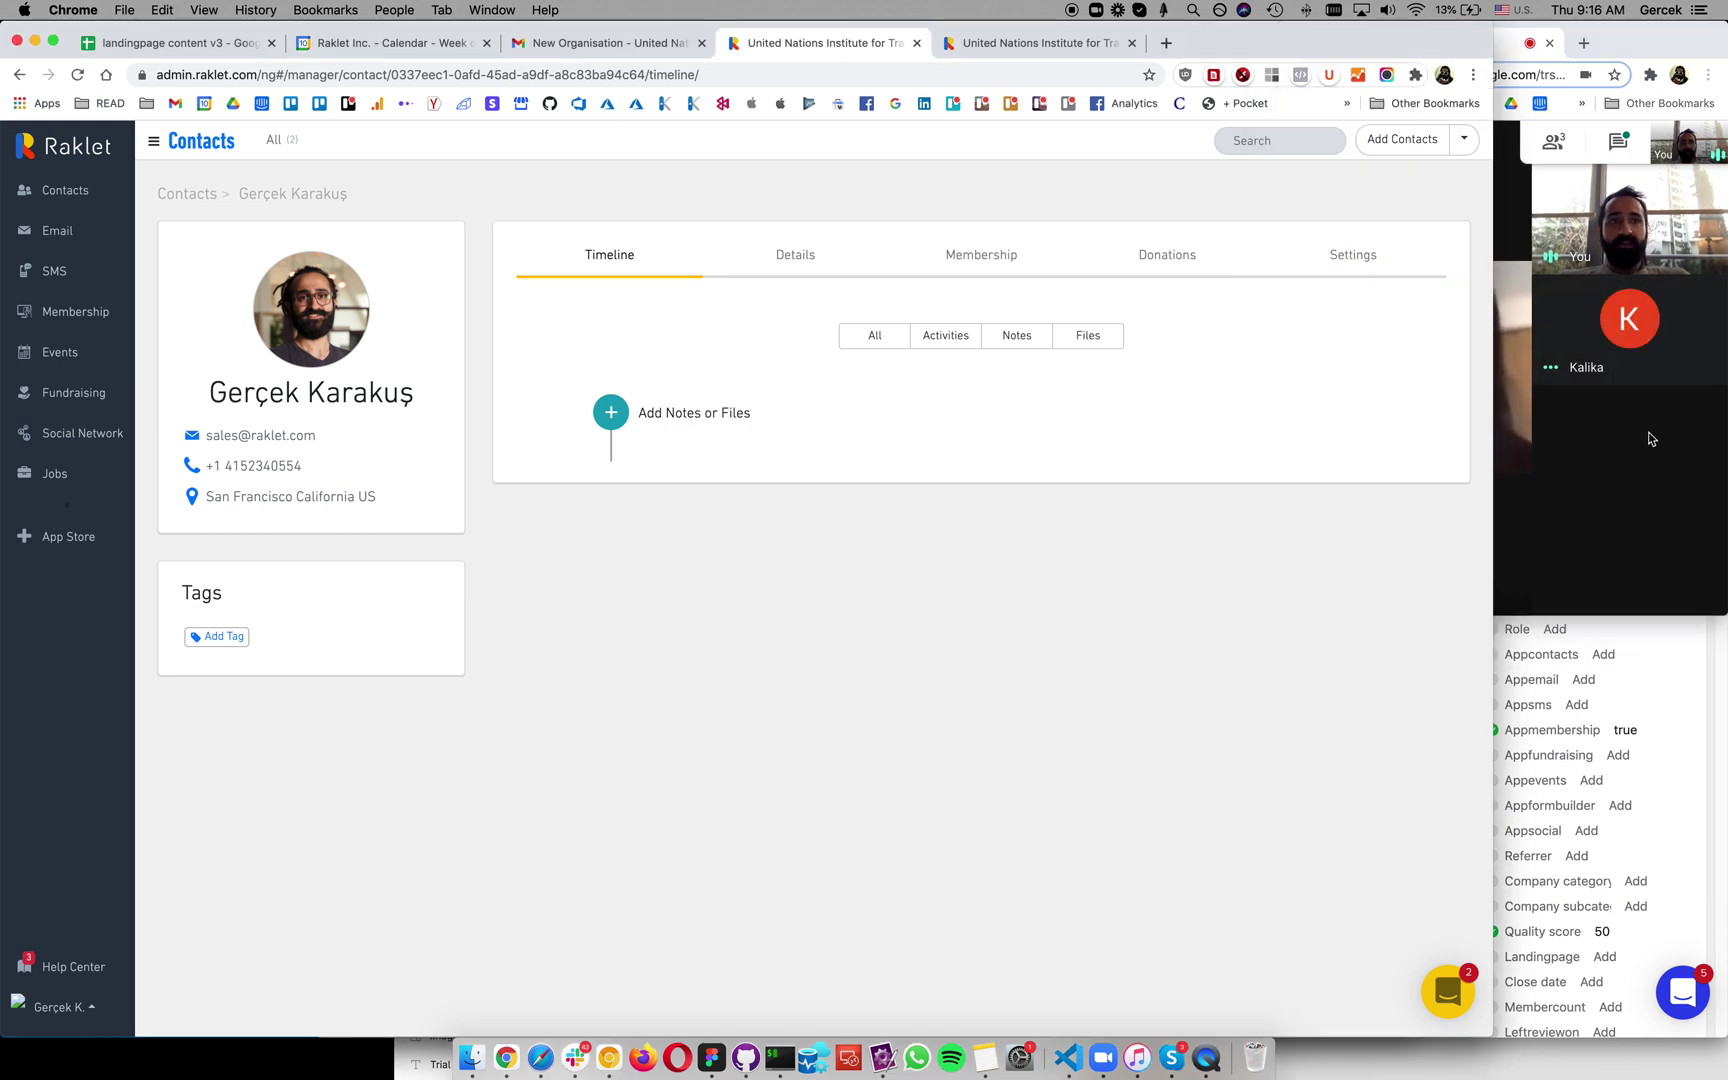
left_click_drag(1598, 32, 1727, 32)
left_click(1192, 507)
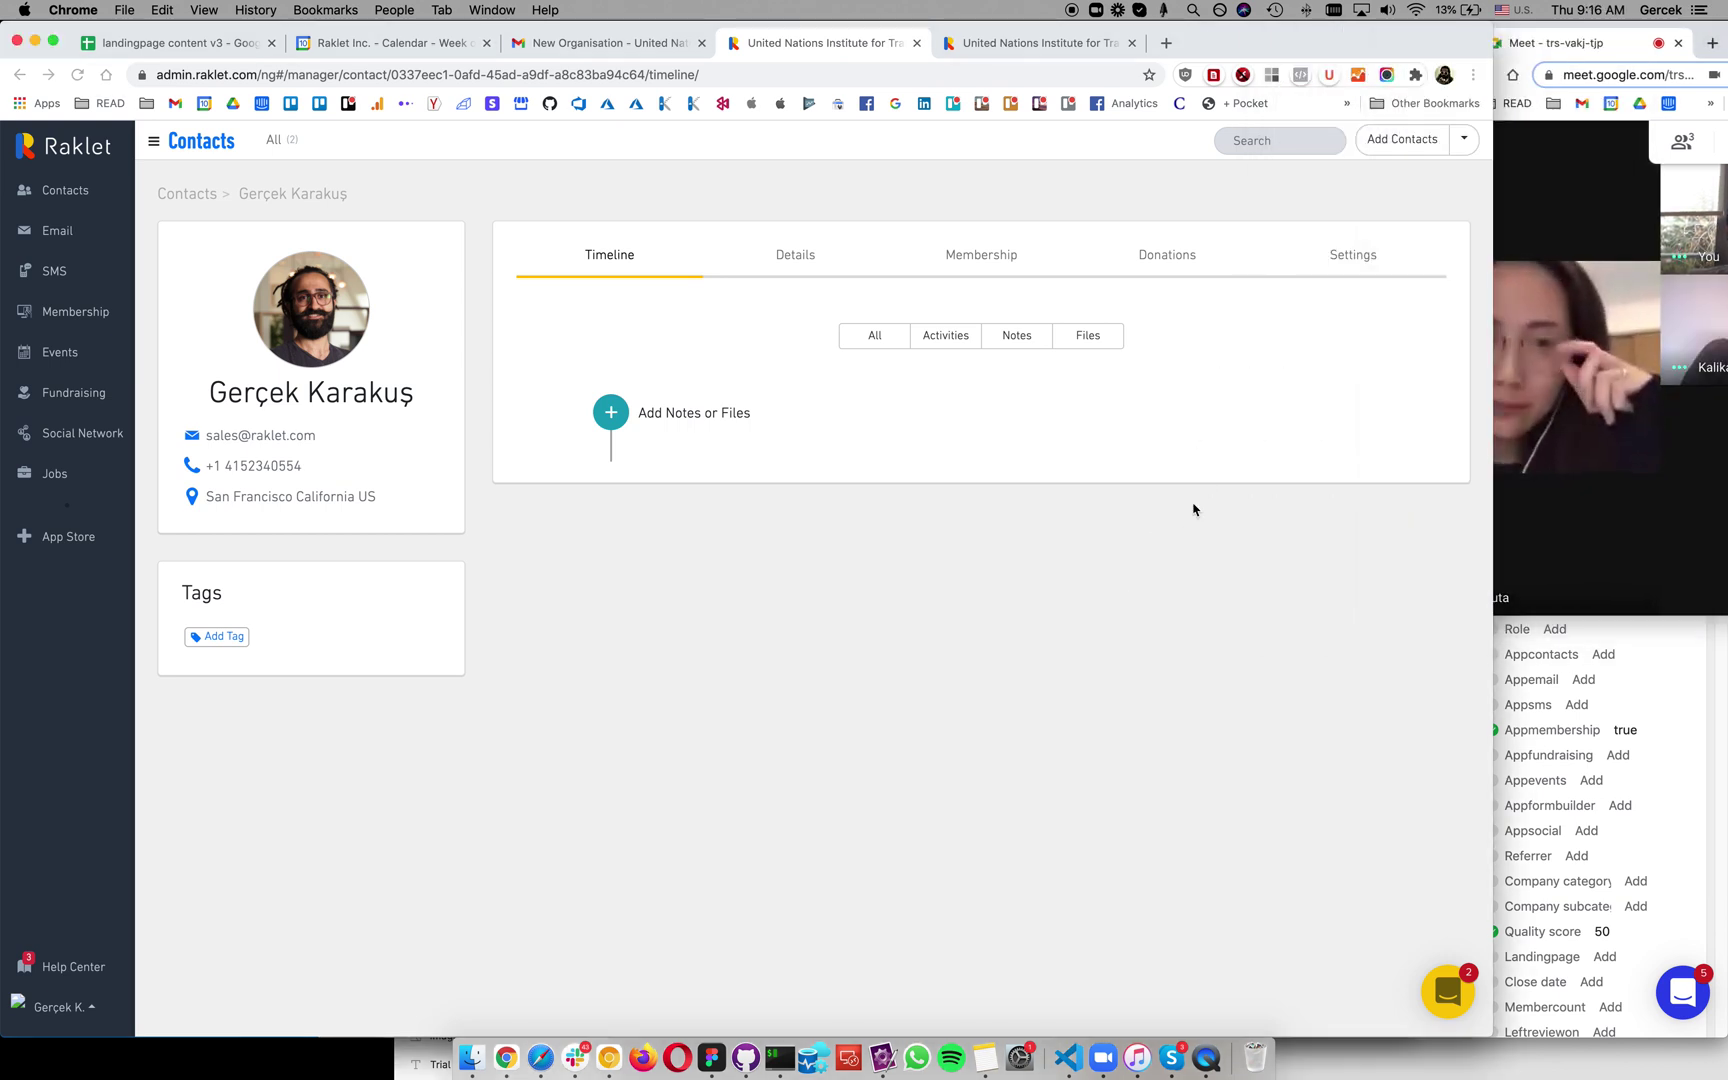
Step: Review the contact's details from the profile fields through emails, addresses, work and education, and narrow the browser window slightly
left_click(788, 267)
scroll(871, 476, "down", 3)
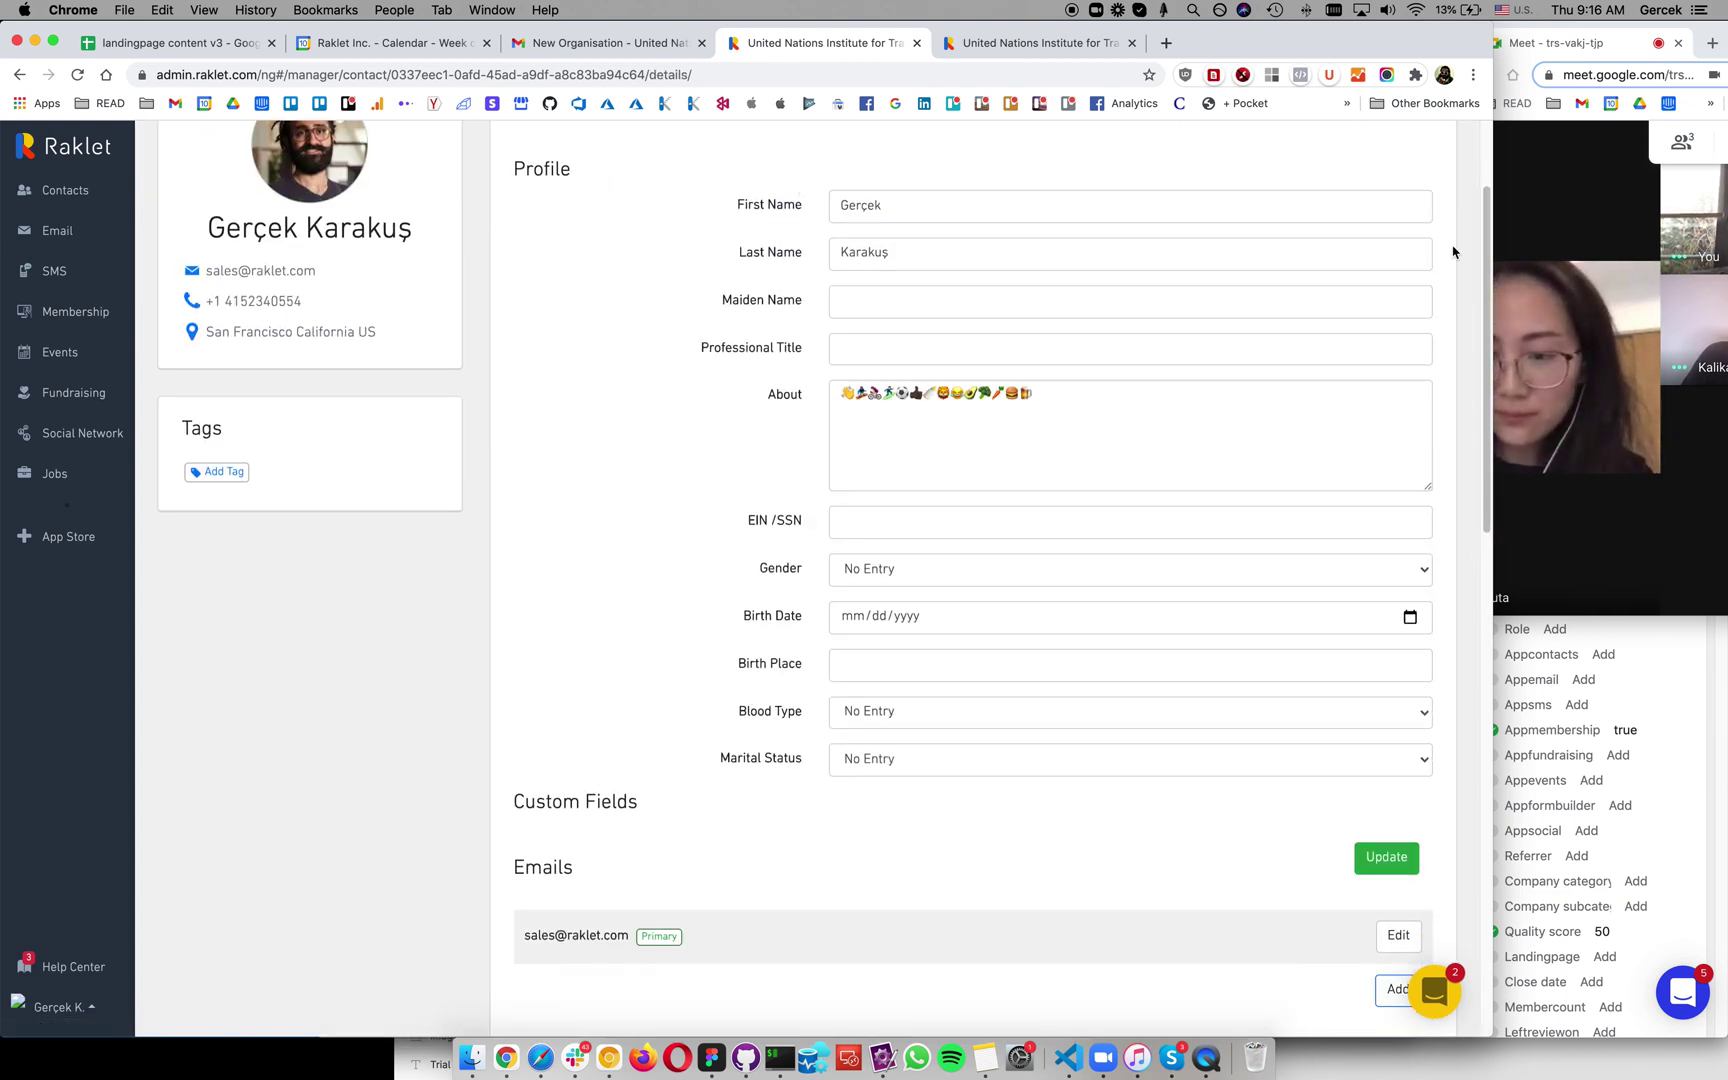
left_click_drag(1462, 210, 1424, 210)
scroll(876, 818, "down", 9)
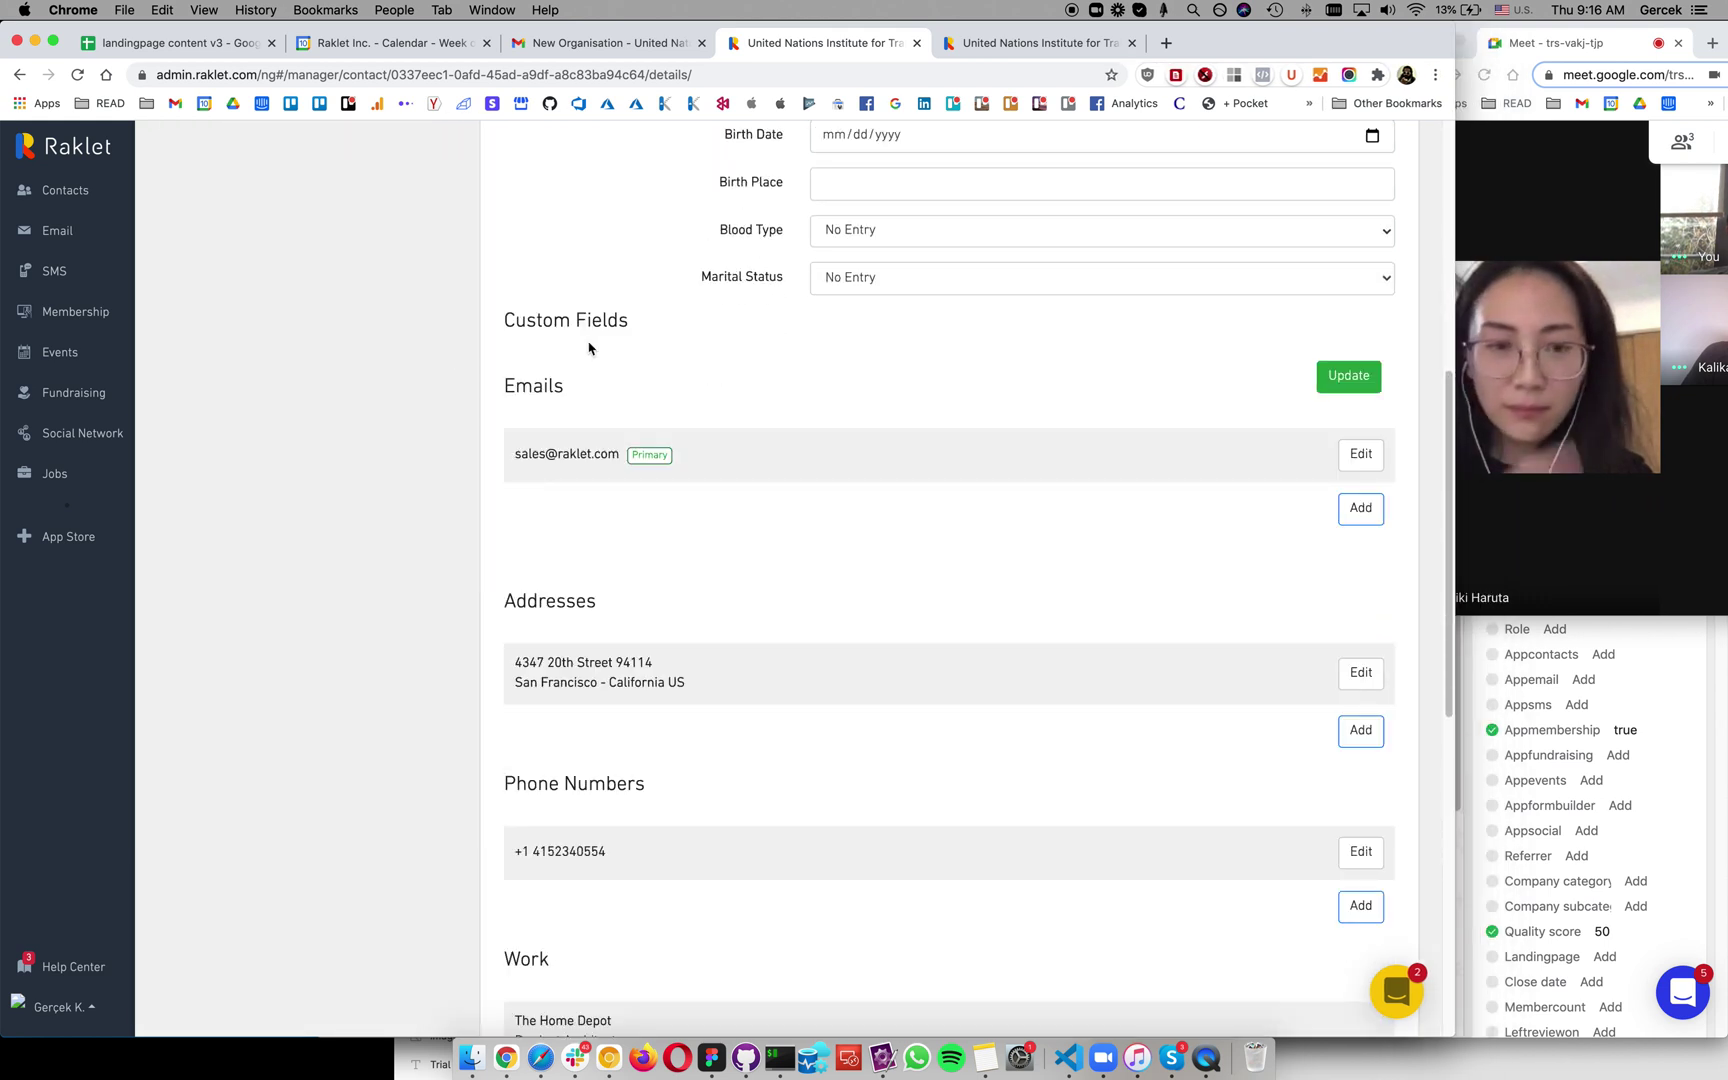
scroll(636, 694, "down", 8)
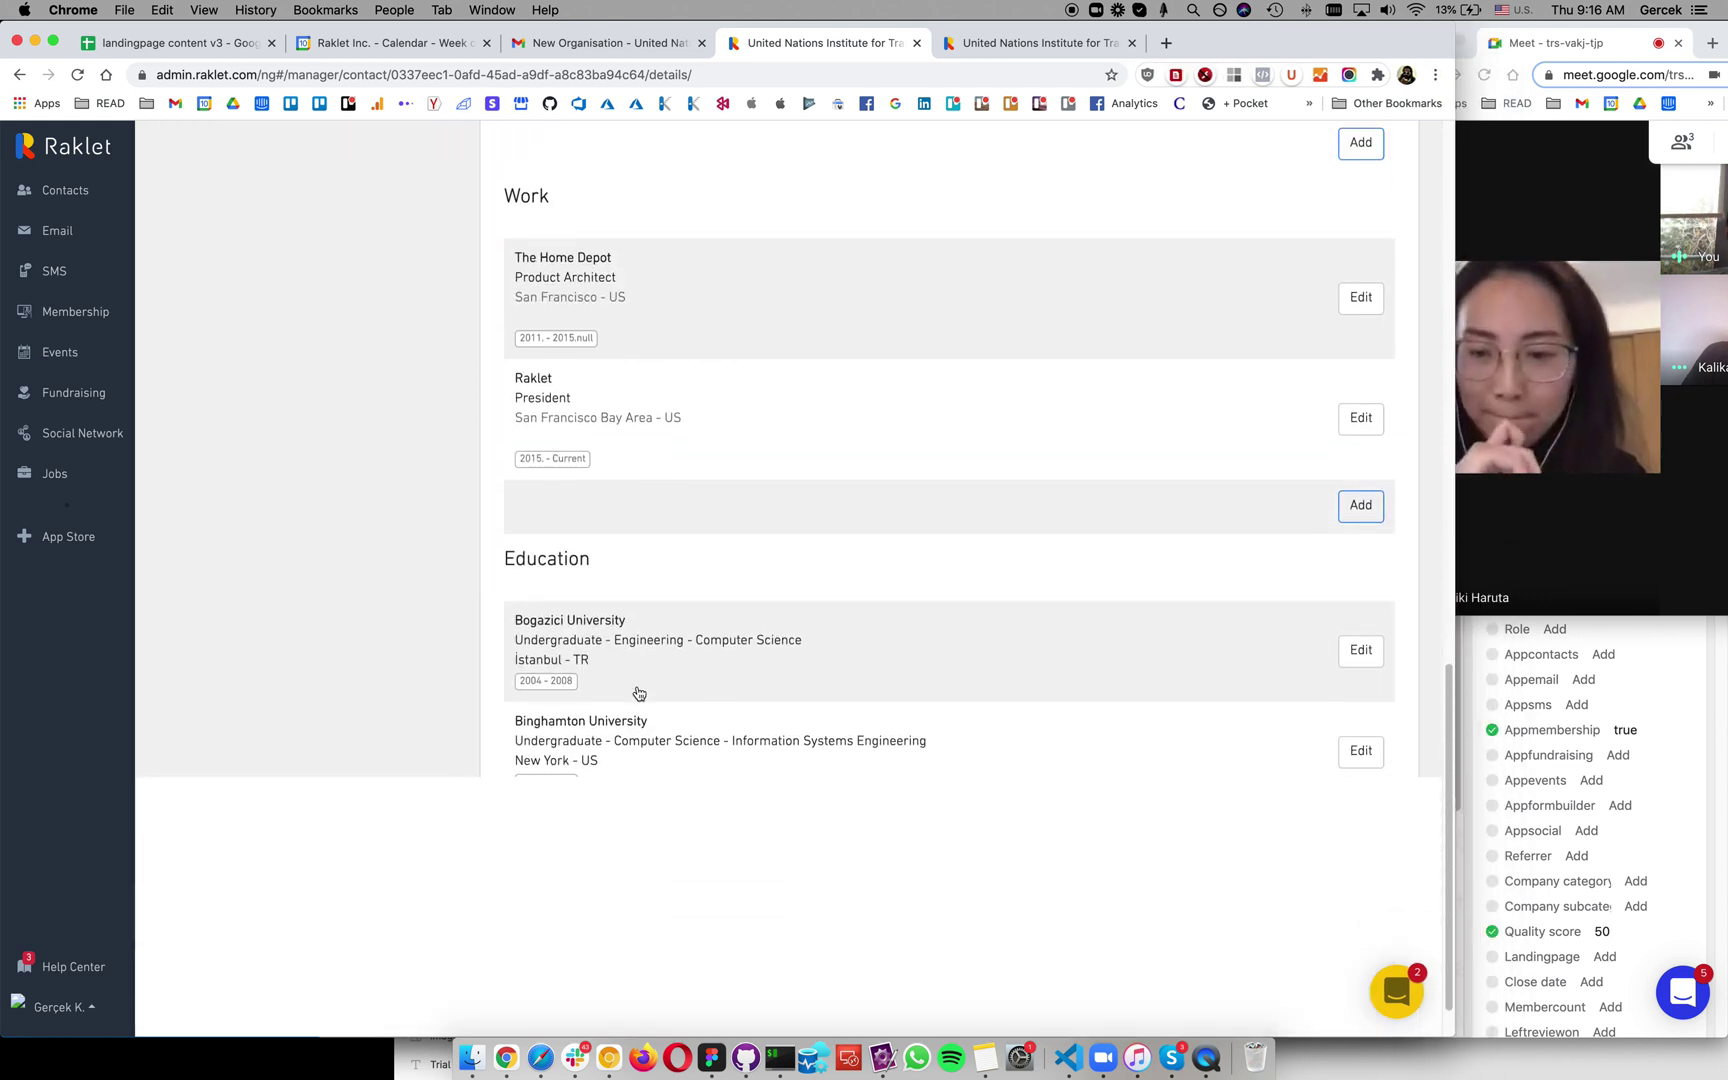
scroll(638, 692, "up", 7)
scroll(637, 693, "up", 10)
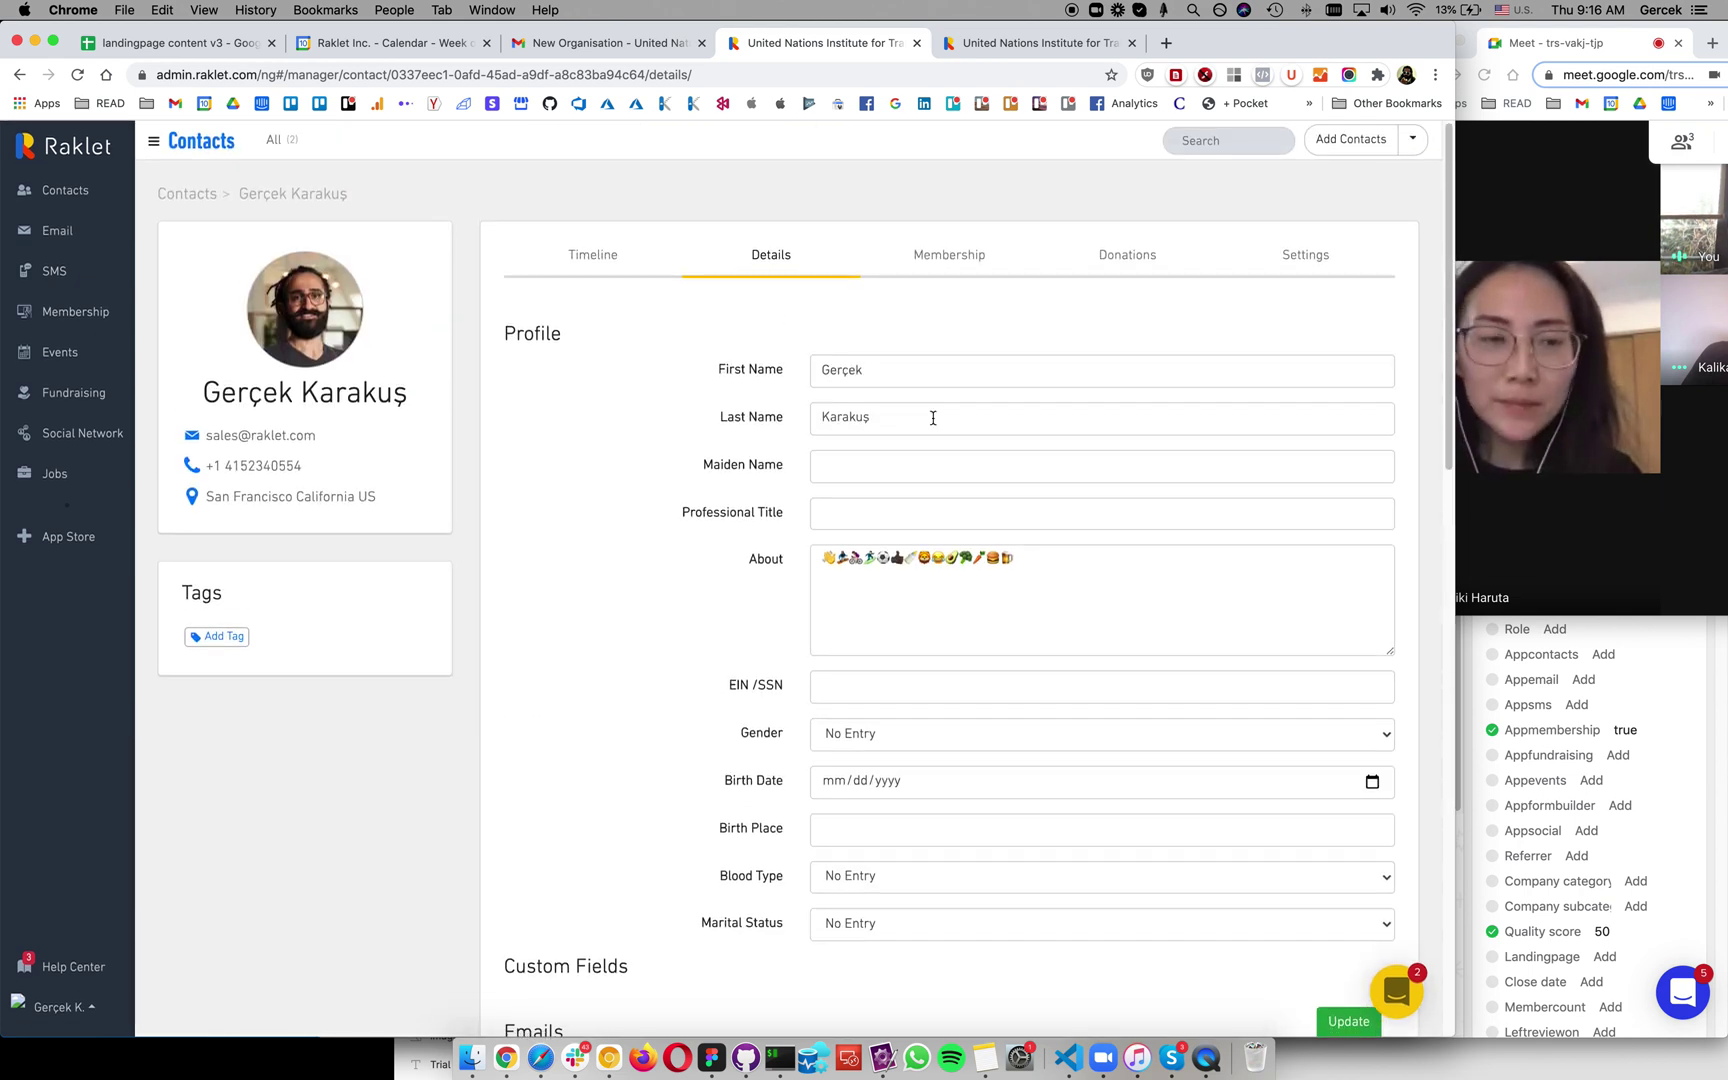
Step: View the contact's membership and settings sections, finishing on the donations section
left_click(953, 264)
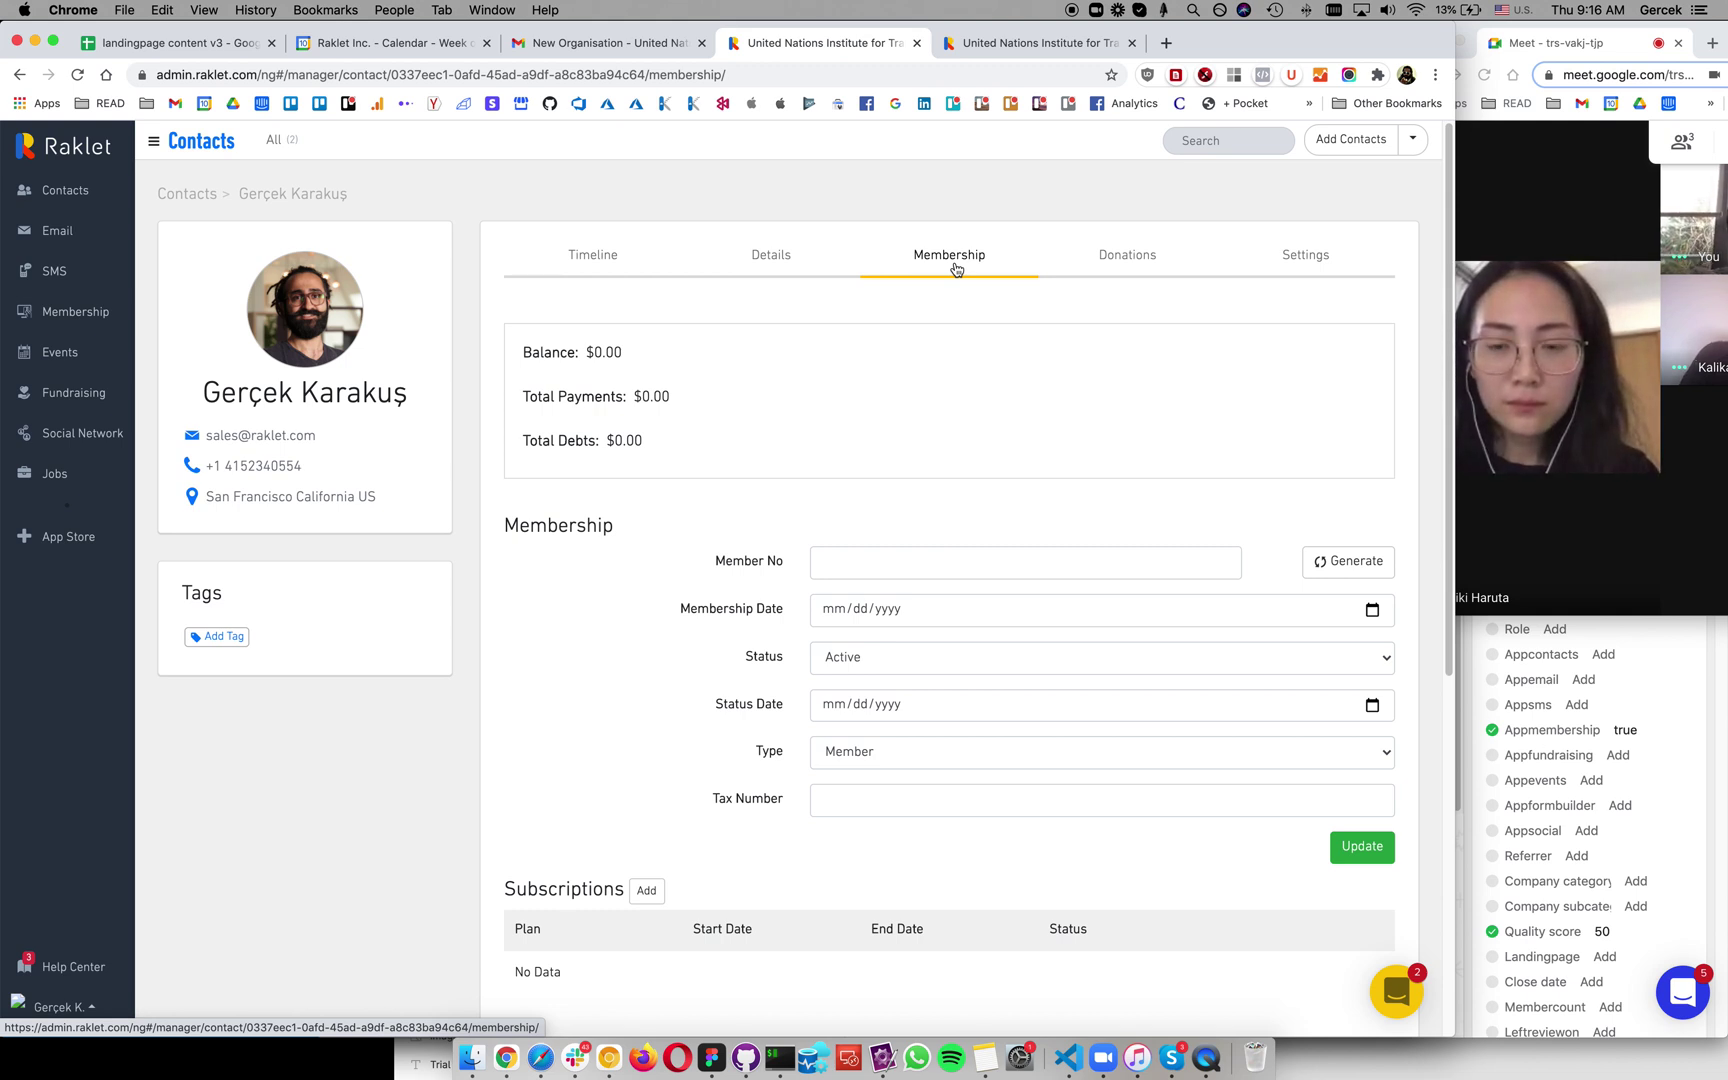
left_click(1076, 266)
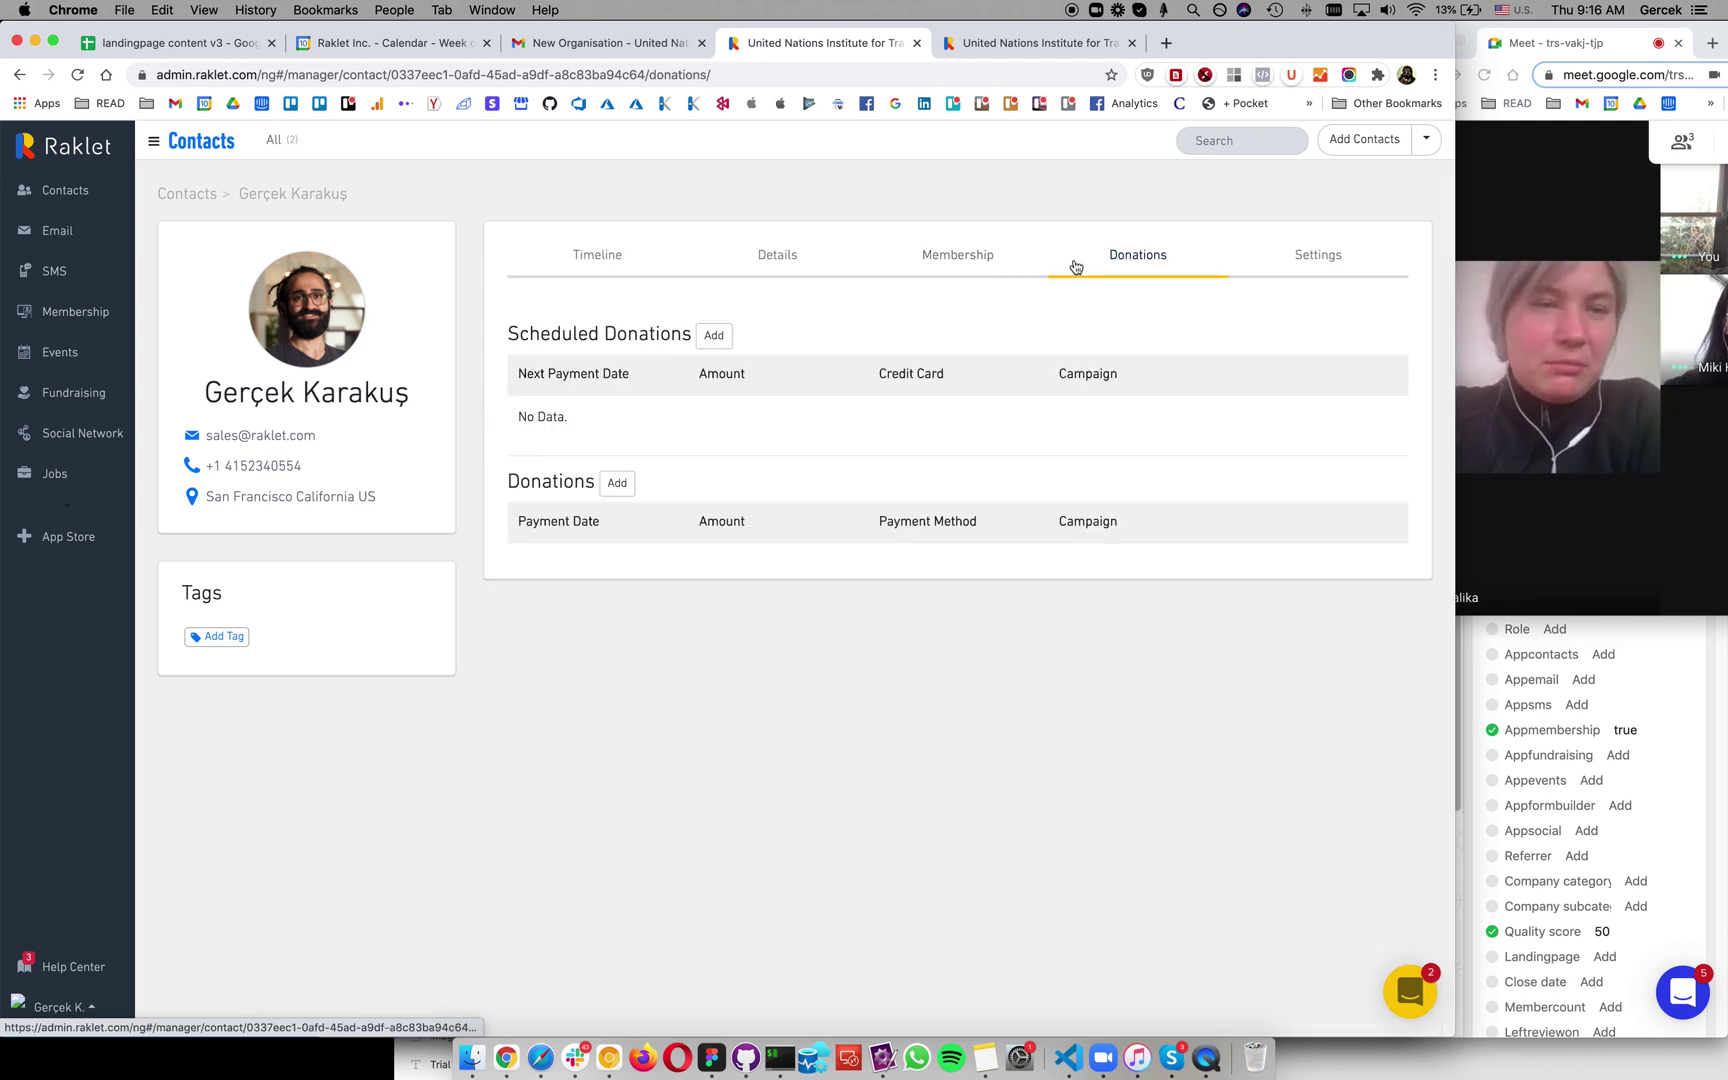
left_click(1289, 260)
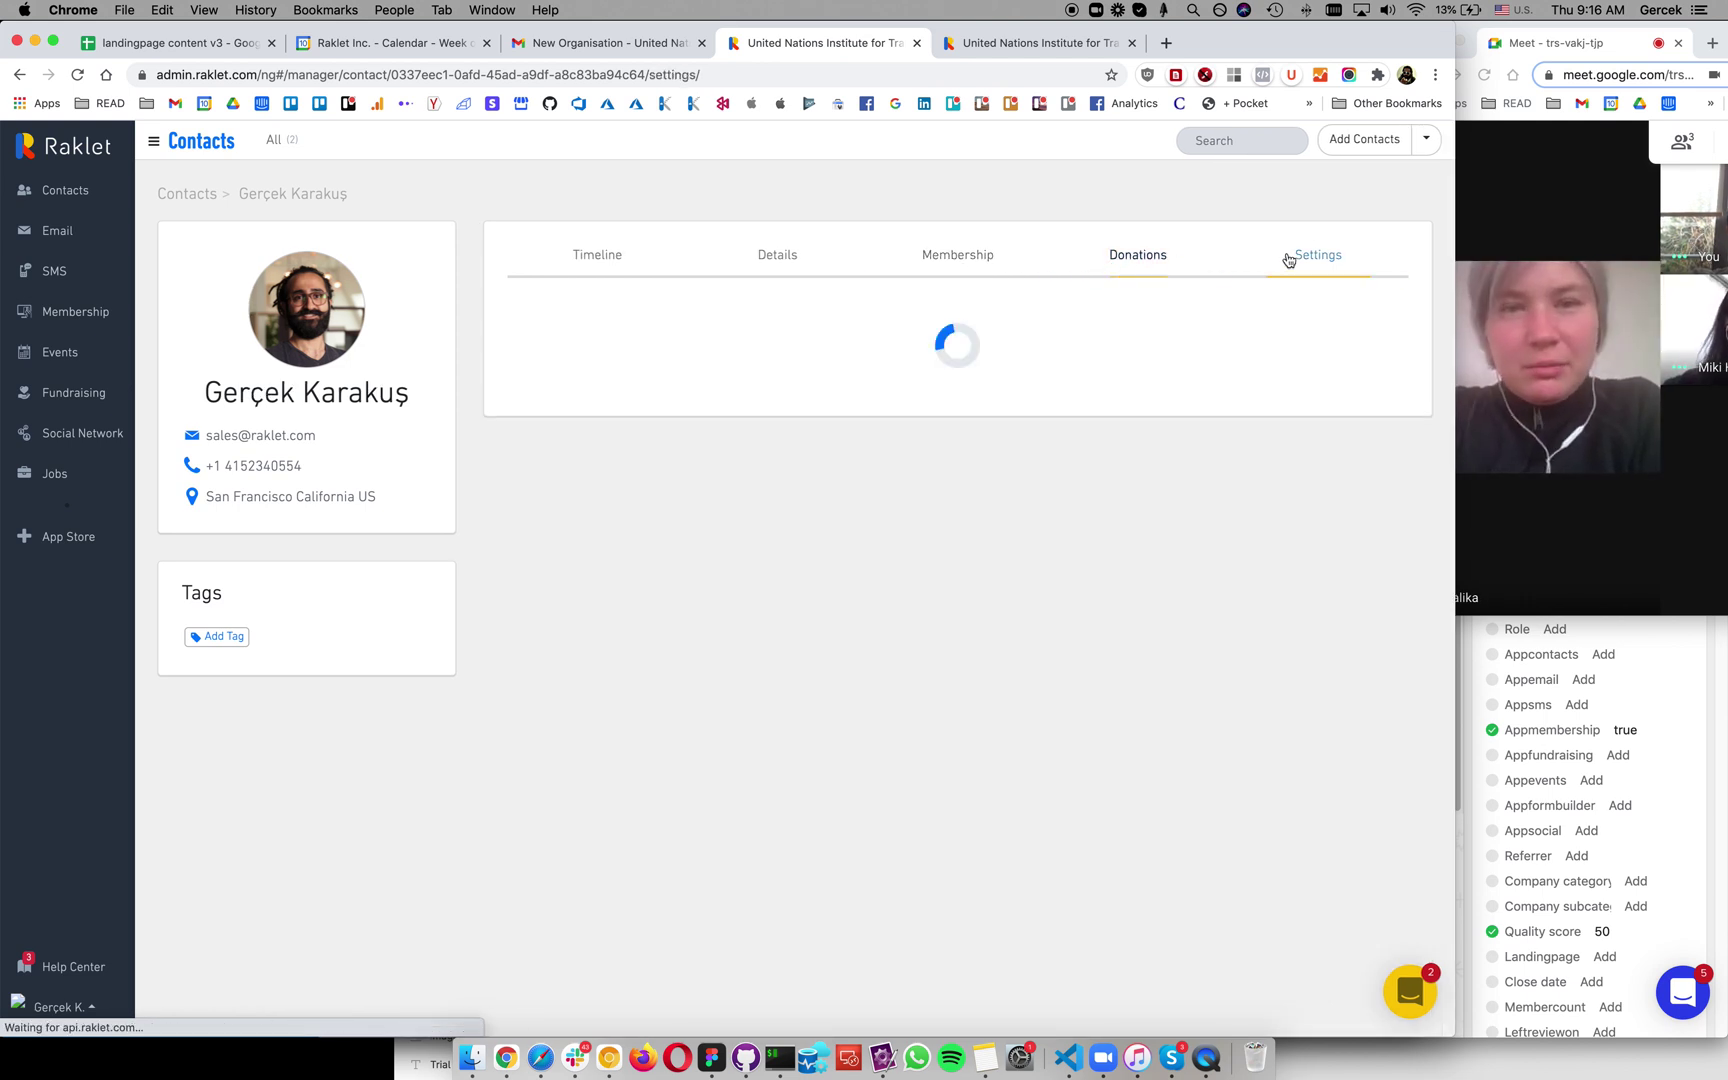
left_click(1134, 274)
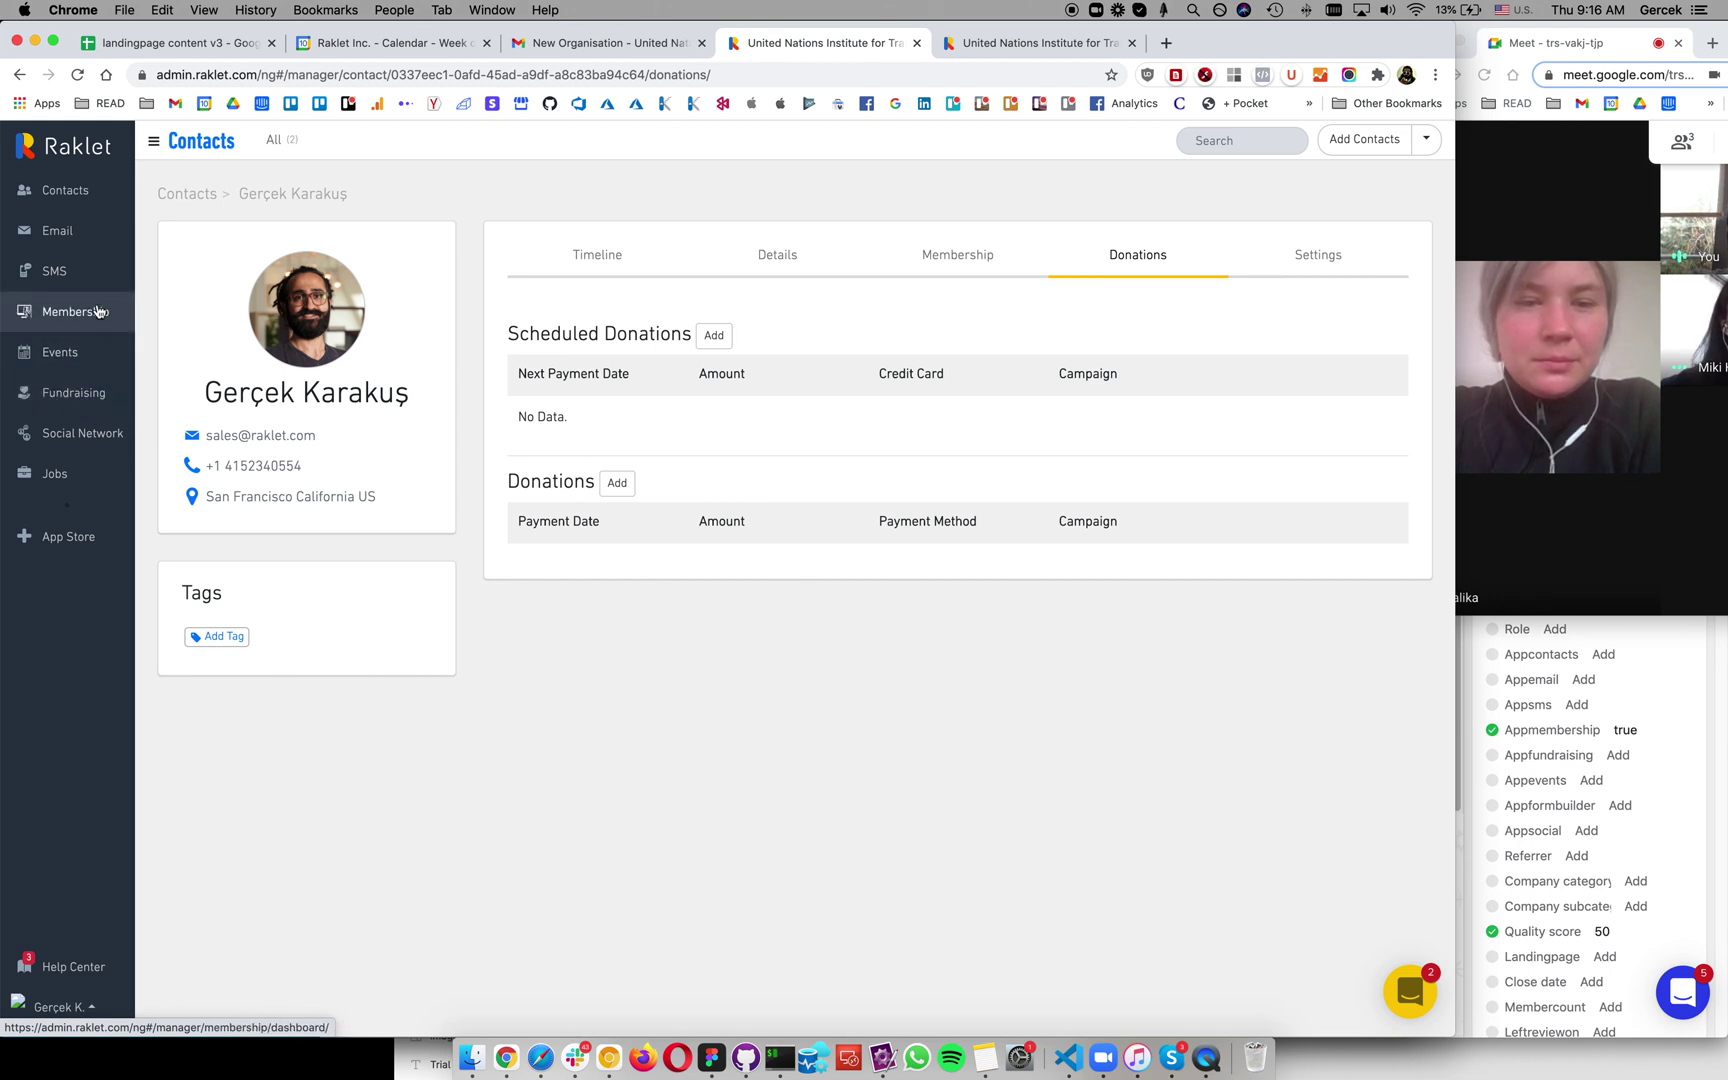
Step: Open the digital membership card settings and clear the card's logo text
left_click(98, 311)
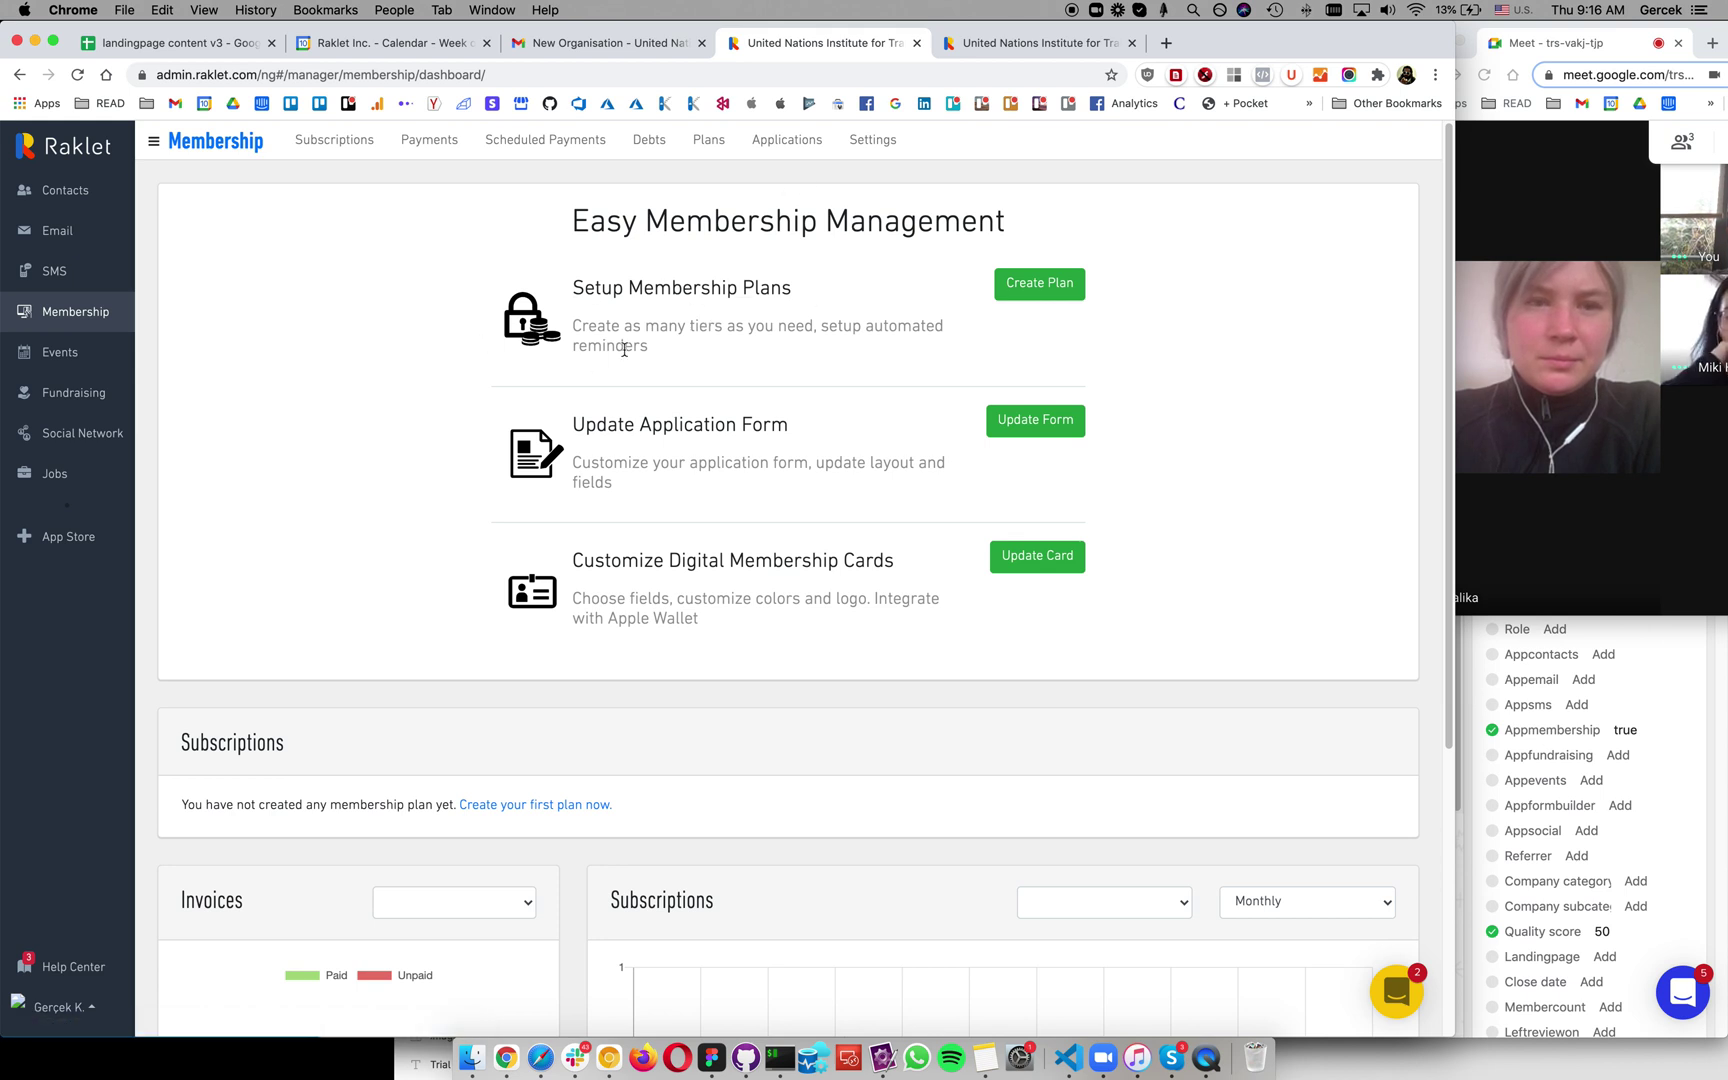
left_click(1050, 569)
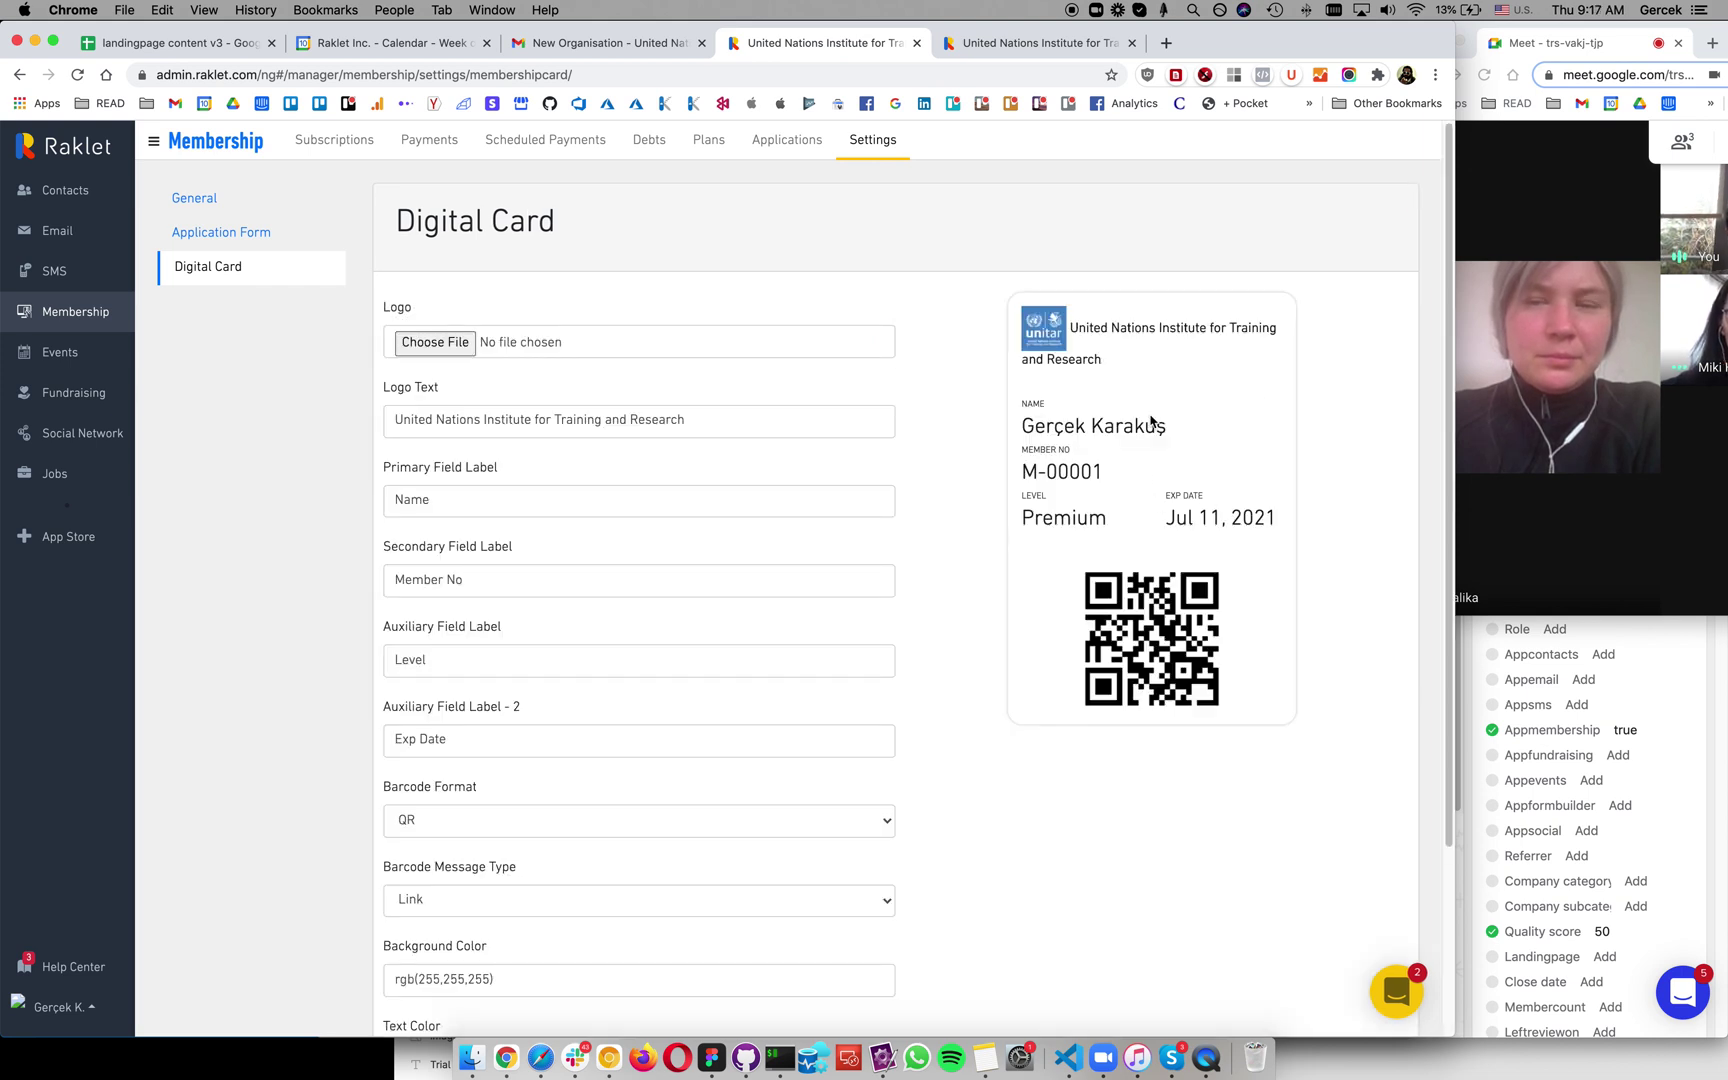
scroll(1150, 422, "down", 1)
triple_click(599, 357)
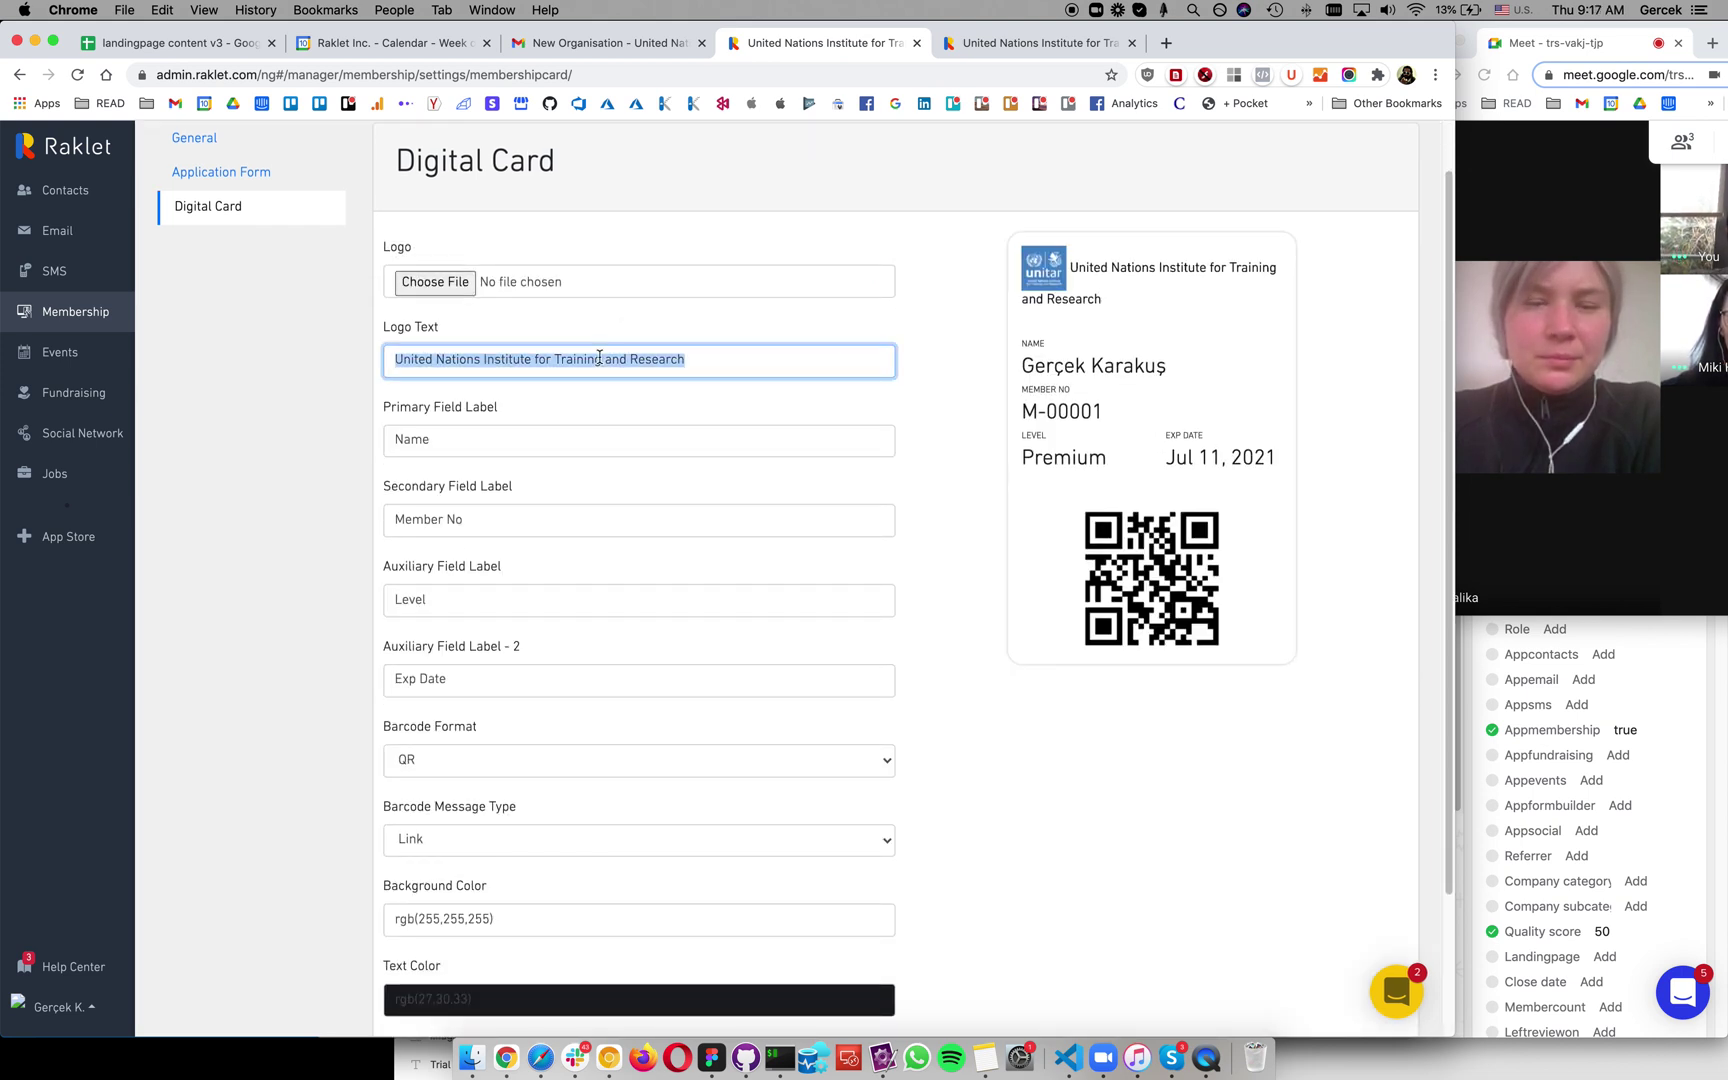
type("=")
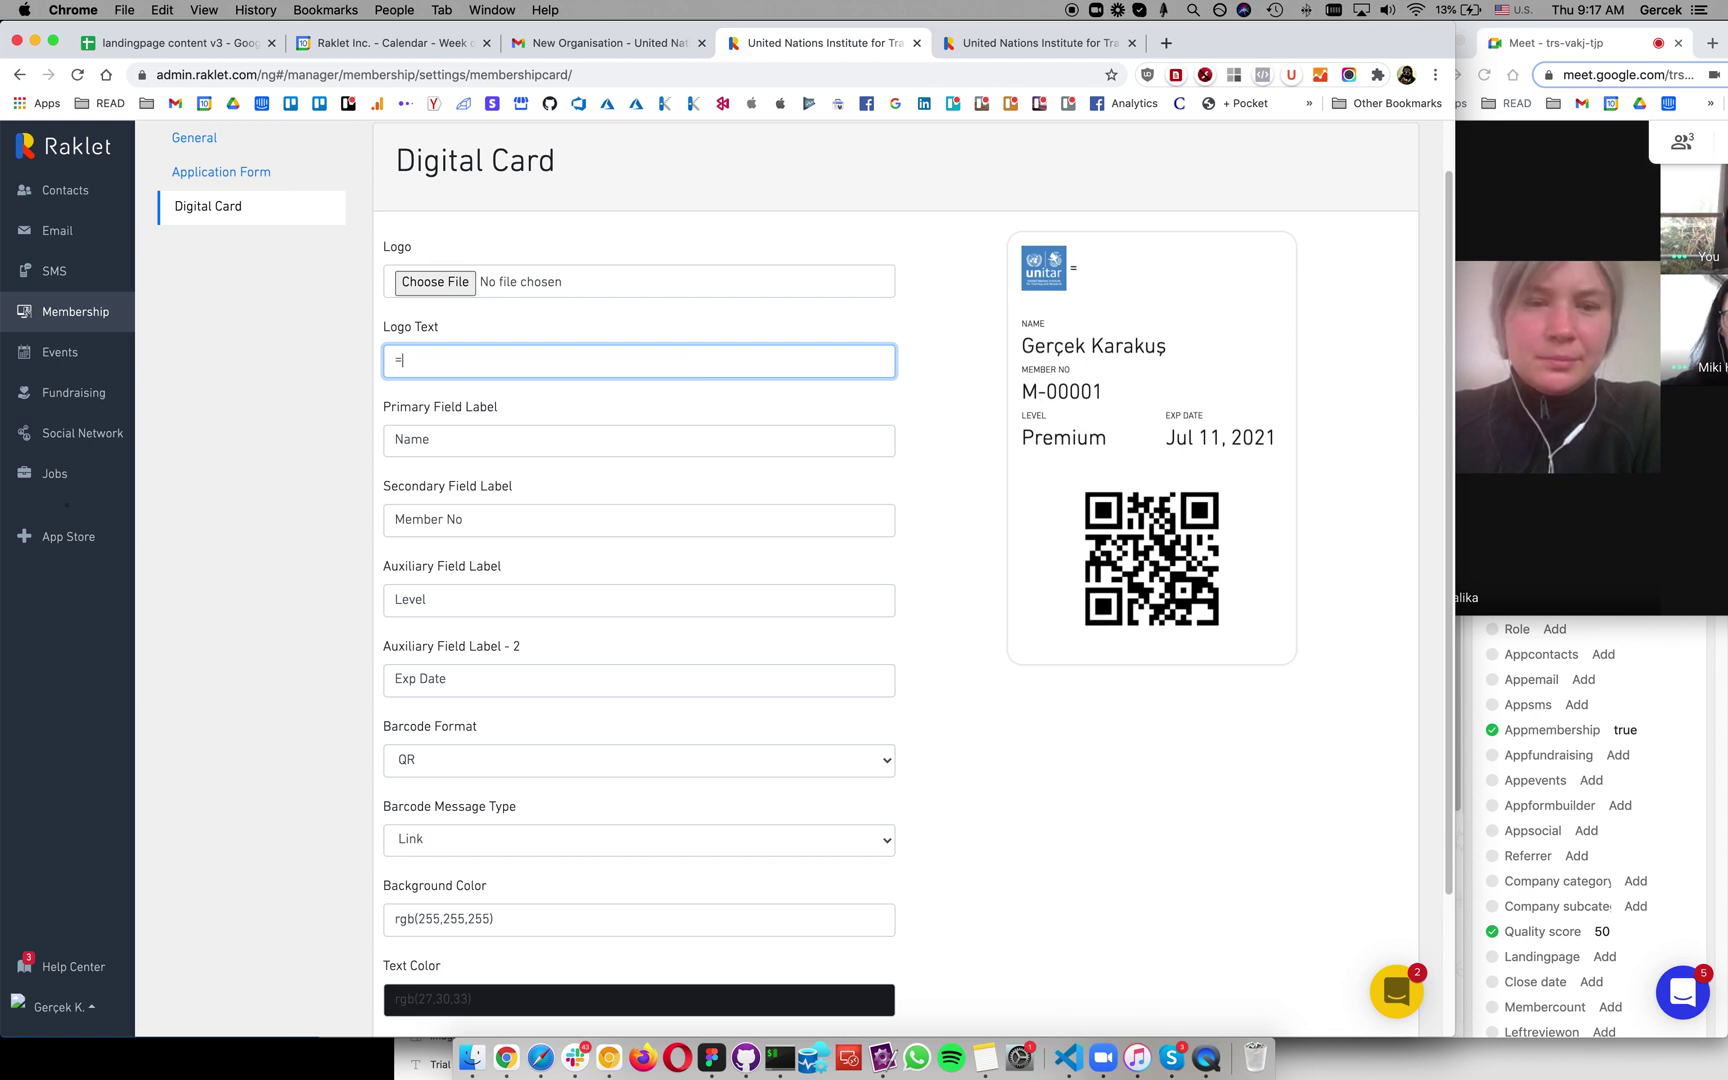
Step: Try a medium blue background color on the digital card, adjusting it to rgb(117,136,222)
left_click(583, 912)
scroll(800, 880, "down", 3)
left_click(1056, 867)
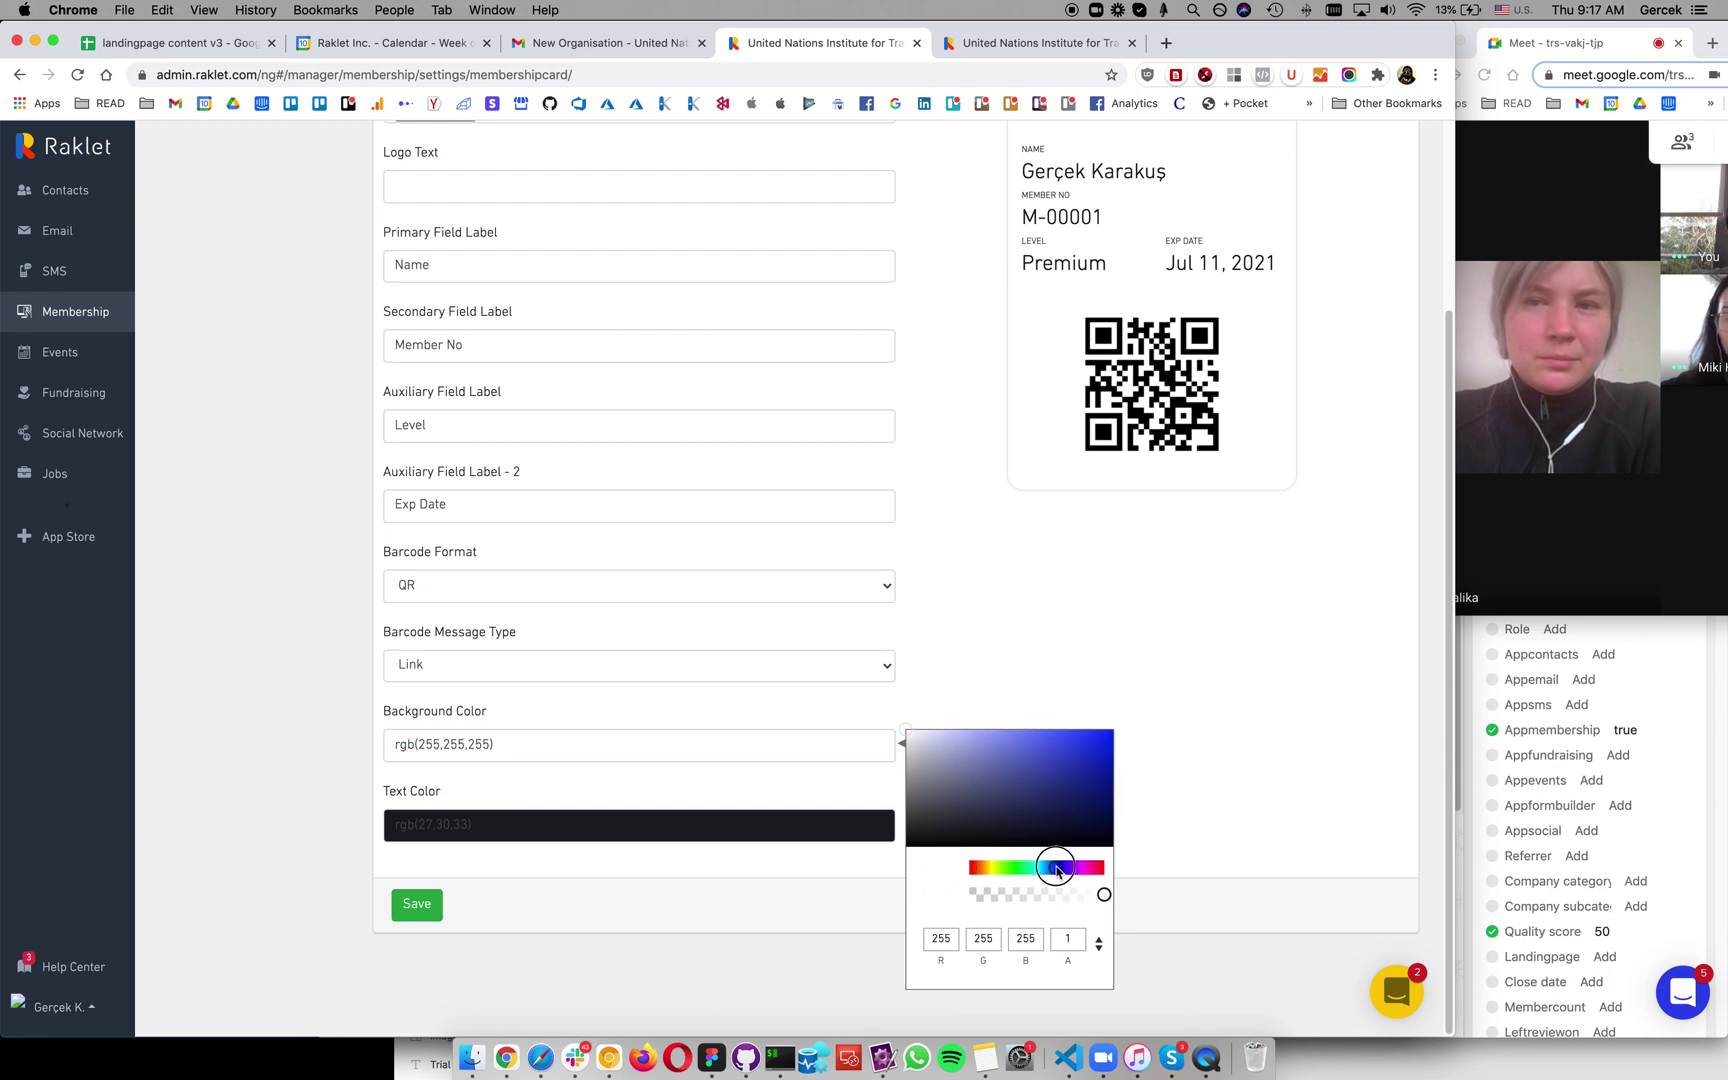
left_click(1058, 785)
left_click(1030, 730)
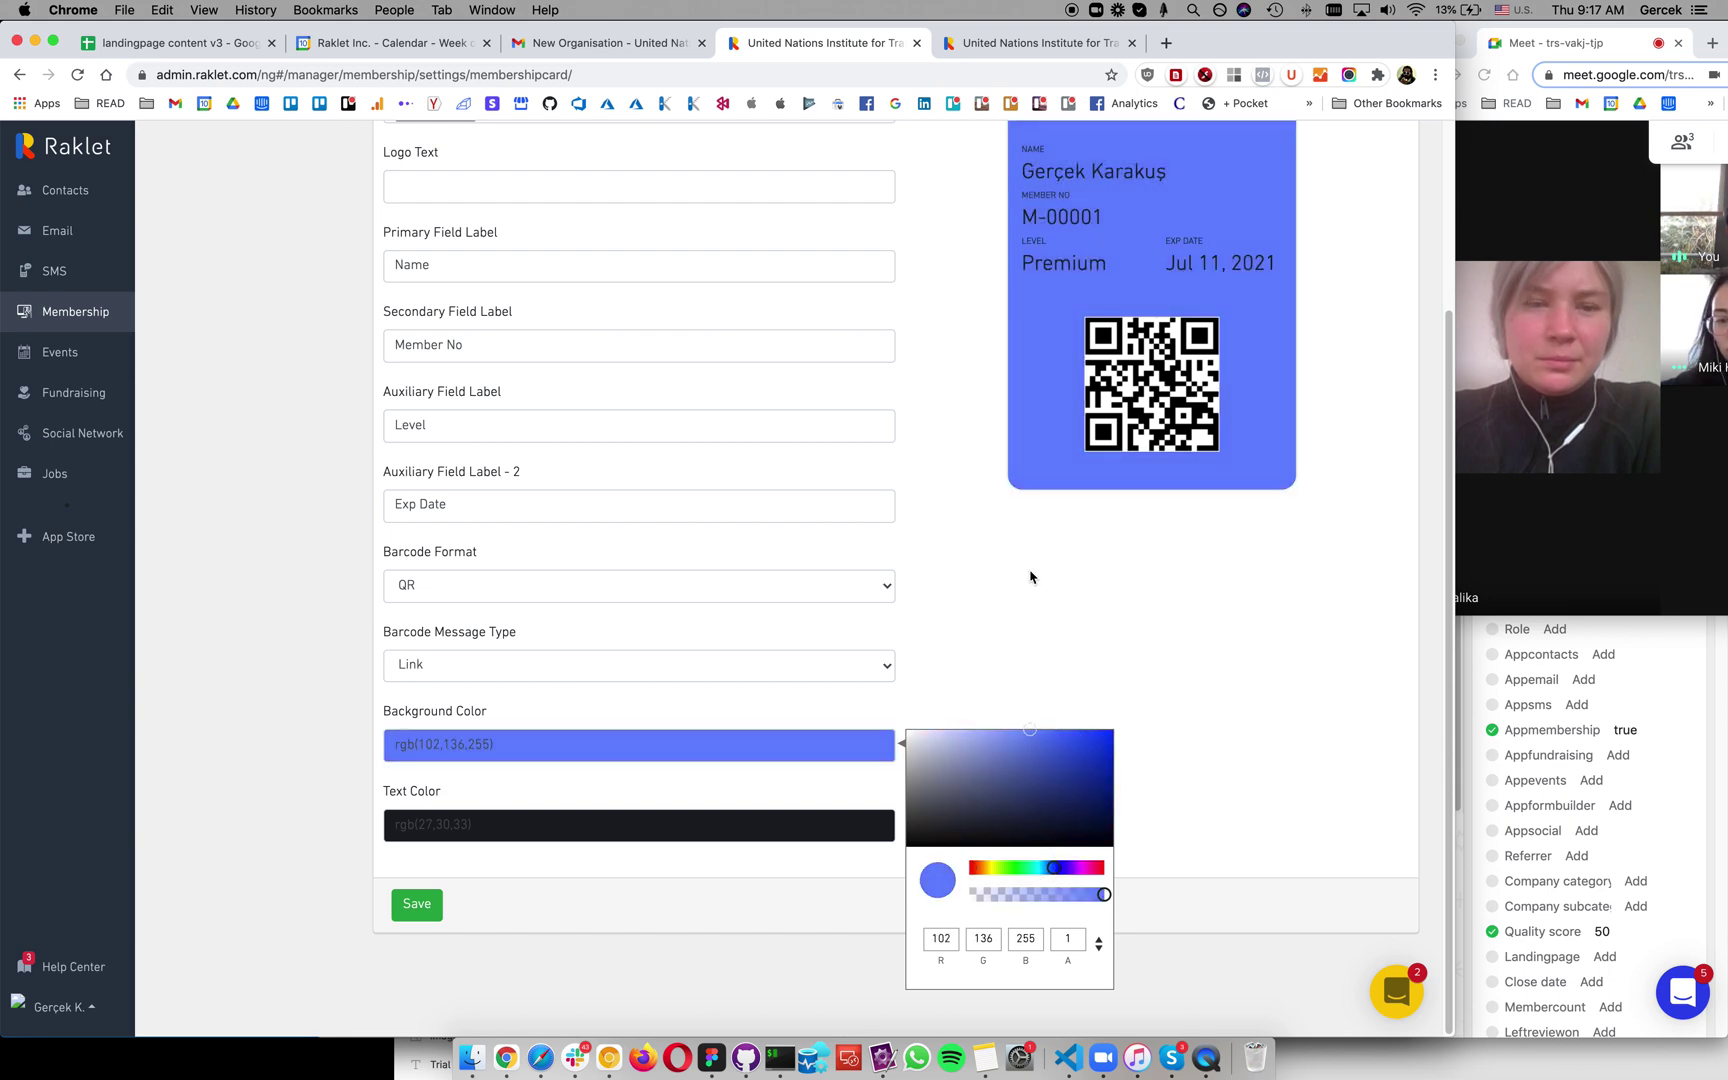
scroll(1030, 577, "up", 3)
scroll(1035, 700, "down", 2)
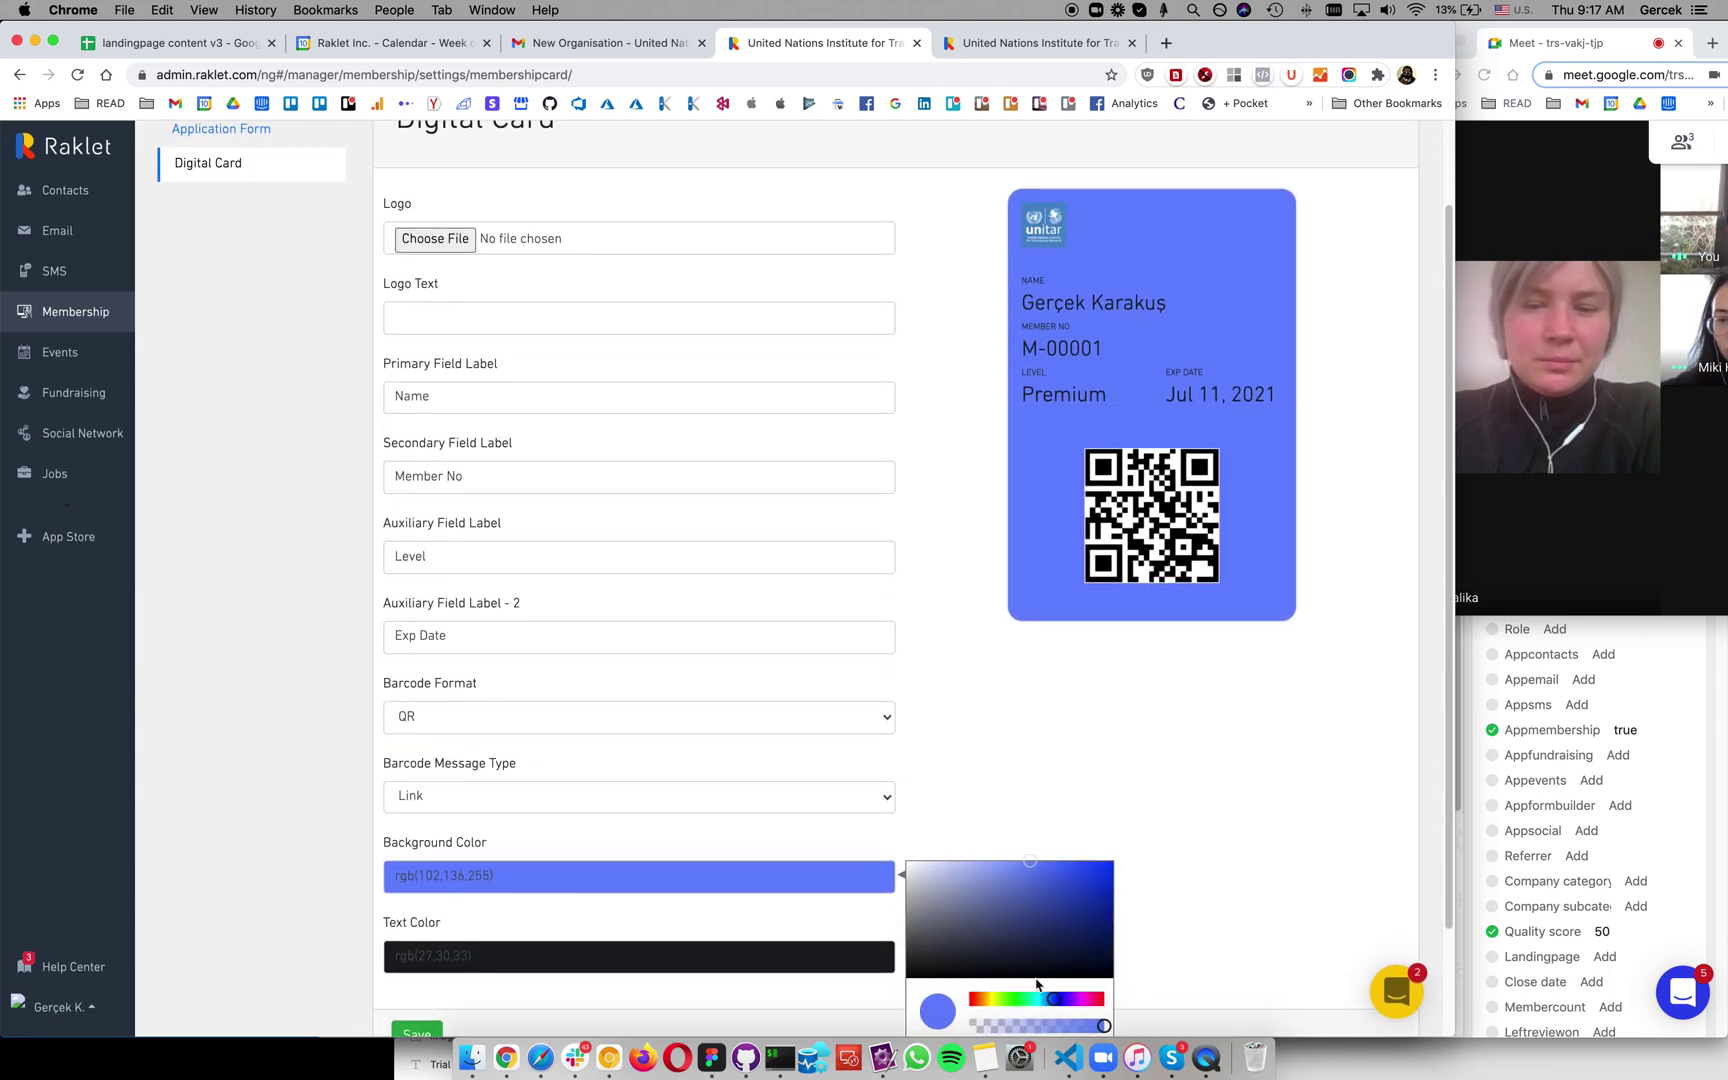
left_click(1063, 1000)
mouse_move(1057, 1003)
left_mouse_down()
mouse_move(1040, 1003)
mouse_move(1055, 1004)
left_mouse_up()
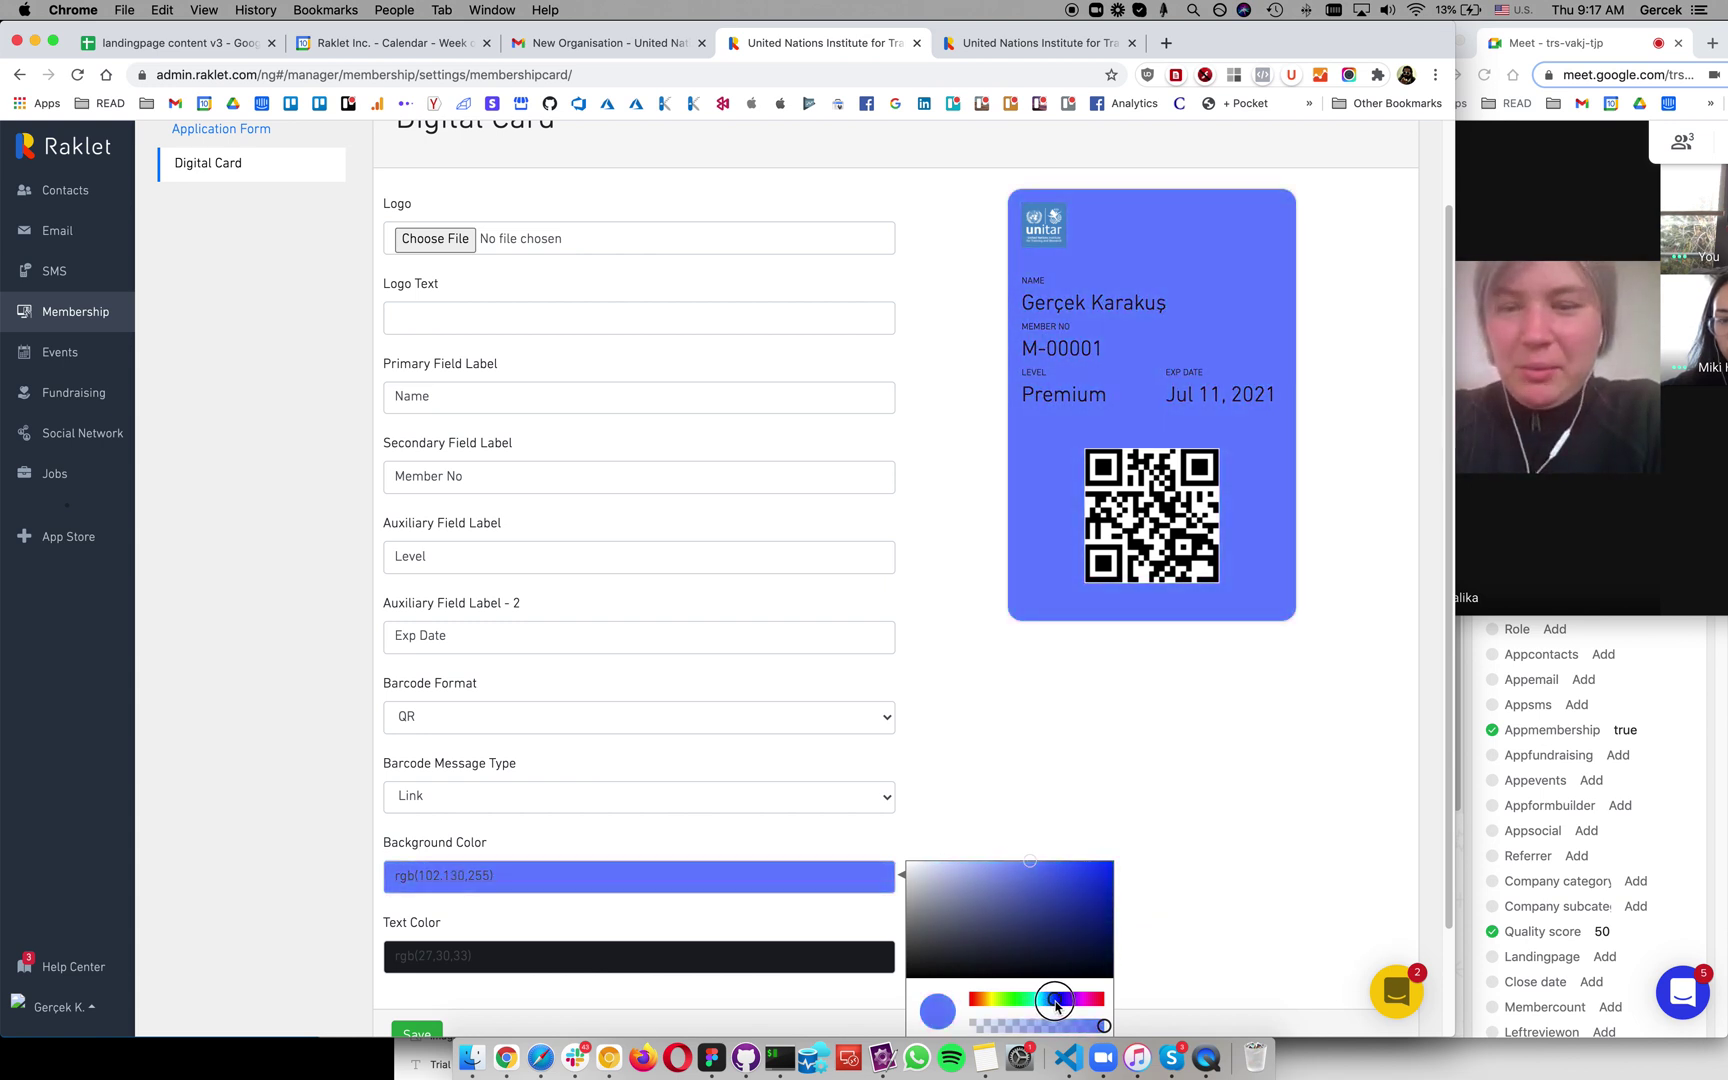
left_click_drag(1055, 900, 1005, 878)
Step: Switch to the Google Meet window, present the entire screen to the call, and move the window back clear of the card preview
left_click(1666, 349)
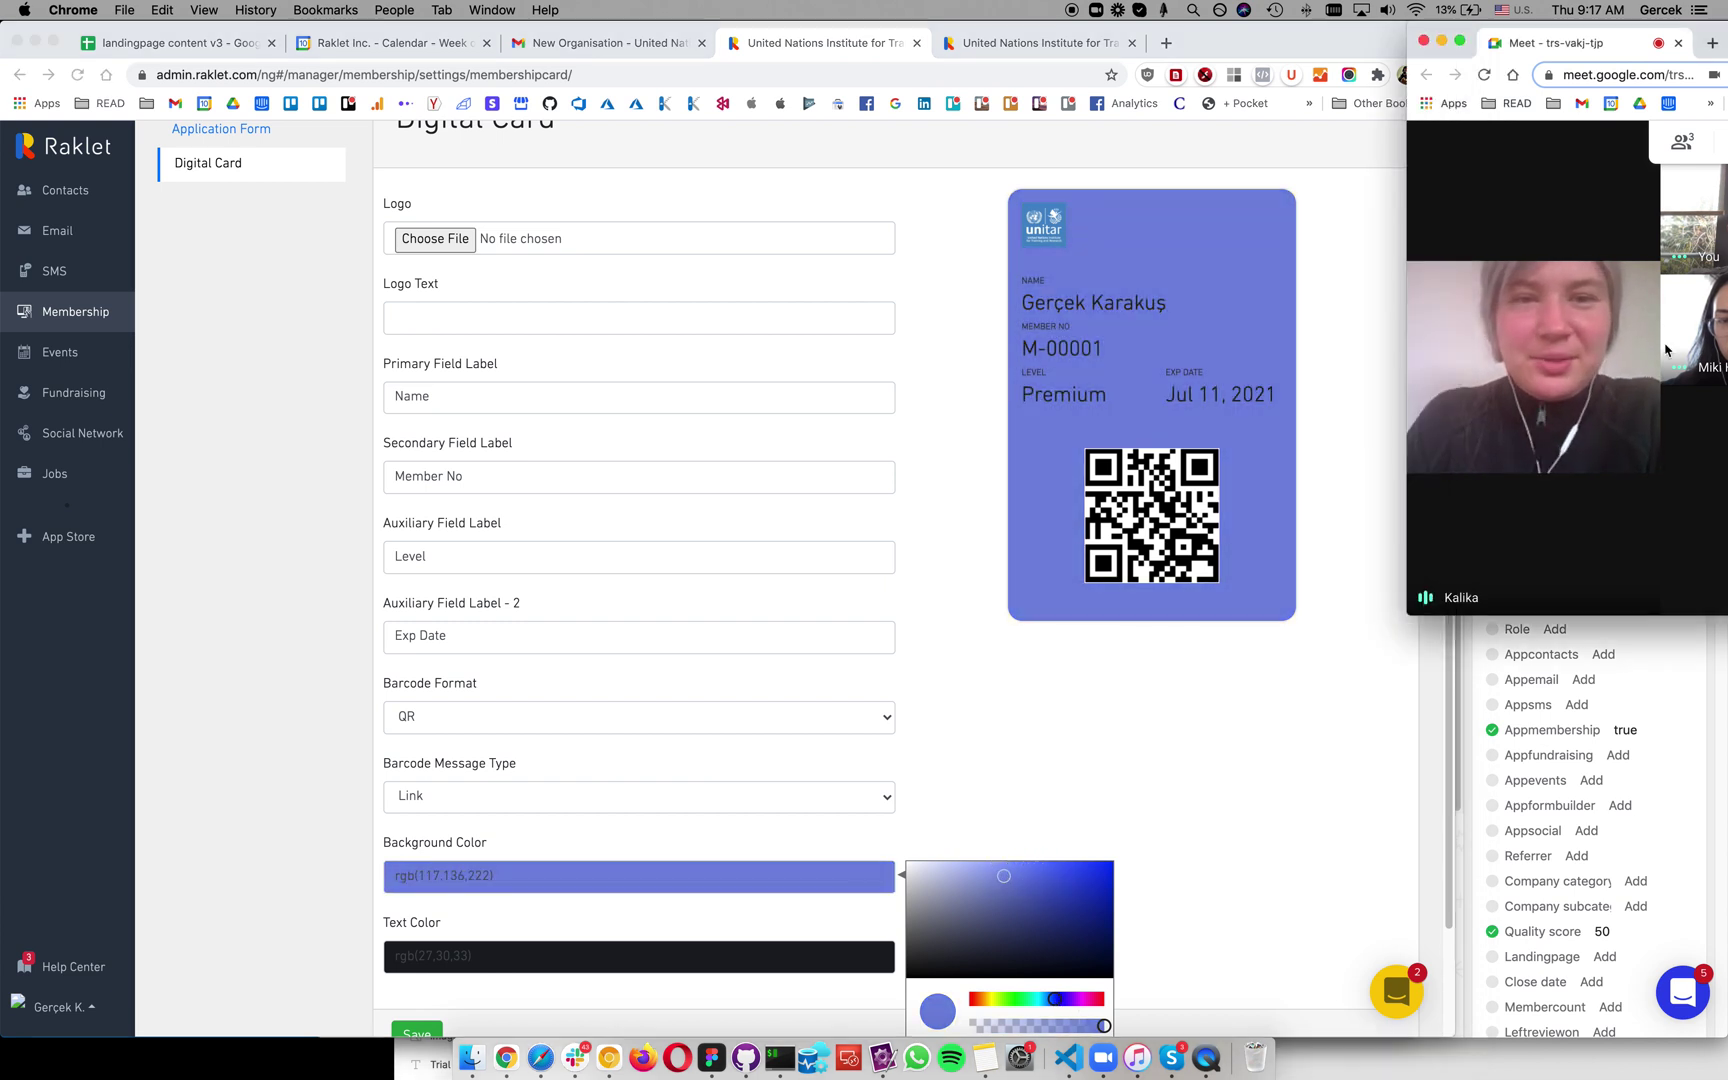
left_click_drag(1612, 36, 1347, 36)
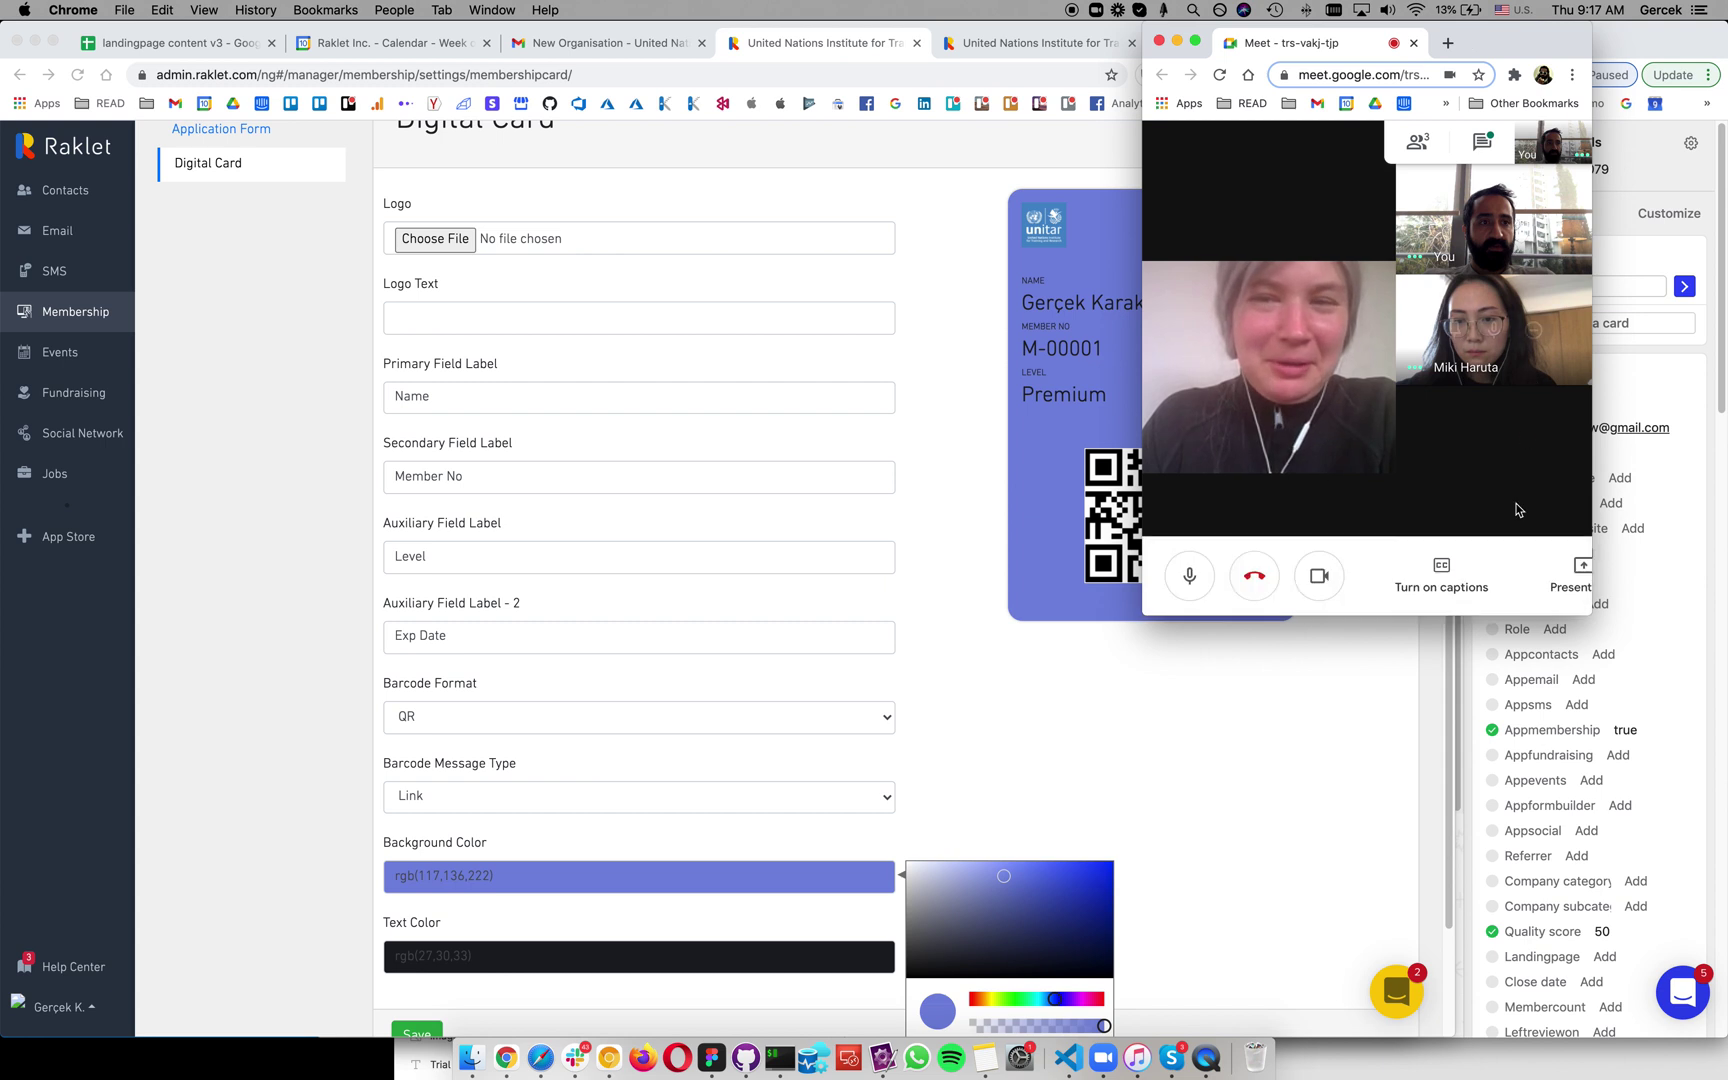
left_click(1565, 572)
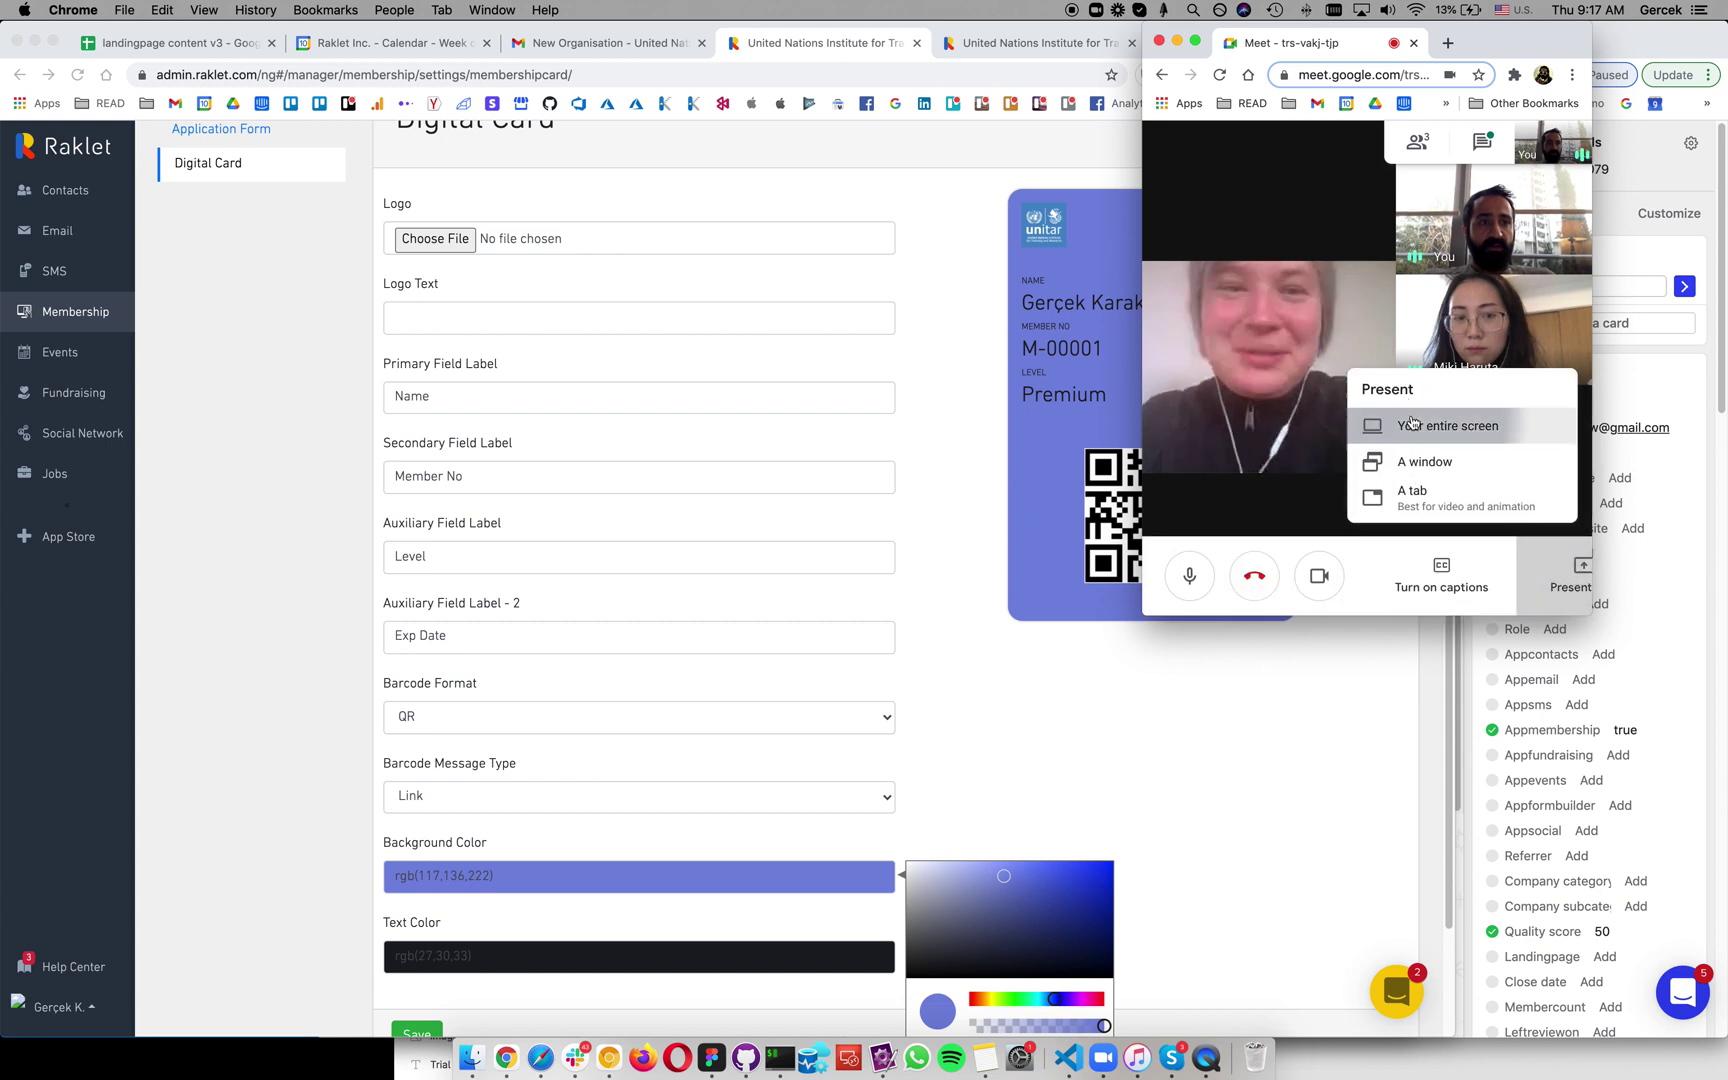
left_click(1411, 424)
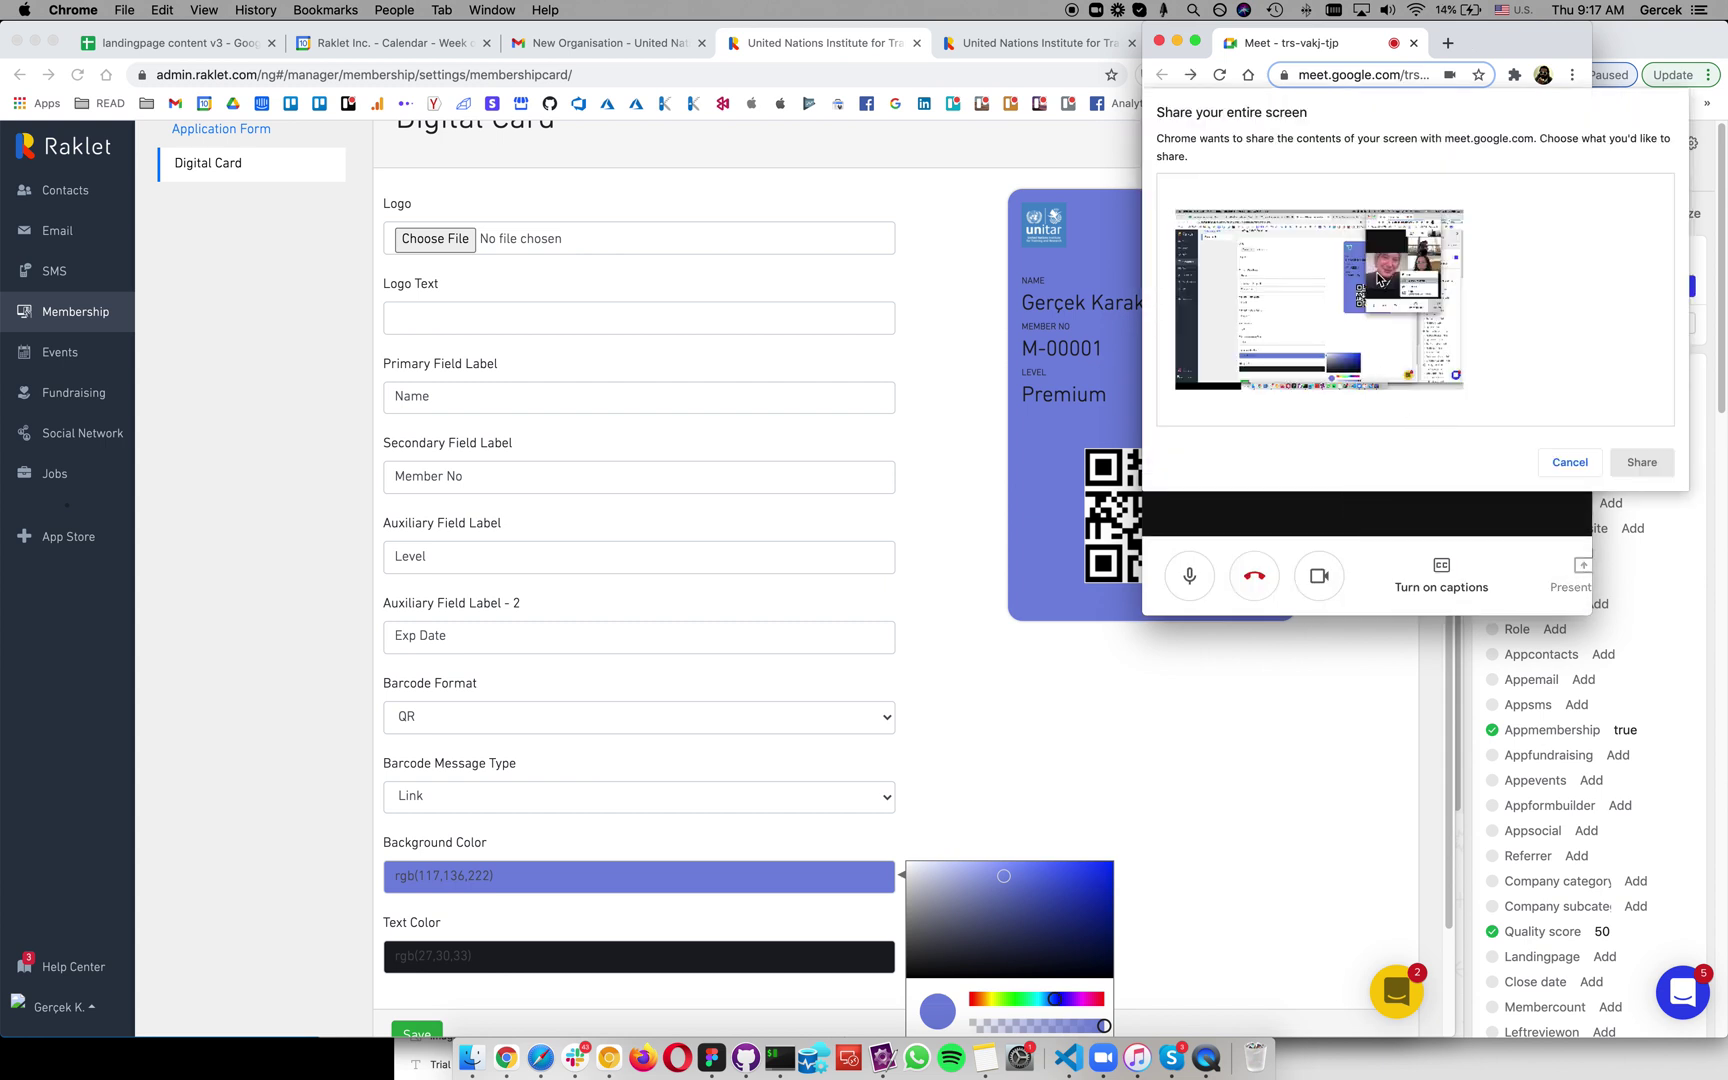
left_click(1344, 232)
left_click(1645, 461)
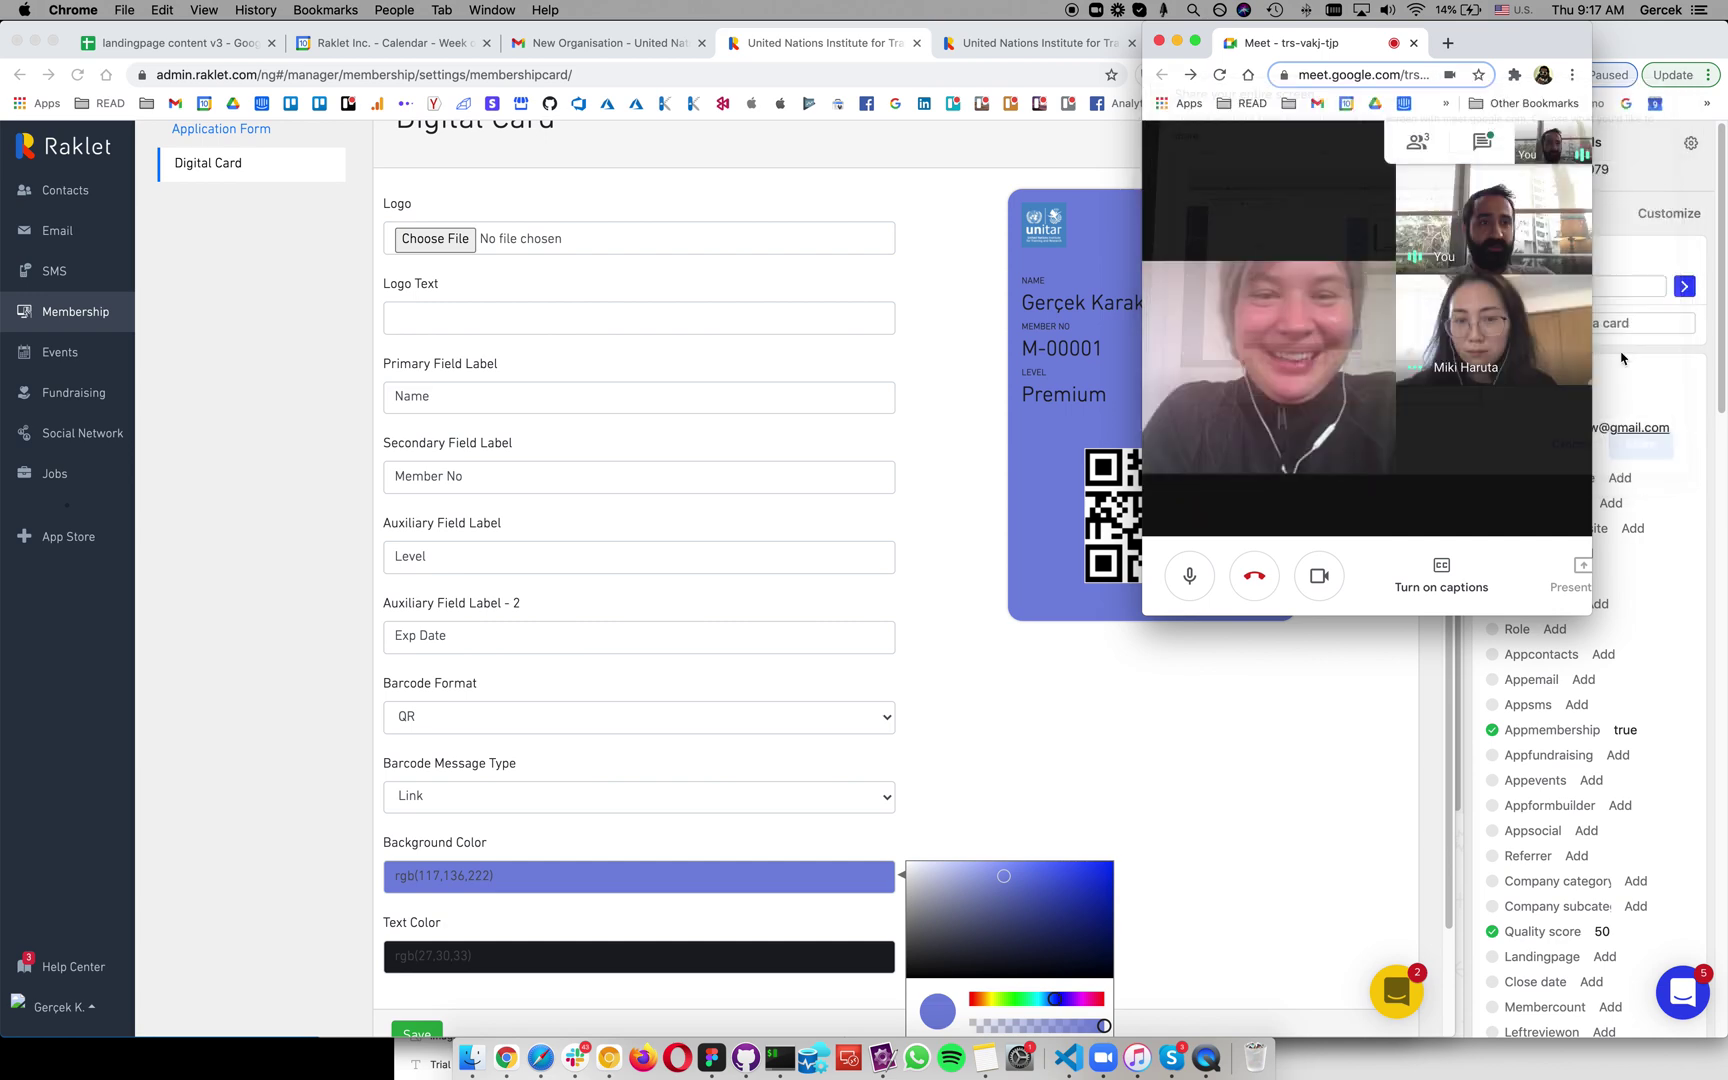
left_click_drag(1260, 40, 1481, 5)
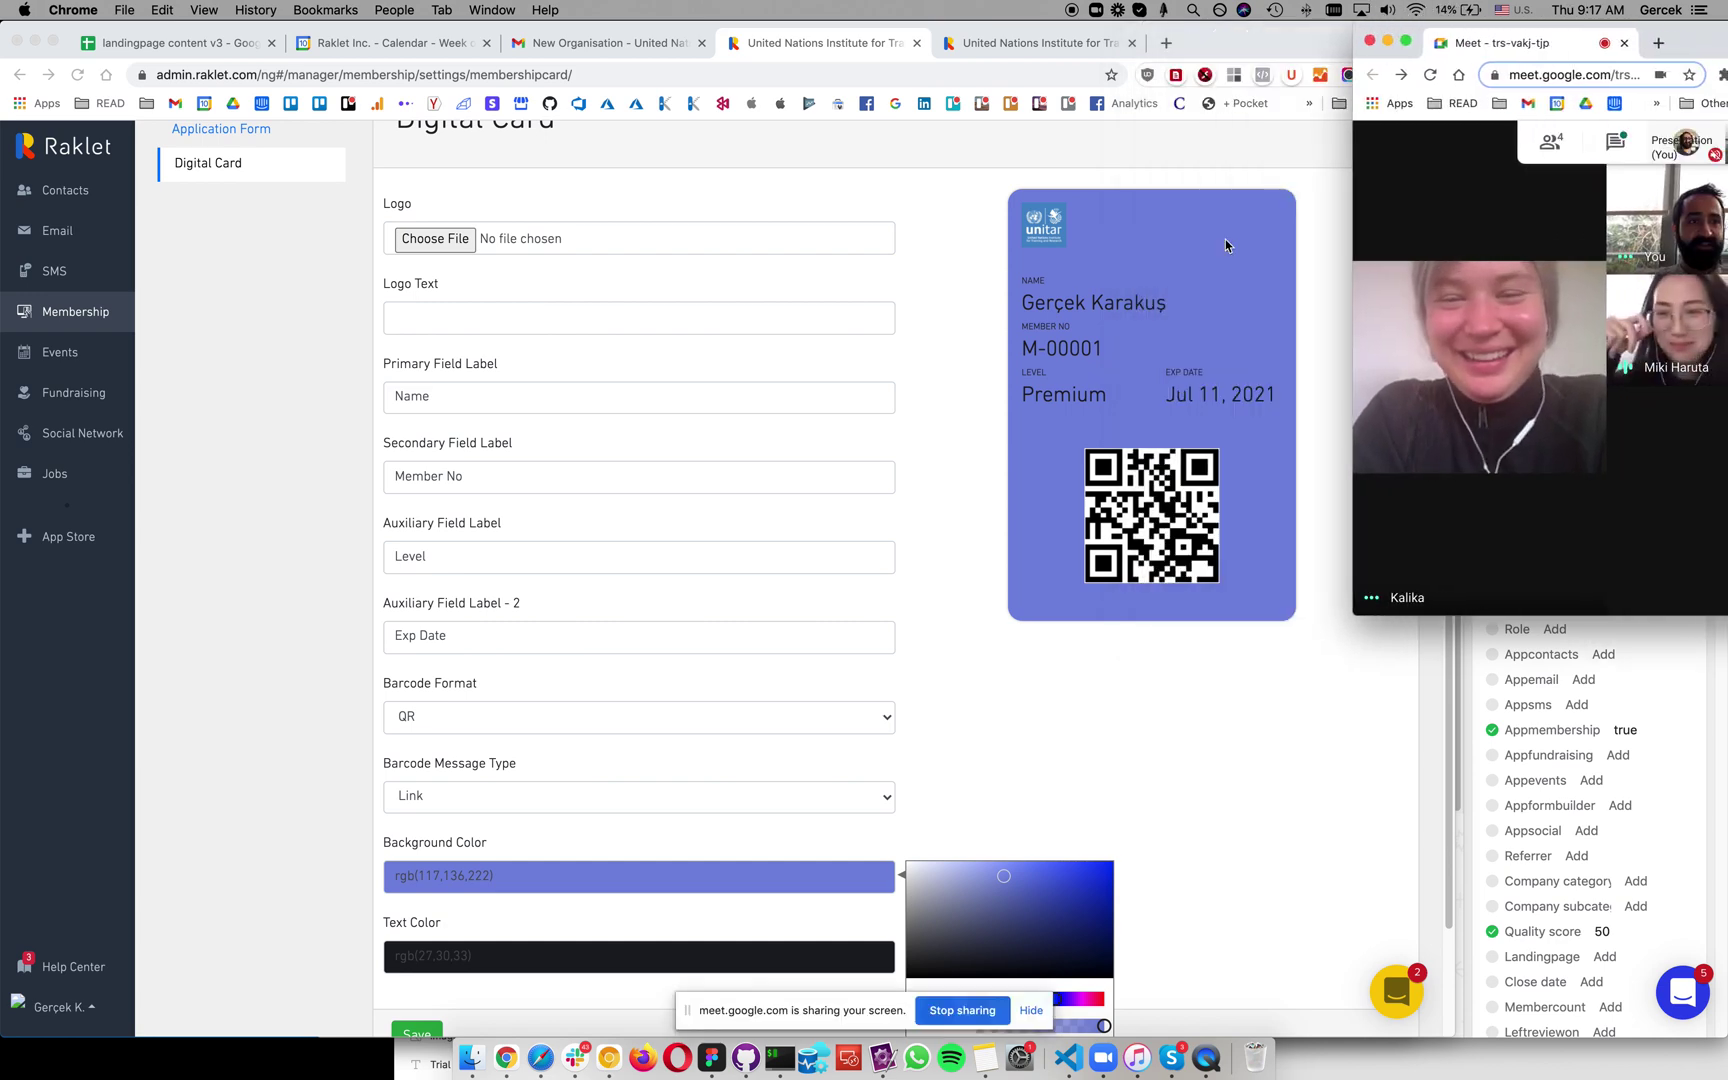
Step: Return to the digital card settings and set the card's background color to bright blue, rgb(0,160,255)
left_click(1215, 339)
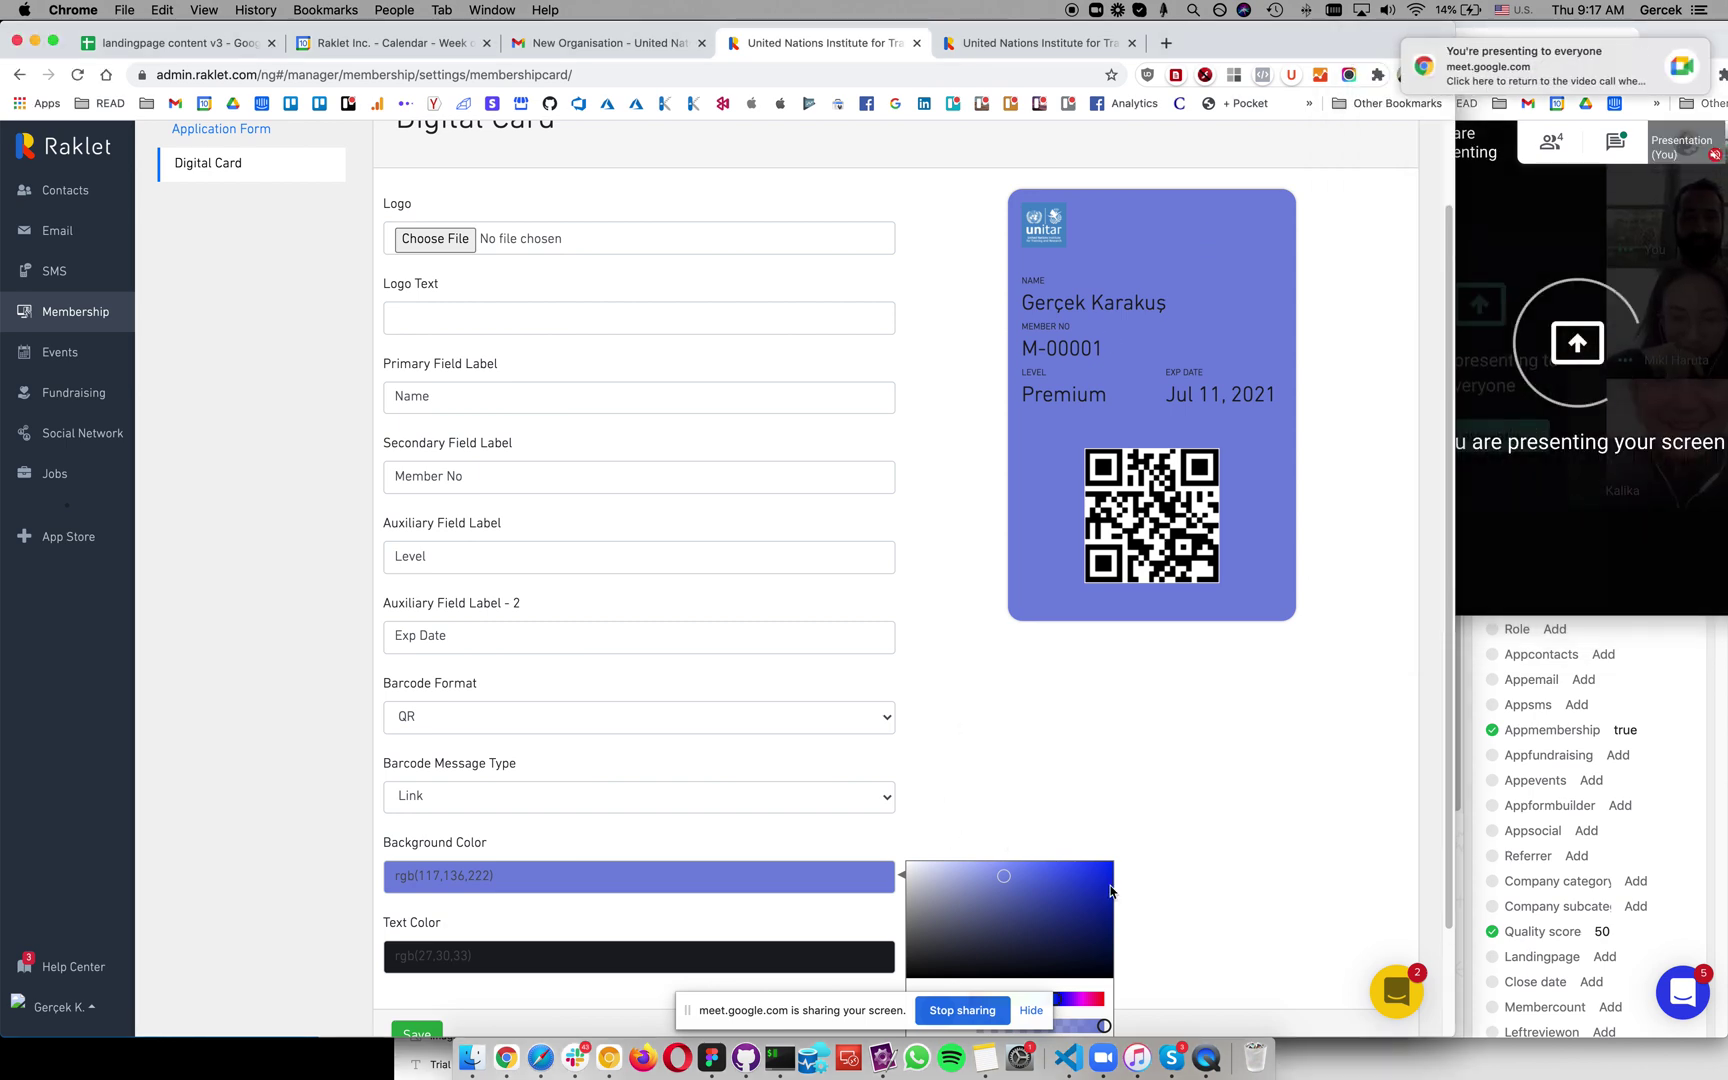
scroll(1003, 840, "down", 1)
left_click(1073, 865)
left_click(1100, 824)
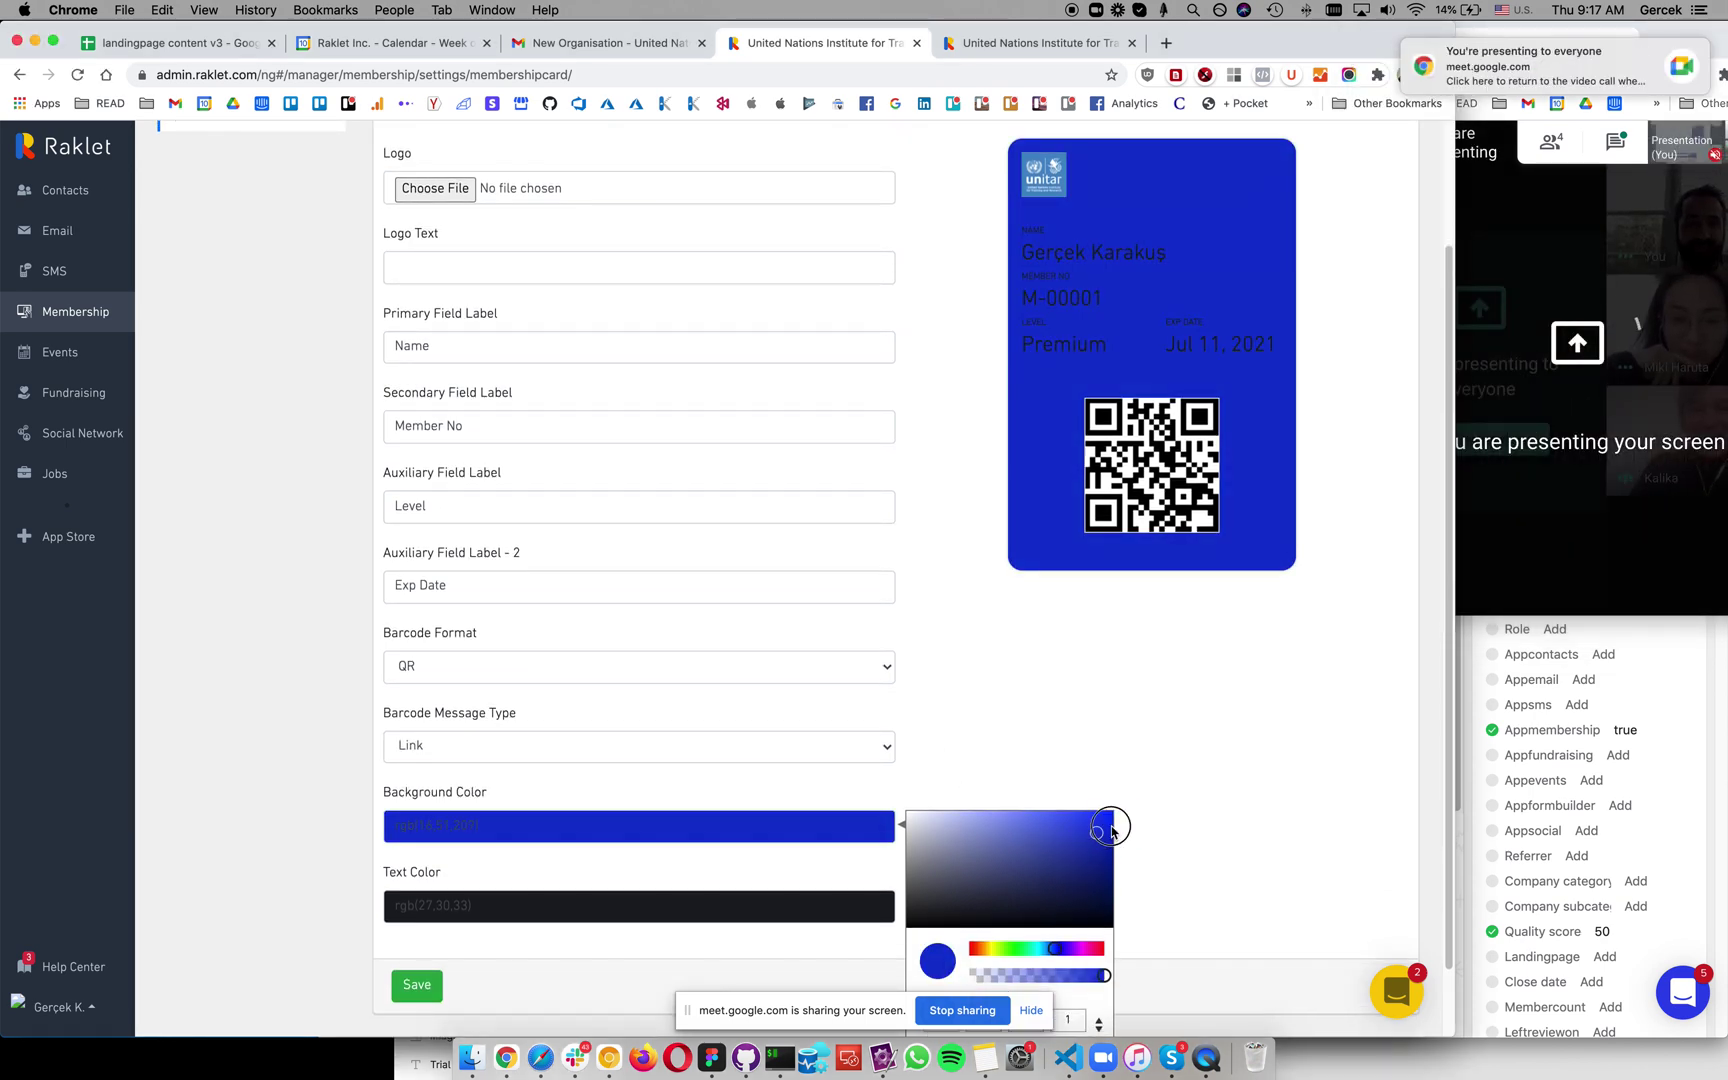
scroll(1088, 833, "down", 2)
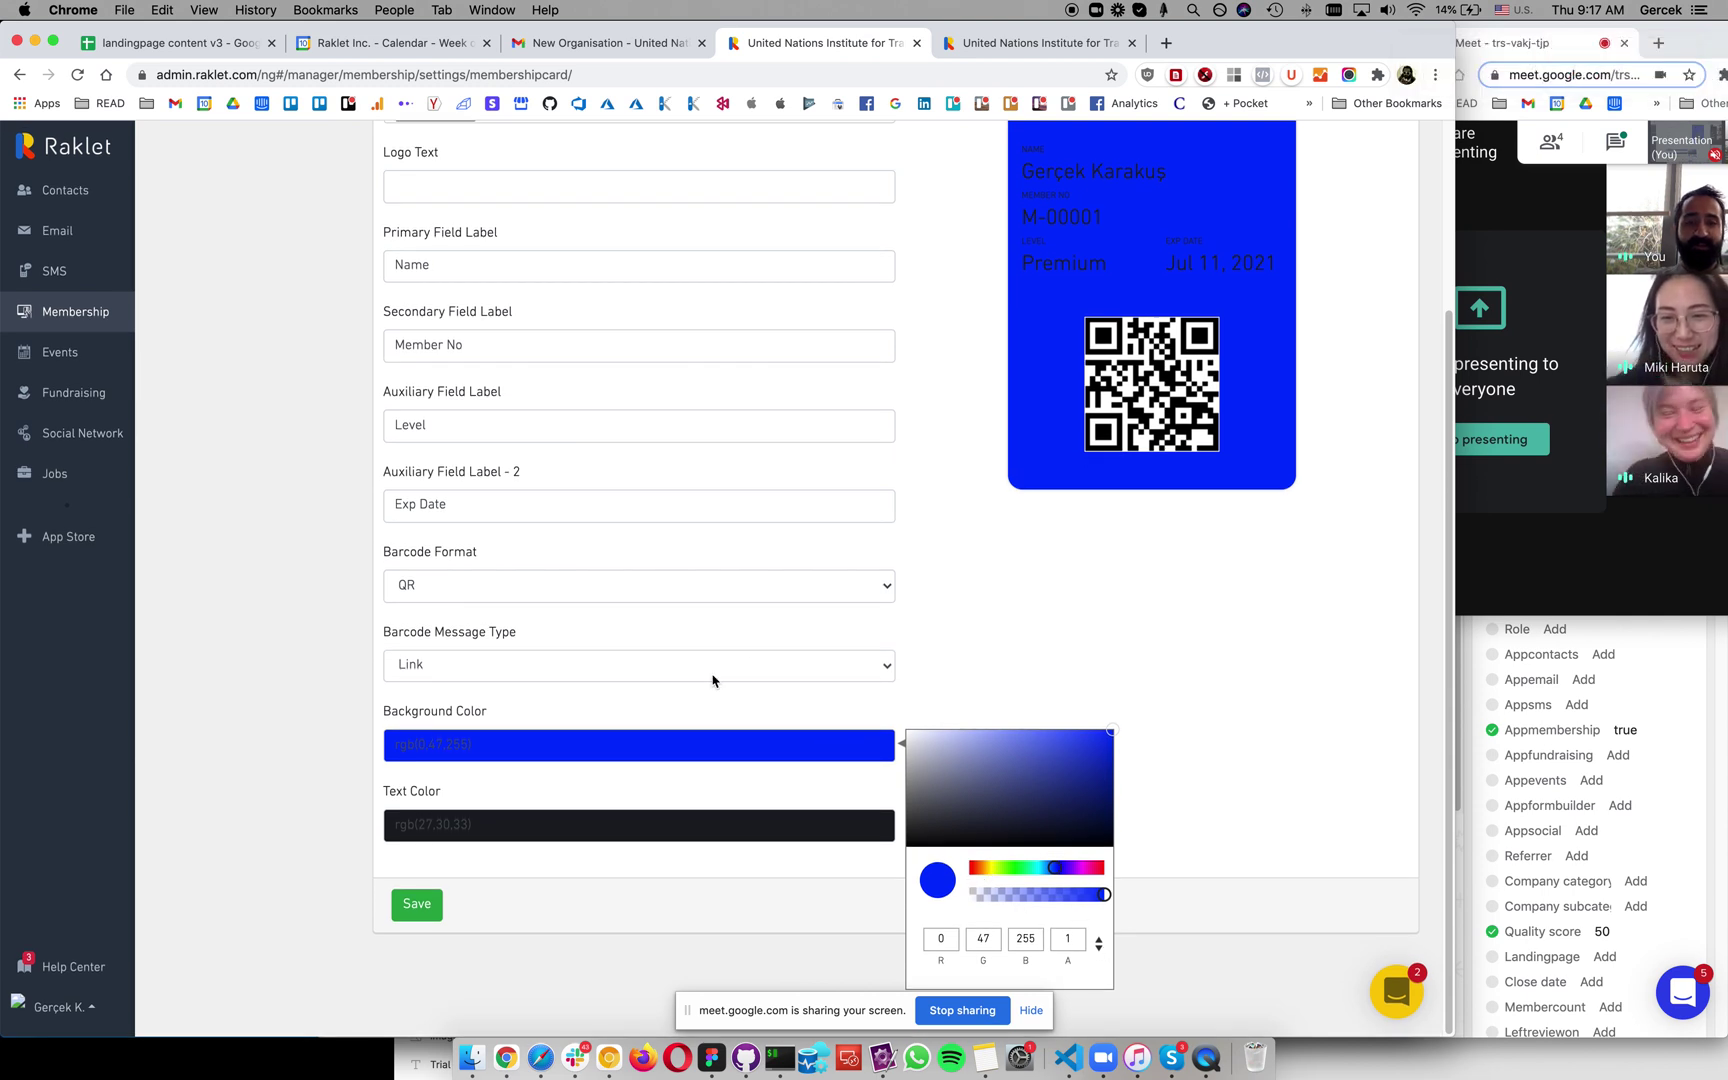
left_click_drag(1060, 873, 1045, 868)
scroll(1047, 720, "up", 5)
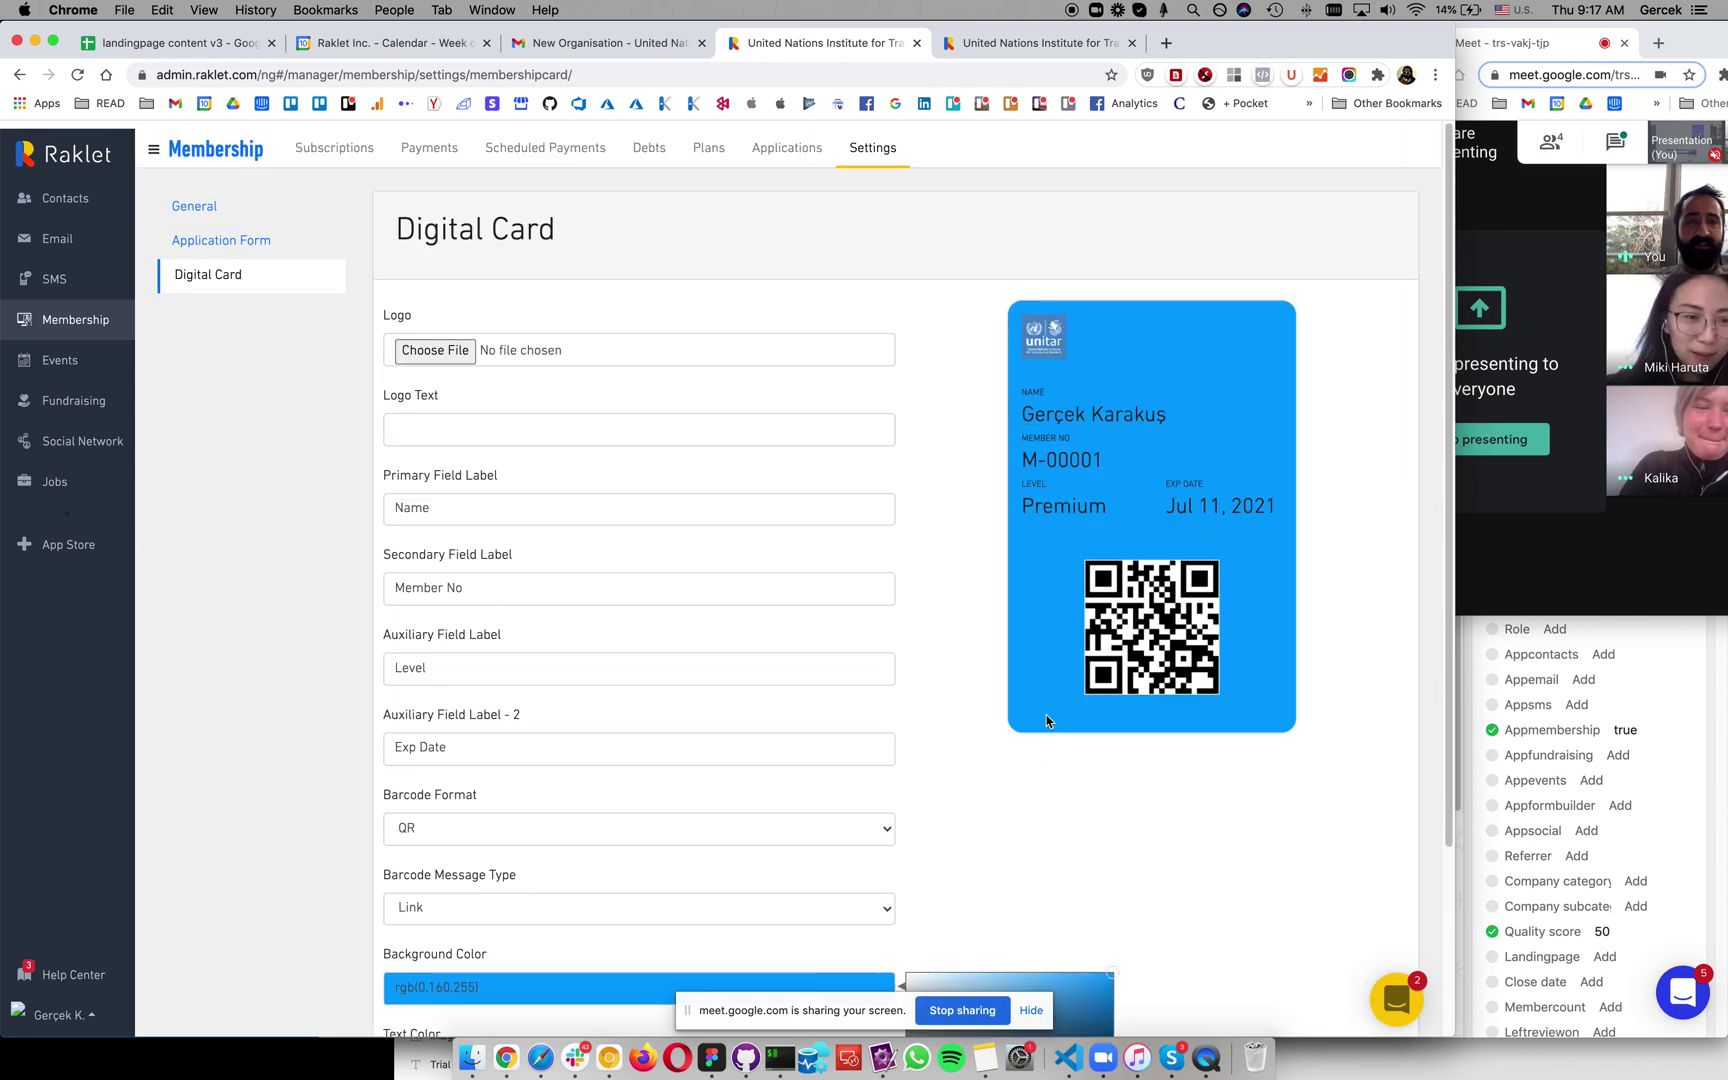
left_click(943, 704)
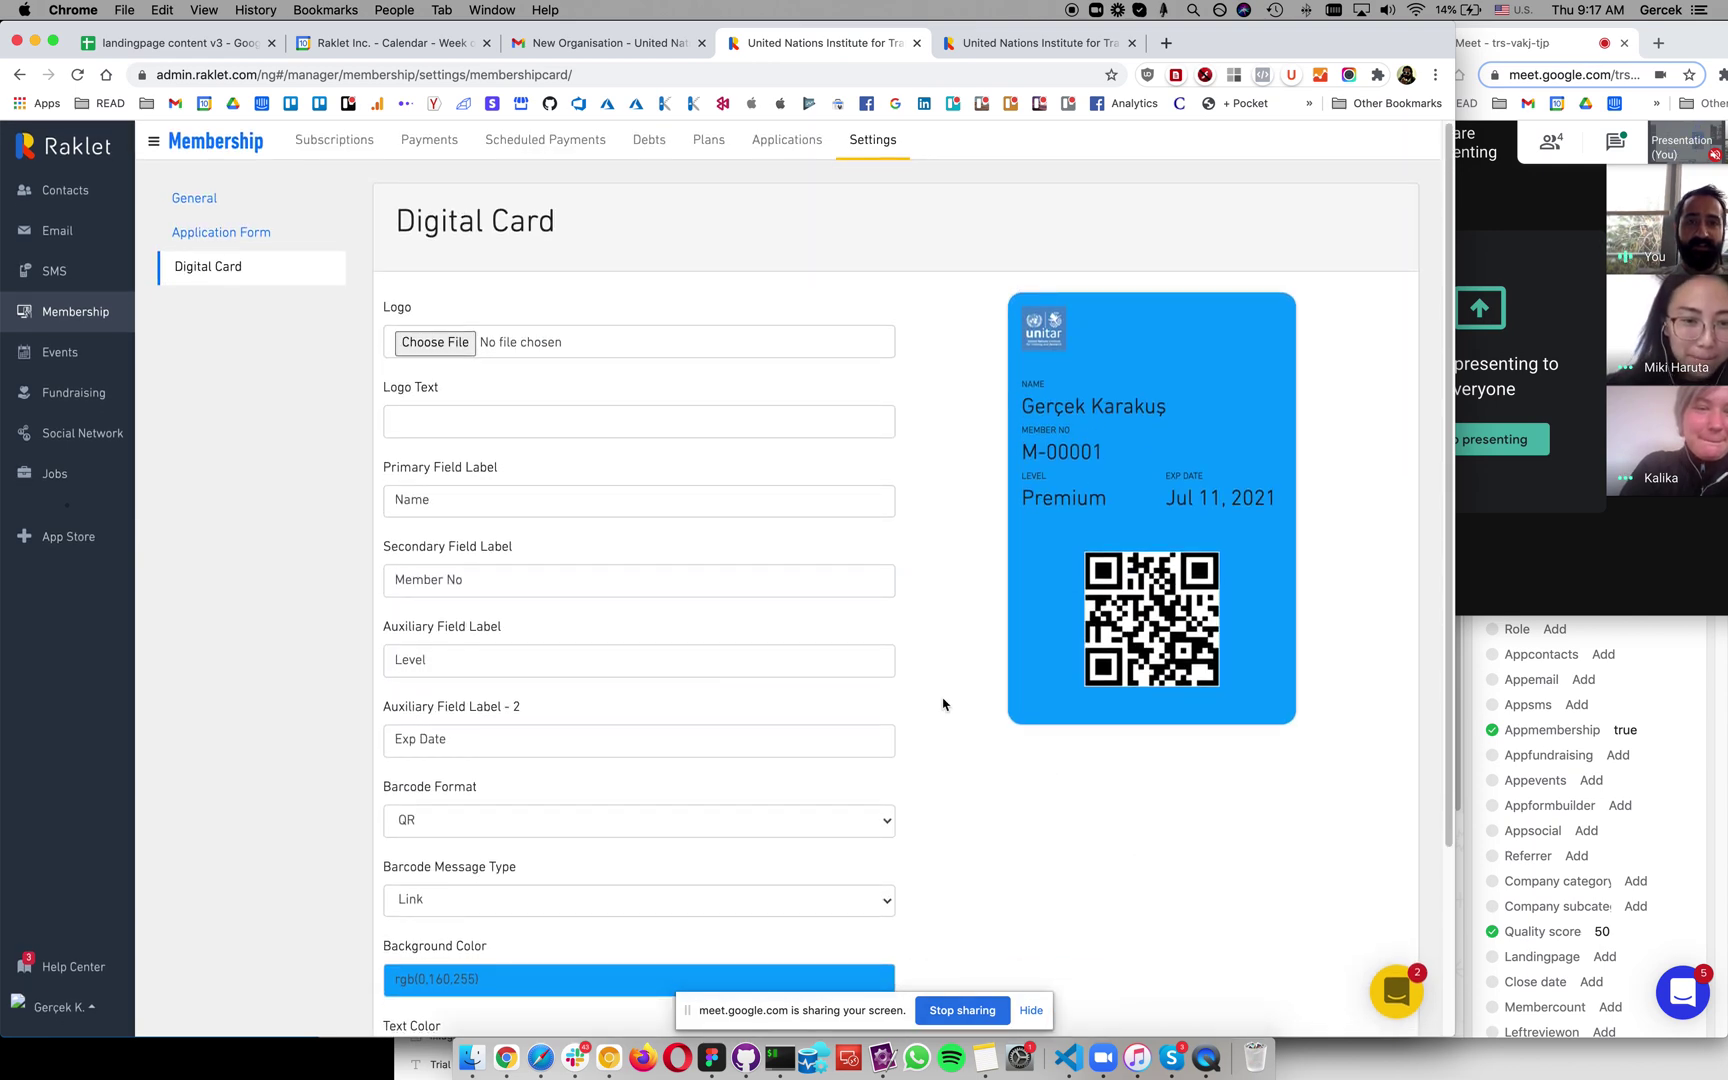
Step: Set the digital card's text color to near-white, about rgb(249,249,249), and save the card settings
scroll(714, 884, "down", 3)
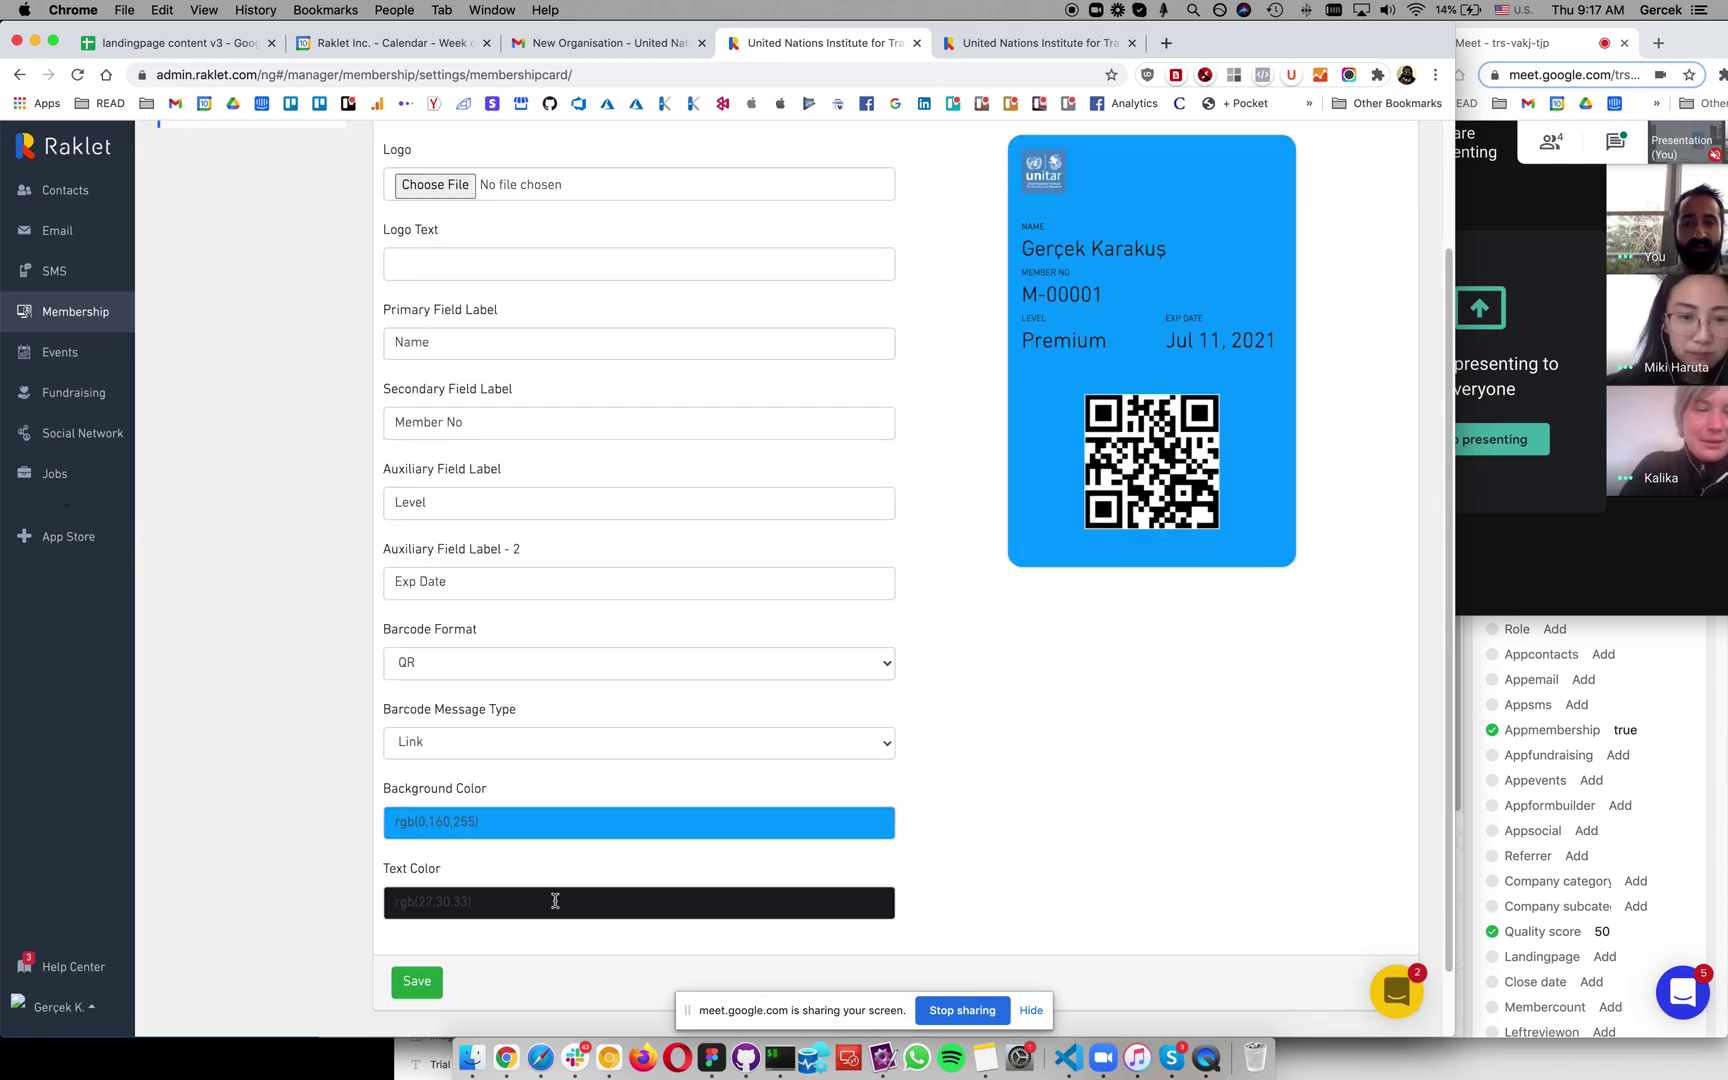
left_click(556, 897)
mouse_move(998, 912)
left_mouse_down()
mouse_move(1084, 891)
mouse_move(1130, 904)
mouse_move(852, 885)
mouse_move(895, 899)
left_mouse_up()
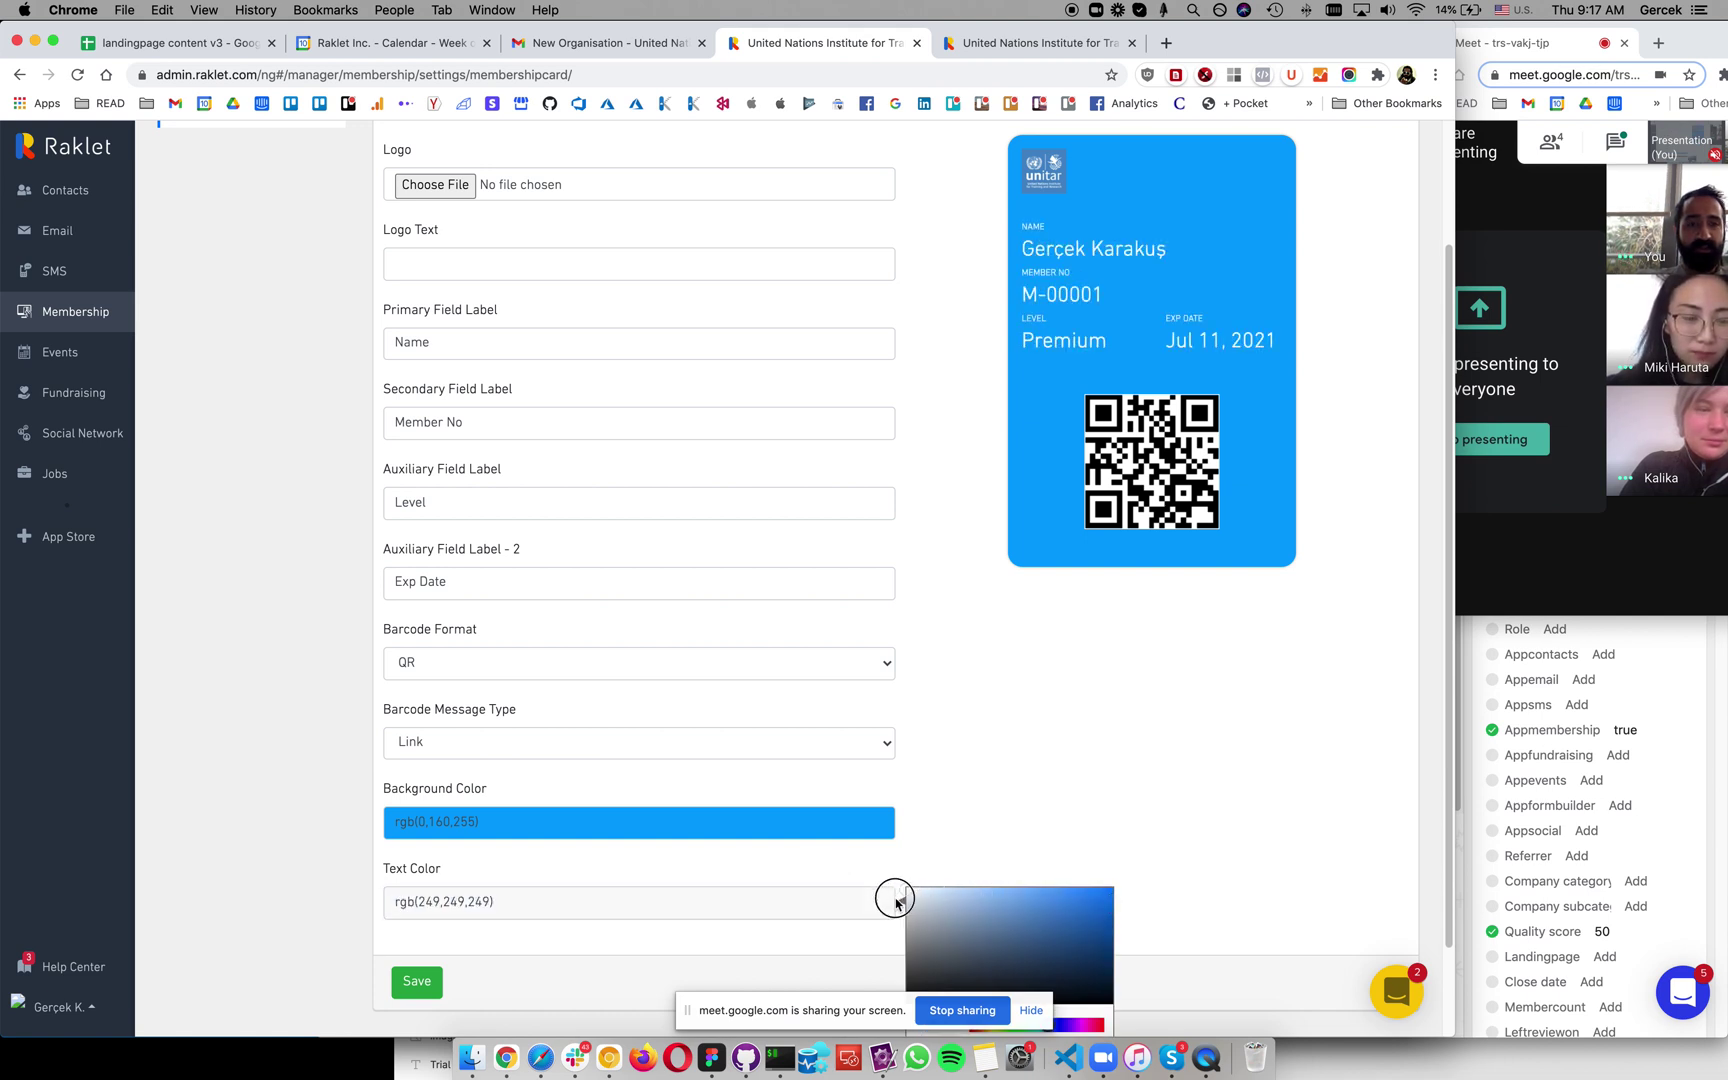
left_click(999, 768)
left_click(410, 985)
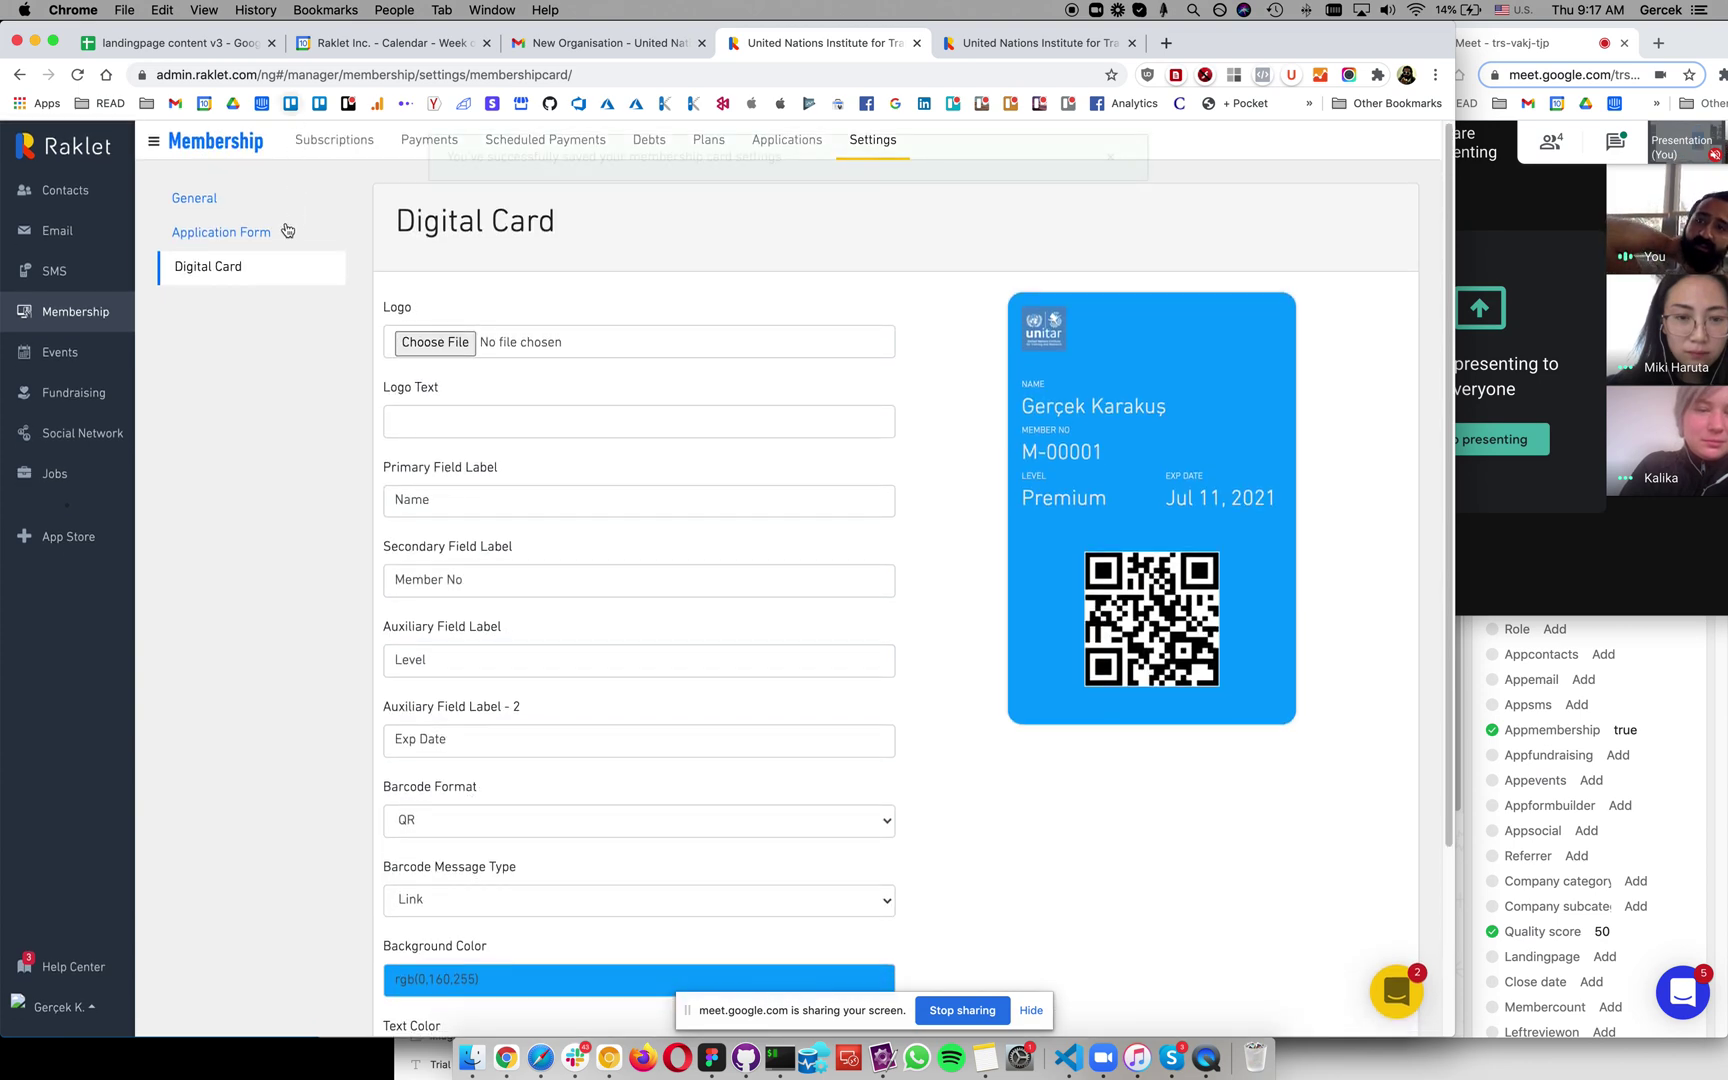
Step: View the membership application form settings and return to the contact list
left_click(284, 233)
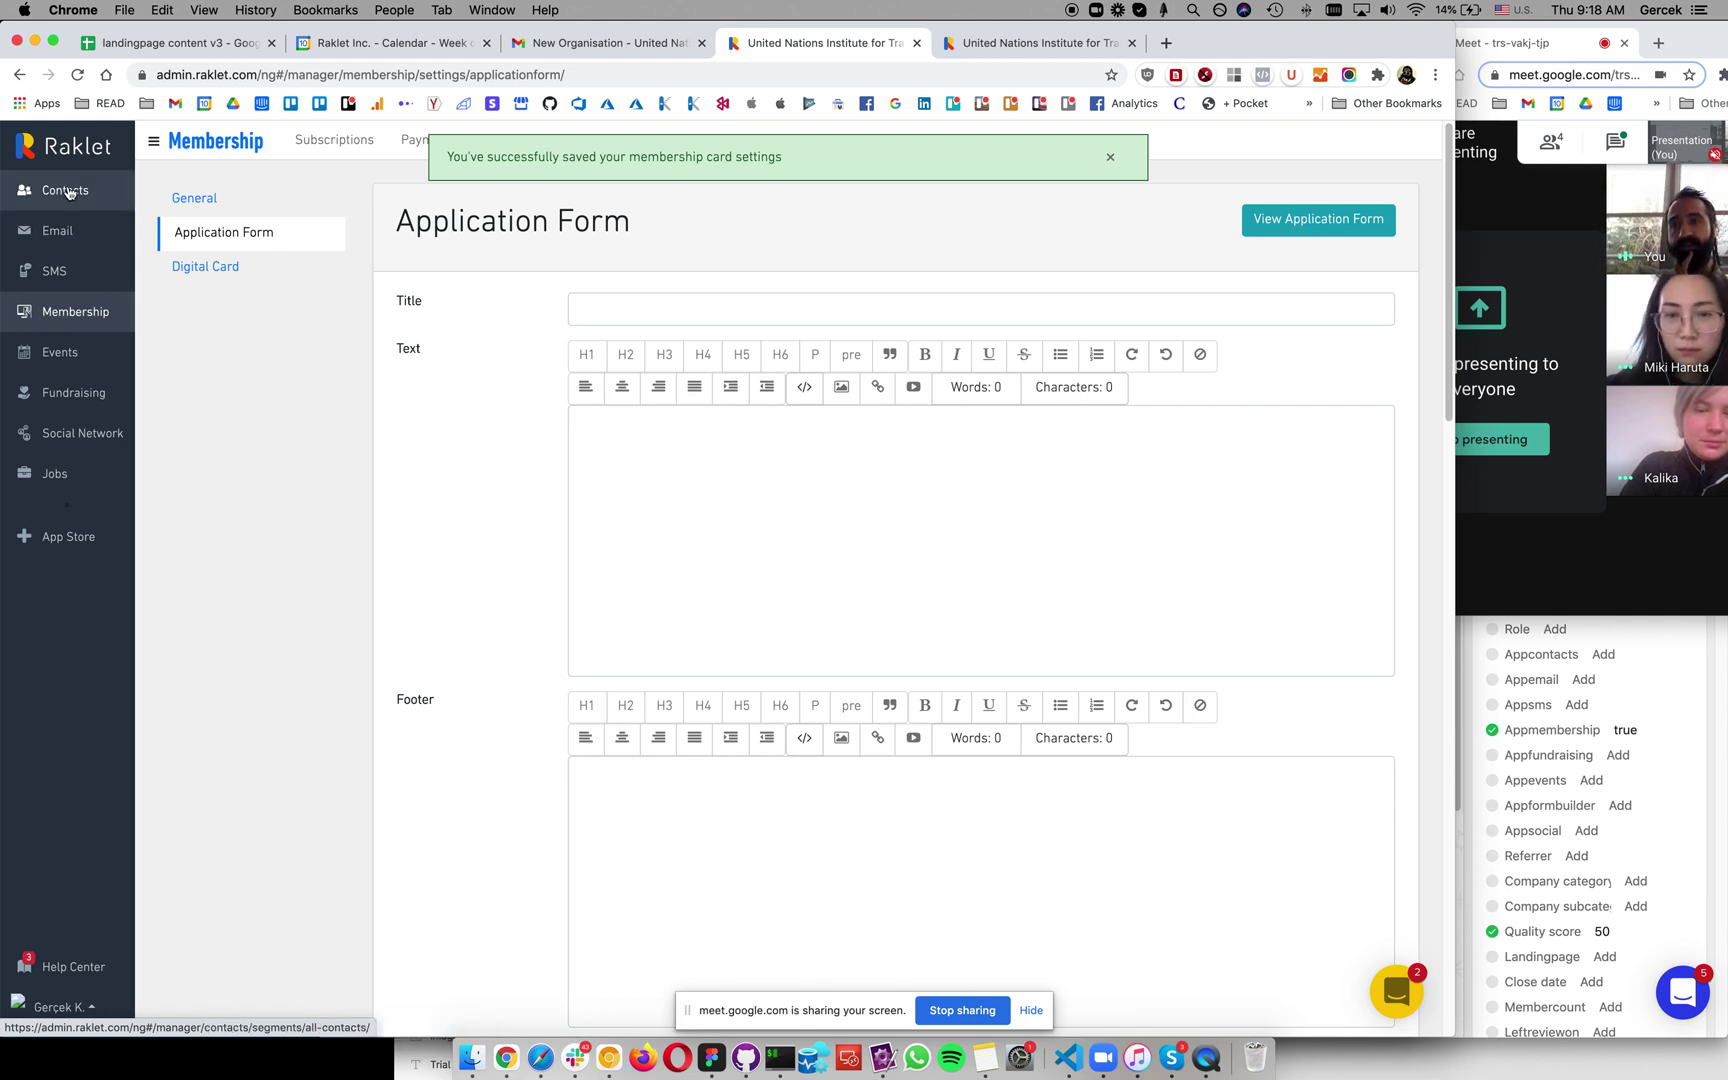
left_click(66, 190)
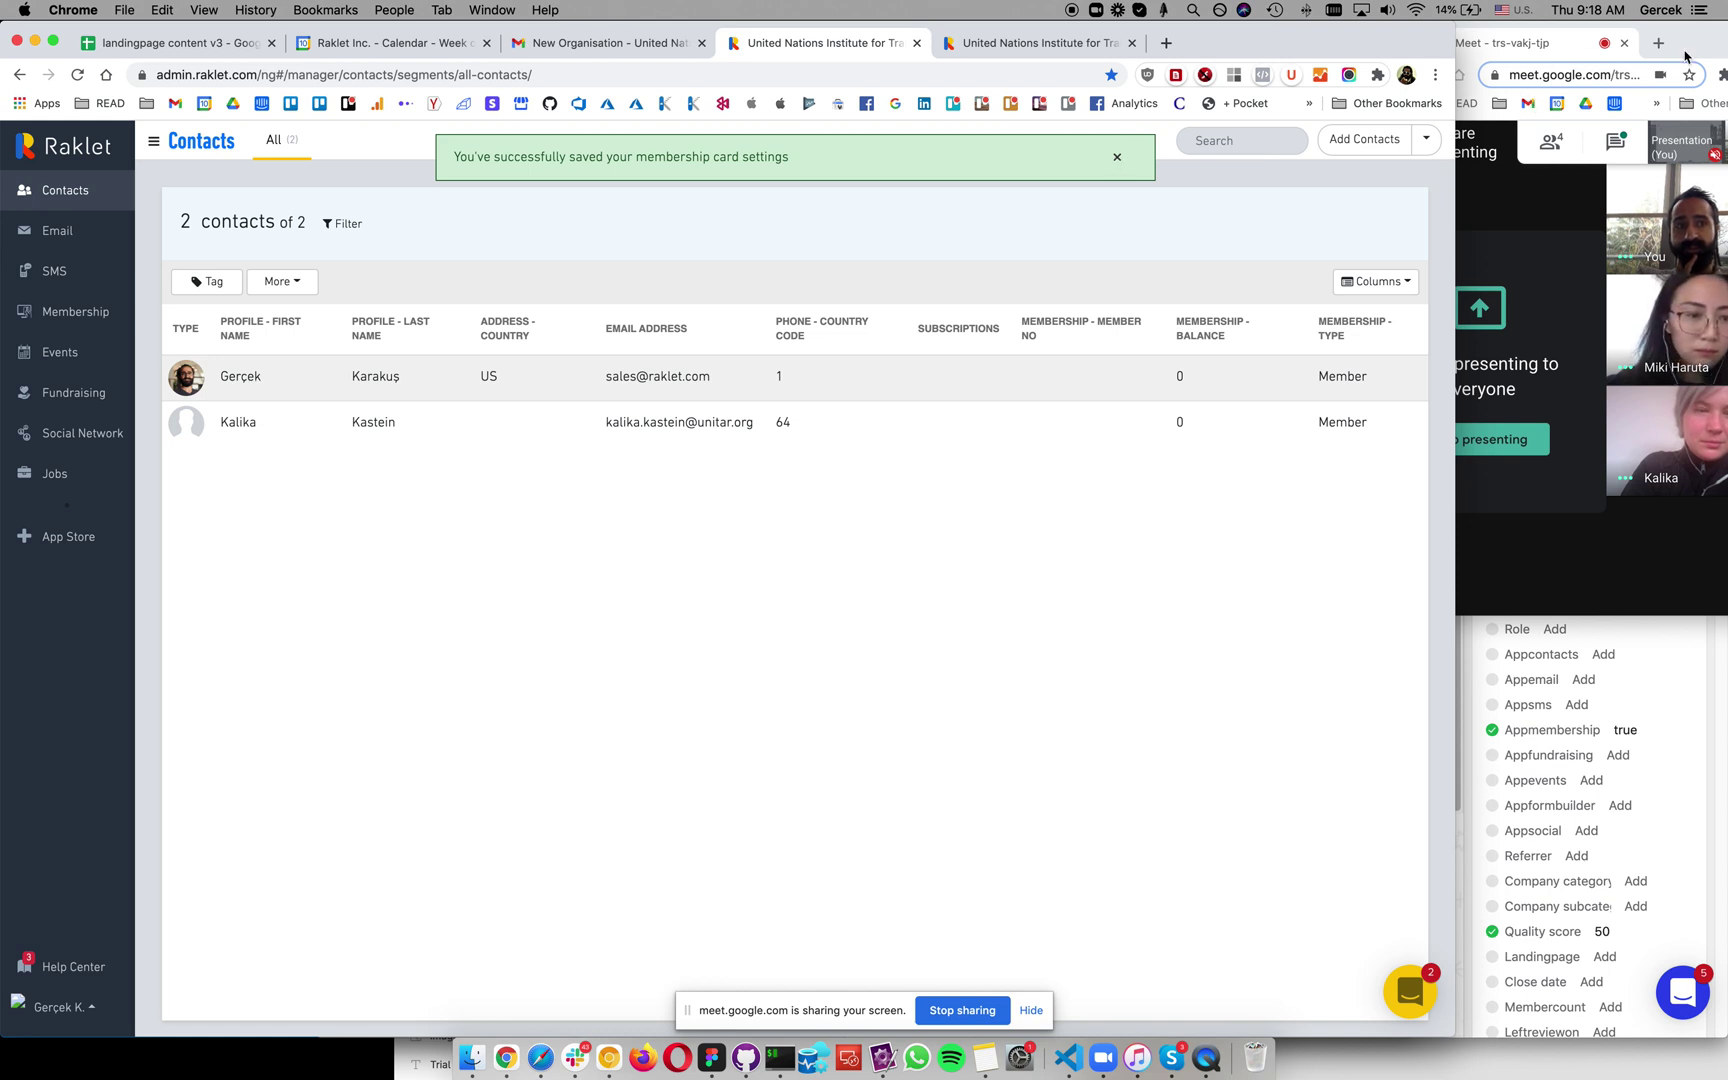
Step: Move the Google Meet window further into view, dismiss the card settings notice, and highlight the contact count above the list
left_click_drag(1686, 56, 1619, 56)
left_click(1117, 157)
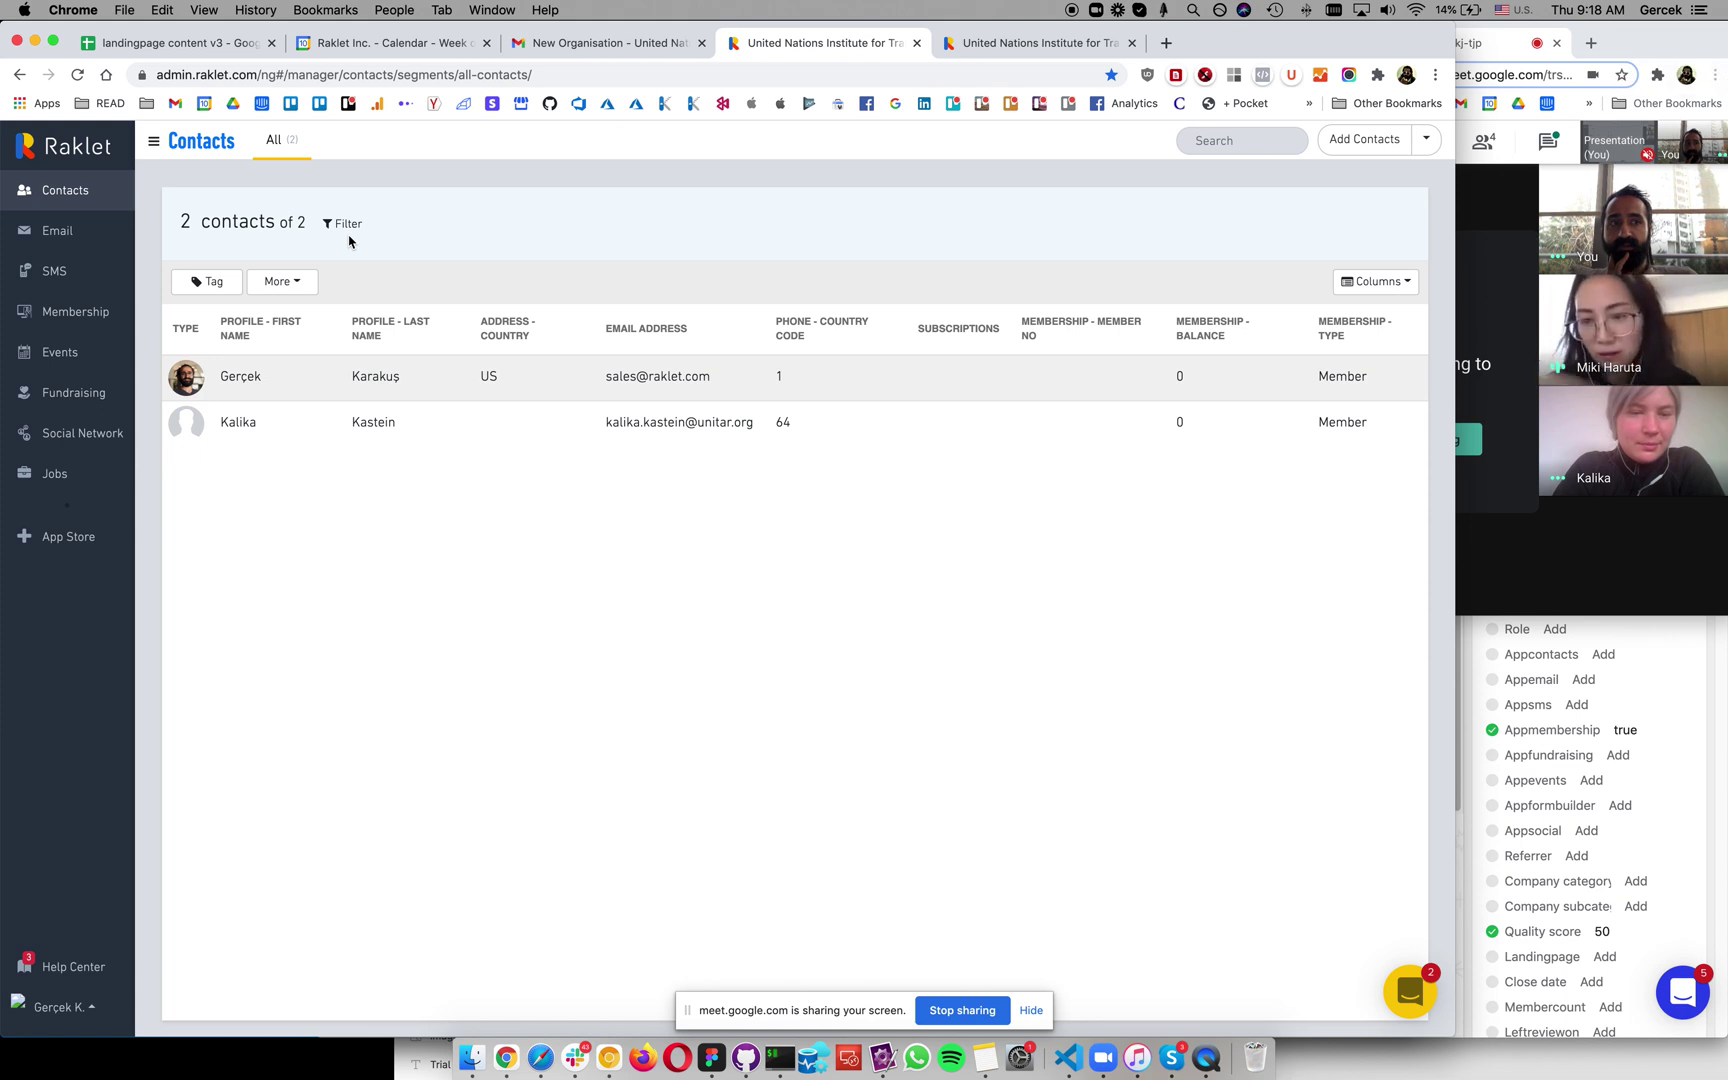
triple_click(244, 224)
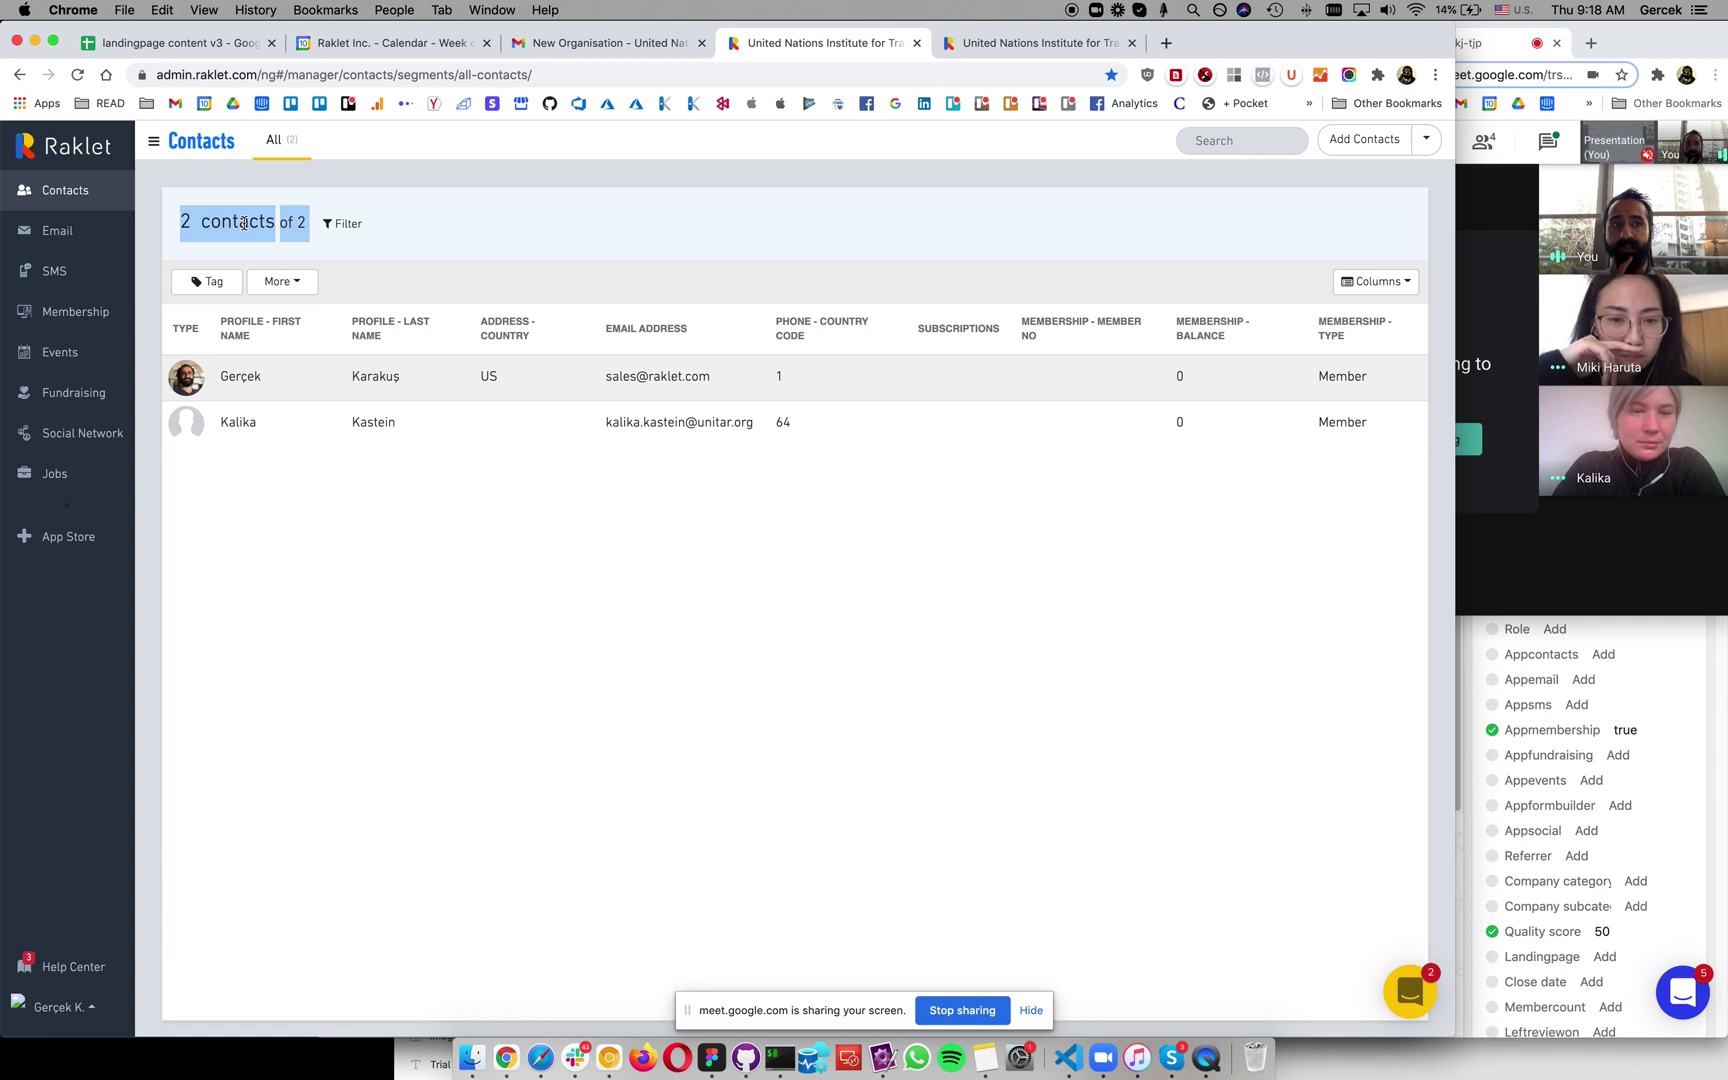
Step: Review the first contact's timeline, membership, donations and settings sections, and return to the contact list
left_click(240, 386)
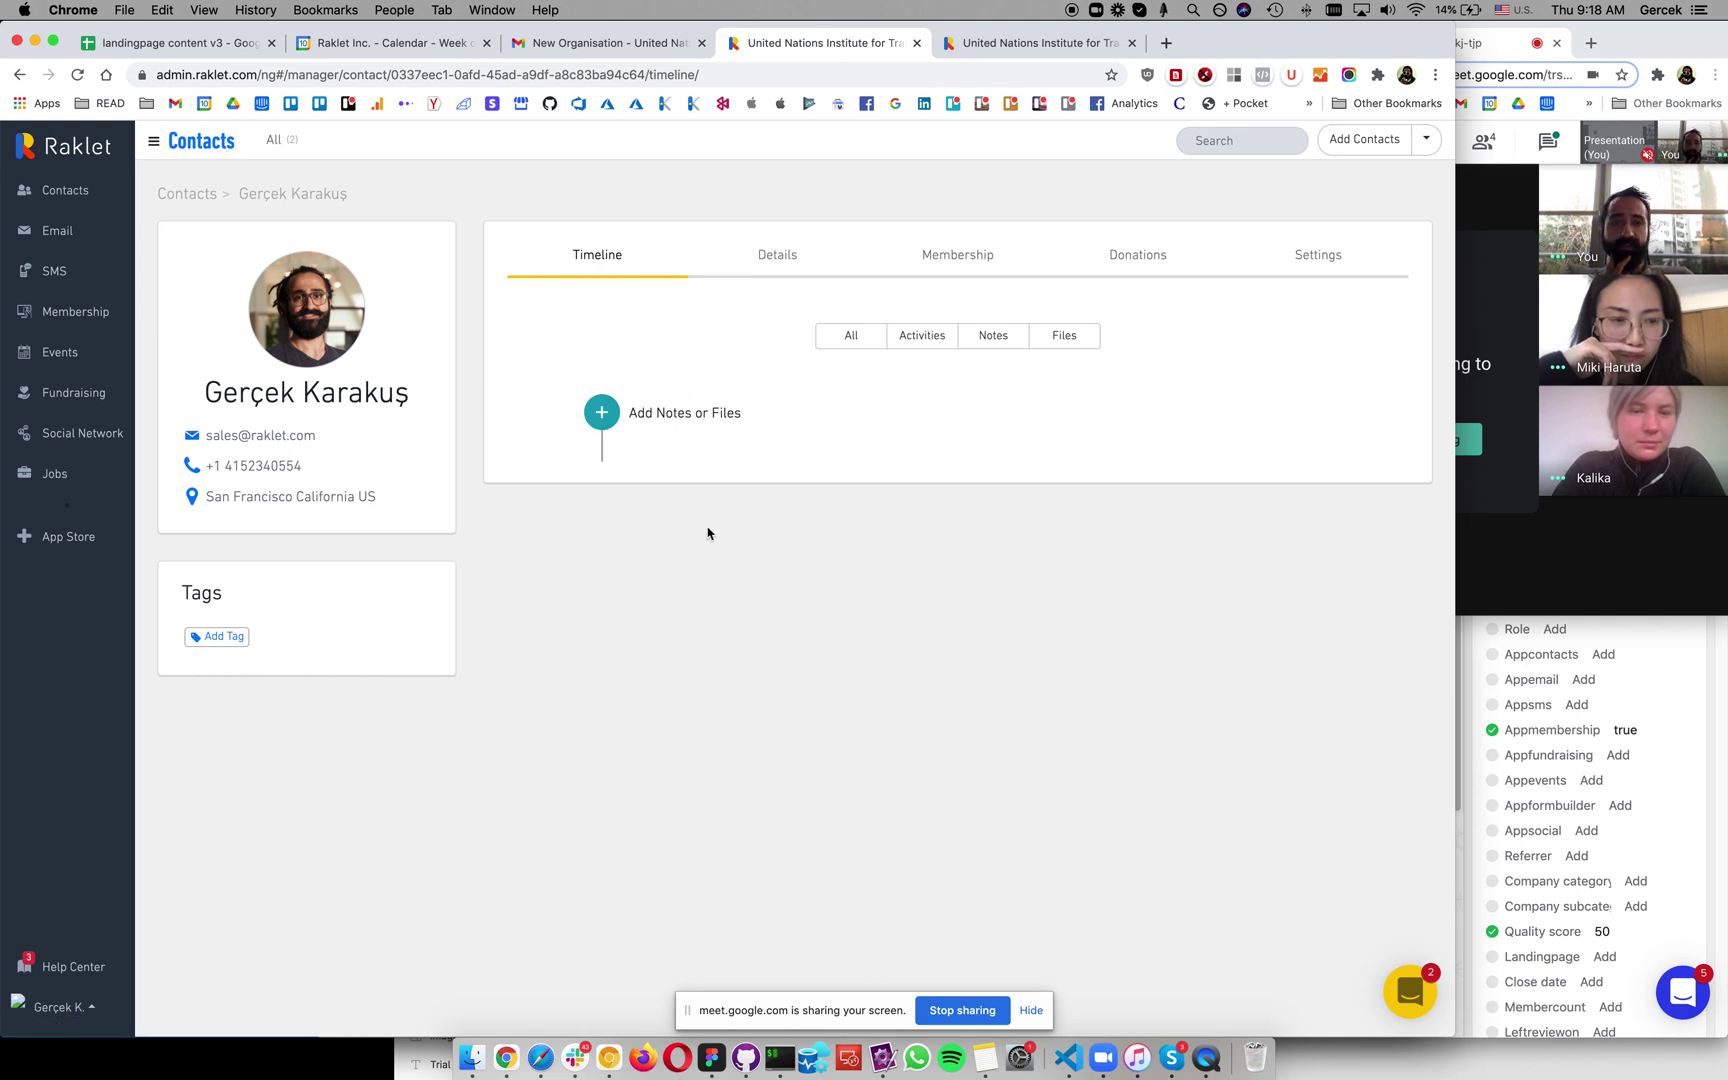
left_click(952, 348)
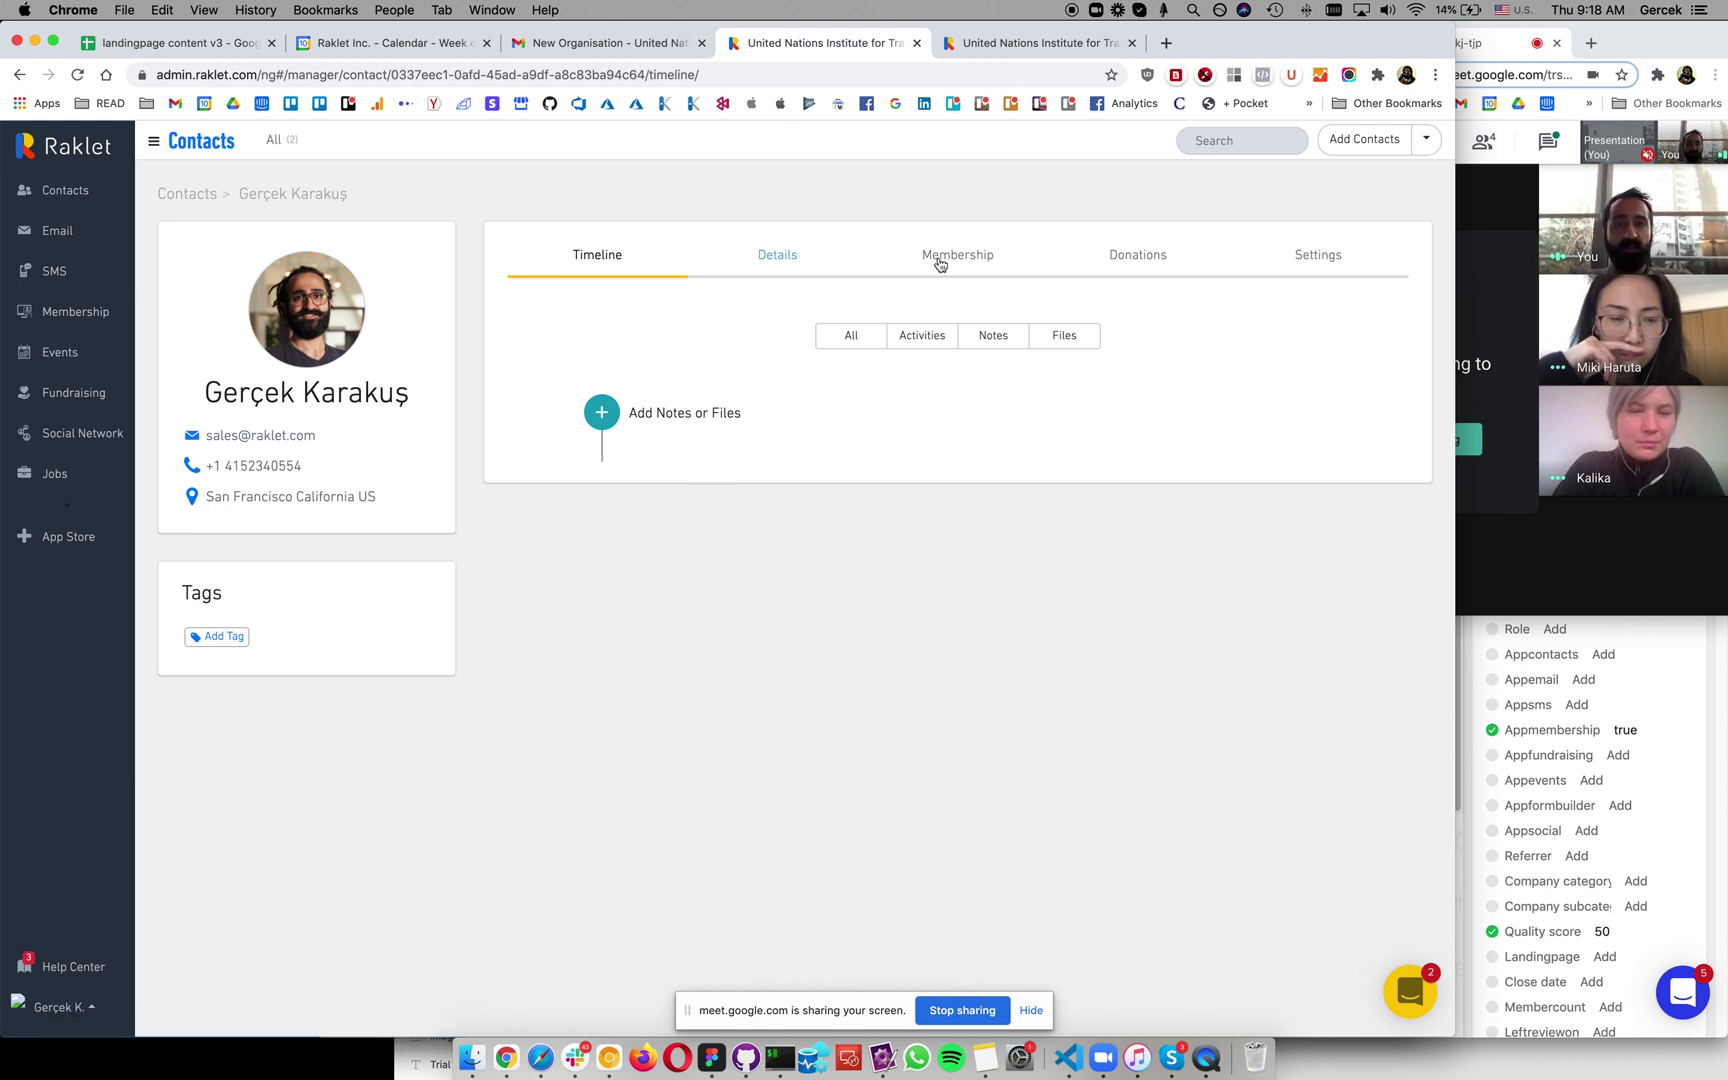
left_click(971, 268)
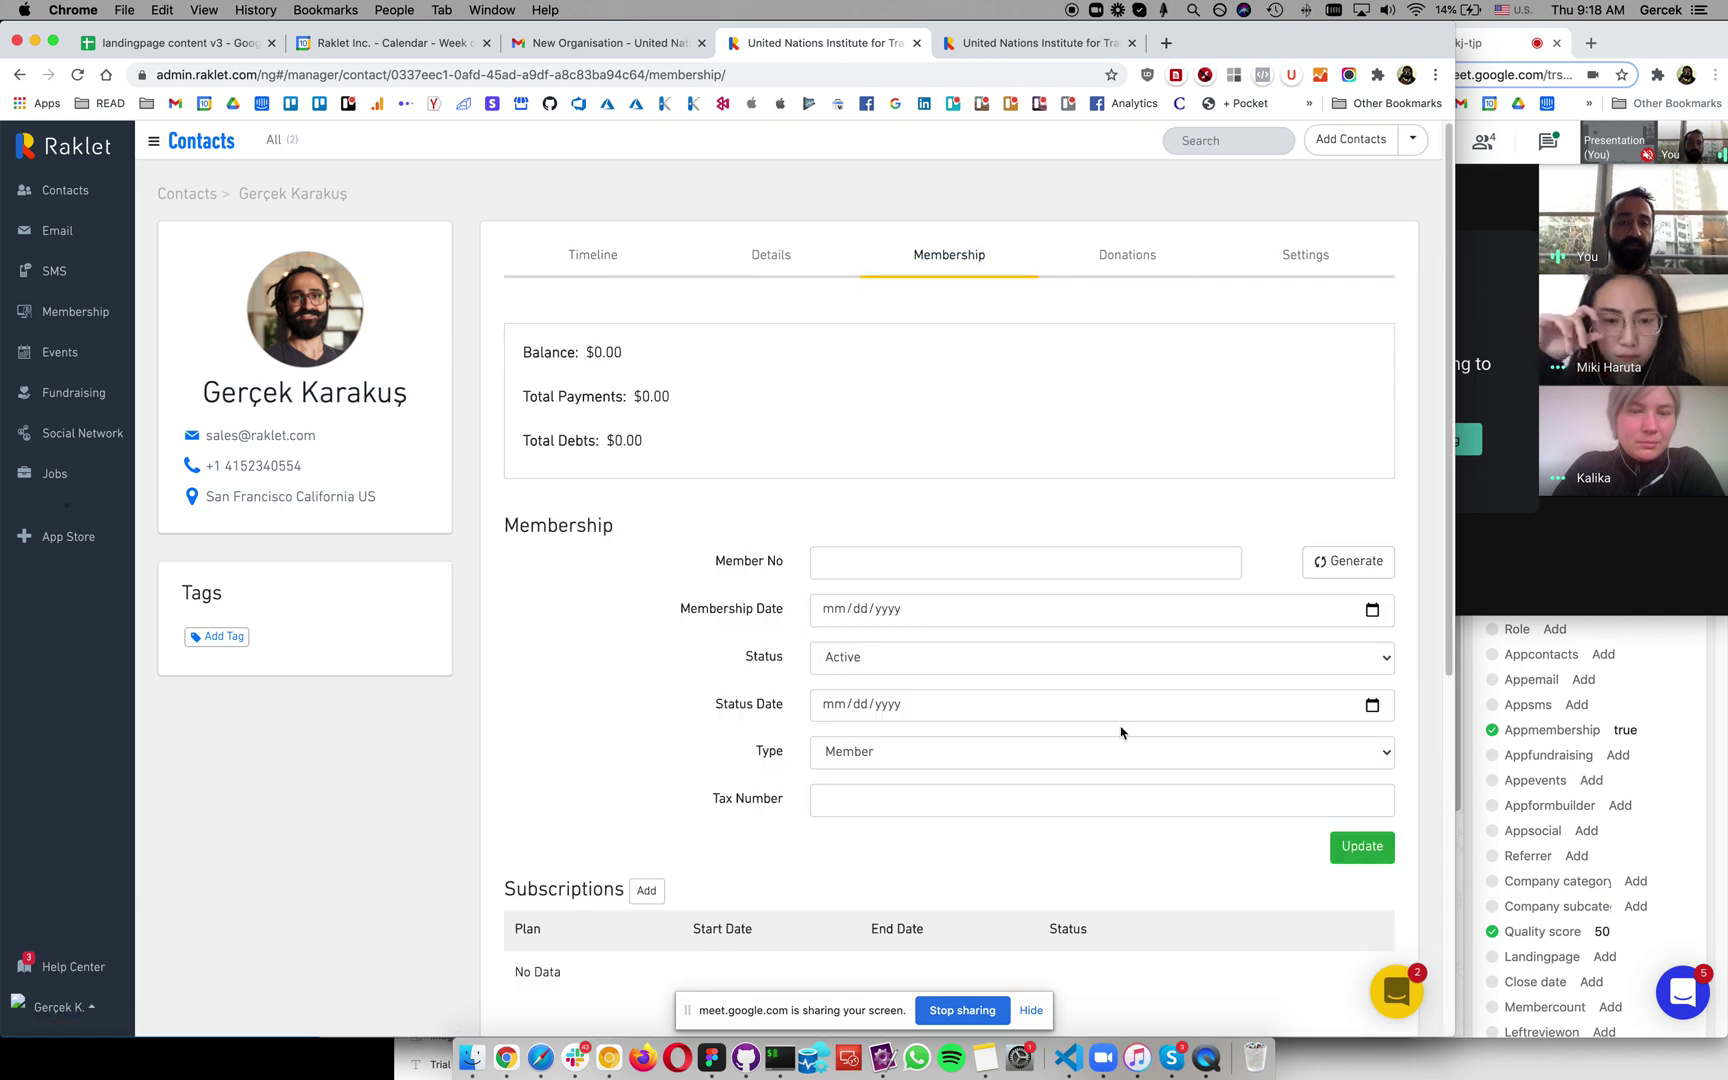
scroll(1120, 732, "down", 6)
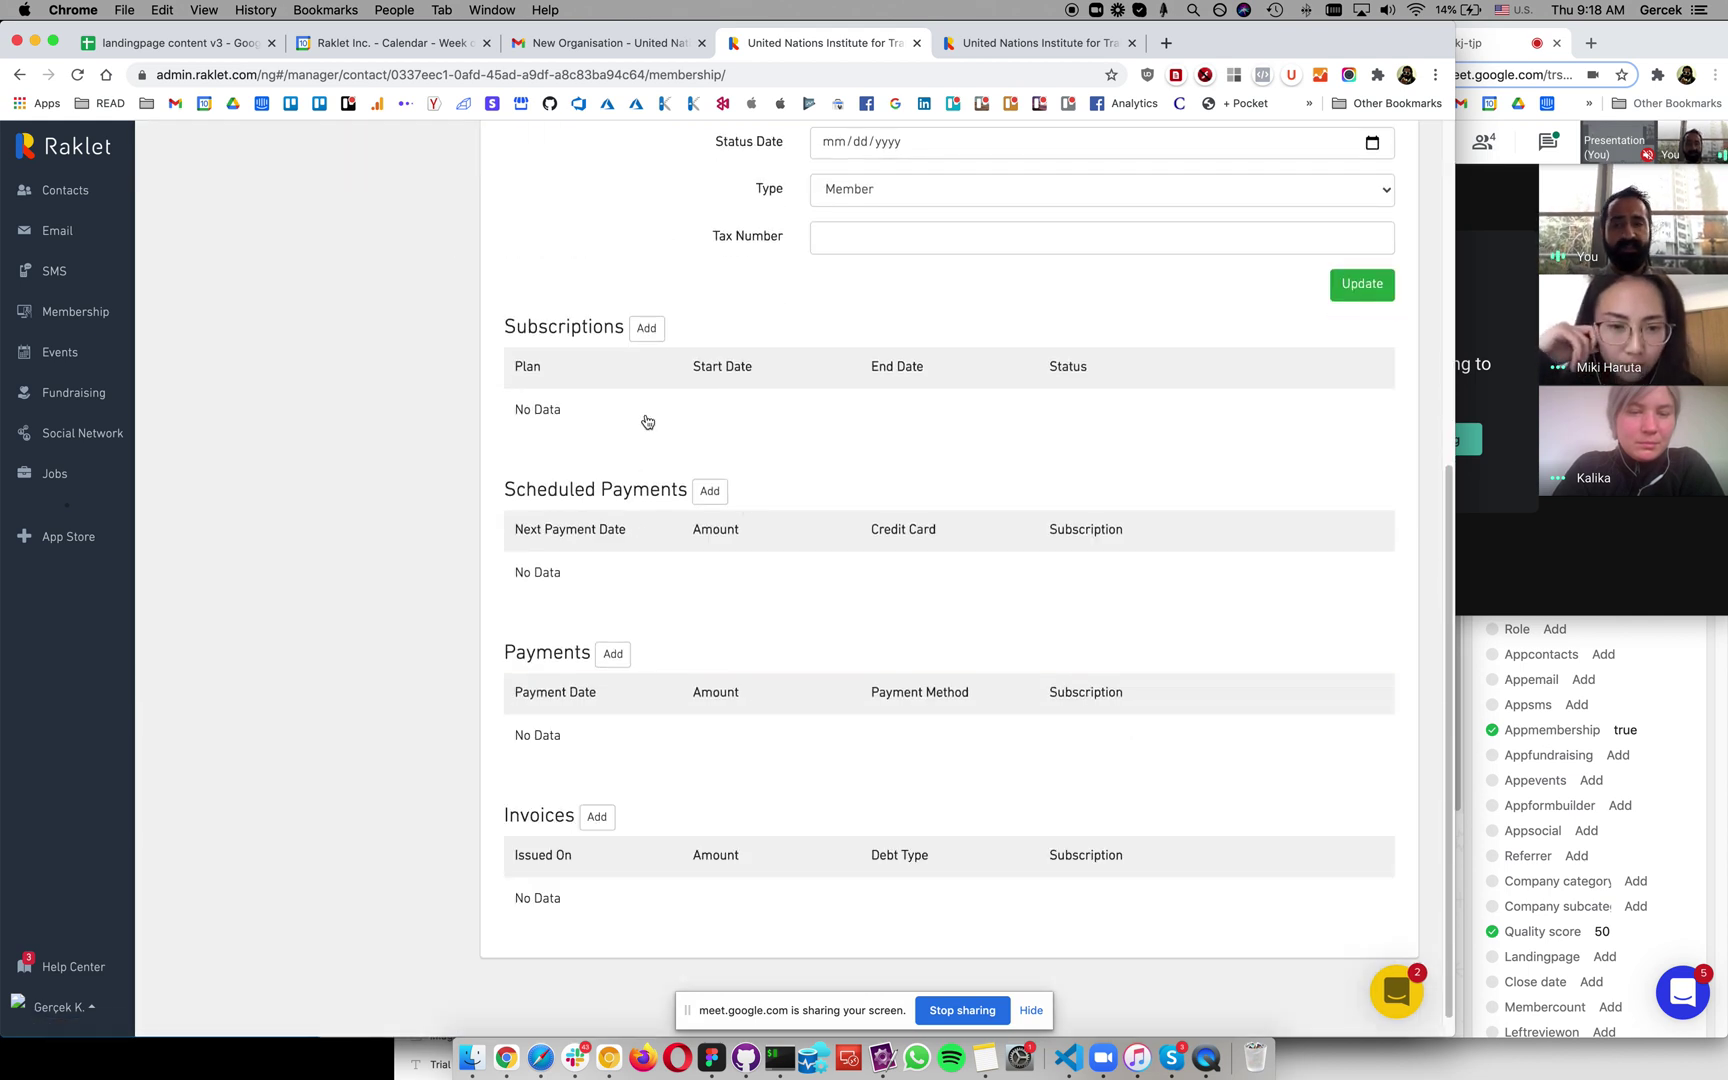
scroll(838, 530, "up", 6)
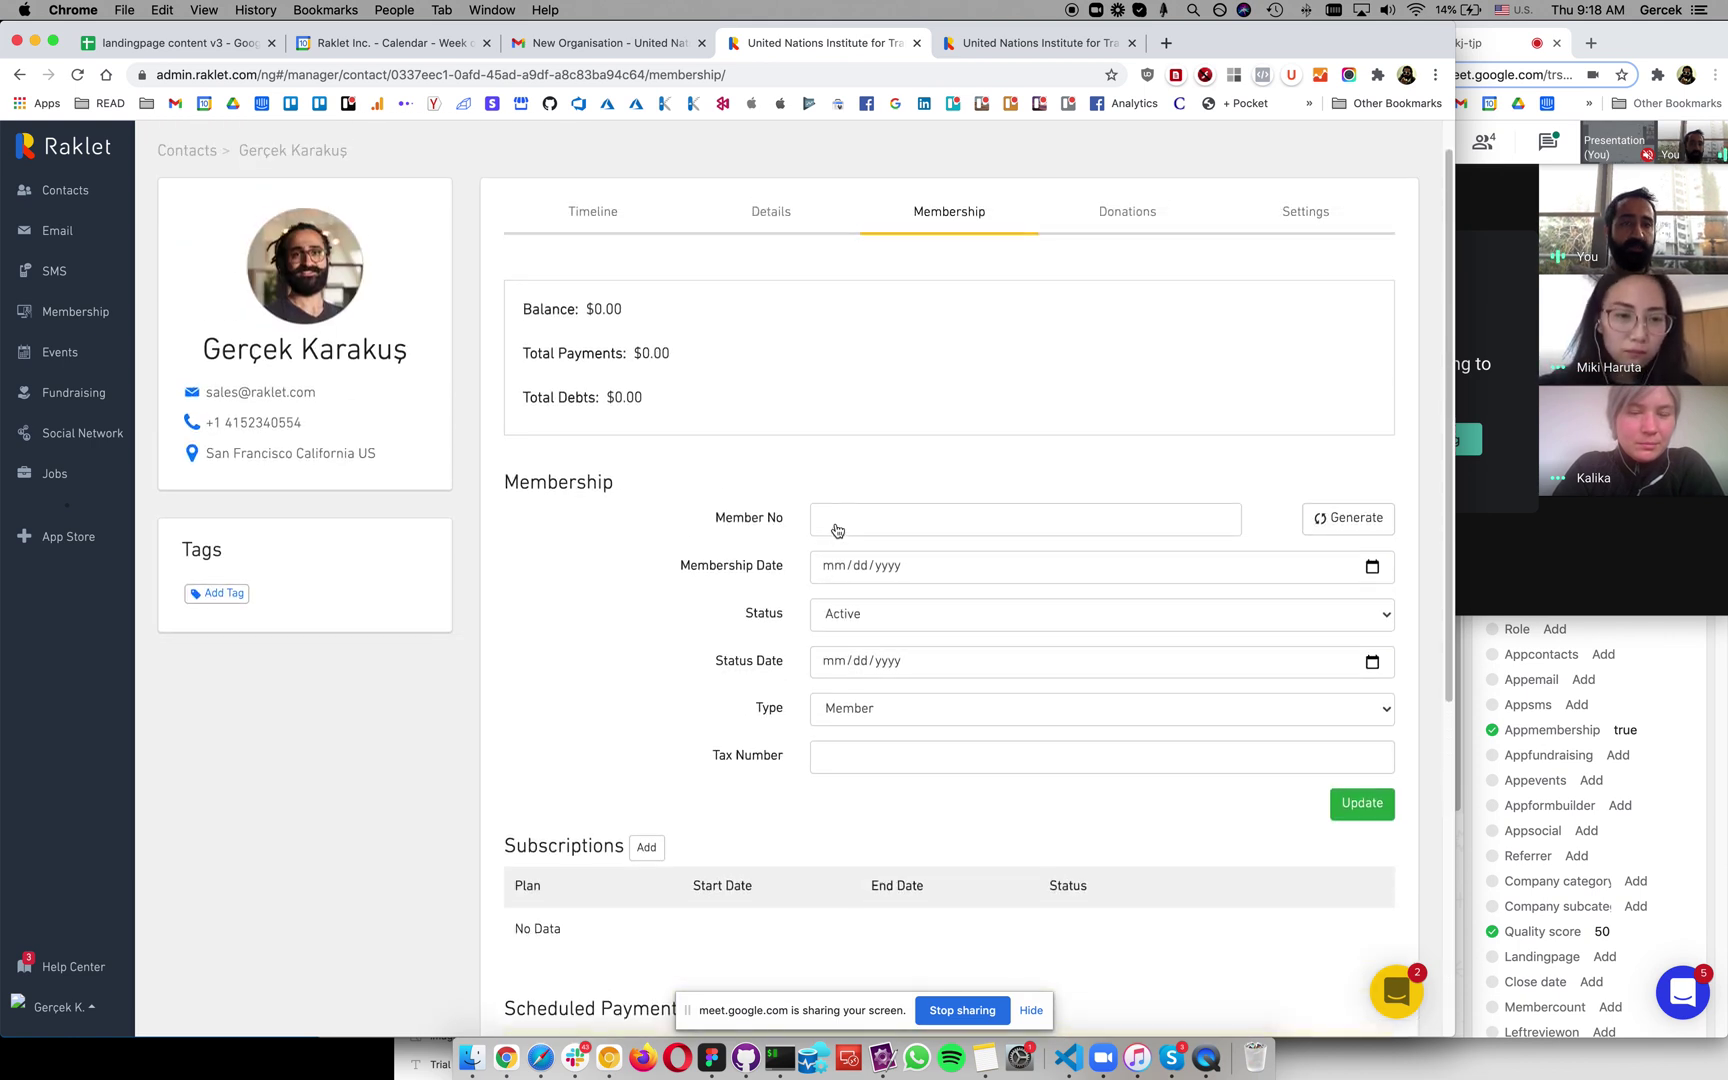
scroll(838, 530, "up", 1)
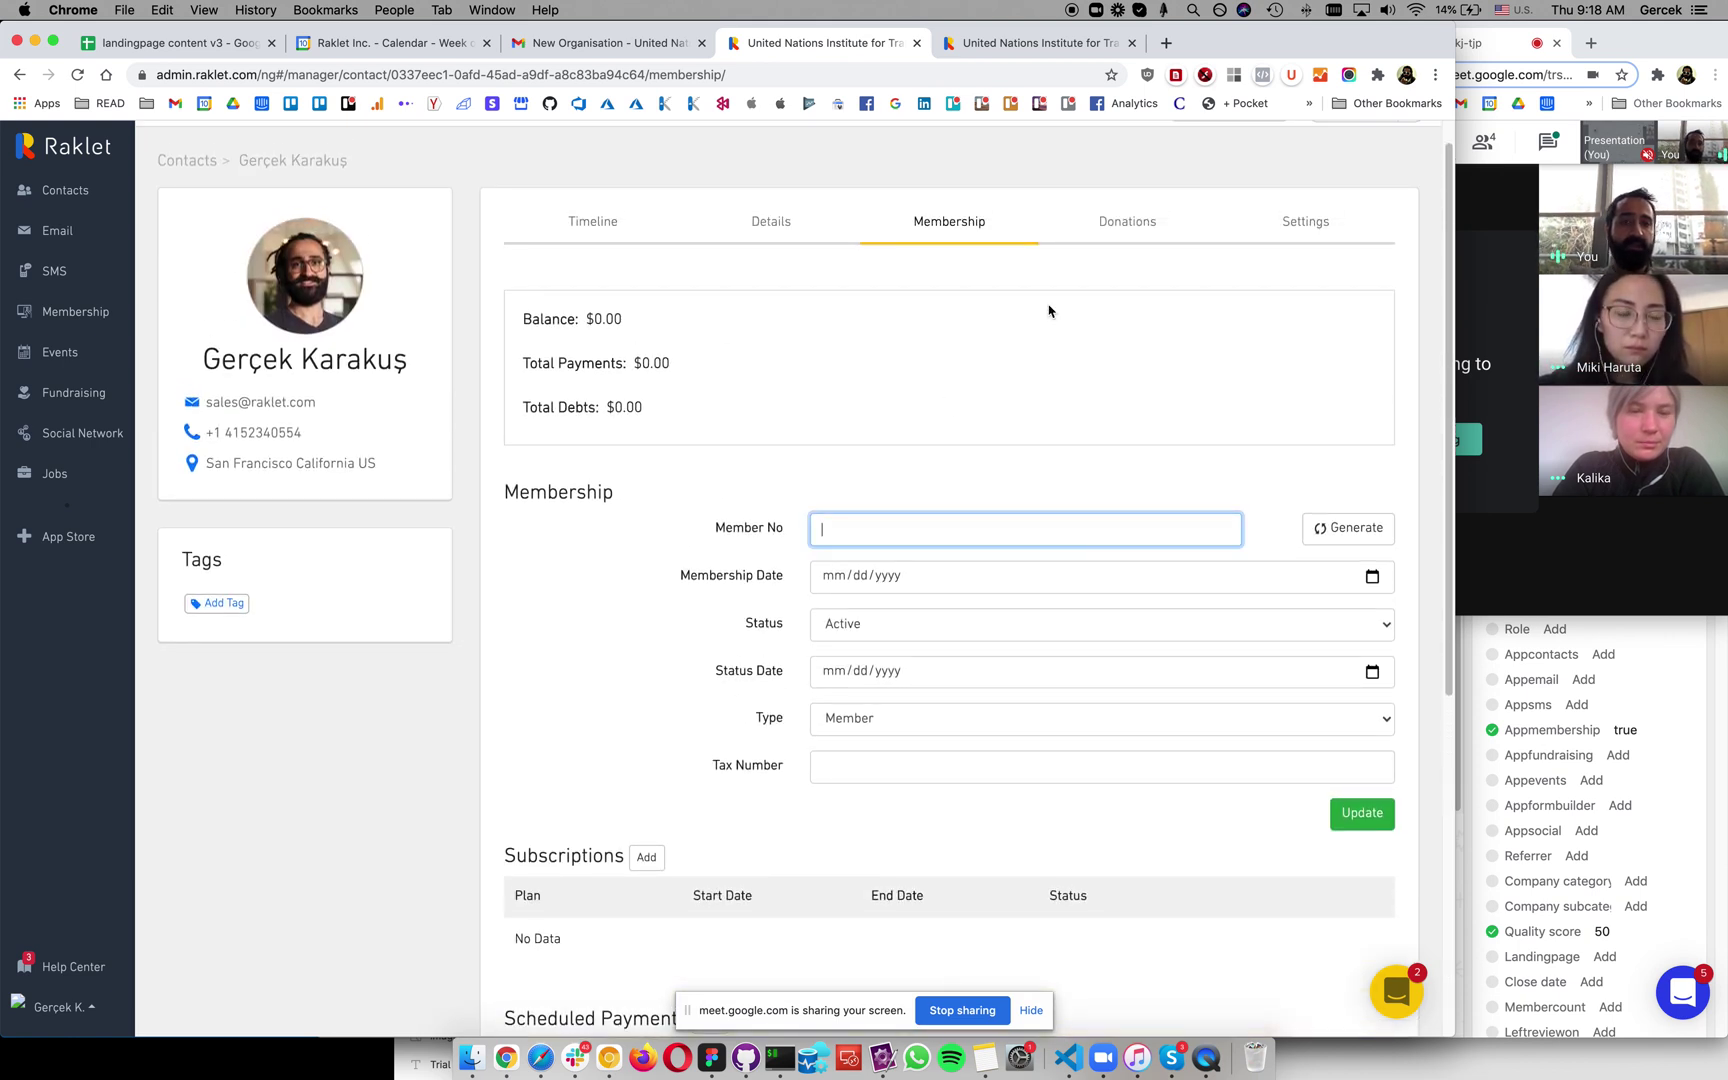
left_click(1153, 238)
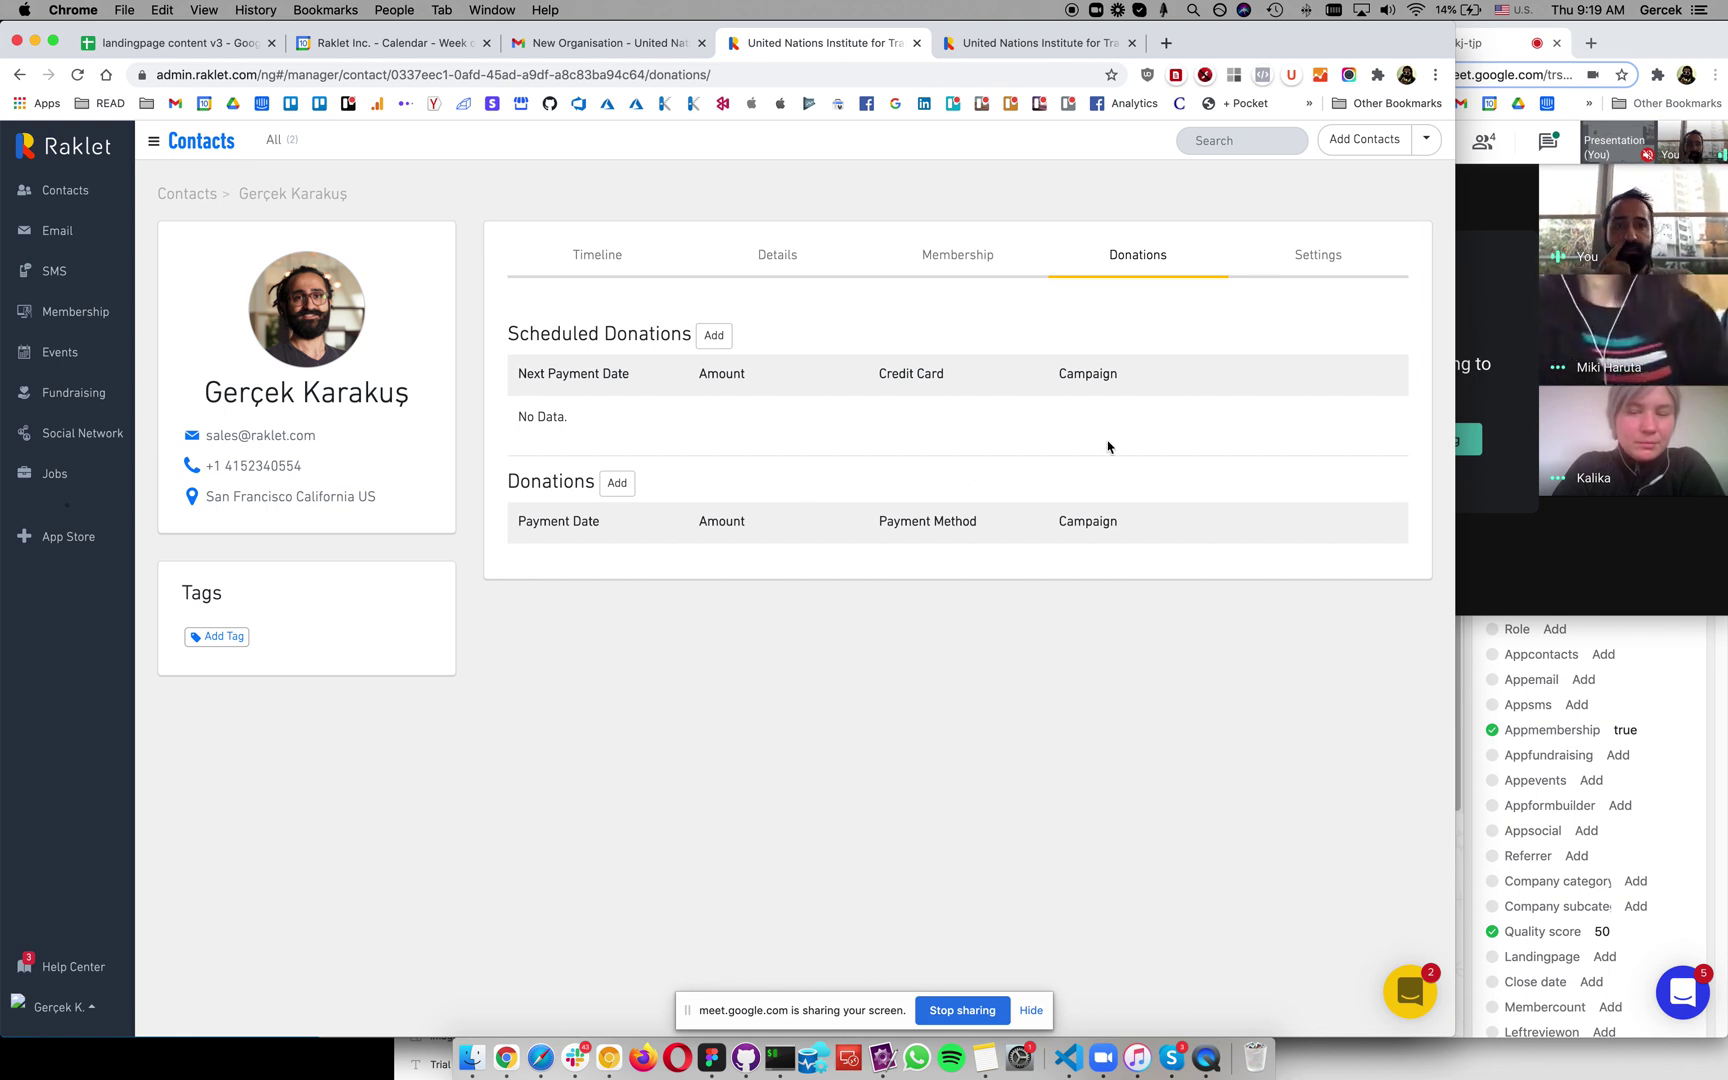
left_click(1298, 268)
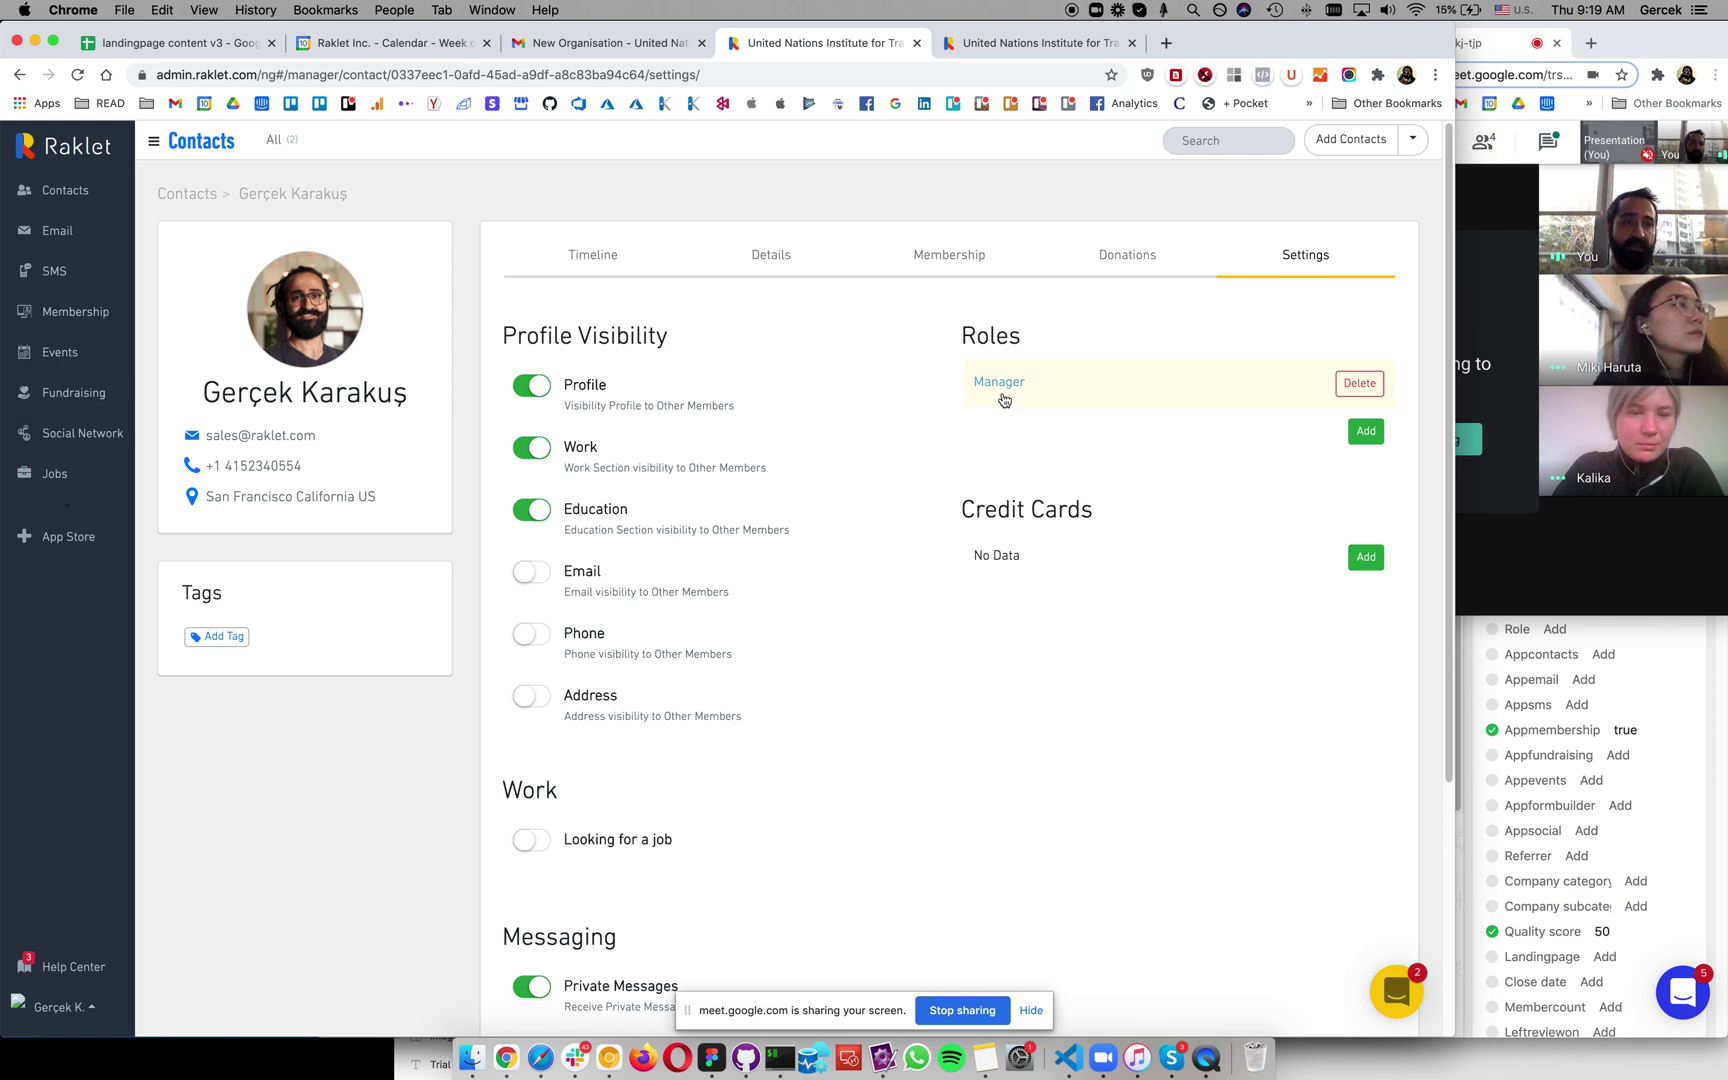
left_click(81, 204)
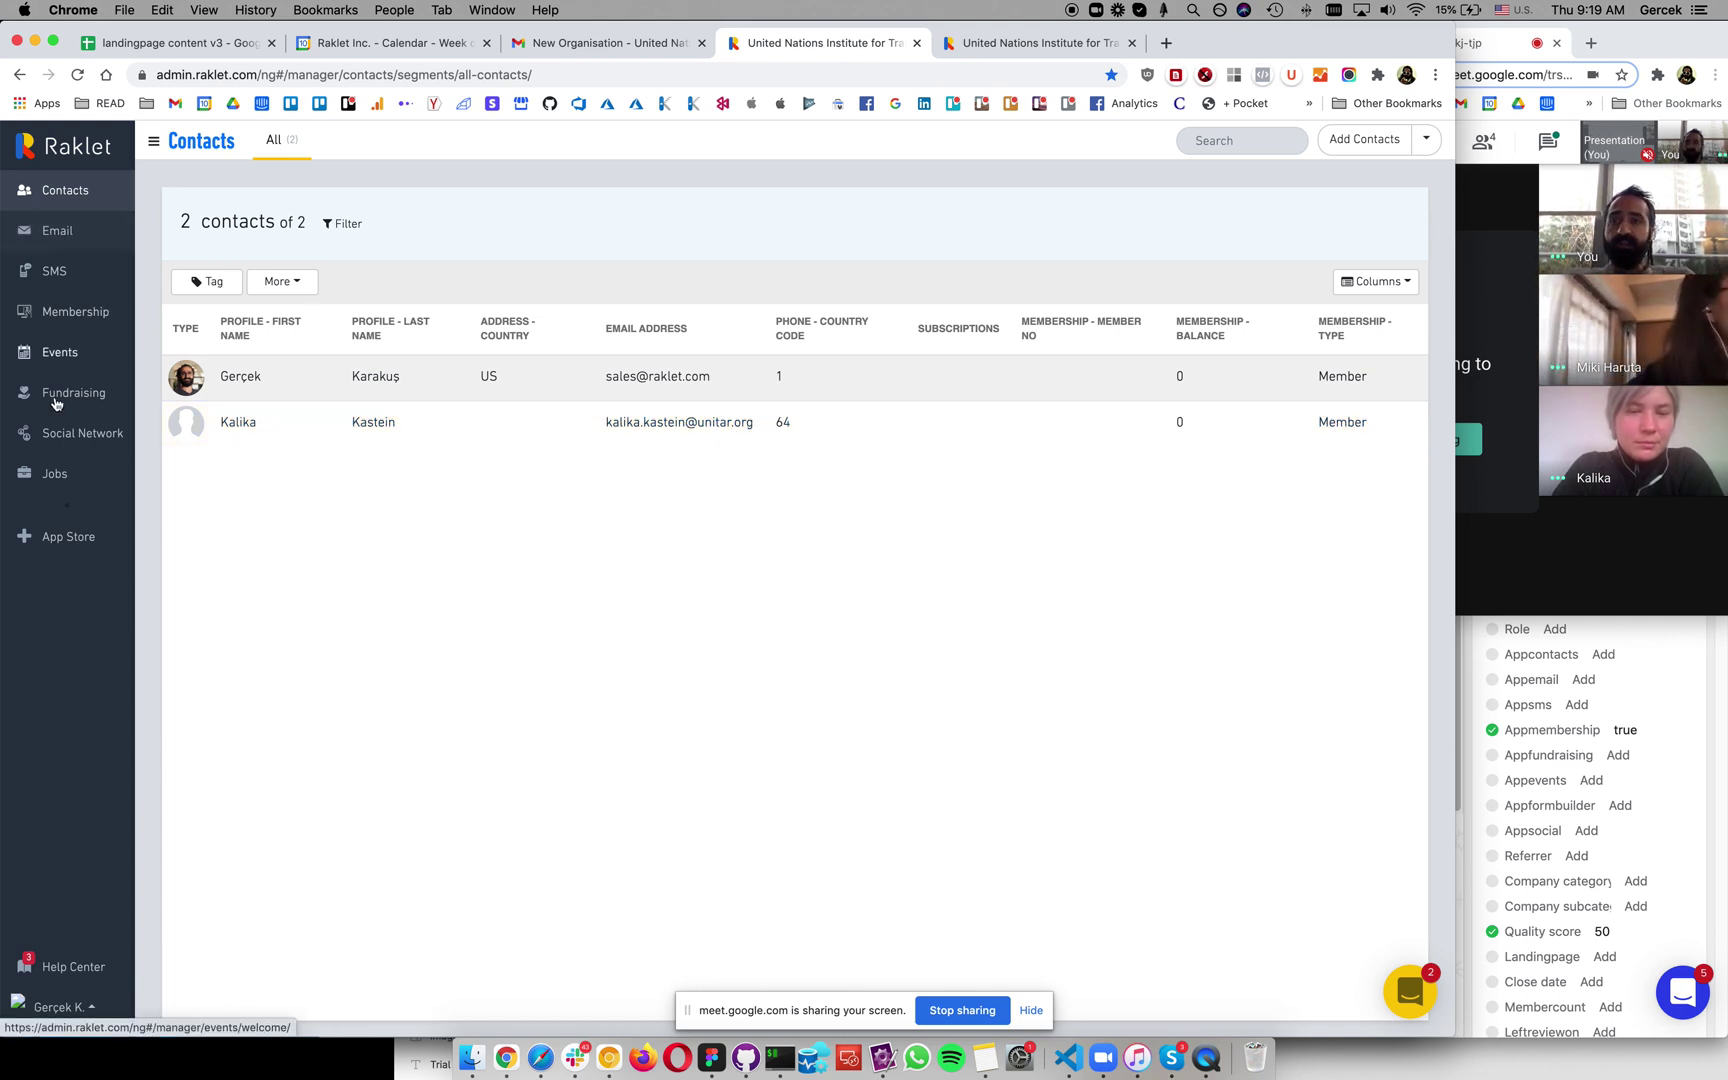
Step: Review the membership digital card and application form settings, and view the public application form
left_click(72, 313)
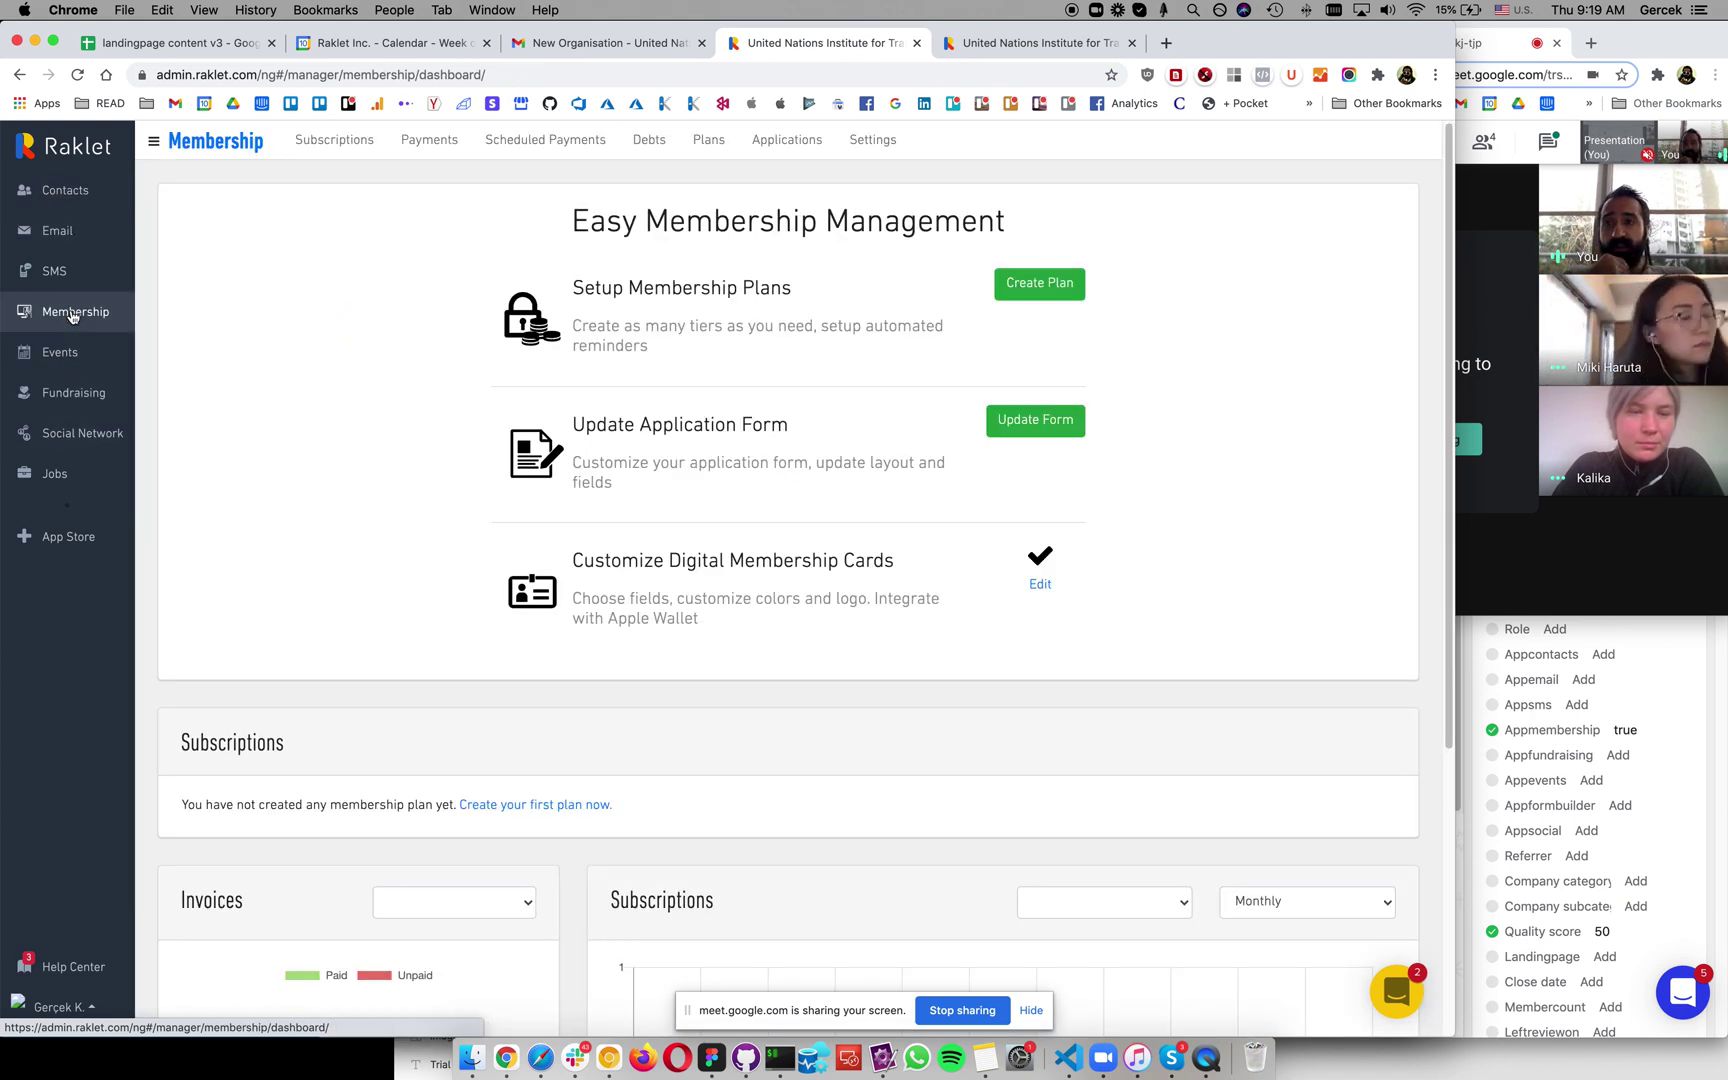
left_click(853, 569)
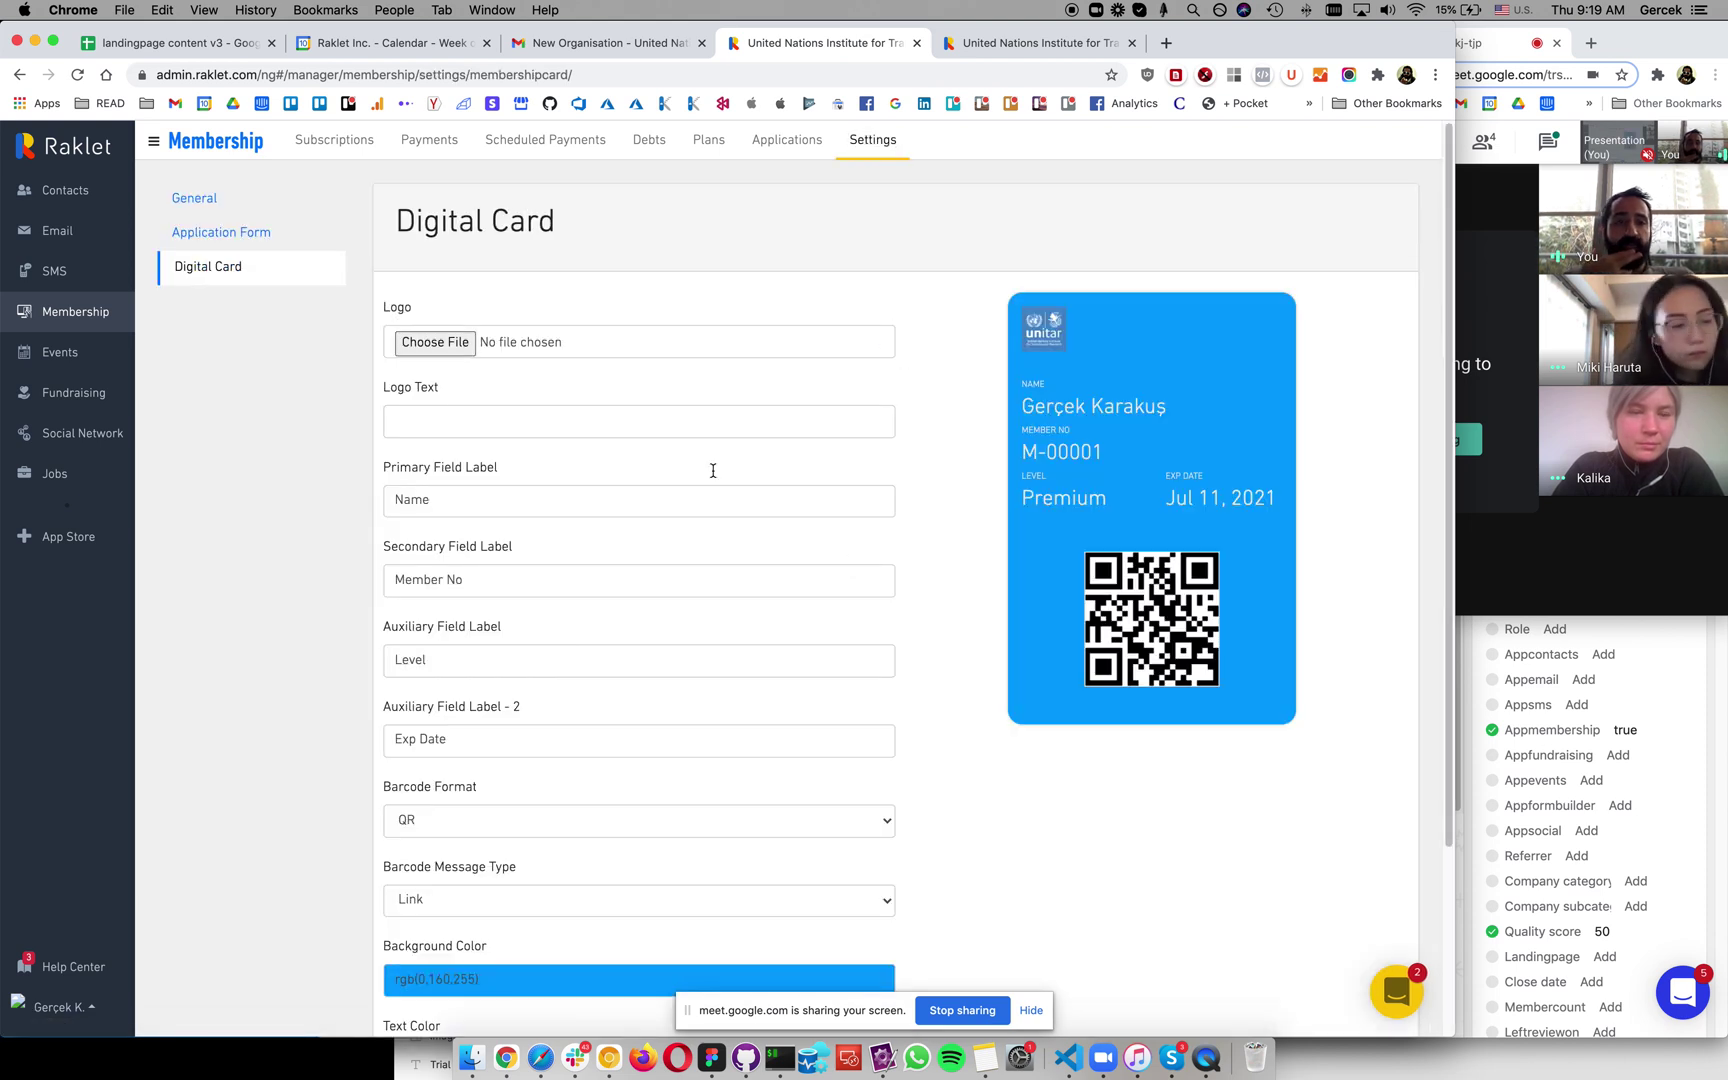
left_click(269, 238)
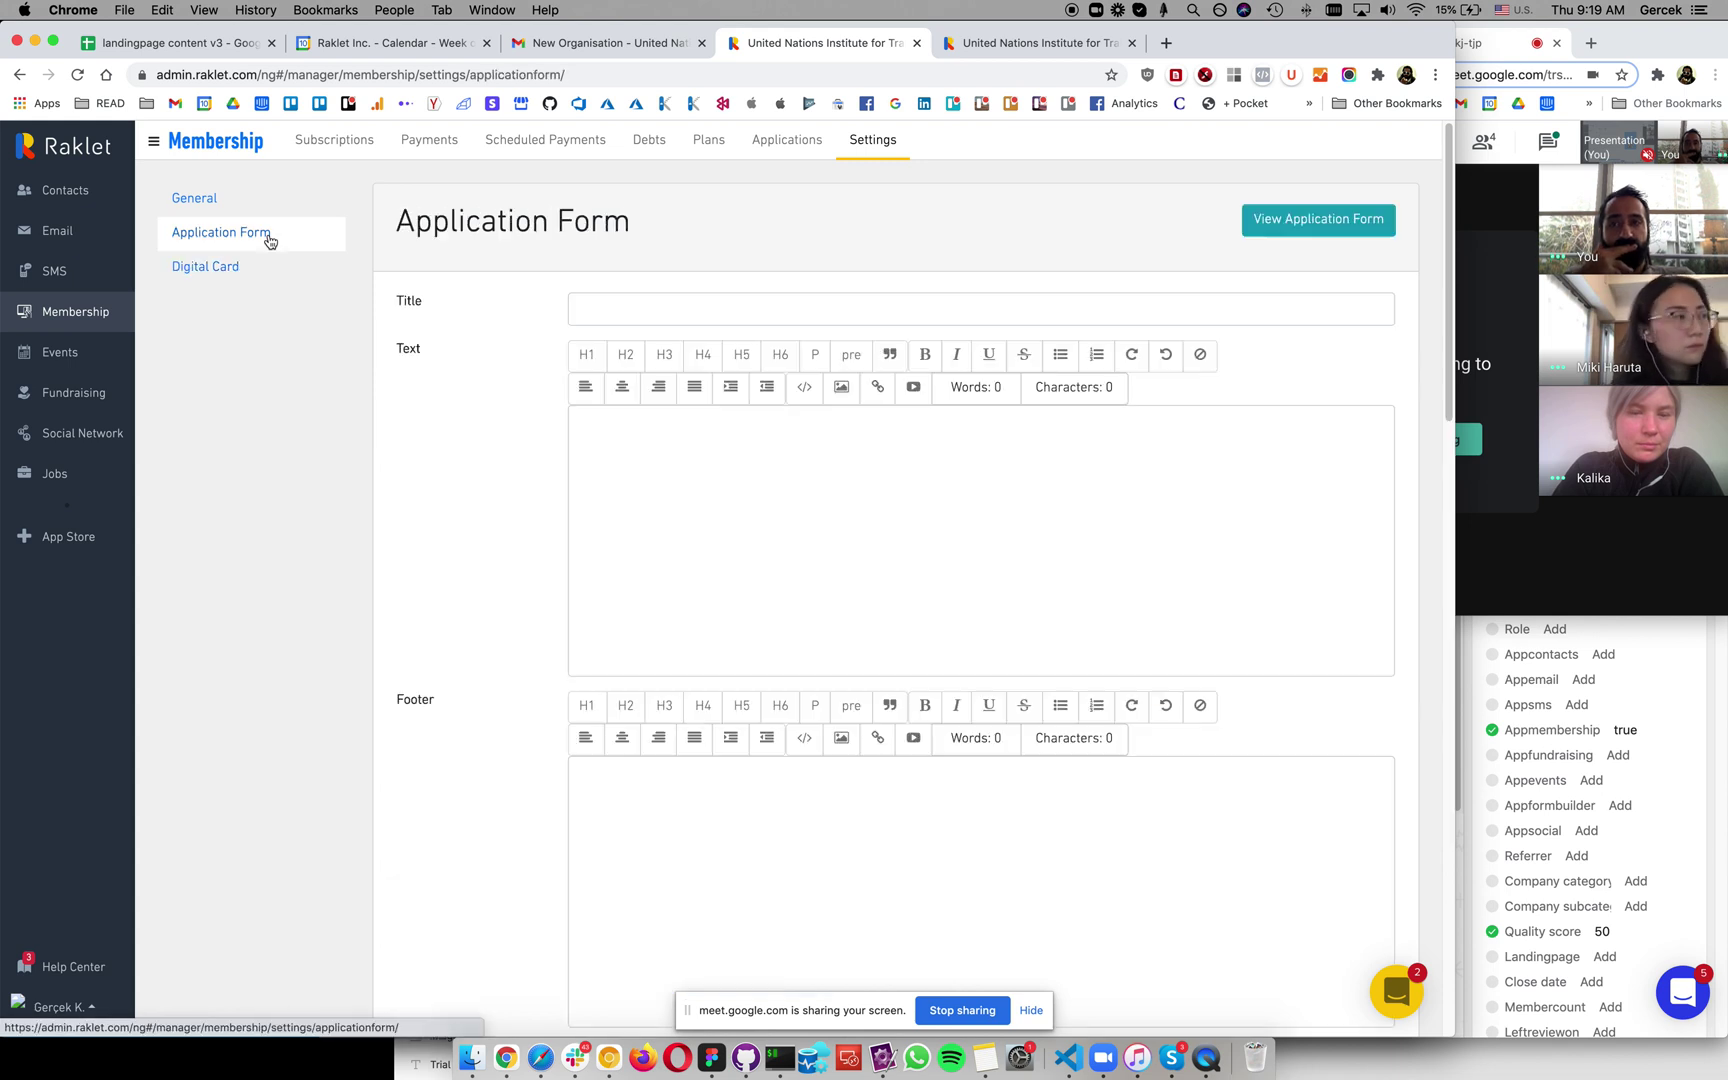
left_click(1302, 222)
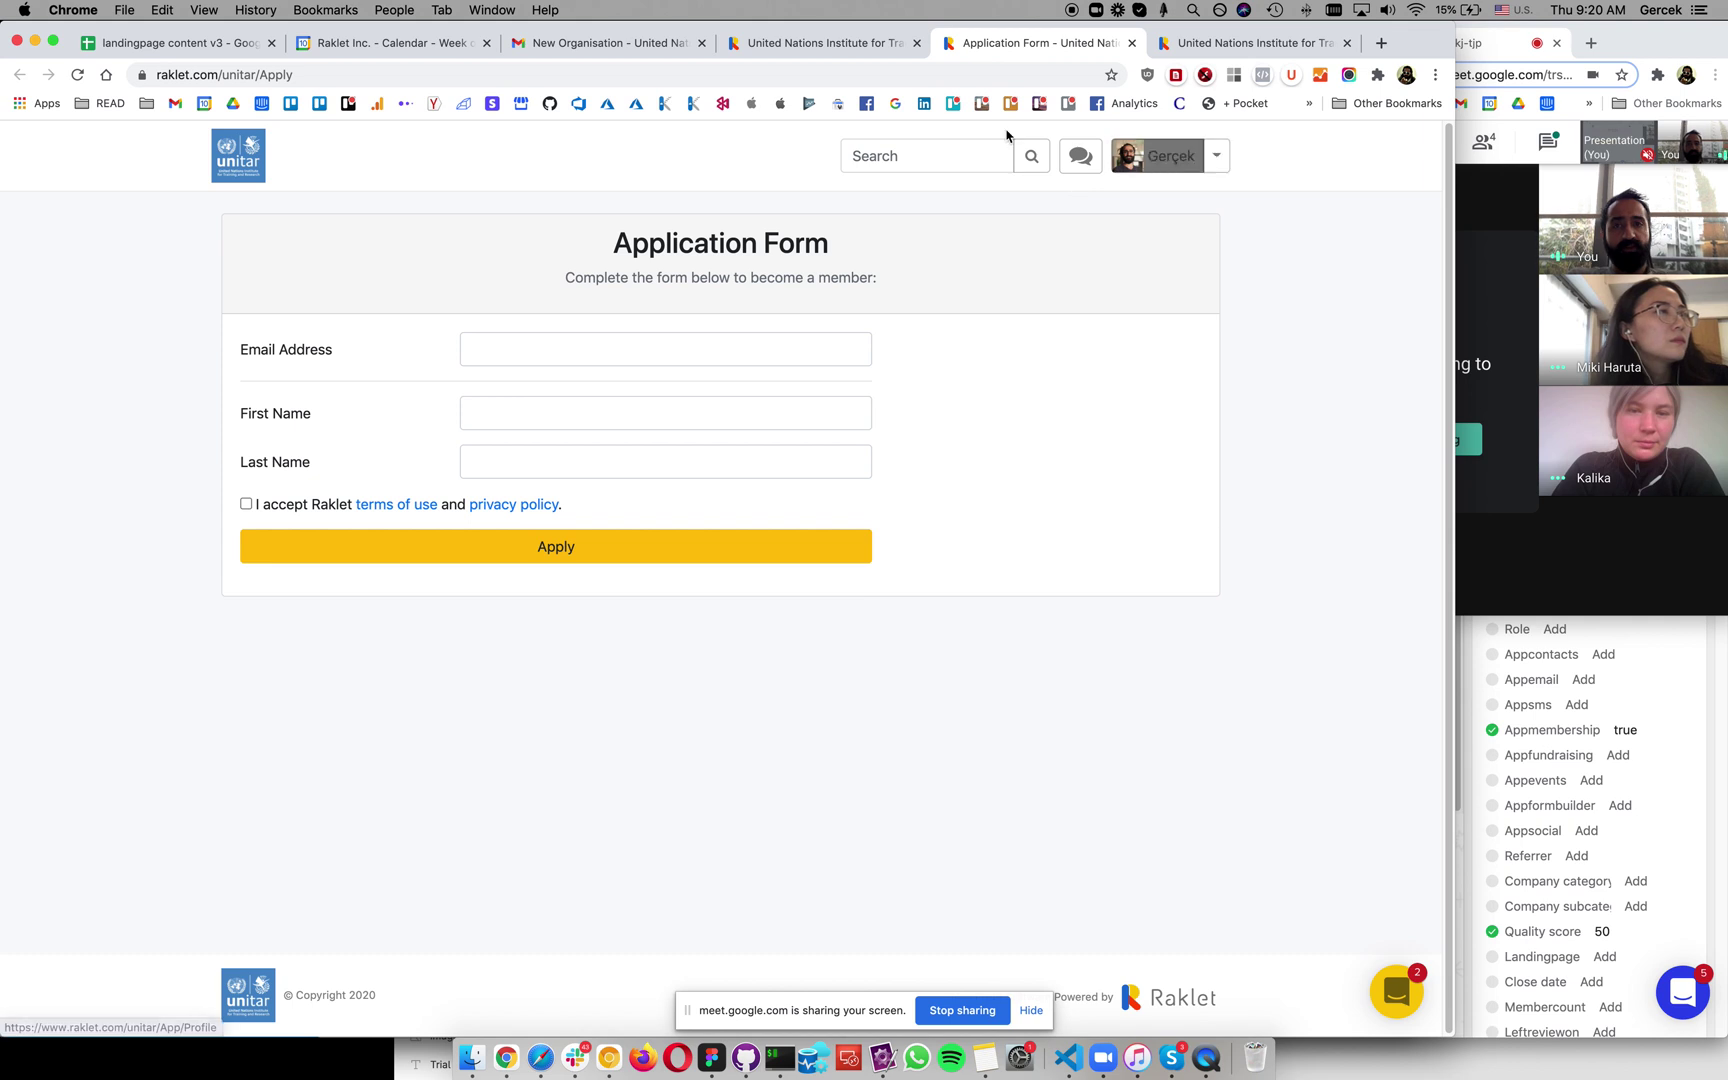
Step: Return to the application form settings and add the existing Profile - Birth Date field to the form
left_click(828, 42)
scroll(587, 446, "down", 10)
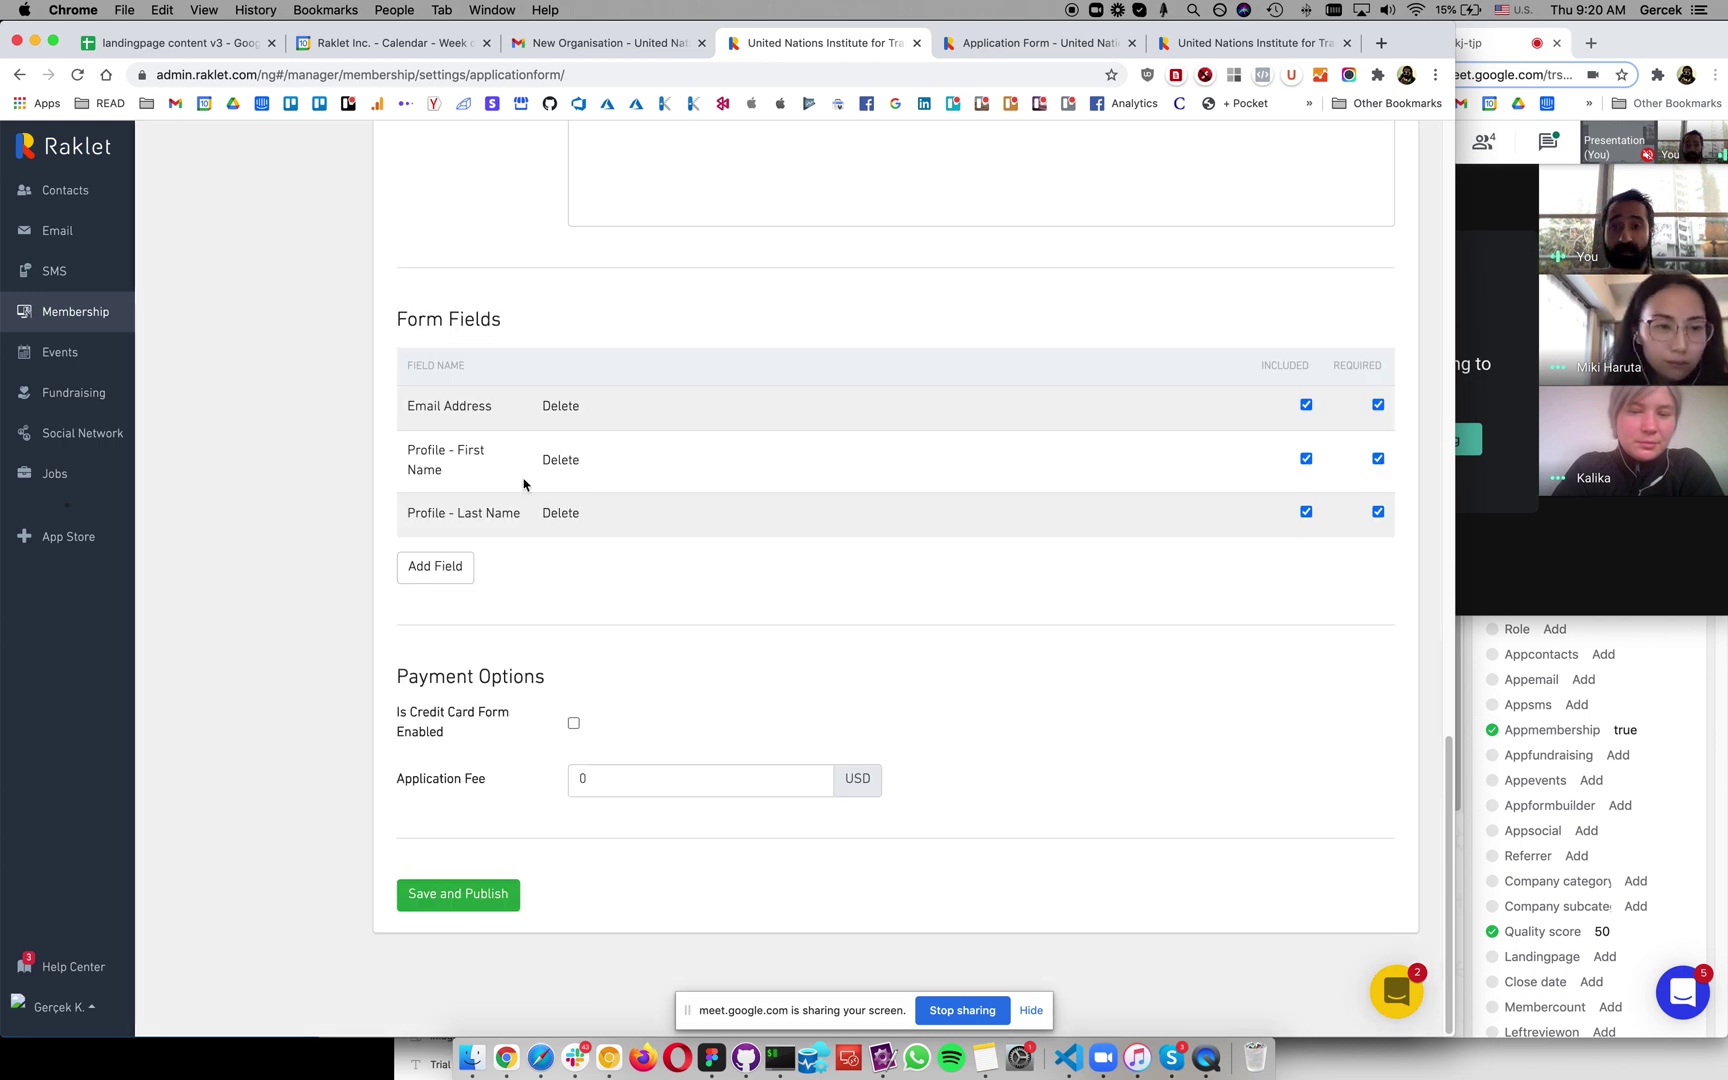
left_click(435, 567)
left_click(636, 316)
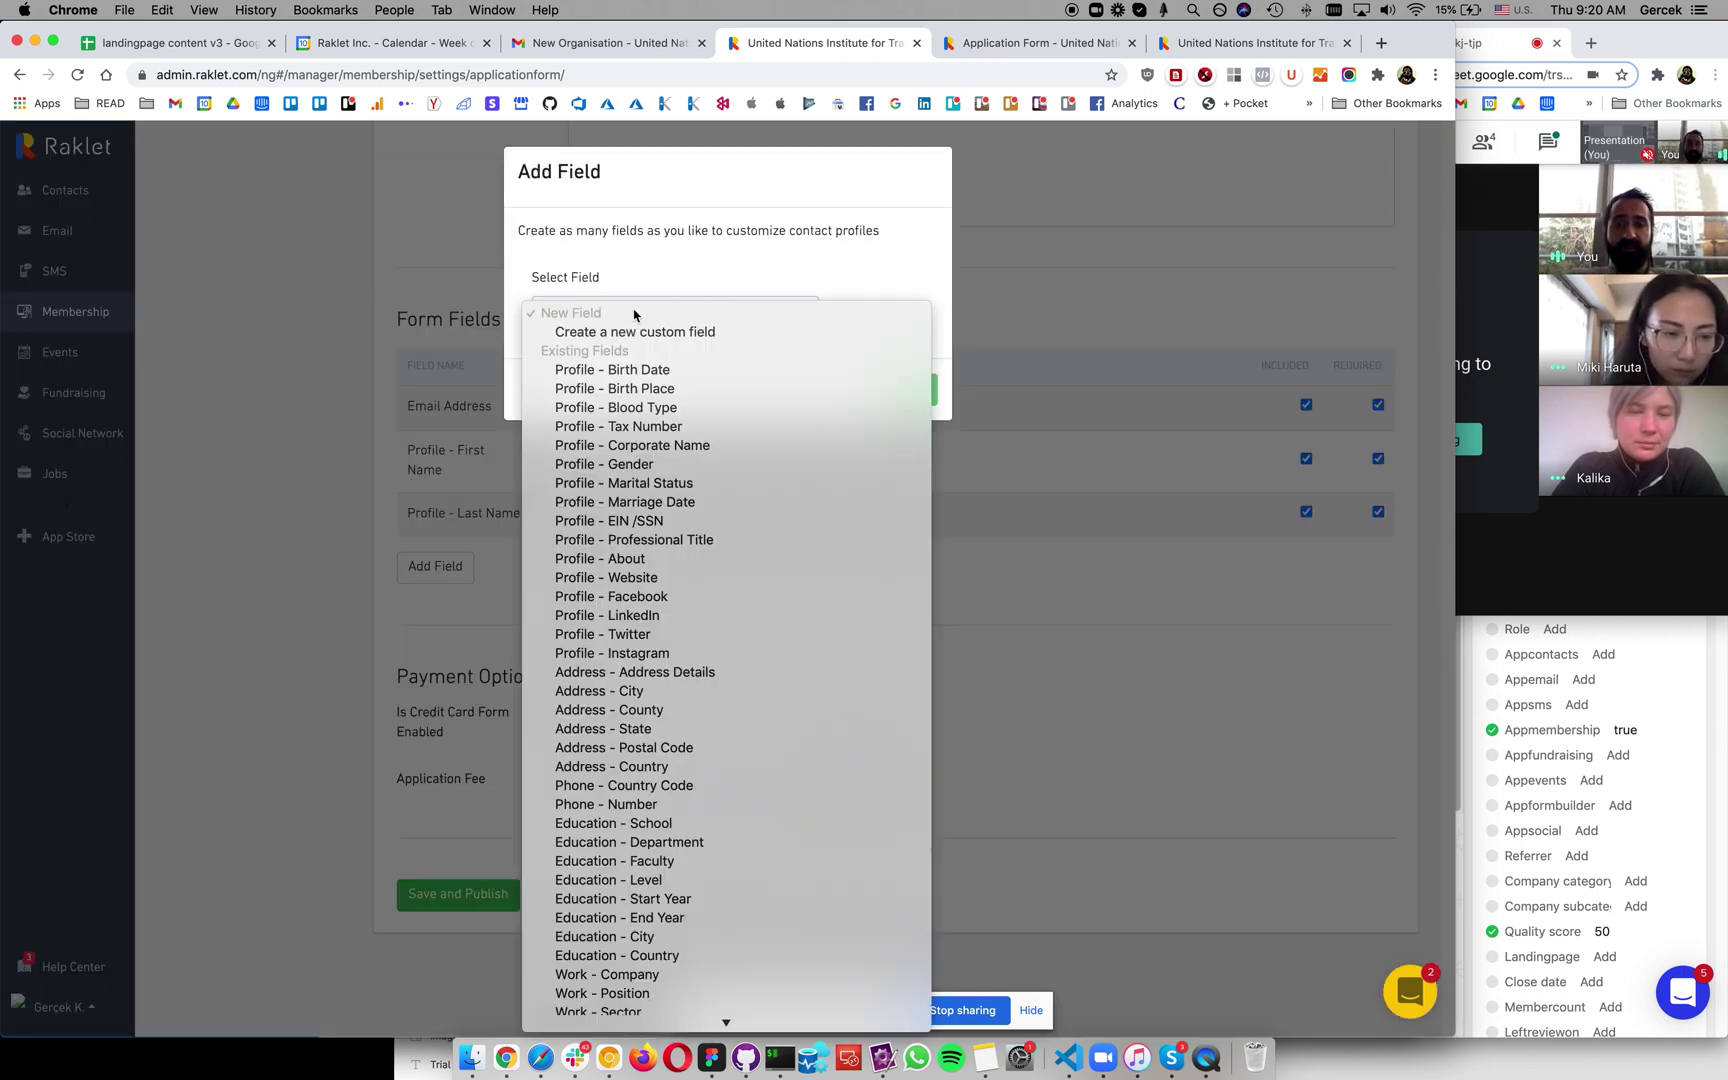
left_click(631, 370)
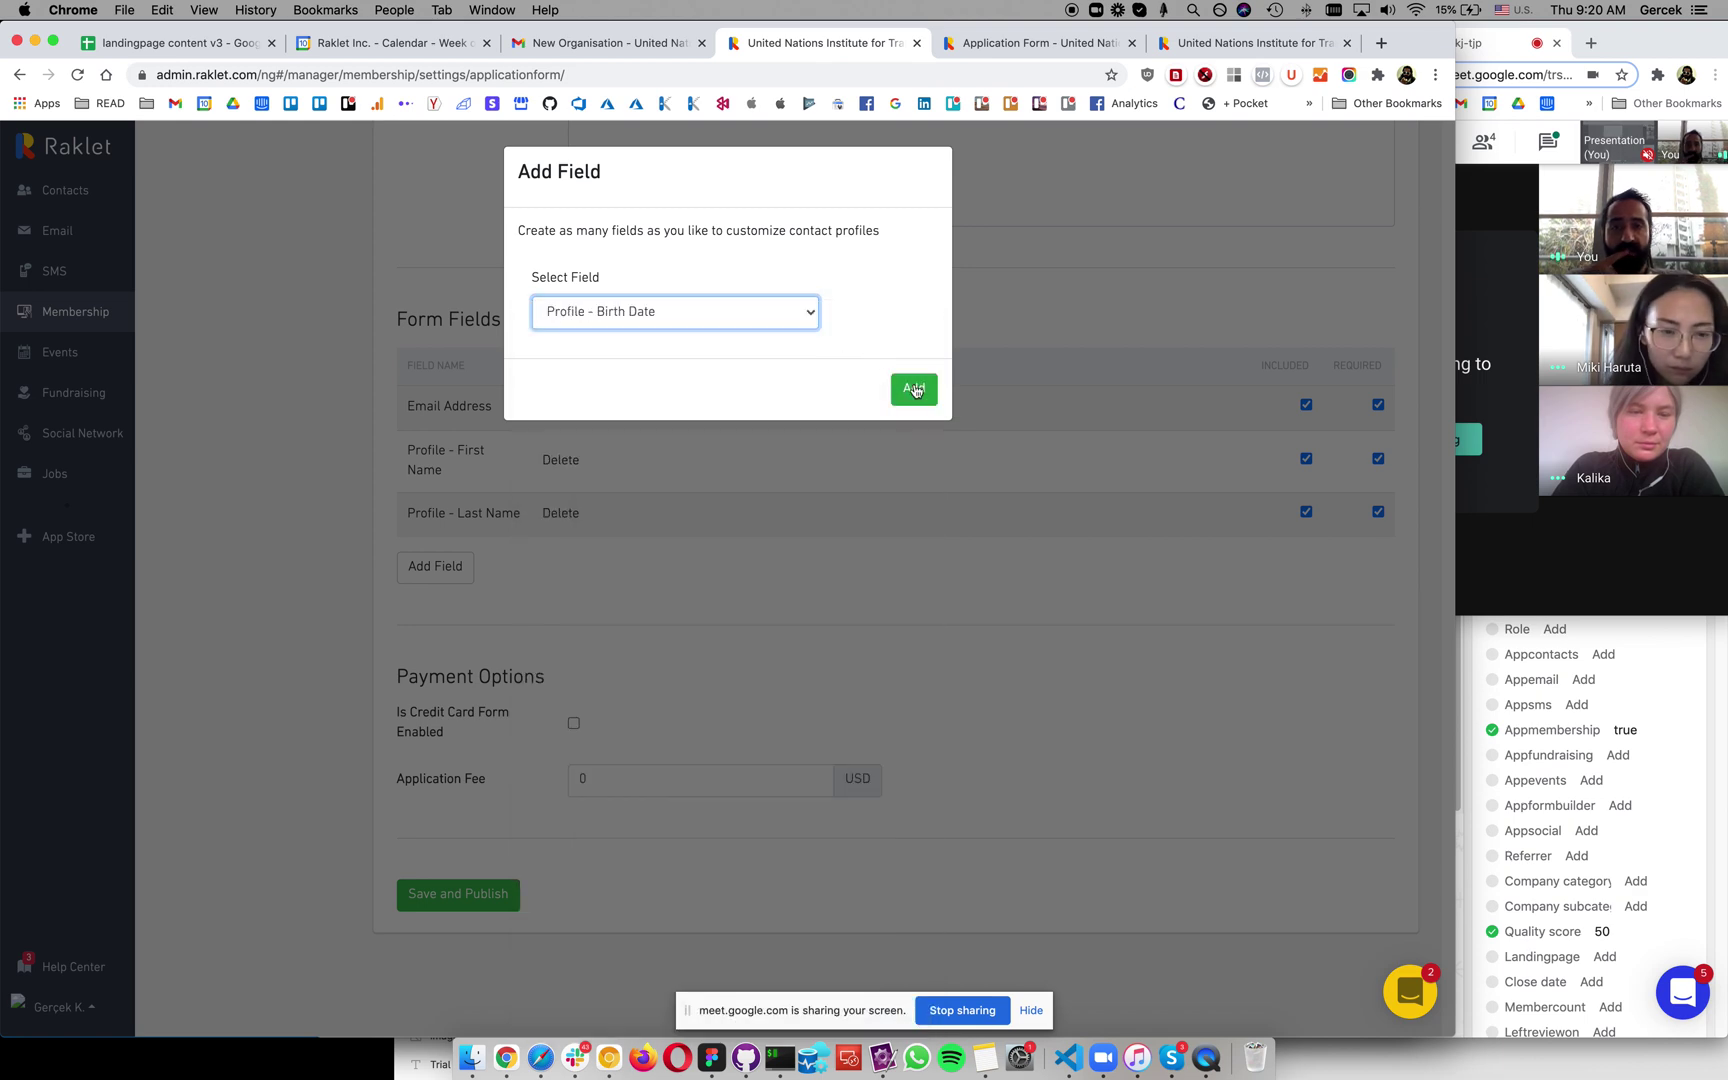
left_click(912, 388)
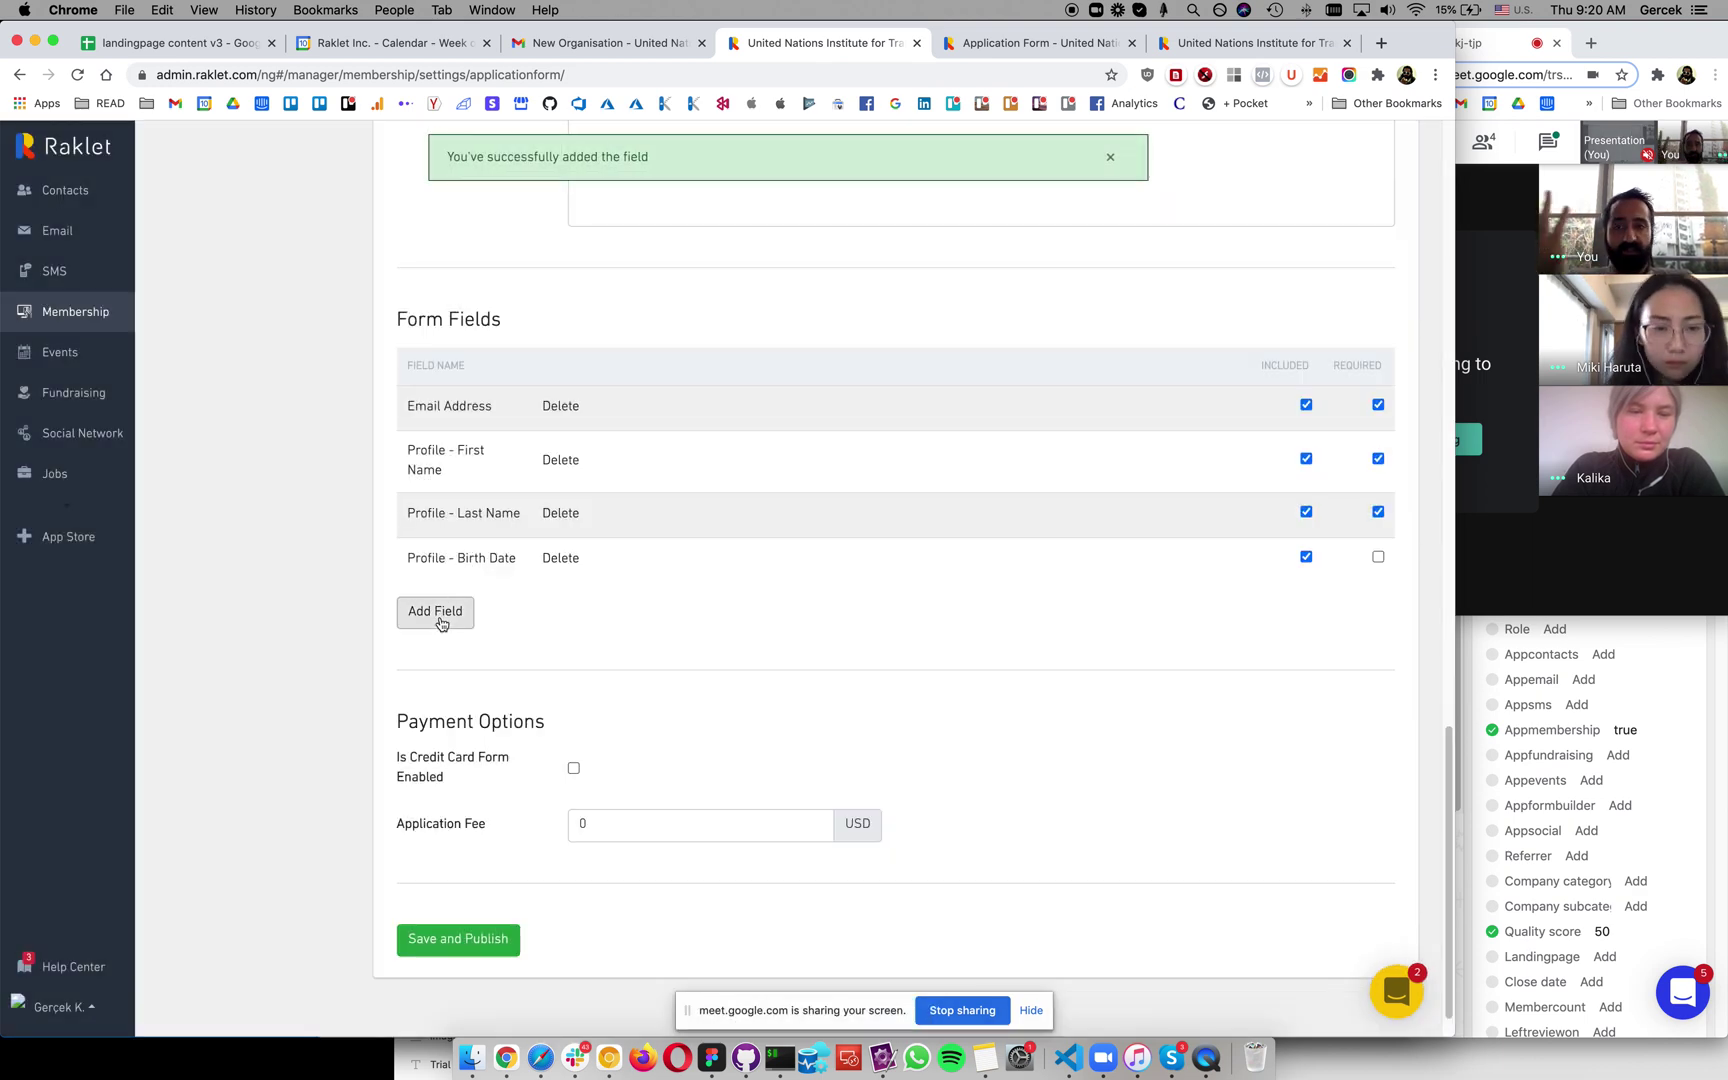
Step: Start a new custom field for the application form and name it "Certicficate"
left_click(440, 617)
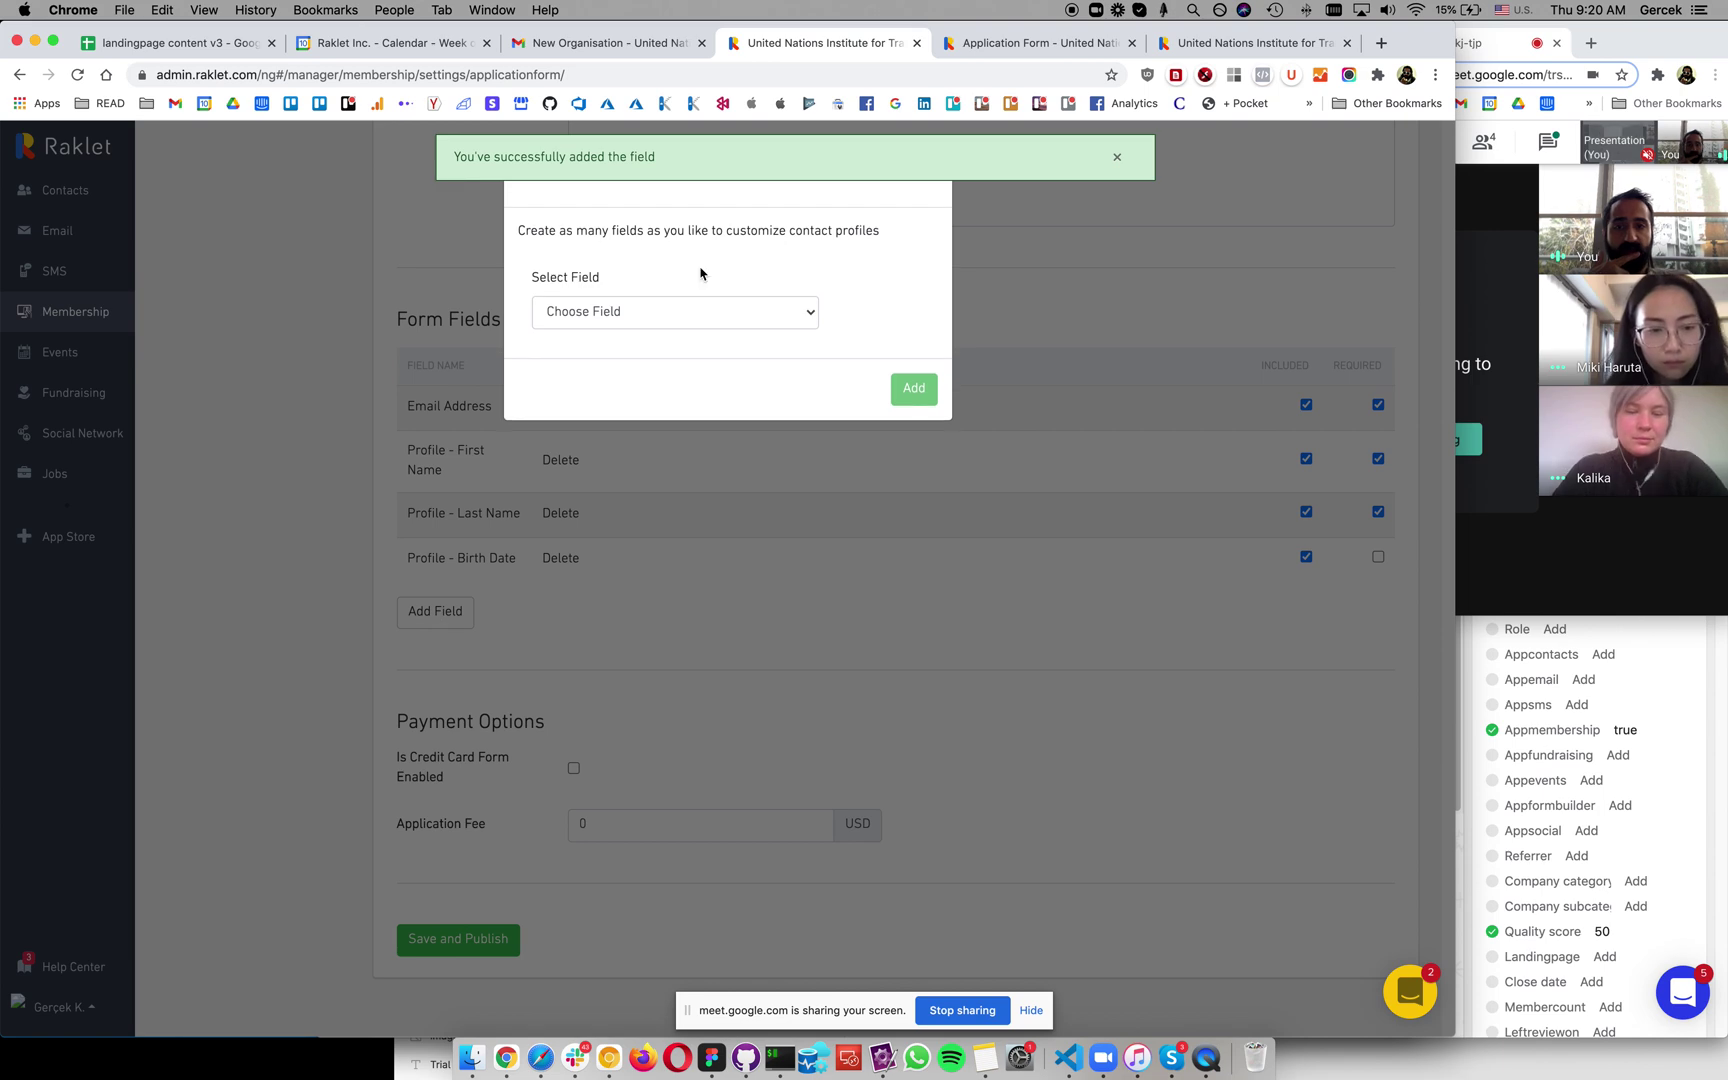
left_click(701, 311)
scroll(700, 440, "down", 5)
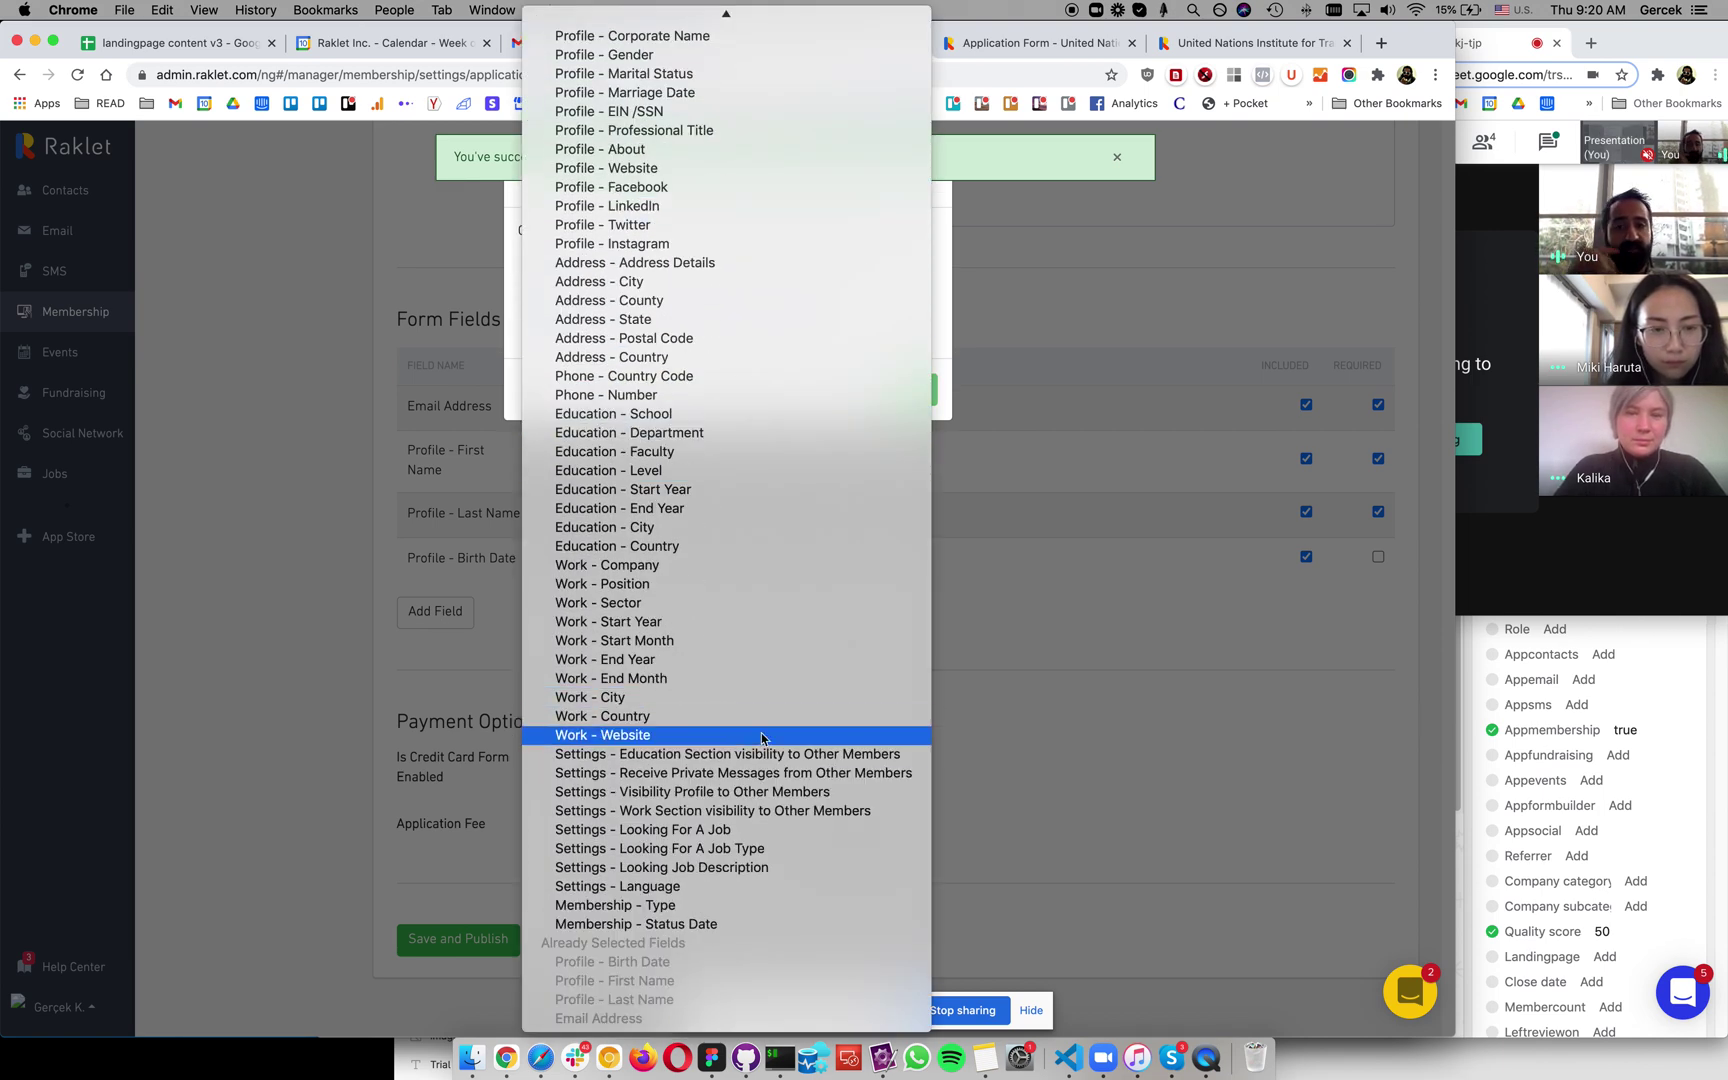
scroll(753, 900, "up", 2)
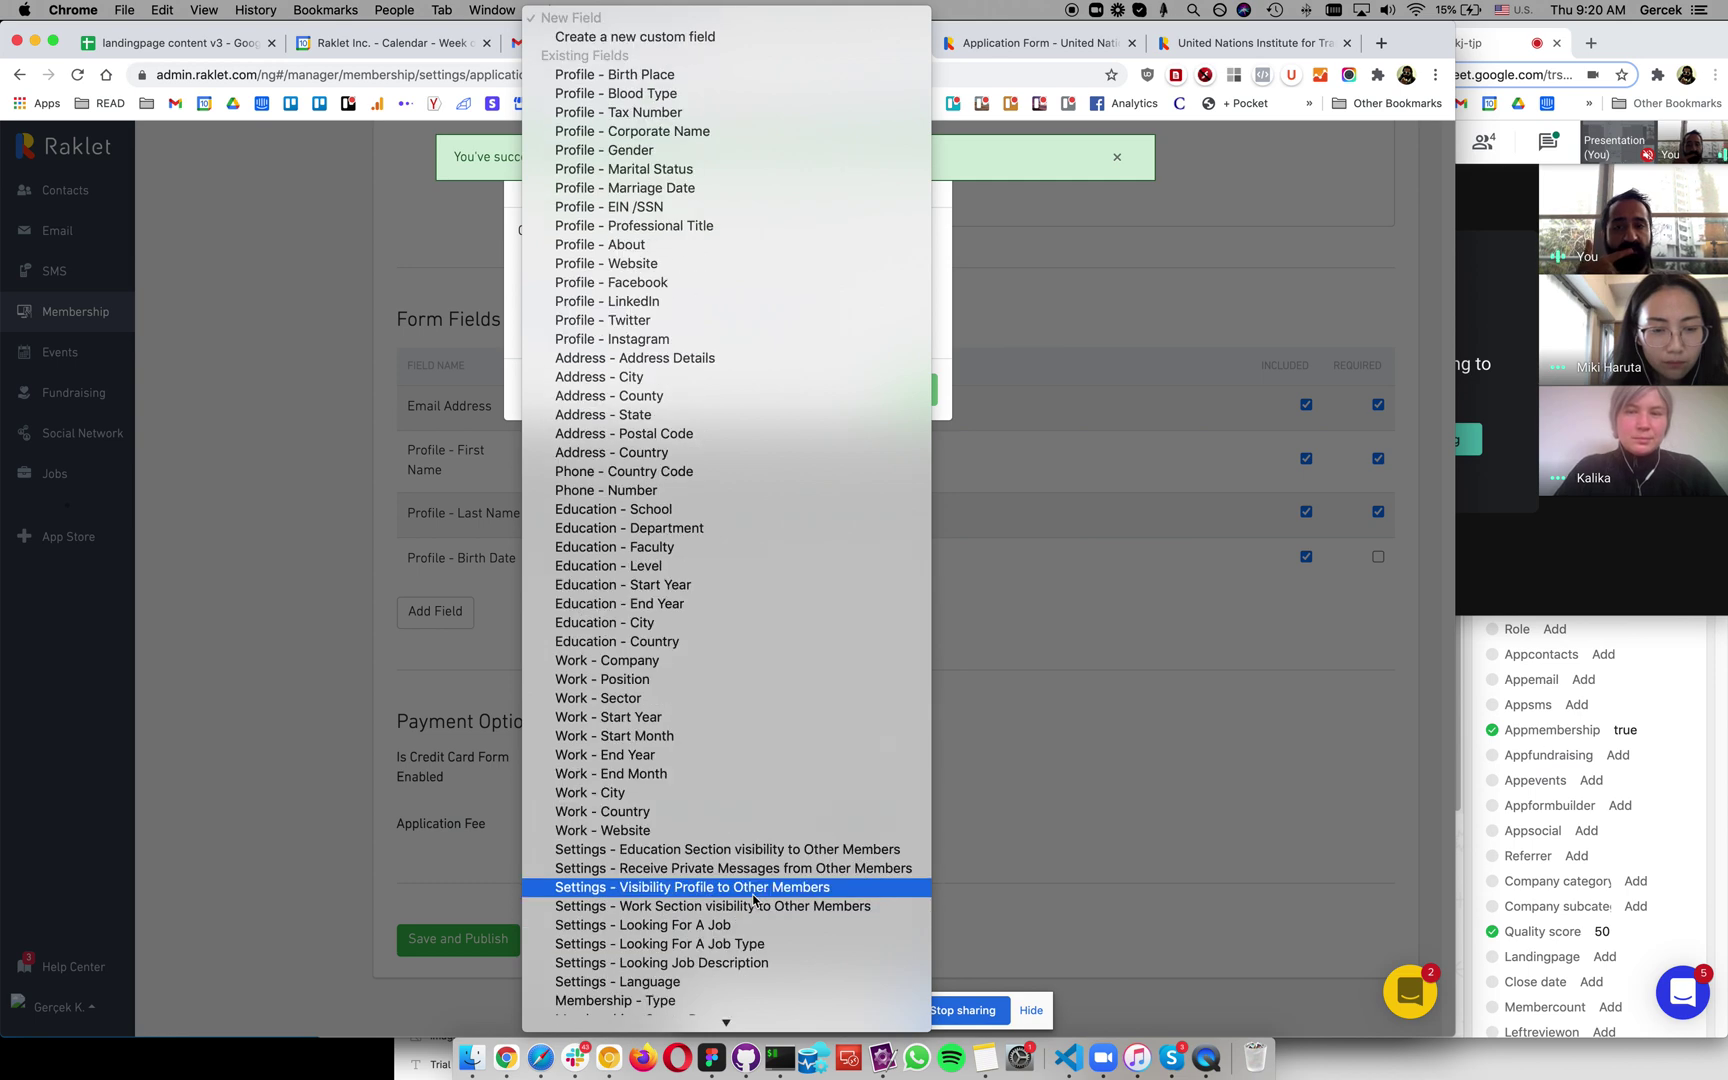
left_click(733, 45)
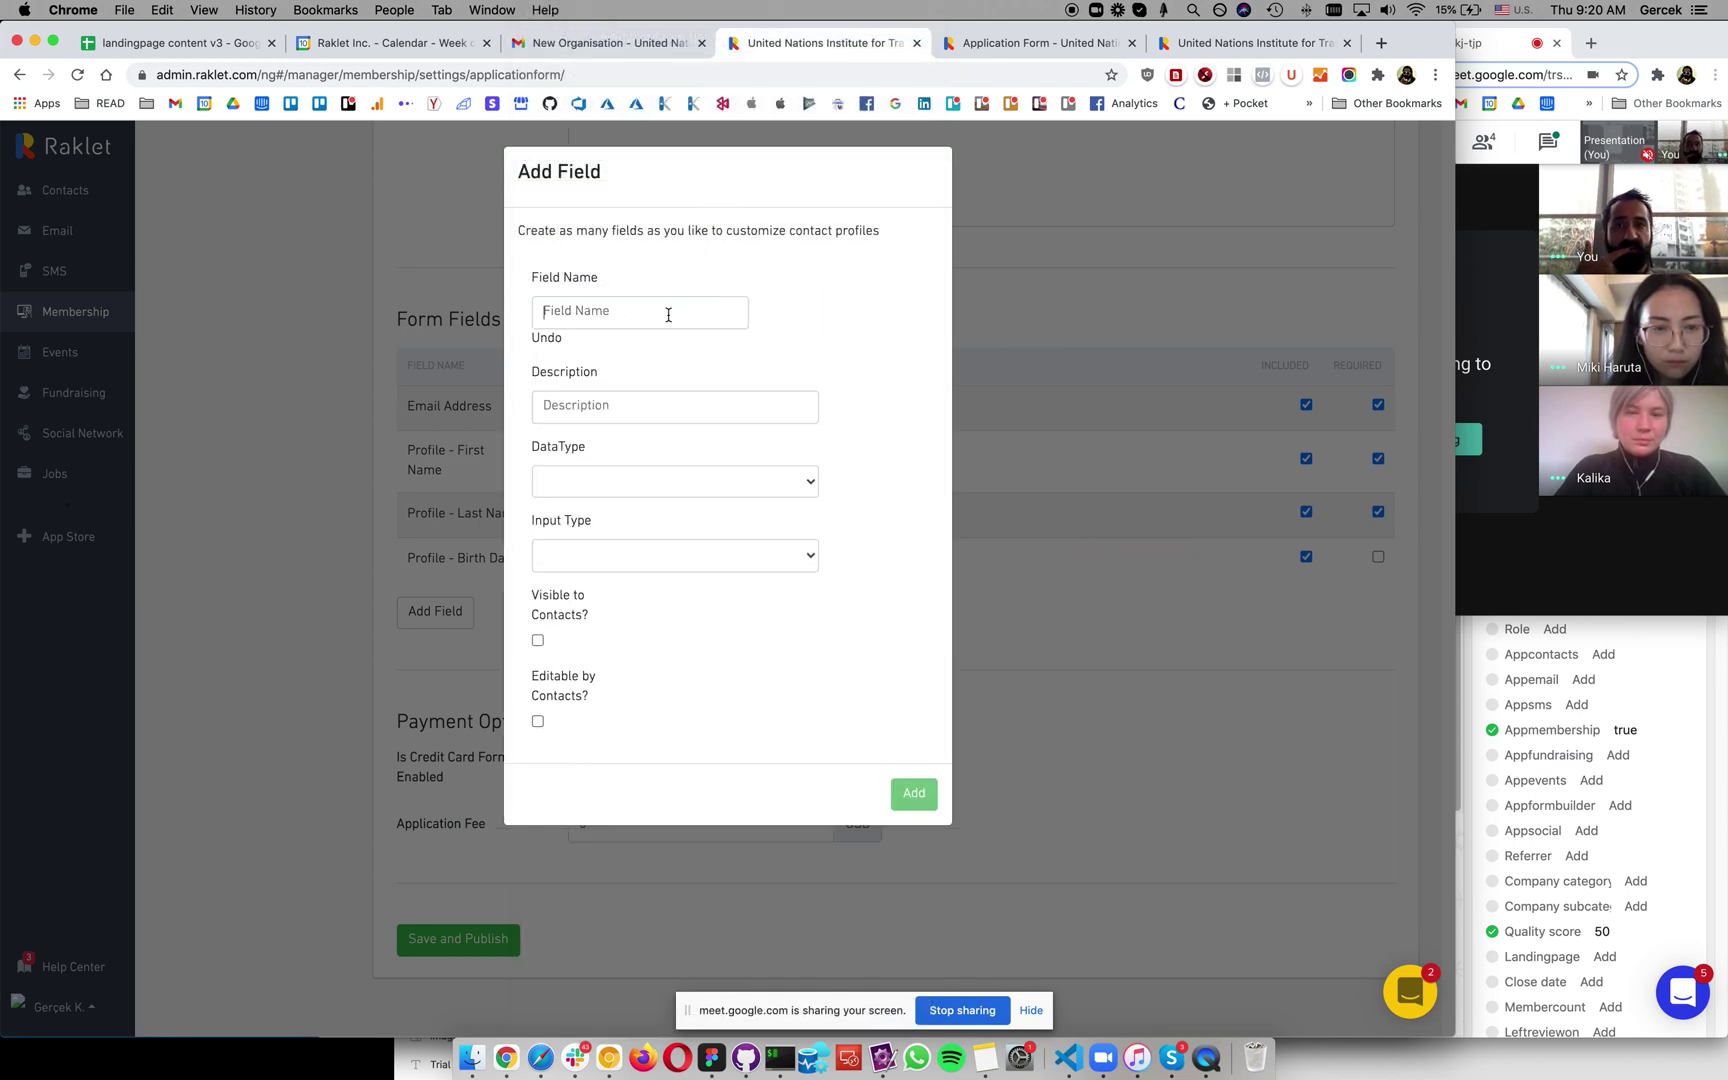
left_click(668, 315)
type("Certicif")
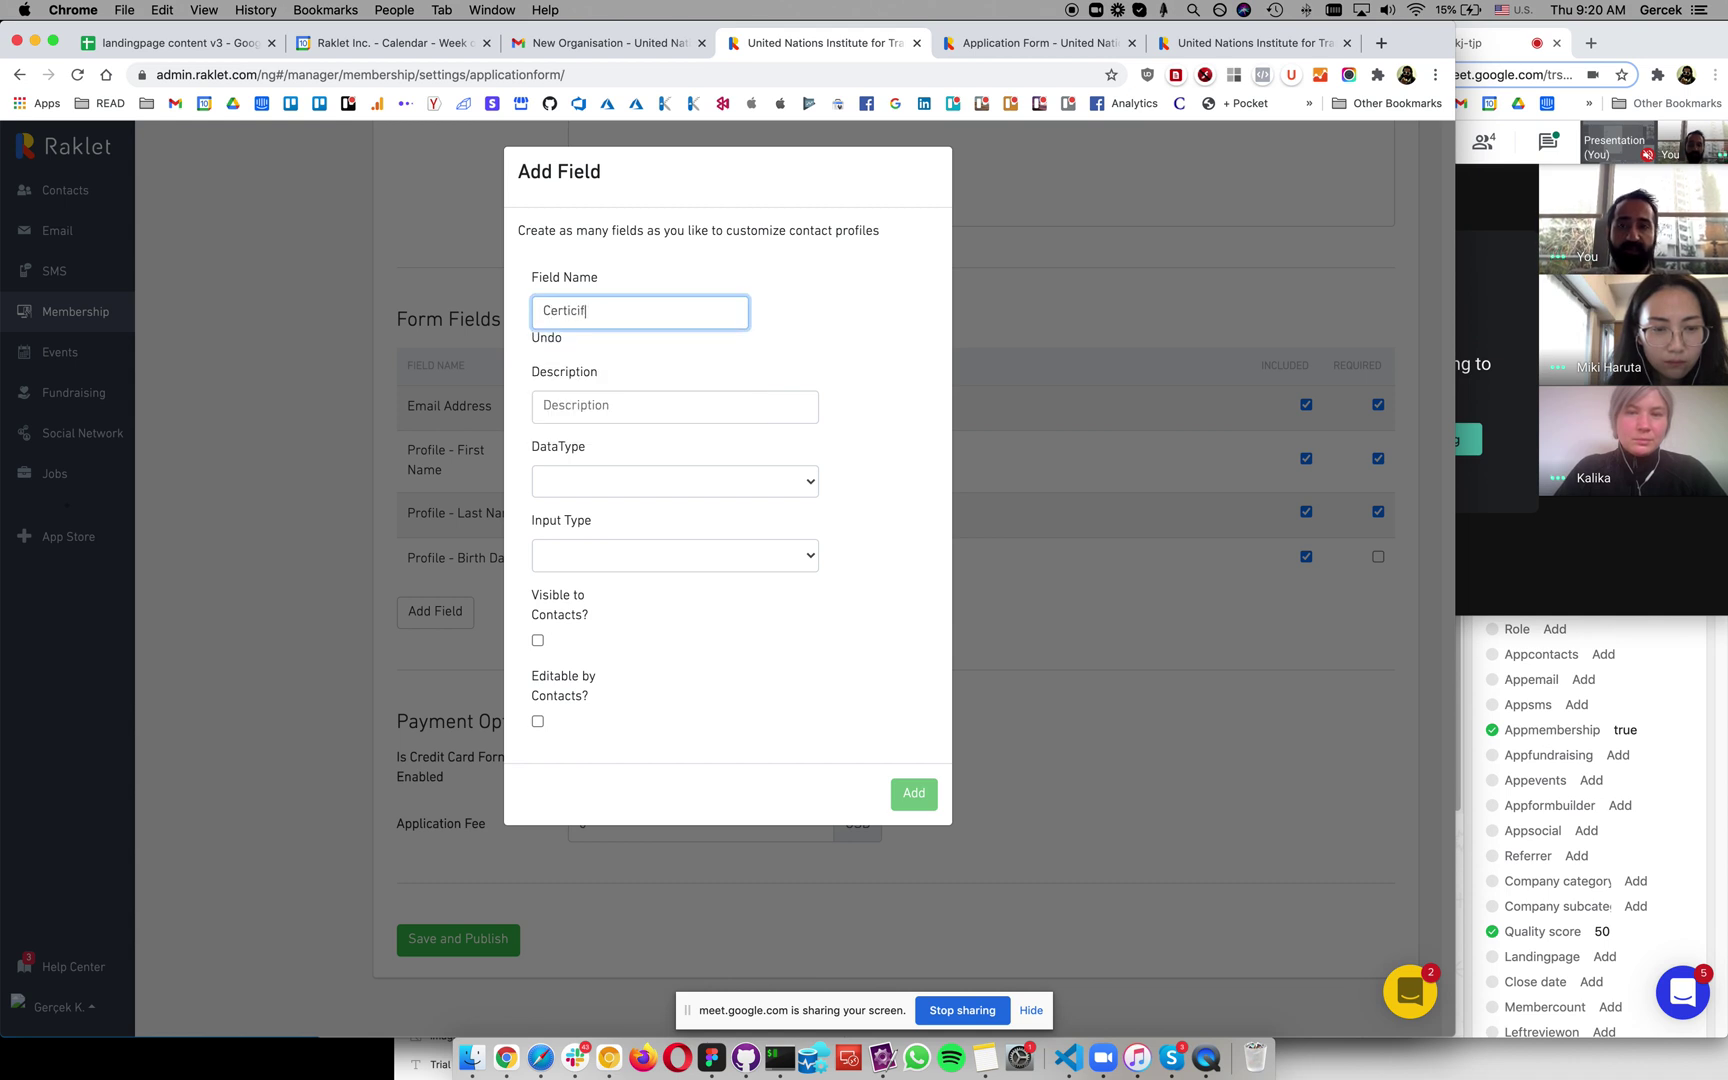
type("ace")
key("BackSpace")
key("BackSpace")
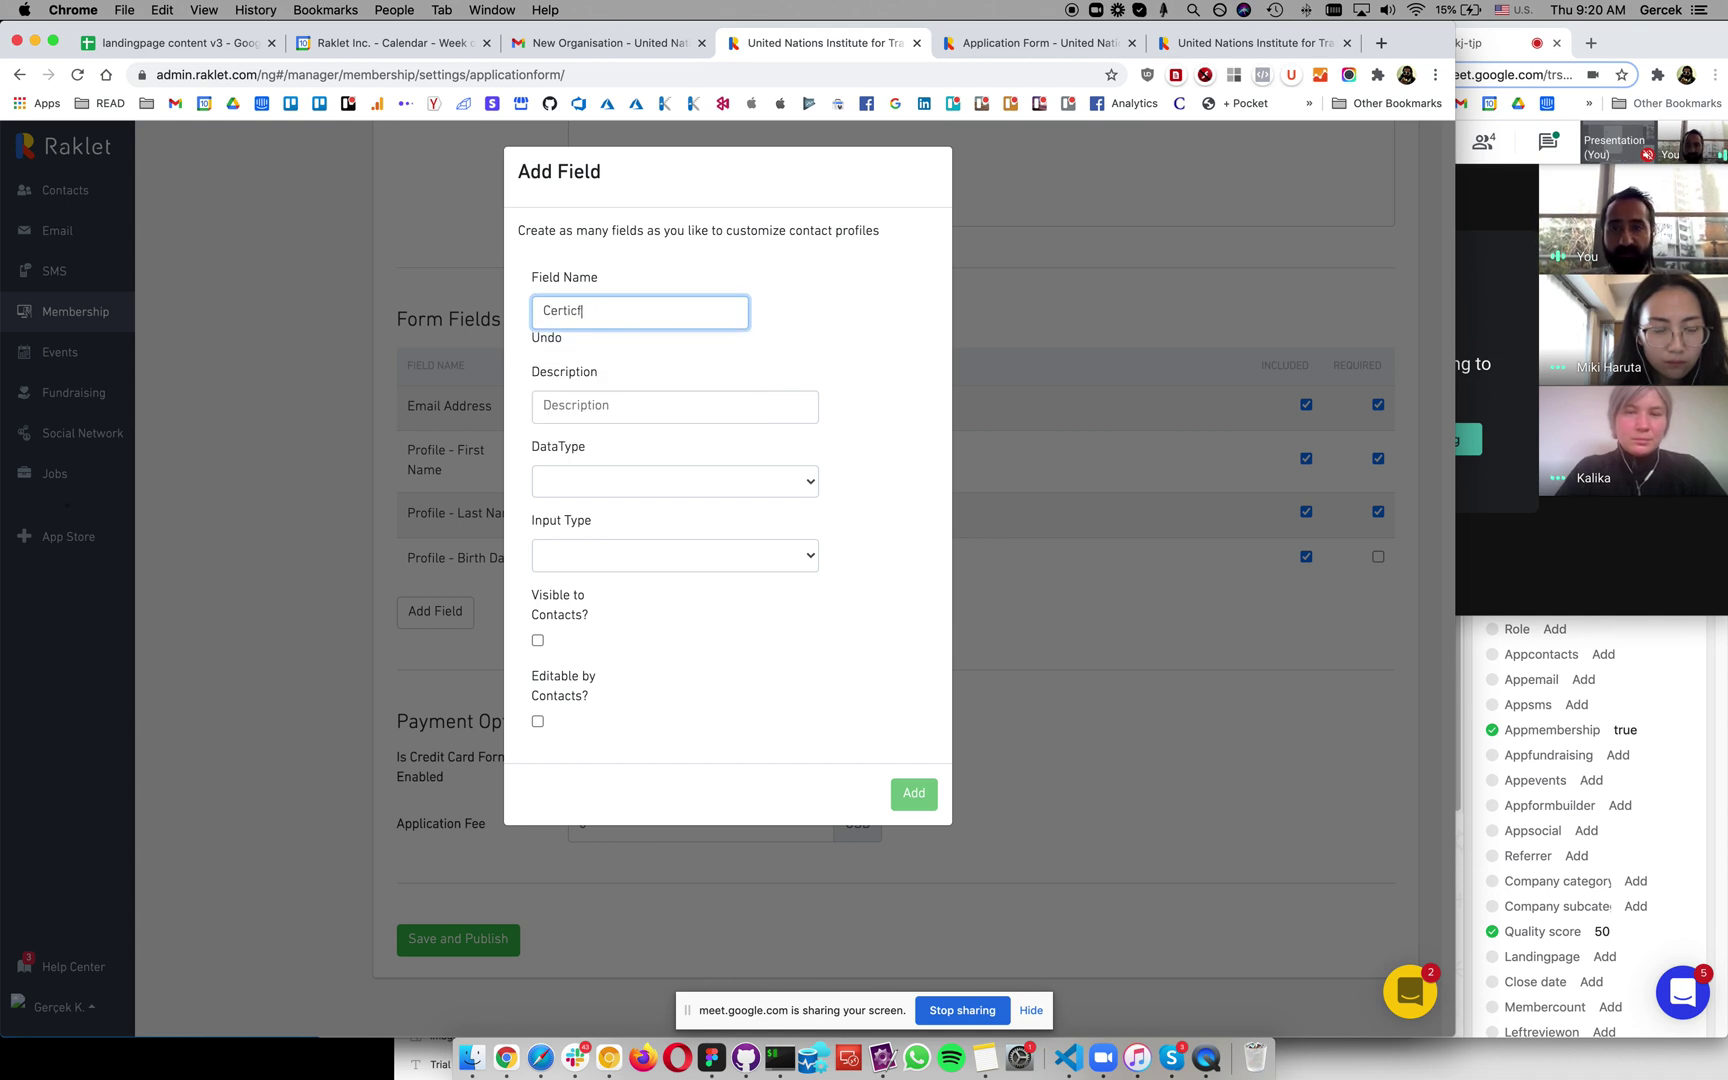
left_click(628, 404)
Step: Give the custom field data type Text and input type File, make it visible to and editable by contacts, and add it
left_click(622, 481)
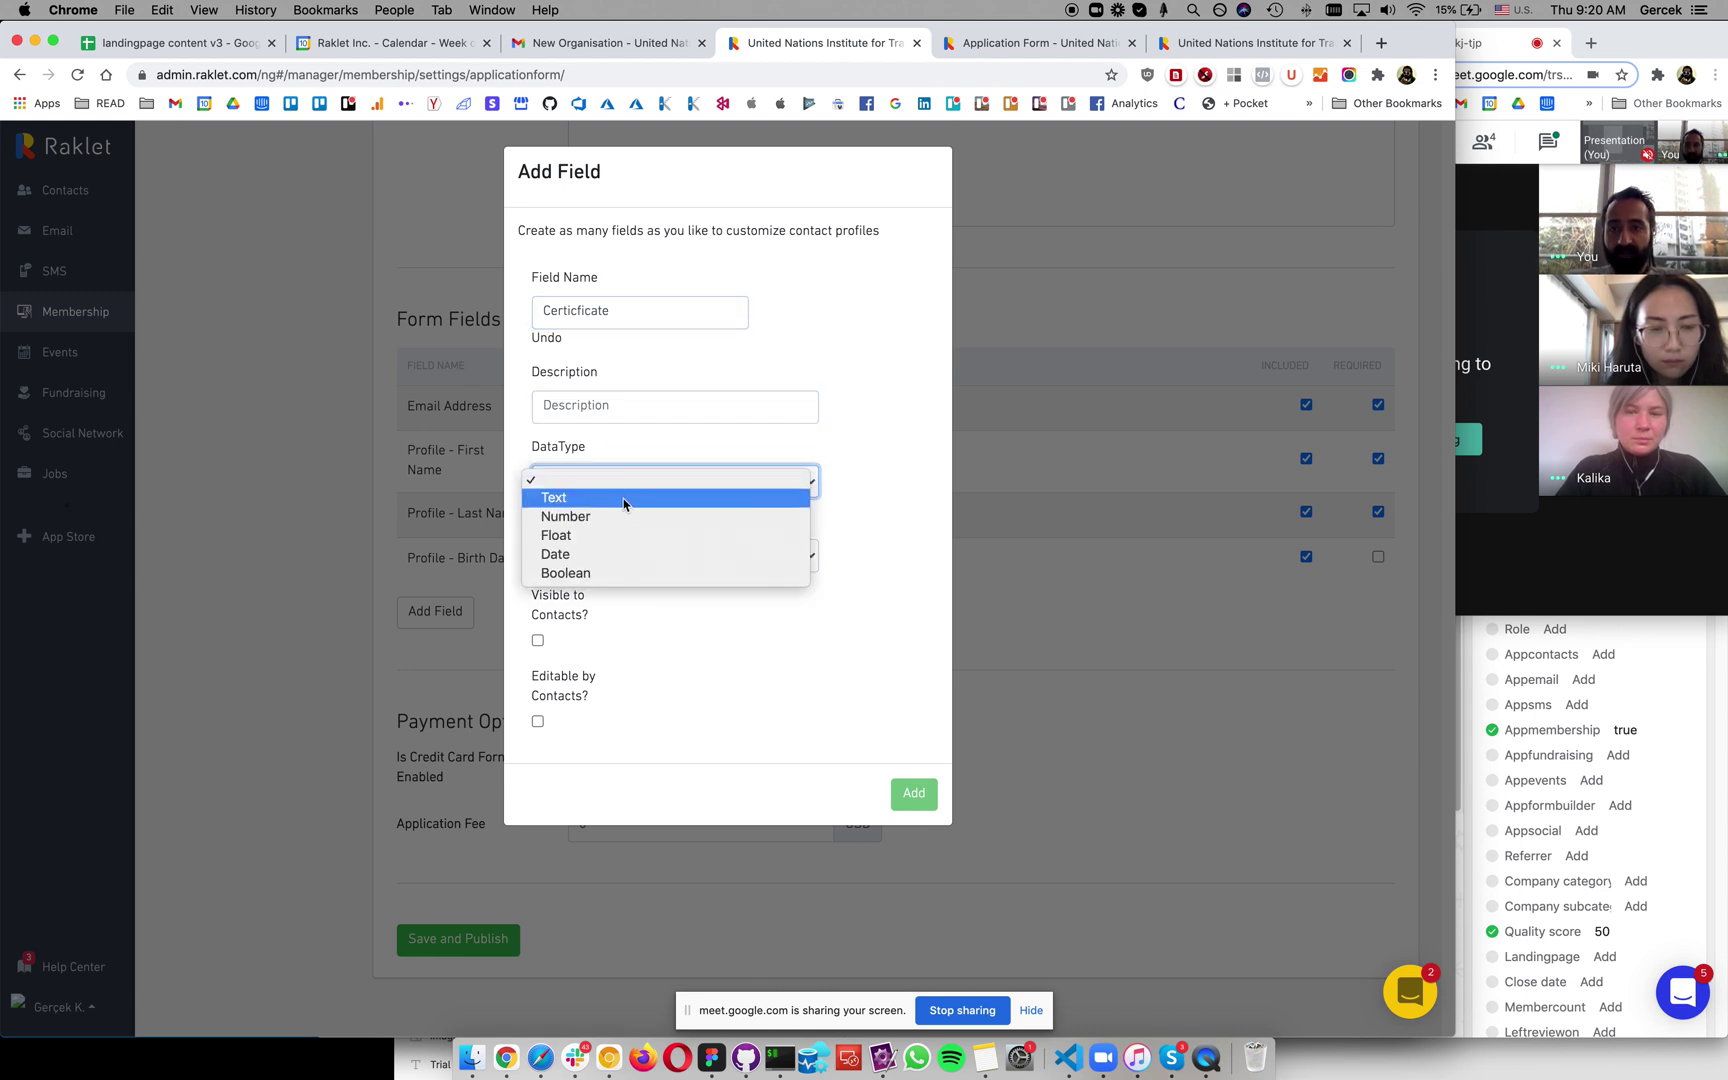
left_click(623, 497)
left_click(618, 555)
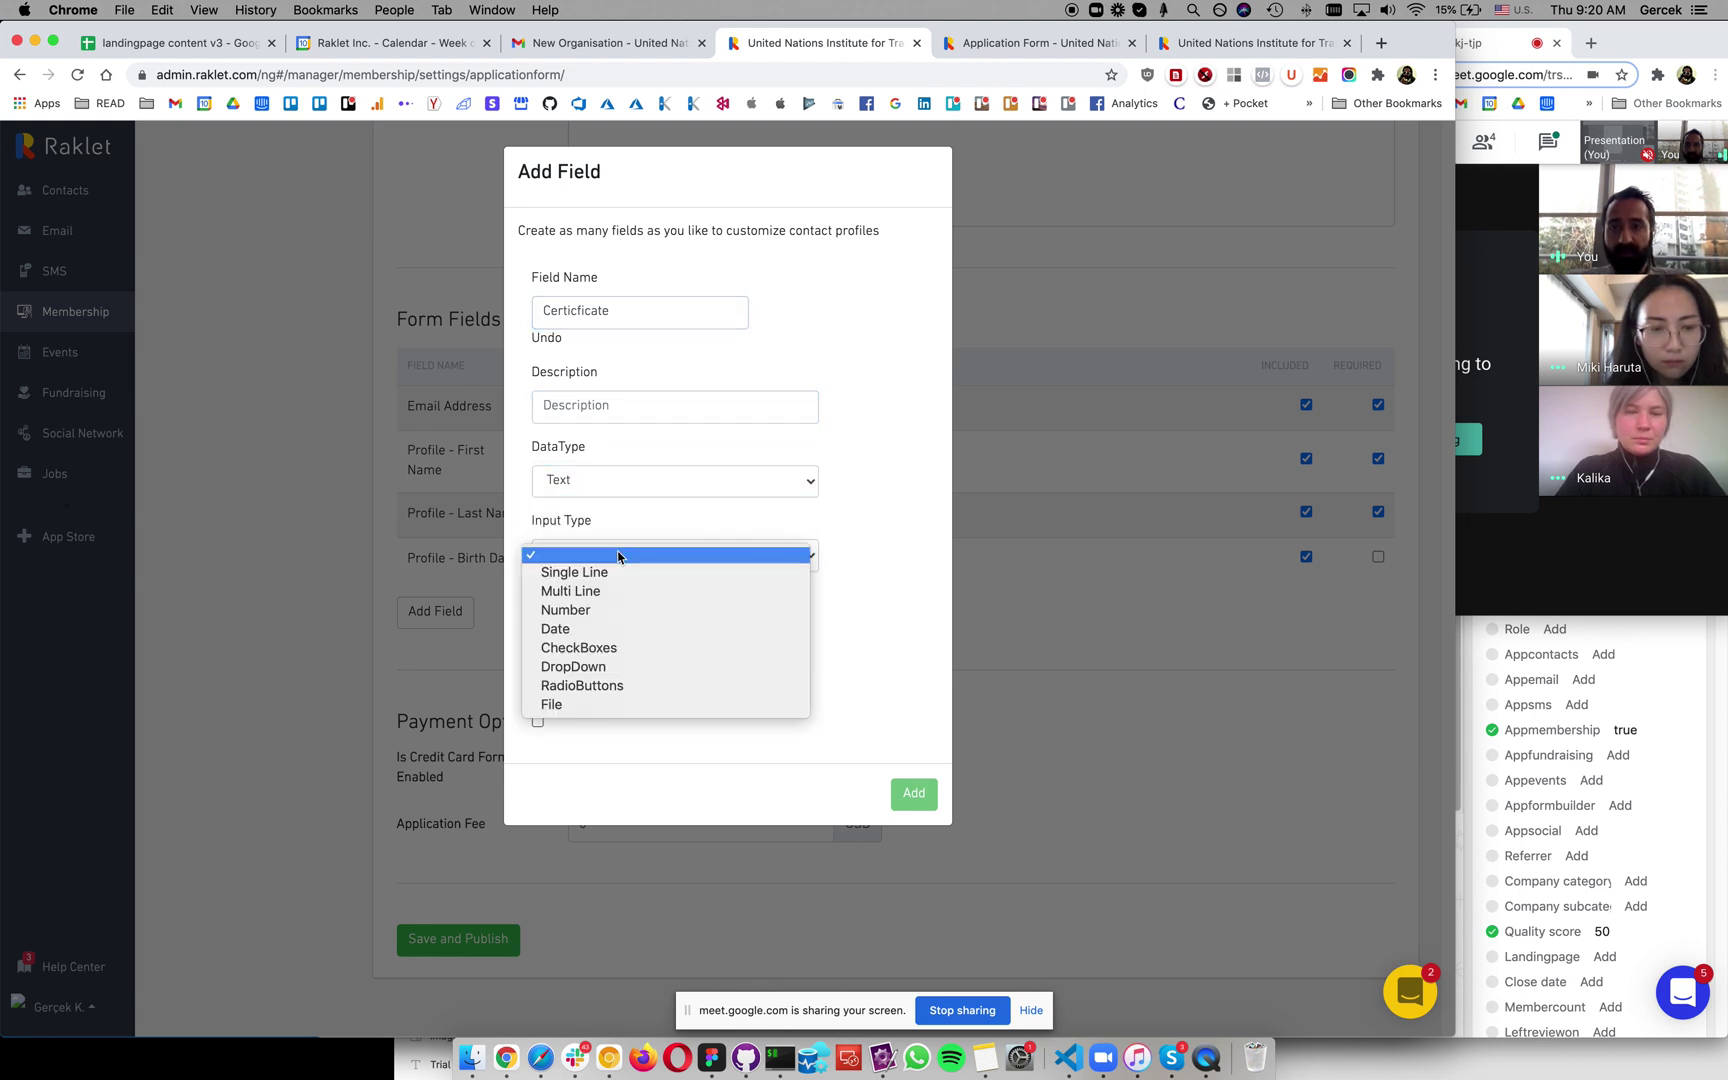
left_click(625, 705)
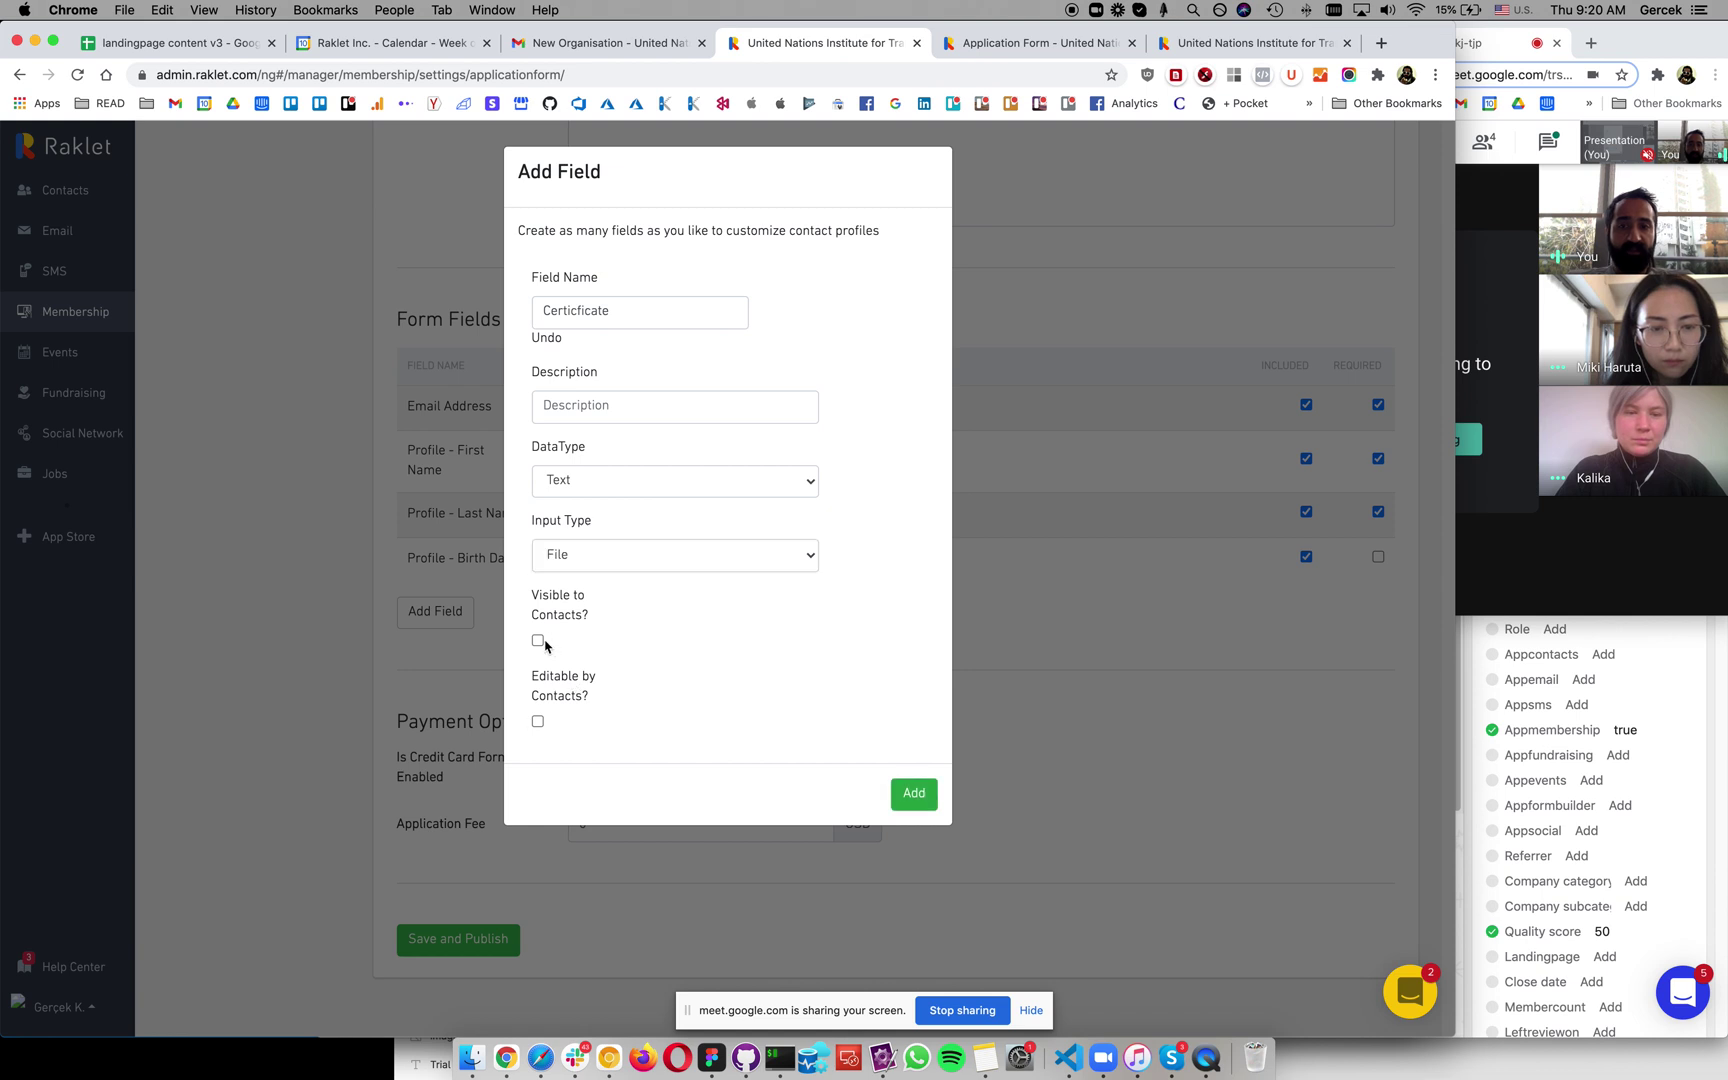
left_click(539, 641)
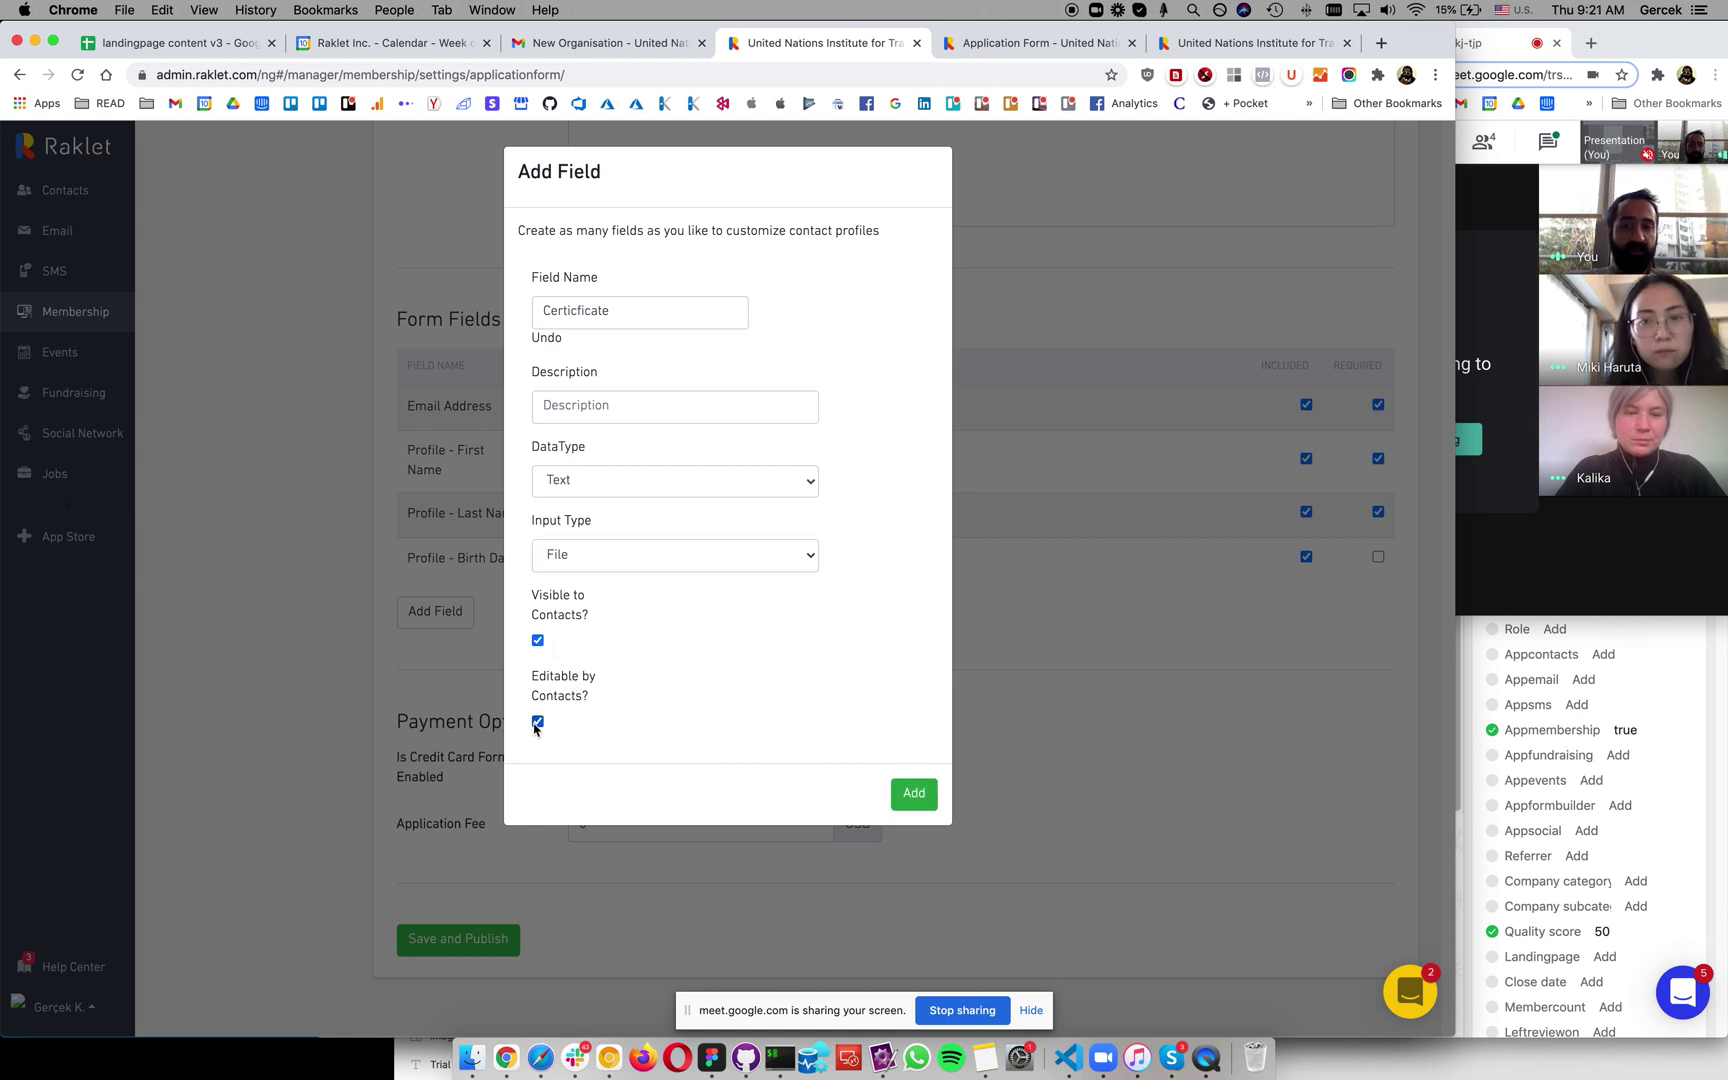
left_click(912, 793)
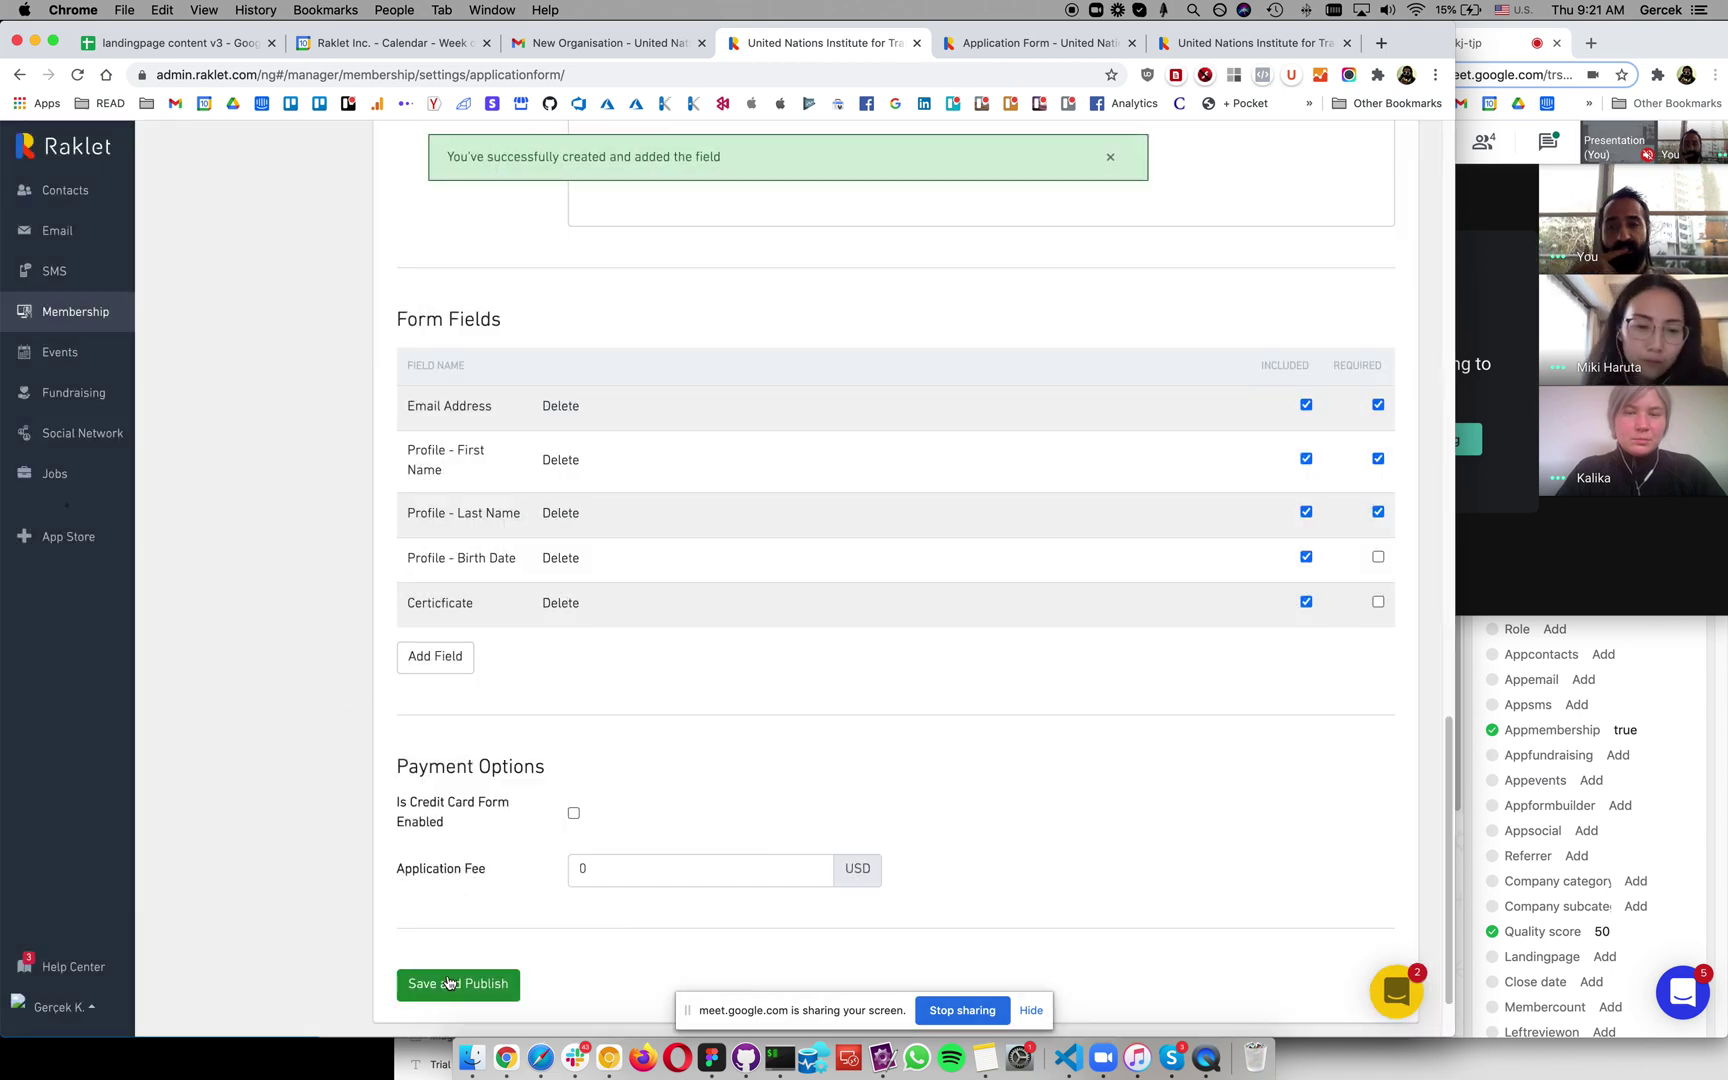
Step: Save and publish the application form and view its updated public page
left_click(448, 983)
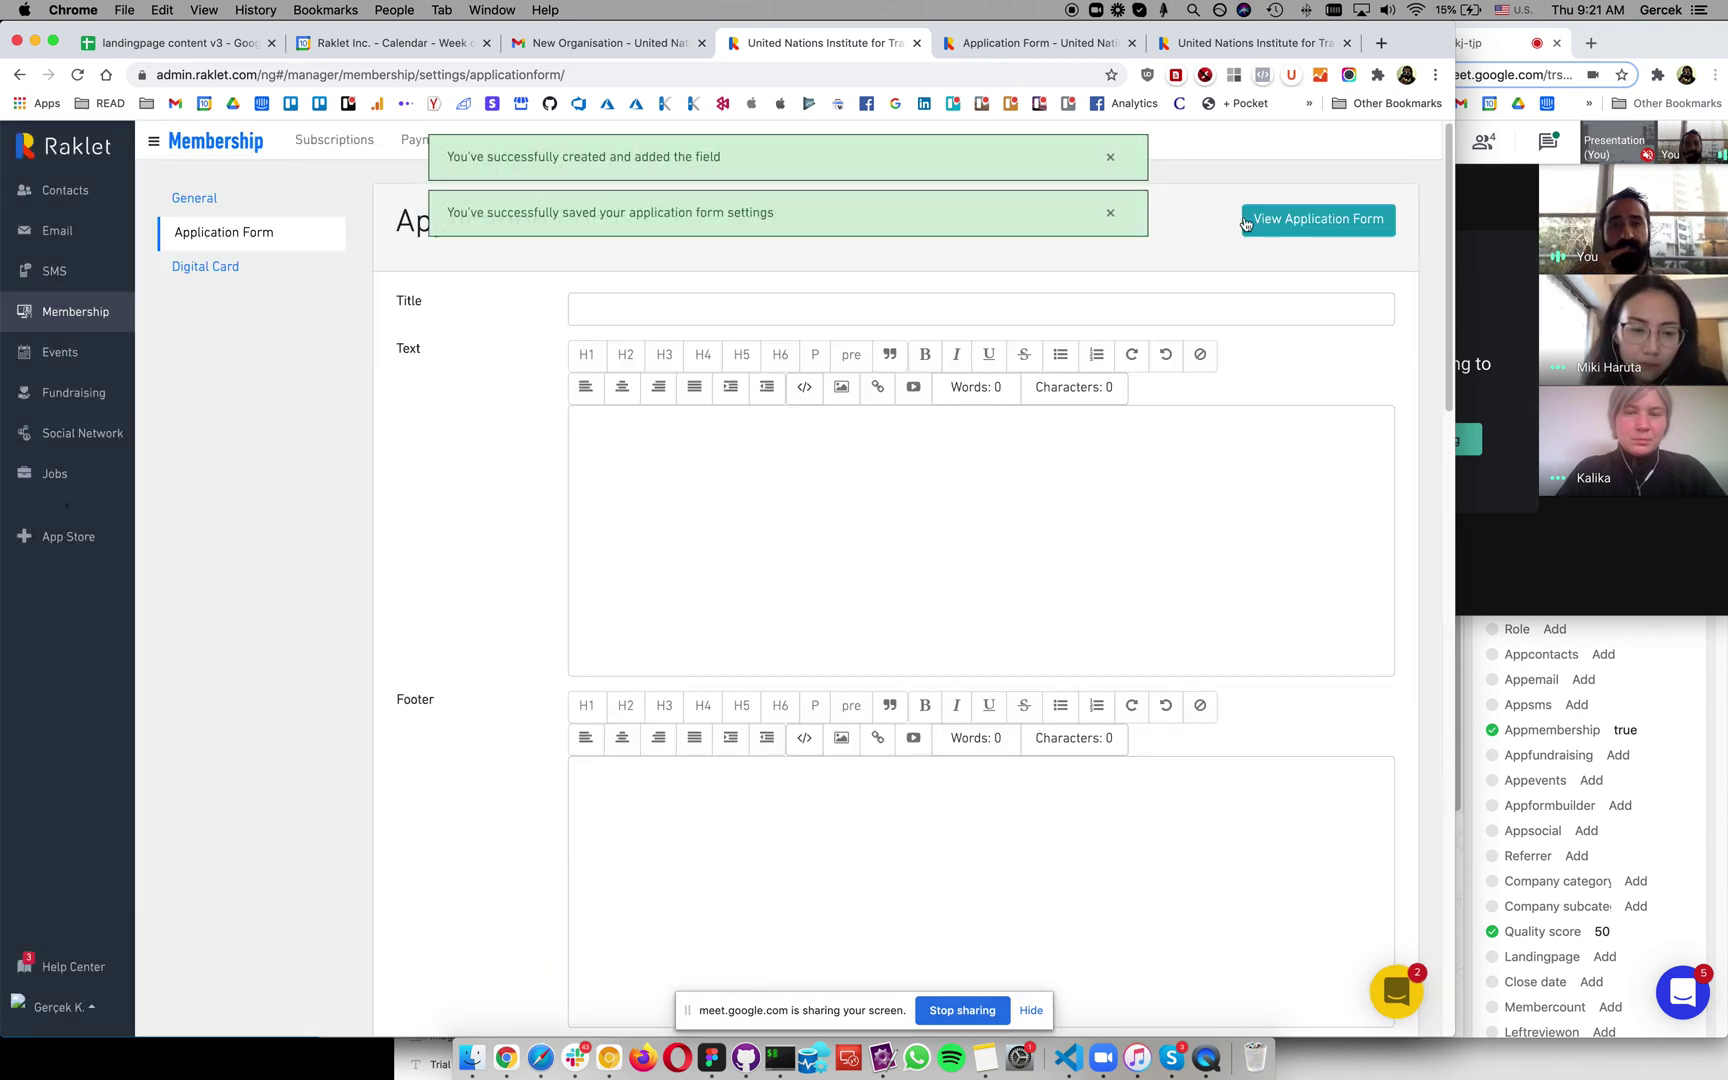
left_click(1280, 224)
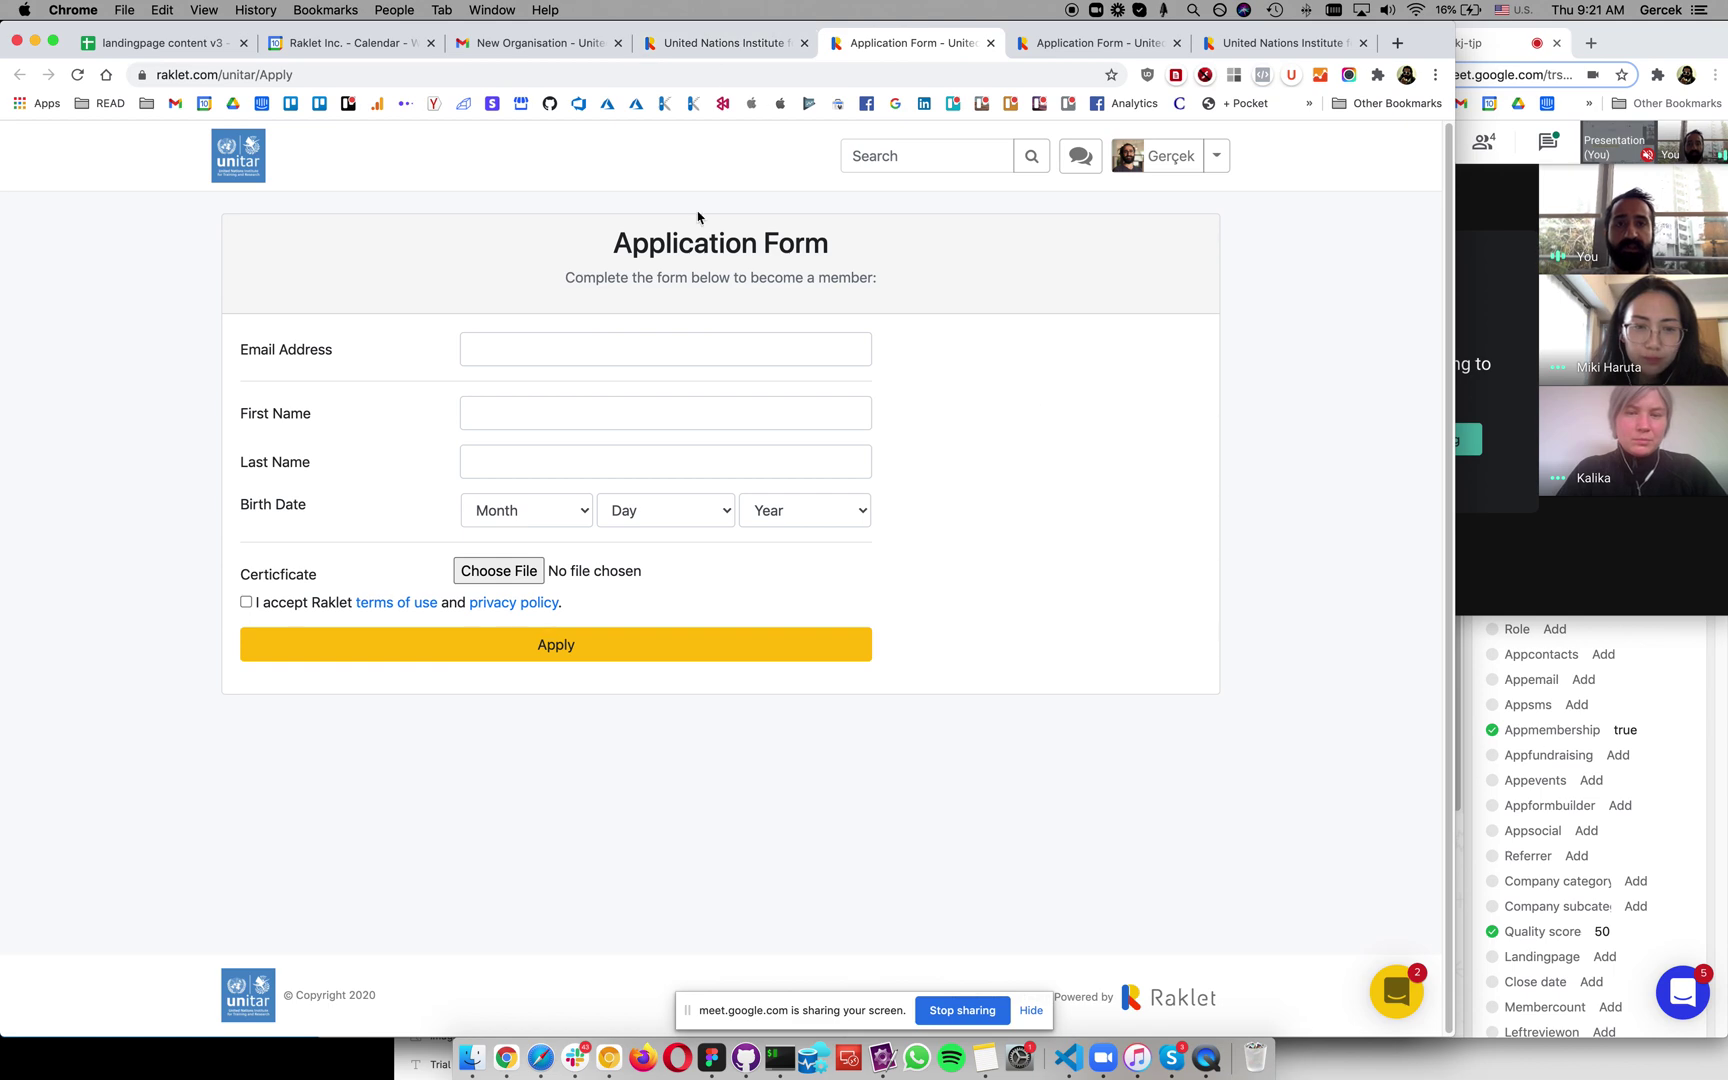
Step: Go to the UNITAR network's home page and load raklet.com/unitar/ in a new incognito window as a logged-out visitor
left_click(229, 140)
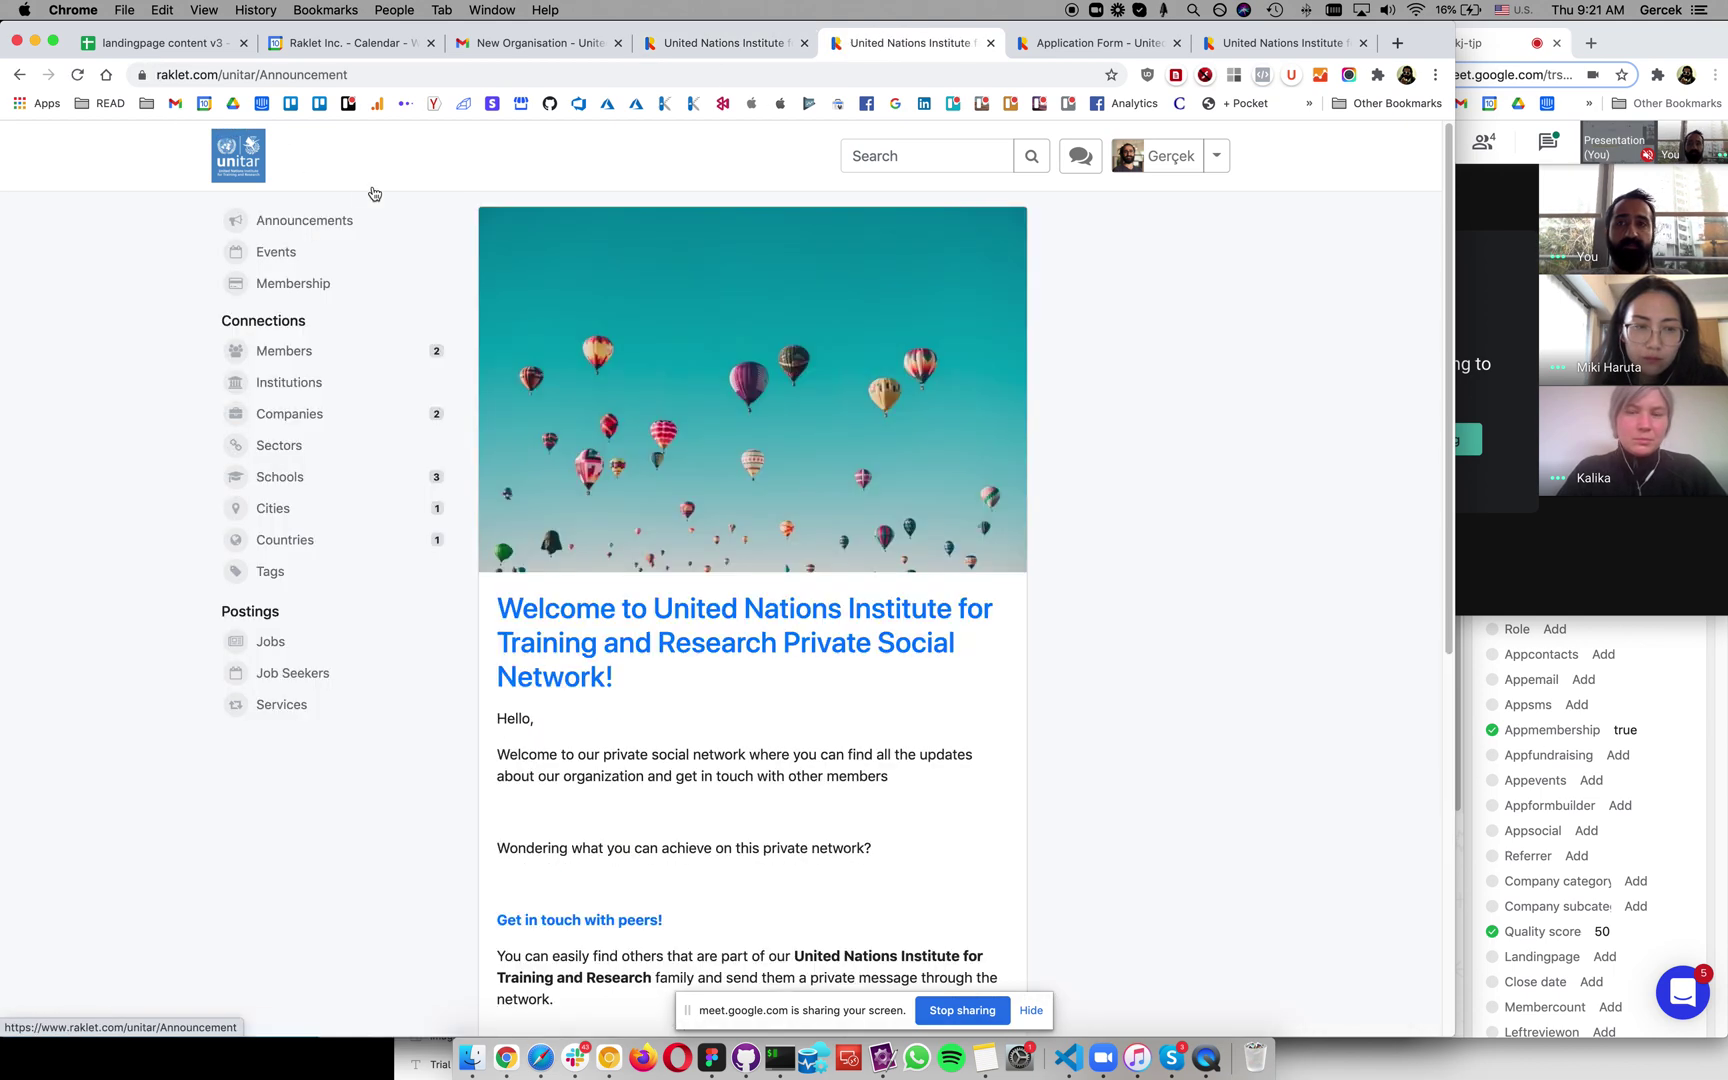
left_click_drag(334, 74, 158, 55)
key("super+c")
key("super+shift+n")
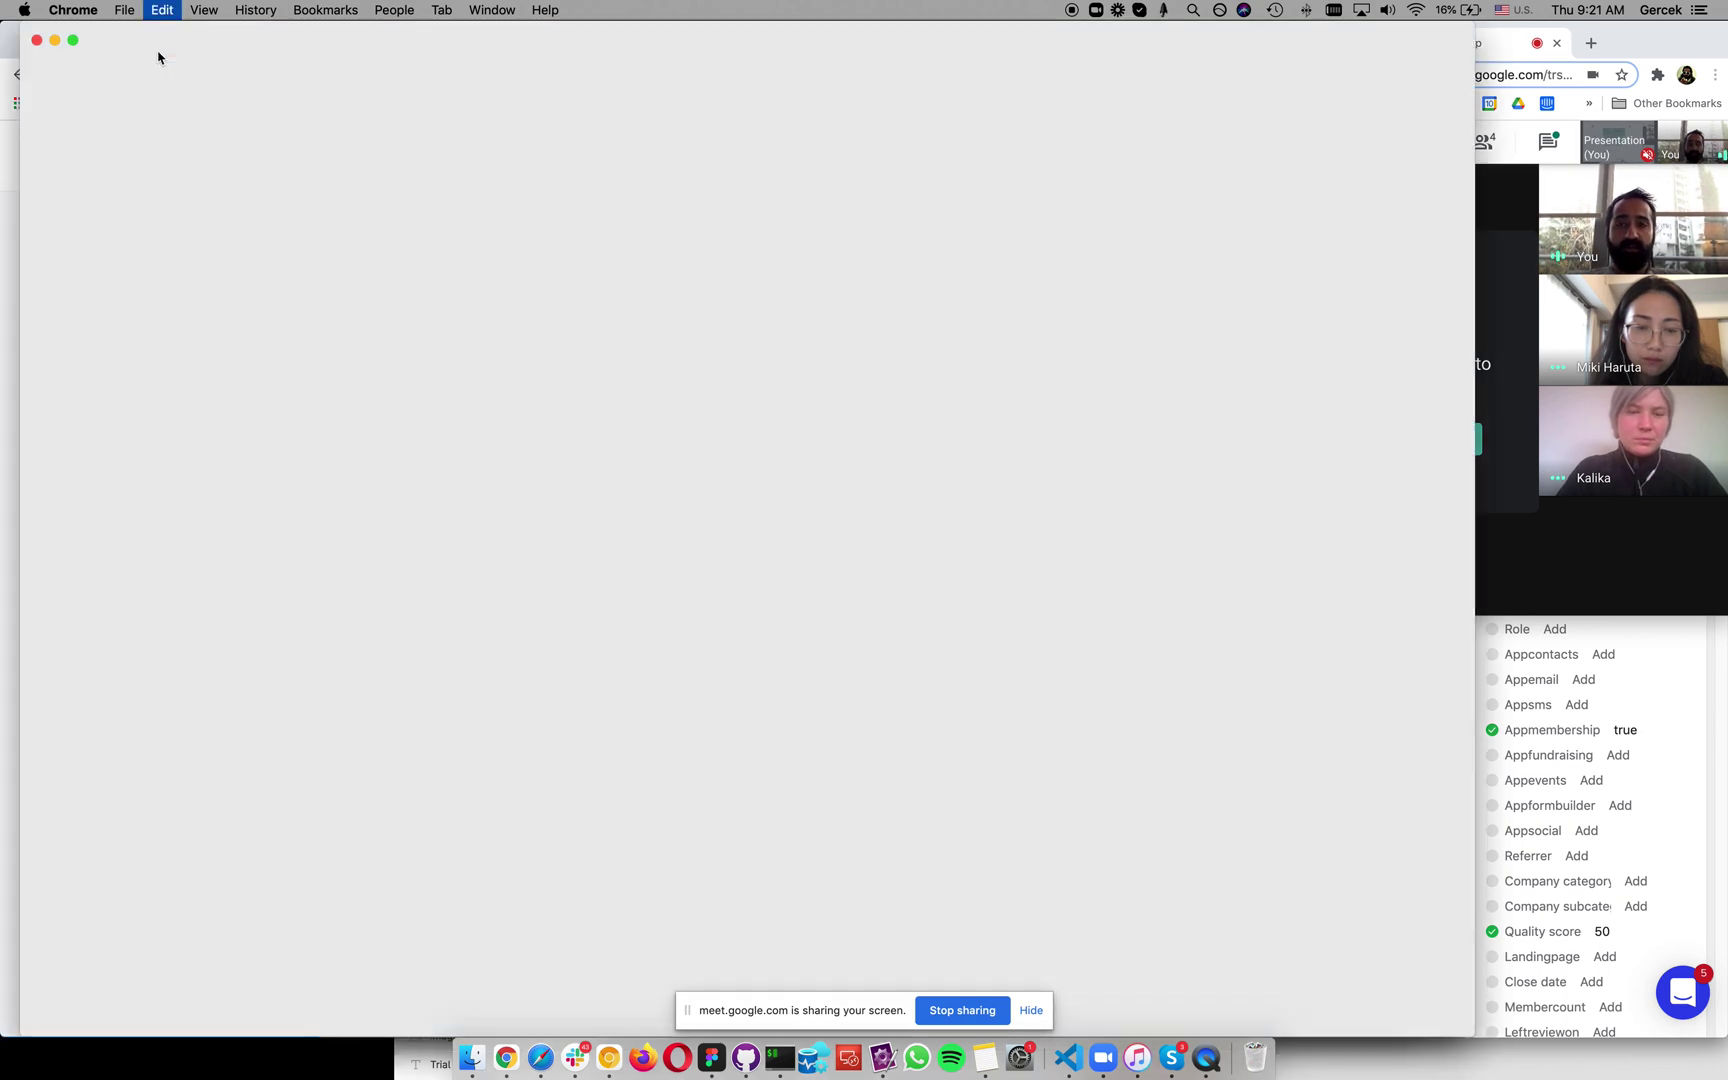
key("super+v")
key("Return")
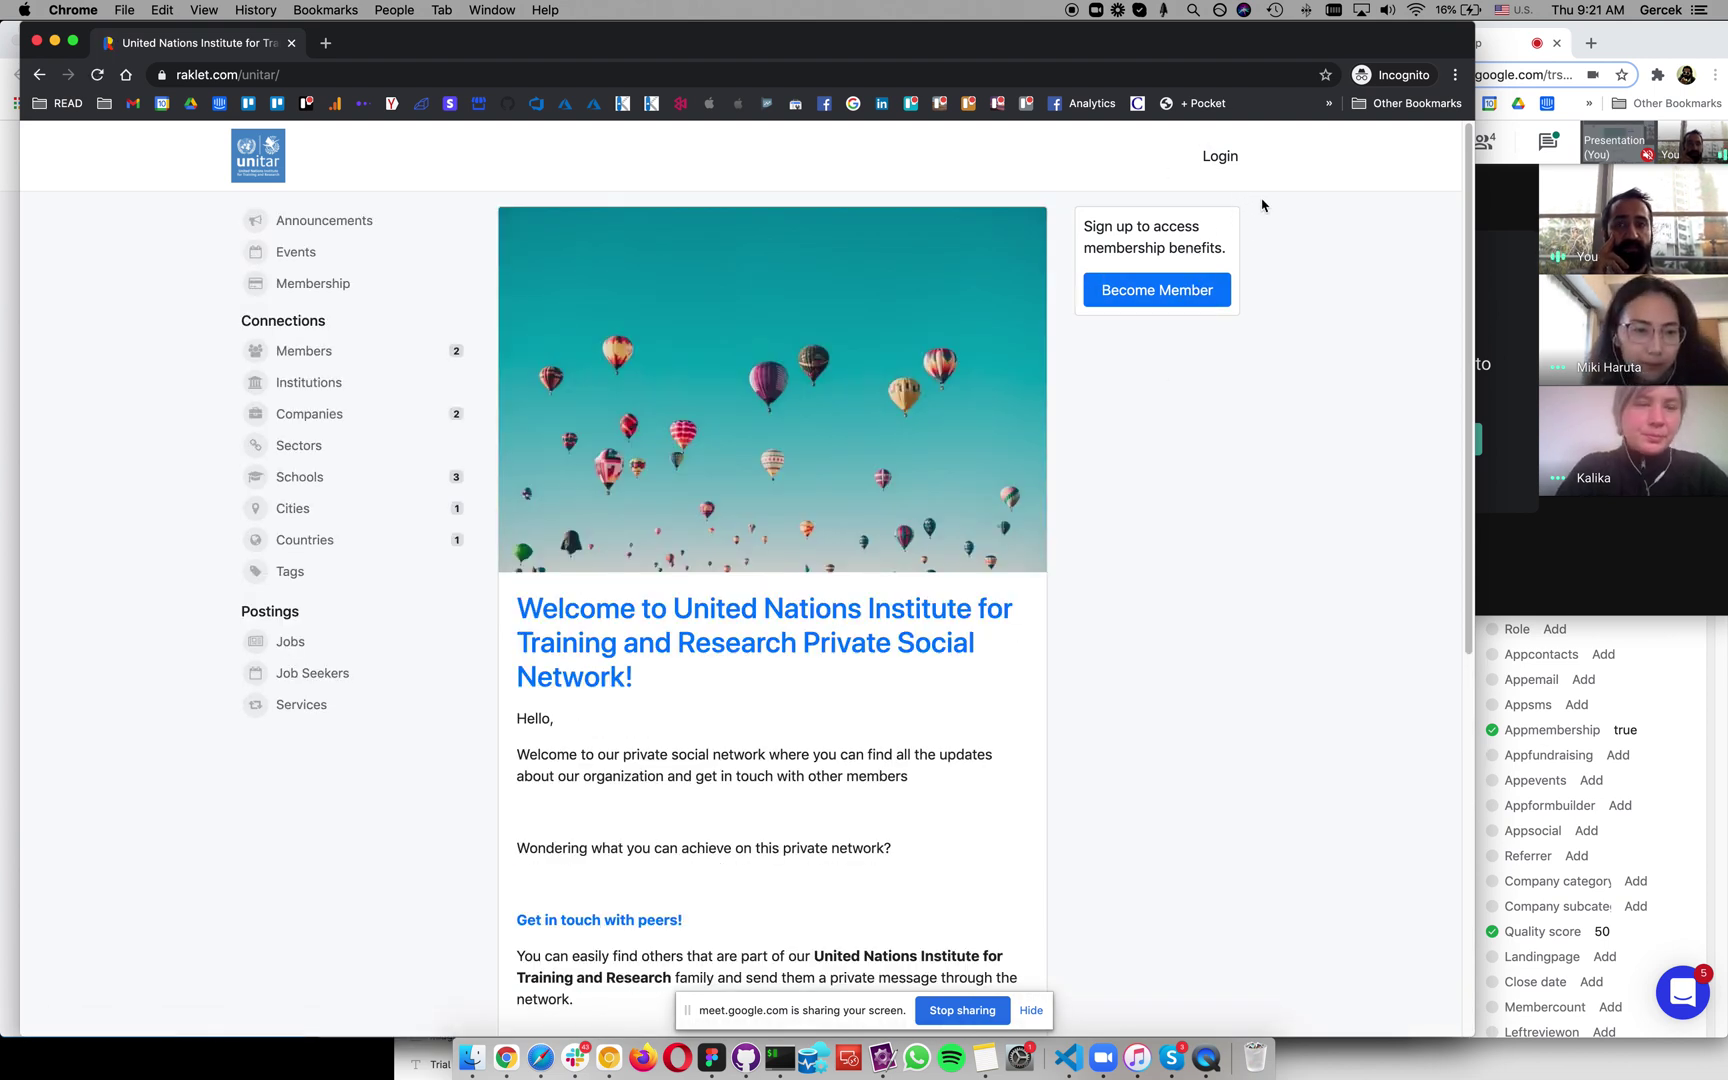
Step: Check what a logged-out visitor sees for Cities, San Francisco and Jobs, and close the incognito window
left_click(345, 358)
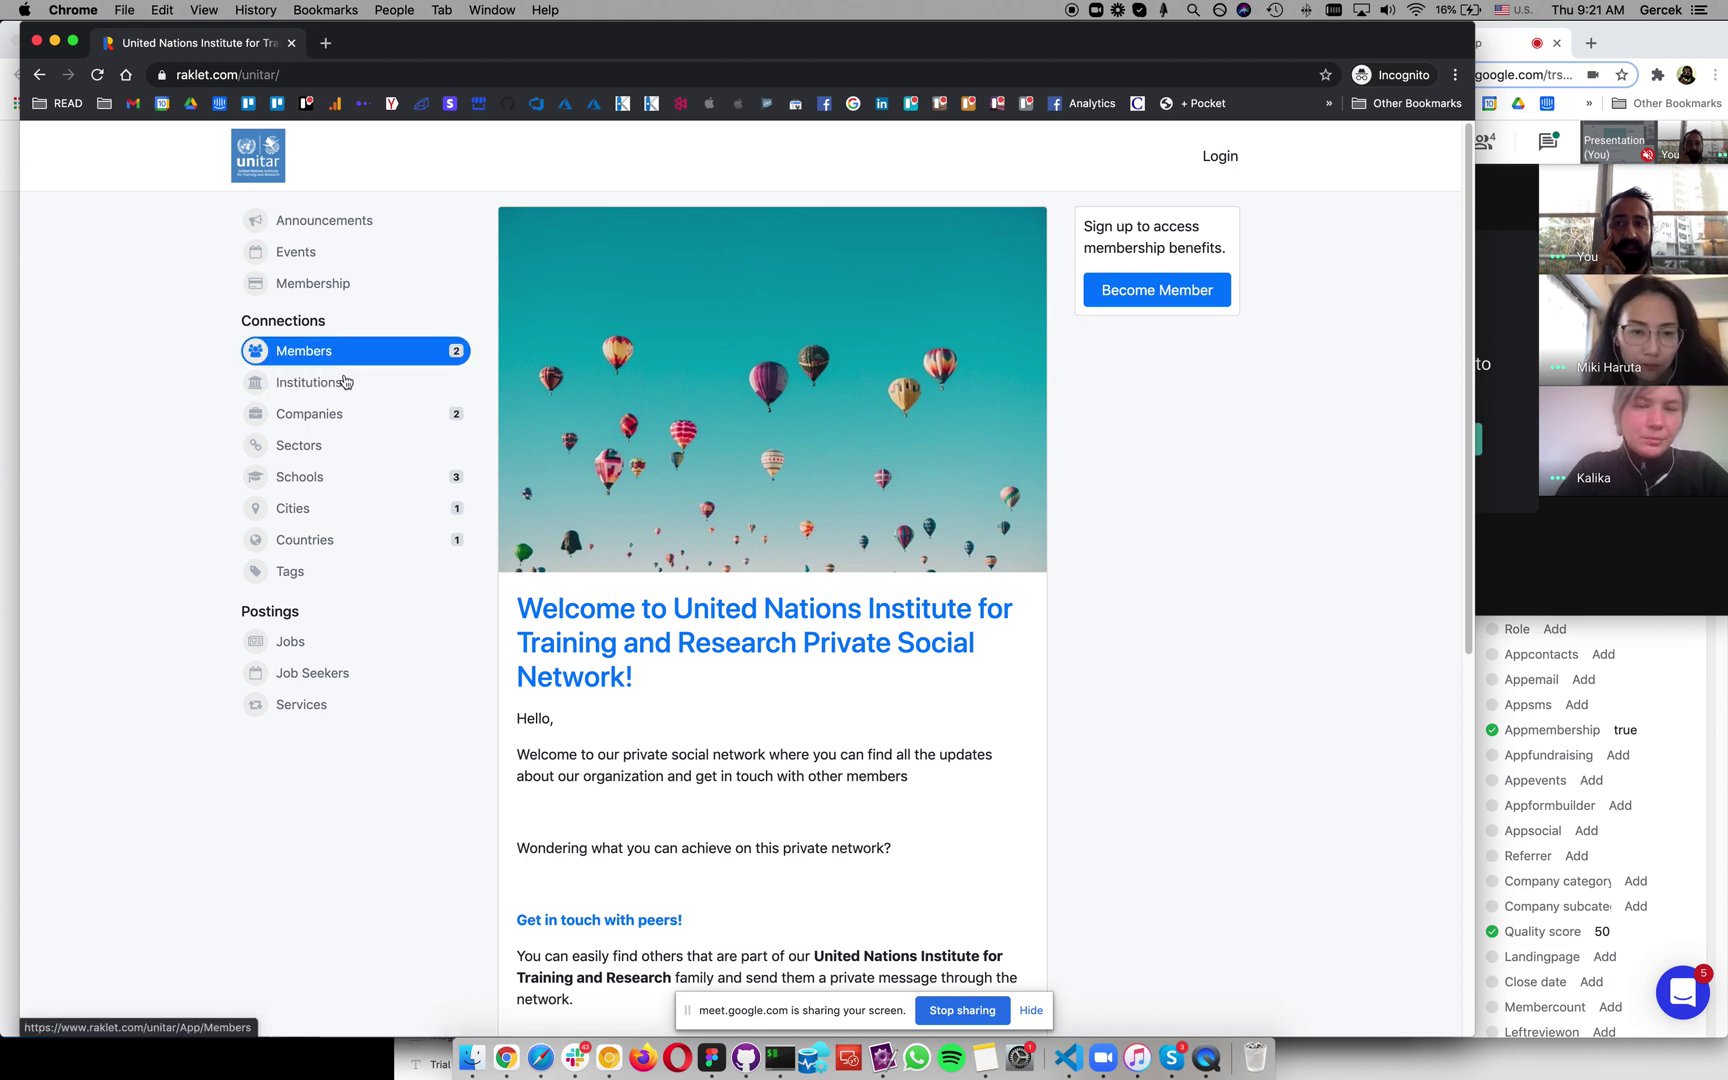
left_click(352, 520)
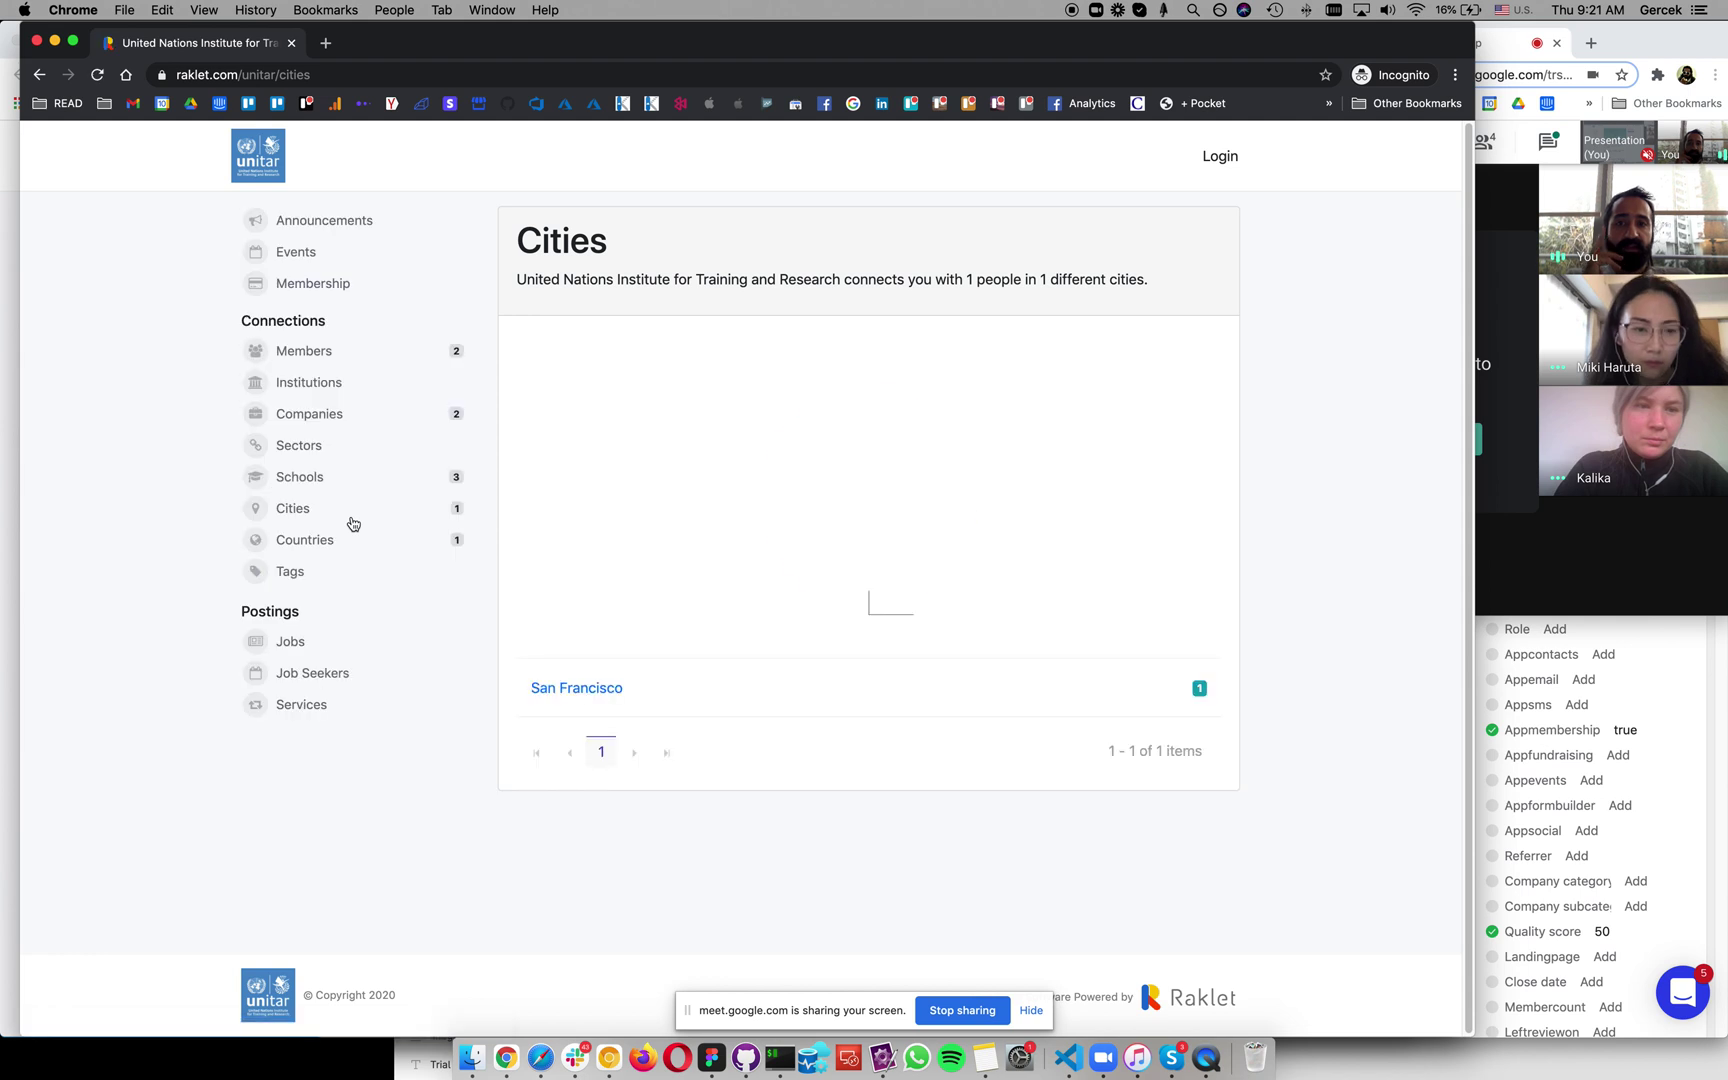
left_click(586, 699)
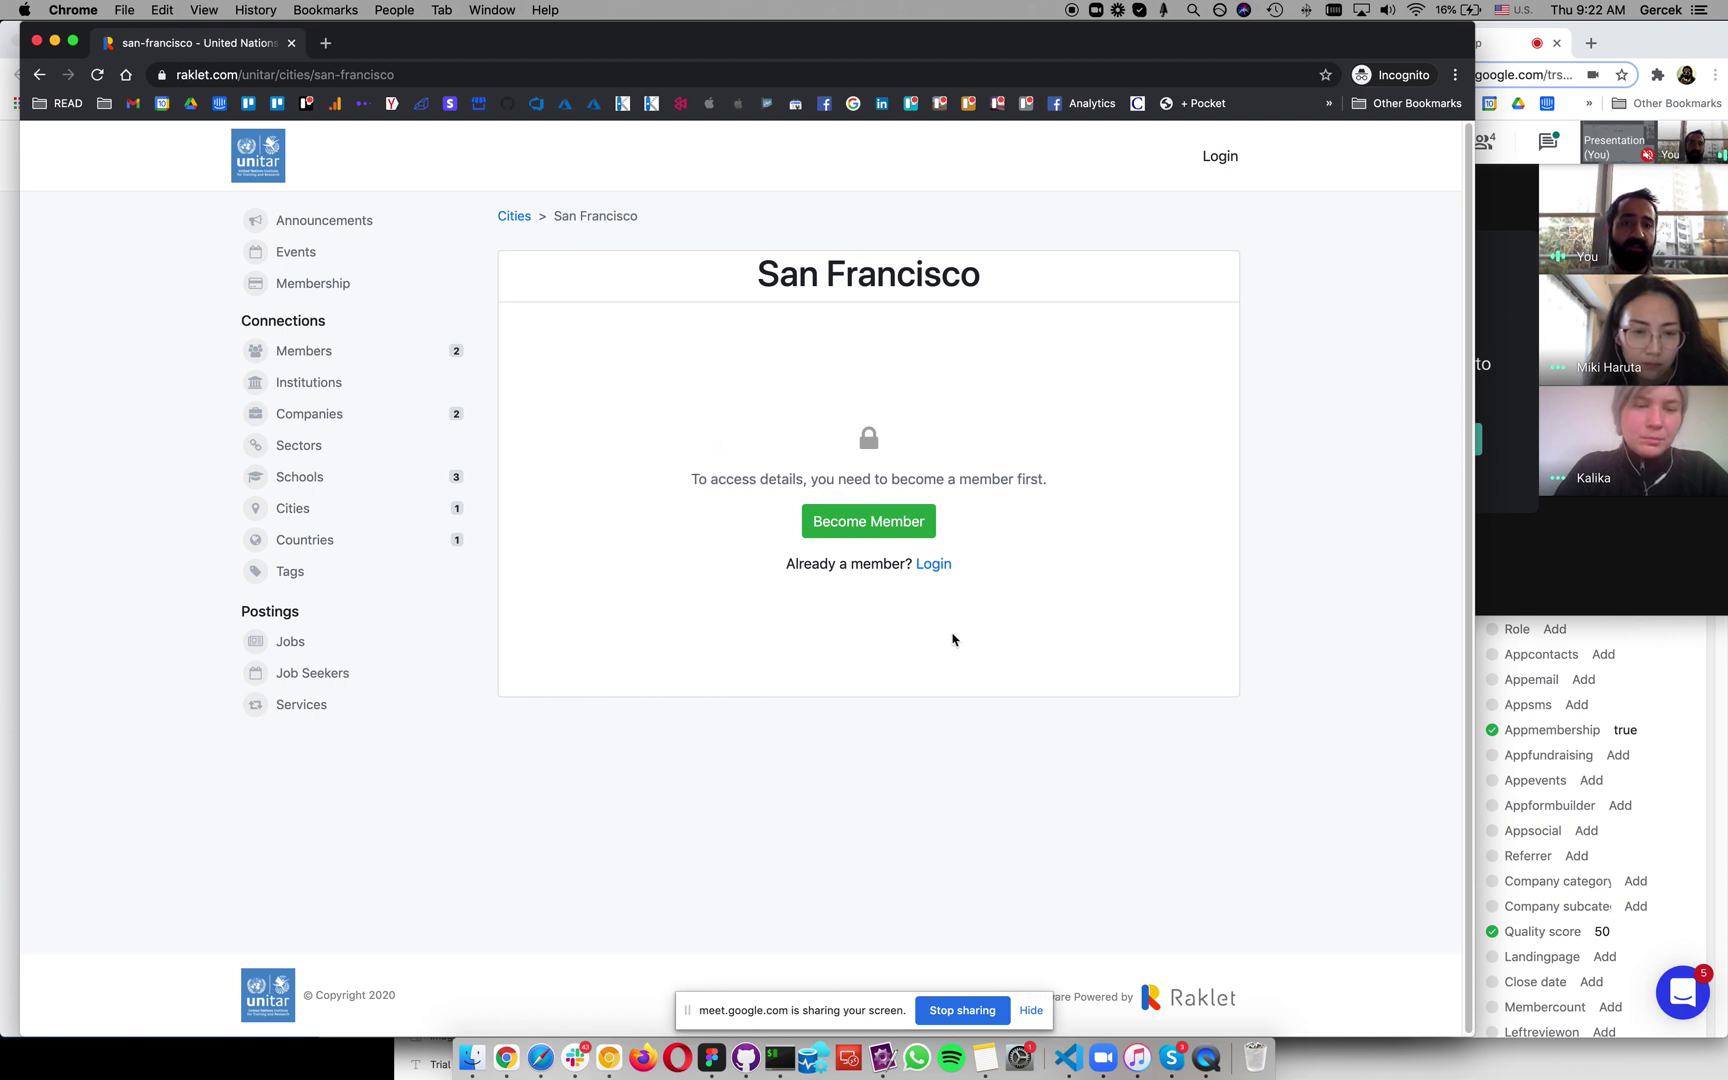
left_click(373, 643)
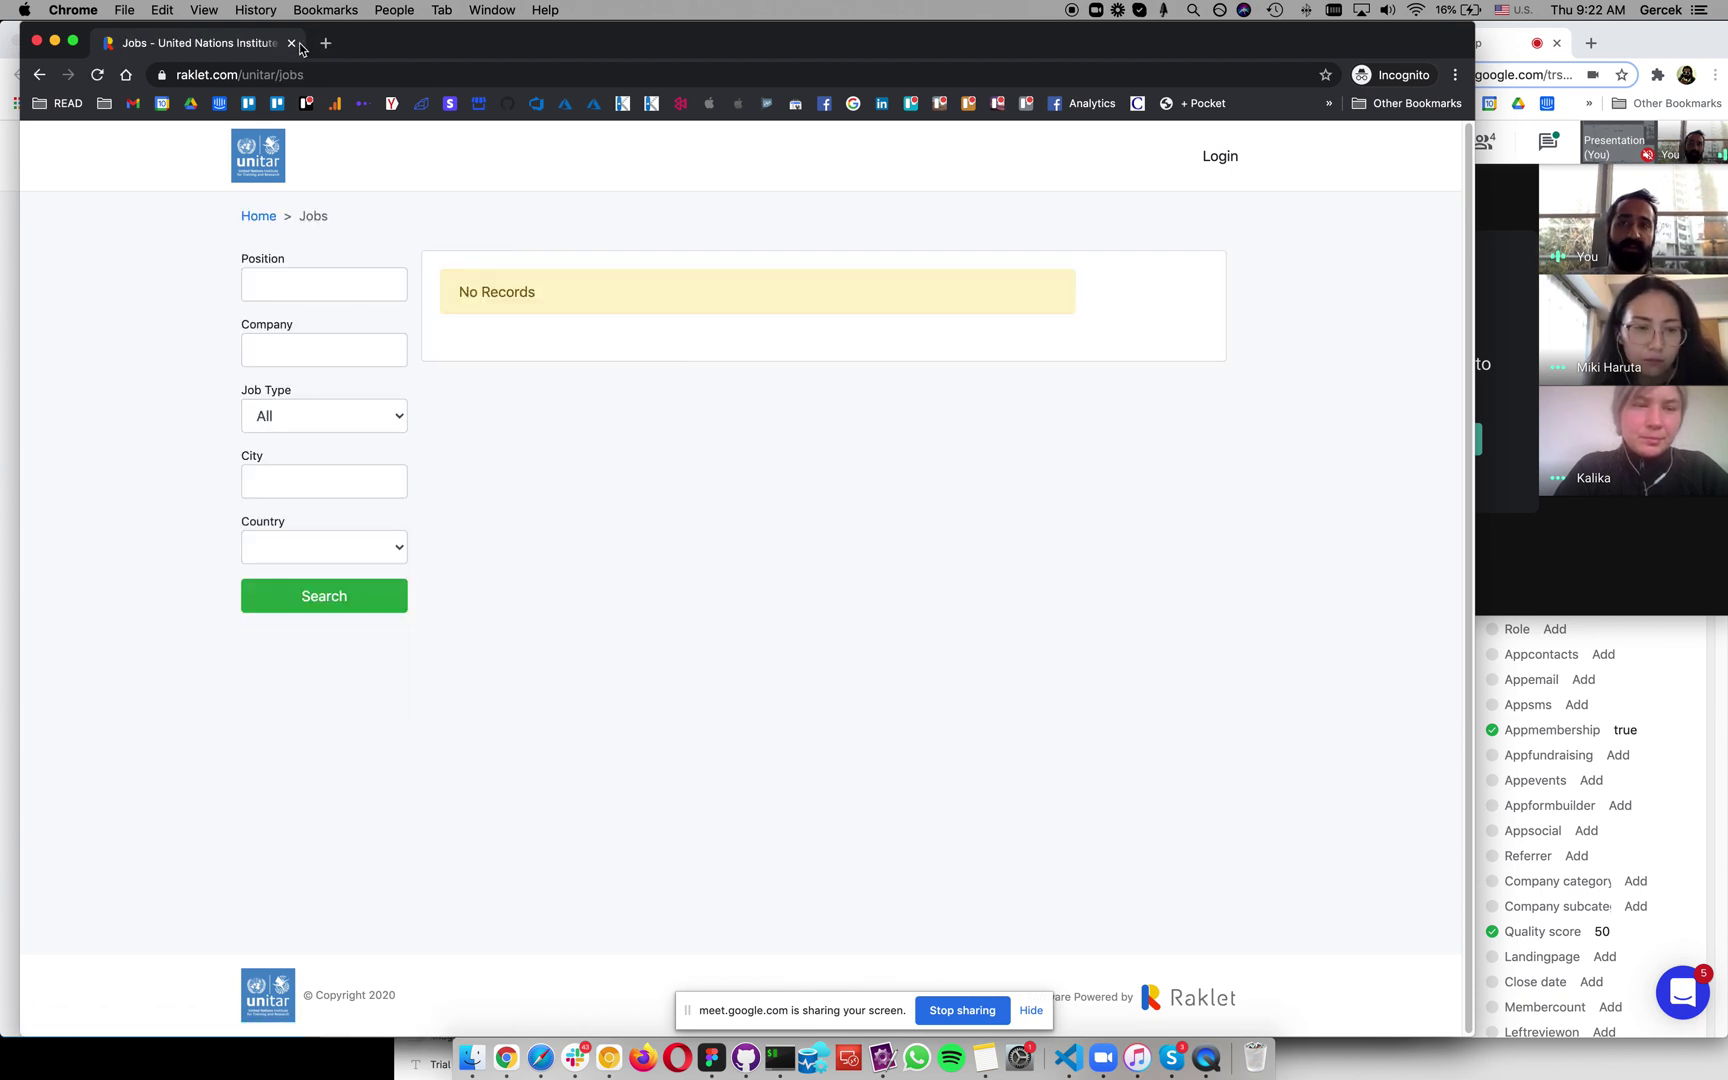
left_click_drag(301, 48, 355, 195)
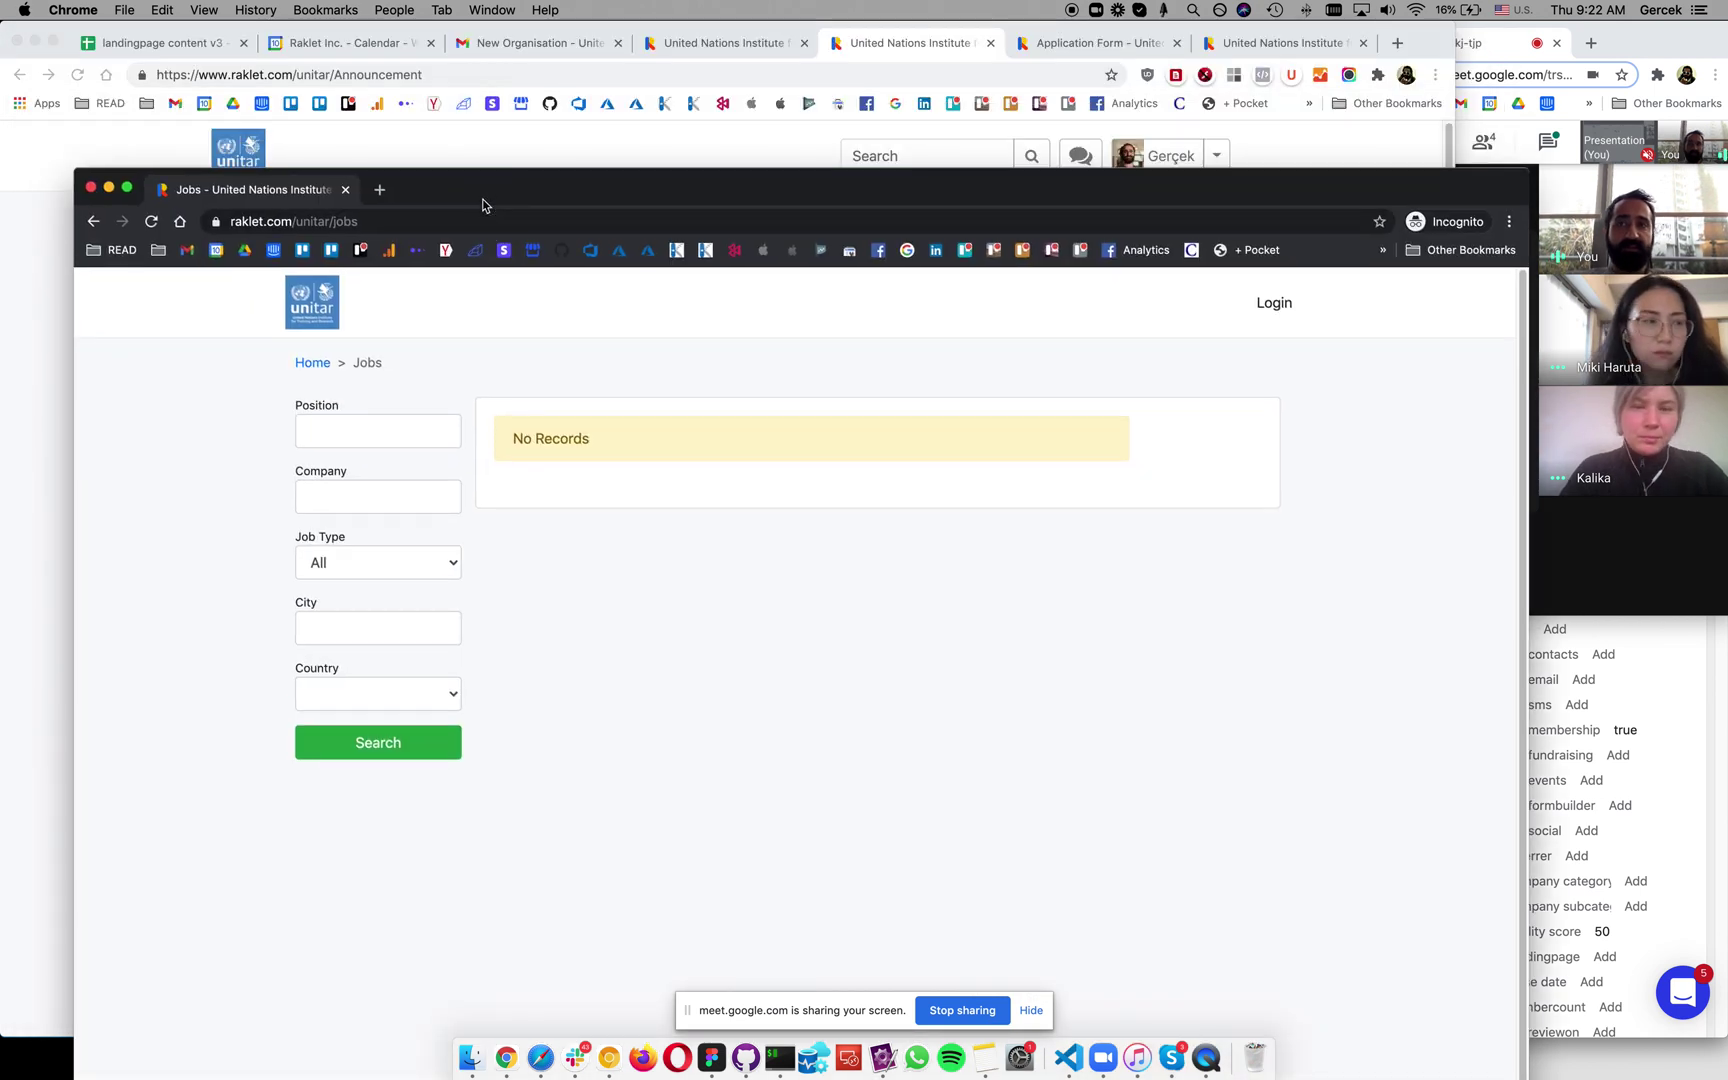
left_click(345, 190)
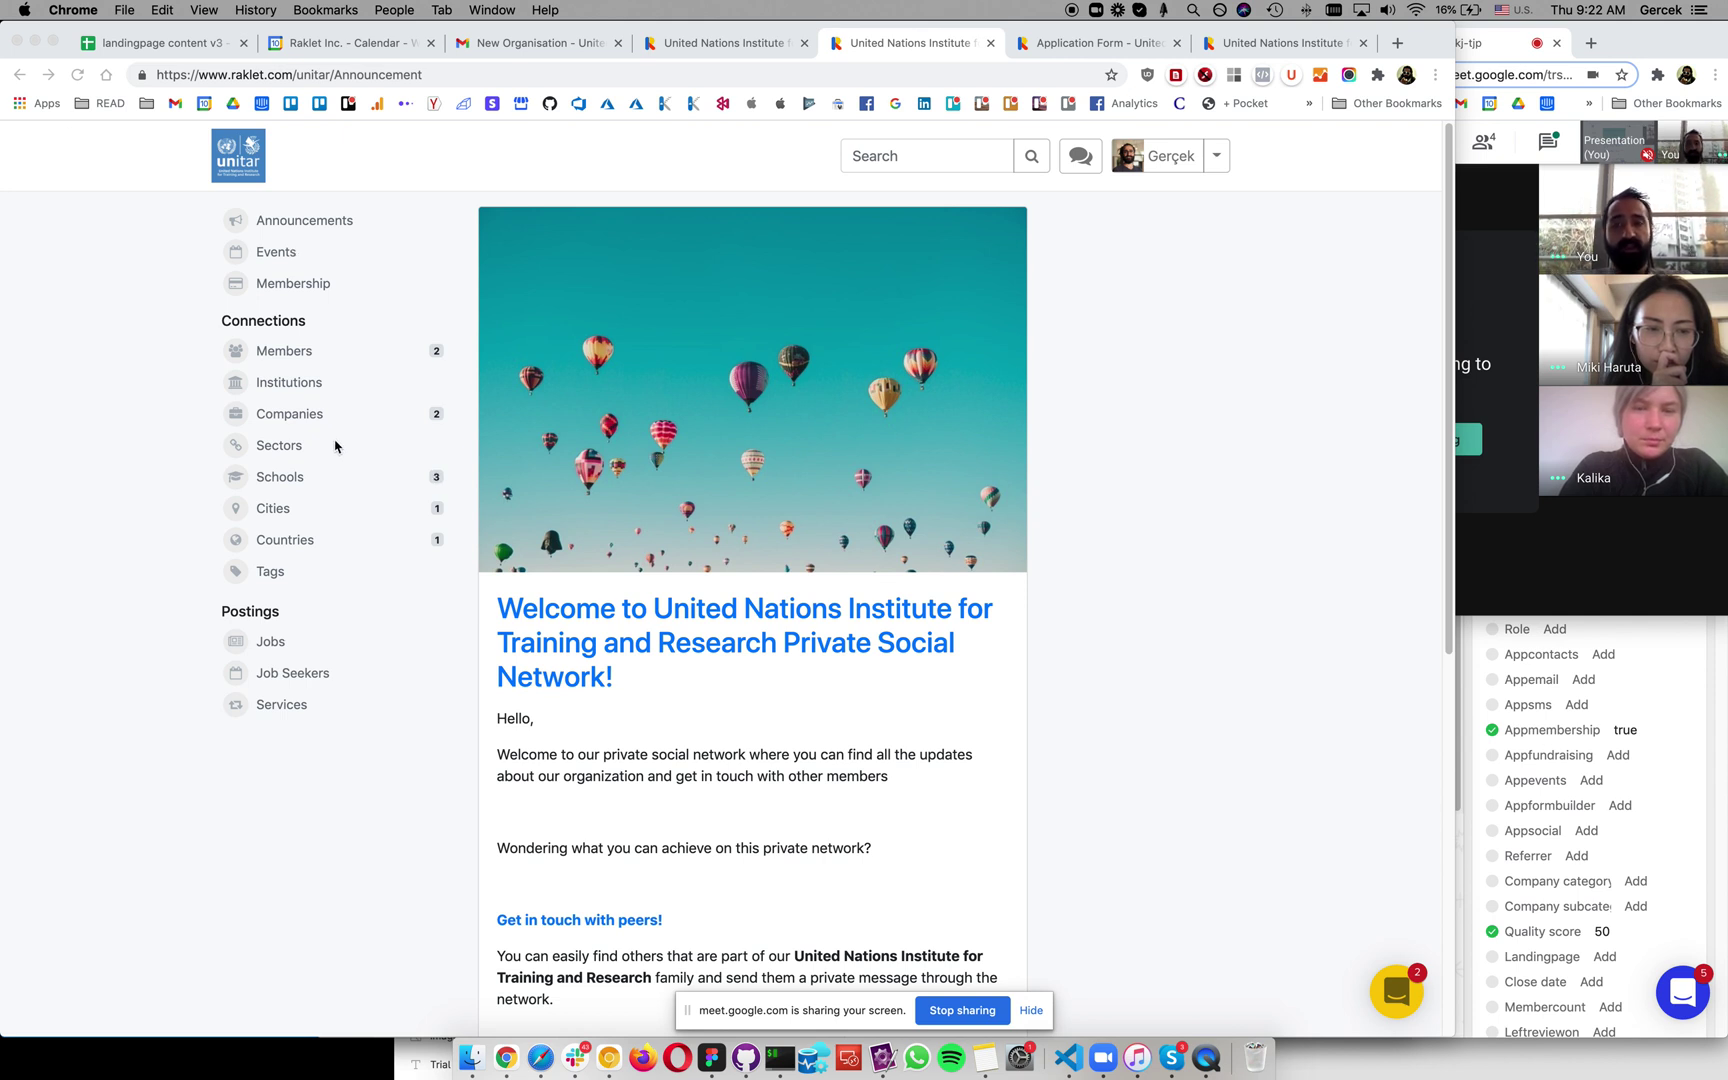
Step: Browse the network's Schools and Companies pages, view the member profile listed under The Home Depot, and close the profile
left_click(336, 480)
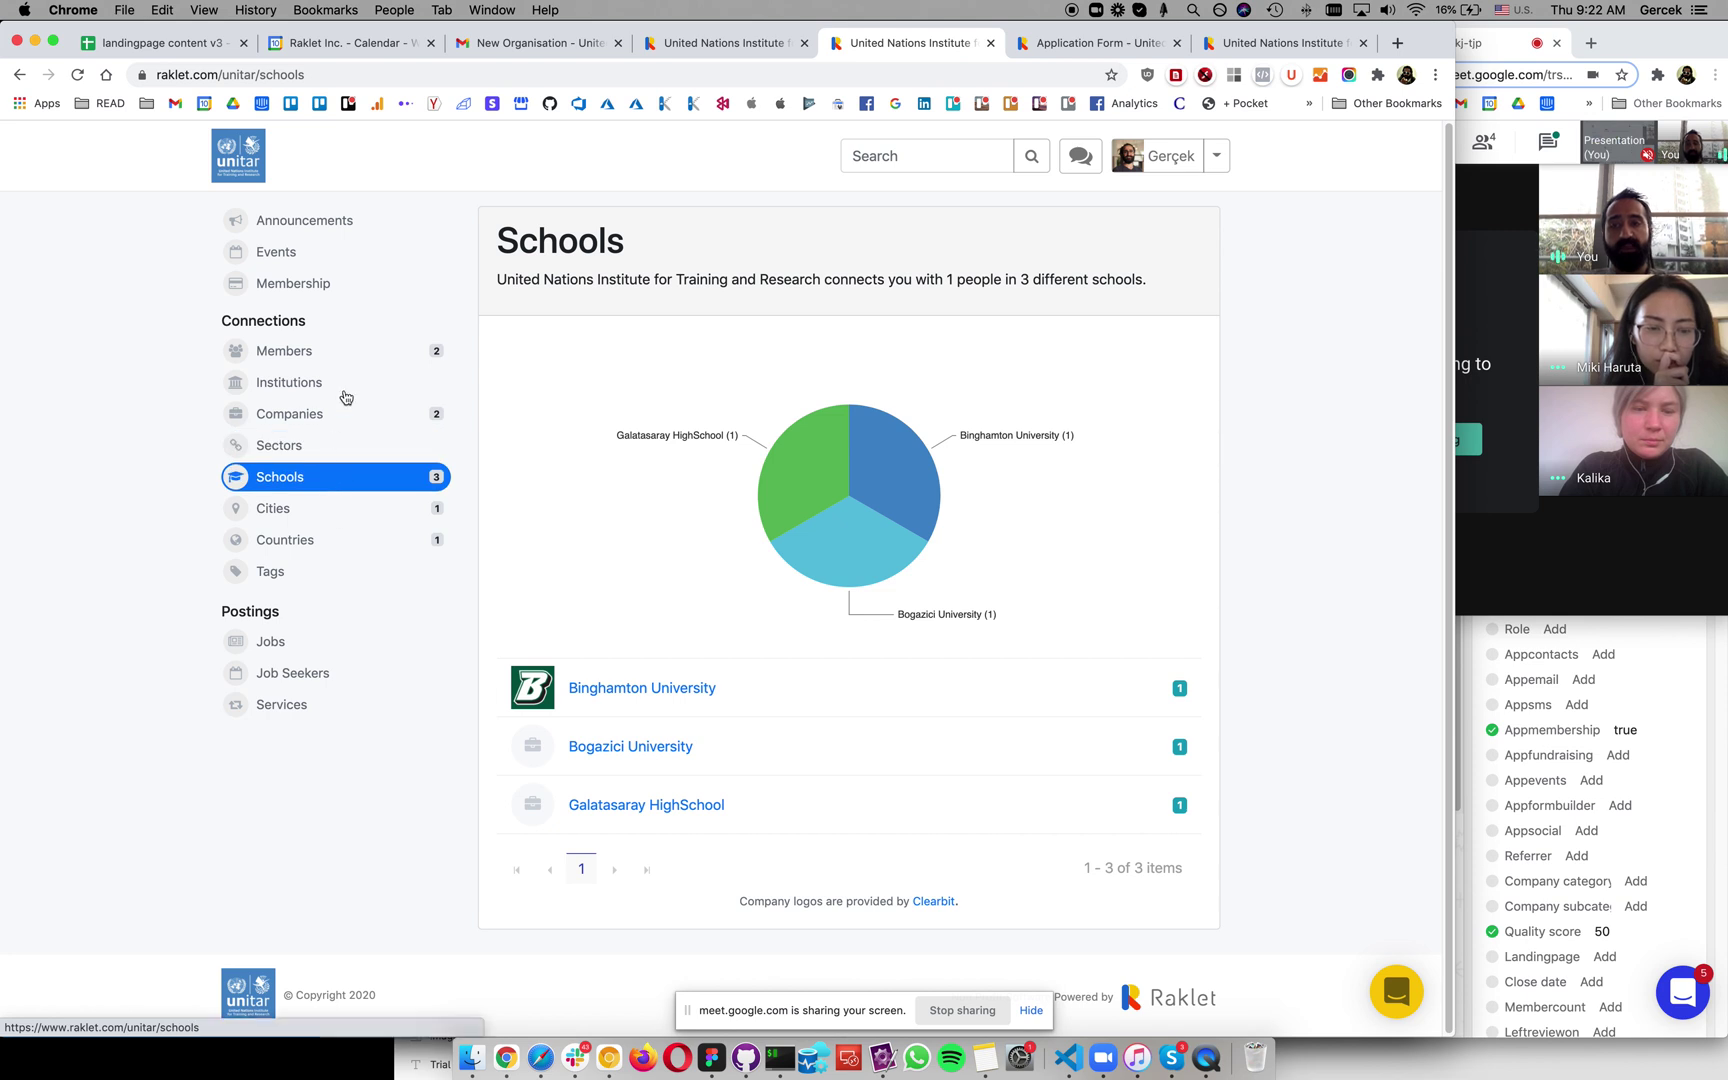
left_click(342, 426)
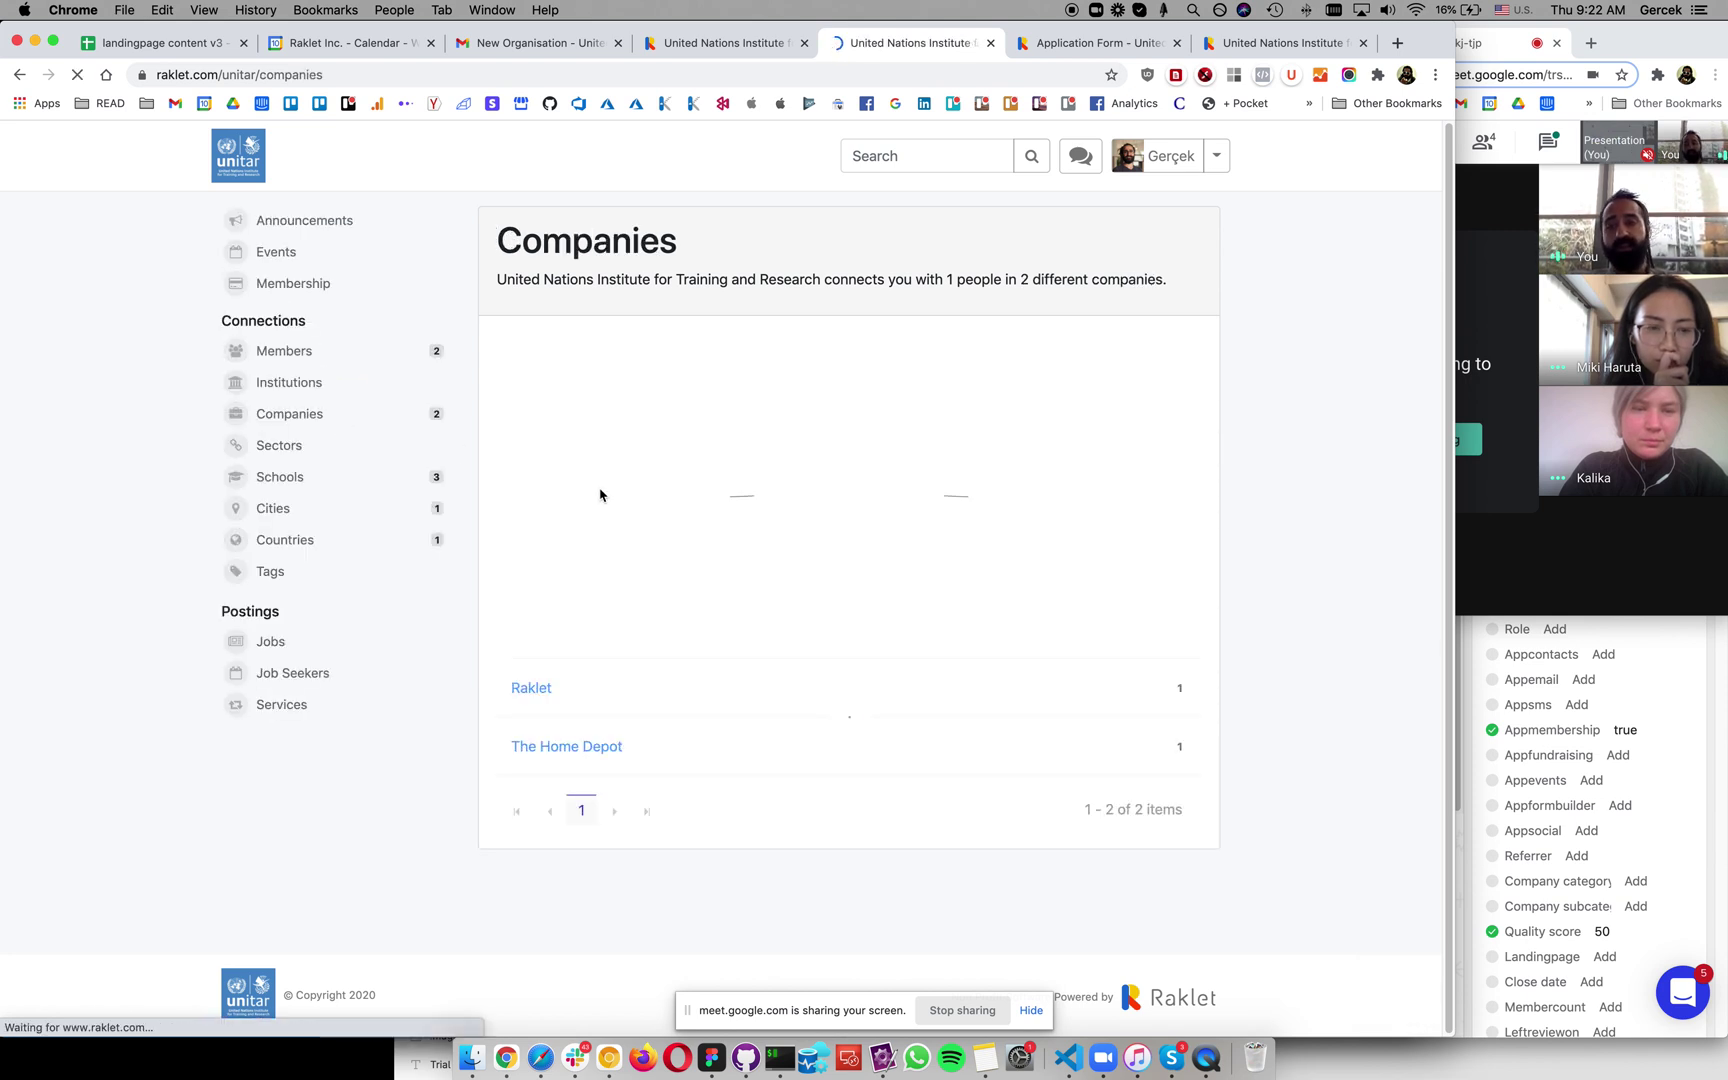
left_click(630, 750)
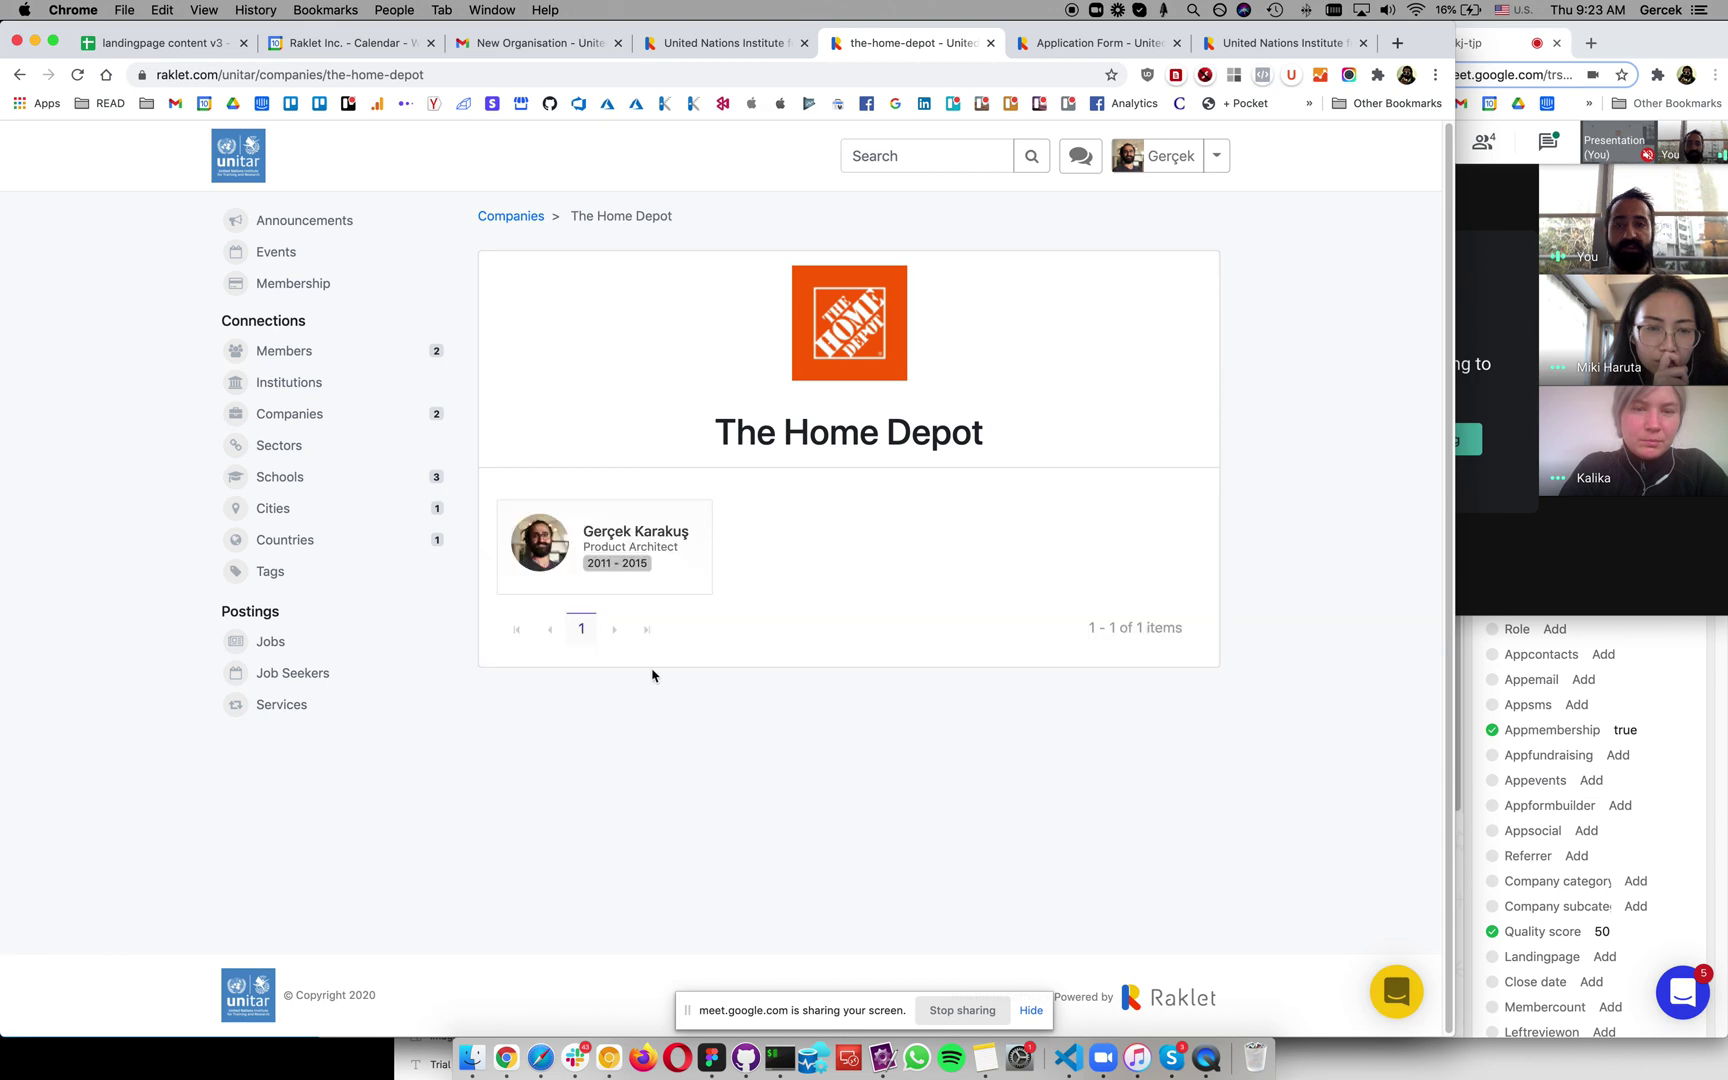
left_click(646, 557)
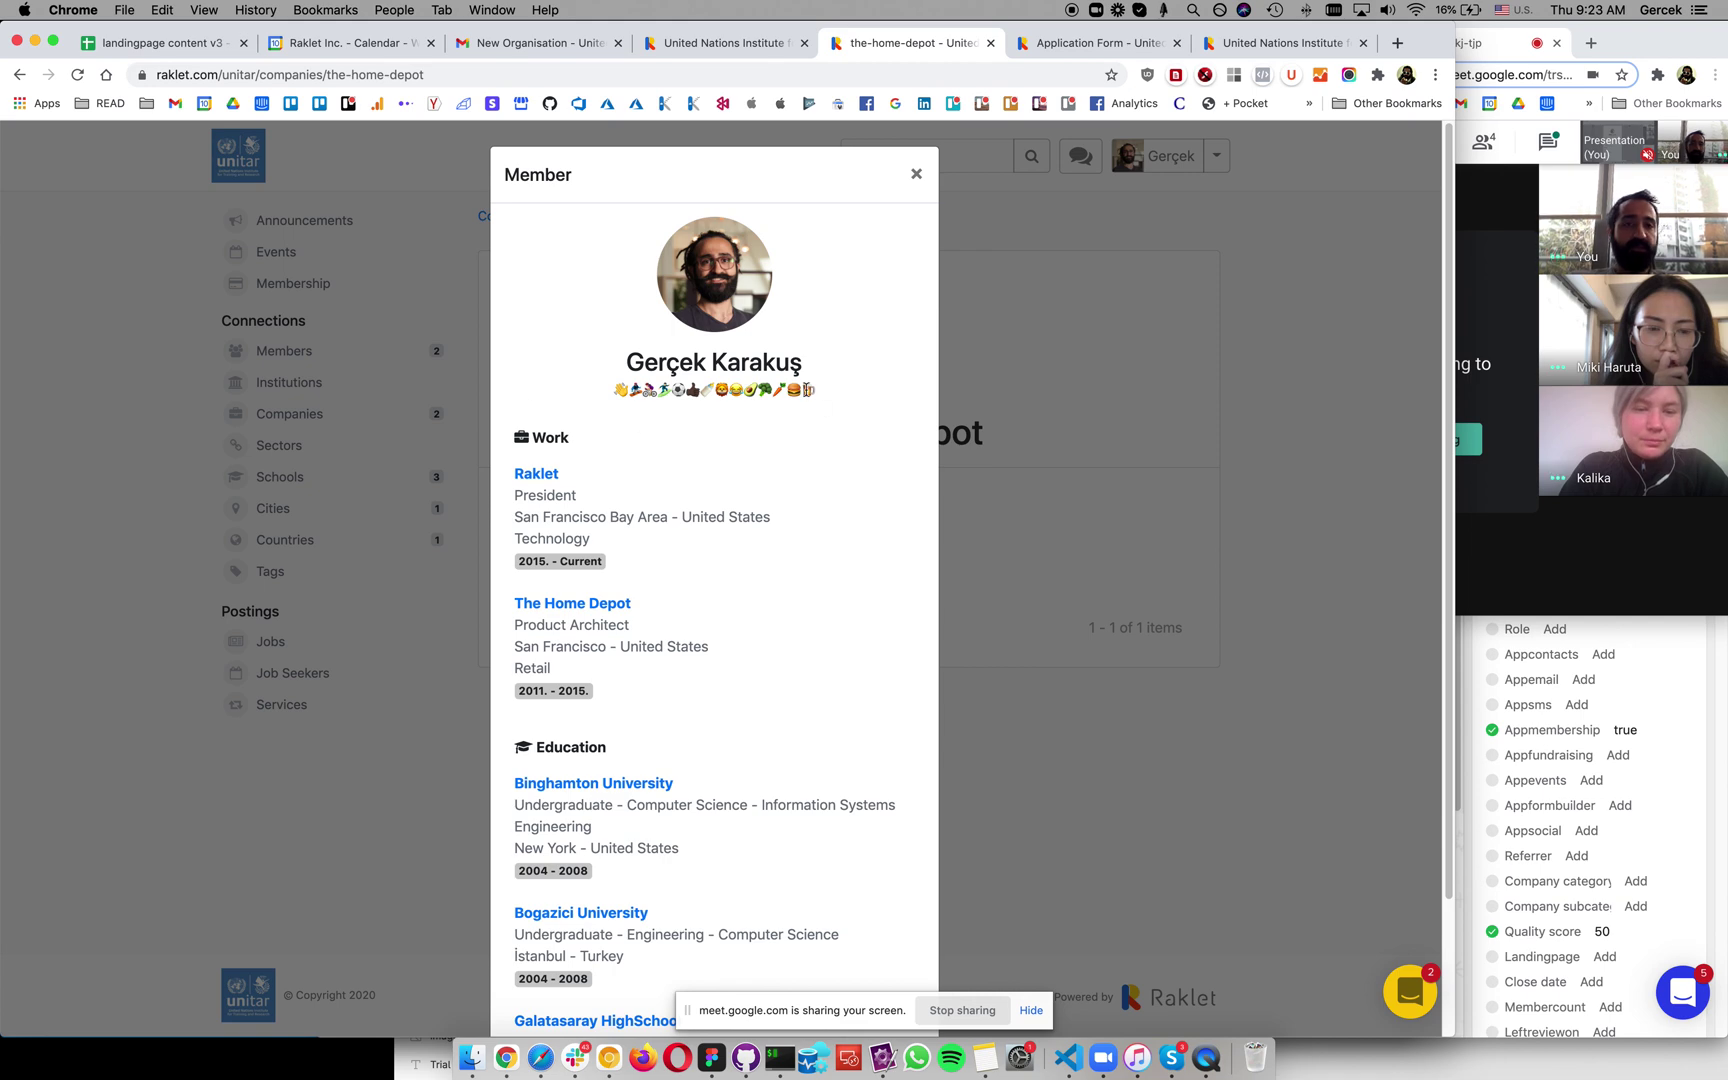
left_click(1160, 413)
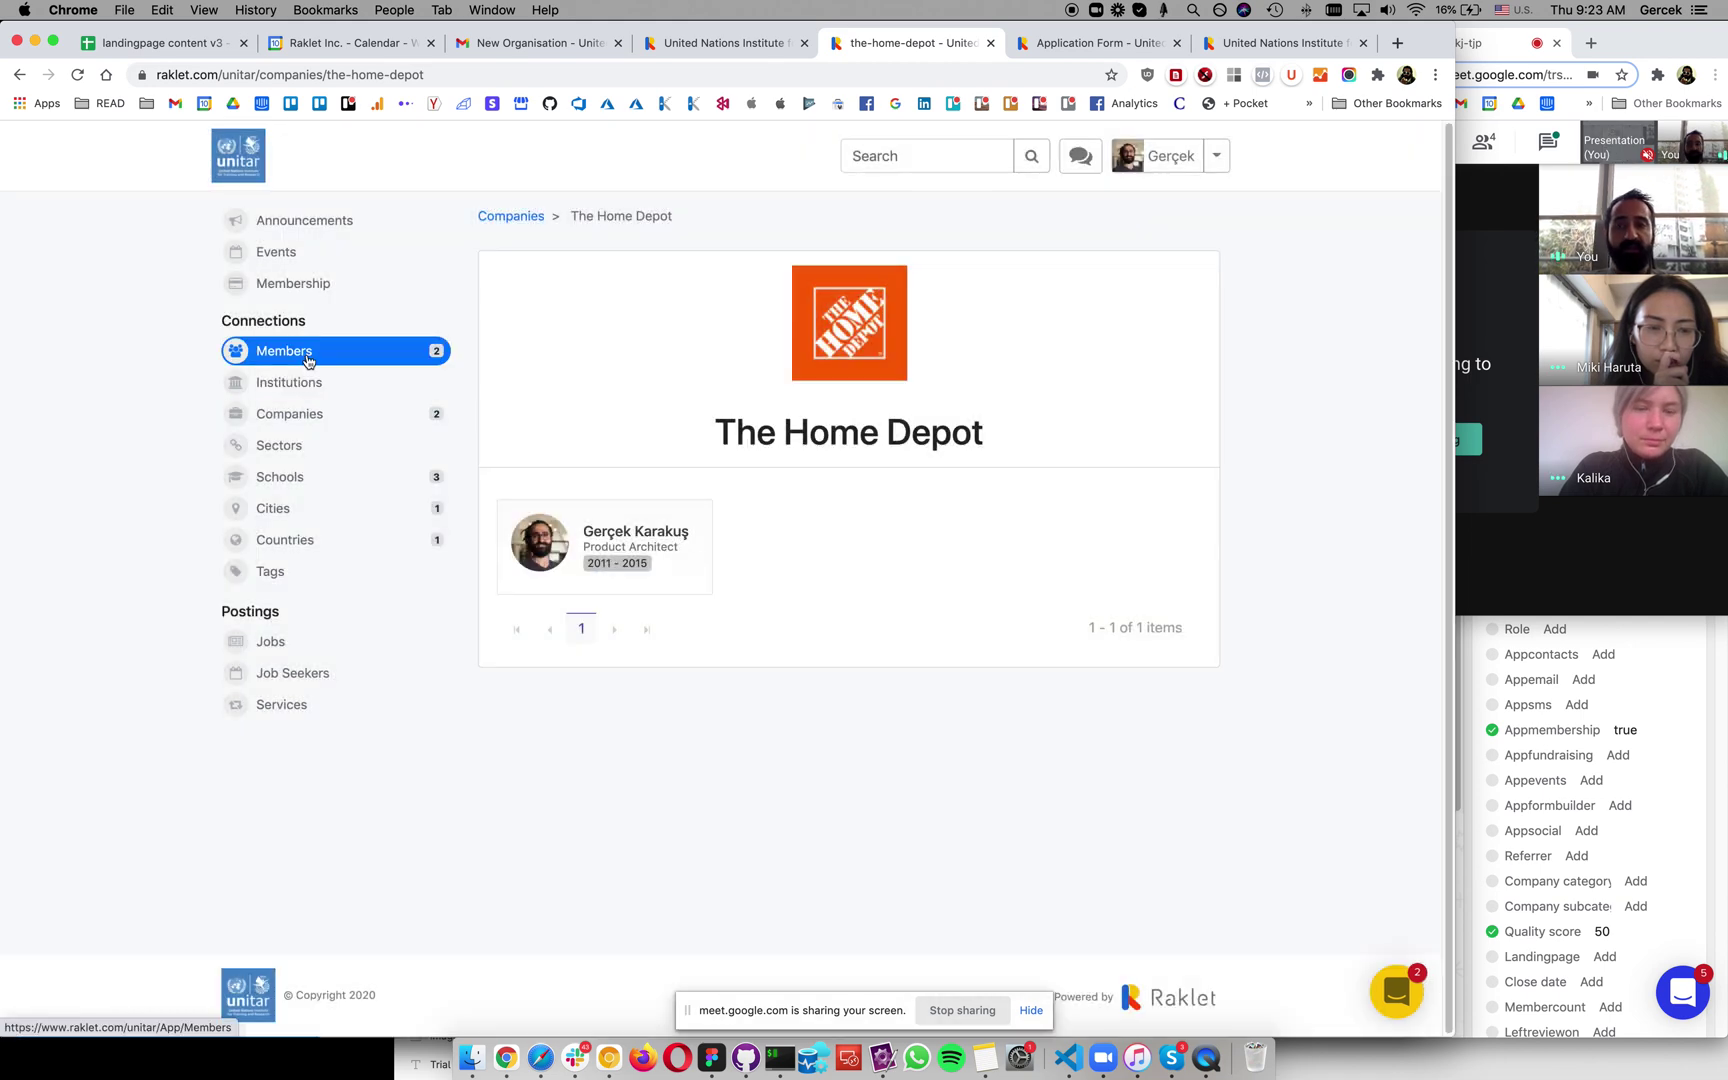
Step: Open the network's Members list and send the second listed member the private message "hi there!"
left_click(308, 358)
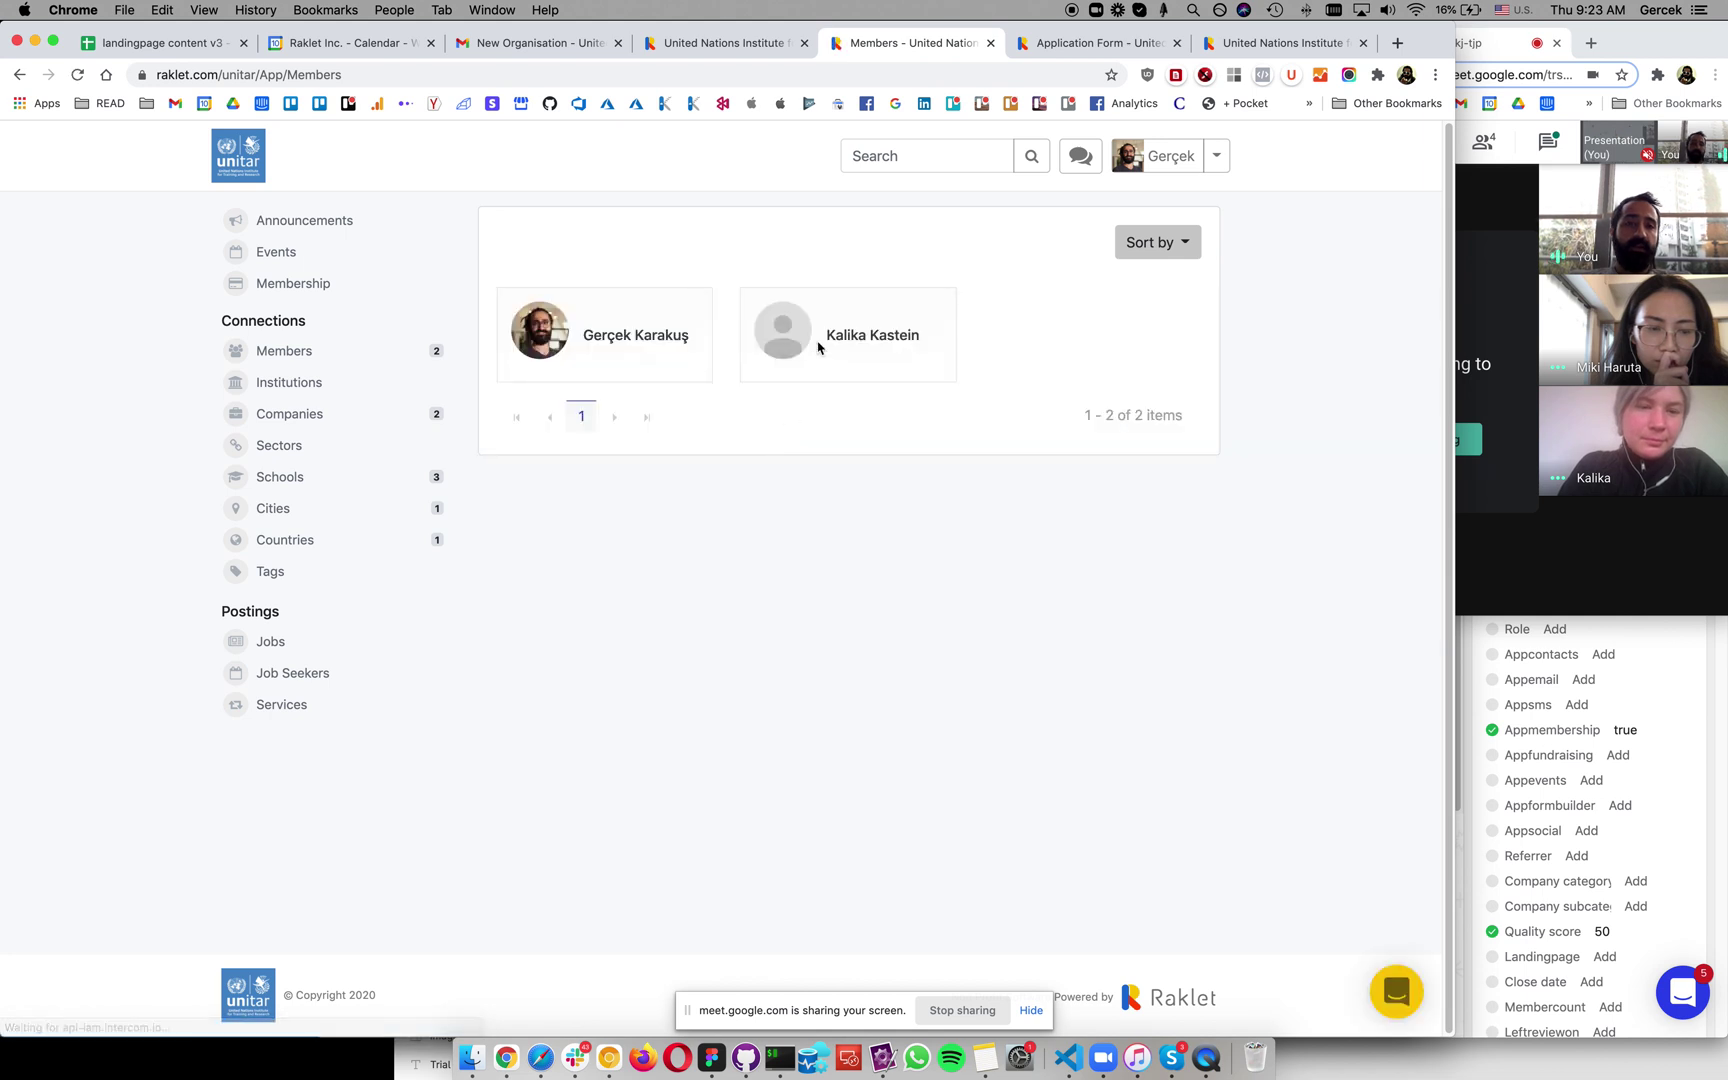
left_click(818, 347)
left_click(767, 418)
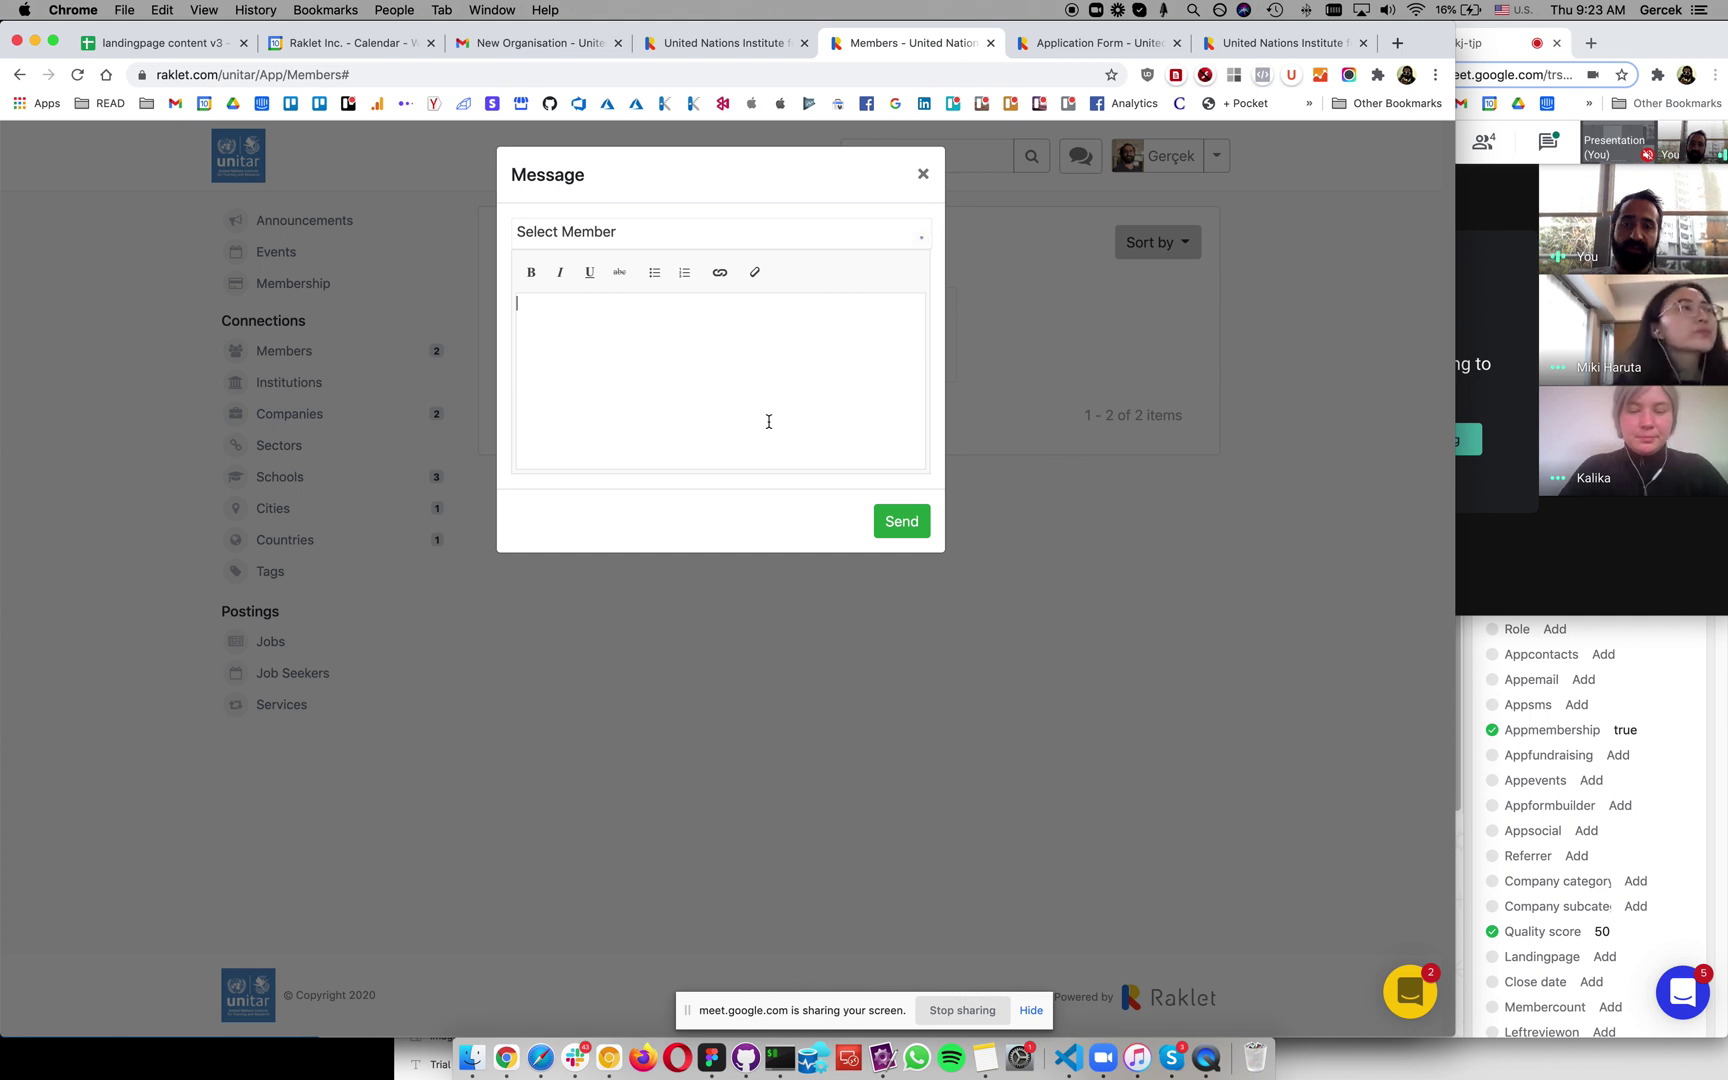
type("hi there!")
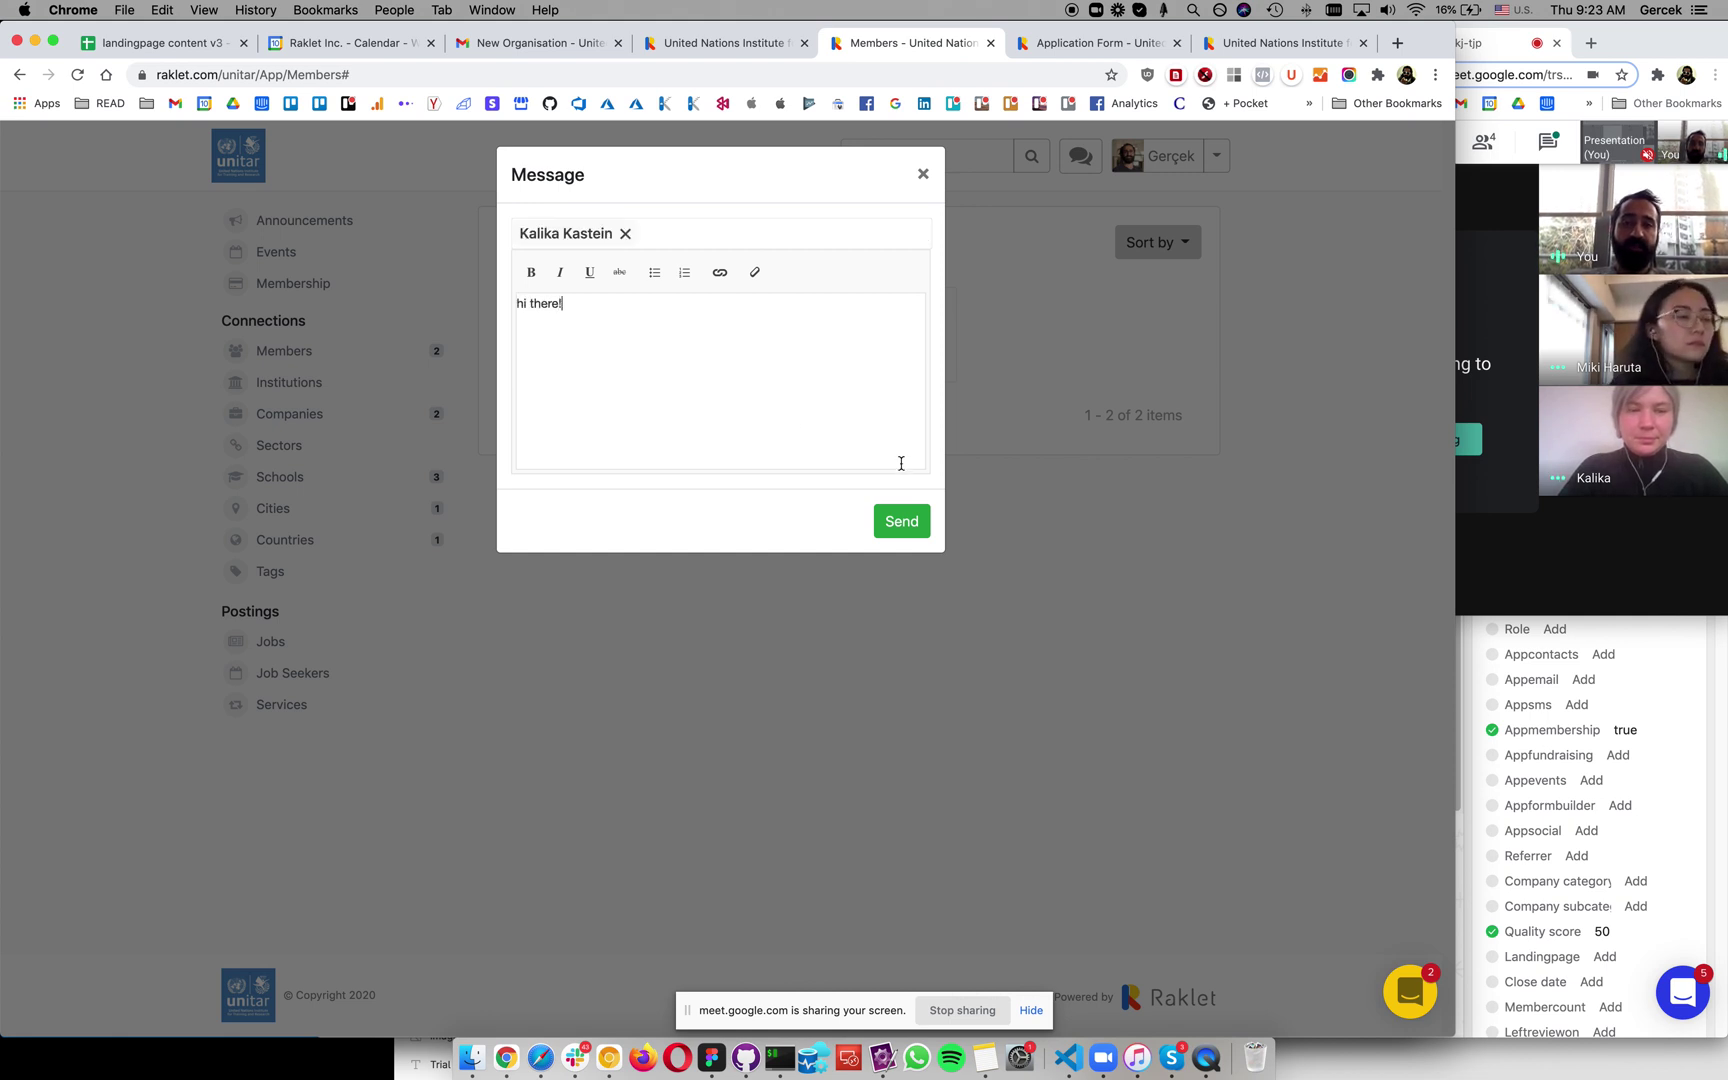
left_click(896, 521)
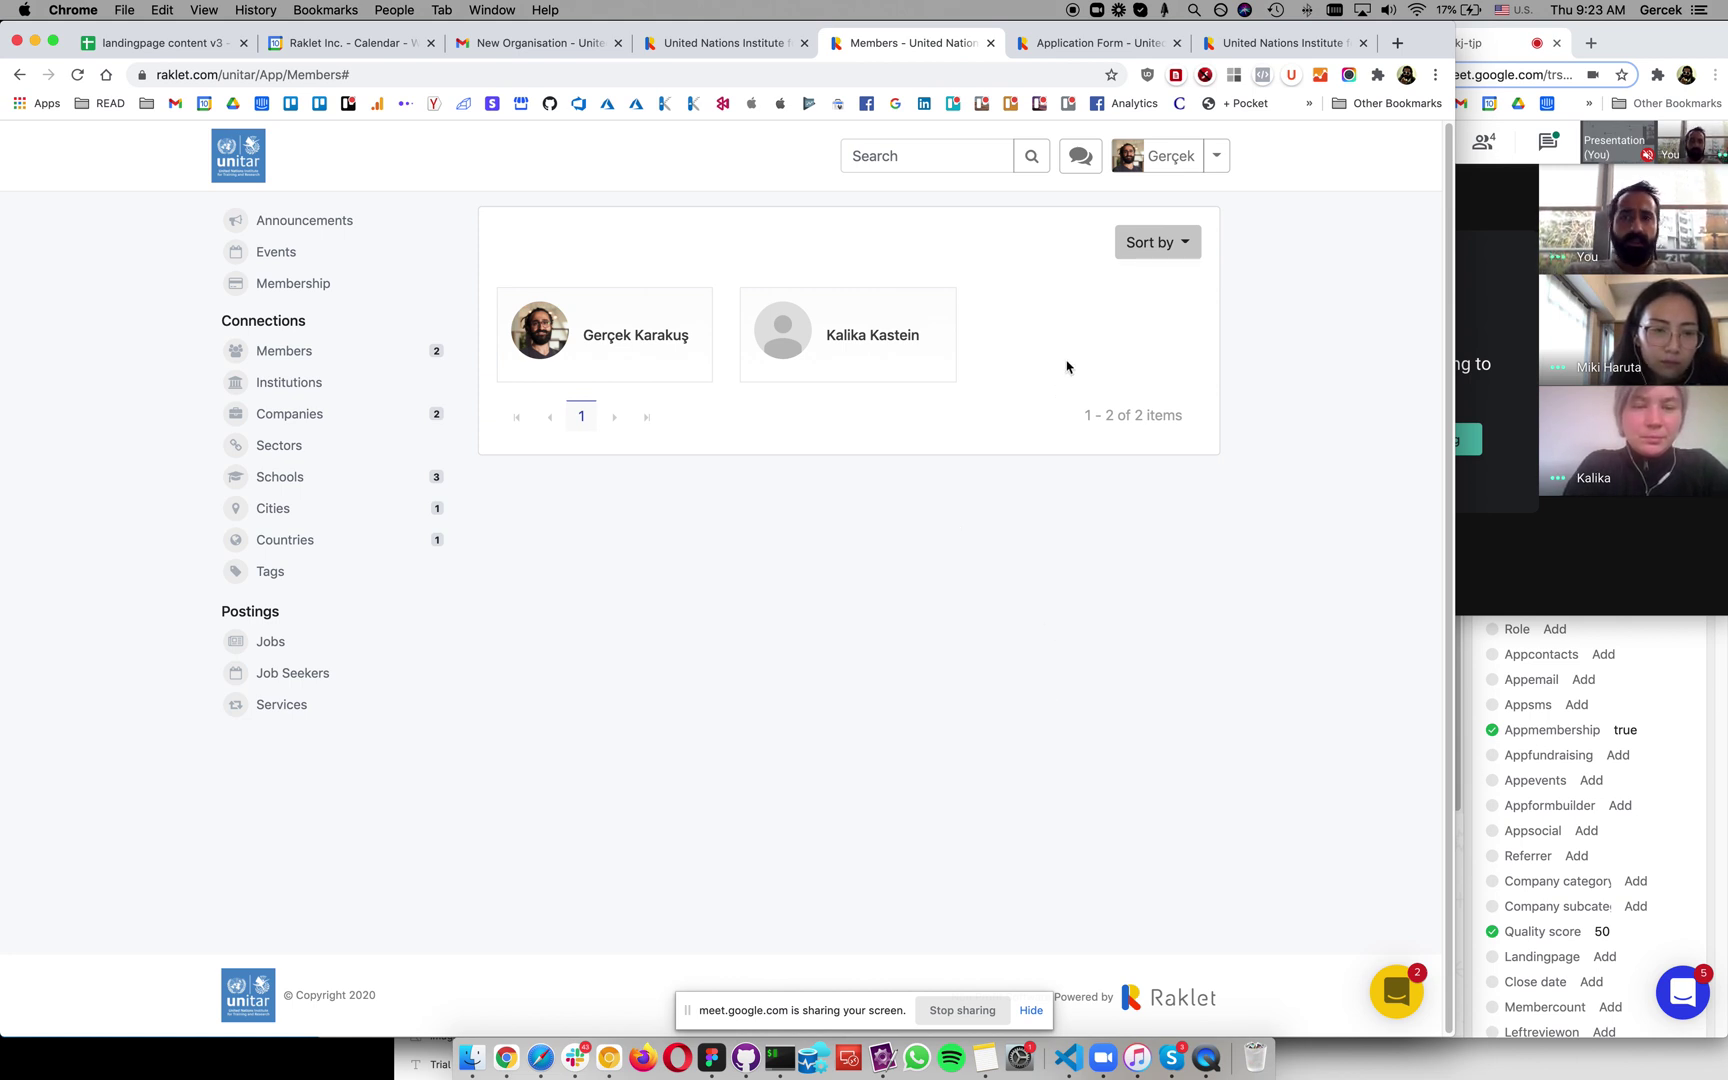
Step: Browse the network's Membership, Members and Tags pages, and read through the welcome post under Announcements
left_click(310, 290)
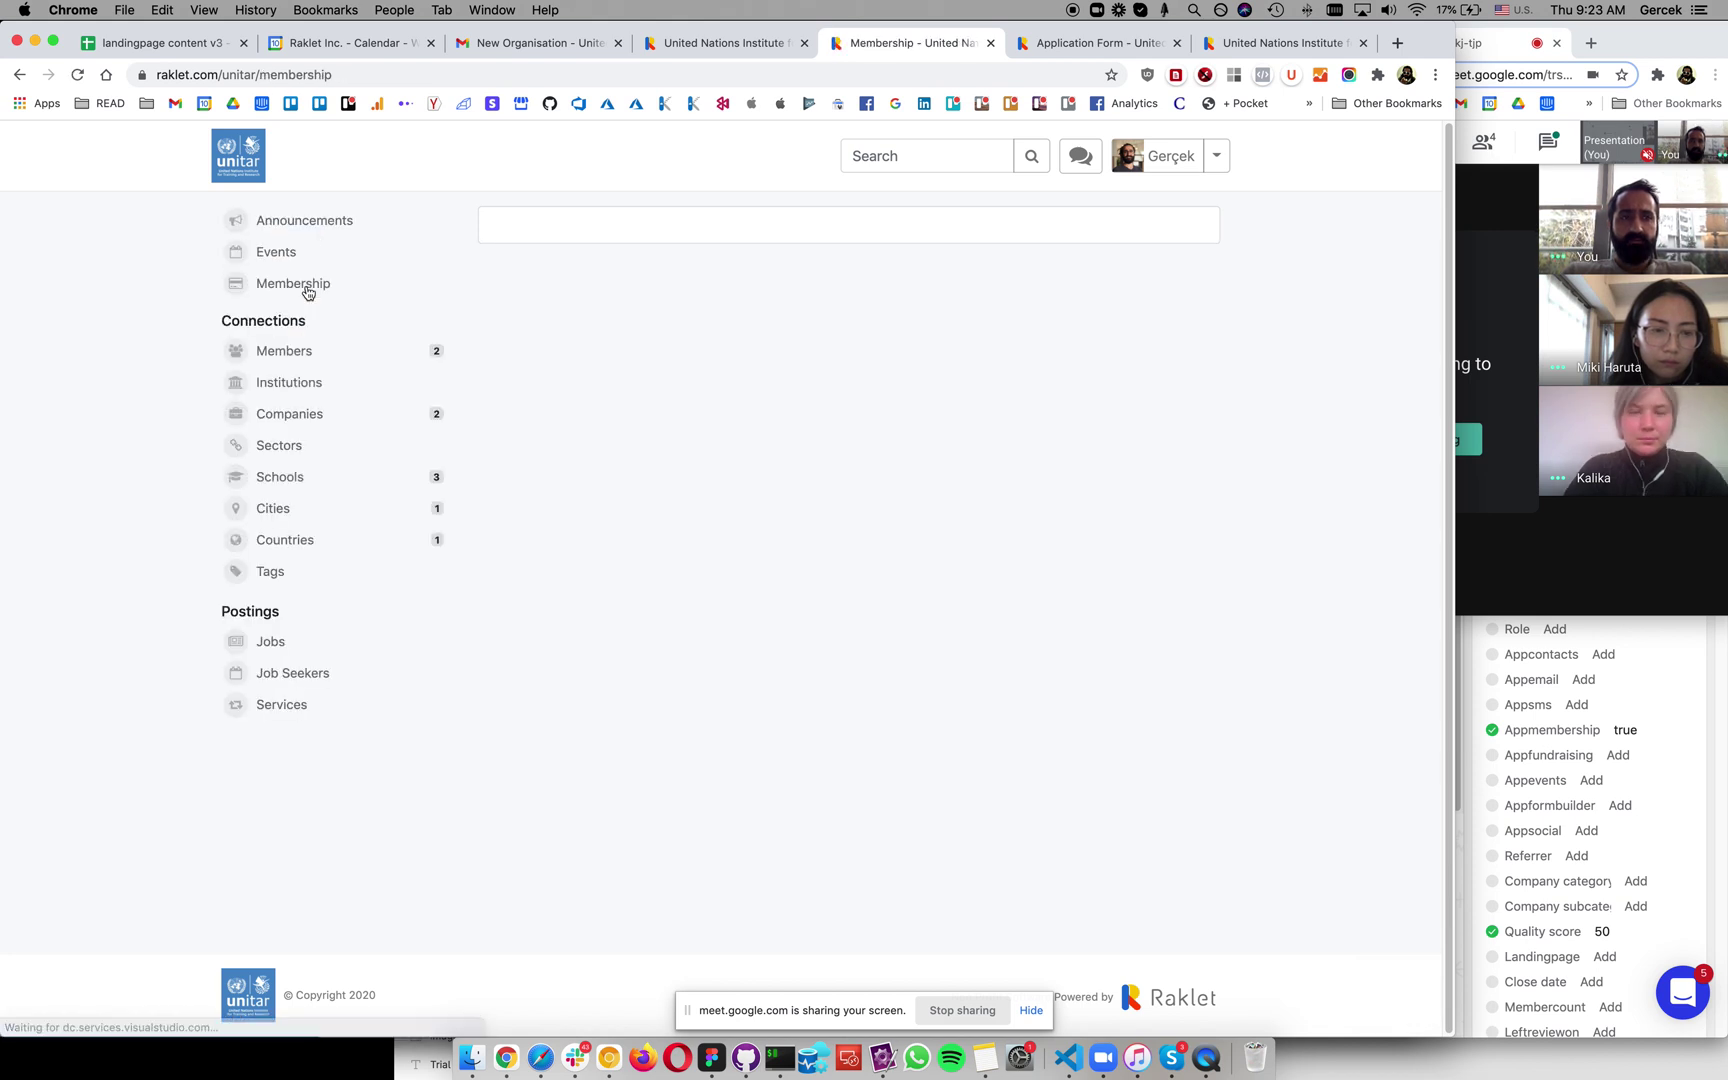
left_click(296, 350)
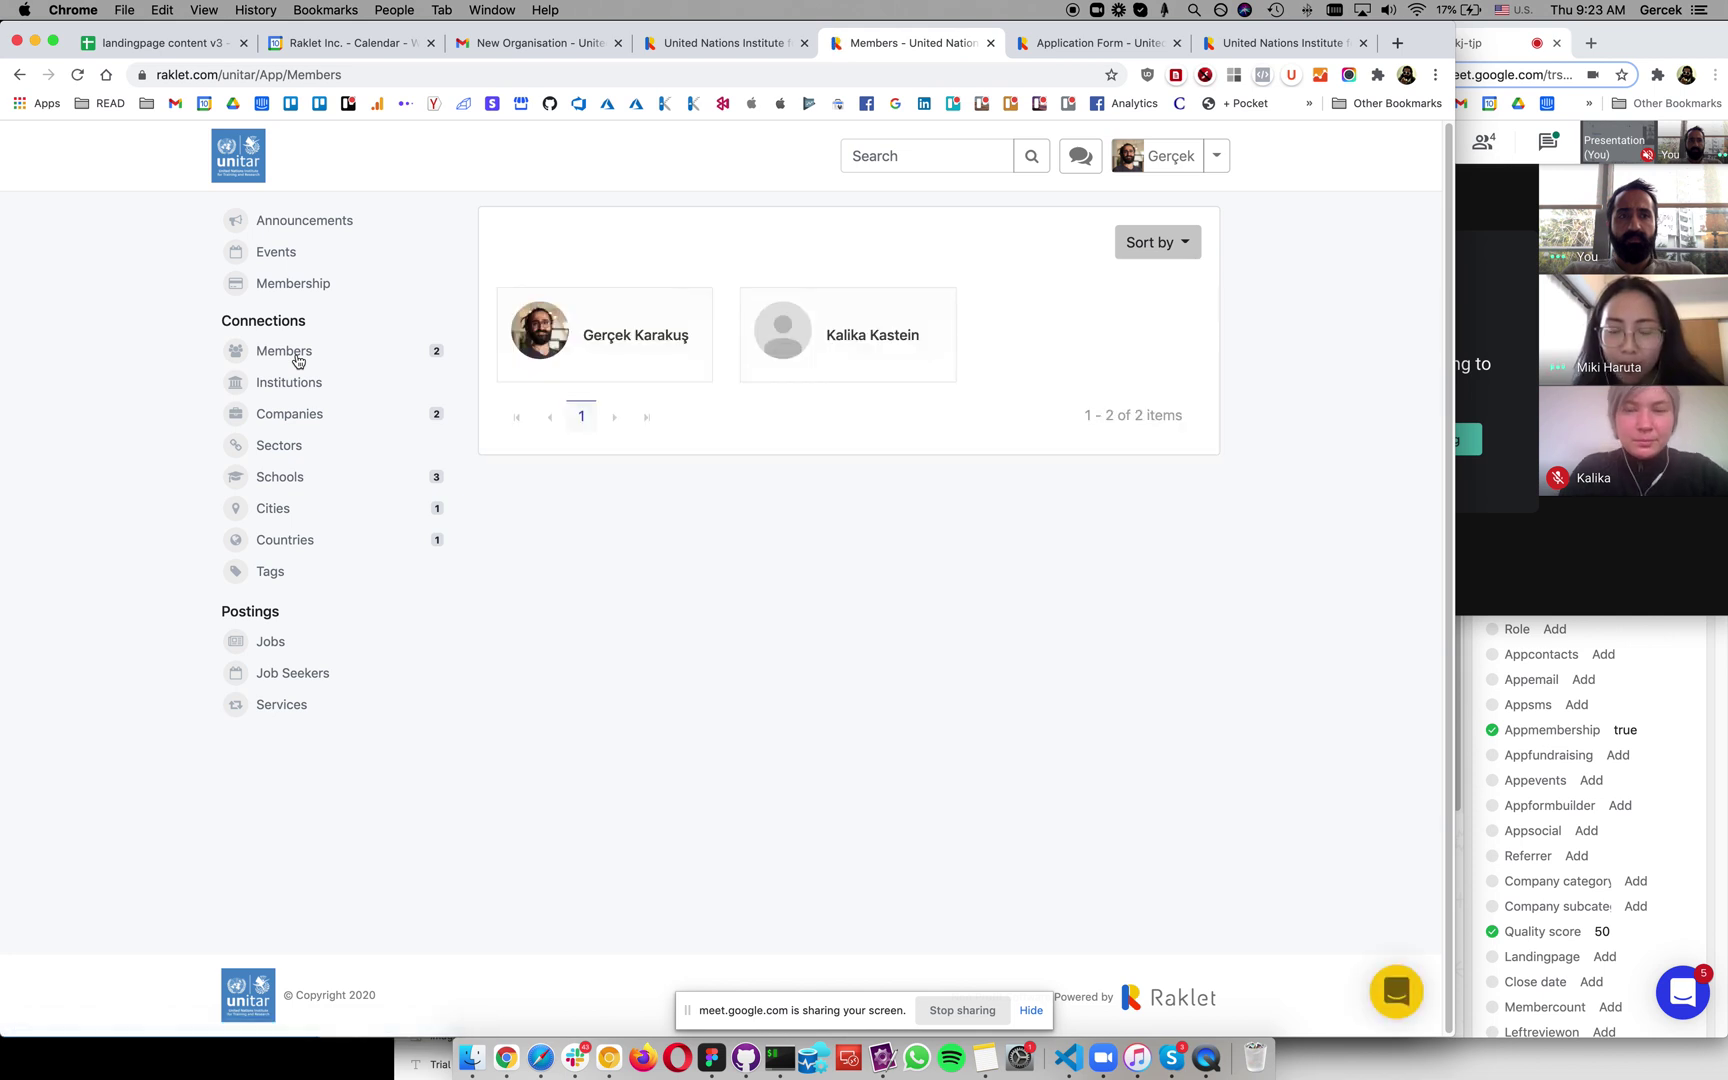
left_click(295, 578)
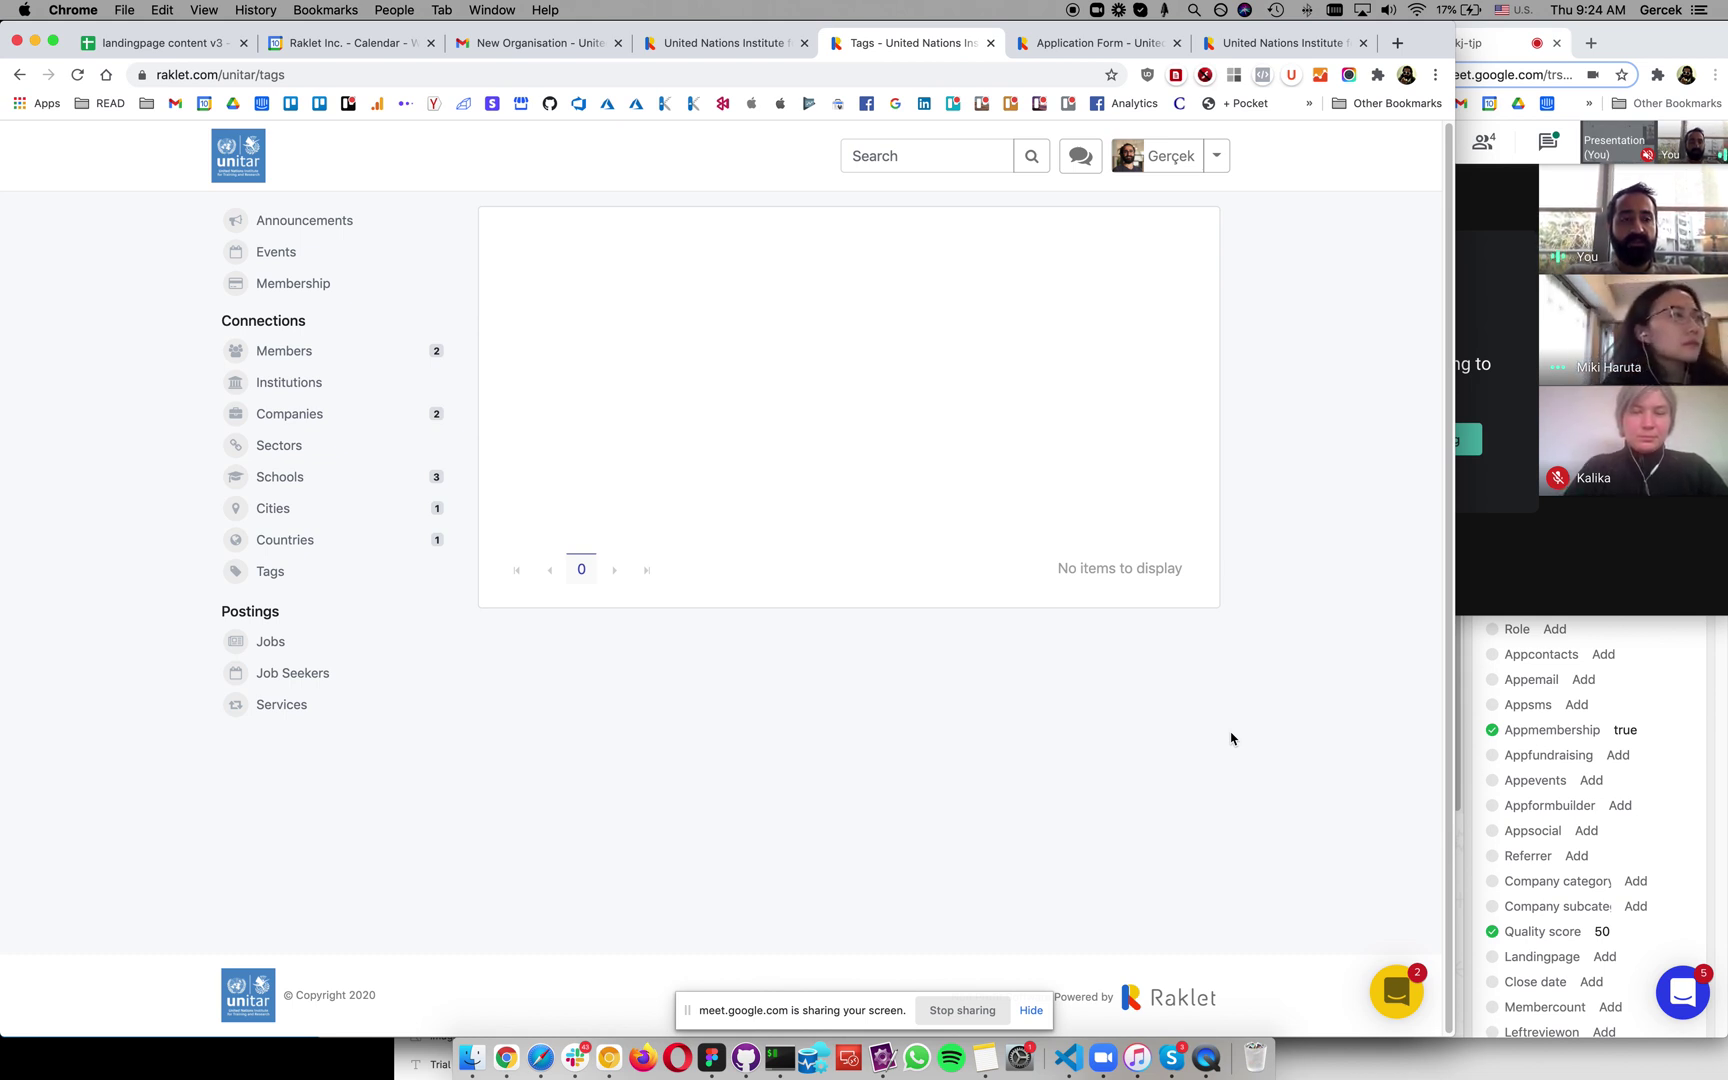
left_click(260, 231)
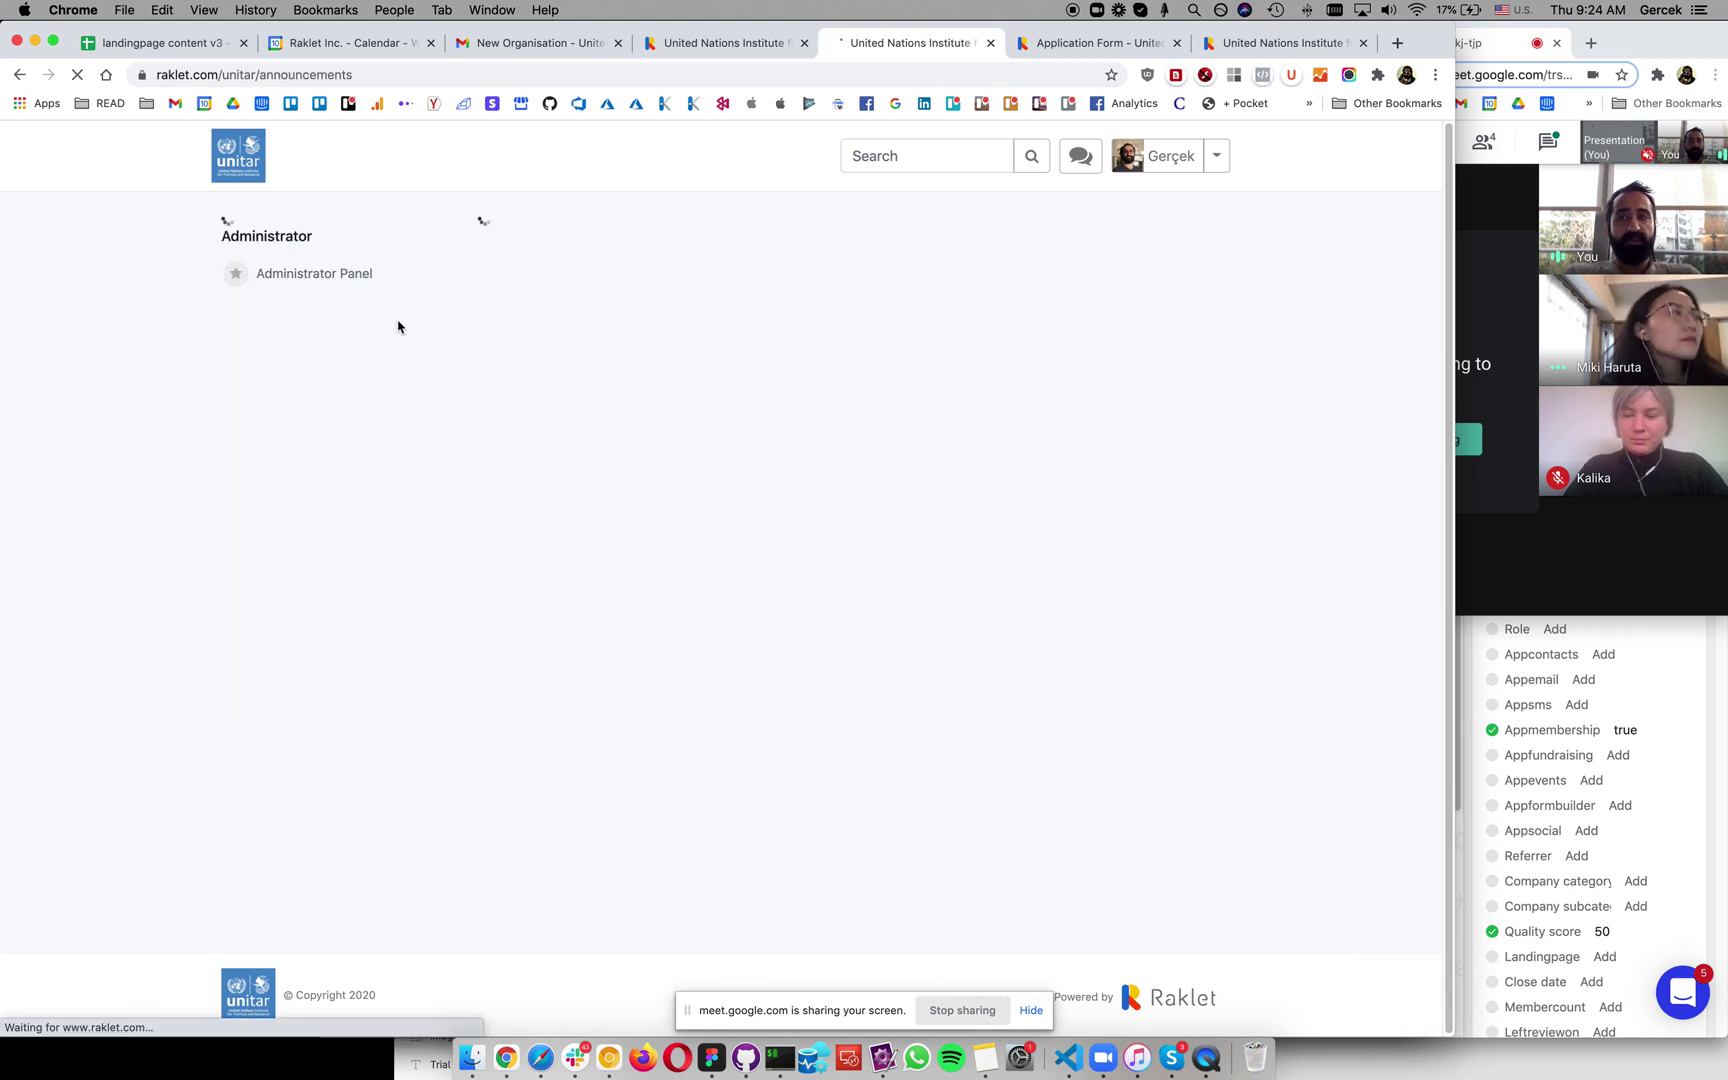
scroll(842, 588, "down", 10)
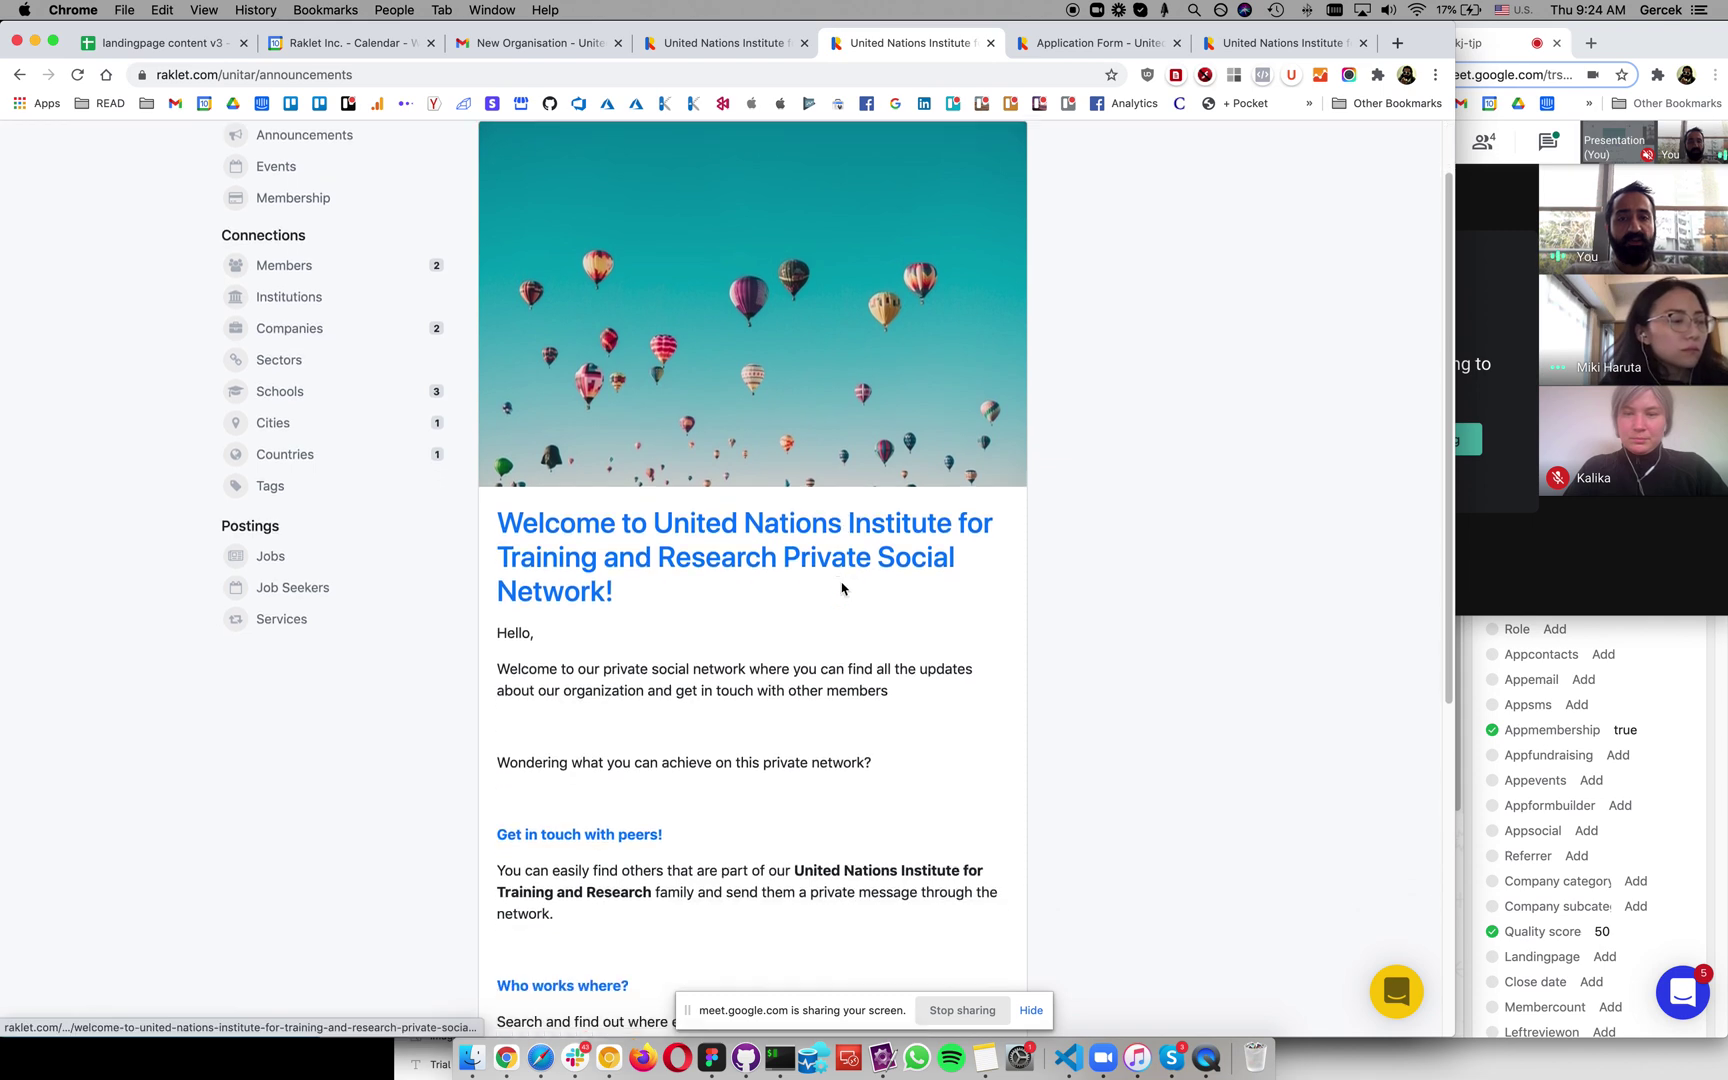
scroll(842, 588, "down", 3)
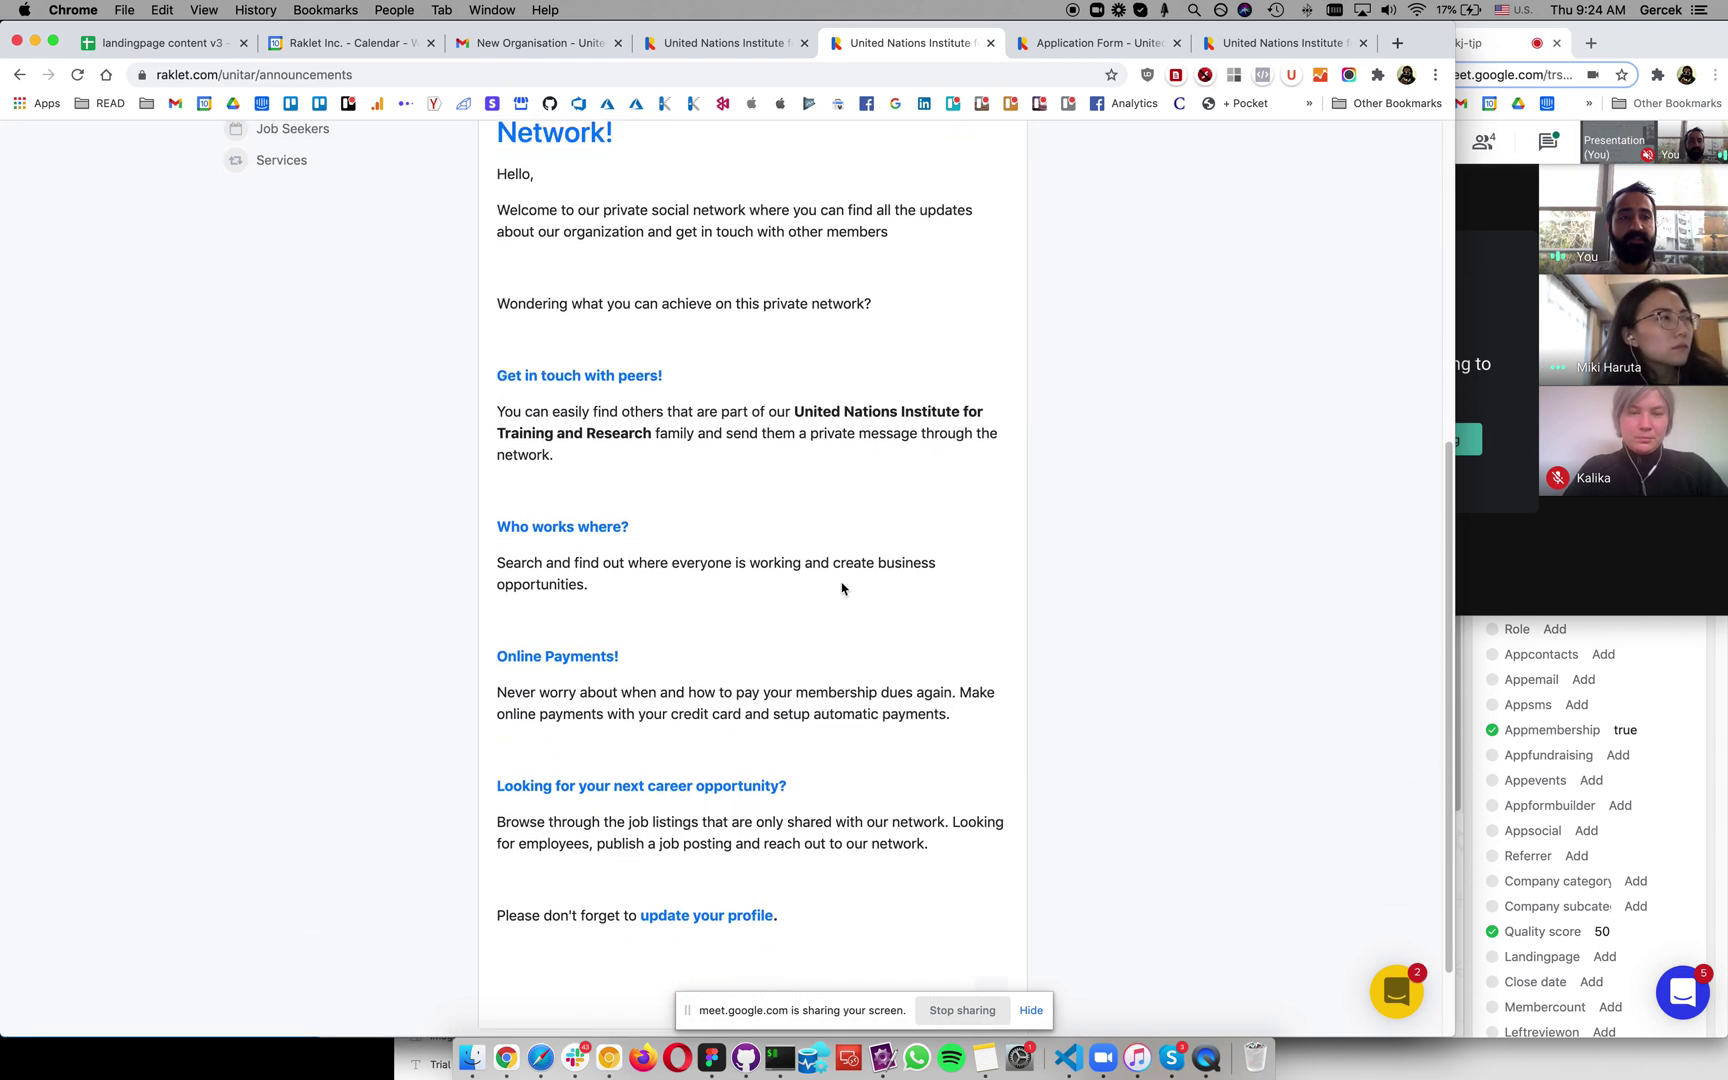
scroll(842, 585, "up", 5)
scroll(842, 583, "up", 5)
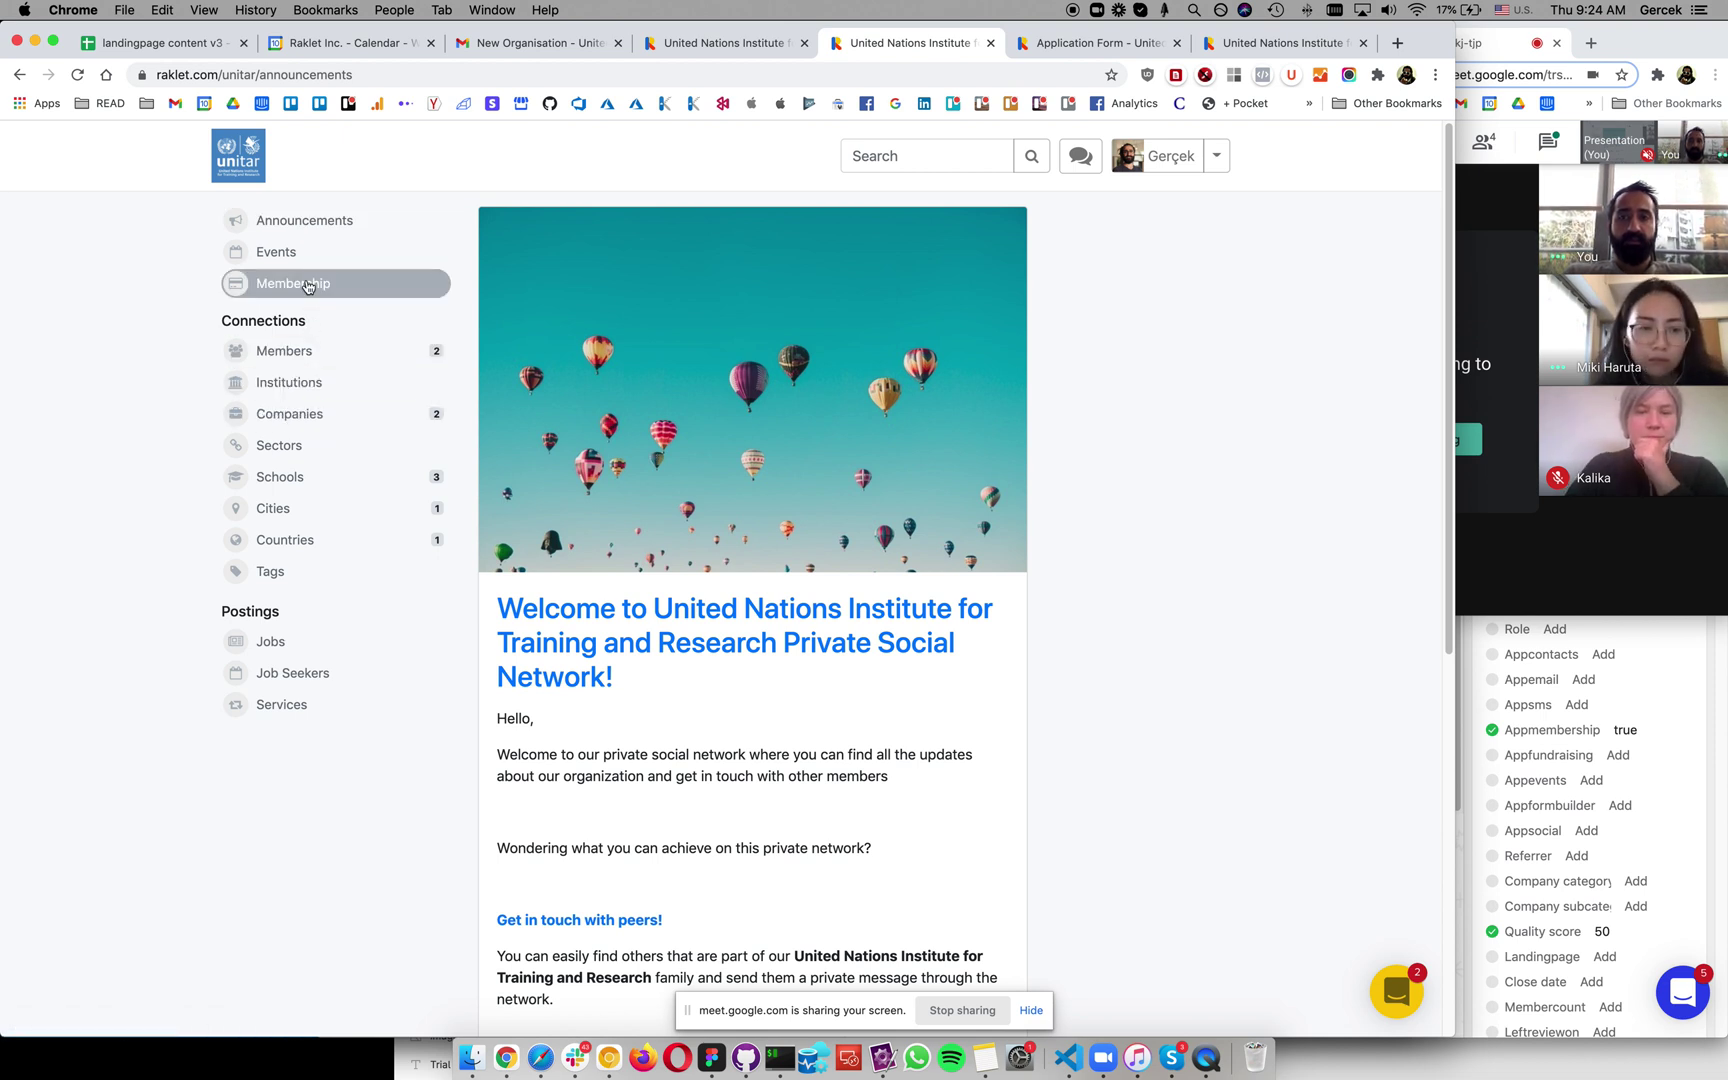
left_click(230, 74)
type("https://www.raklet.com/i/announcements")
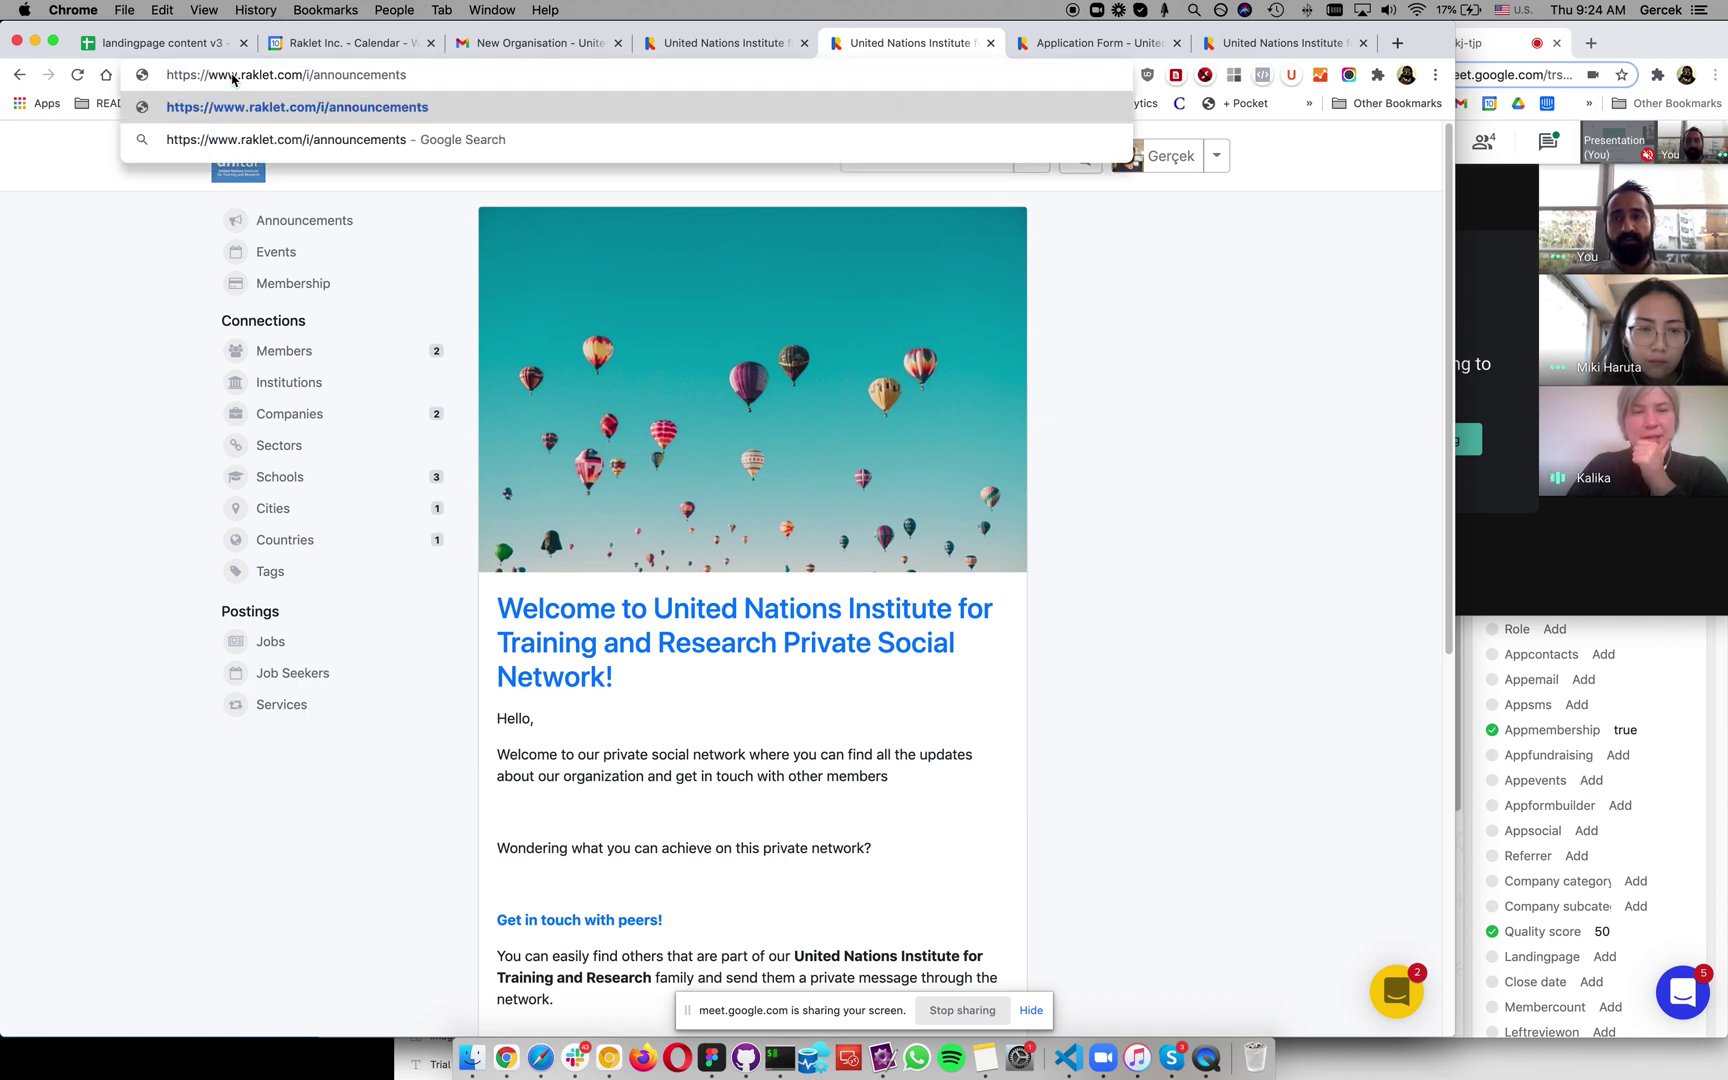
key("shift+alt+Left")
key("shift+alt+Left")
key("BackSpace")
type("iss")
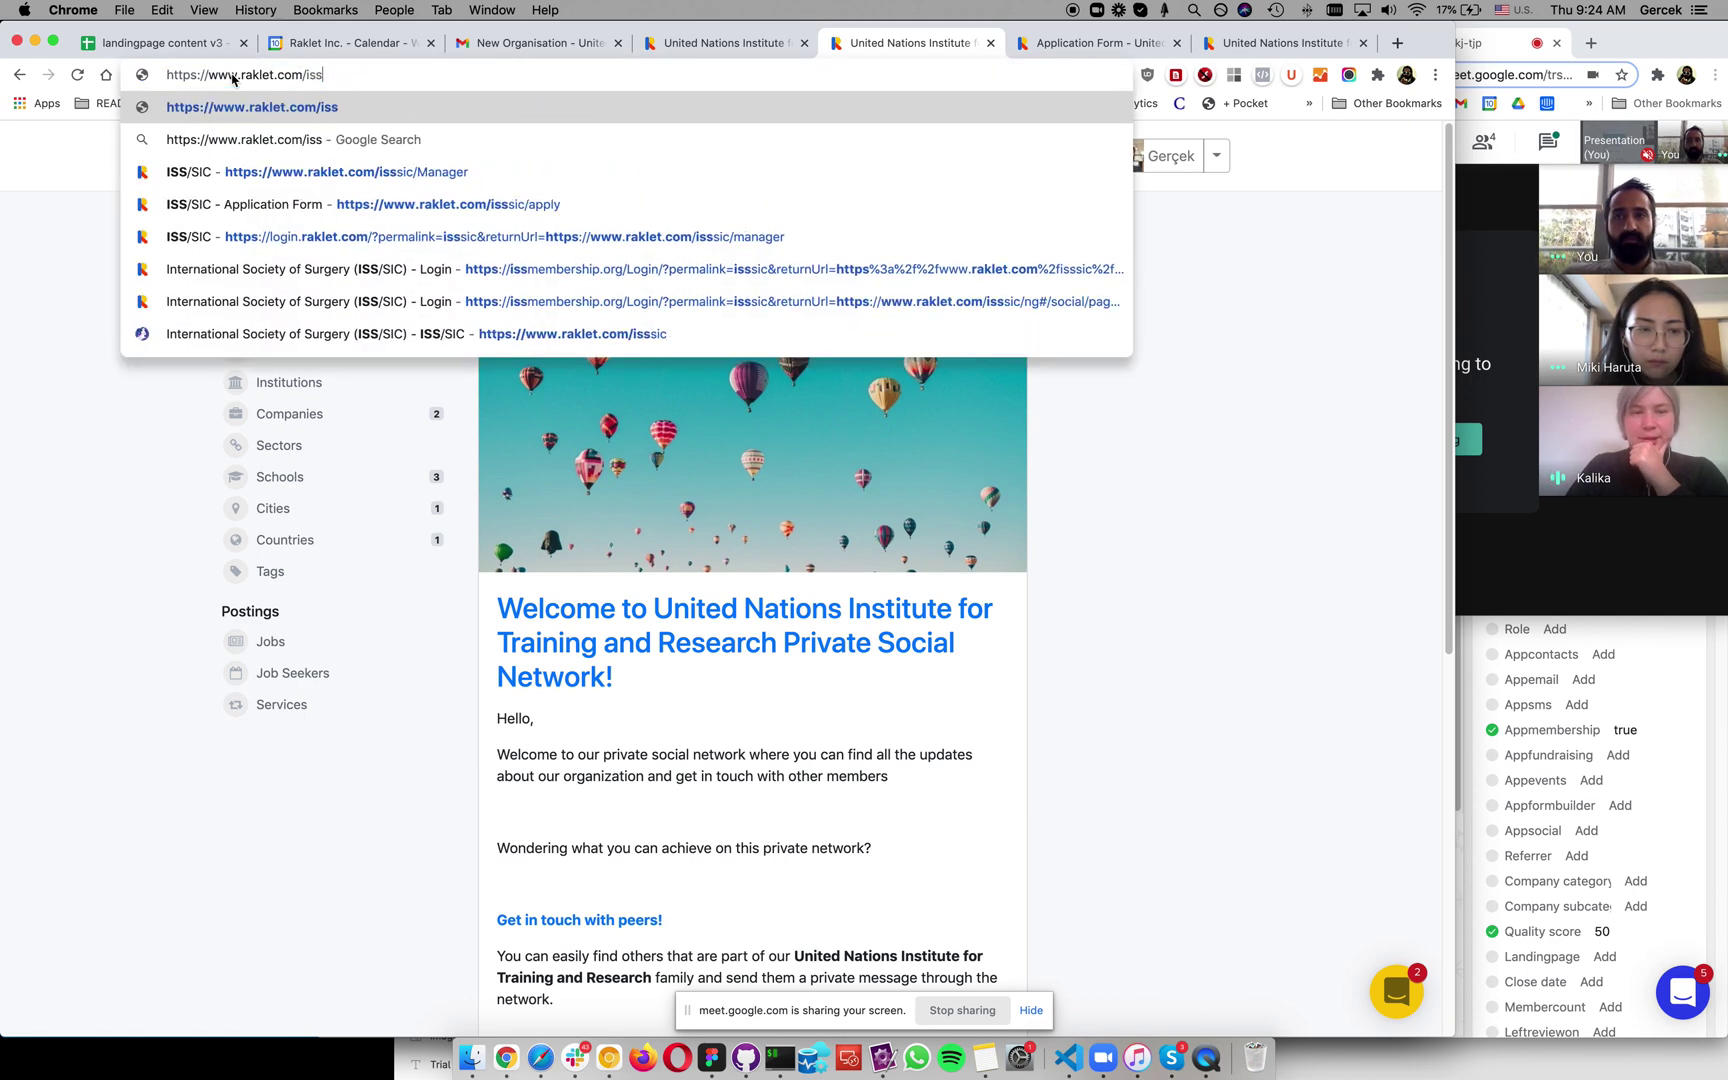
key("Return")
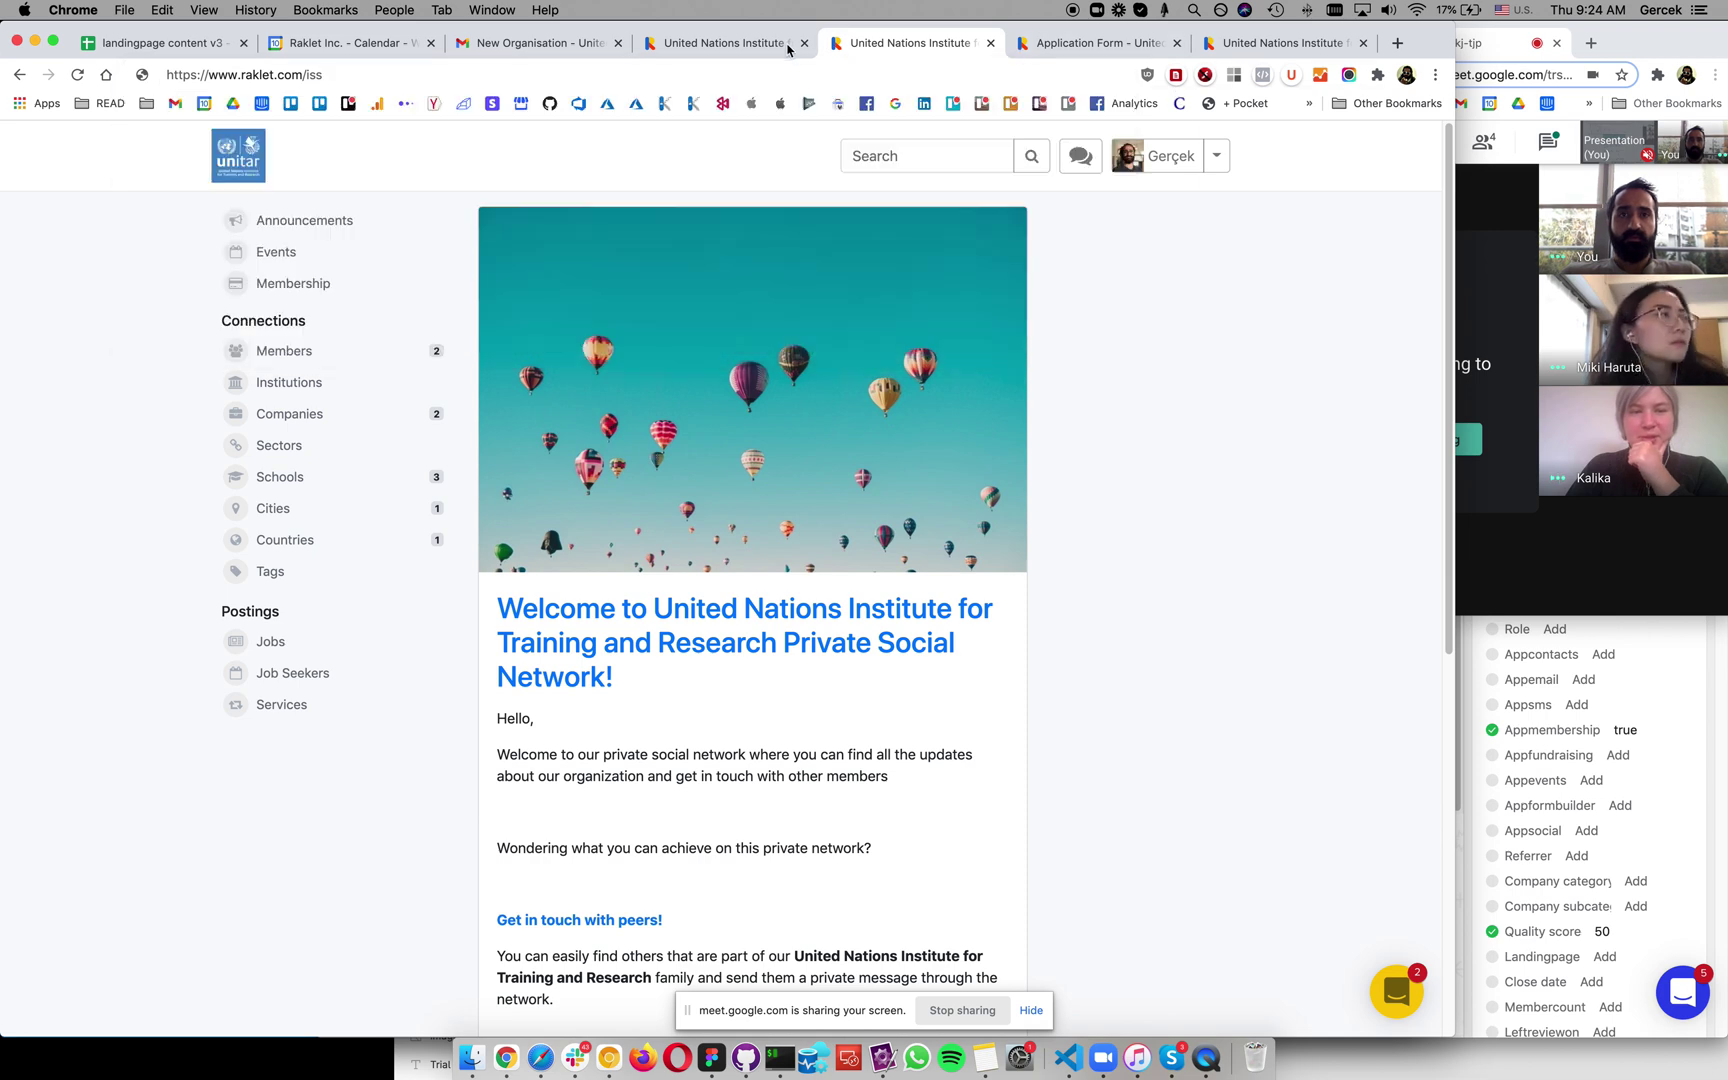
Step: Switch back to the Raklet admin panel and look at its Email and SMS sections
left_click(787, 44)
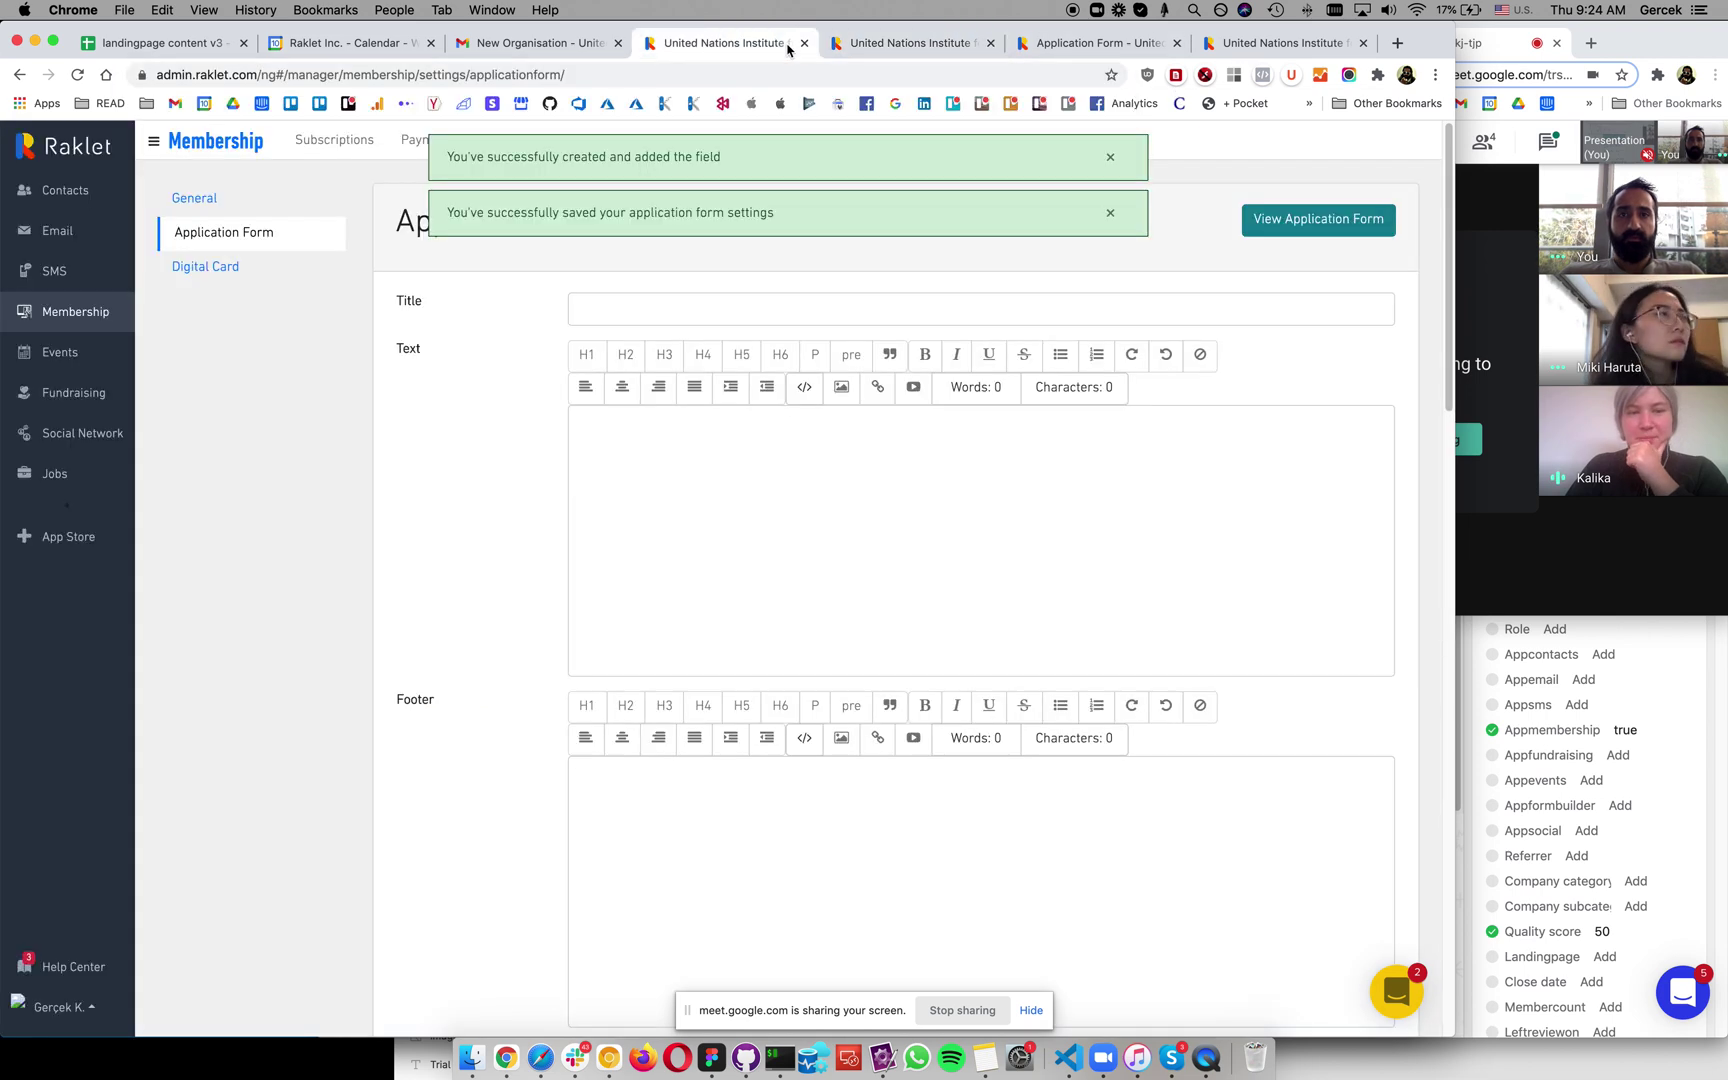
left_click(41, 237)
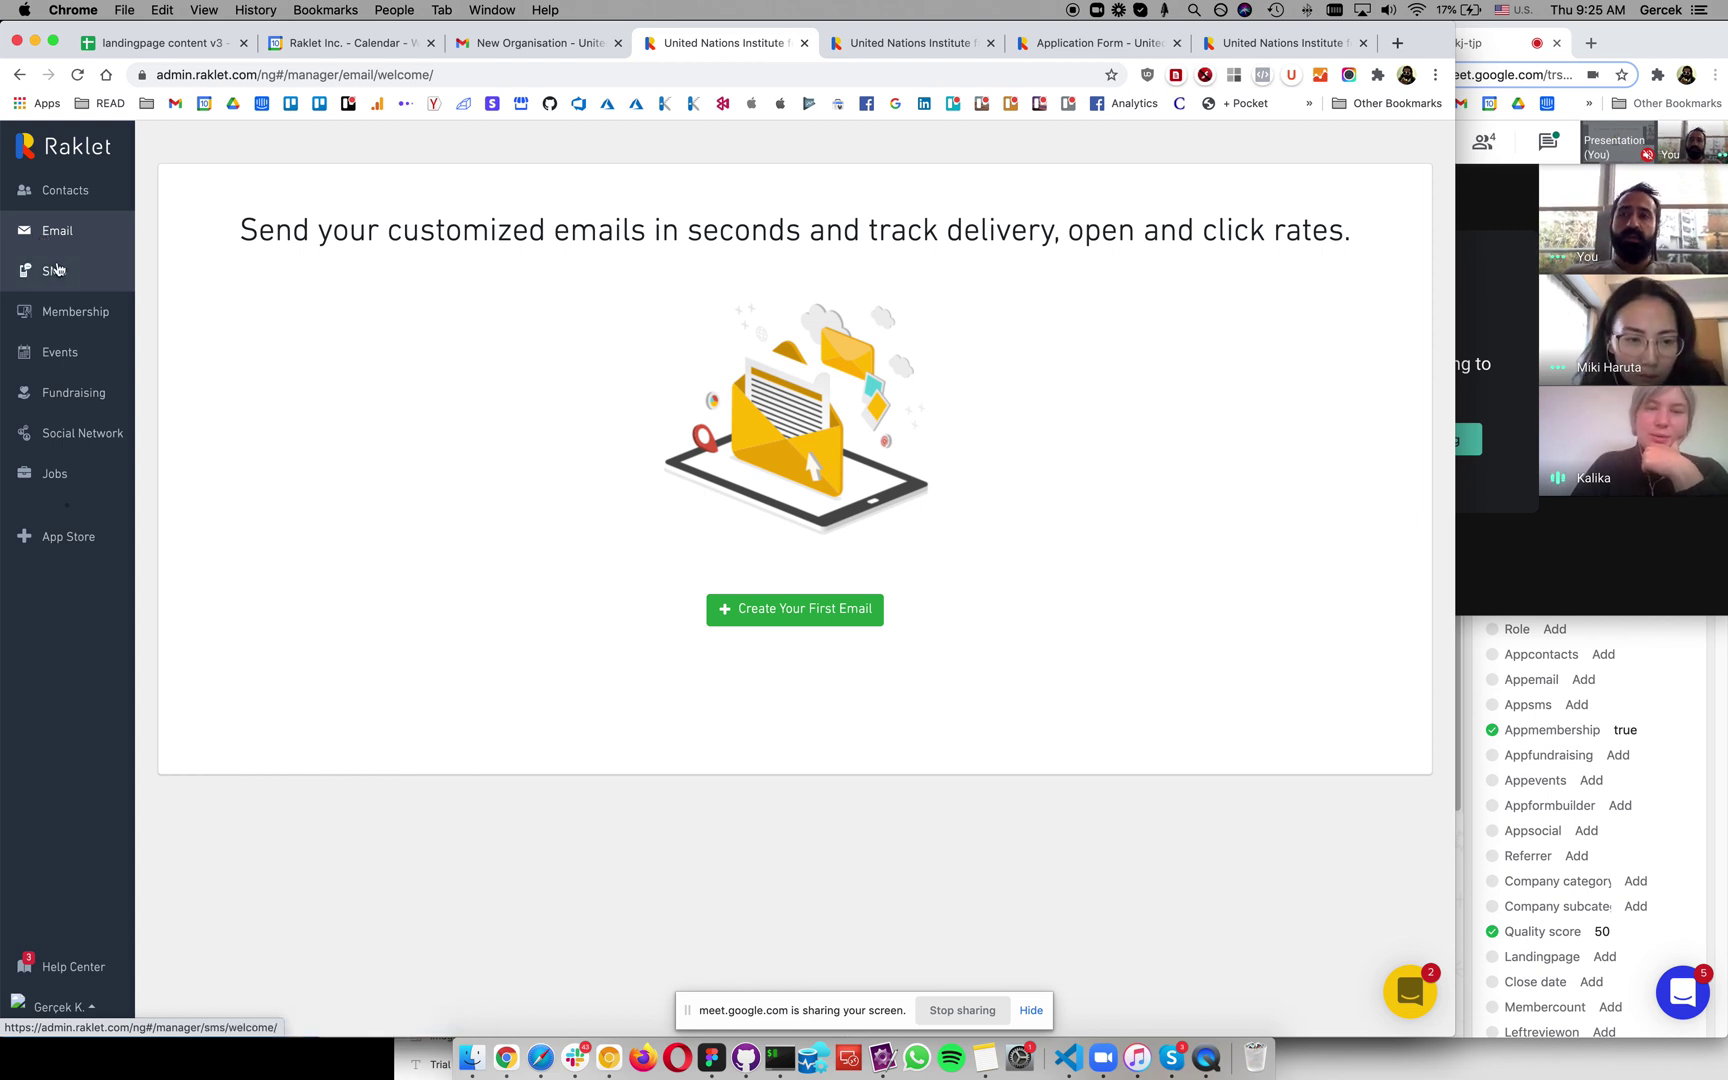
left_click(57, 268)
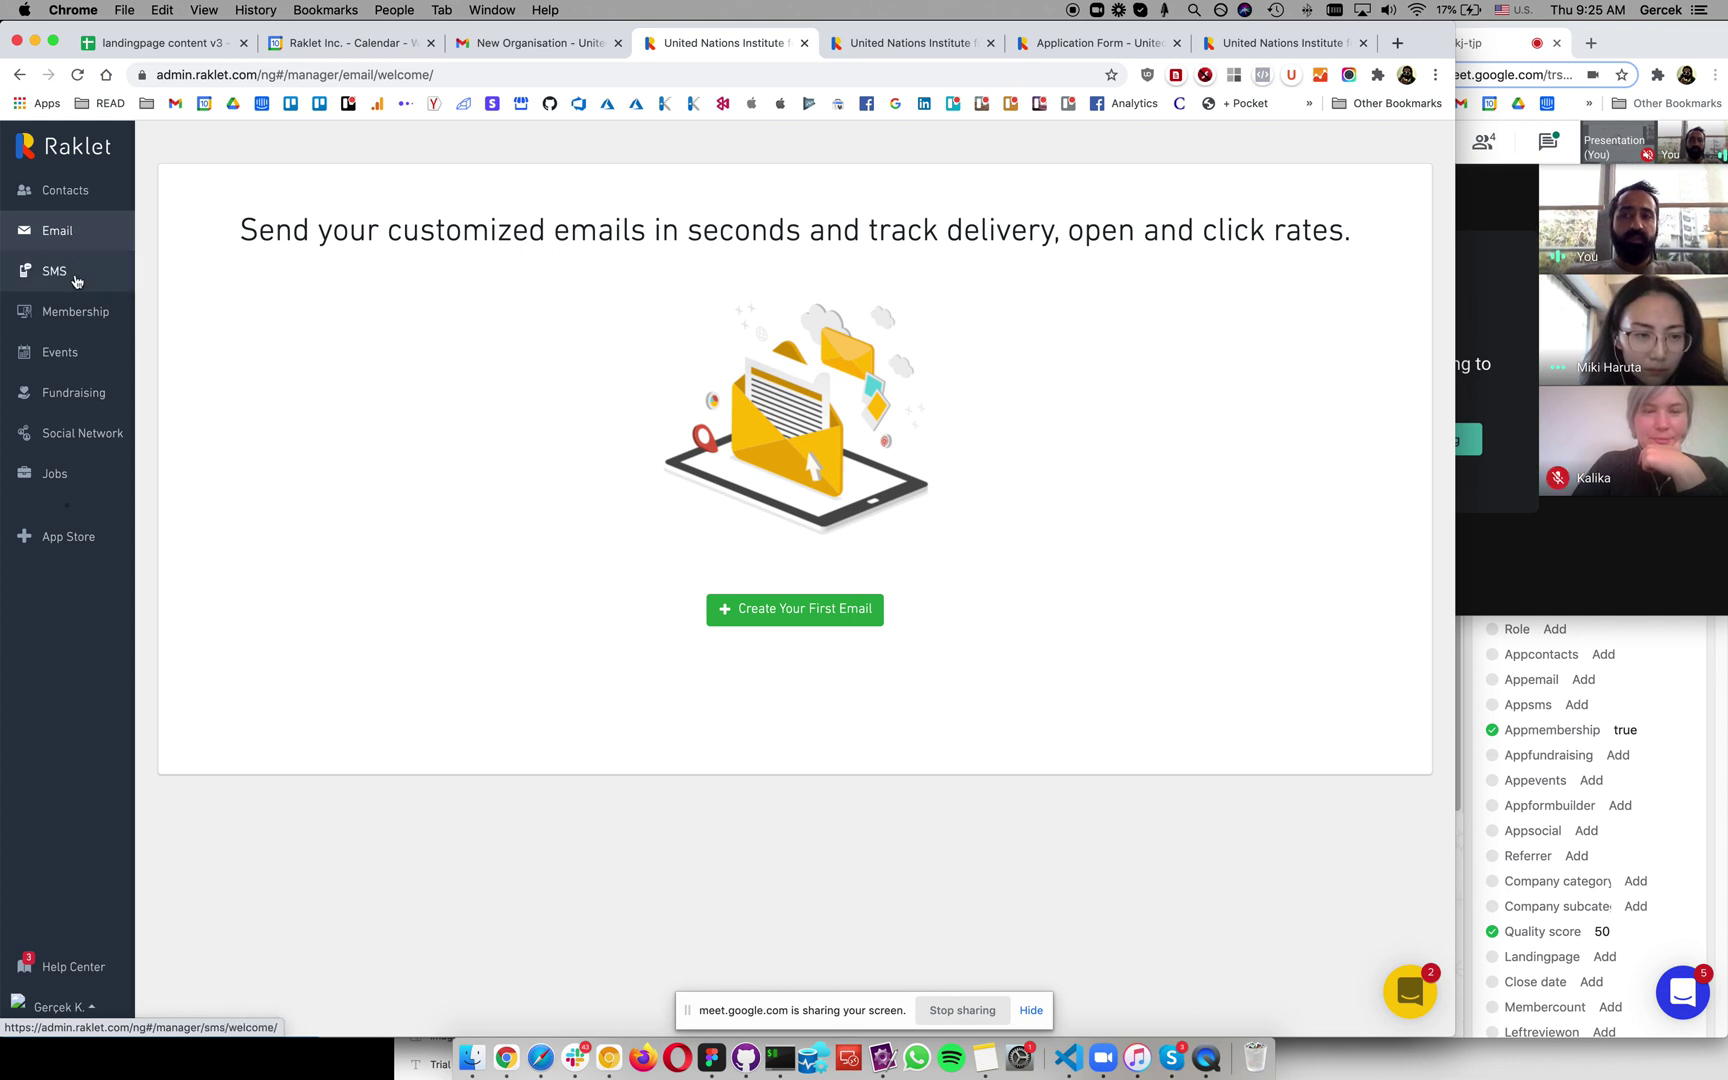
left_click(76, 281)
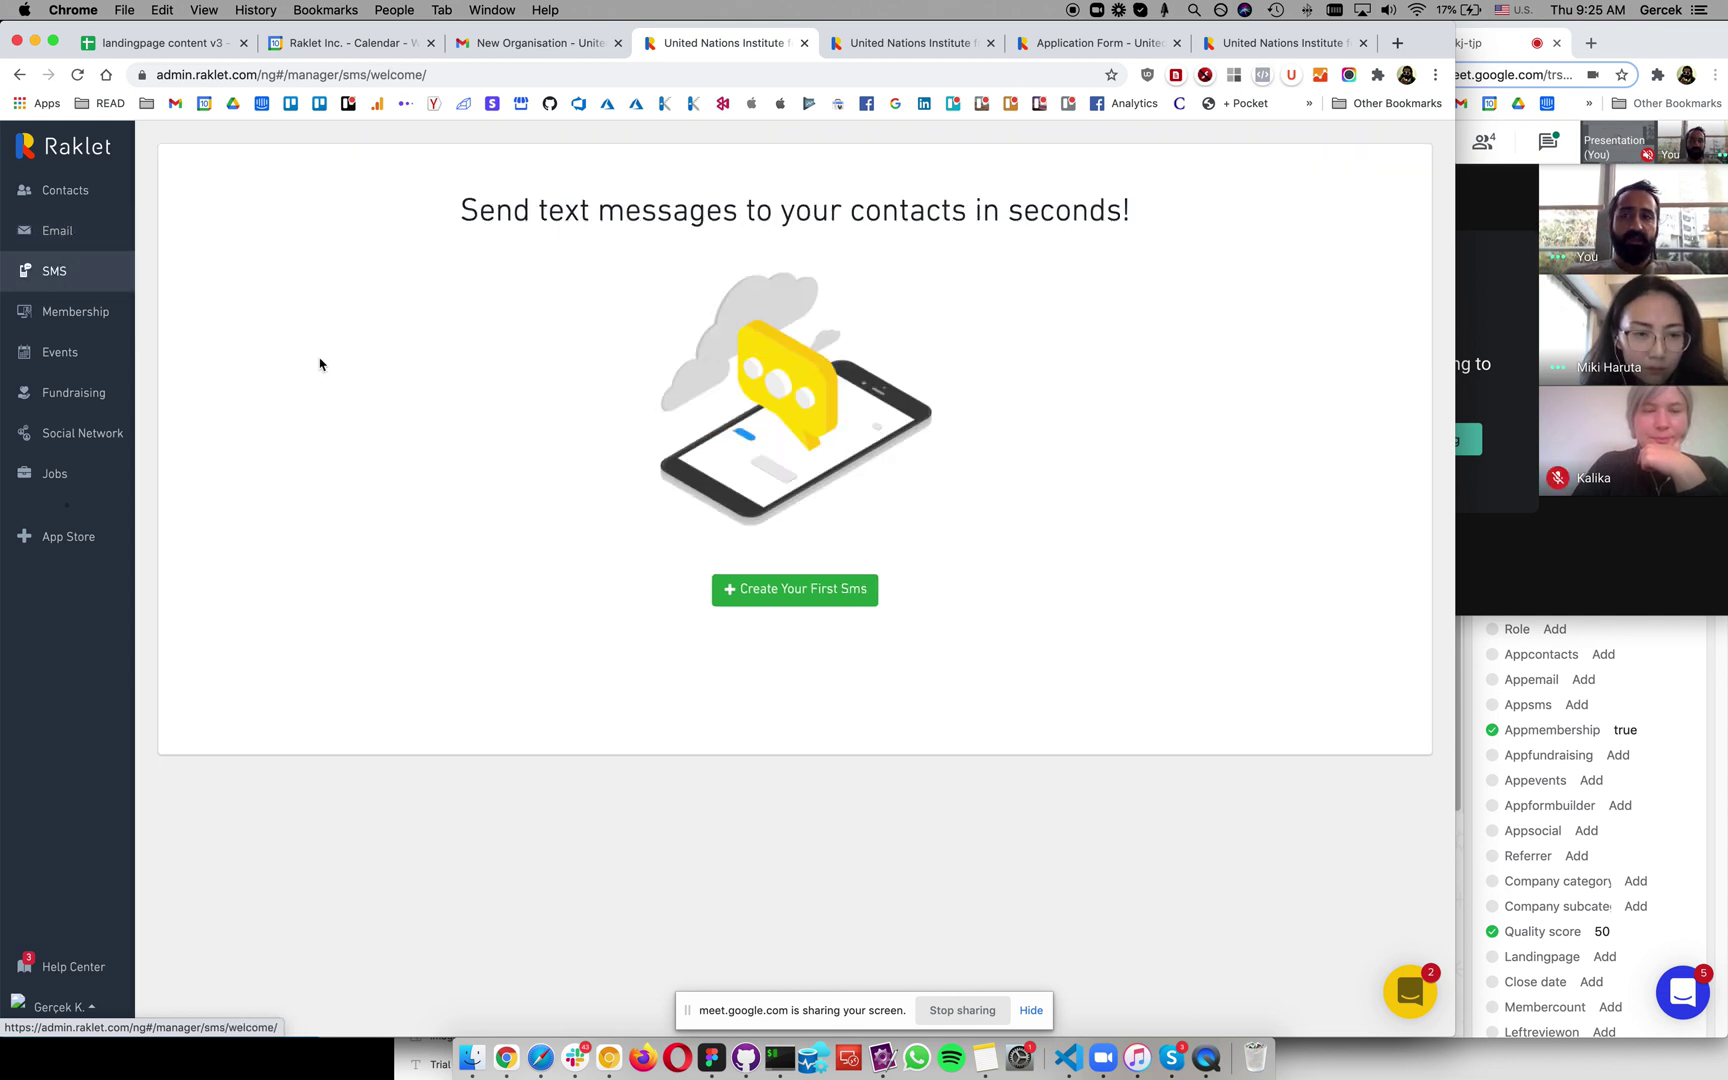
Step: Create a first email with the subject "Welcome to UNITAR Alumni Network"
left_click(82, 230)
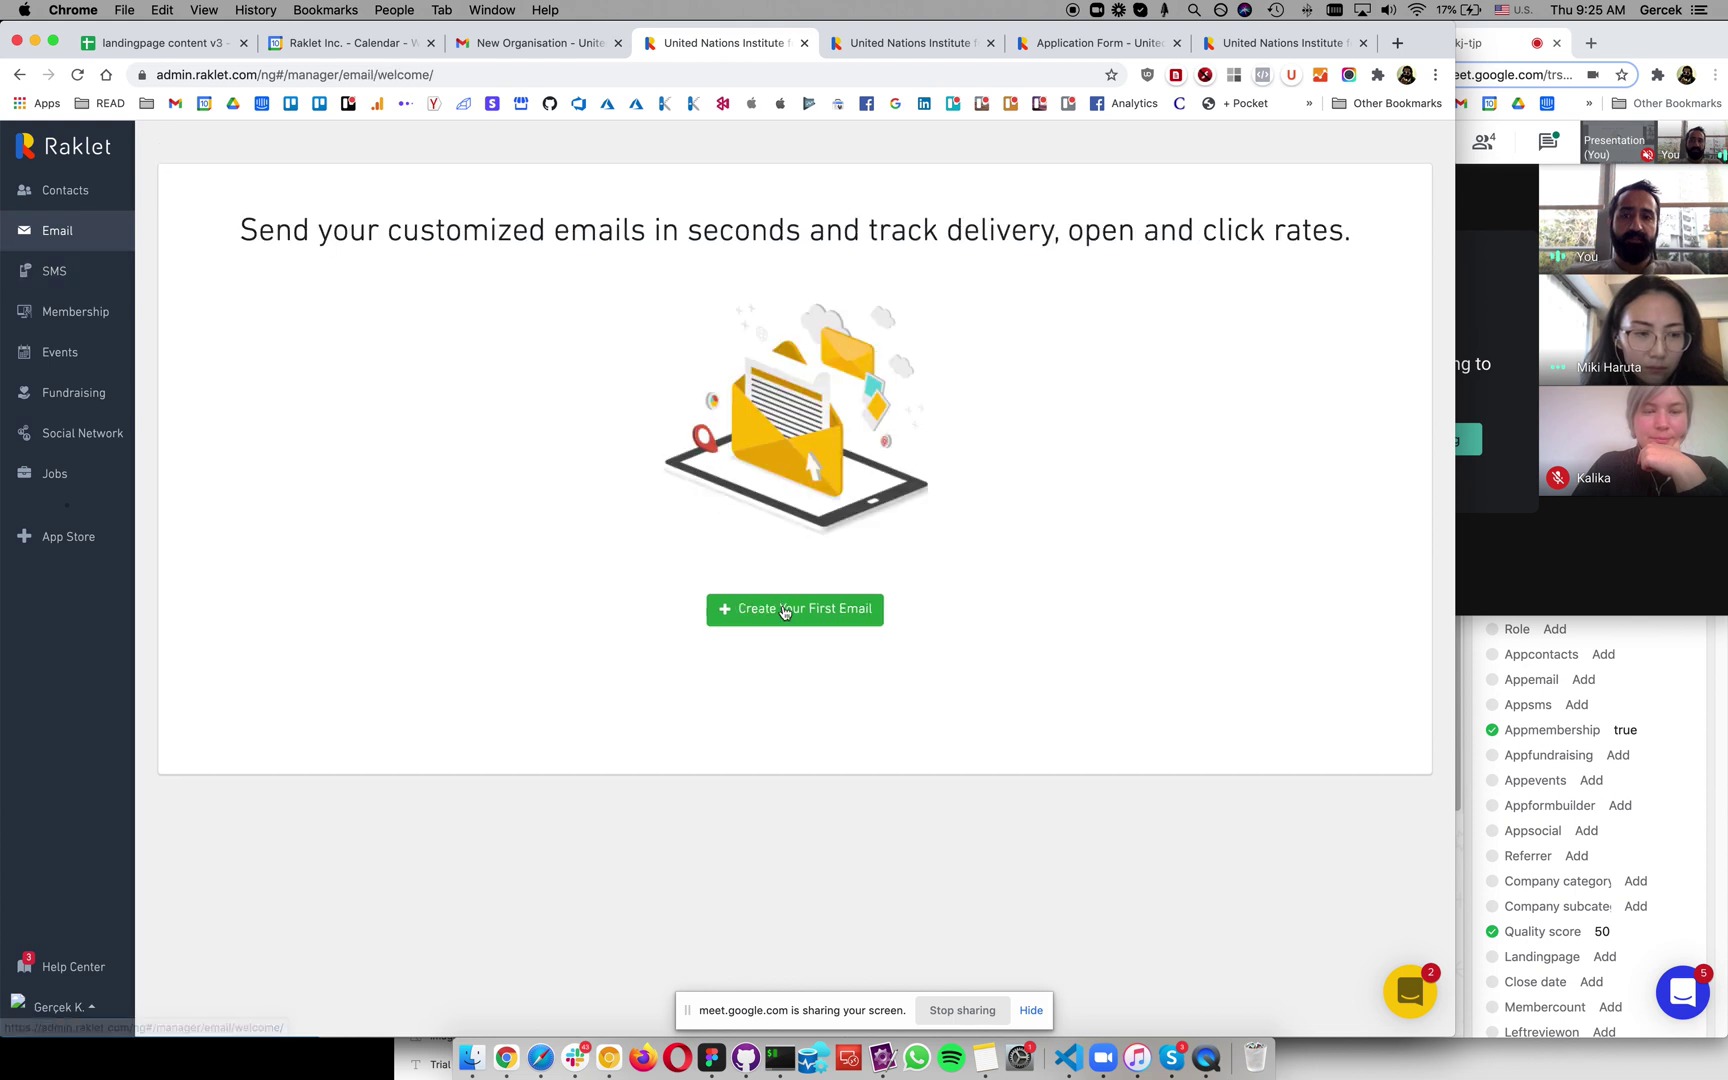
left_click(785, 610)
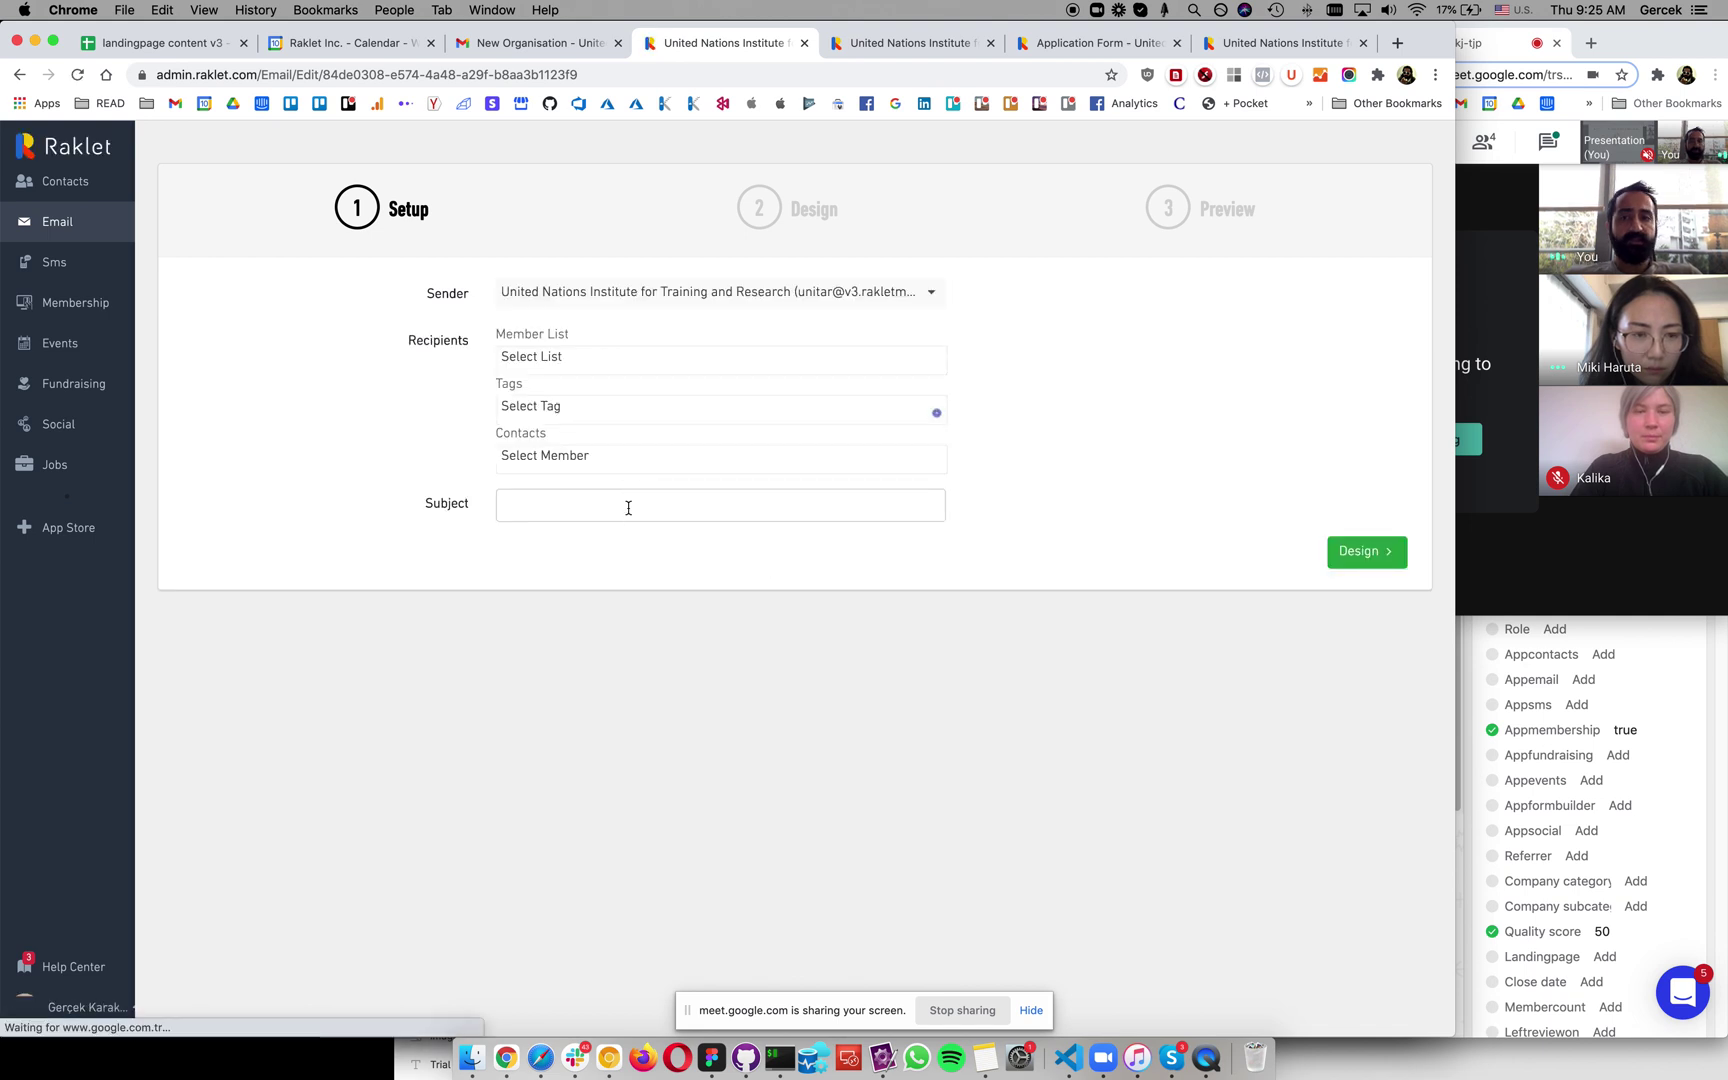
left_click(628, 508)
type("Wecol")
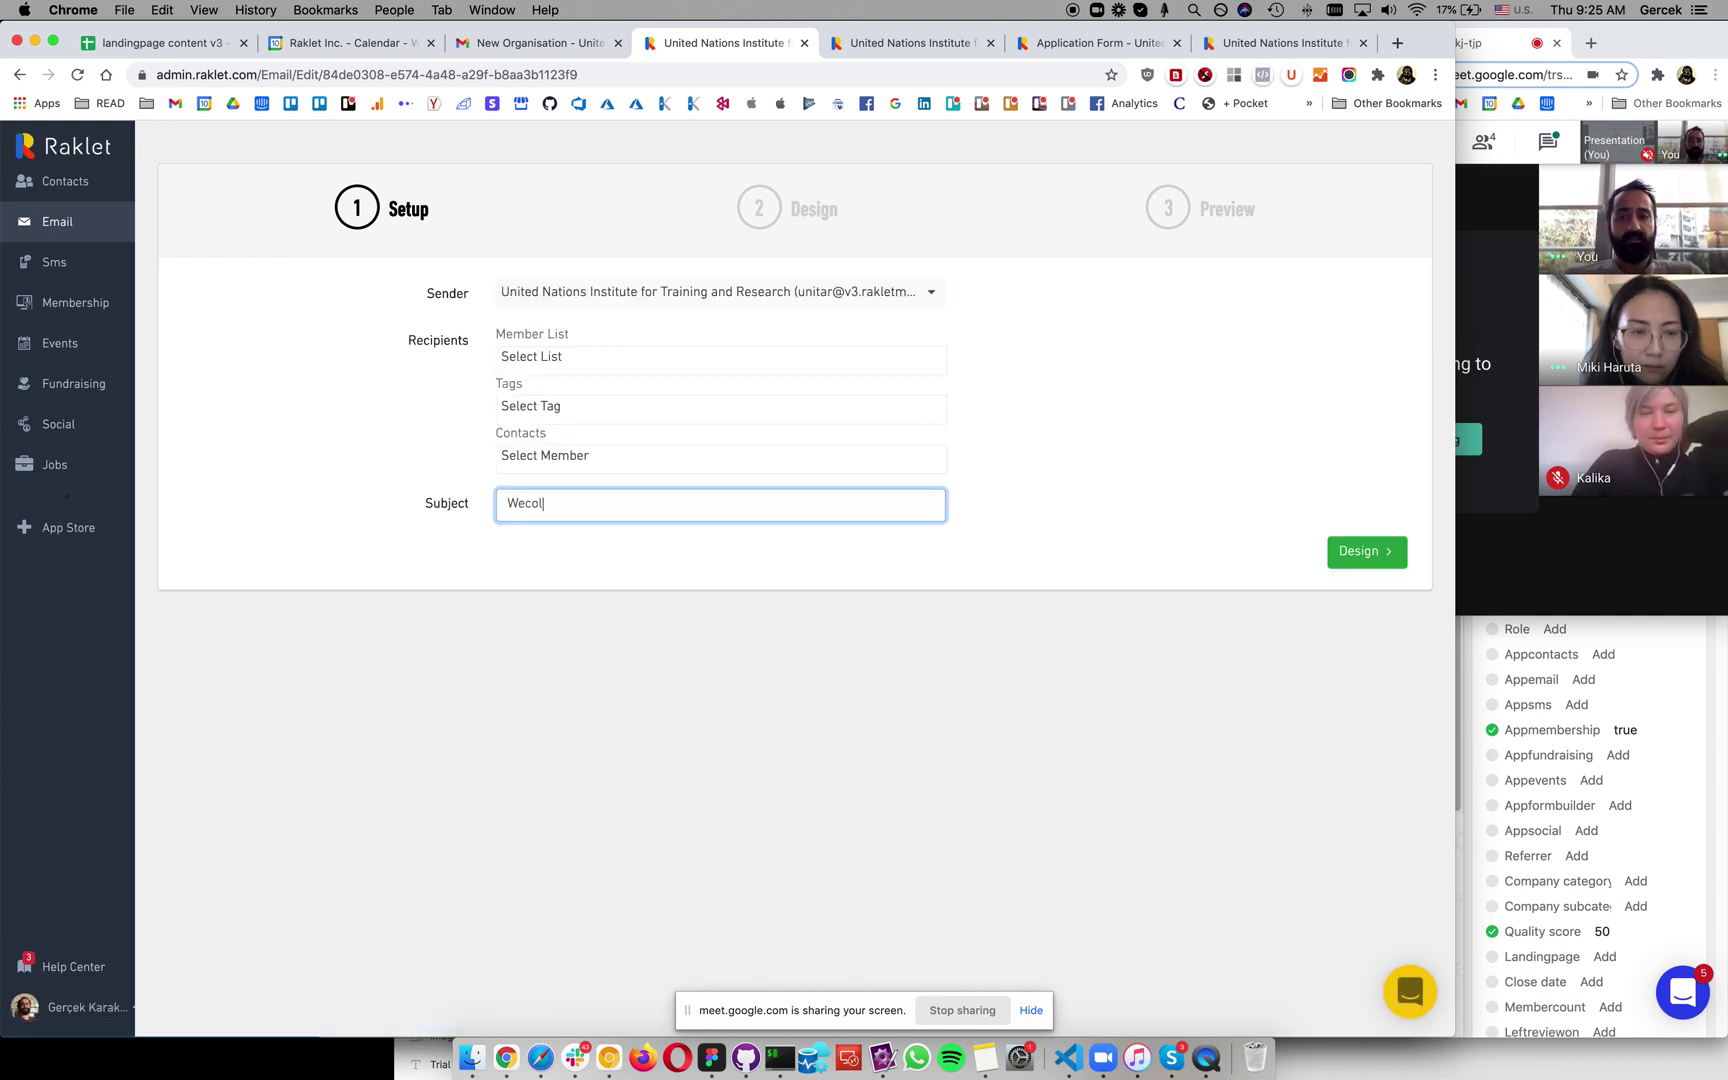
key("BackSpace")
key("BackSpace")
key("BackSpace")
type("lcome to U")
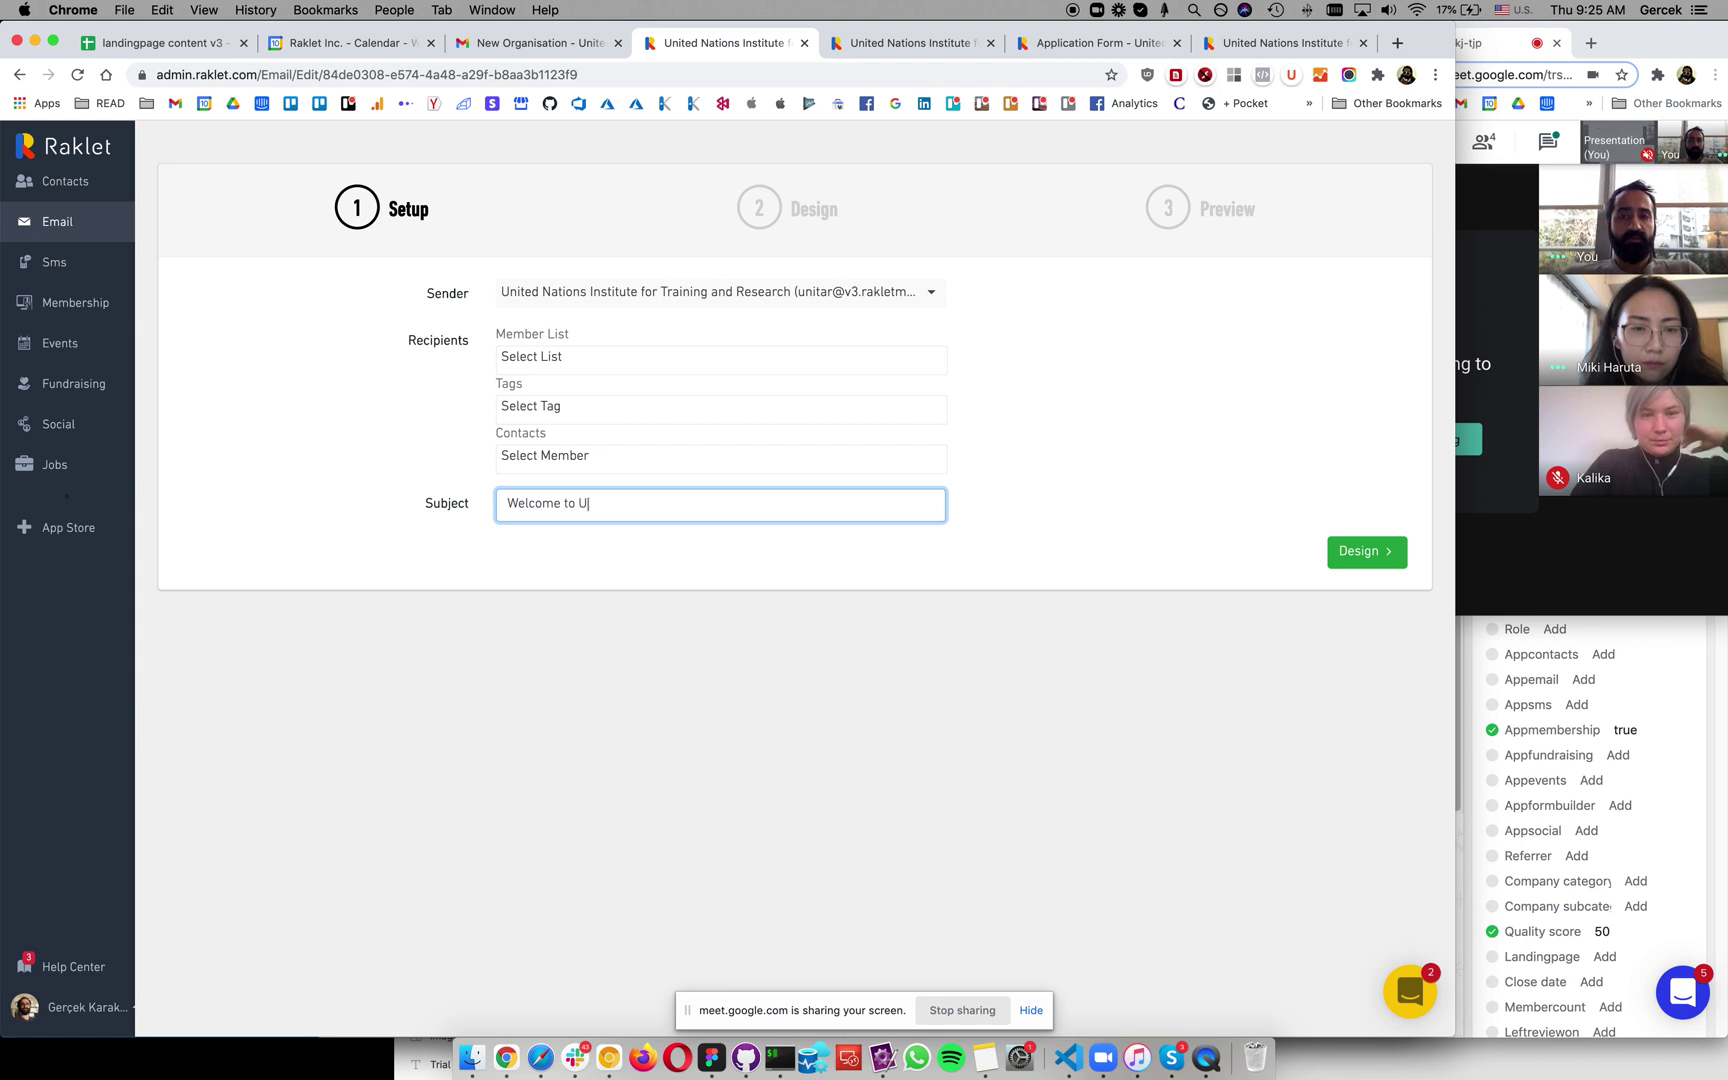
type("NITAR A")
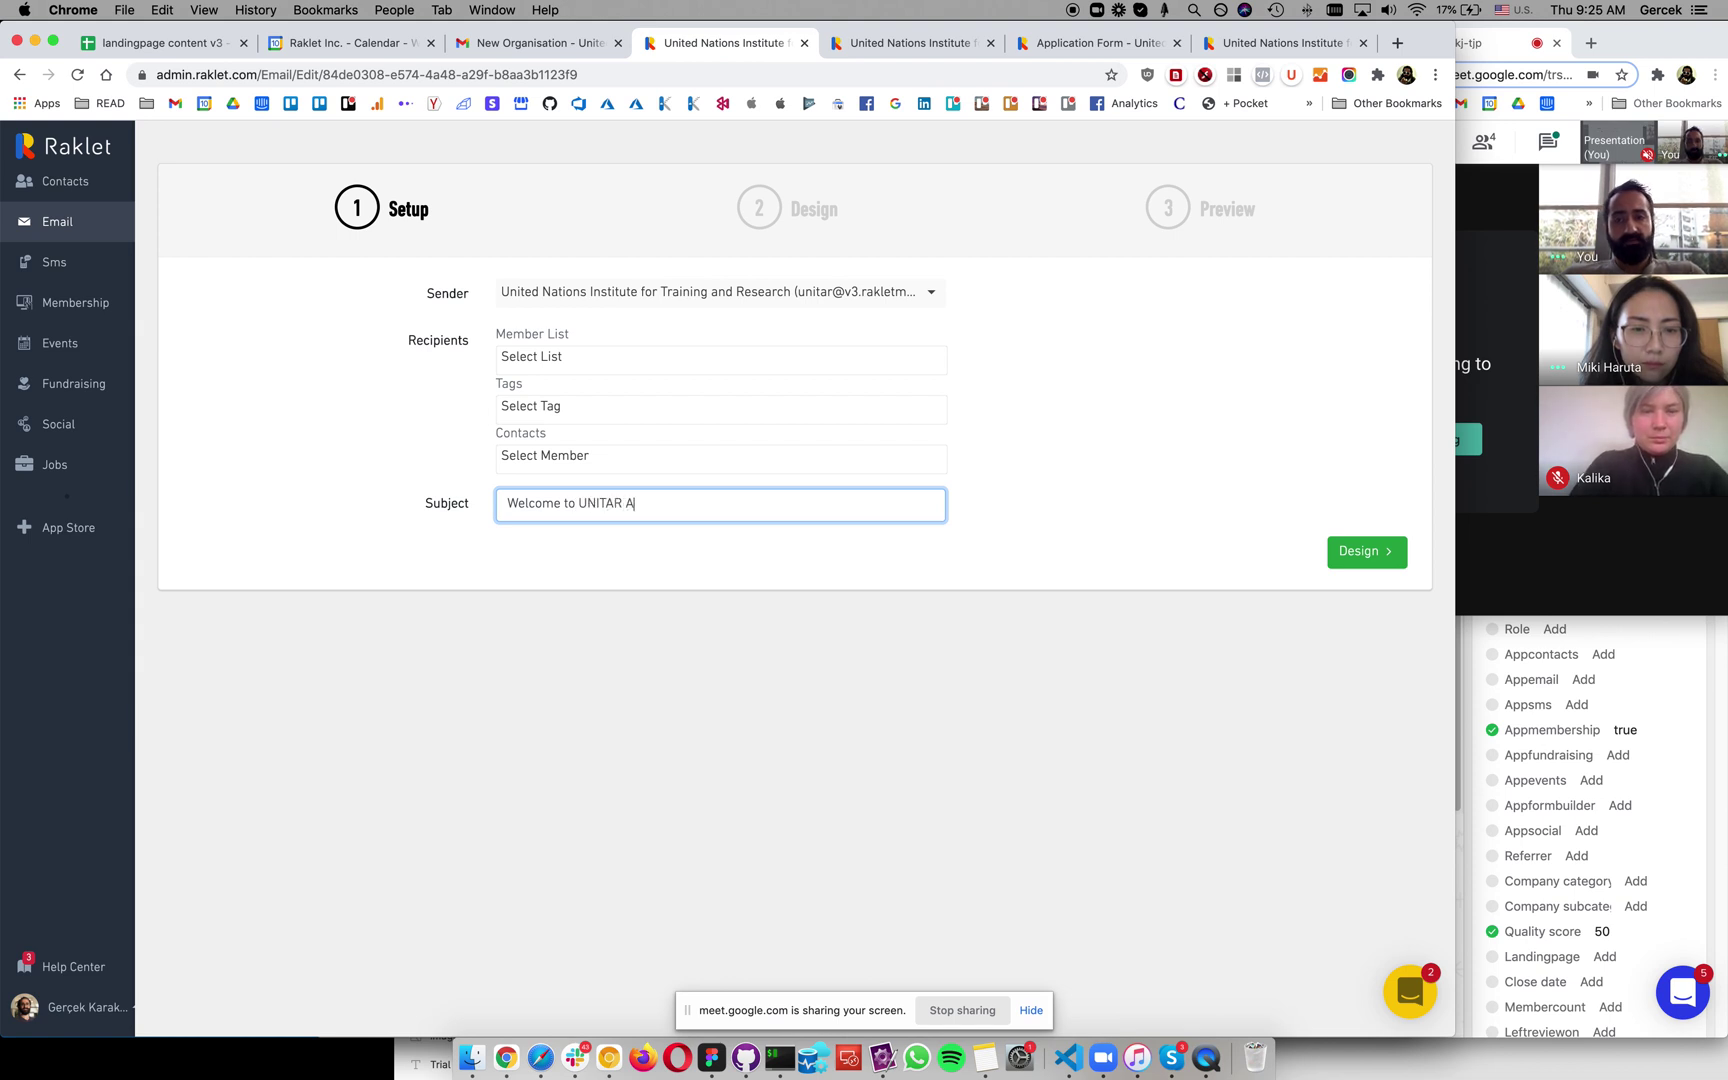
type("lumni Network")
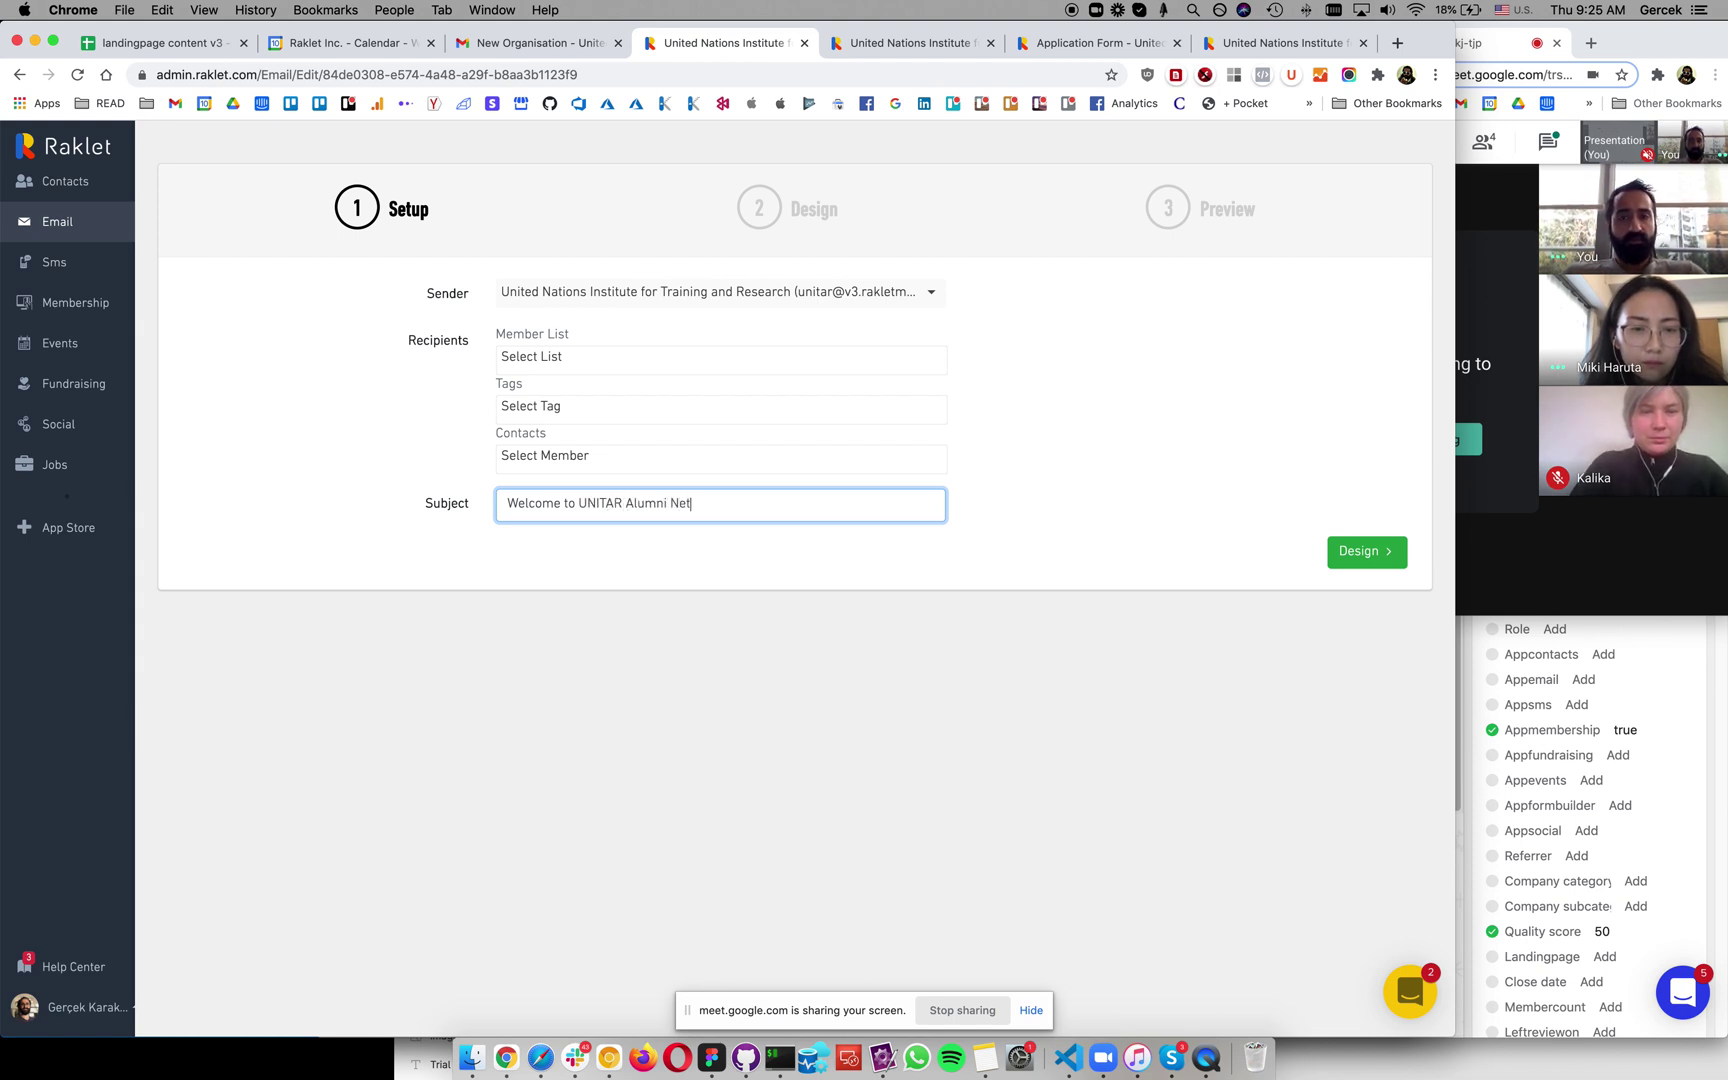
Step: Set the email's recipients to the All Contacts member list and continue to the Design stage
left_click(608, 364)
left_click(586, 405)
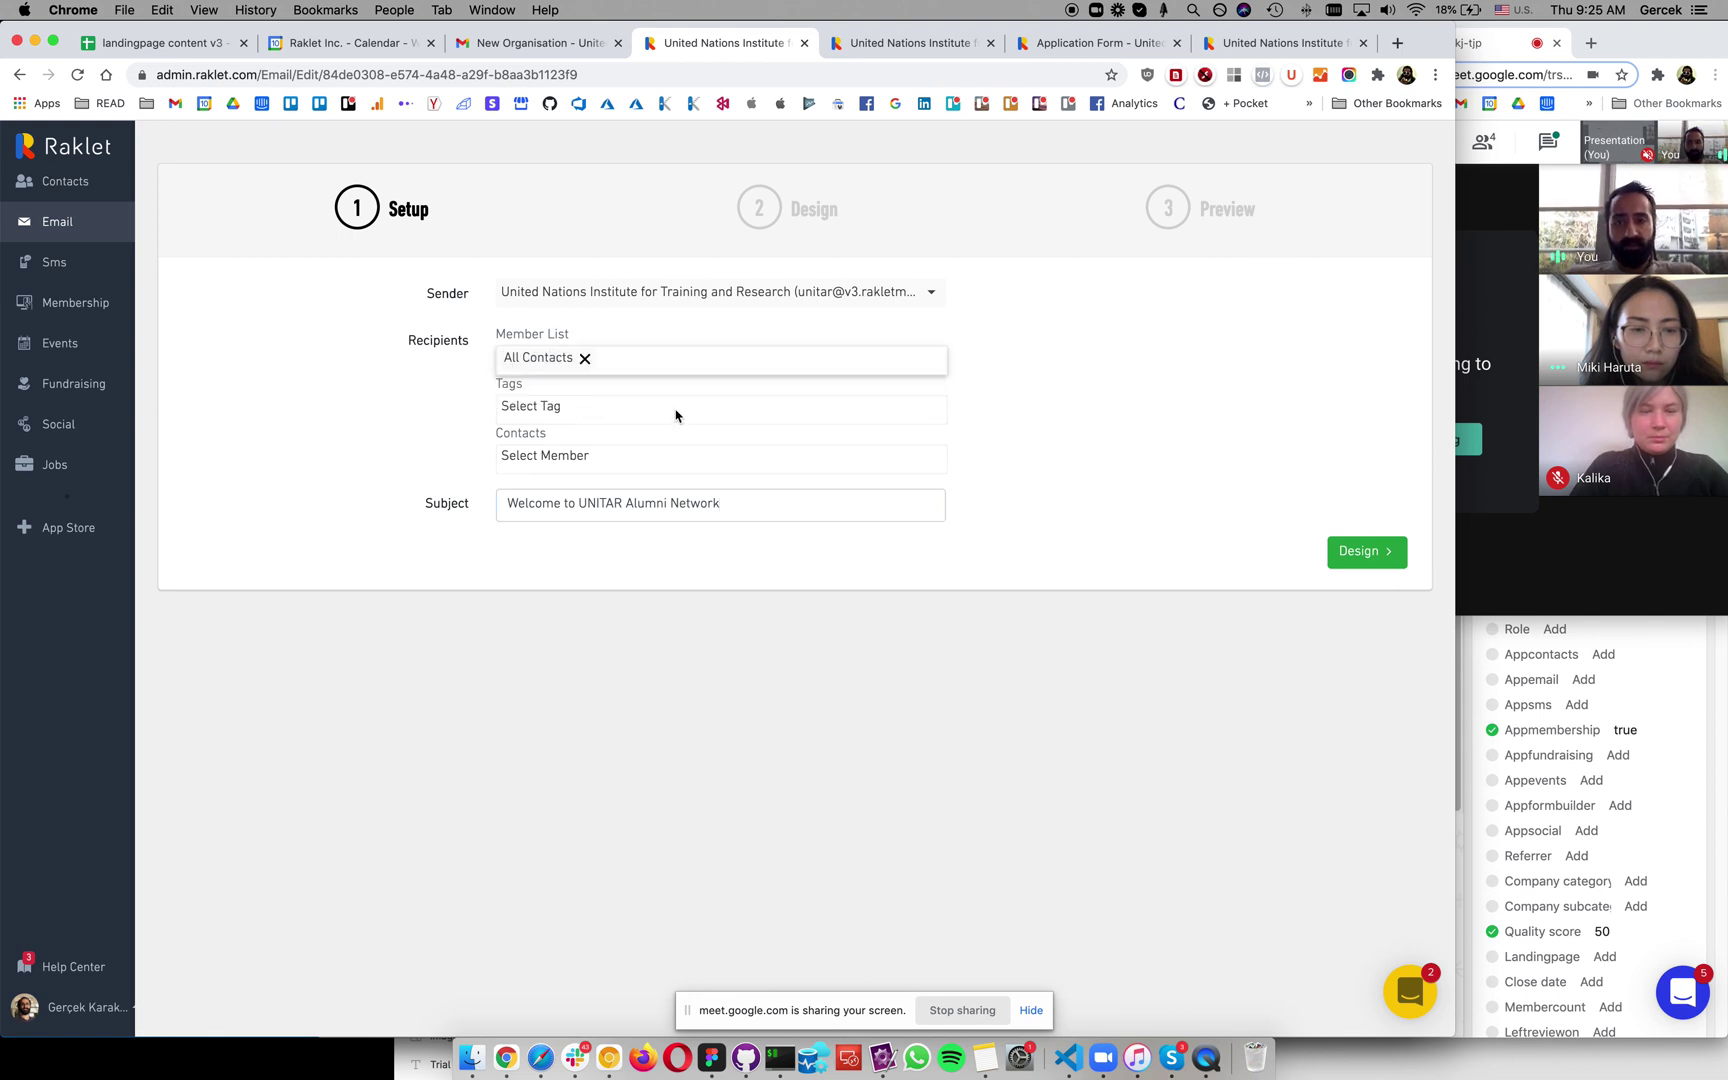
left_click(1368, 560)
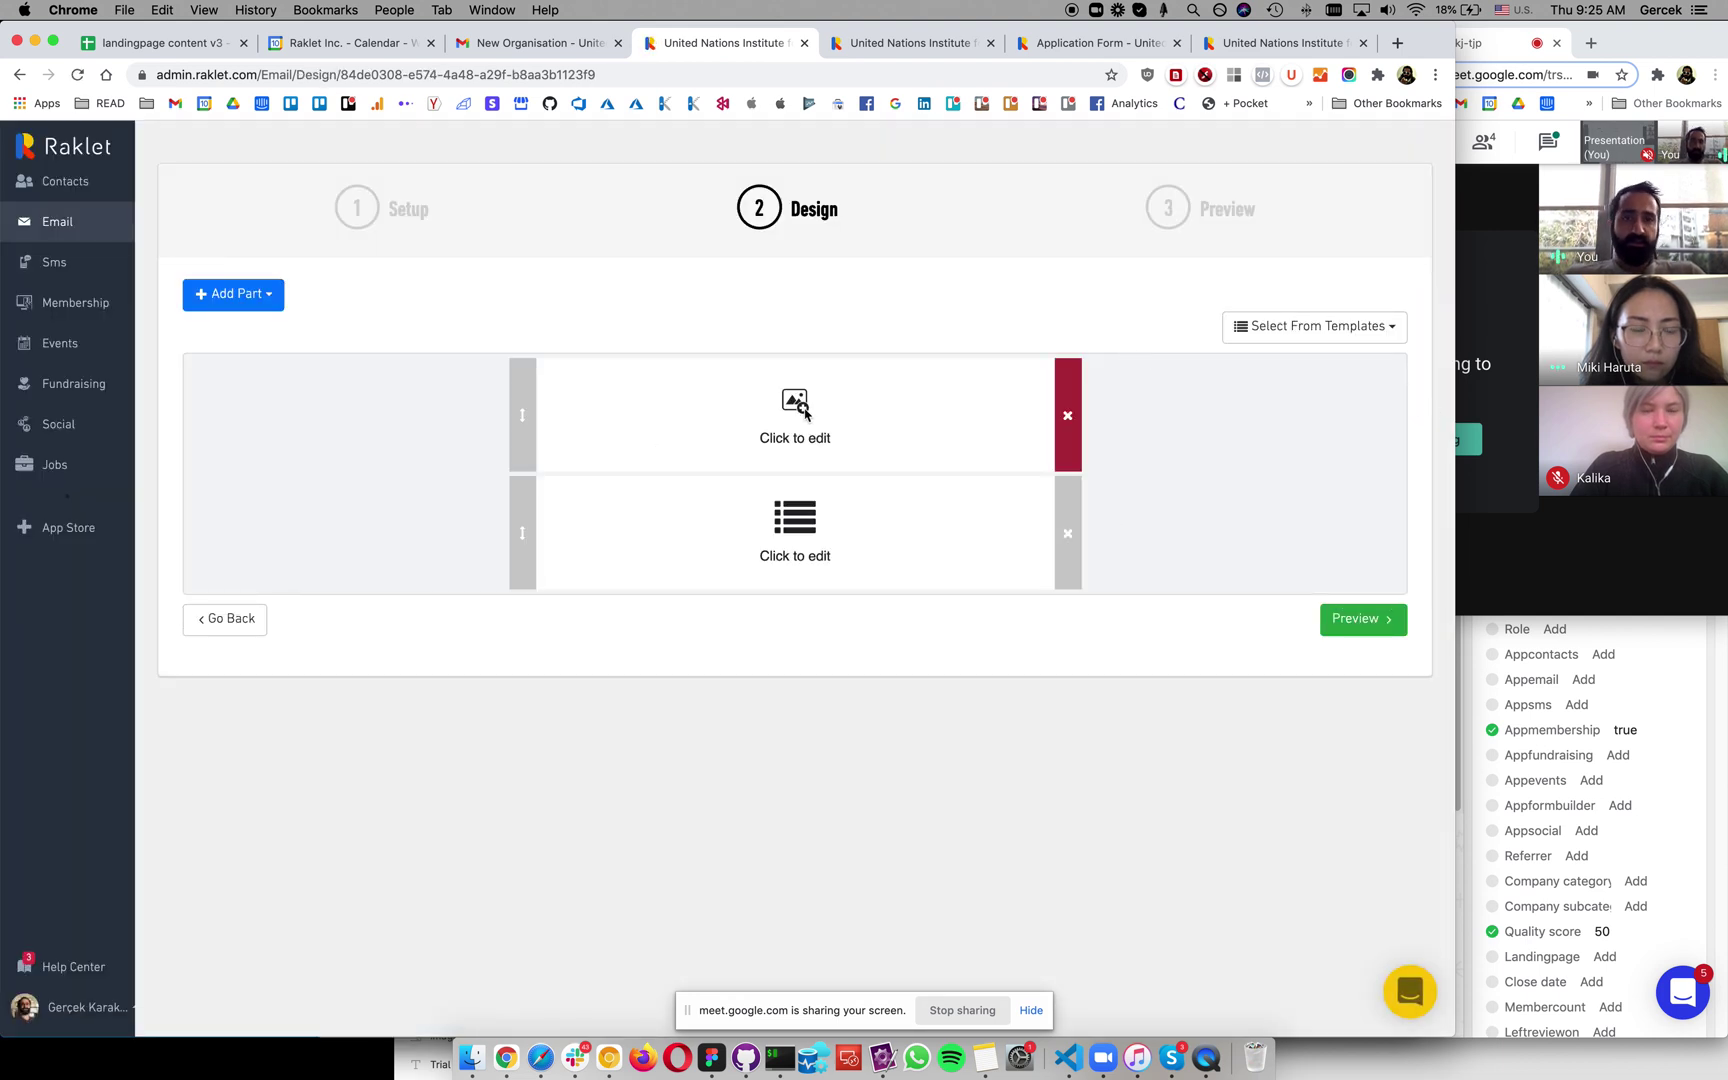
left_click(816, 417)
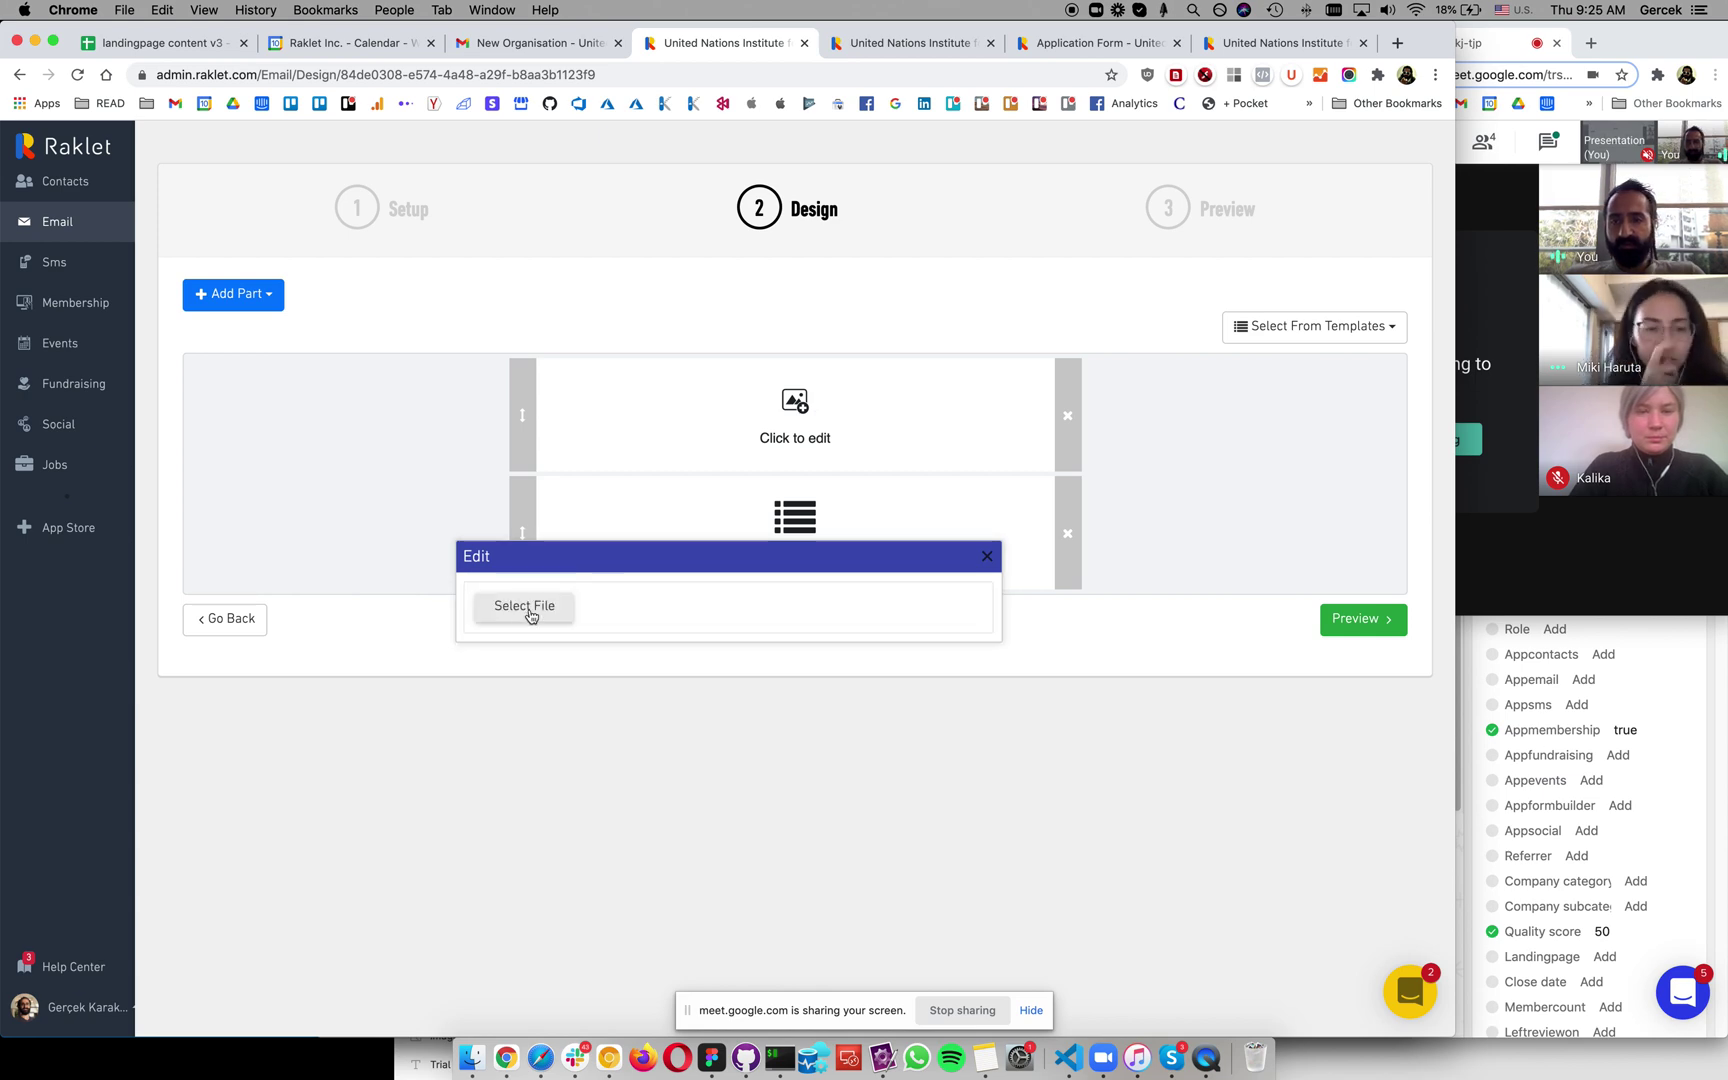
left_click(524, 606)
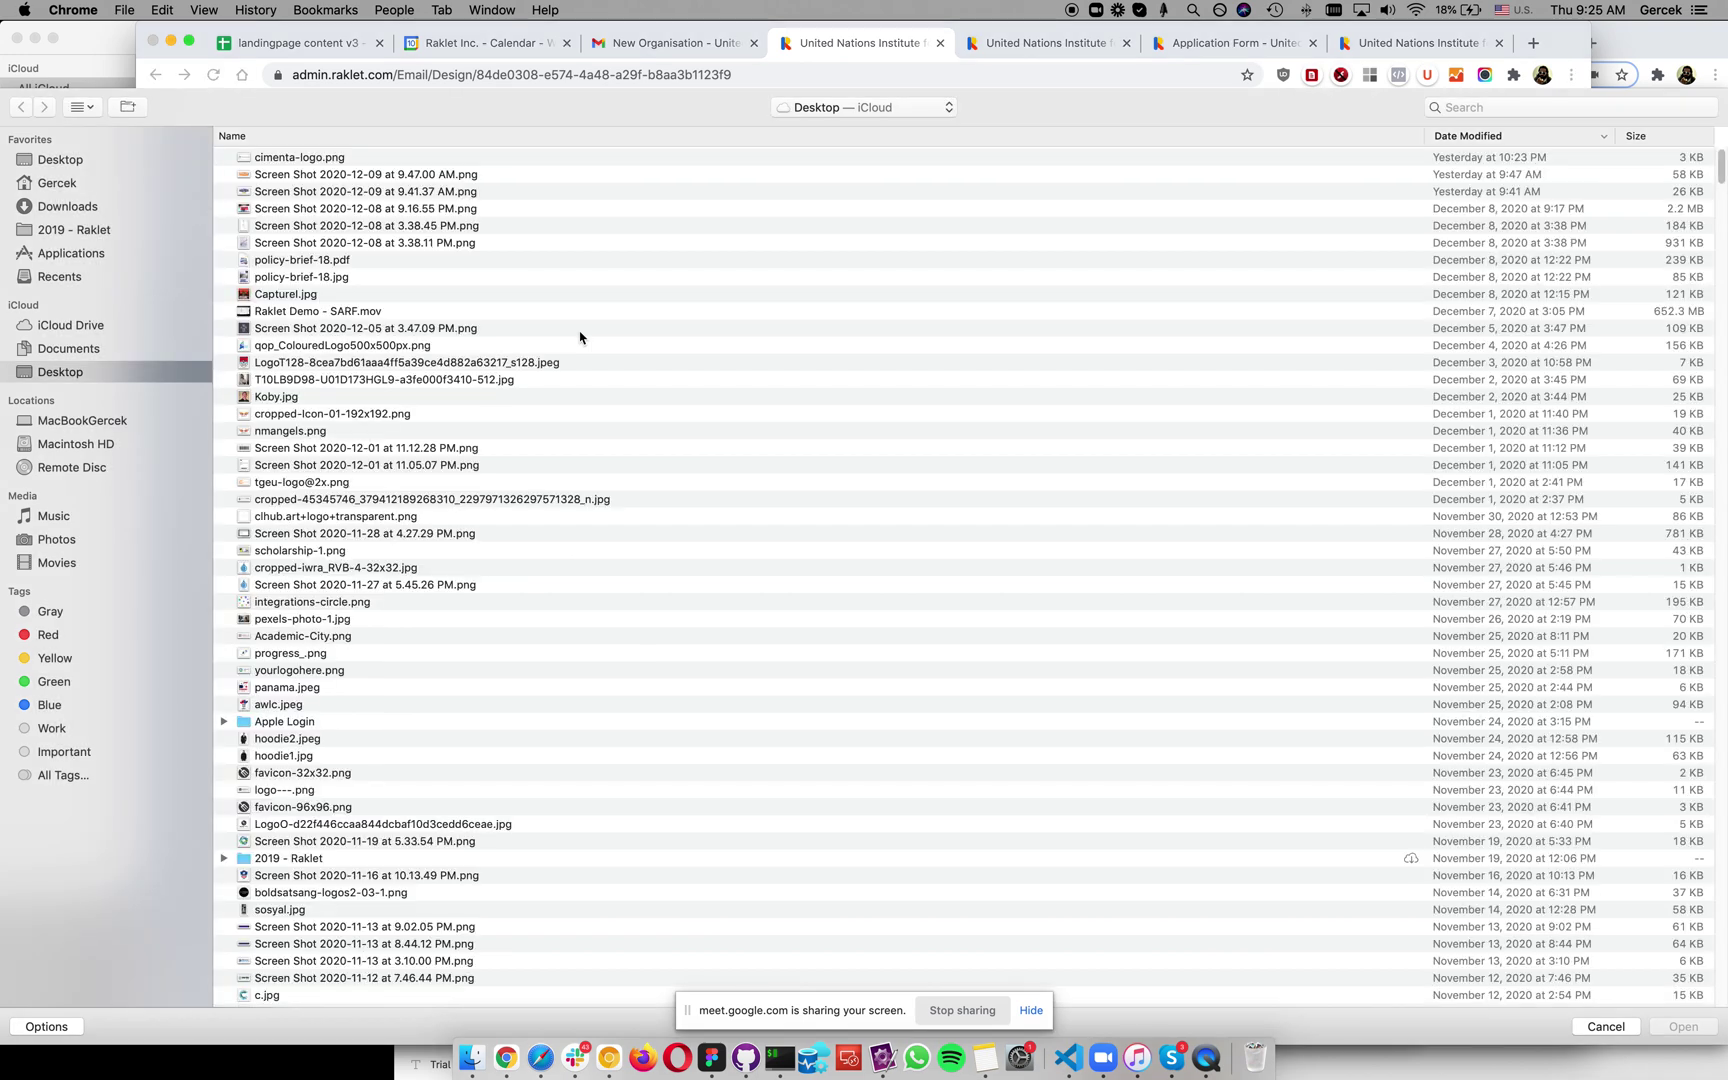
key("u")
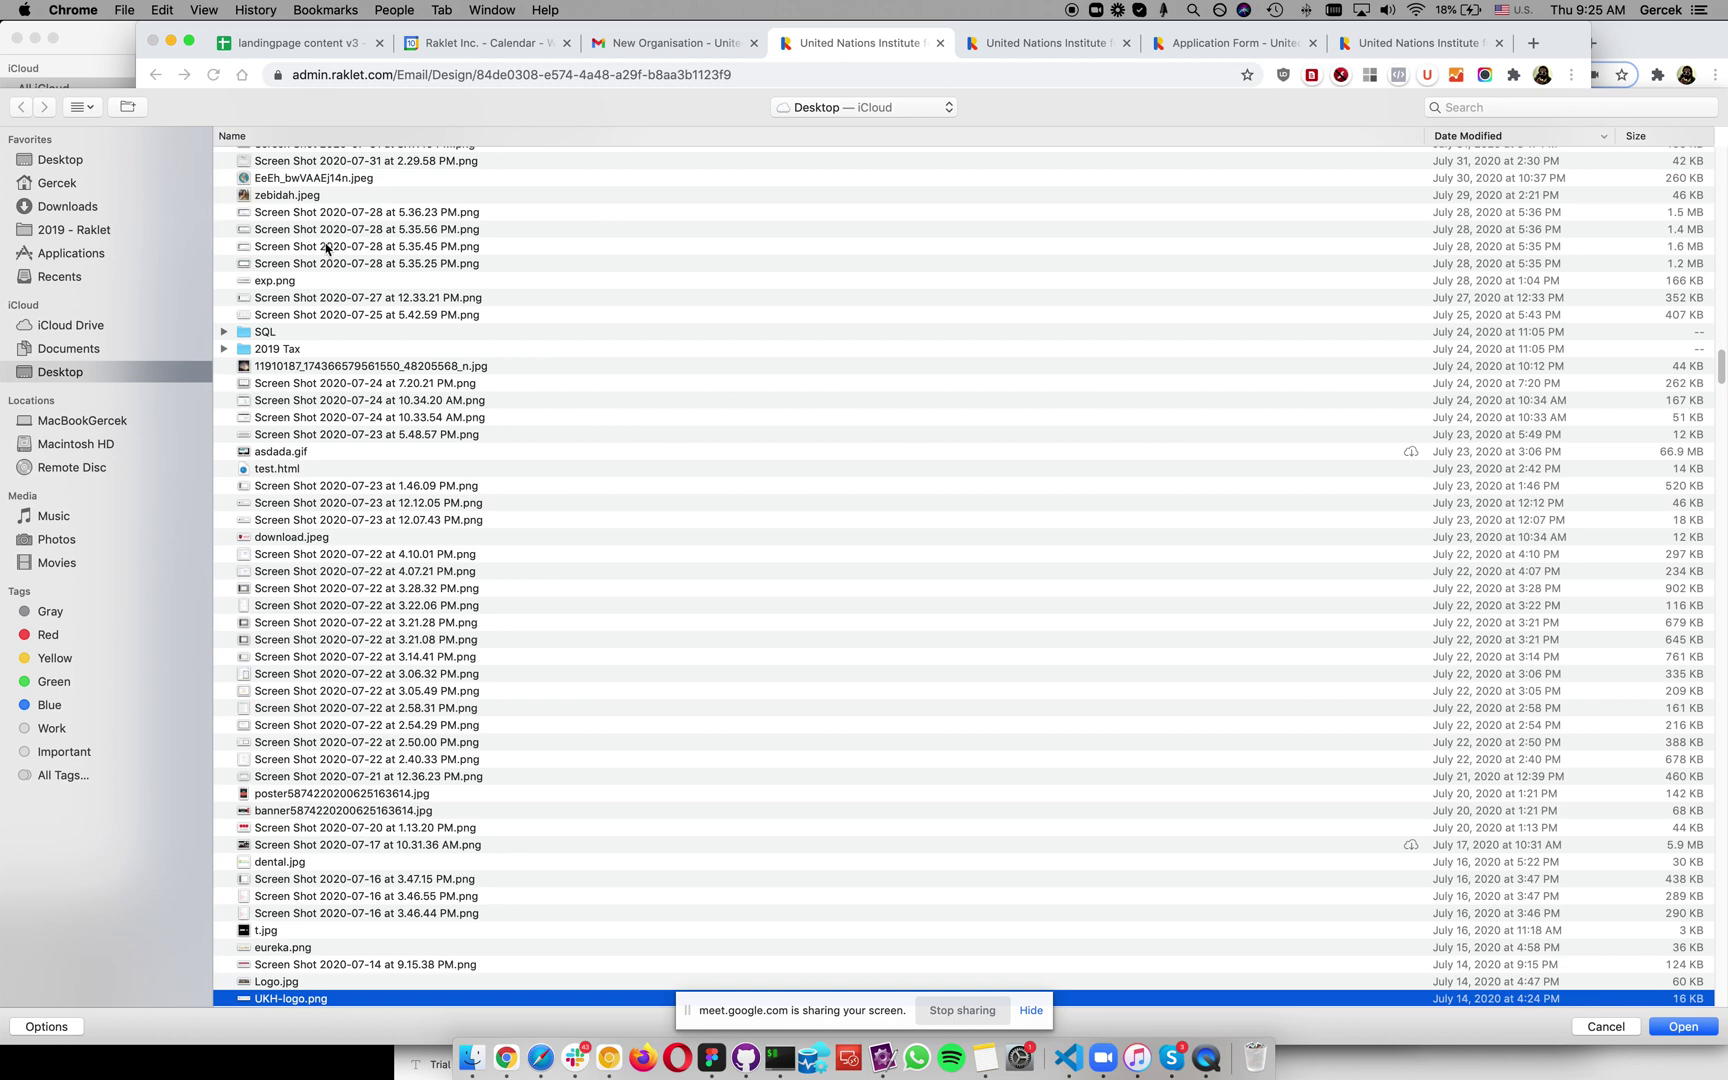
key("n")
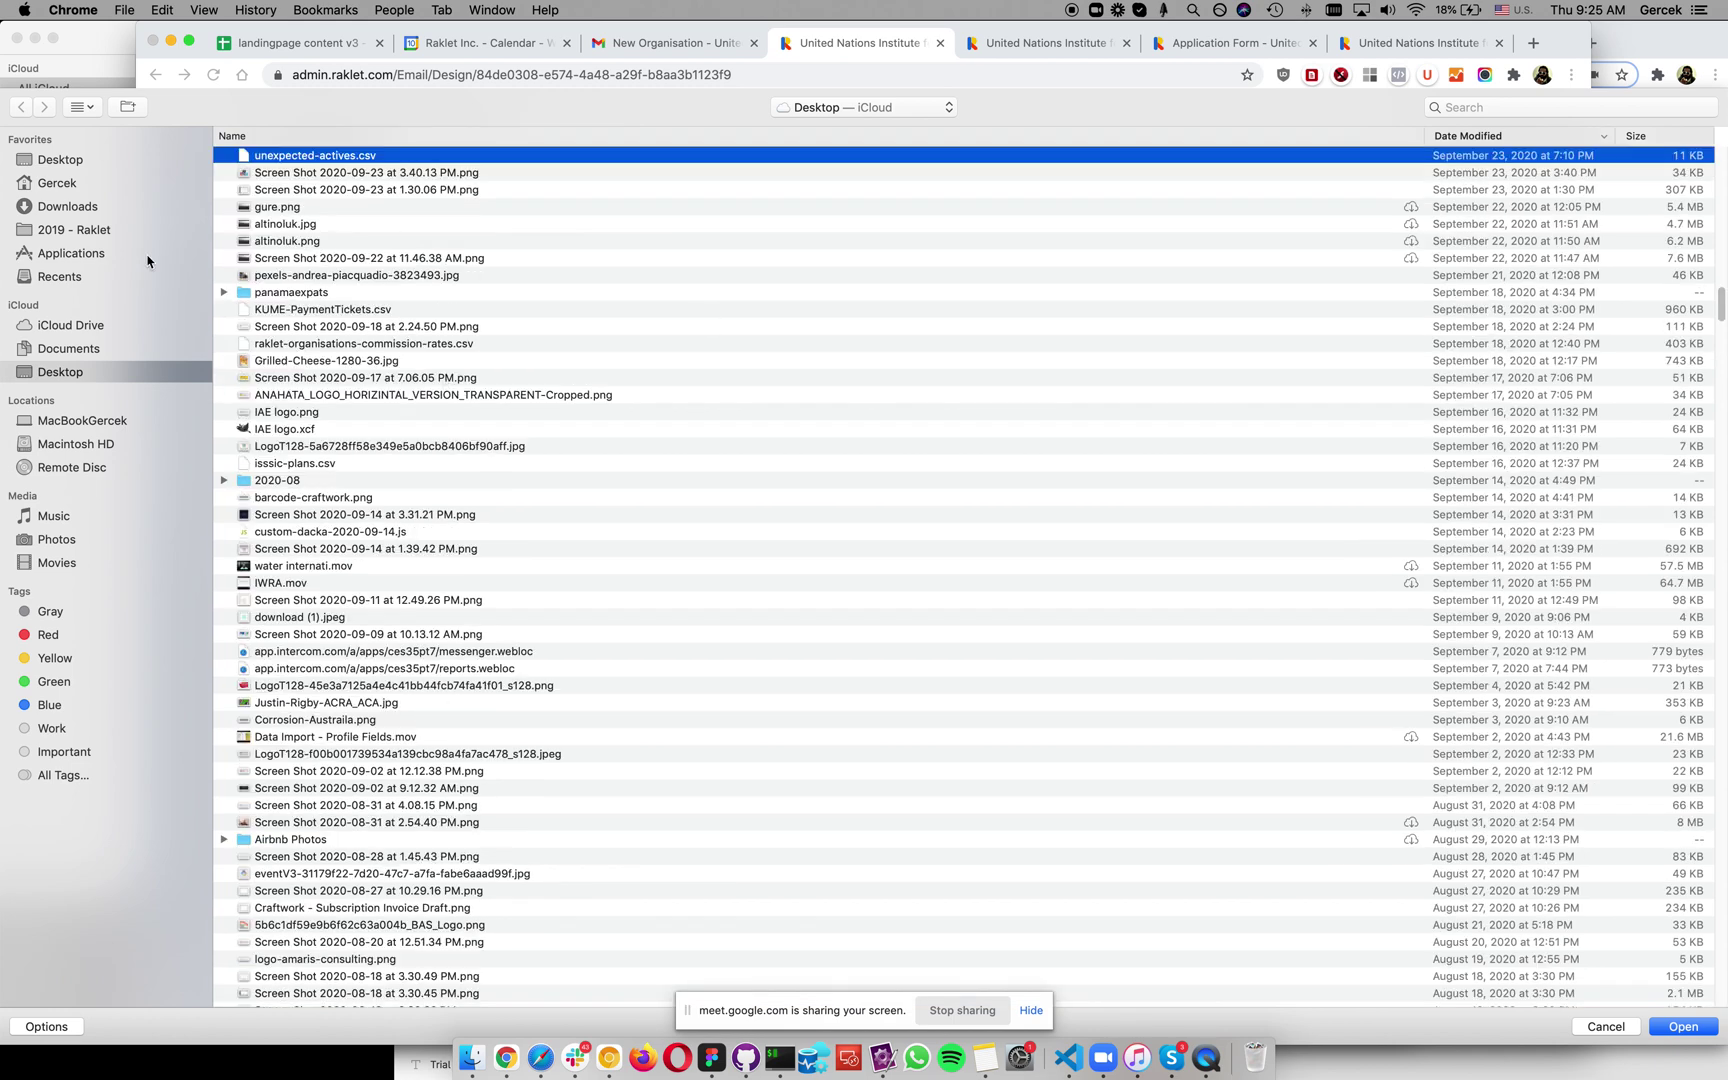
key("n")
key("Return")
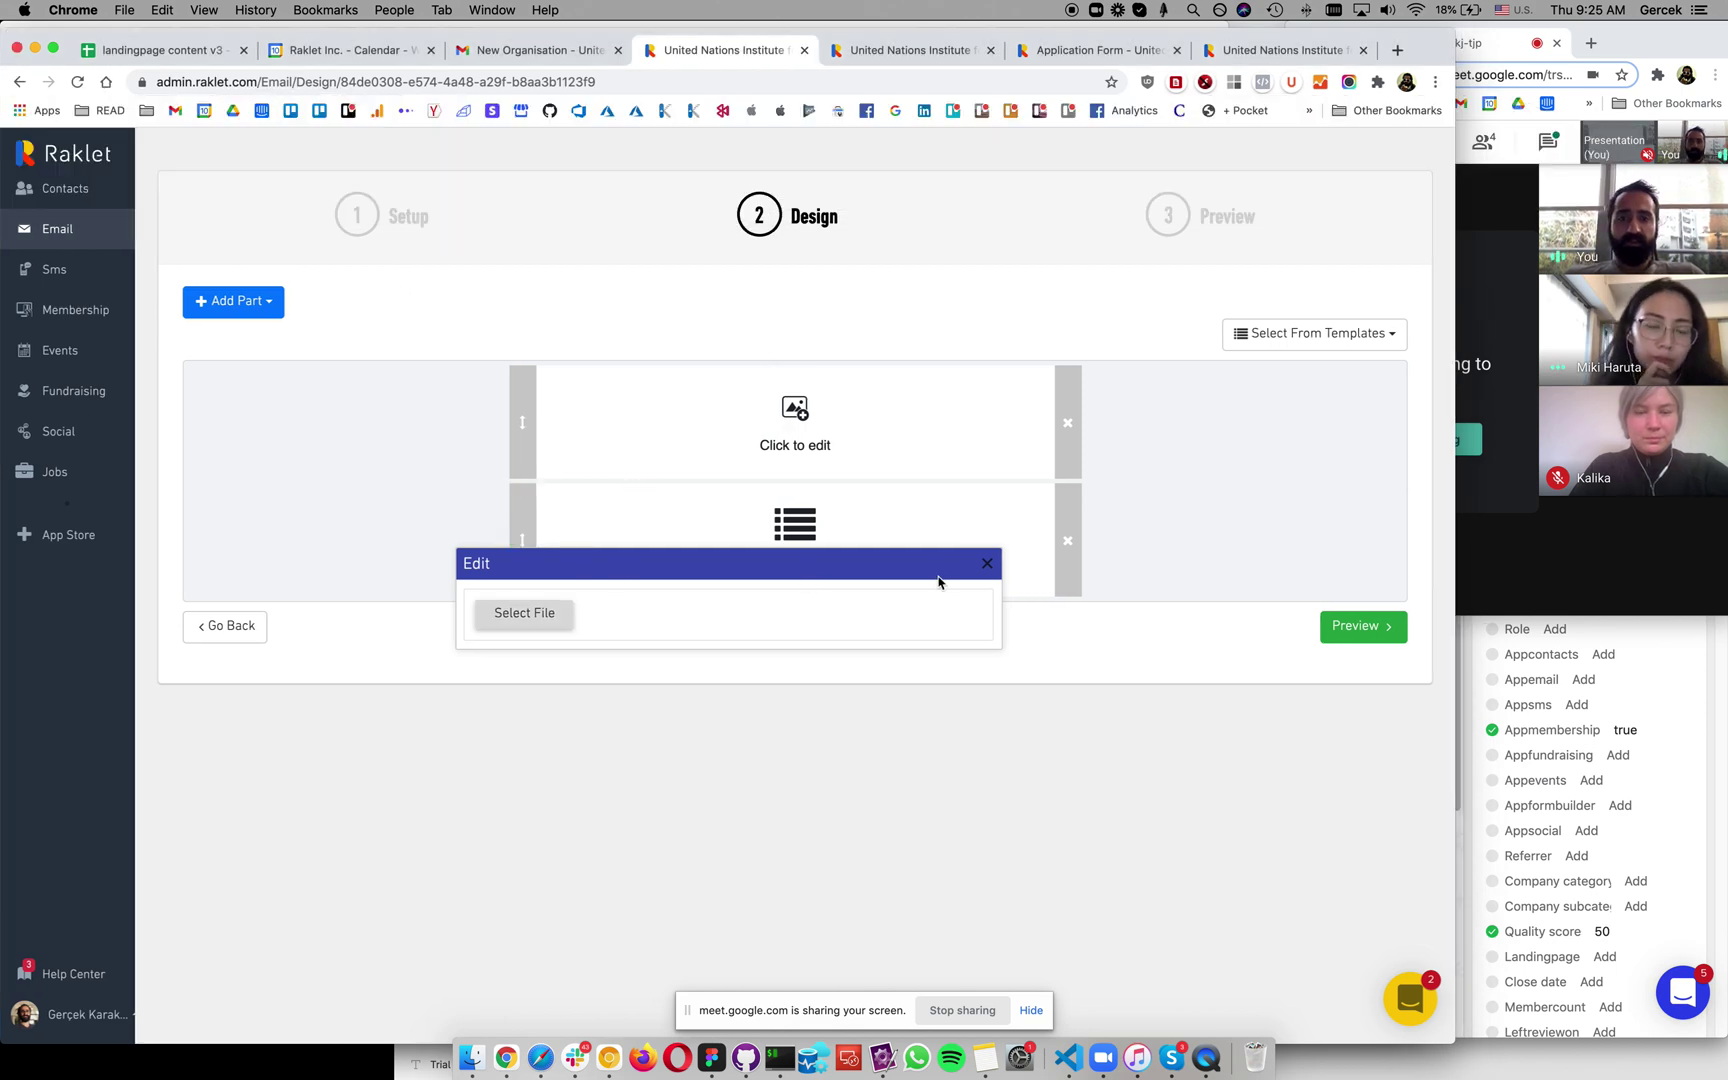
left_click(987, 563)
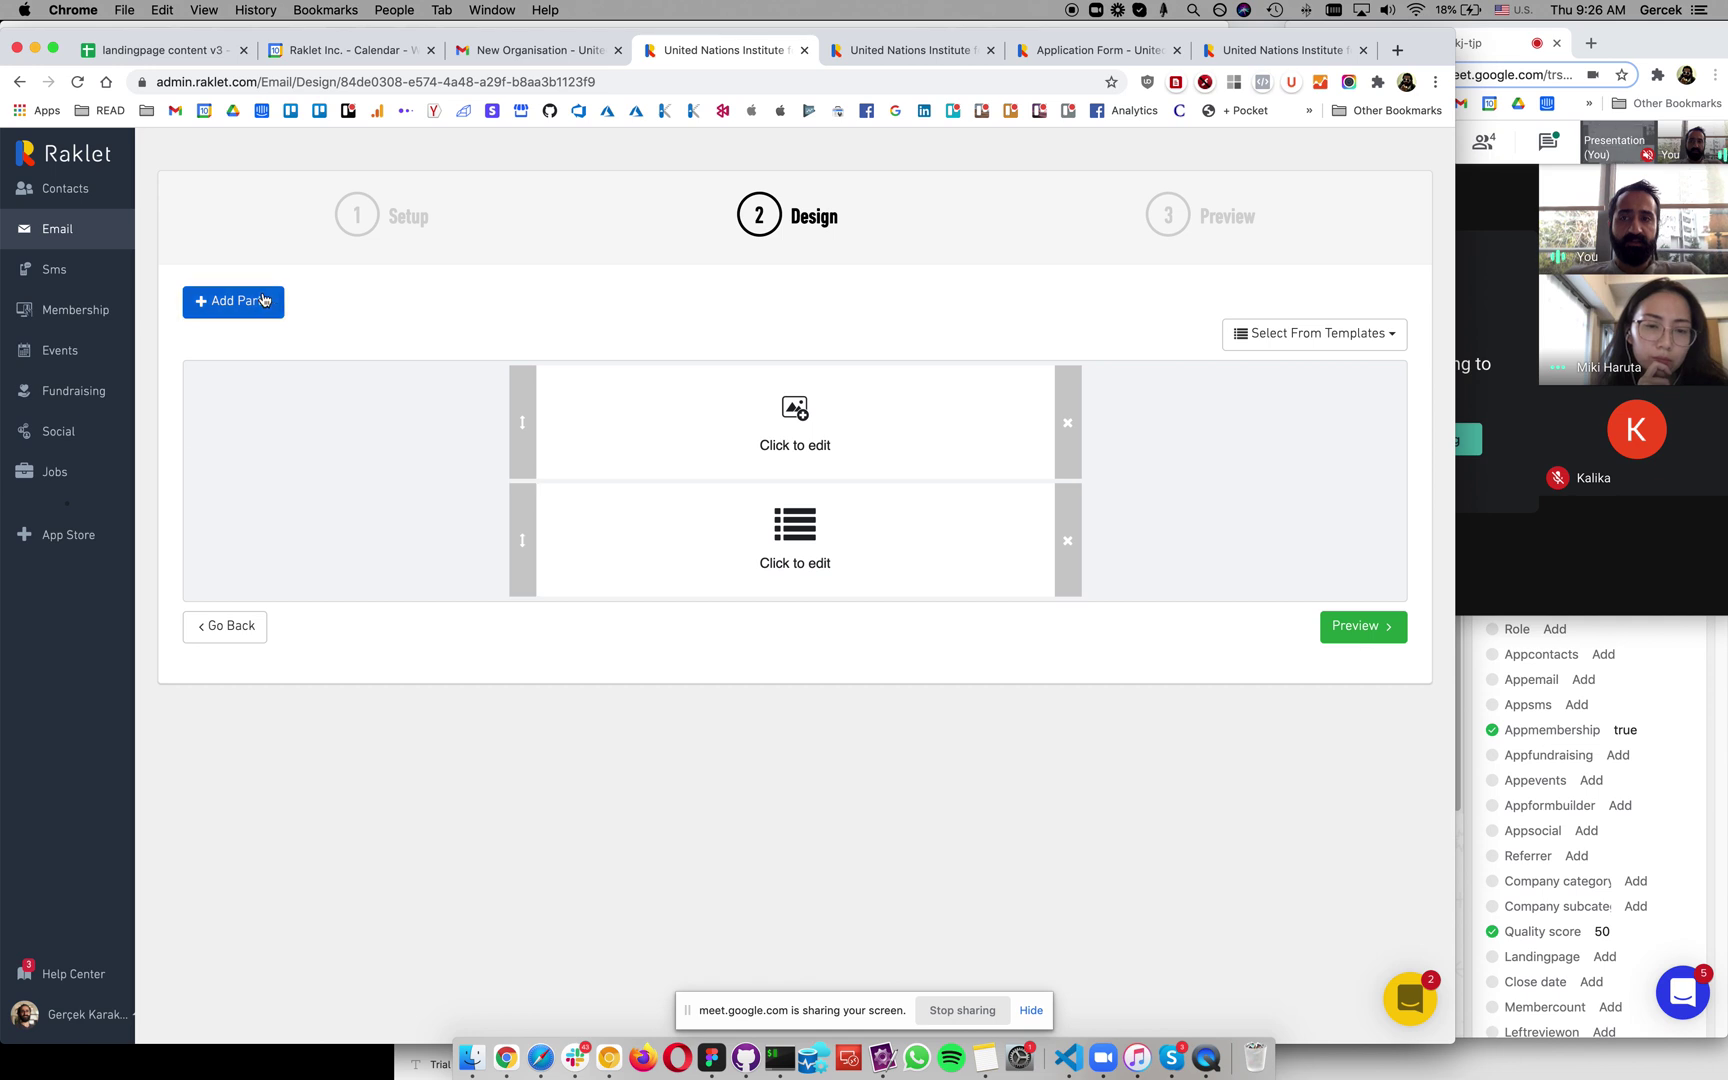
Step: Add a File part to the email design and try moving the image part below the other parts
left_click(262, 301)
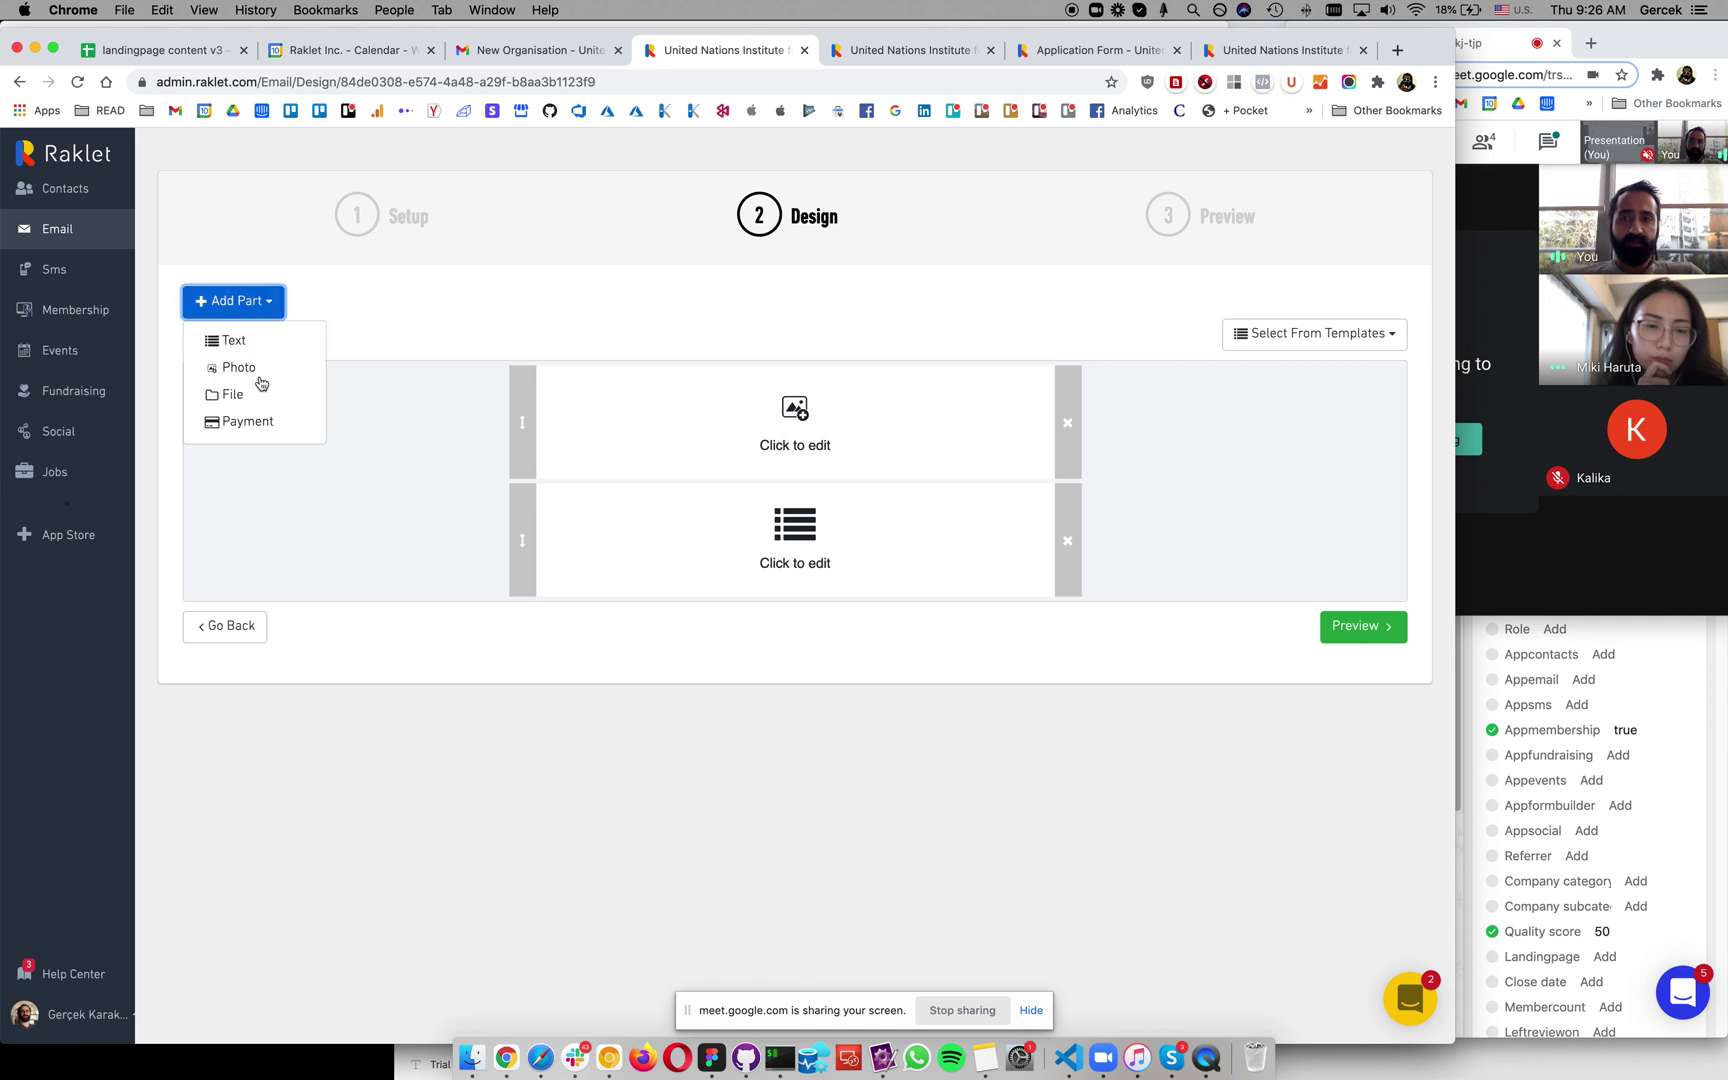
left_click(254, 395)
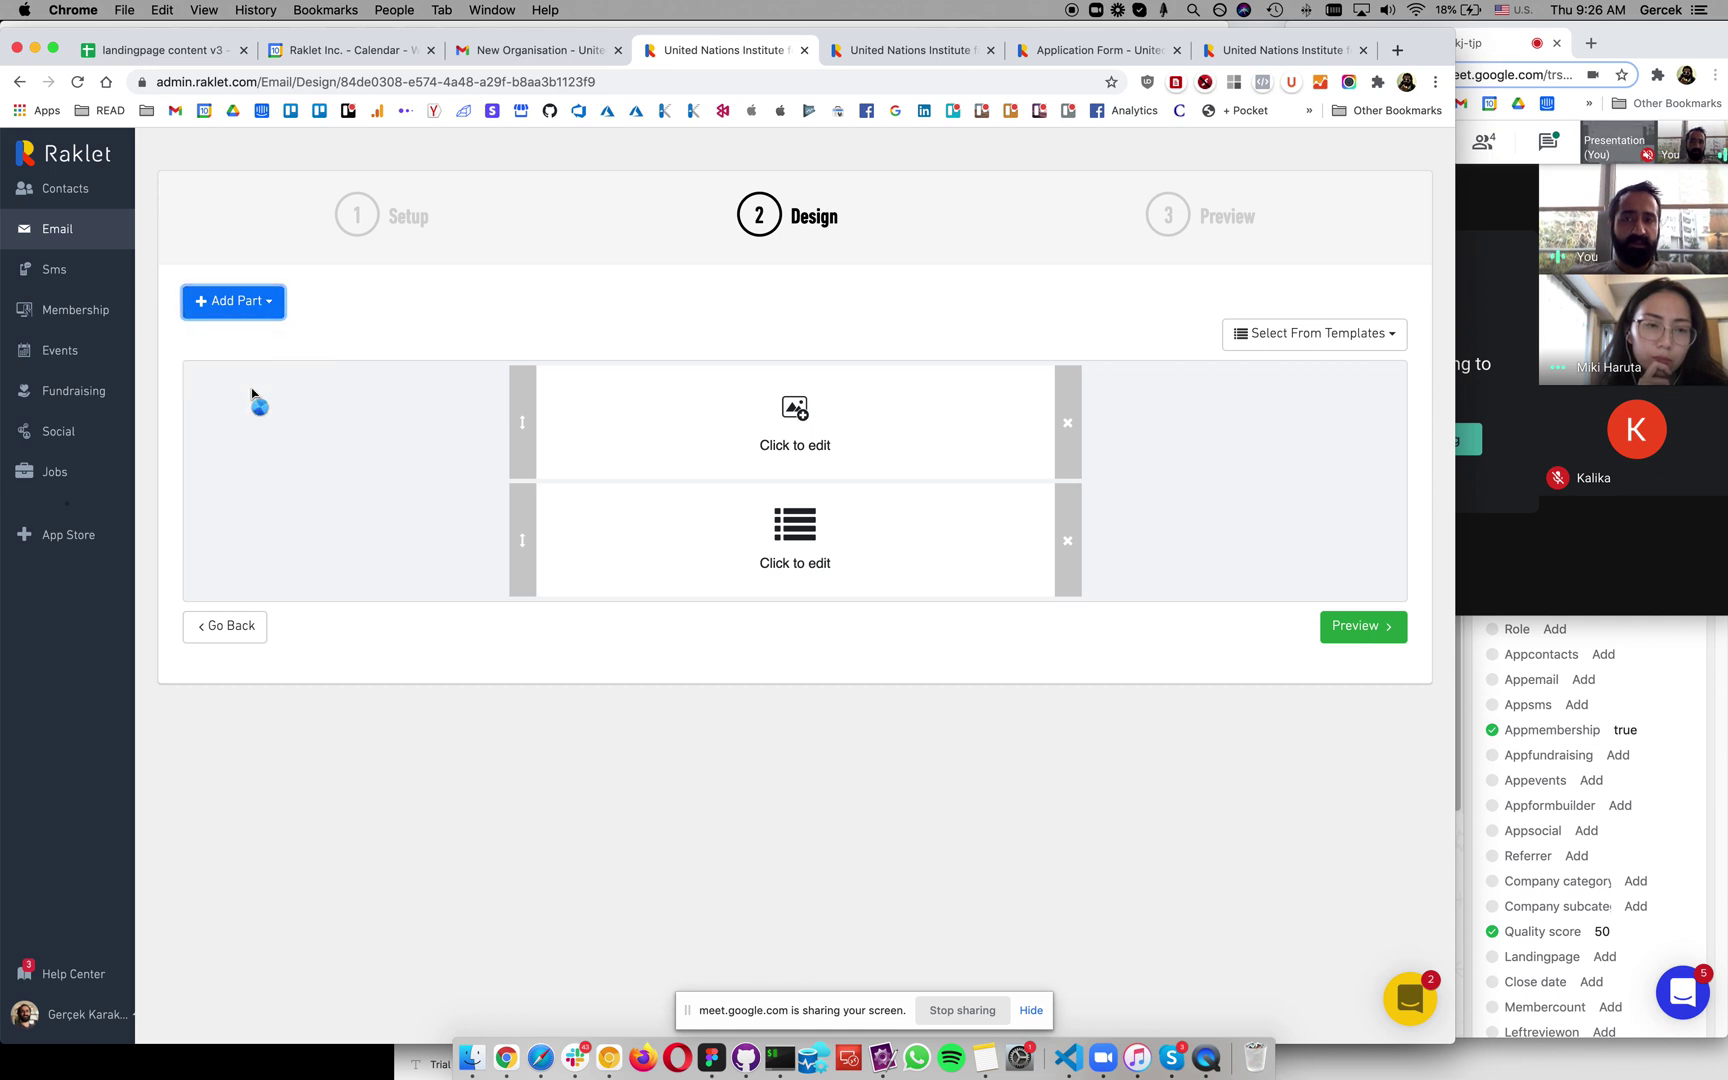
left_click_drag(522, 408, 520, 758)
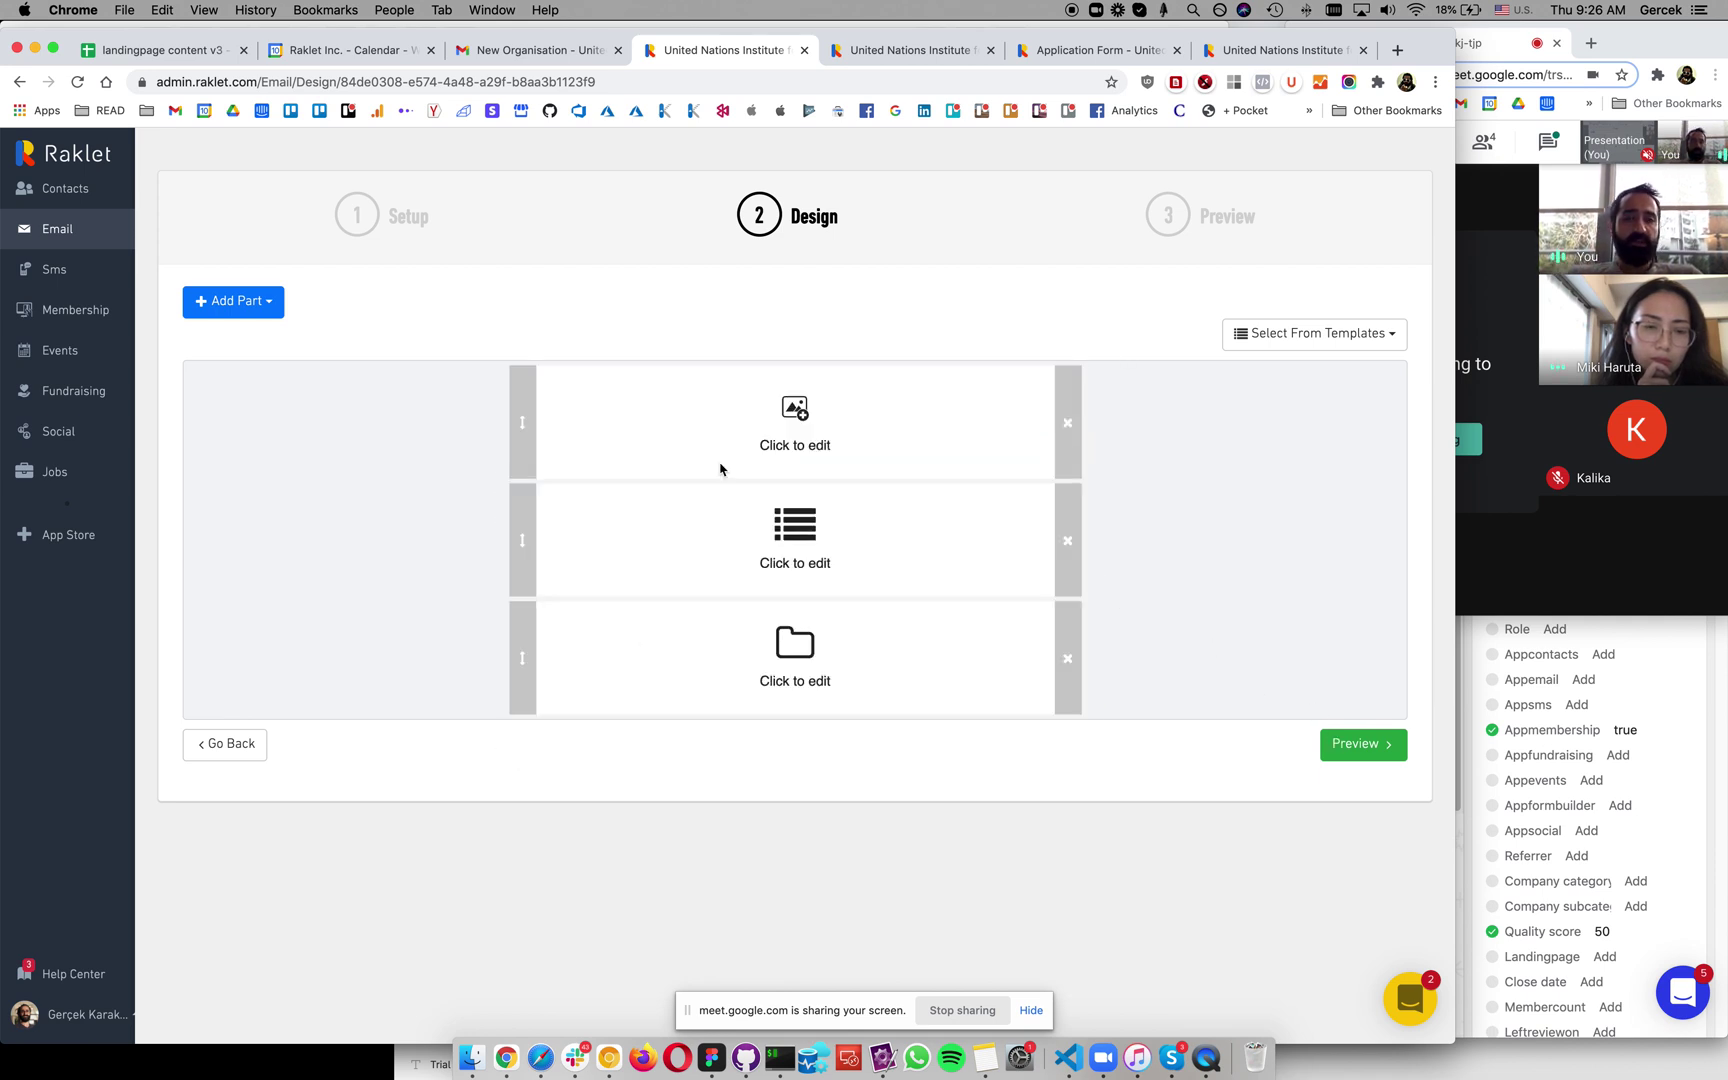
Step: Look at the email's text part editor and the email preview, including the option to send a test email
left_click(820, 517)
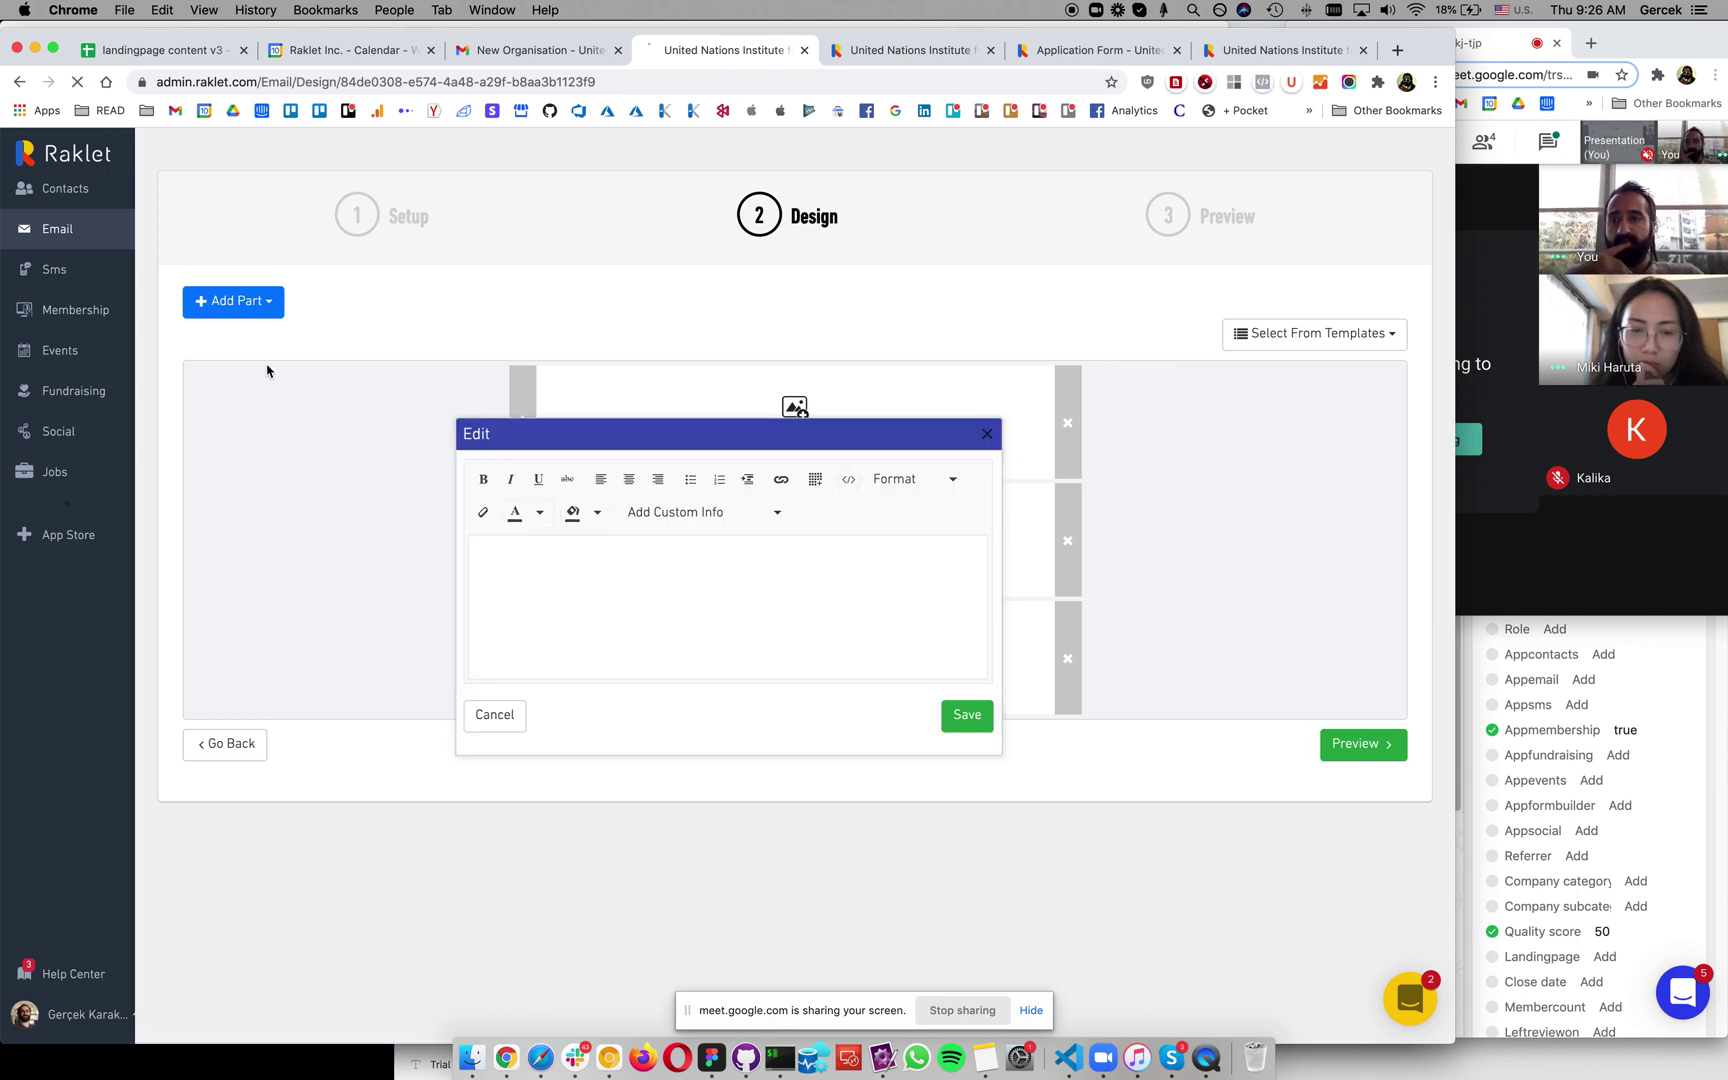
left_click(94, 270)
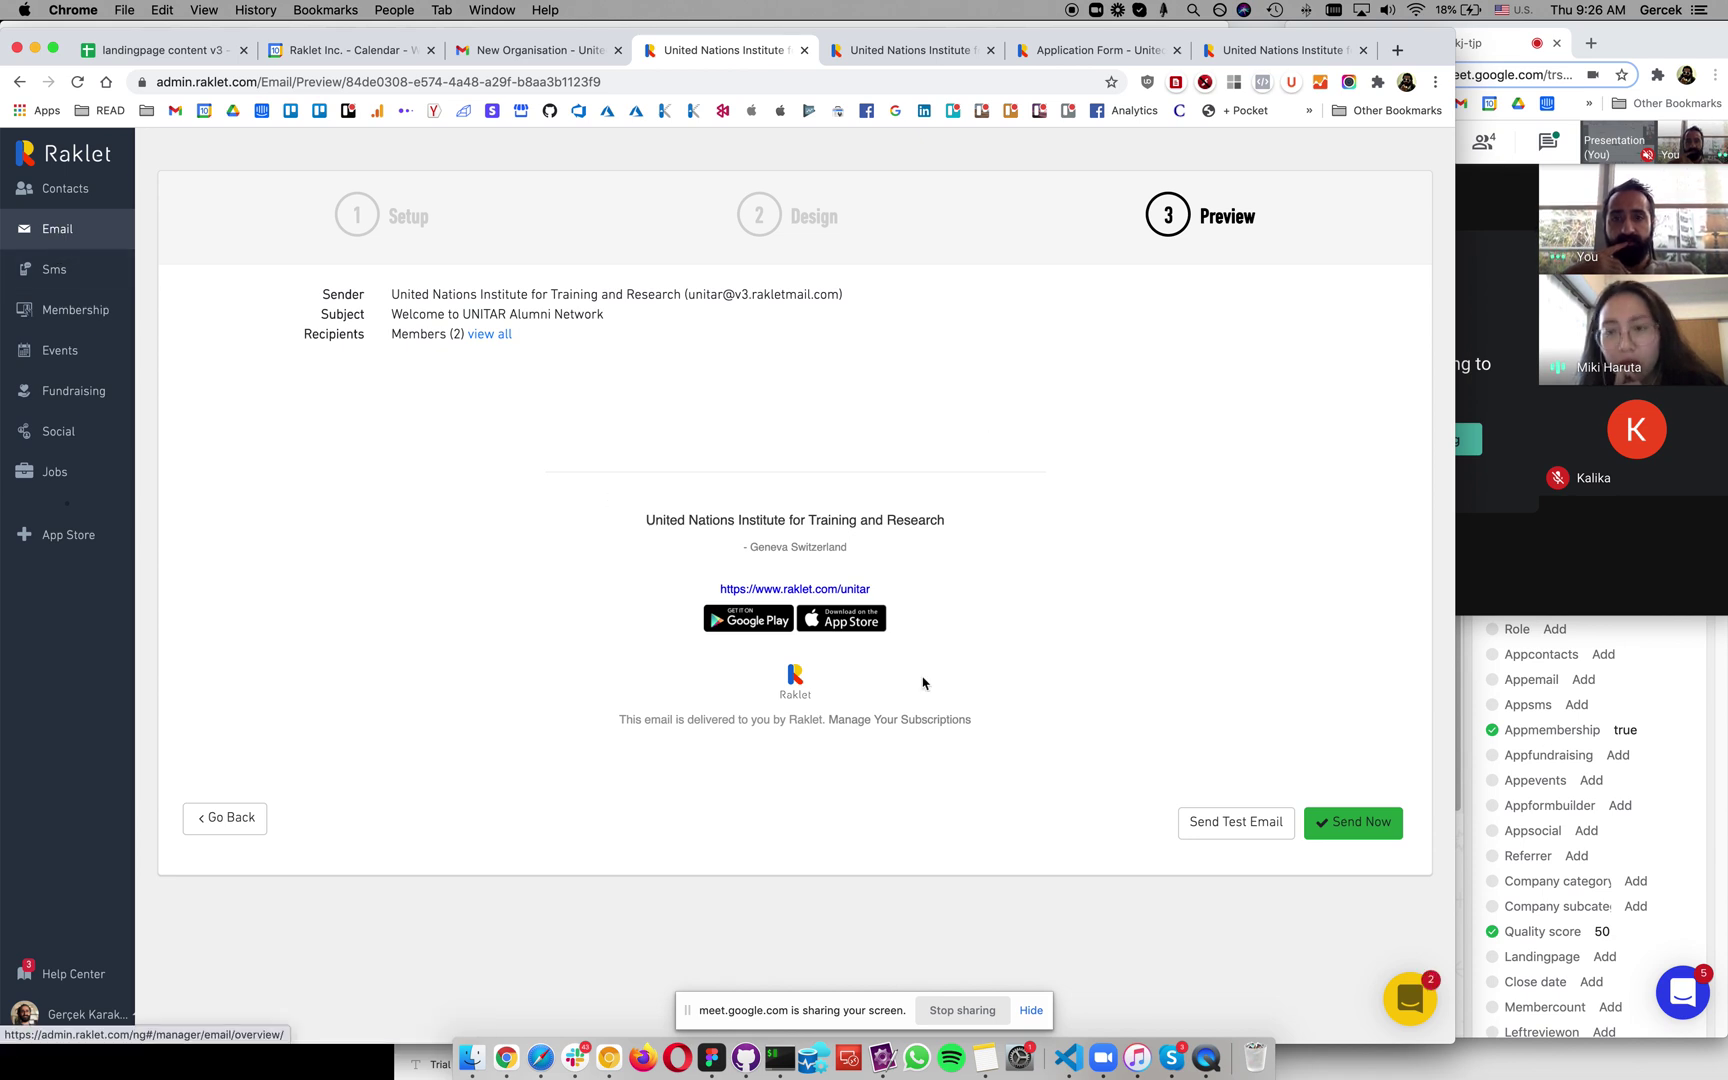
left_click(1257, 832)
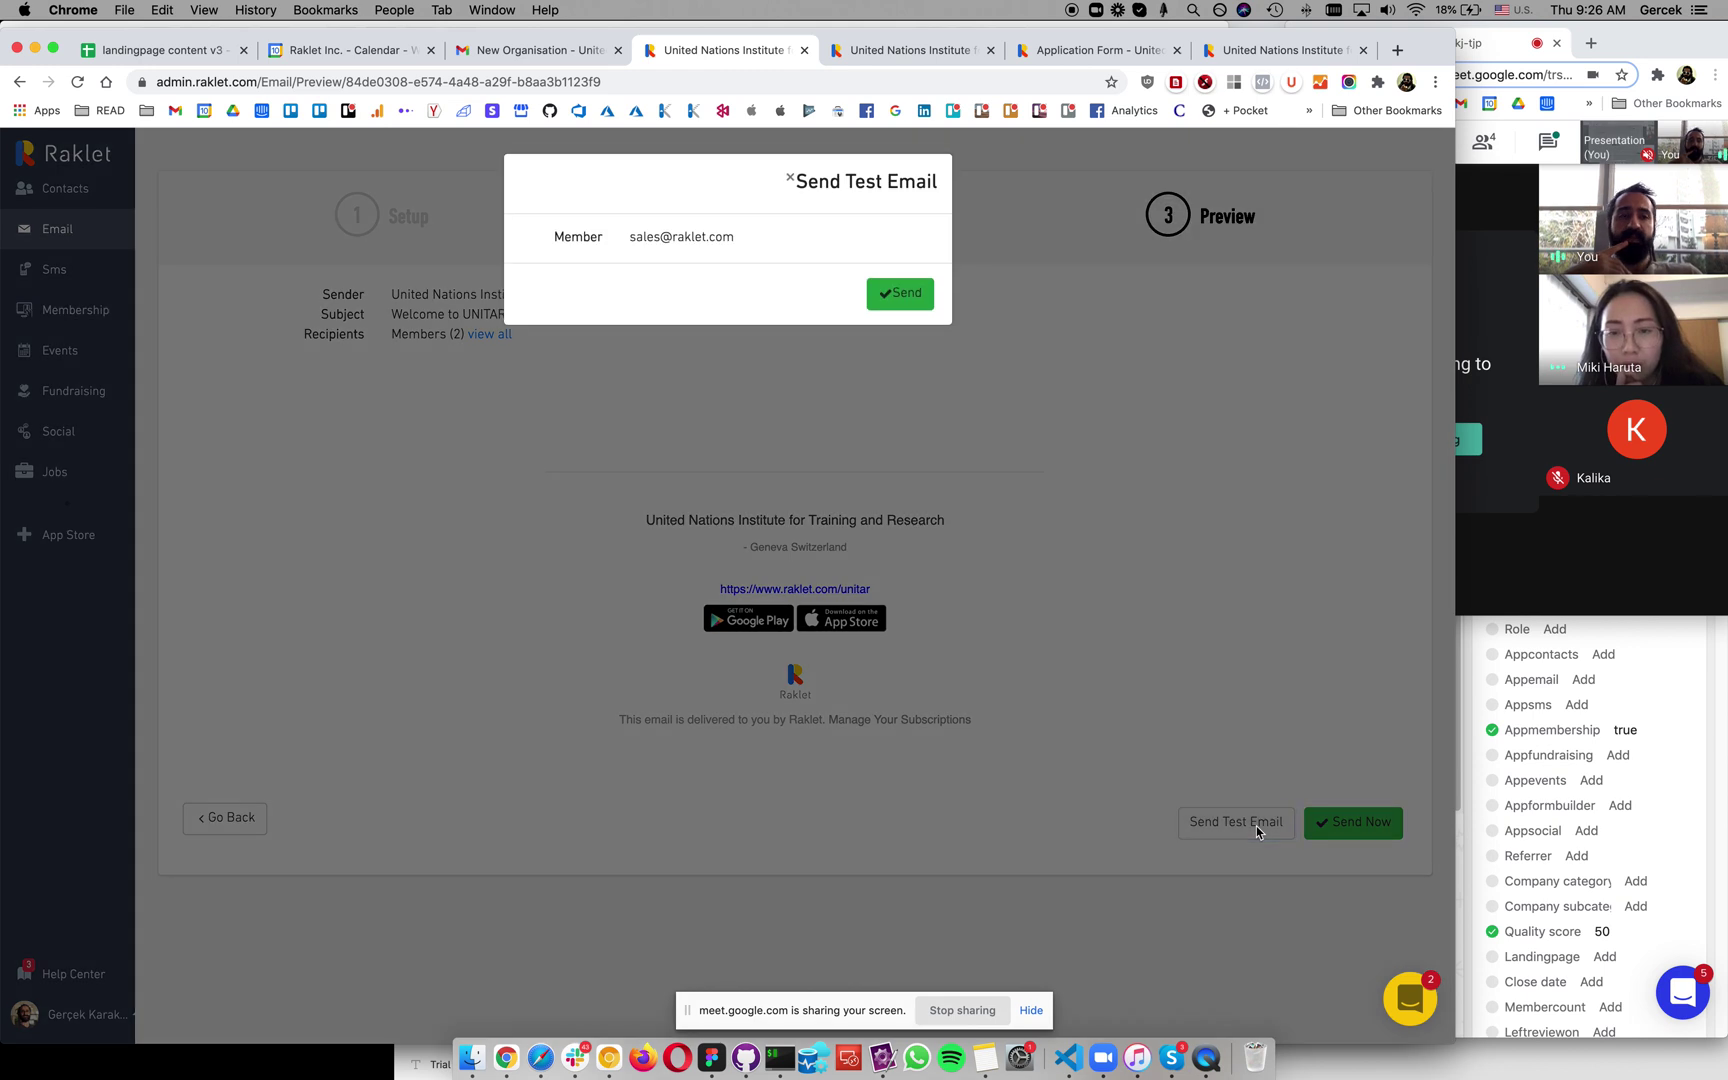
left_click(791, 454)
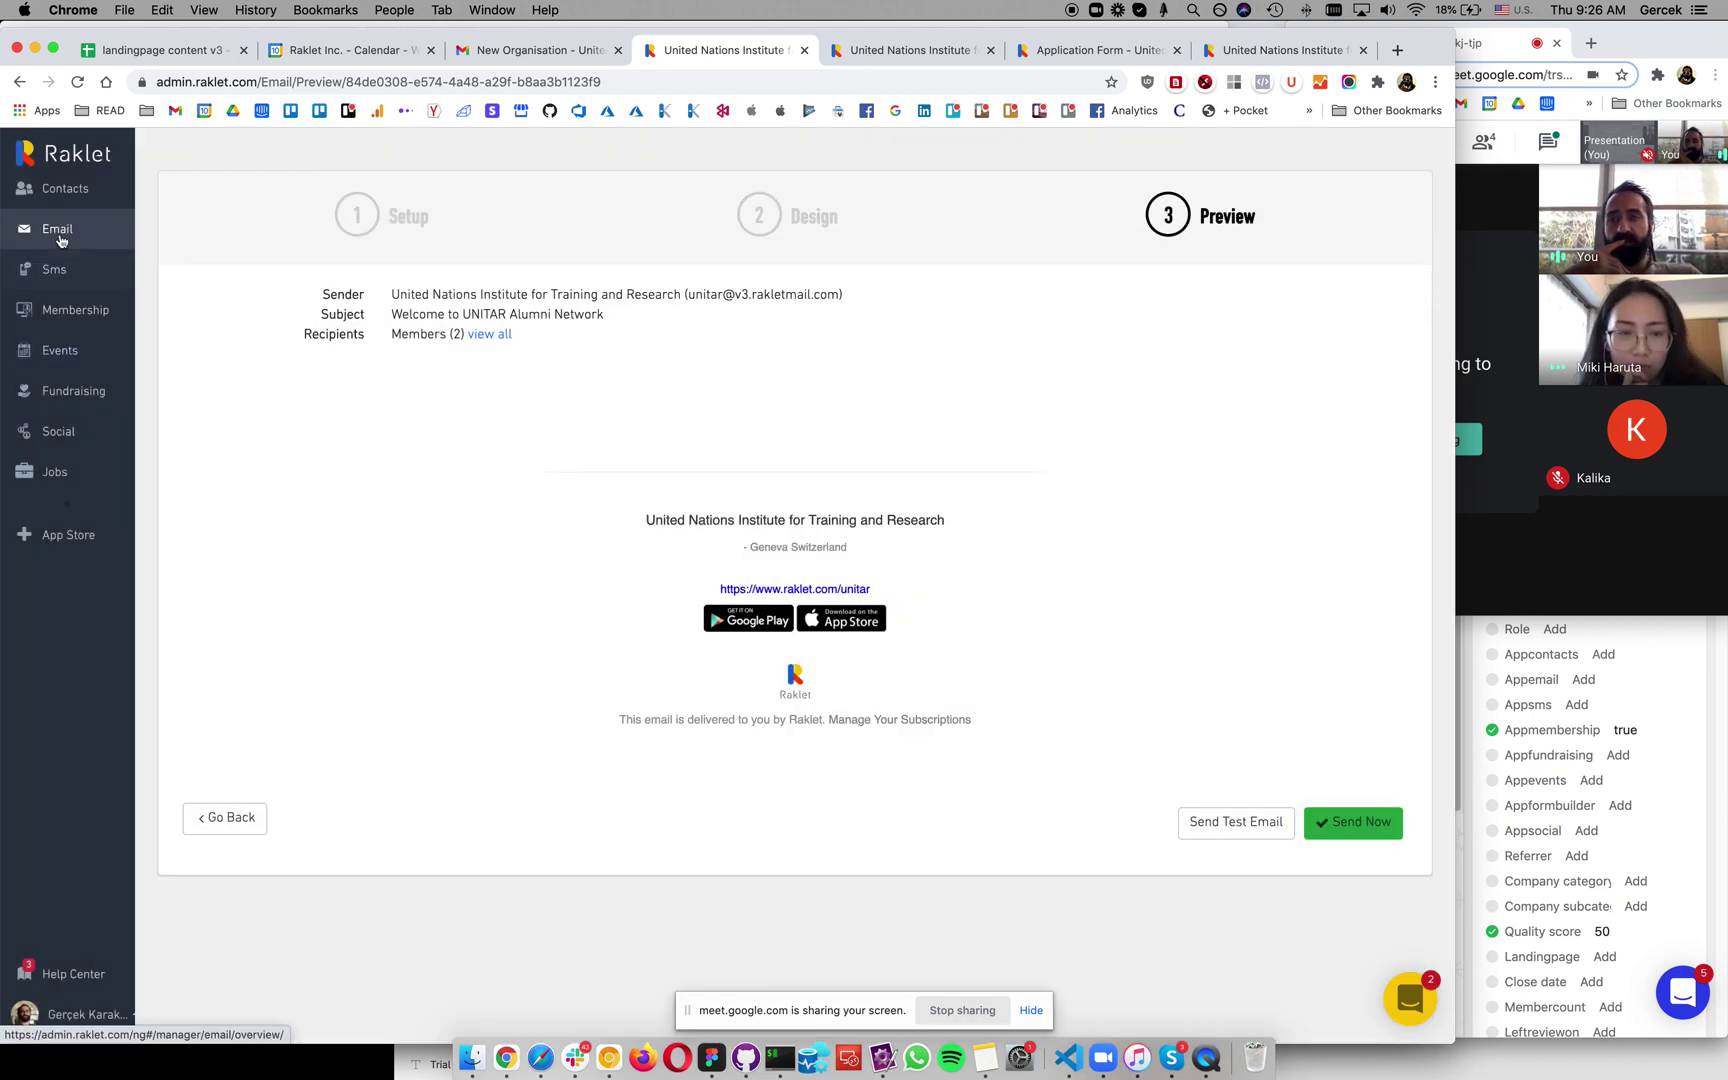
Step: Go to the Email section's settings to review the sender profiles and unsubscribed lists
left_click(57, 229)
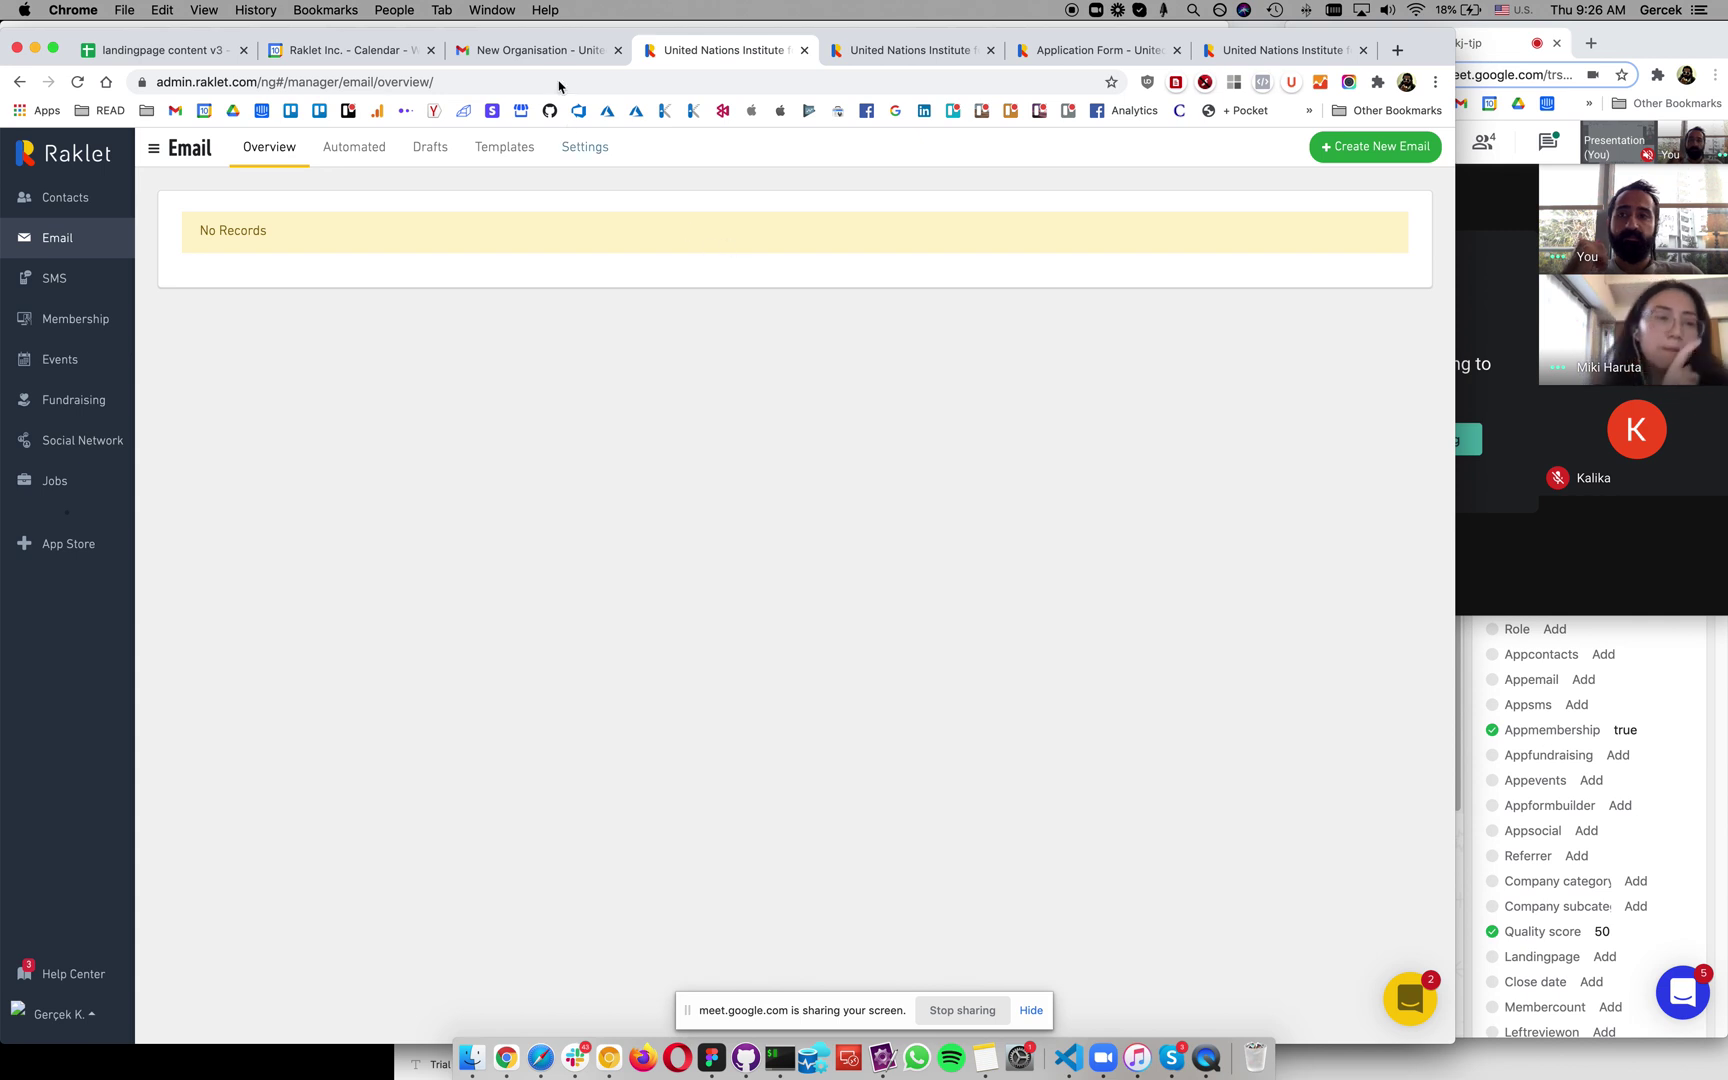
left_click(590, 152)
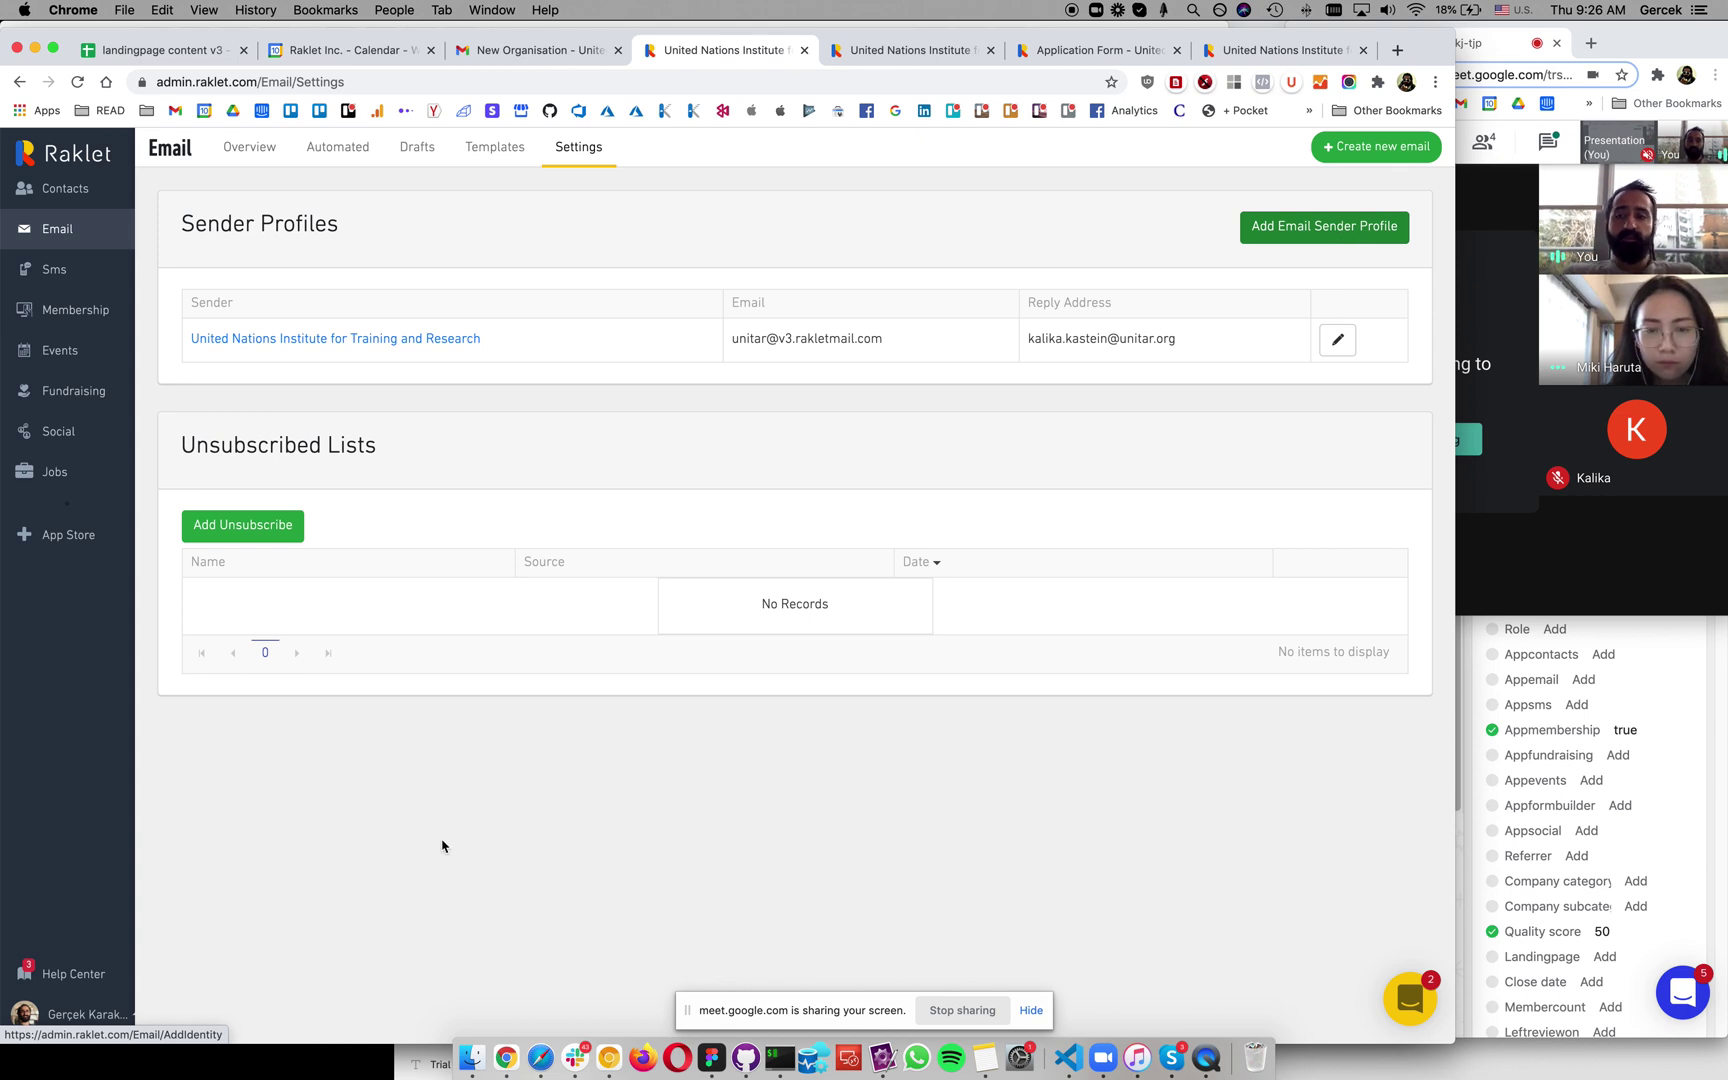
Step: Open the organisation's billing subscription page and compare the plans' features, especially the Email Sender Names allowance
left_click(64, 1016)
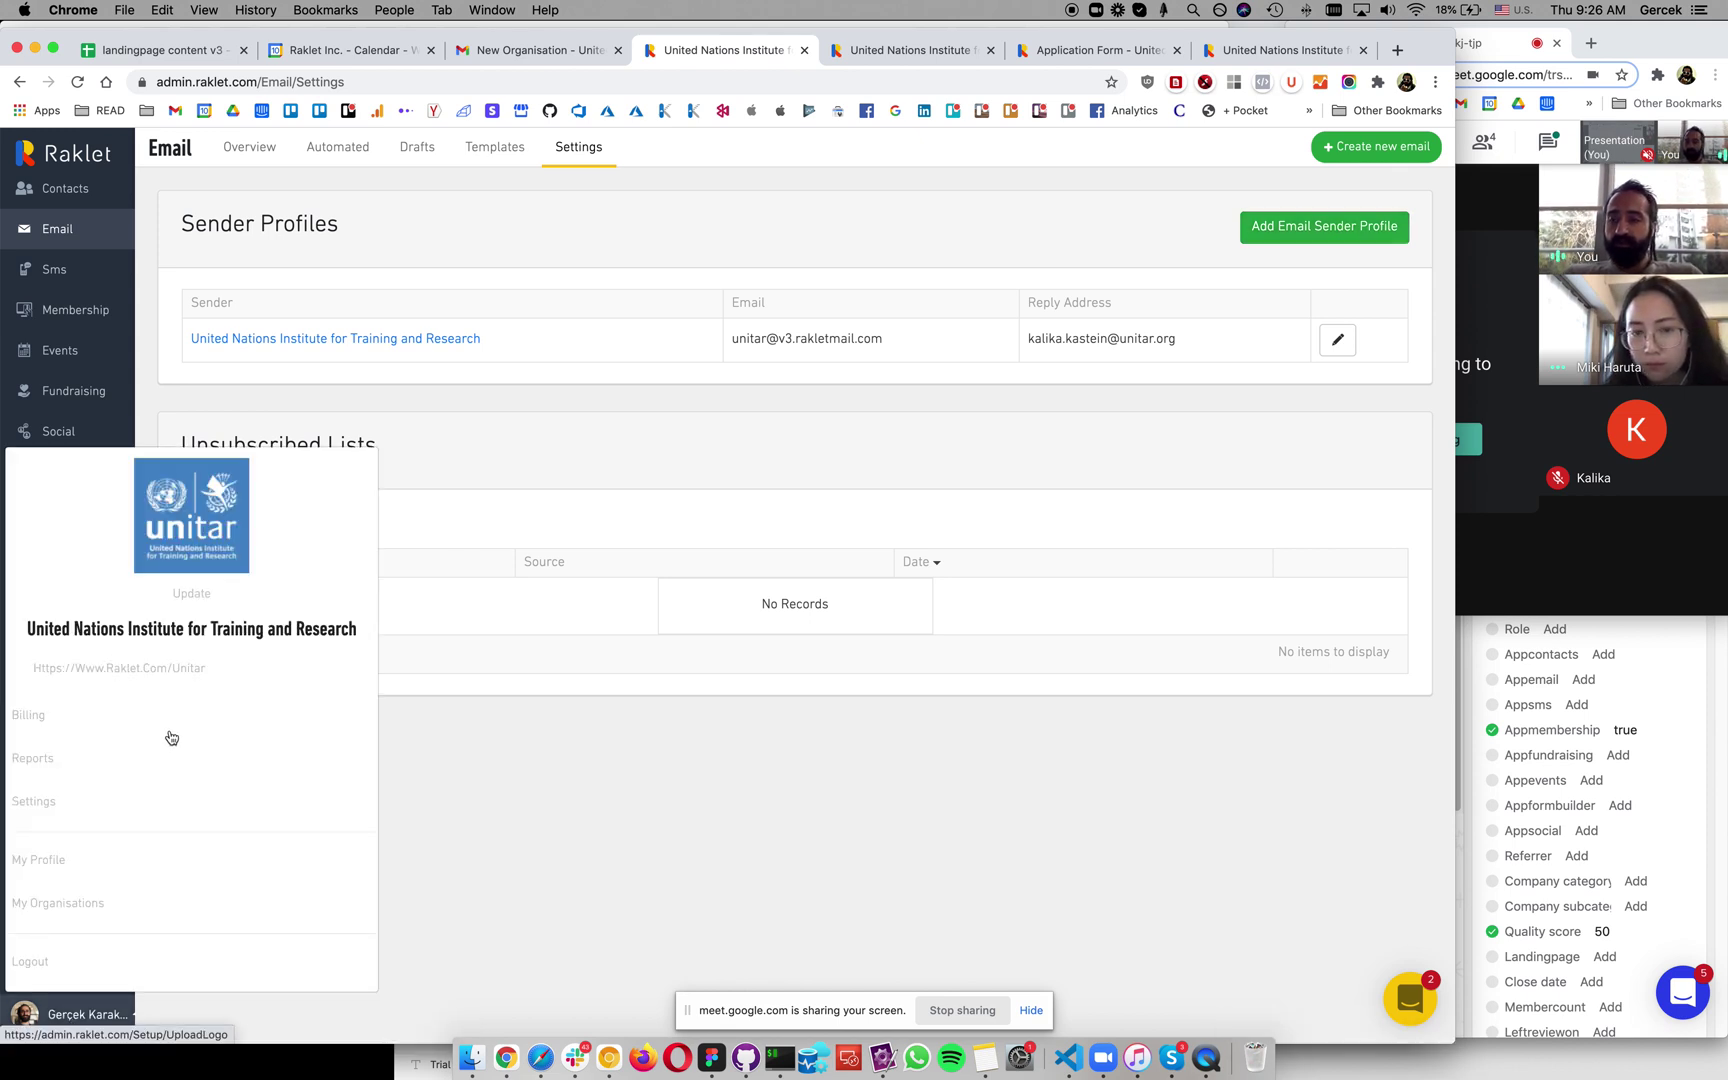
left_click(30, 716)
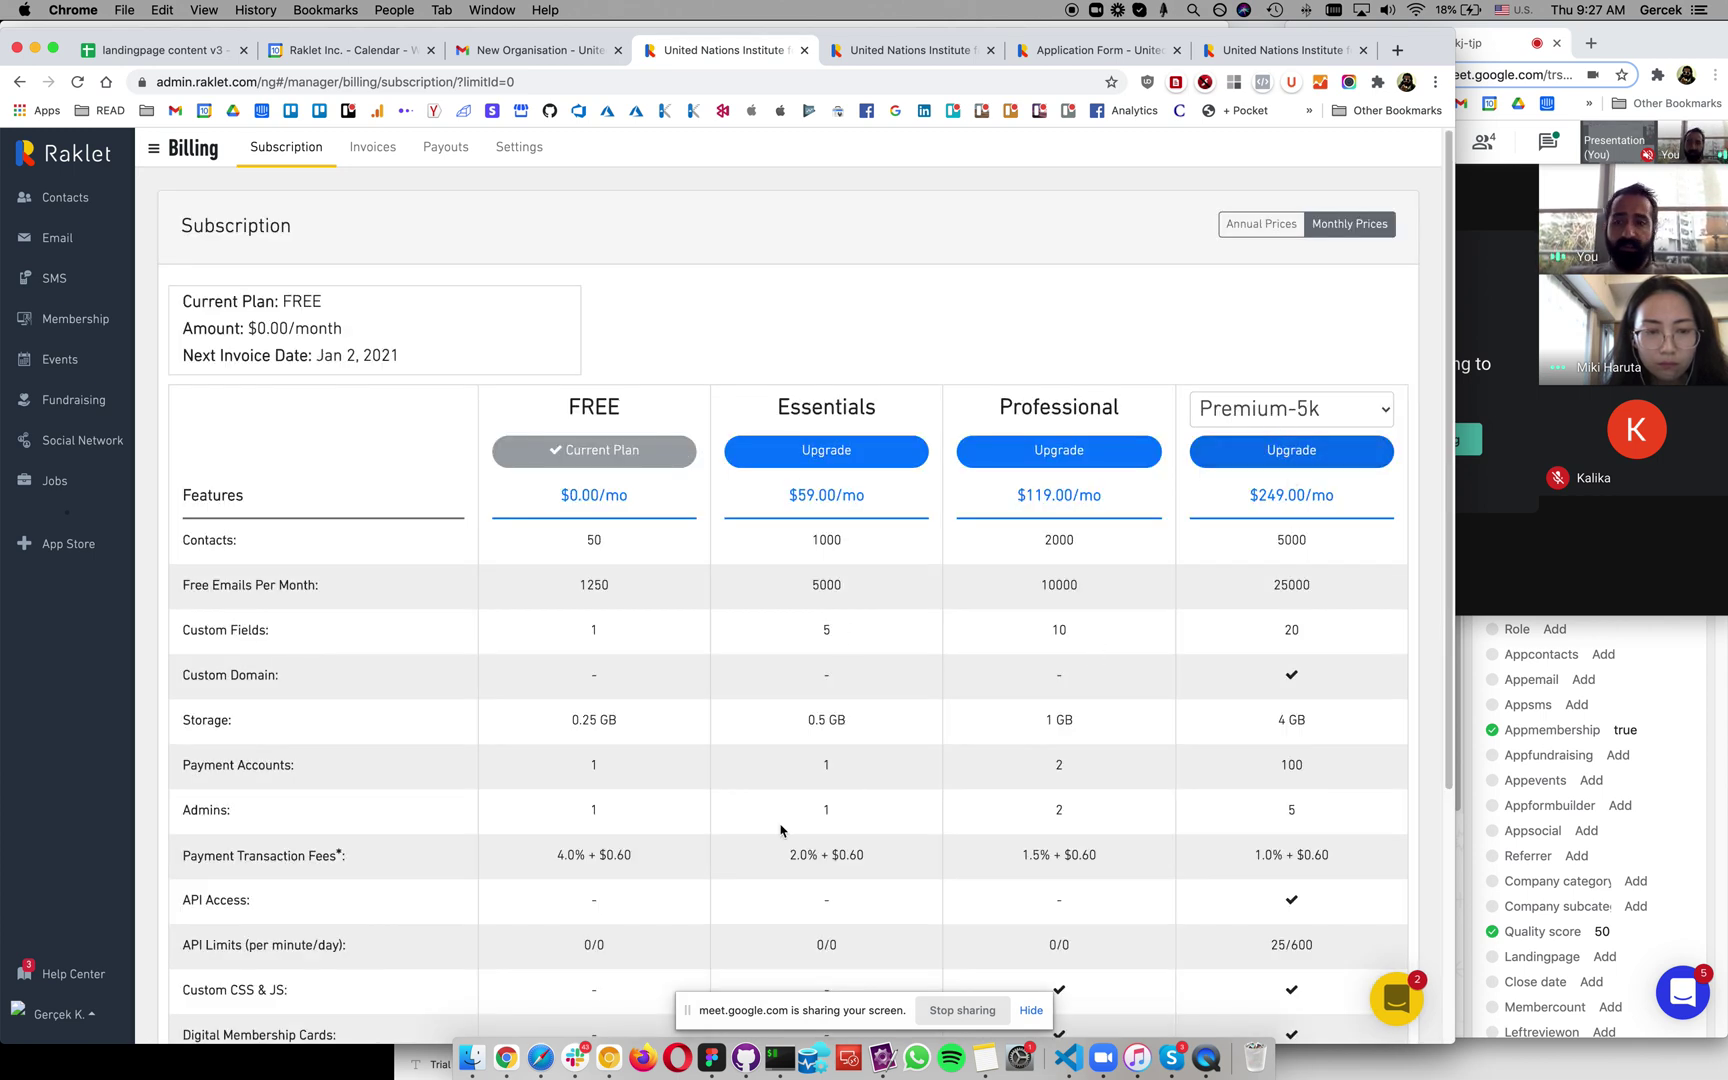
scroll(446, 917, "down", 1)
scroll(446, 917, "down", 3)
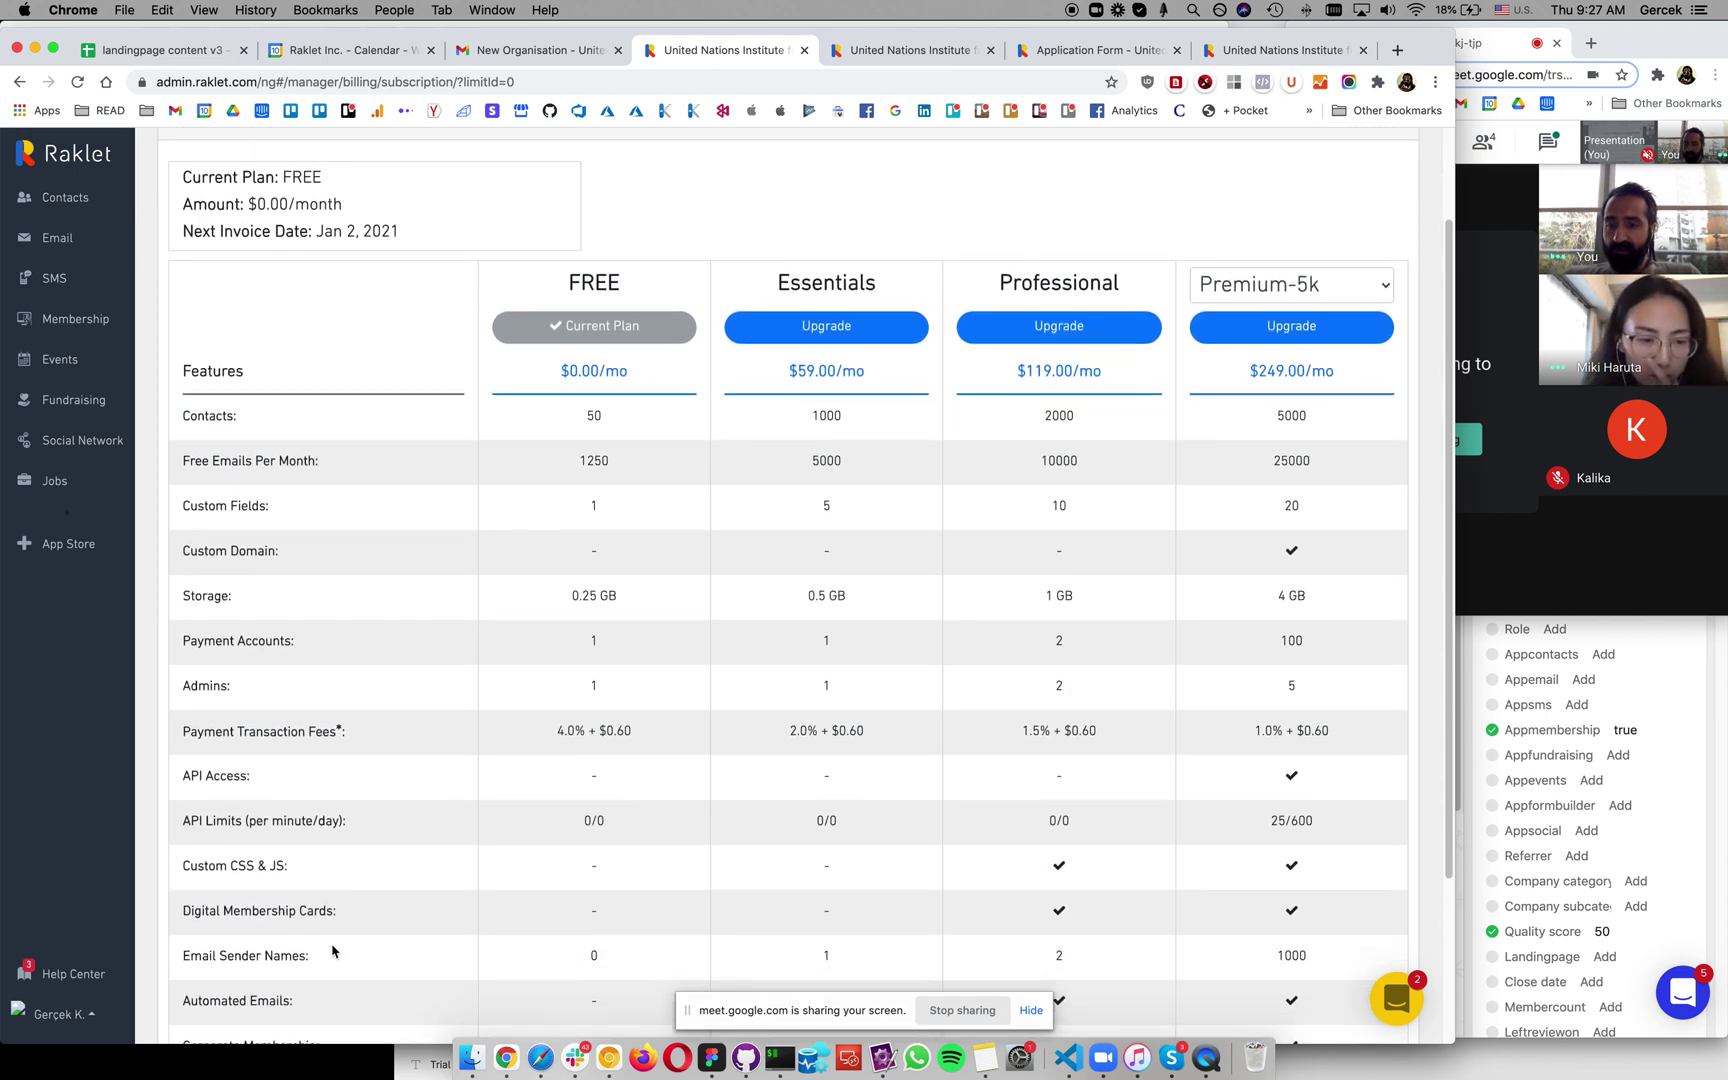
double_click(1302, 970)
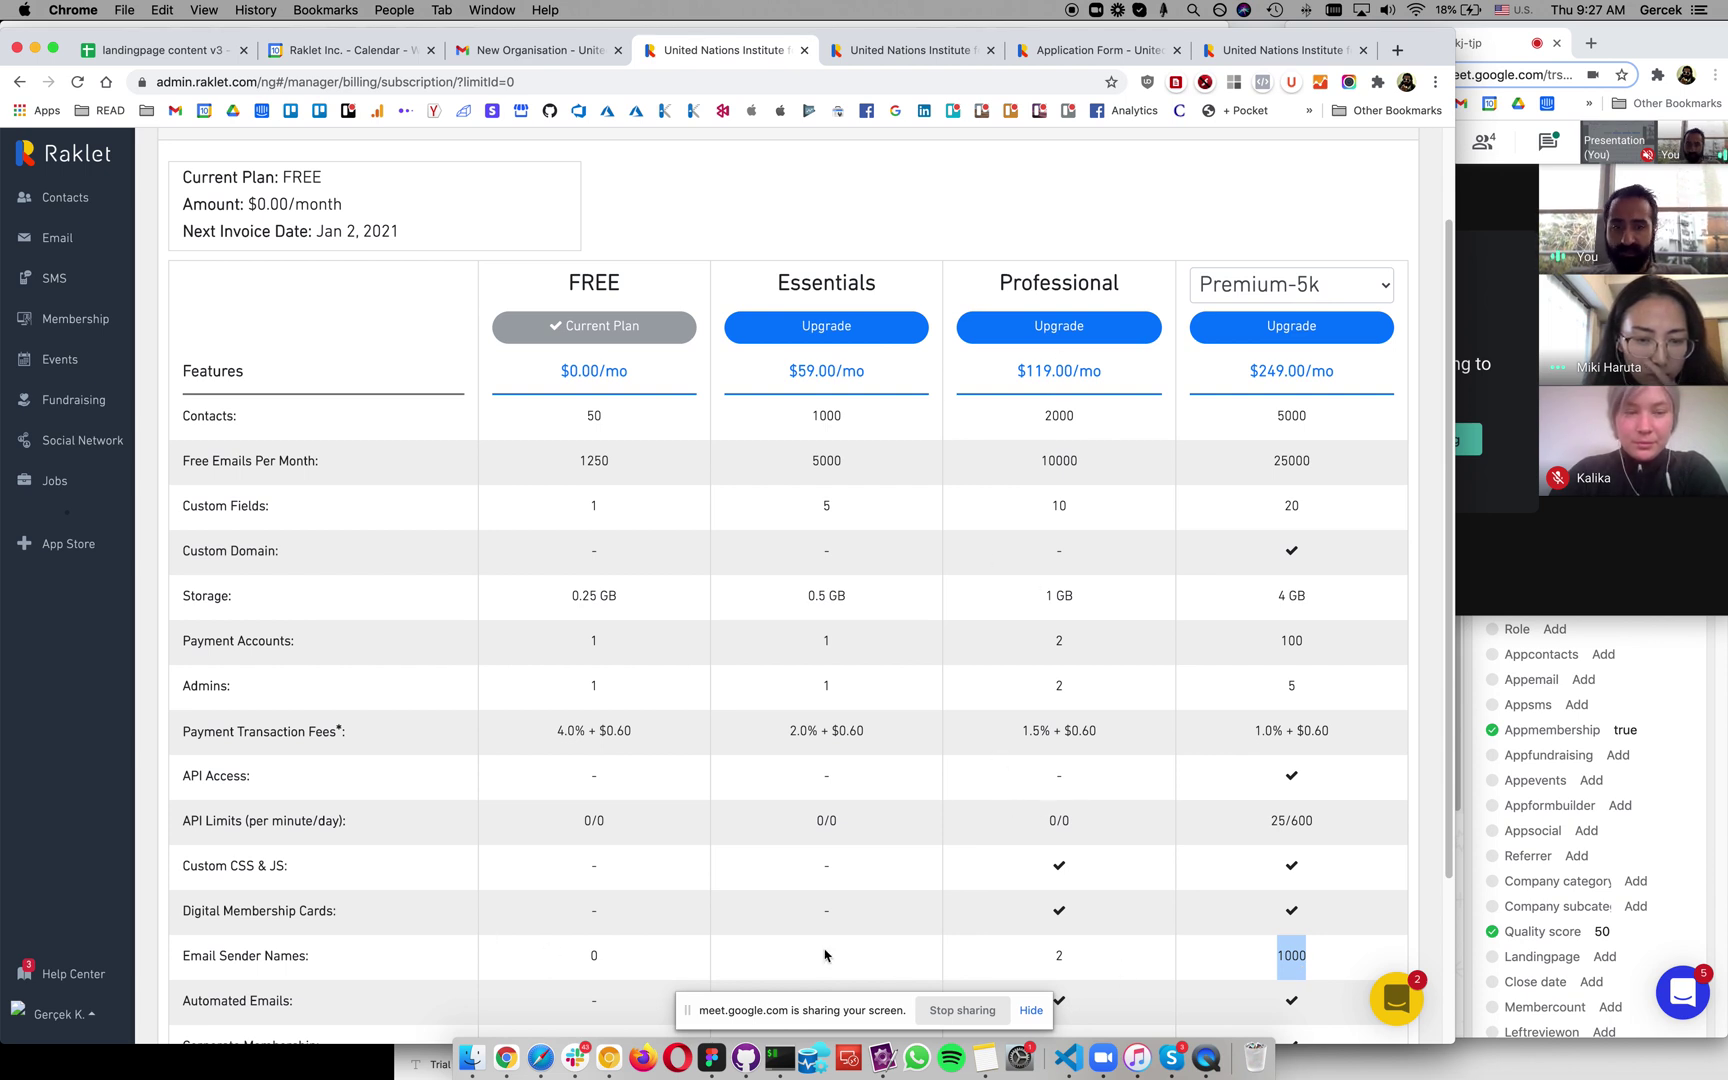
scroll(993, 951, "up", 1)
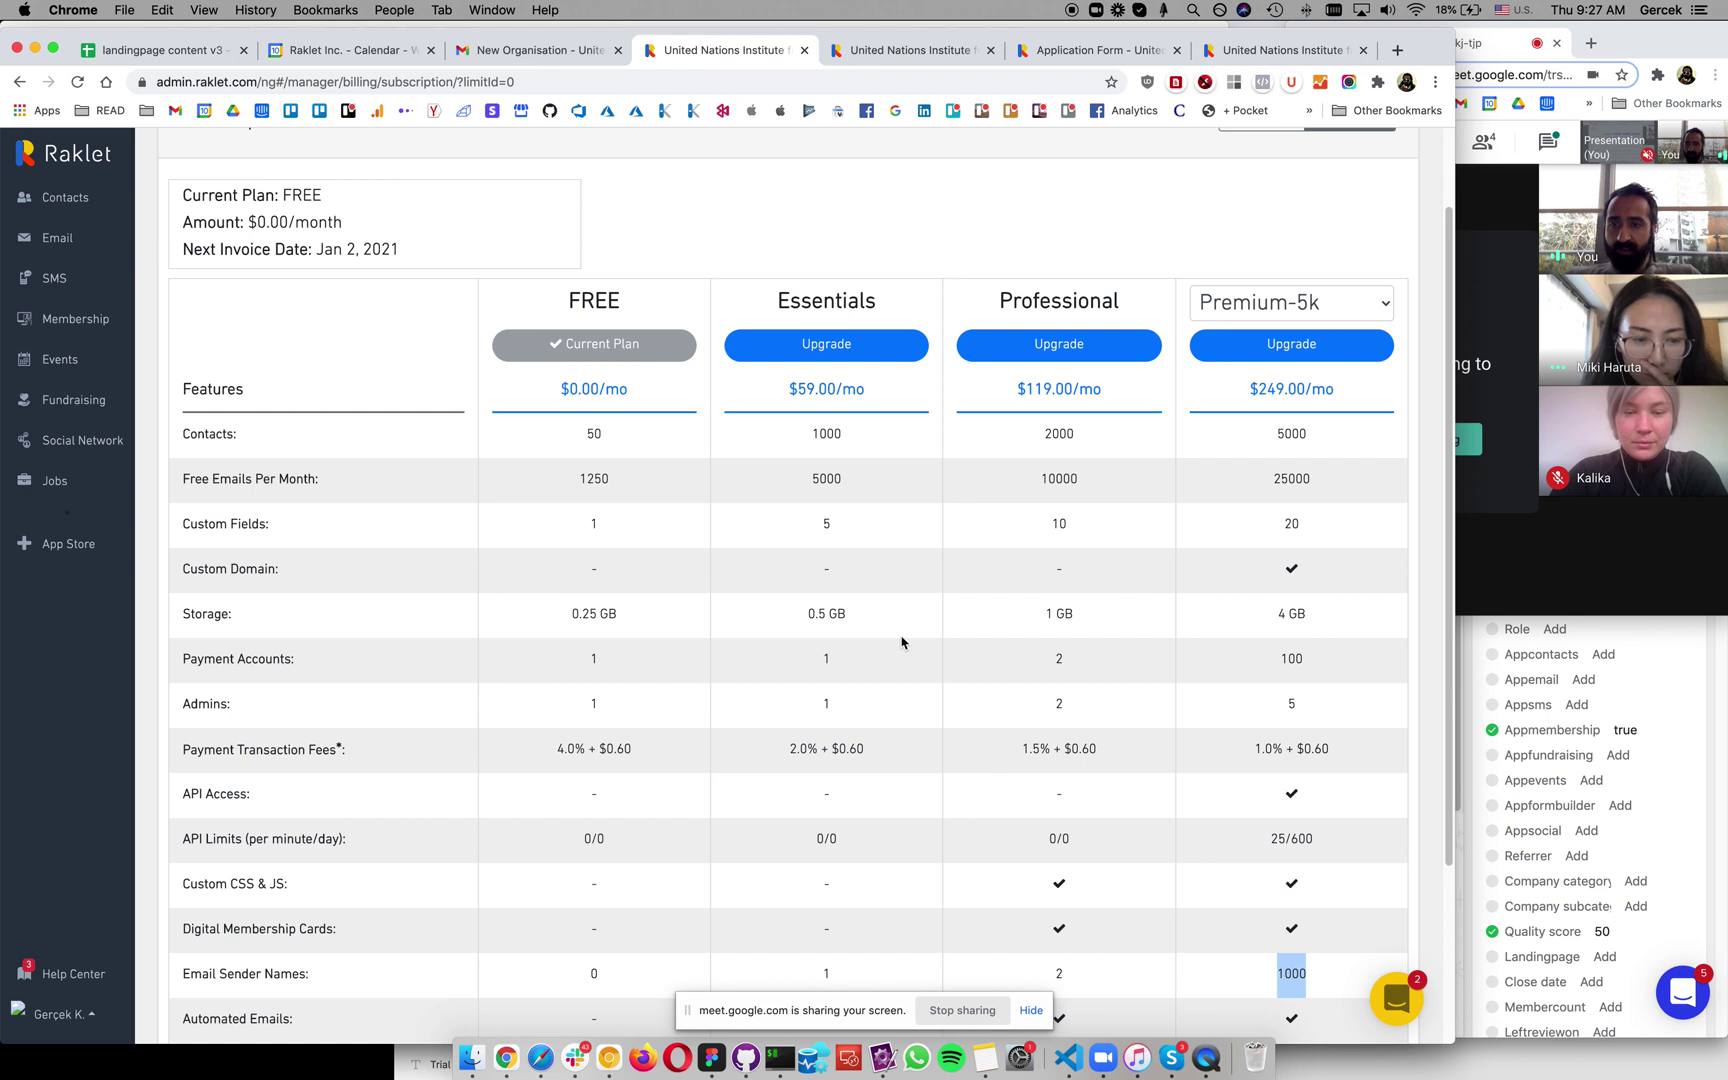
left_click(1169, 628)
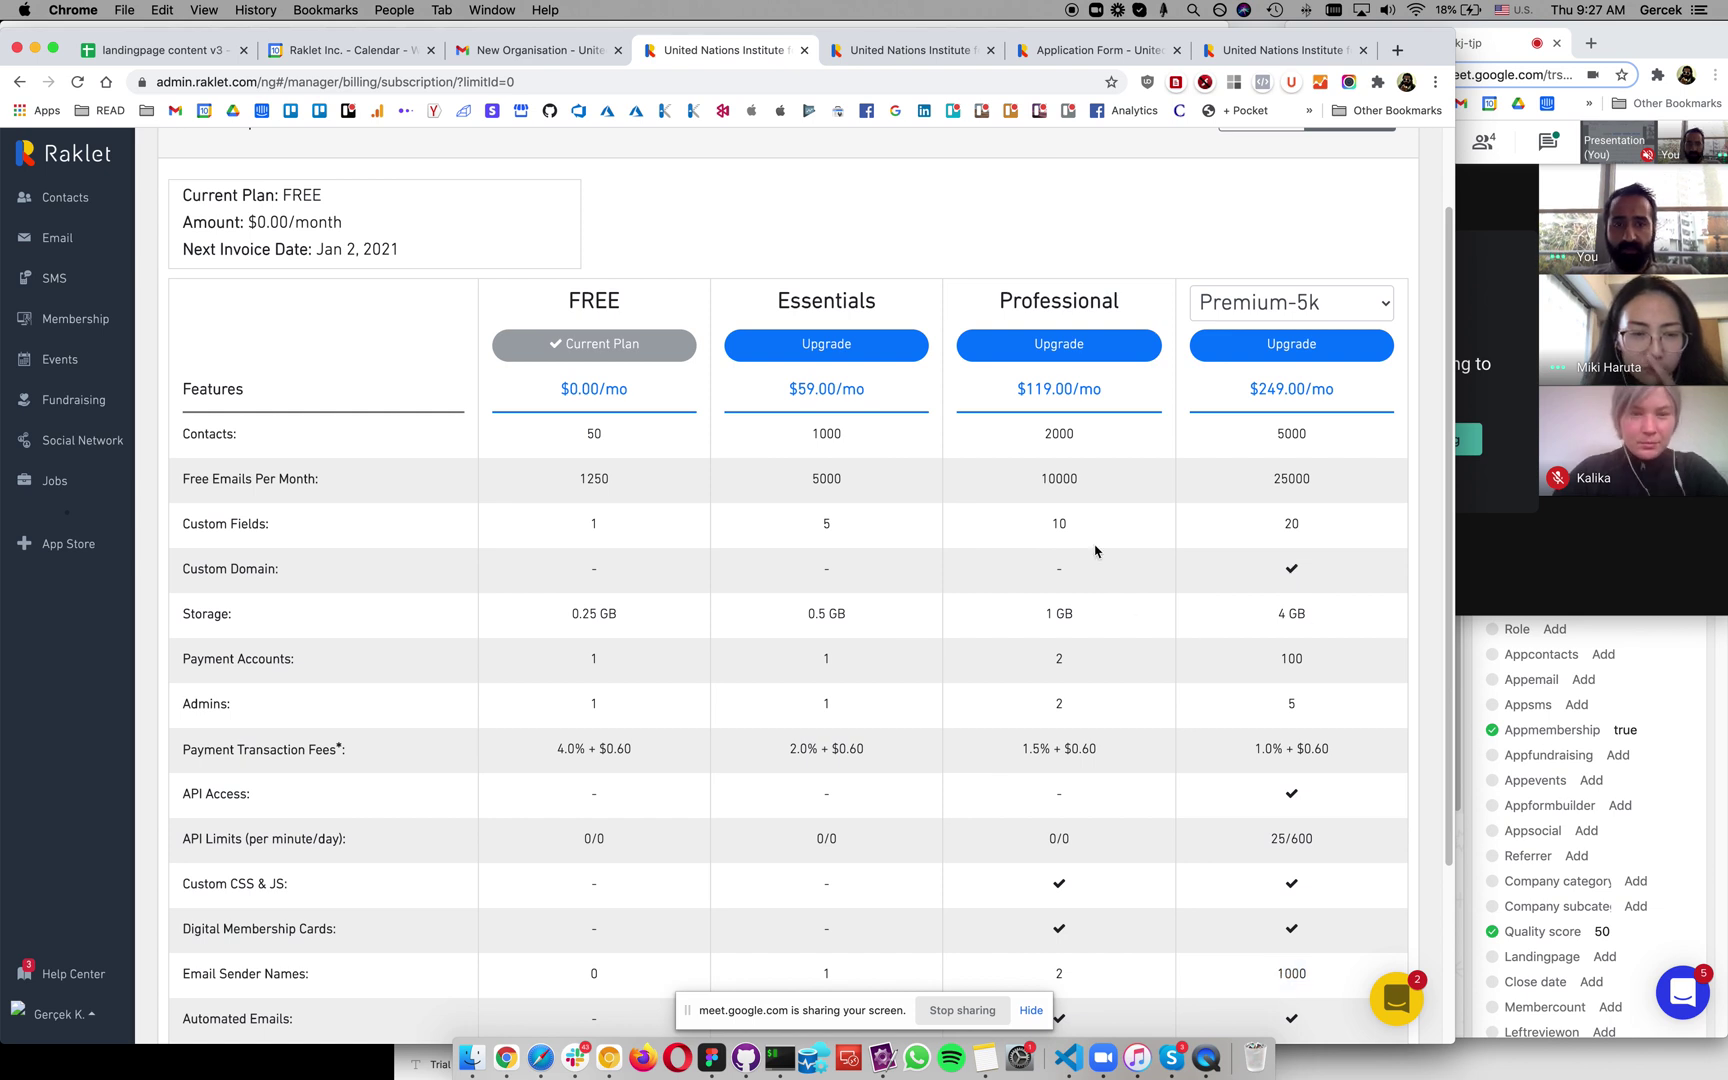
scroll(1119, 614, "up", 1)
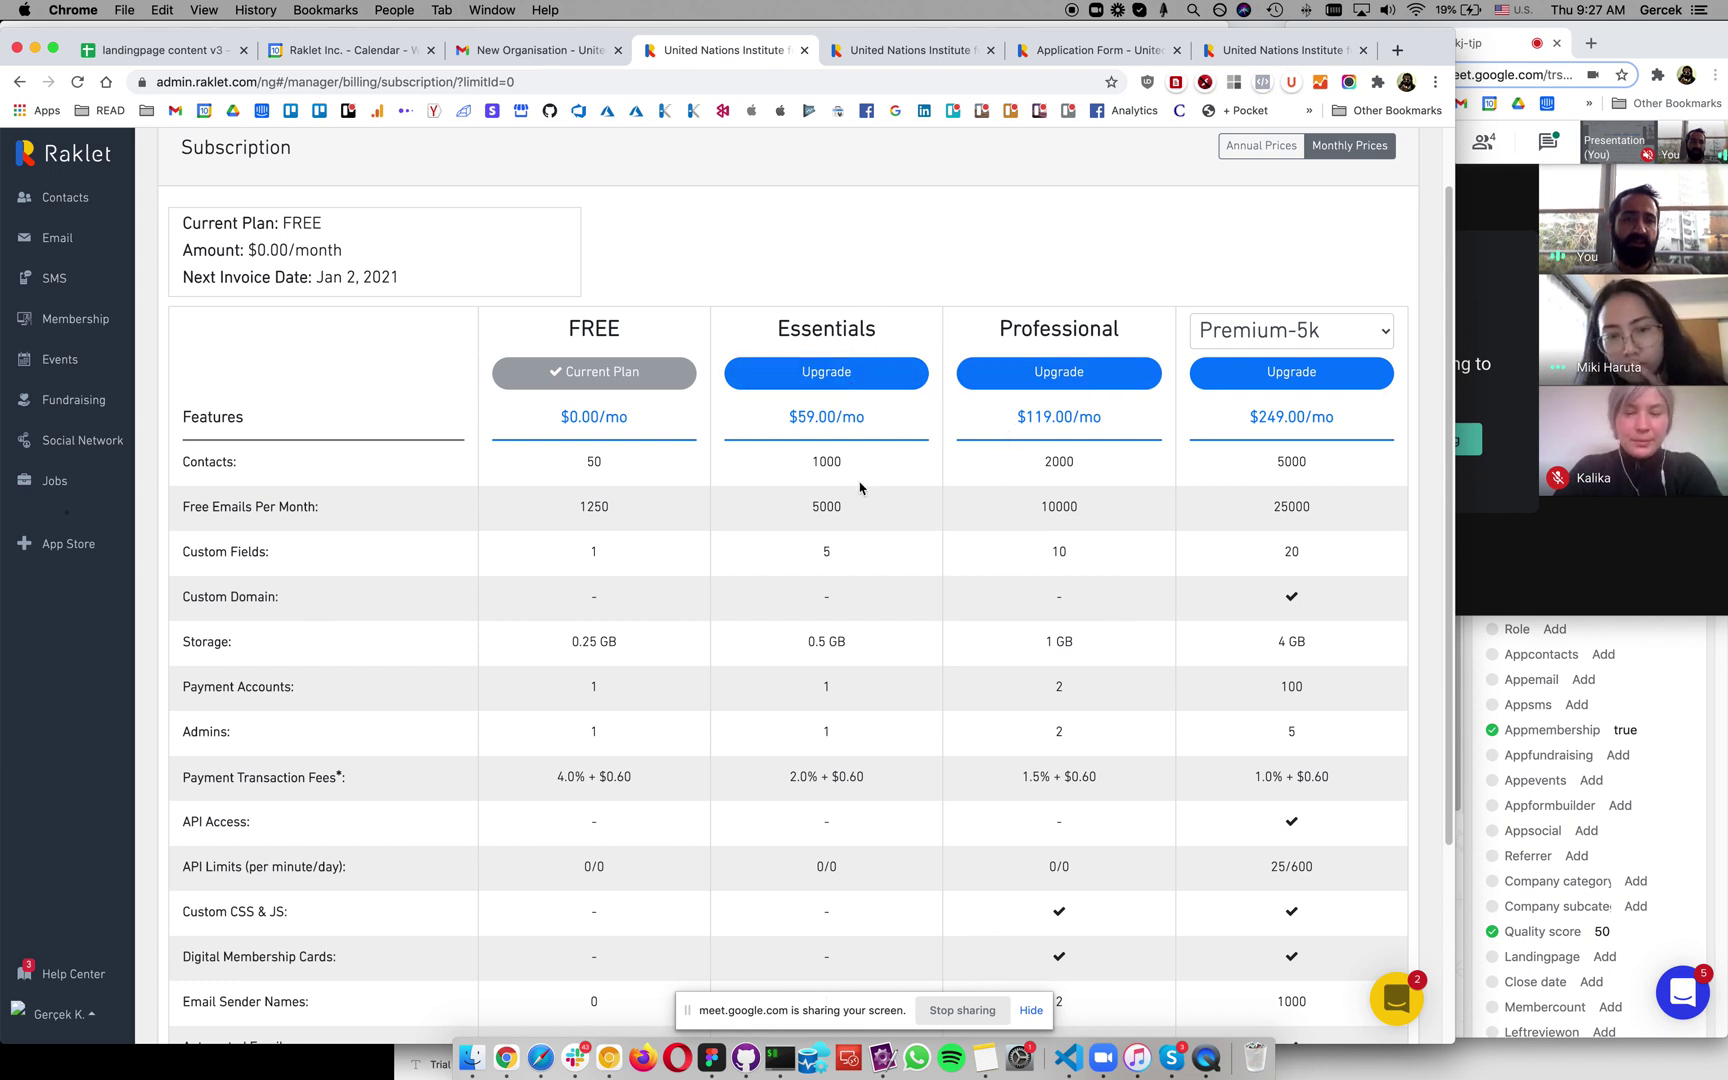
Step: Compare the Contacts limit of the Essentials plan and the Admins limits of the Essentials and Professional plans
double_click(827, 465)
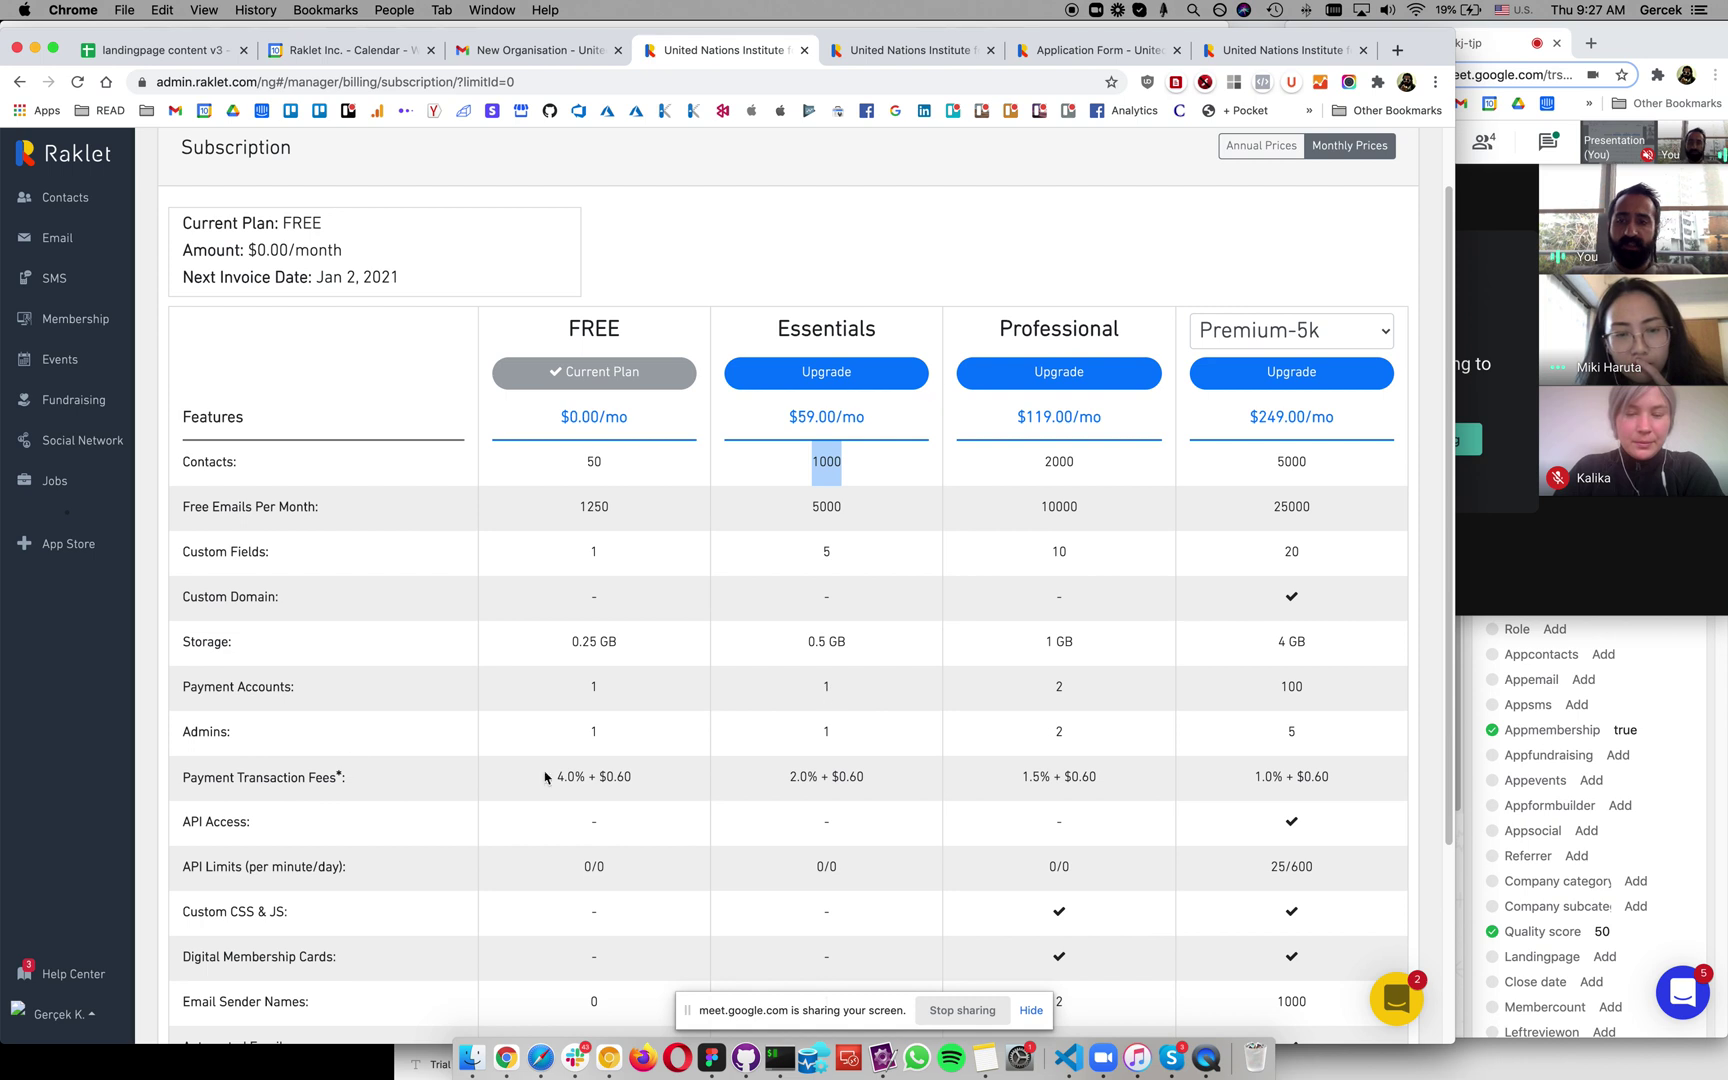
double_click(826, 728)
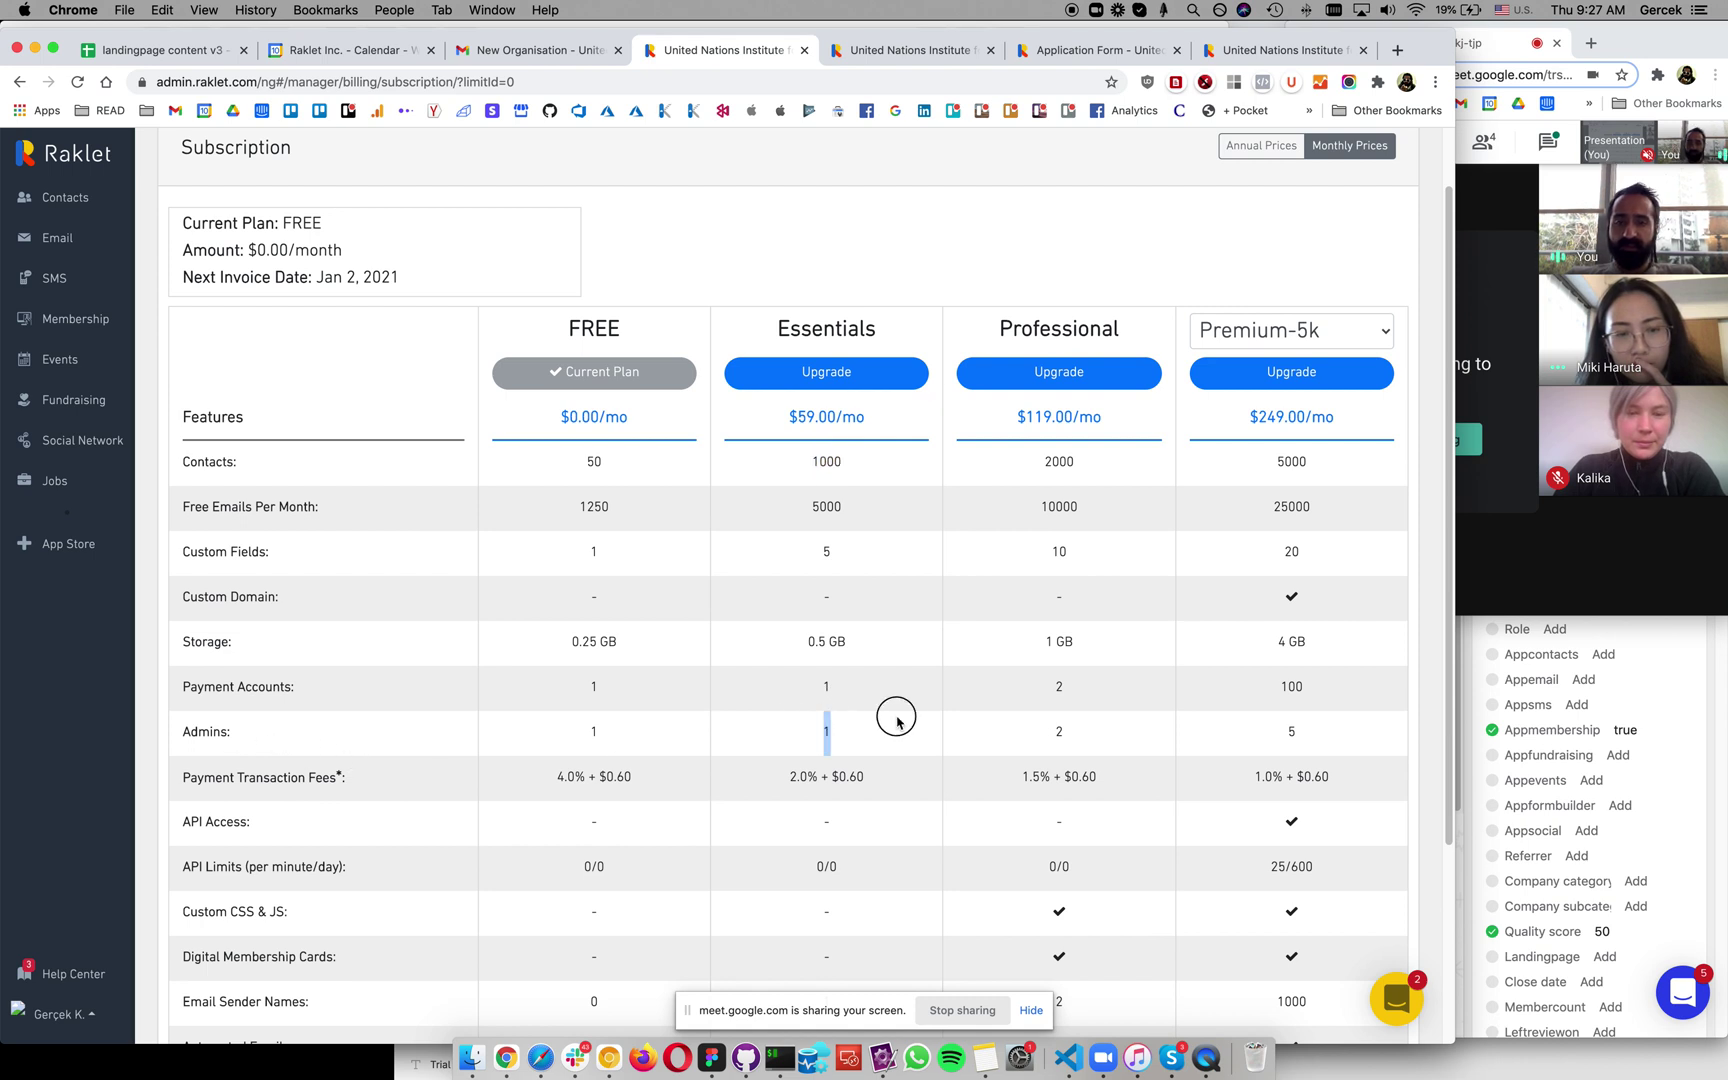
double_click(1075, 738)
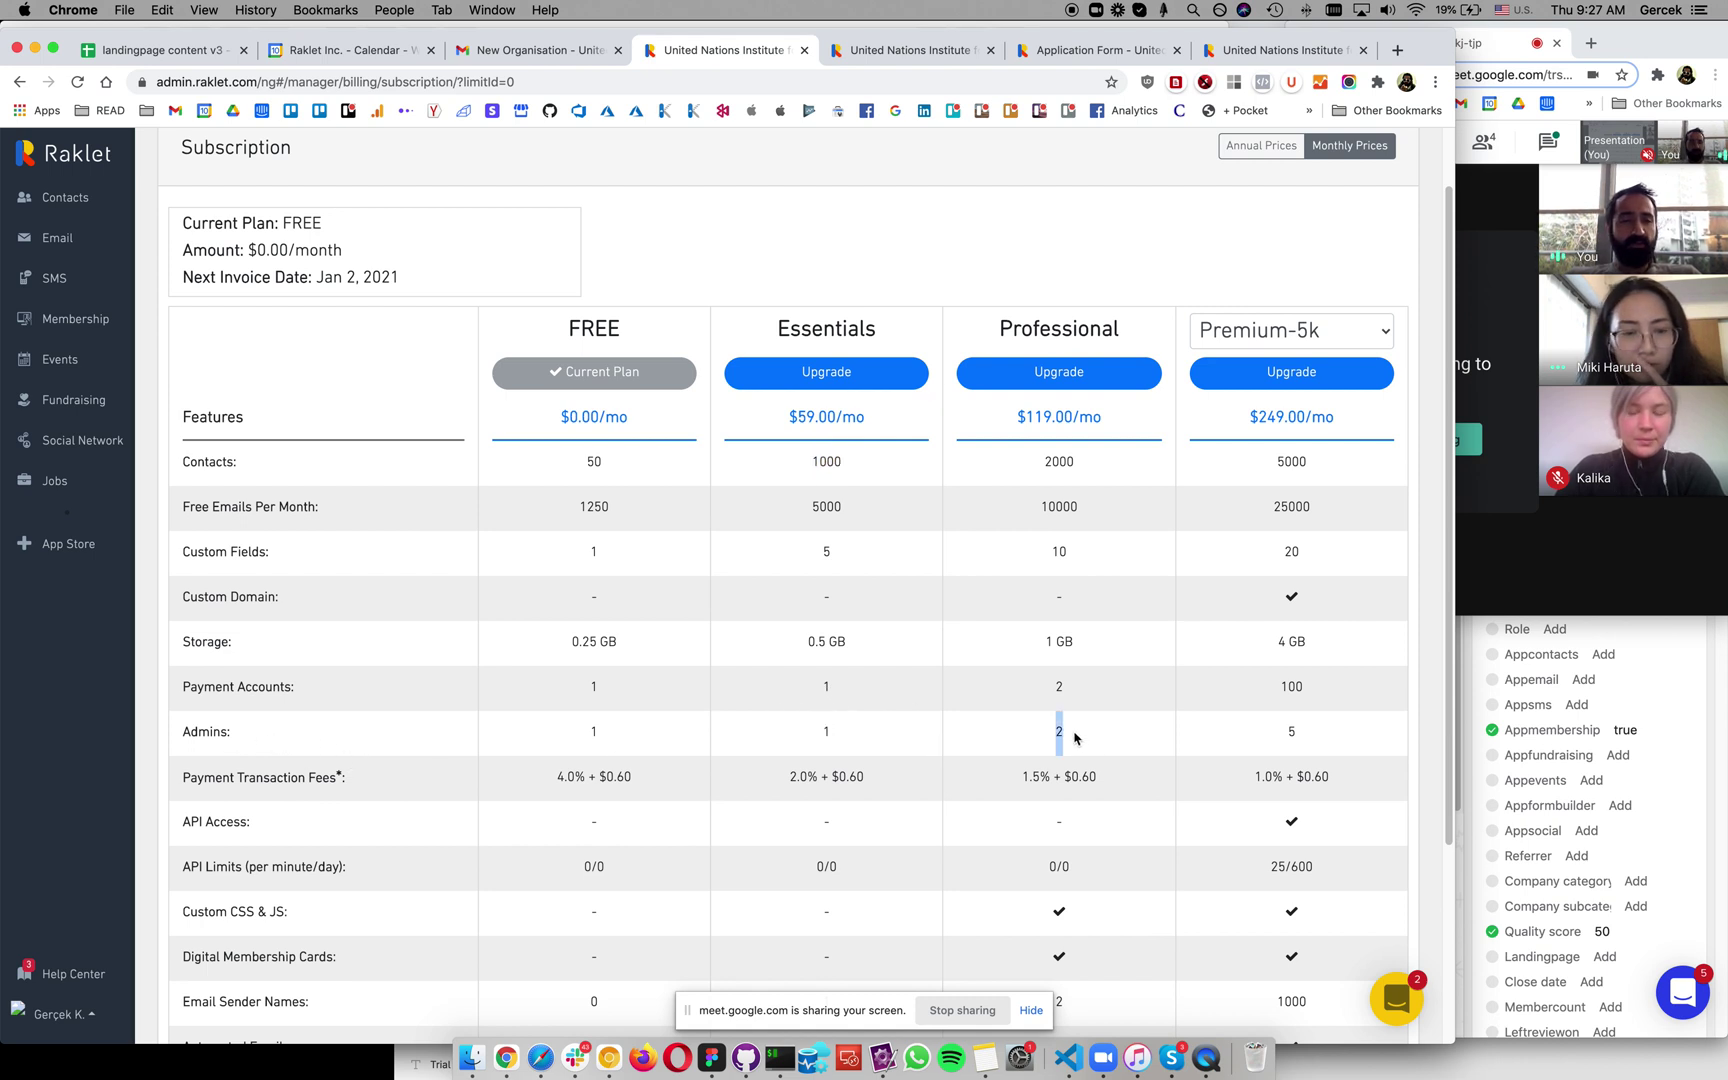
left_click(841, 740)
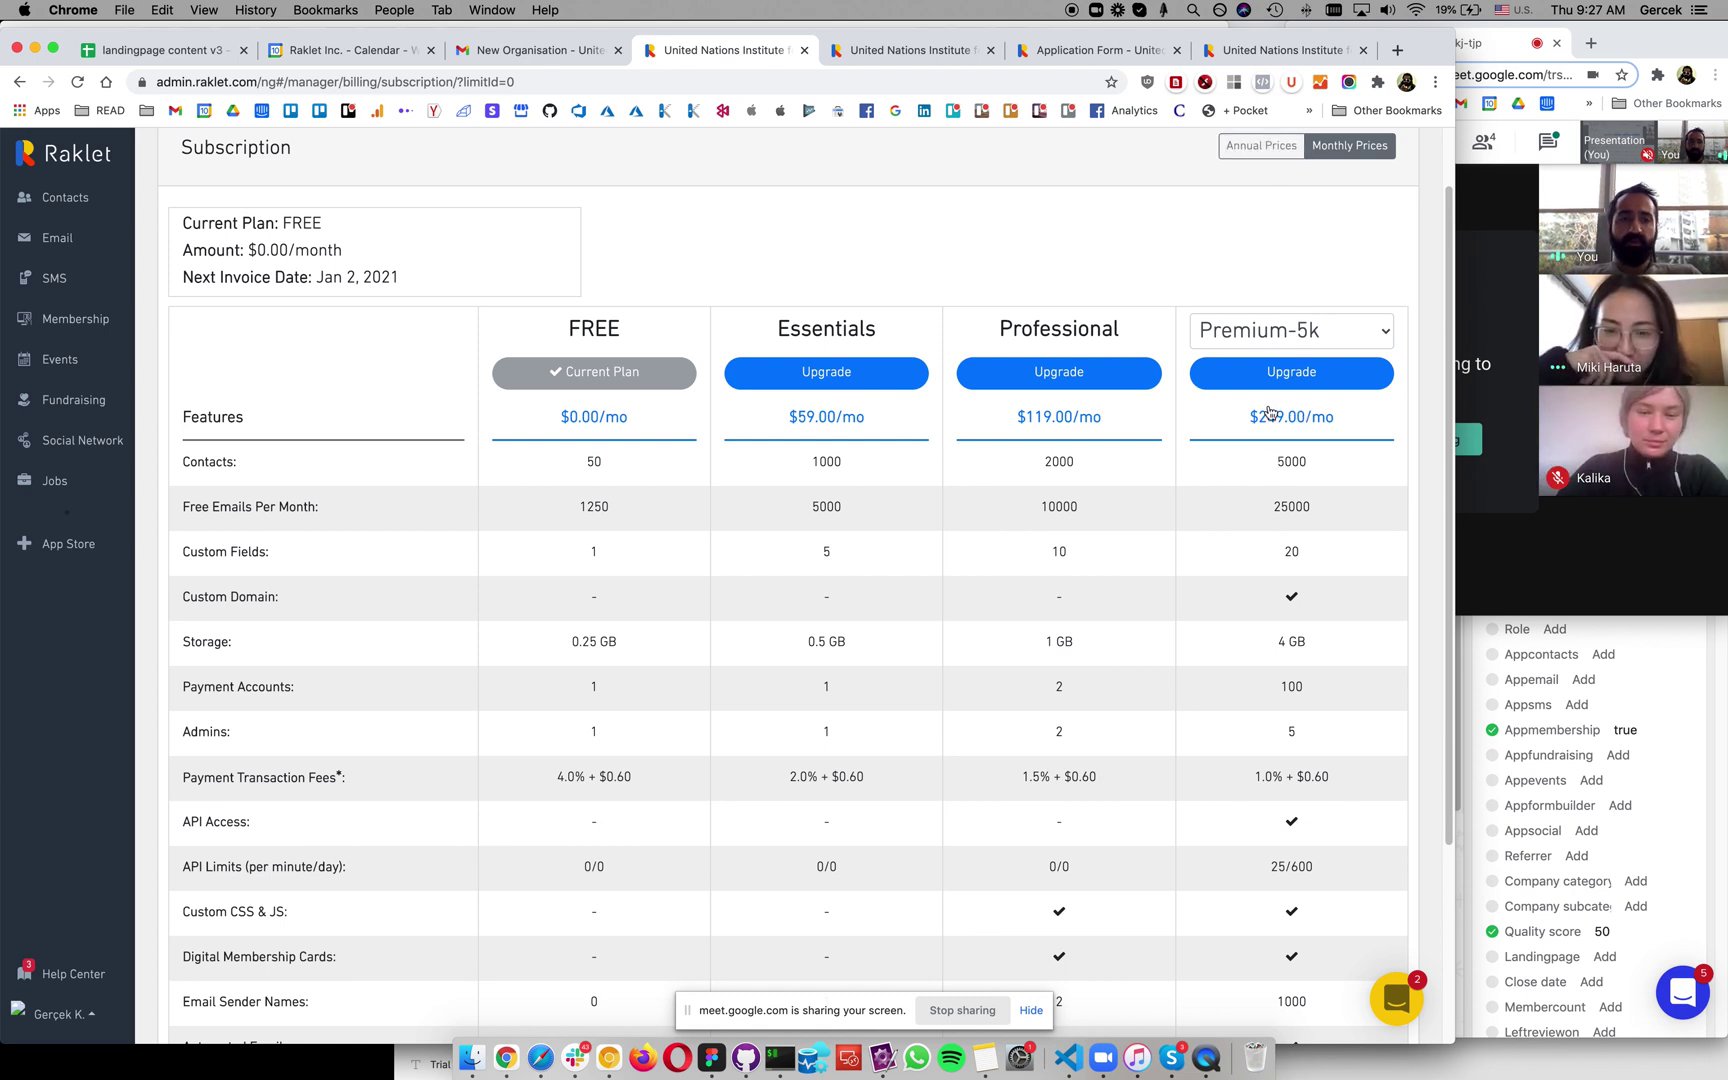
Step: Show the annual prices and examine the Premium-5k plan's limits for contacts, monthly emails and custom fields
left_click(1245, 143)
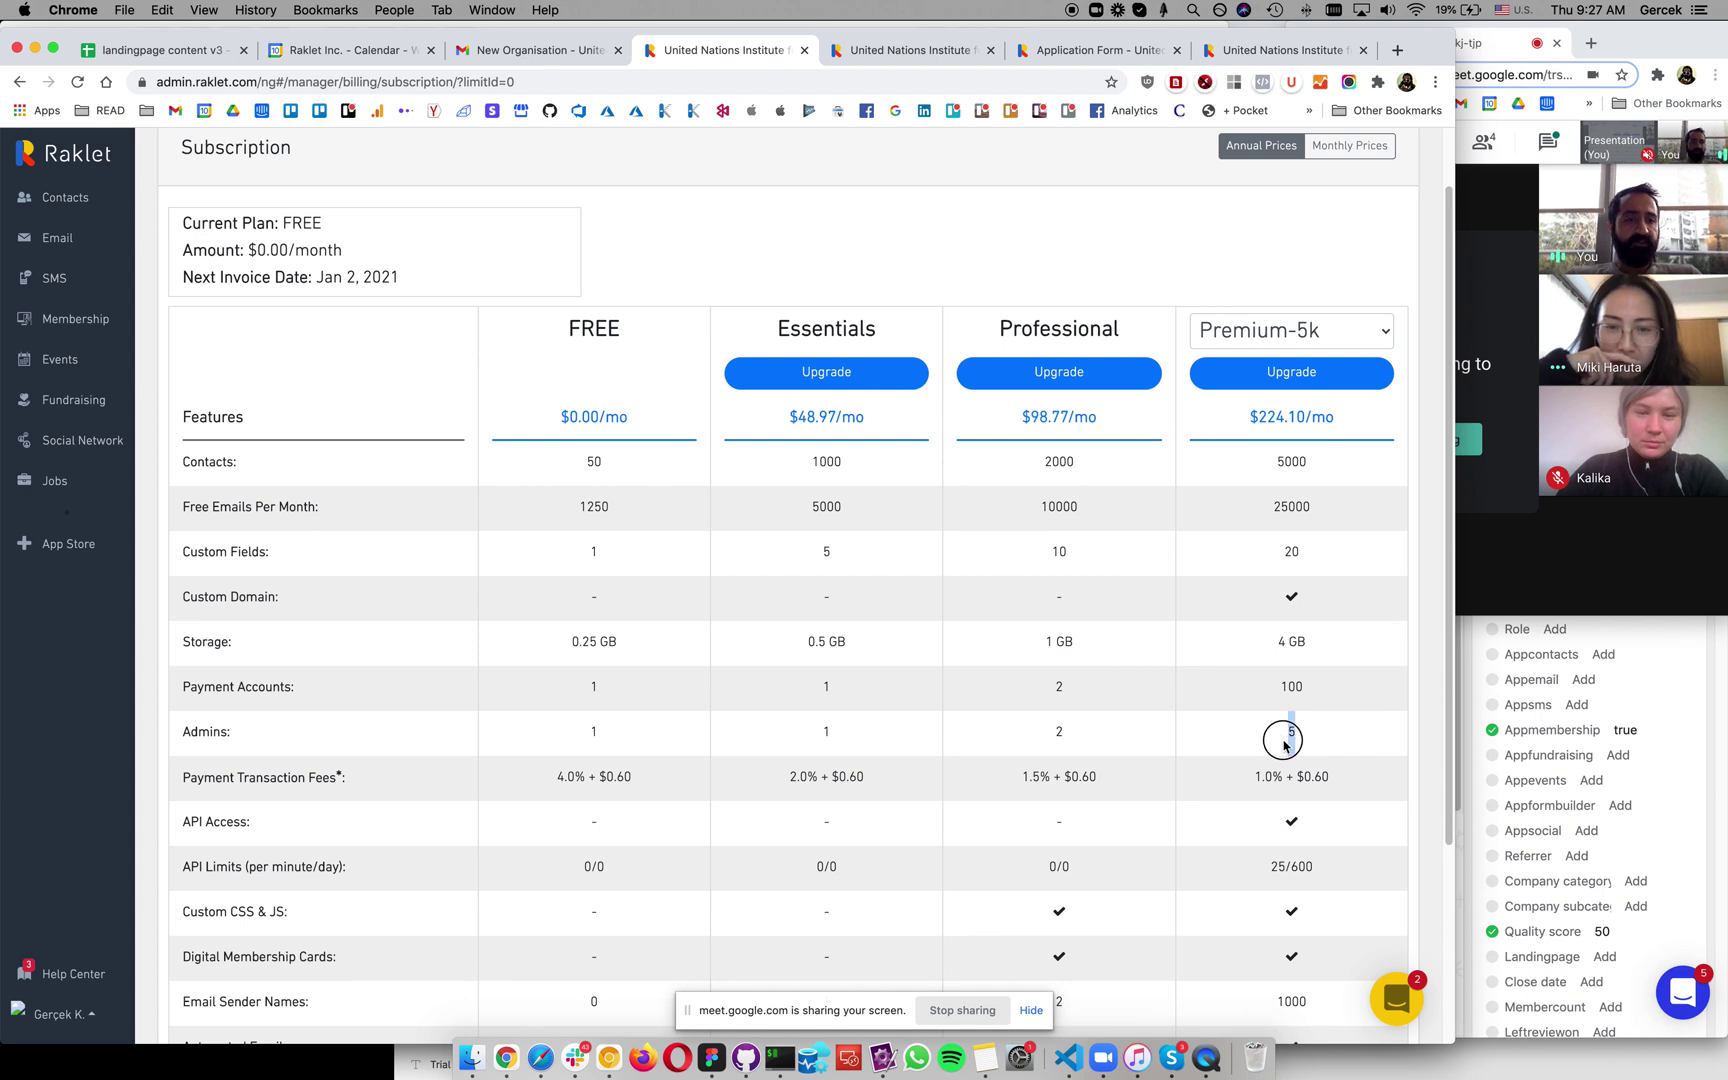
double_click(1297, 459)
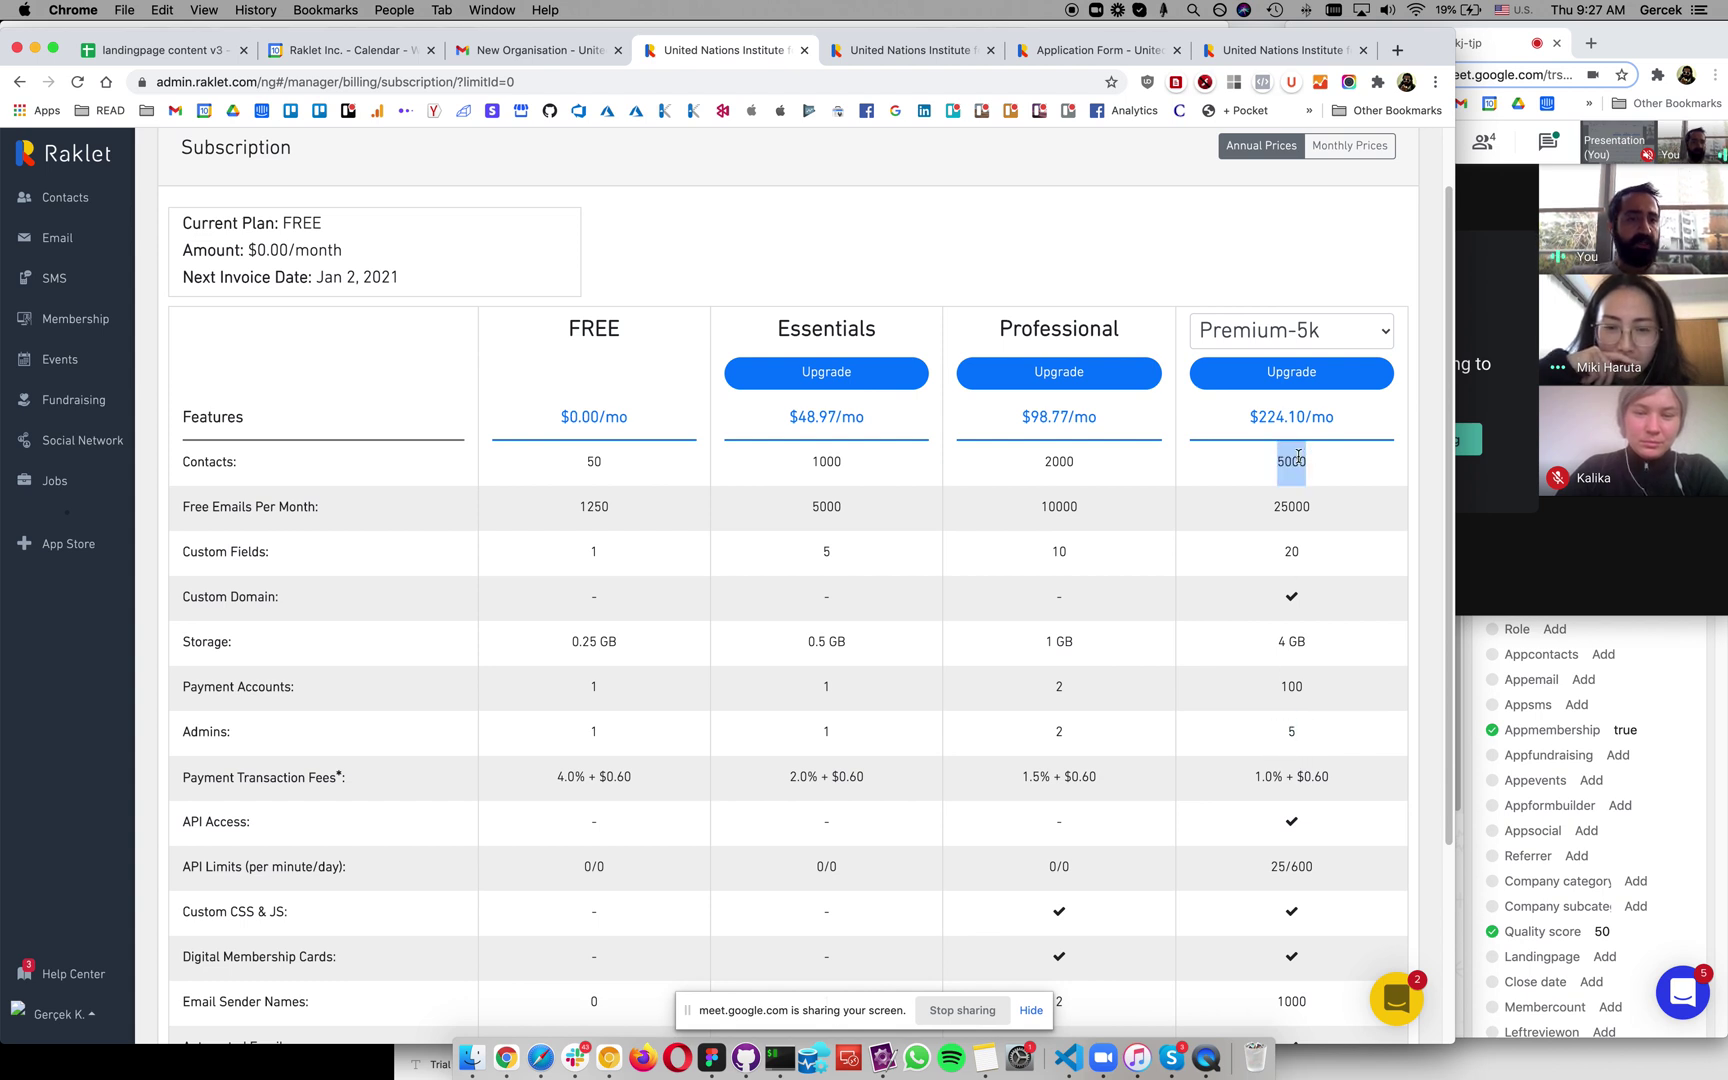
double_click(1294, 505)
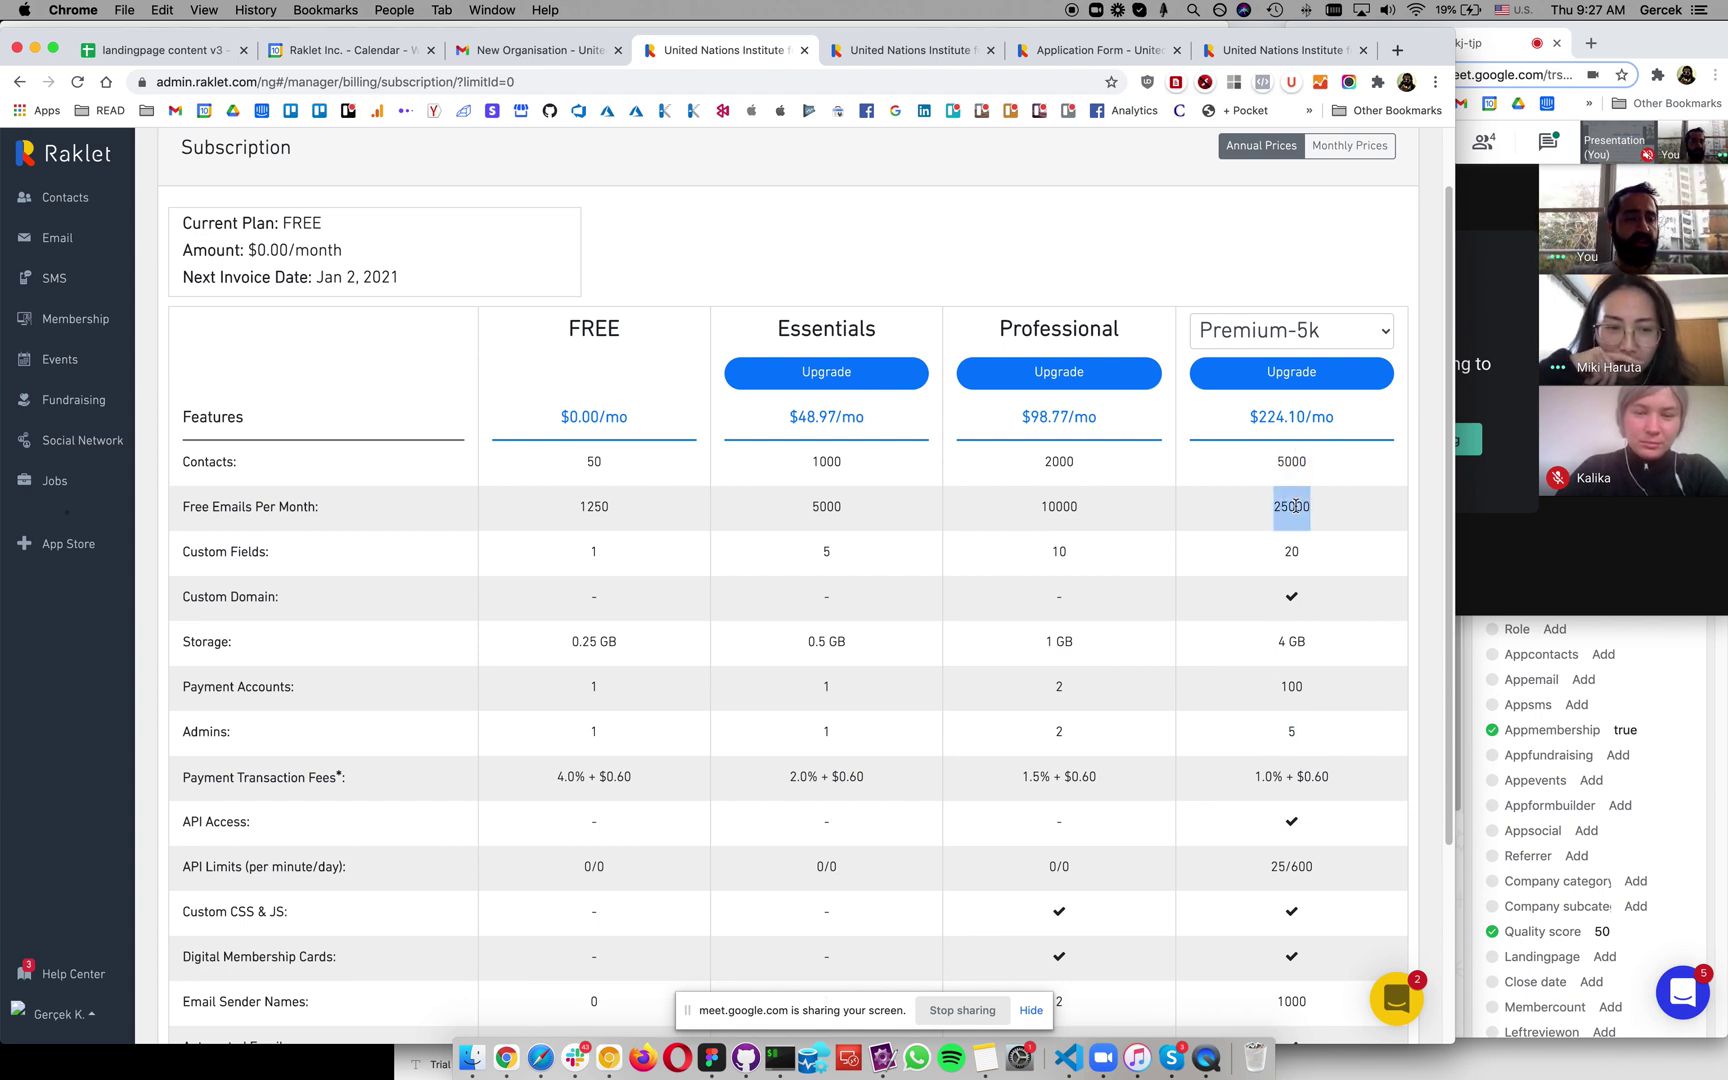
left_click(1294, 550)
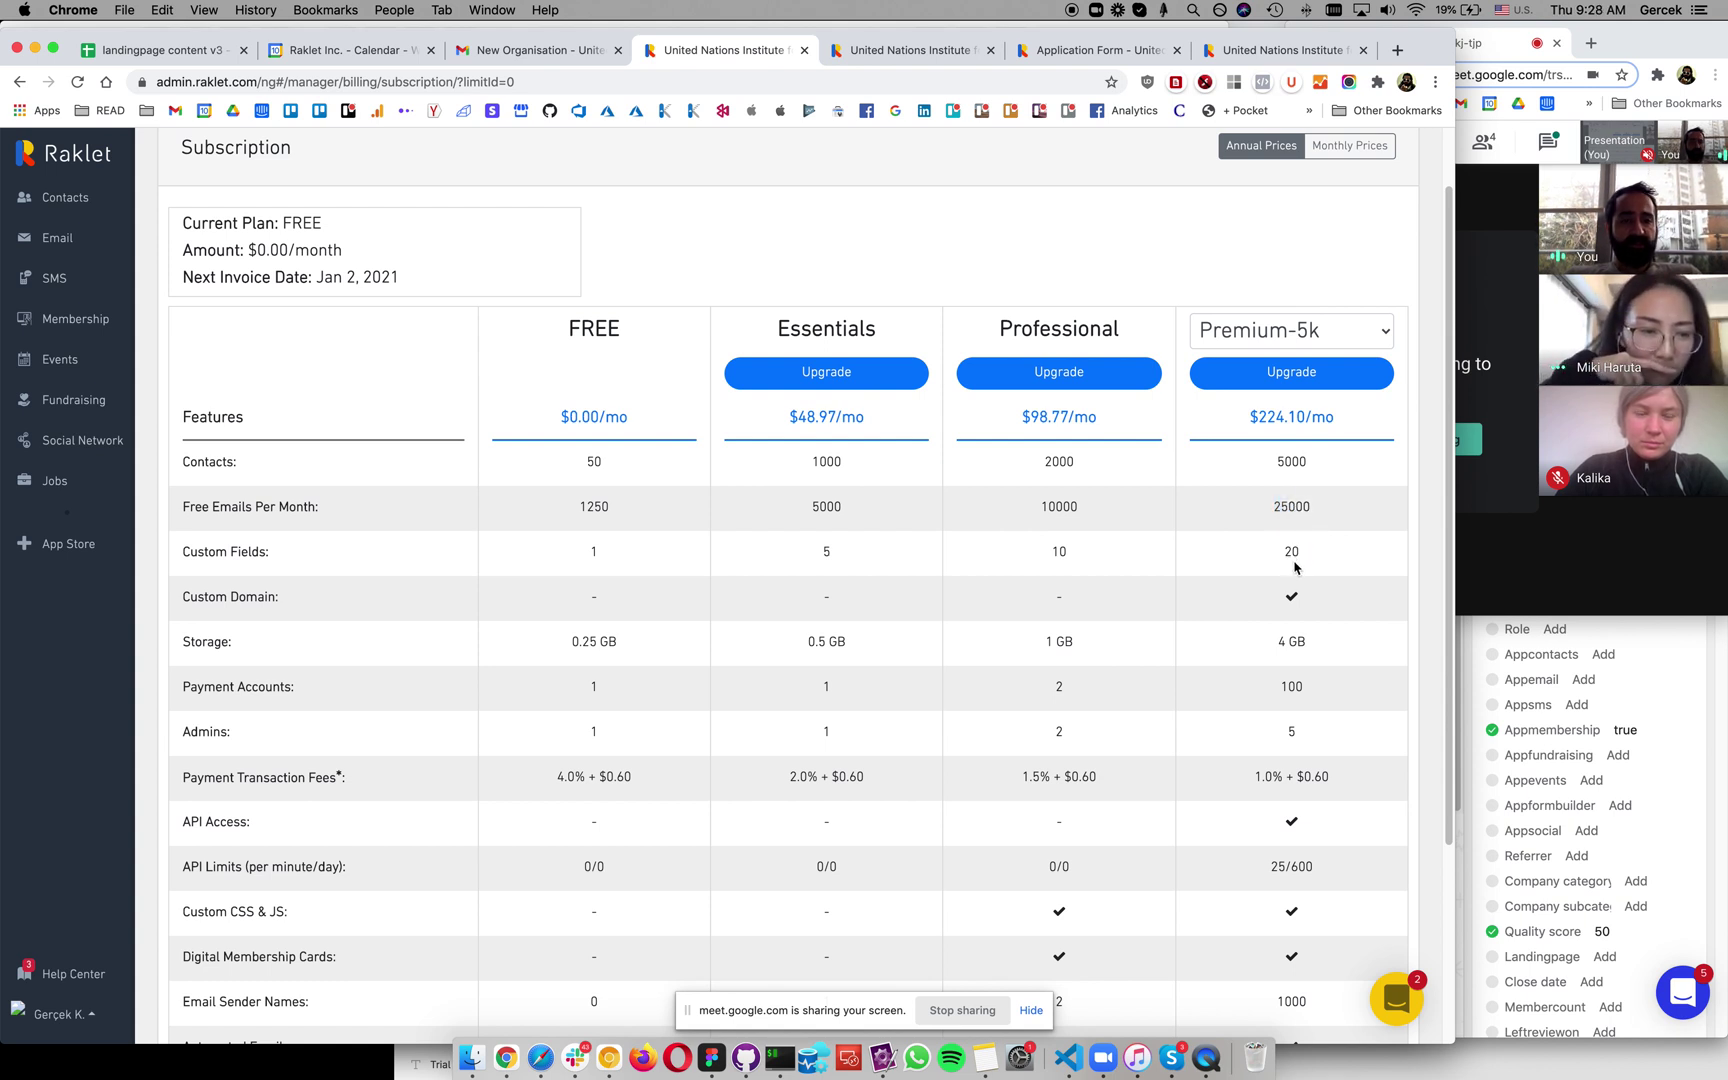
scroll(1294, 567, "down", 2)
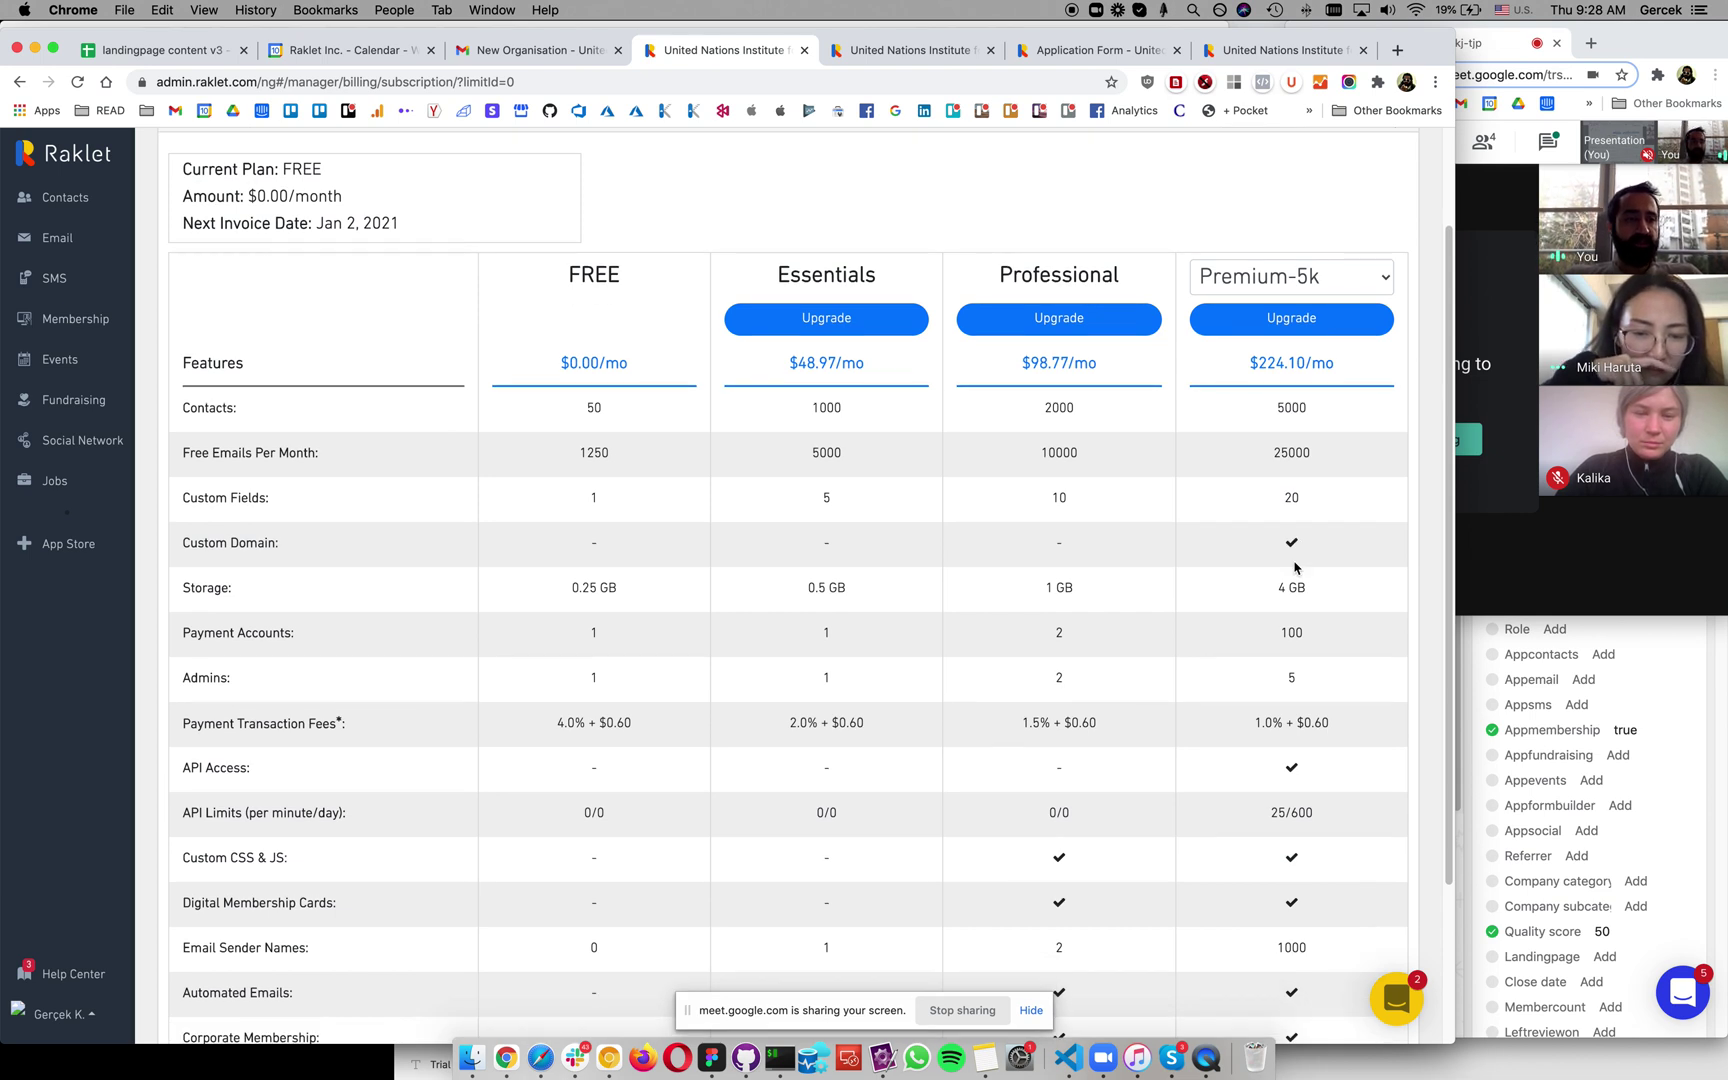
scroll(1294, 567, "down", 2)
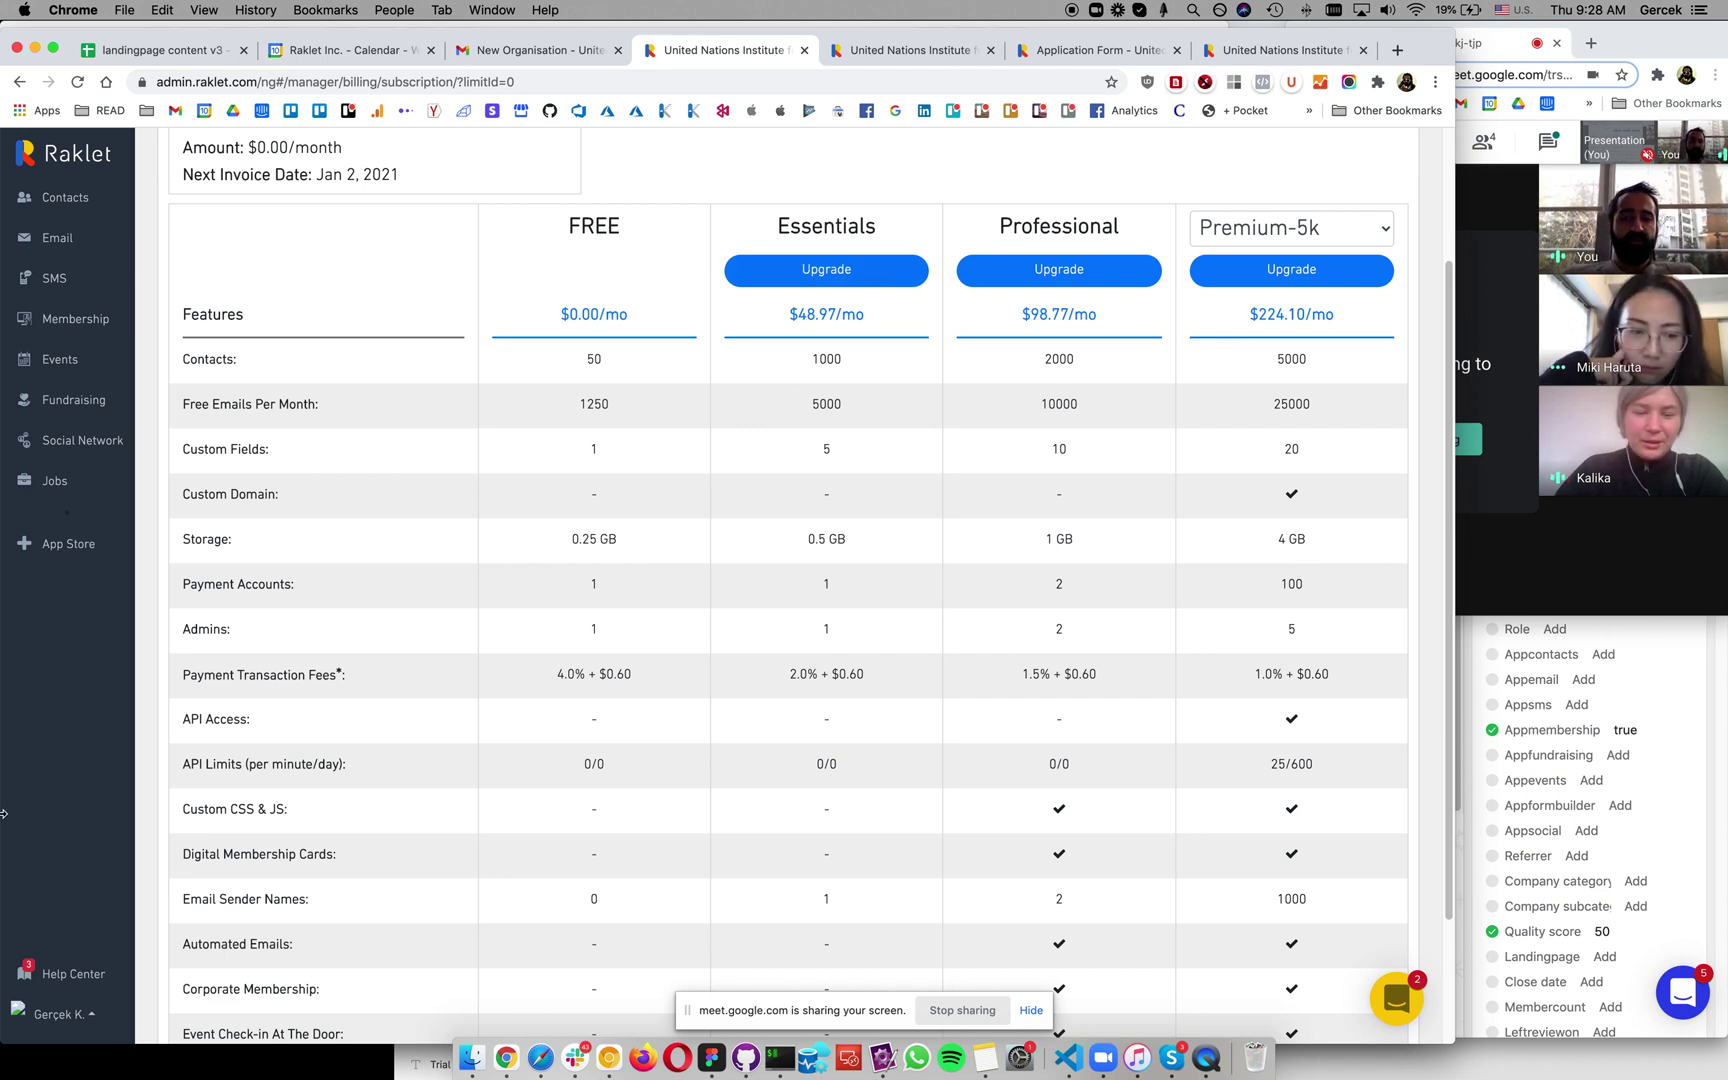
Step: Open Raklet's App Store section and look through the available apps down to Job Board
left_click(72, 548)
scroll(449, 845, "down", 5)
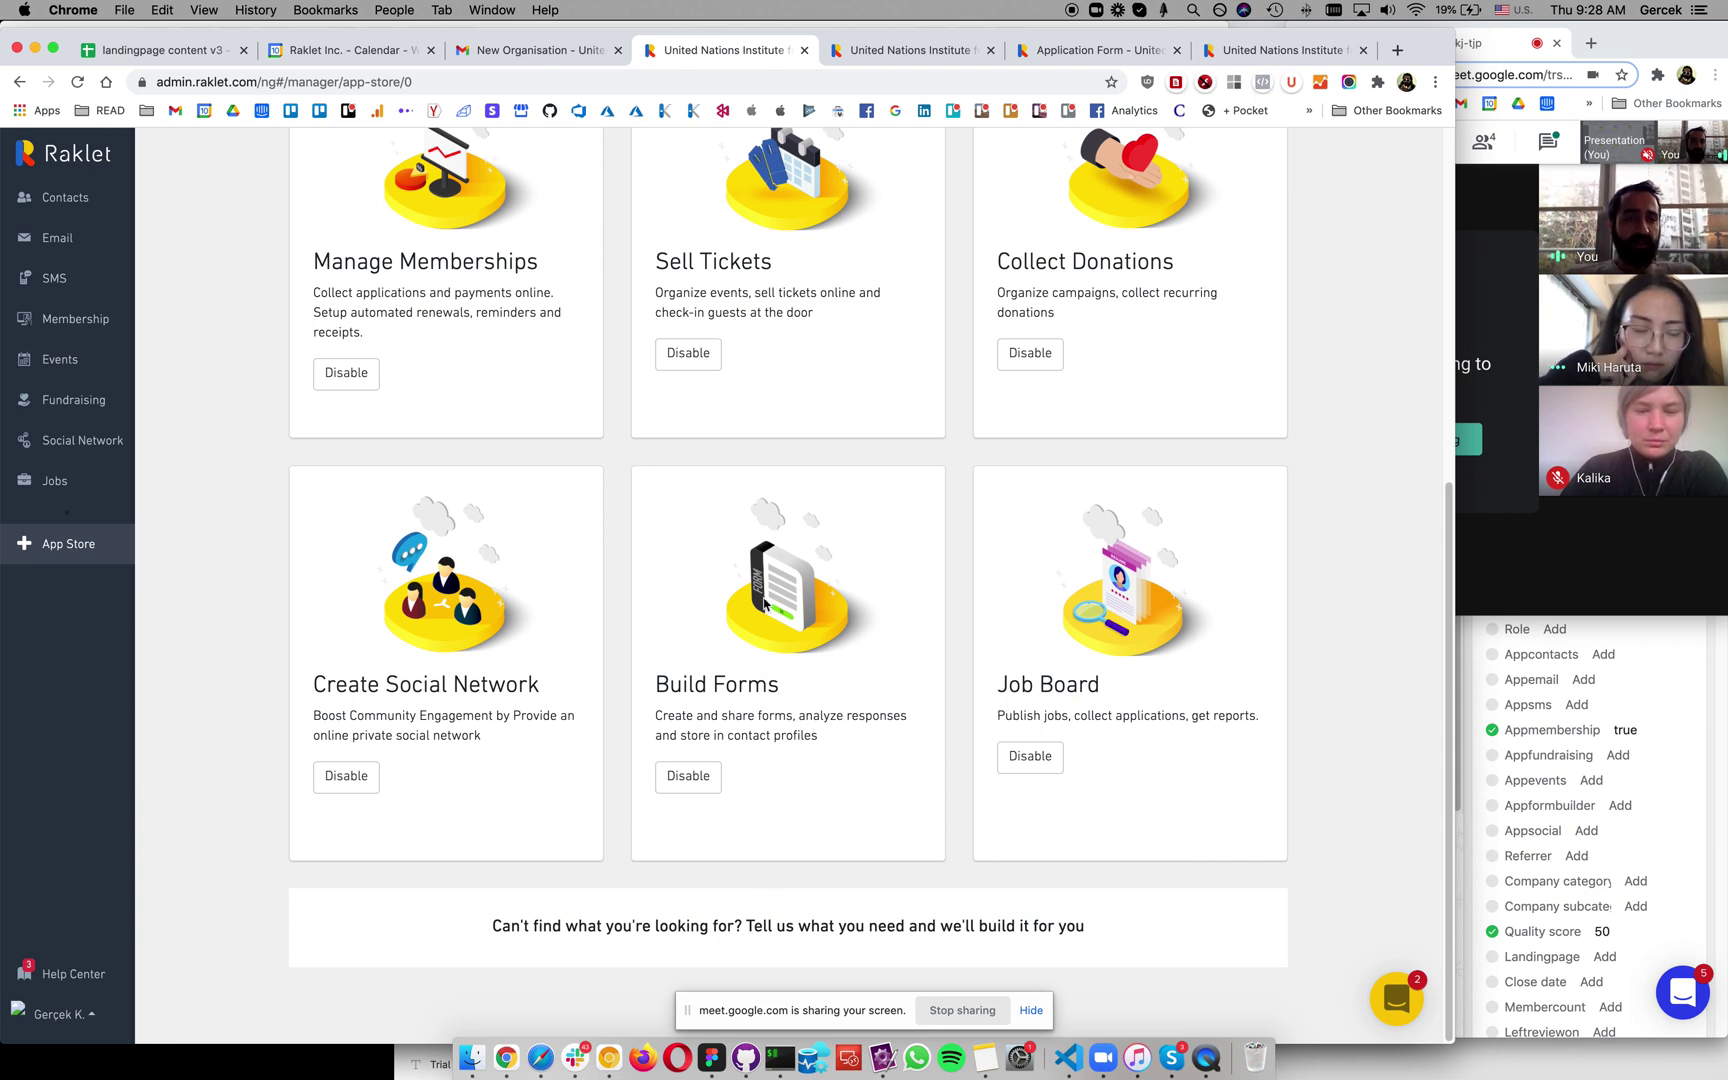
Step: Search Google for "zapier raklet mailchimp" on a new page and view Zapier's "Add new Raklet contacts to Mailchimp as subscribers" template
left_click(1396, 51)
type("zapier.com")
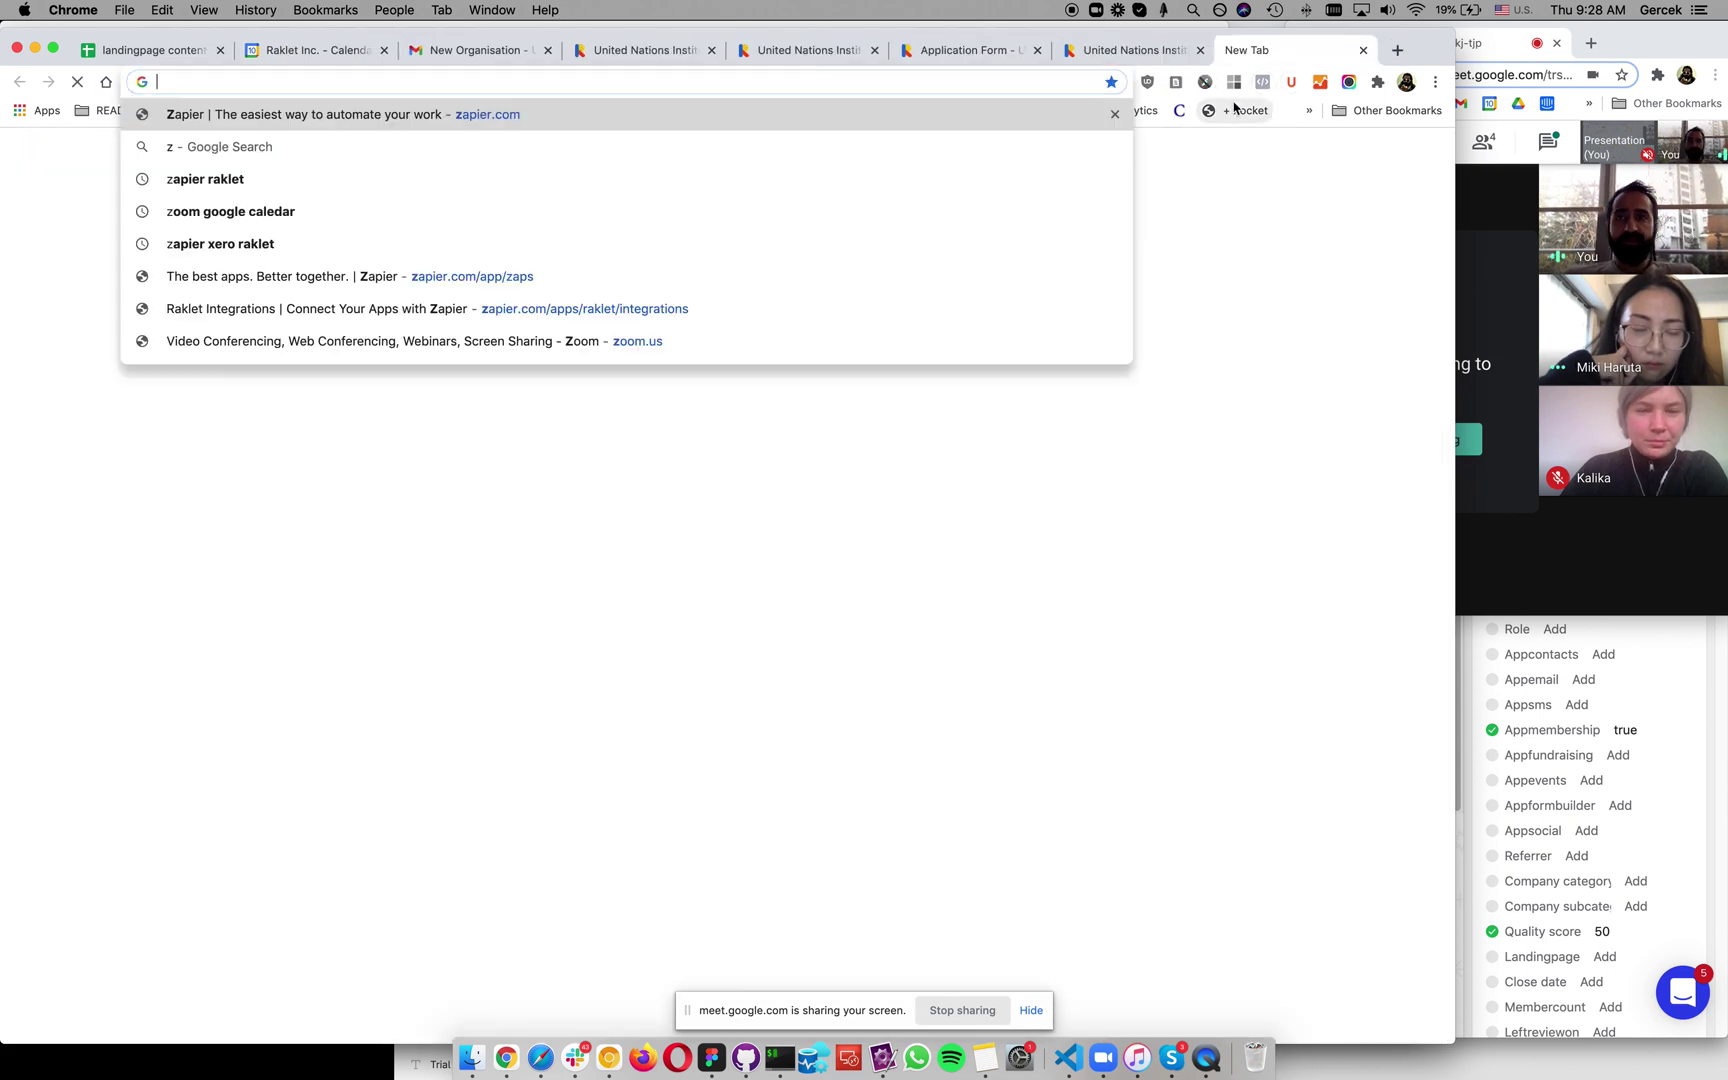
key("BackSpace")
key("BackSpace")
key("BackSpace")
key("BackSpace")
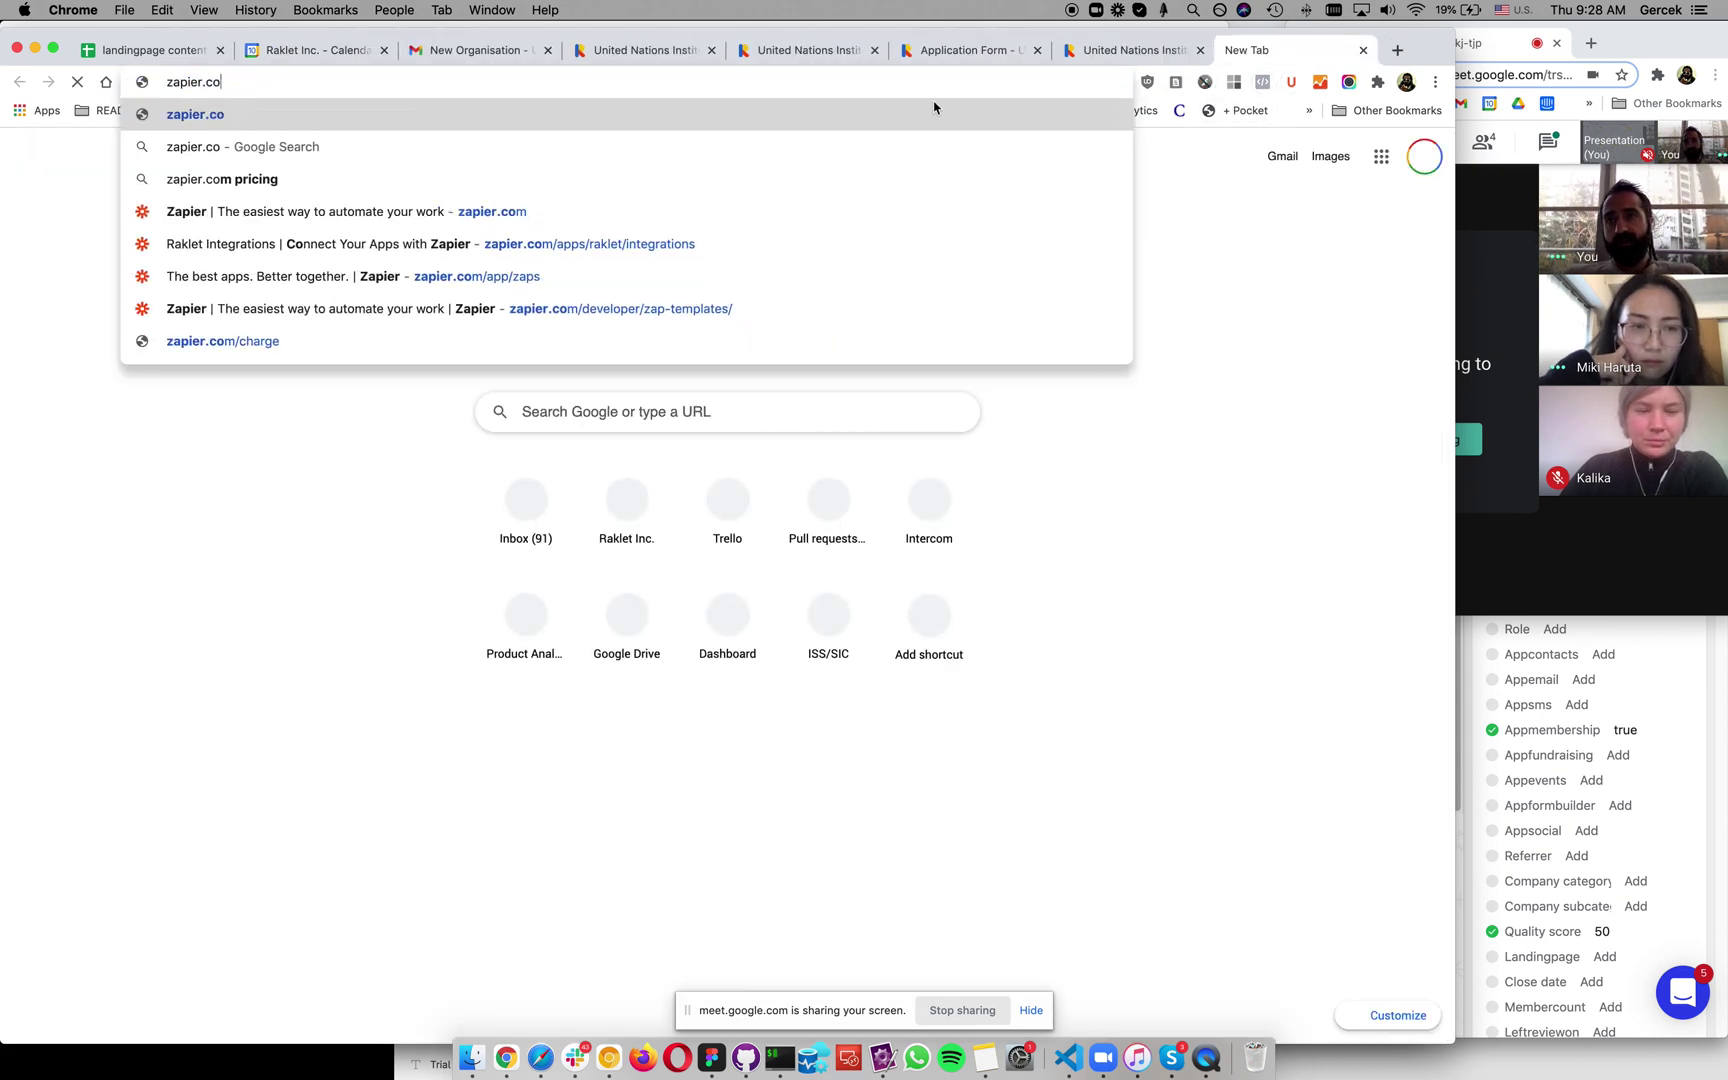
type("raklet")
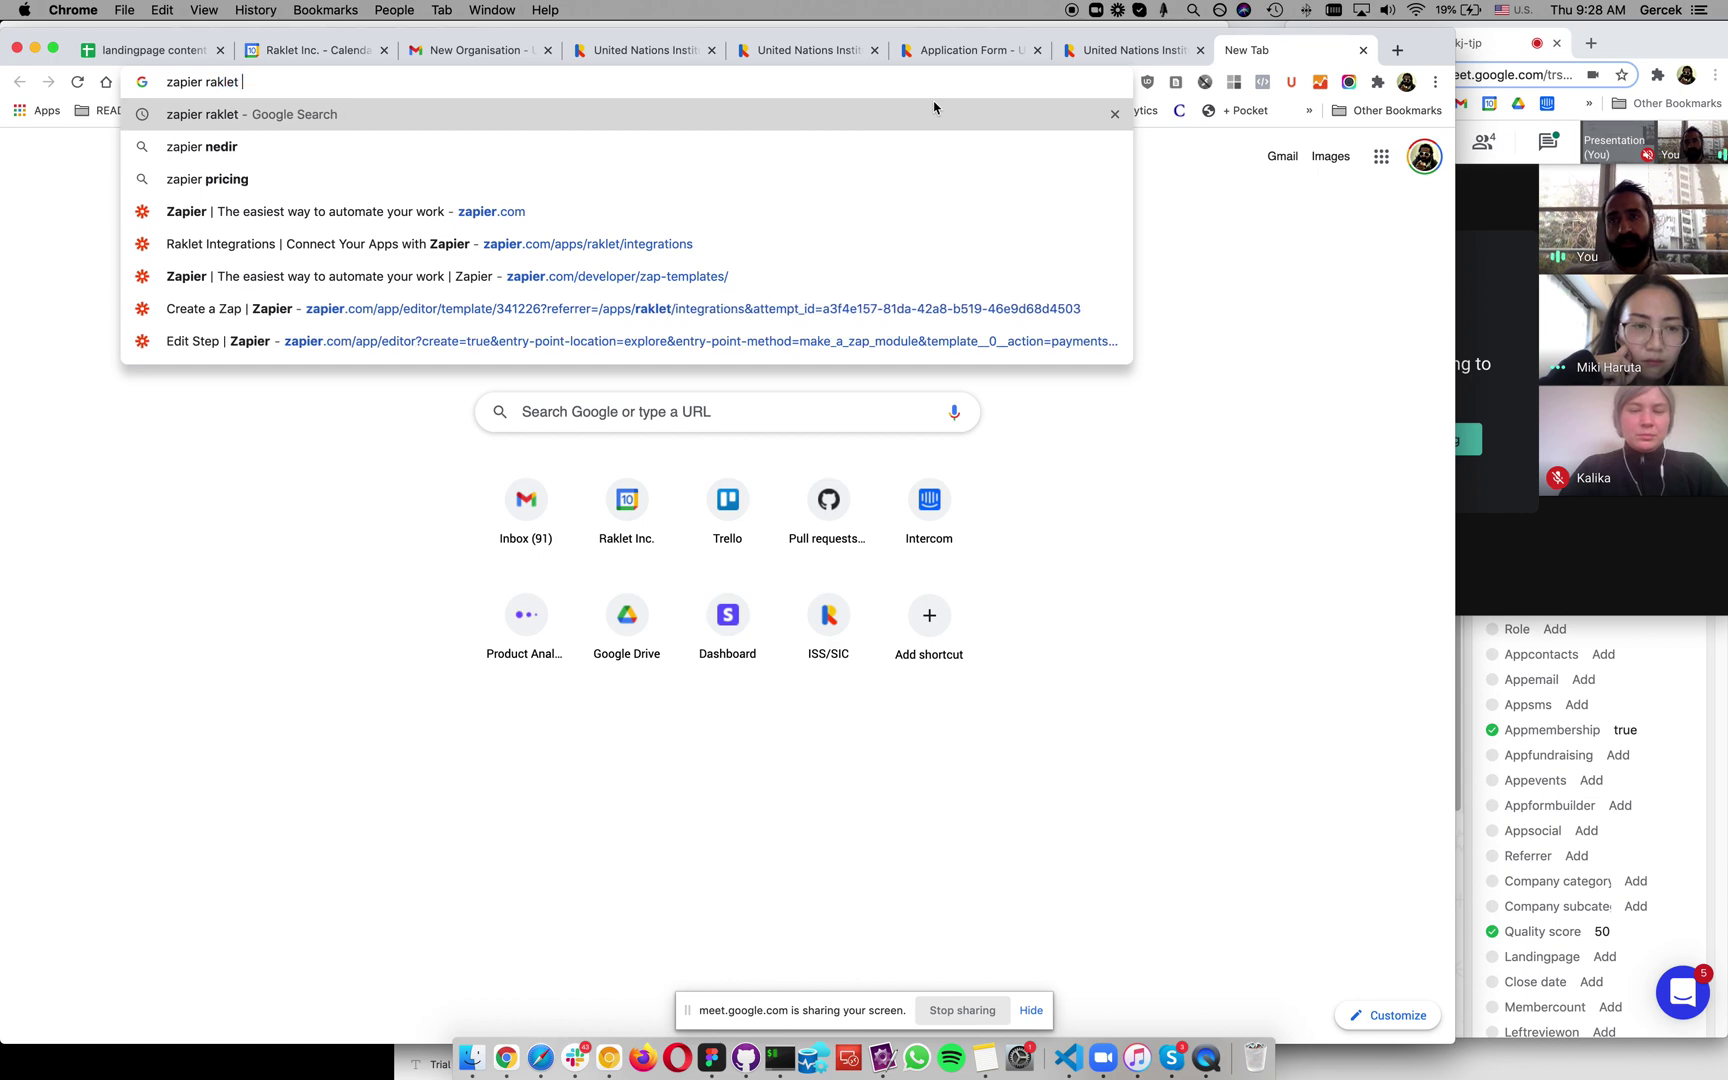
type(" mailchimp")
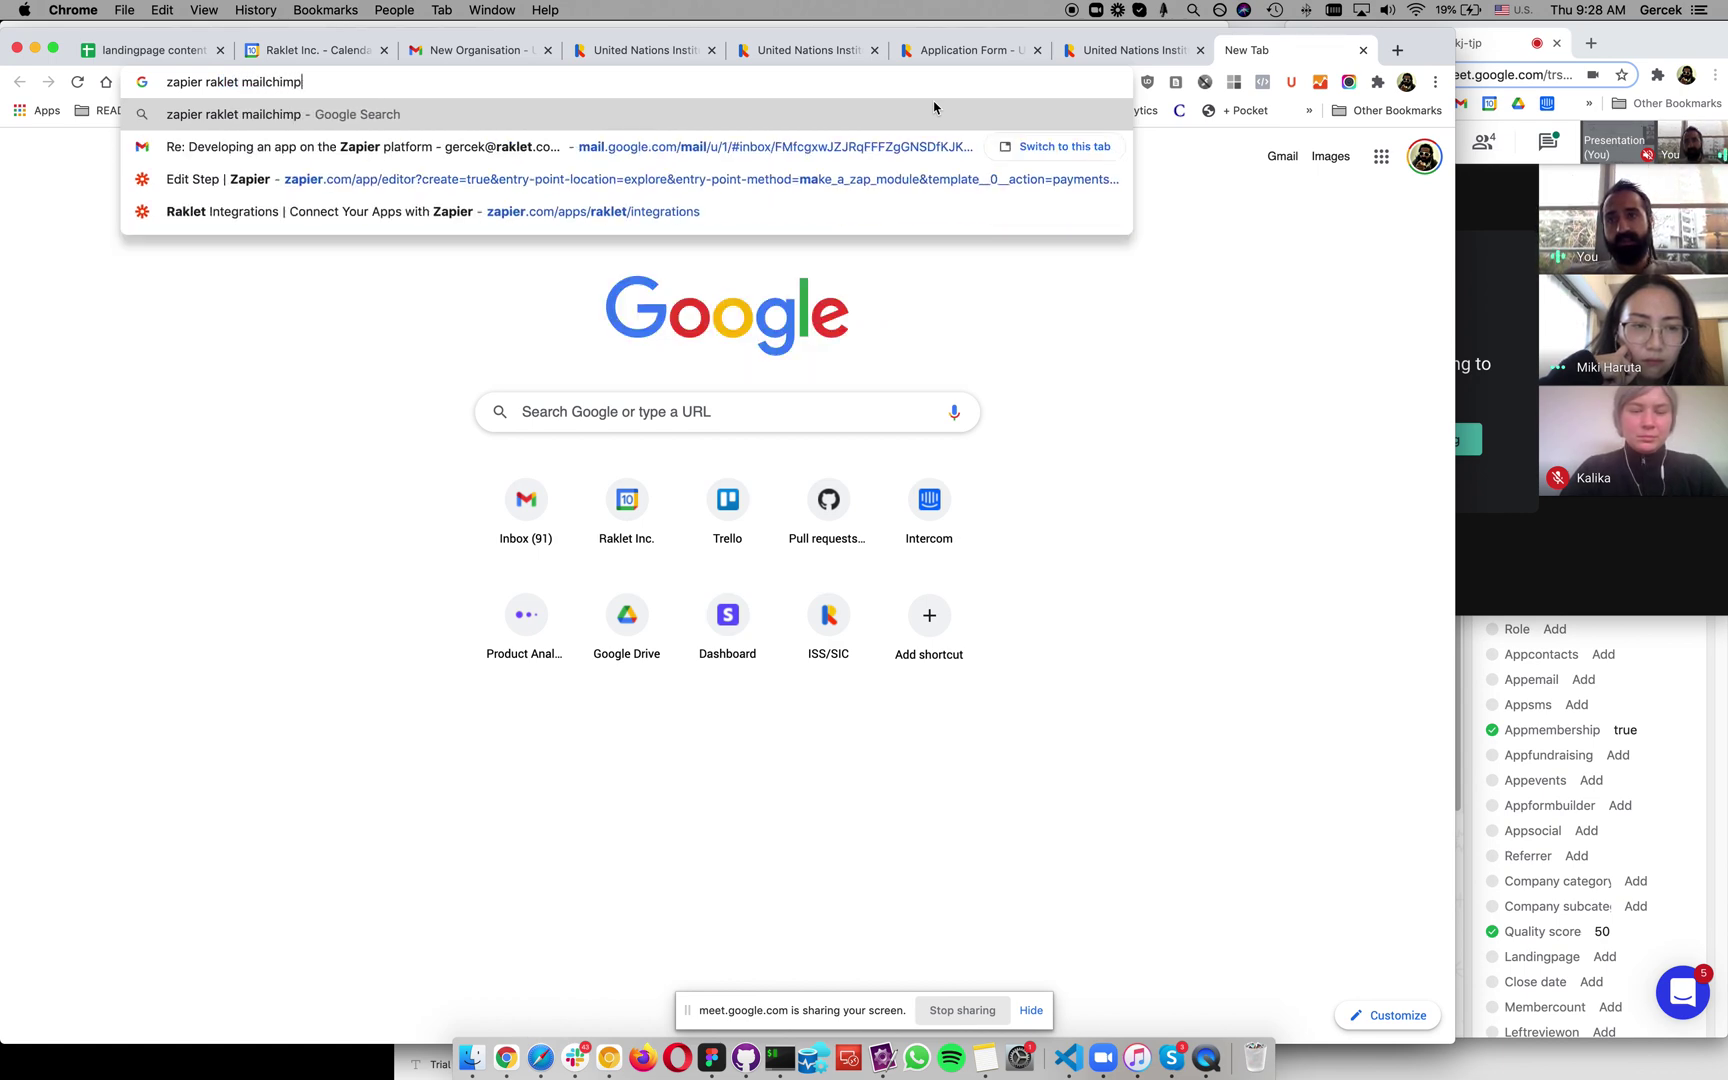
key("Return")
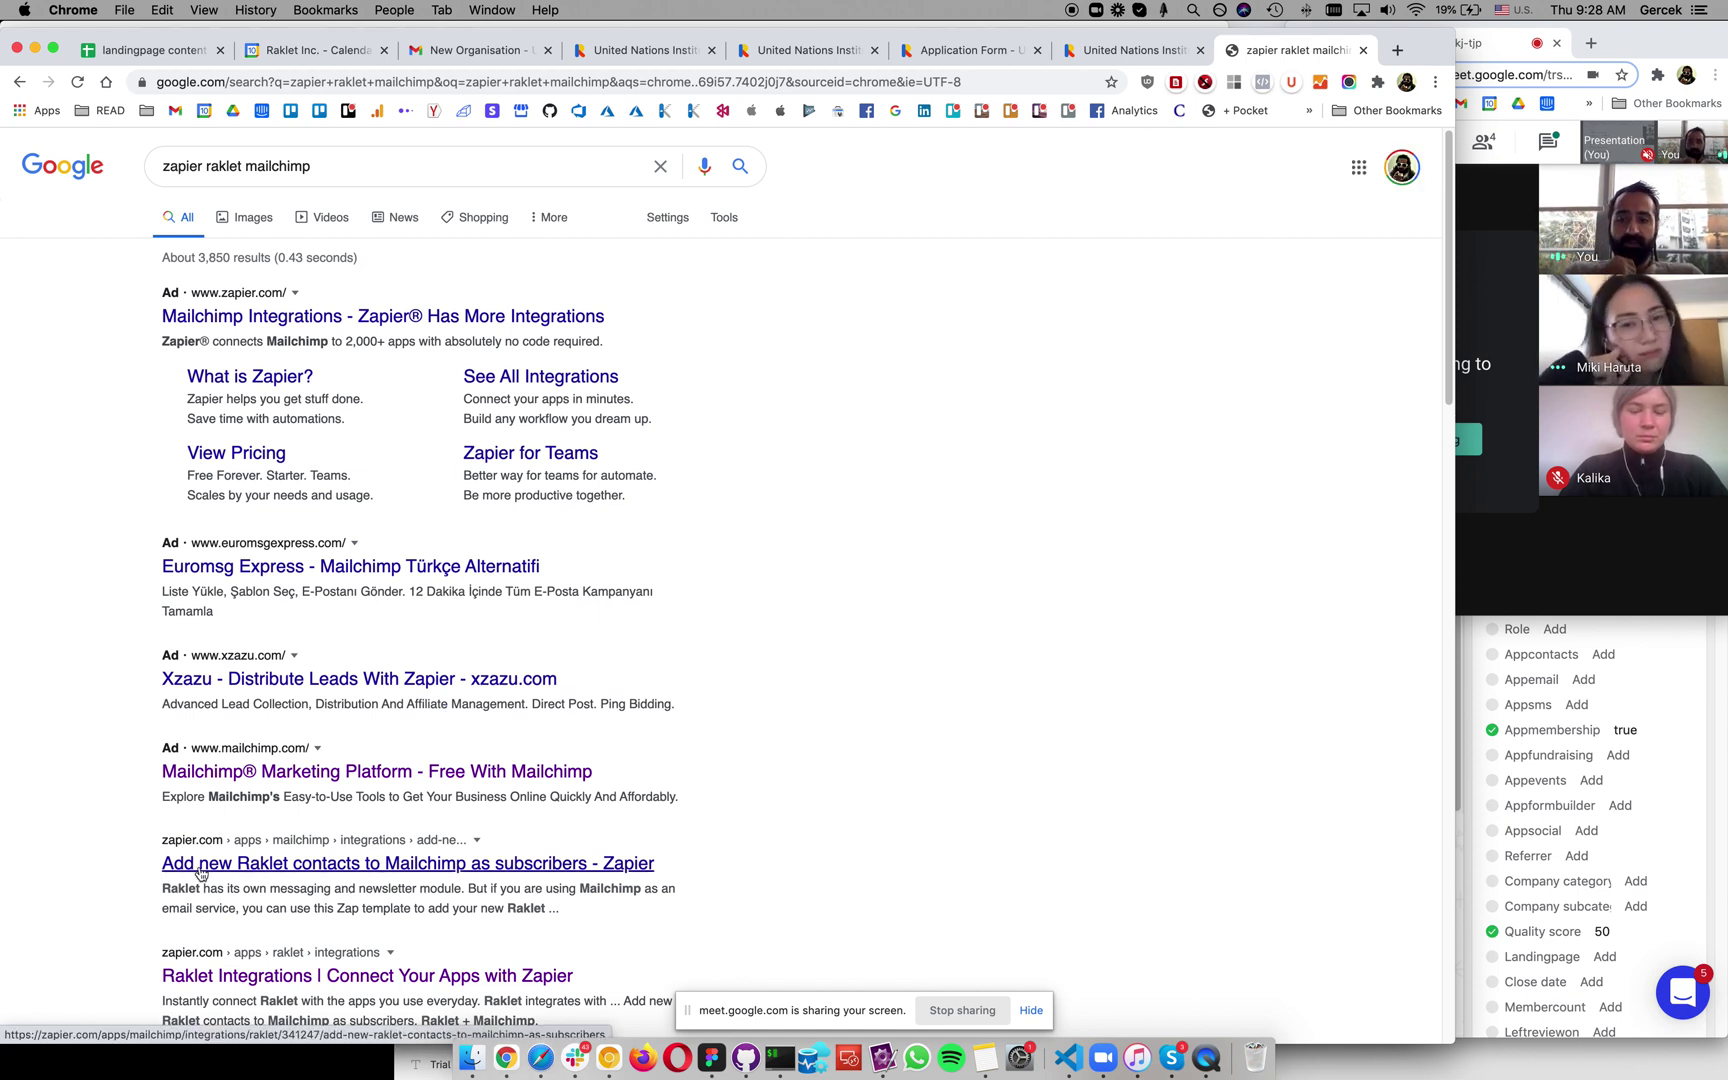
left_click(325, 865)
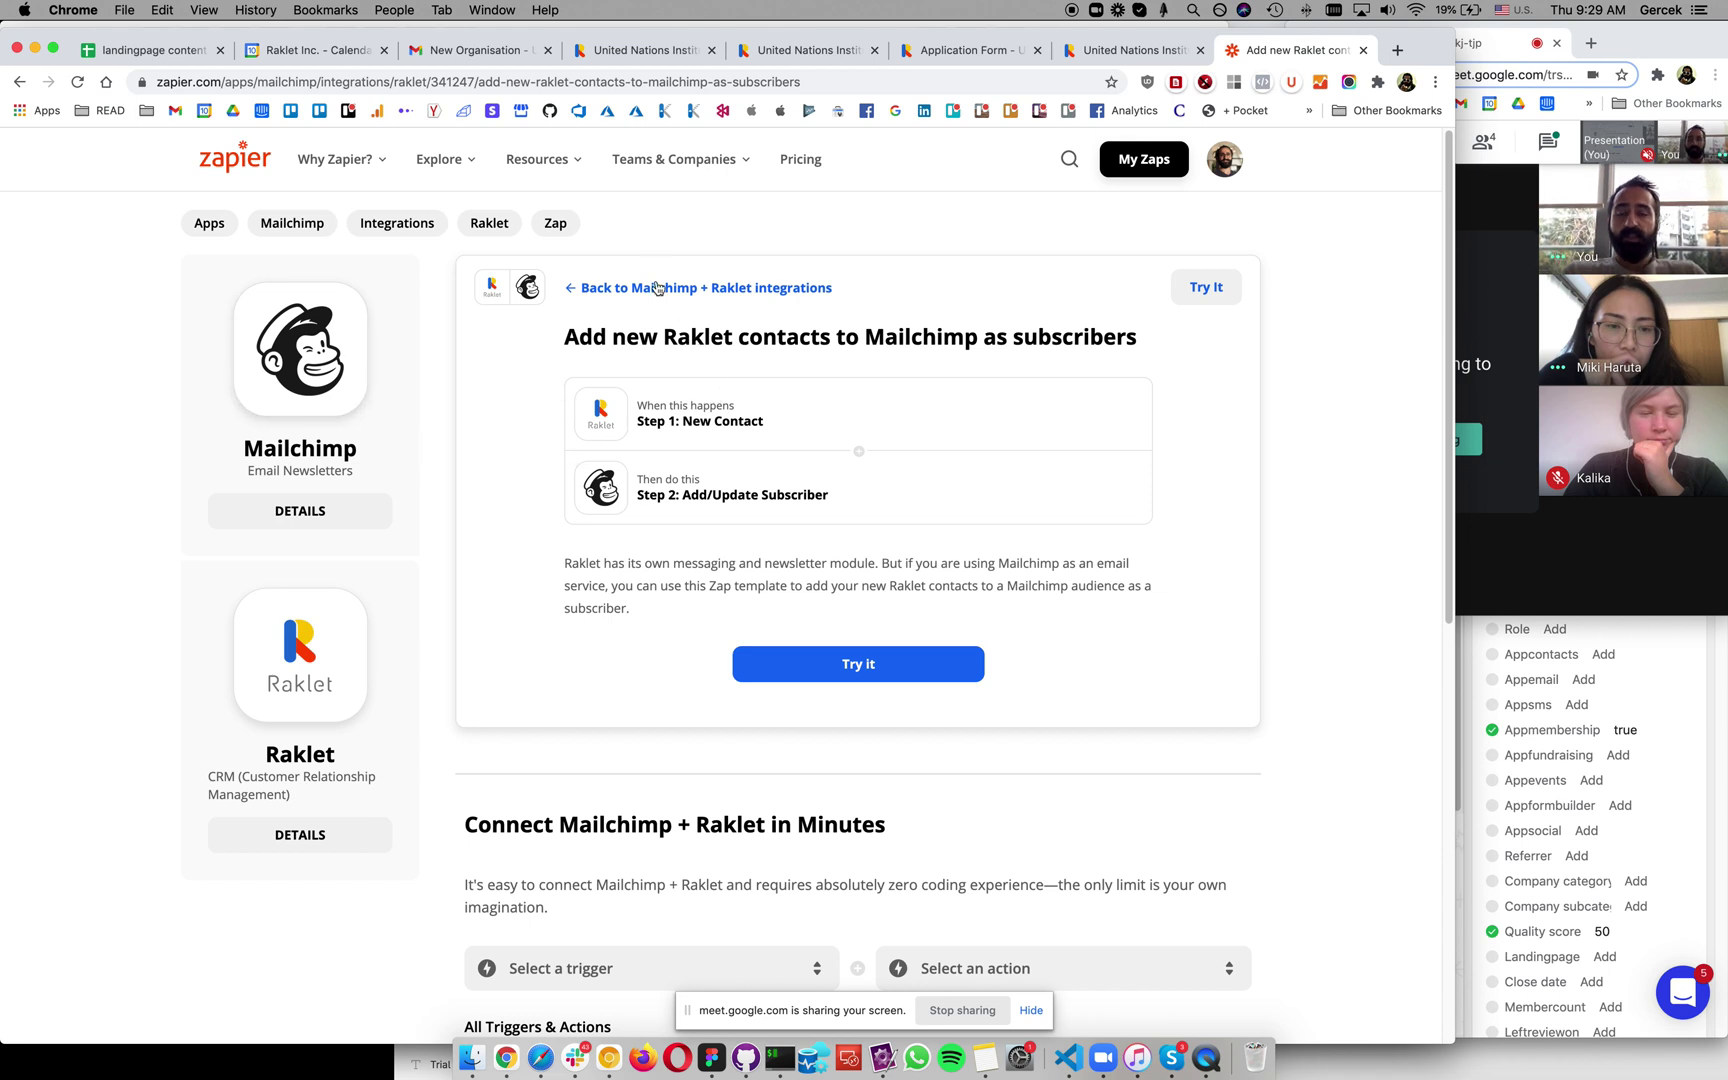
scroll(656, 240, "down", 1)
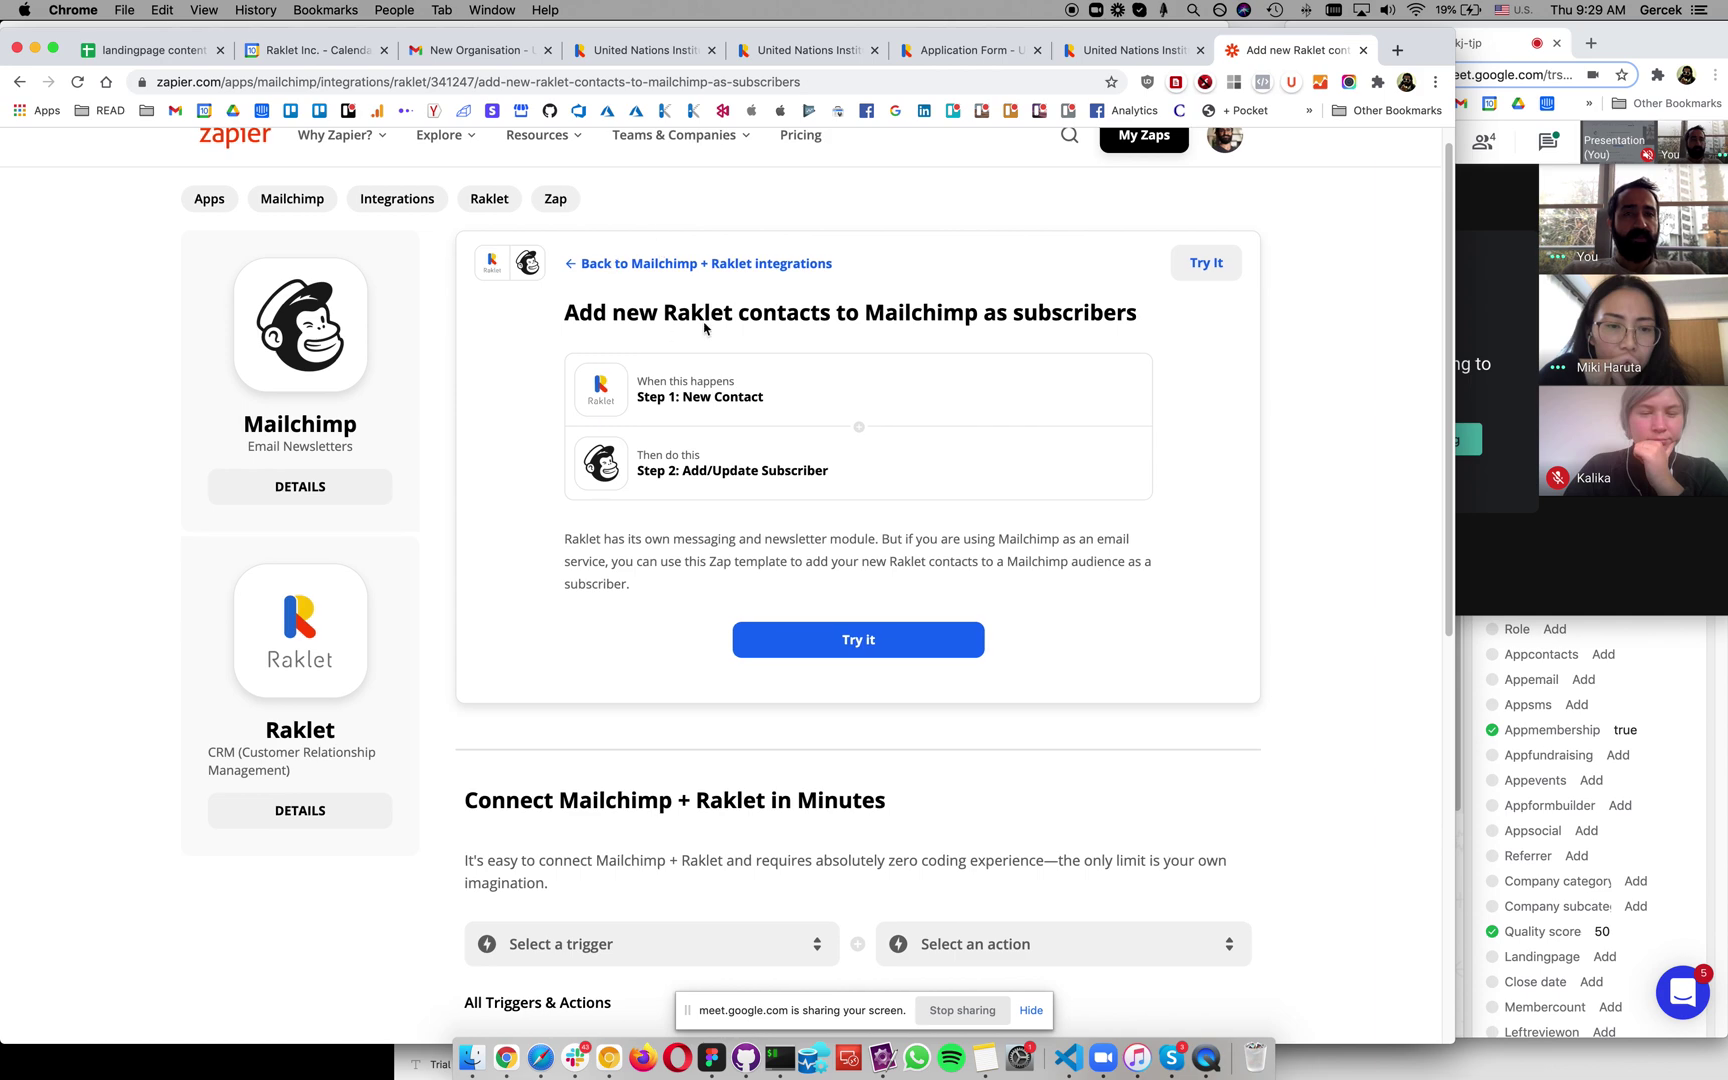
Step: Search Google for "raklet app itunes" on a new page and view the iPhone screenshots on Raklet's Apple App Store page
key("super+t")
type("r")
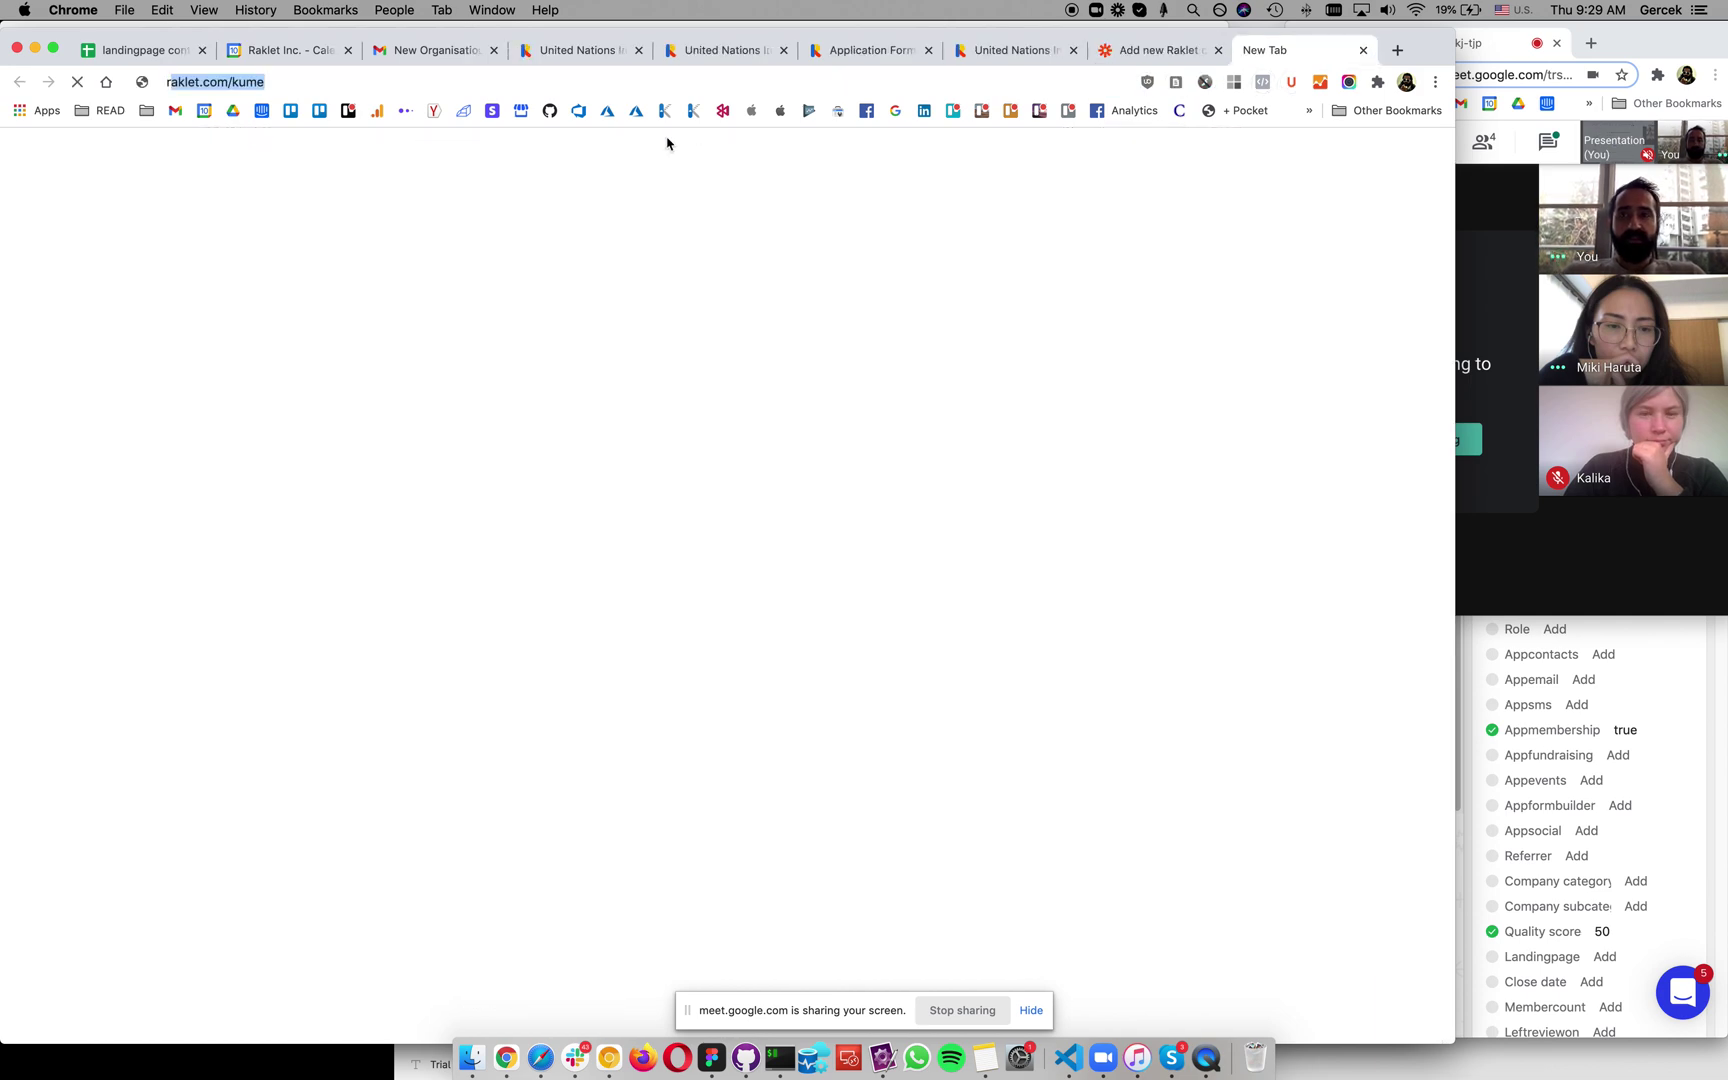
type("aklet app itunes")
key("Return")
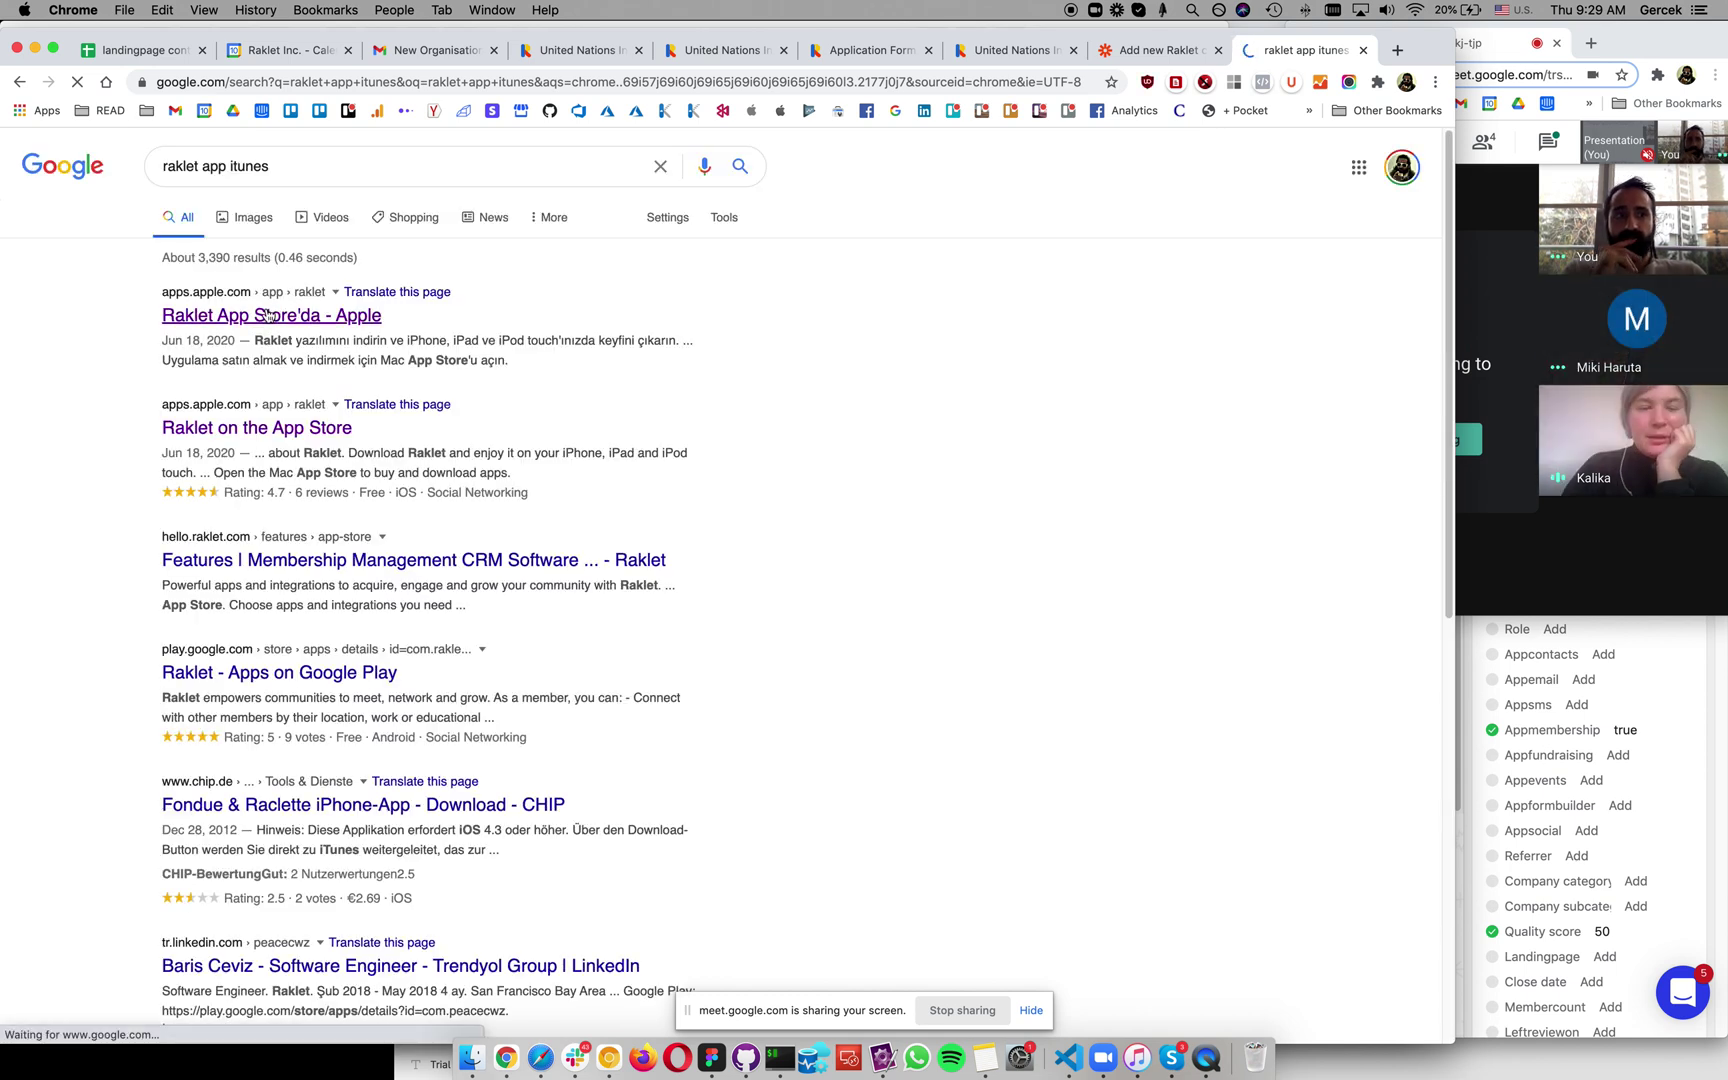
left_click(268, 315)
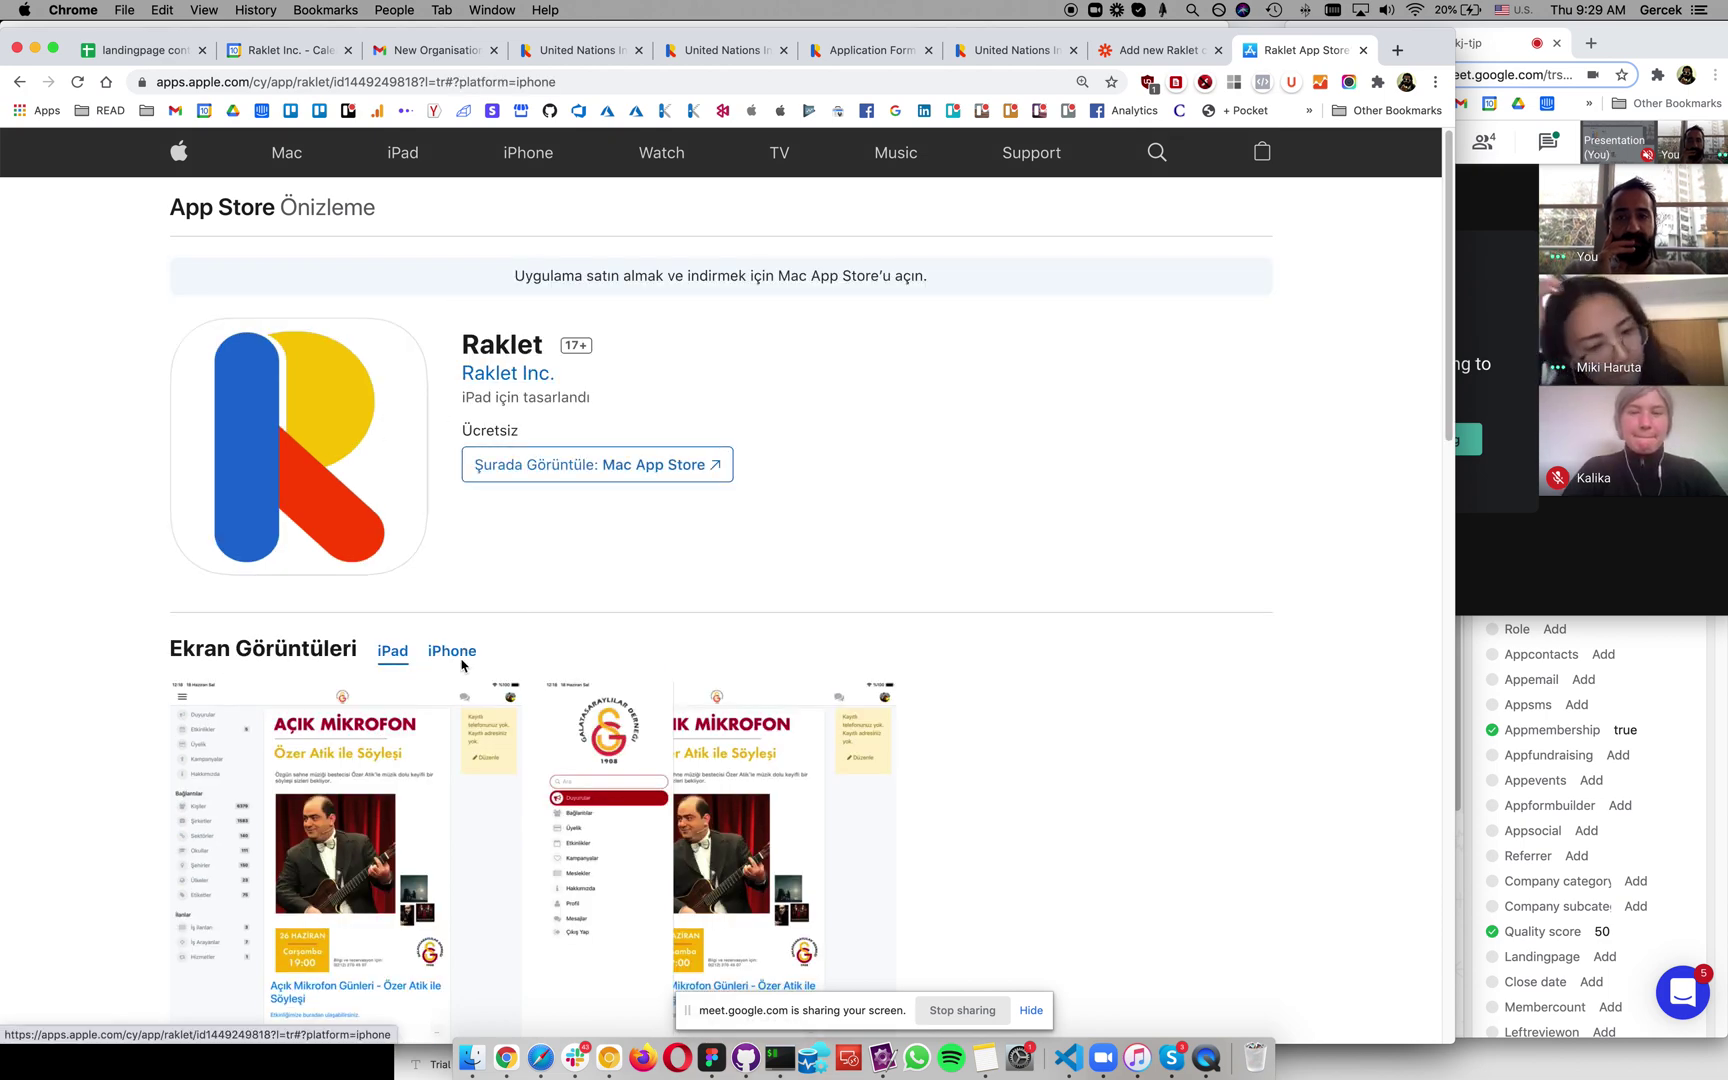
left_click(461, 662)
scroll(461, 662, "down", 5)
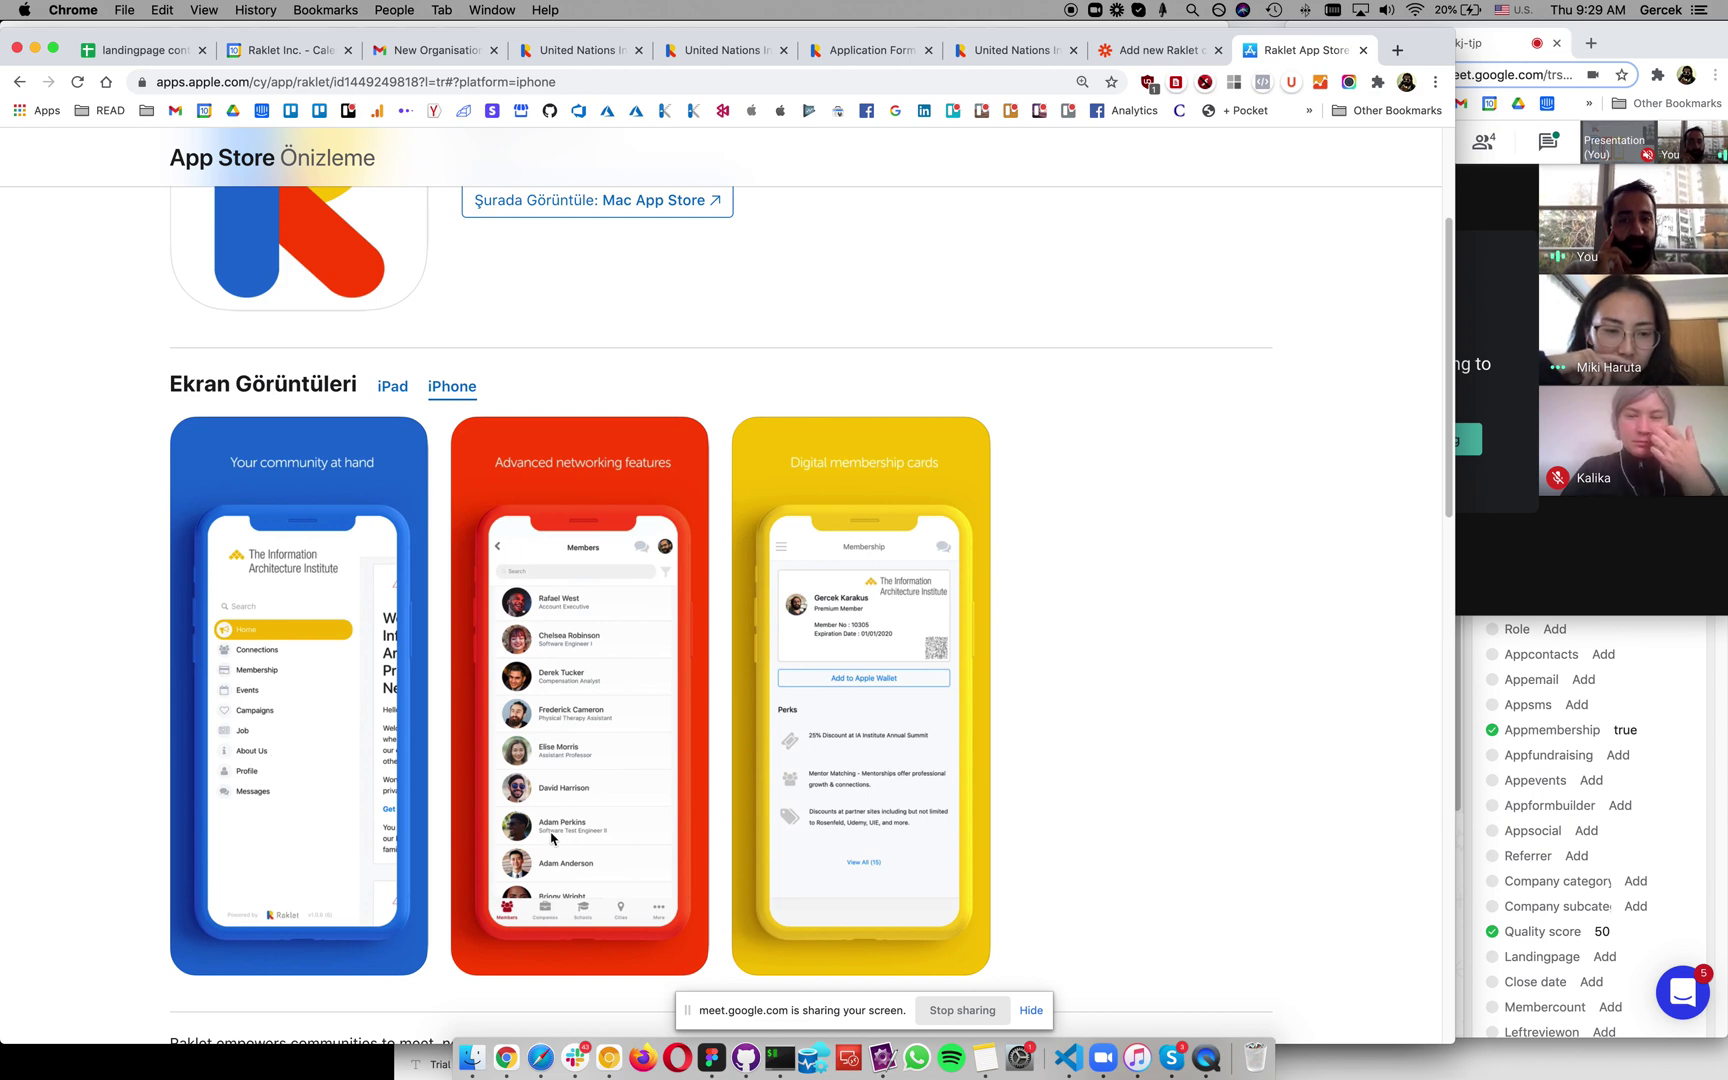
Step: Open Raklet Inc.'s list of published apps on the App Store and view the Craftwork Hospitality Co. app page
scroll(857, 820, "up", 5)
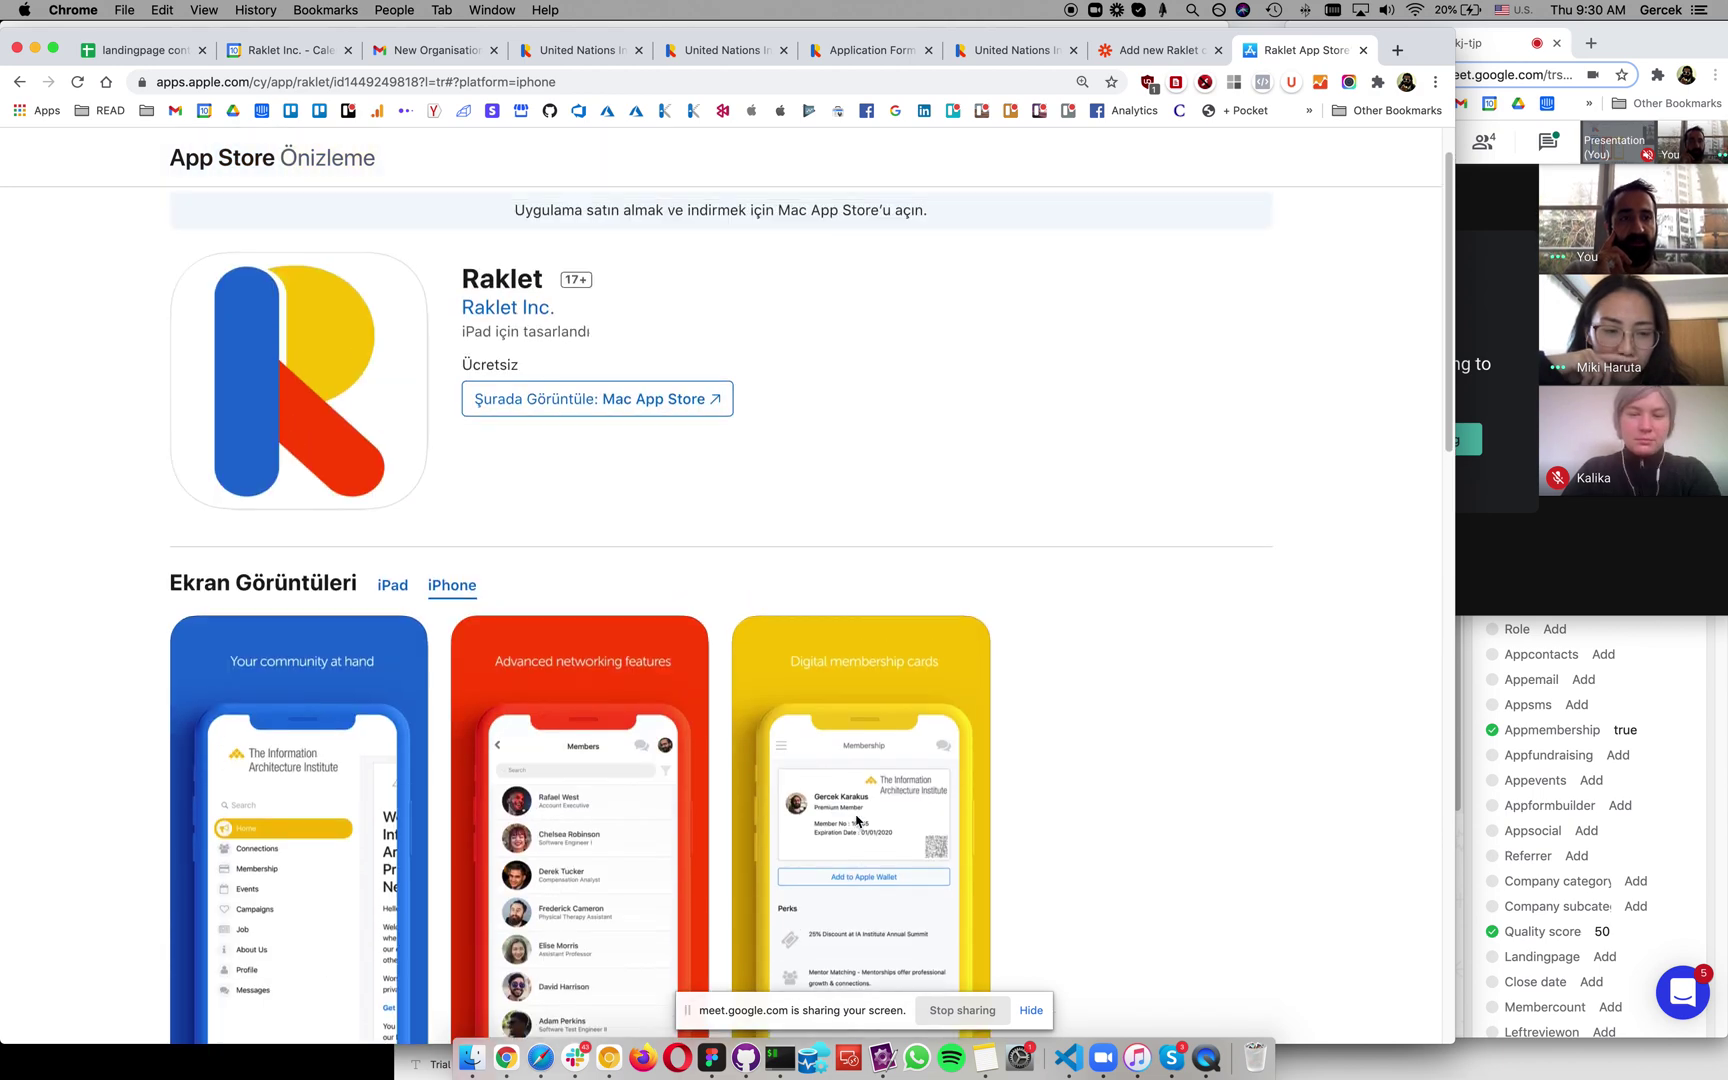
scroll(857, 820, "up", 2)
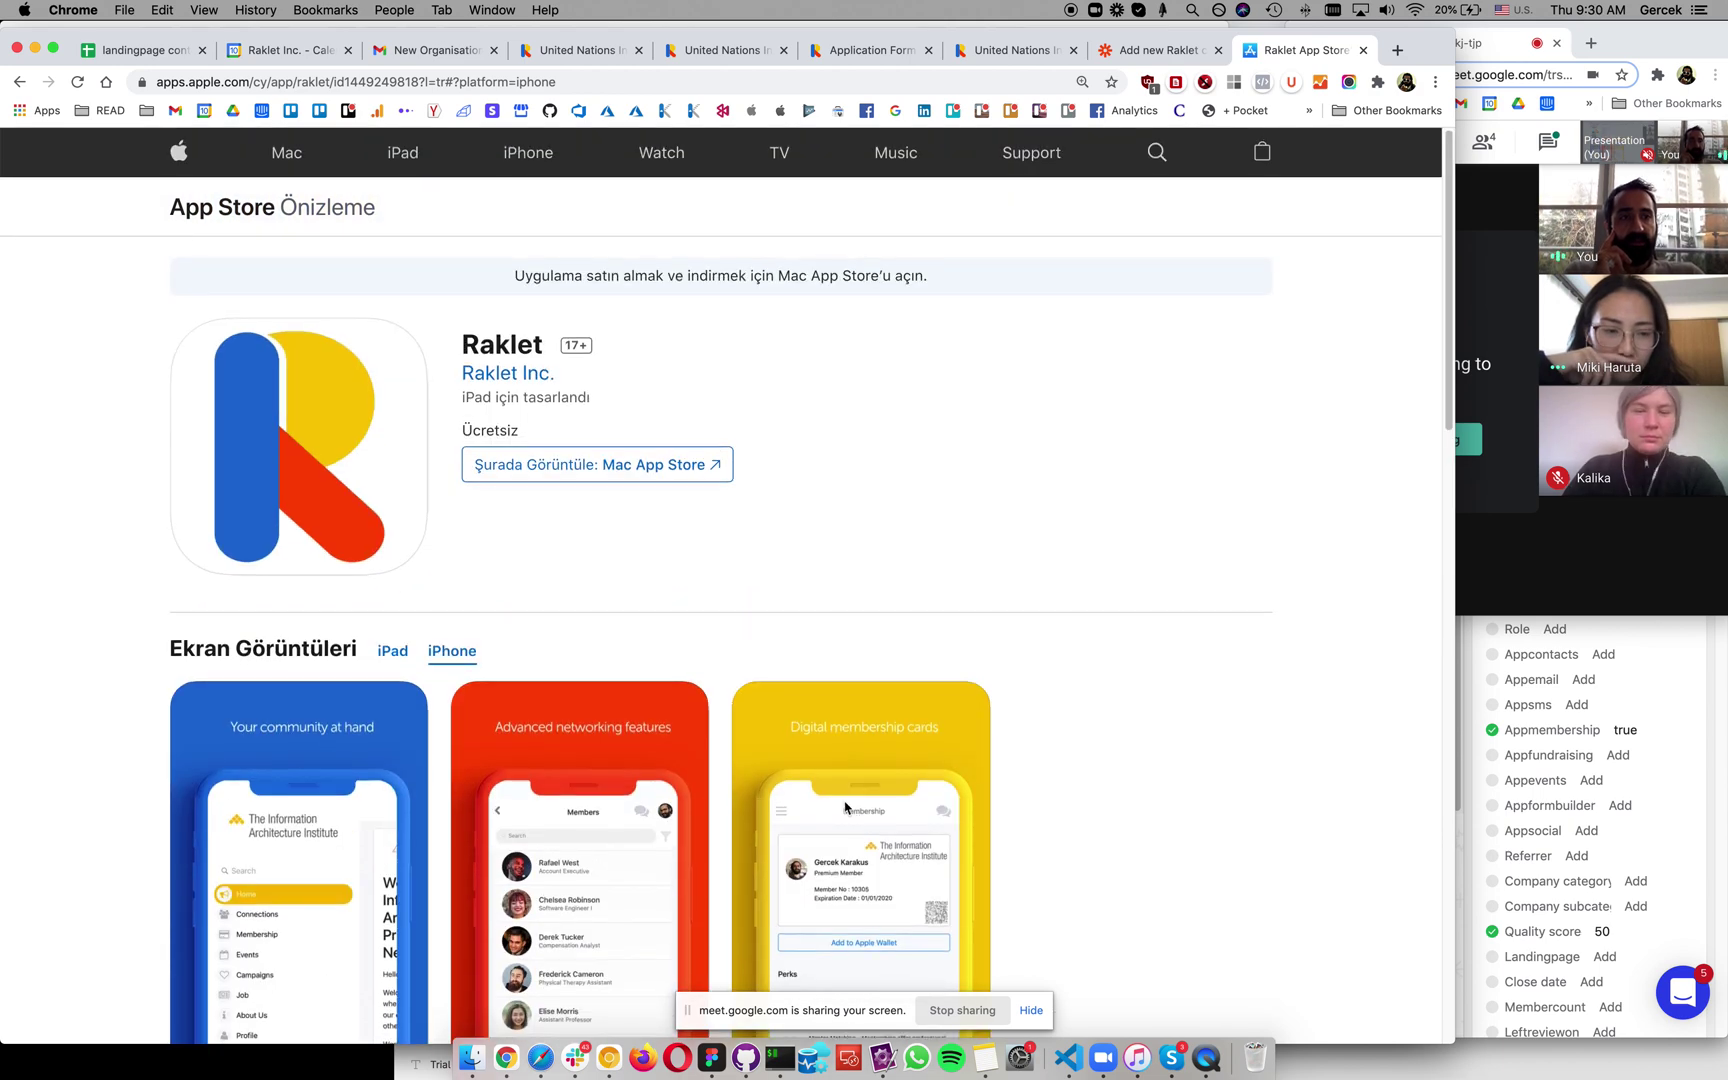
left_click(528, 376)
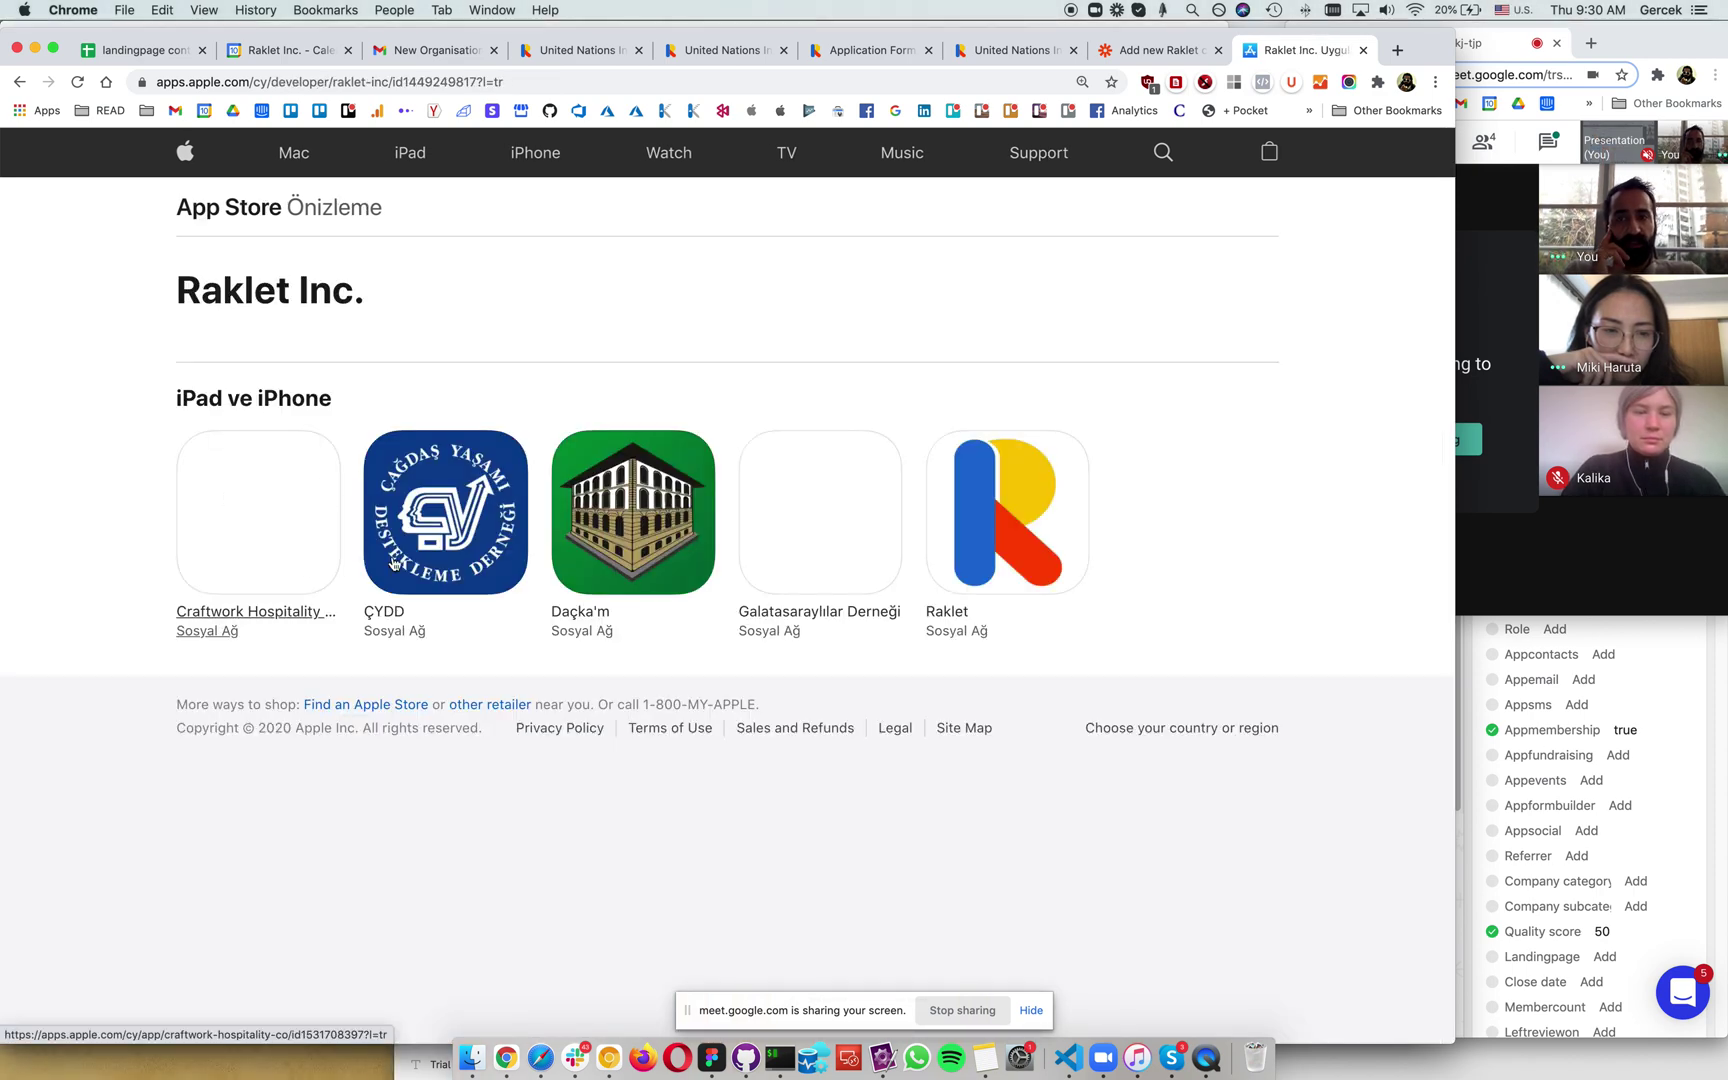
left_click(258, 553)
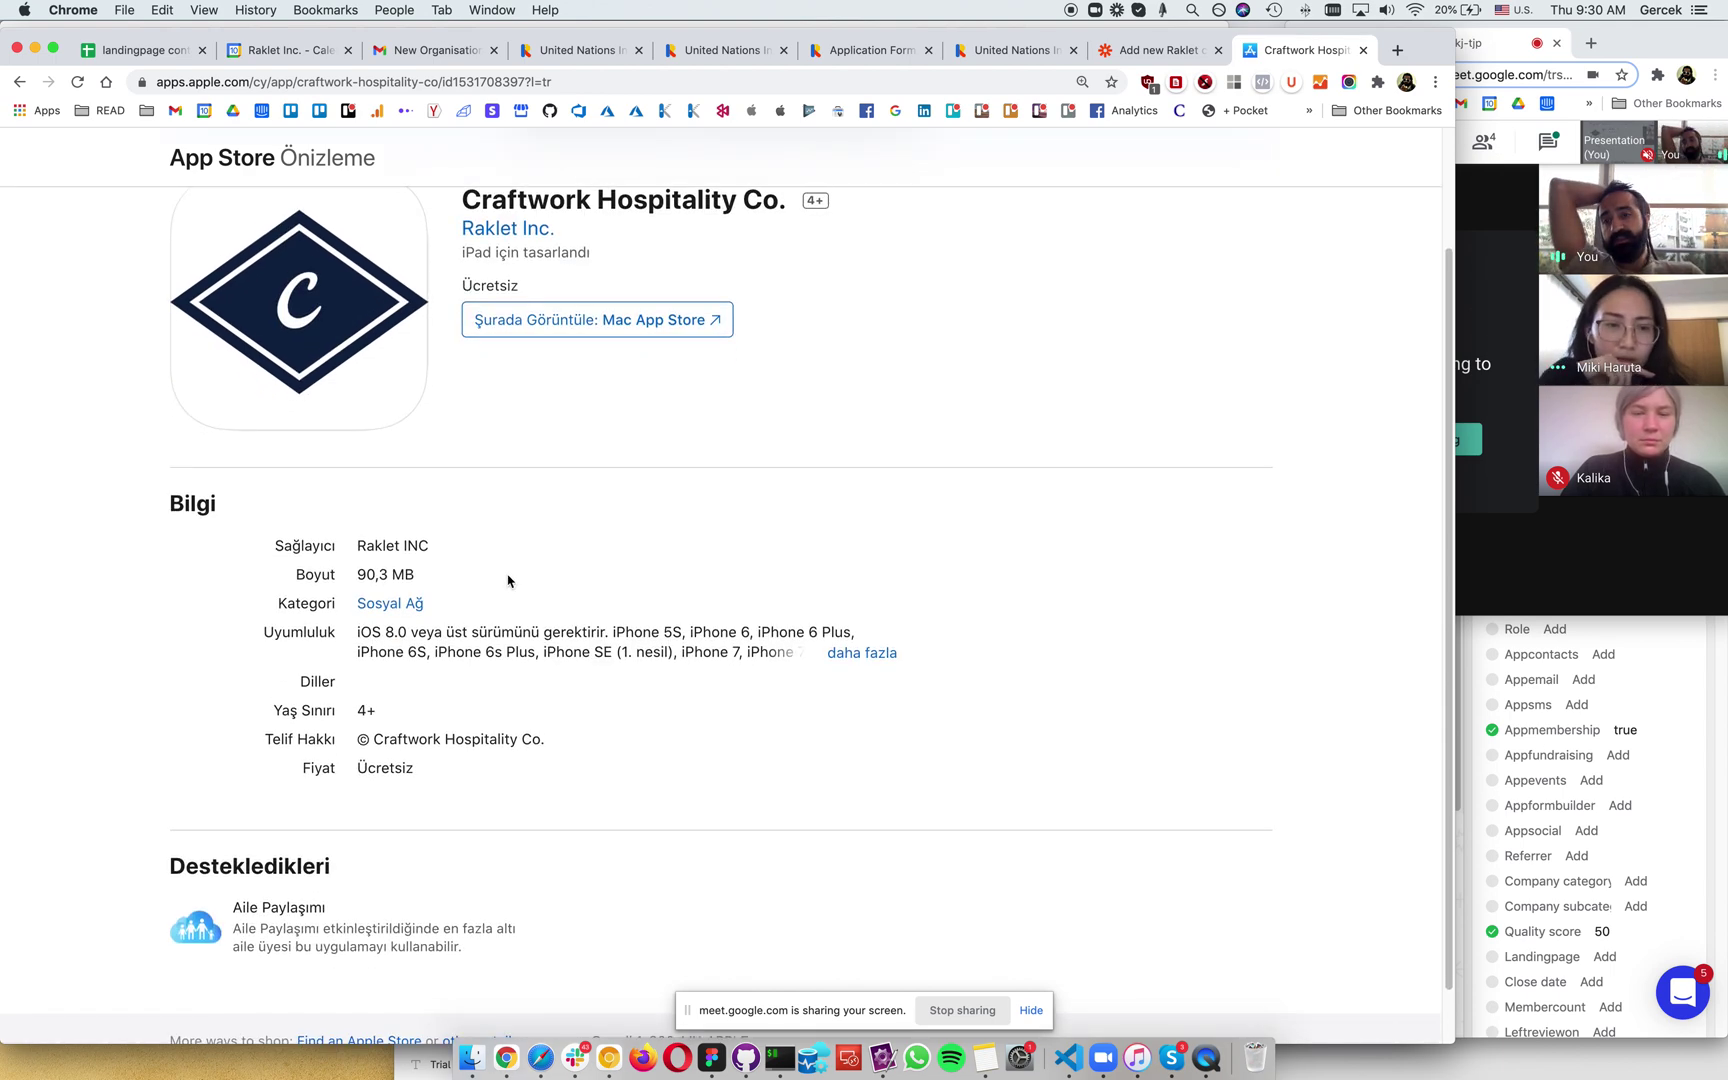
scroll(505, 580, "up", 3)
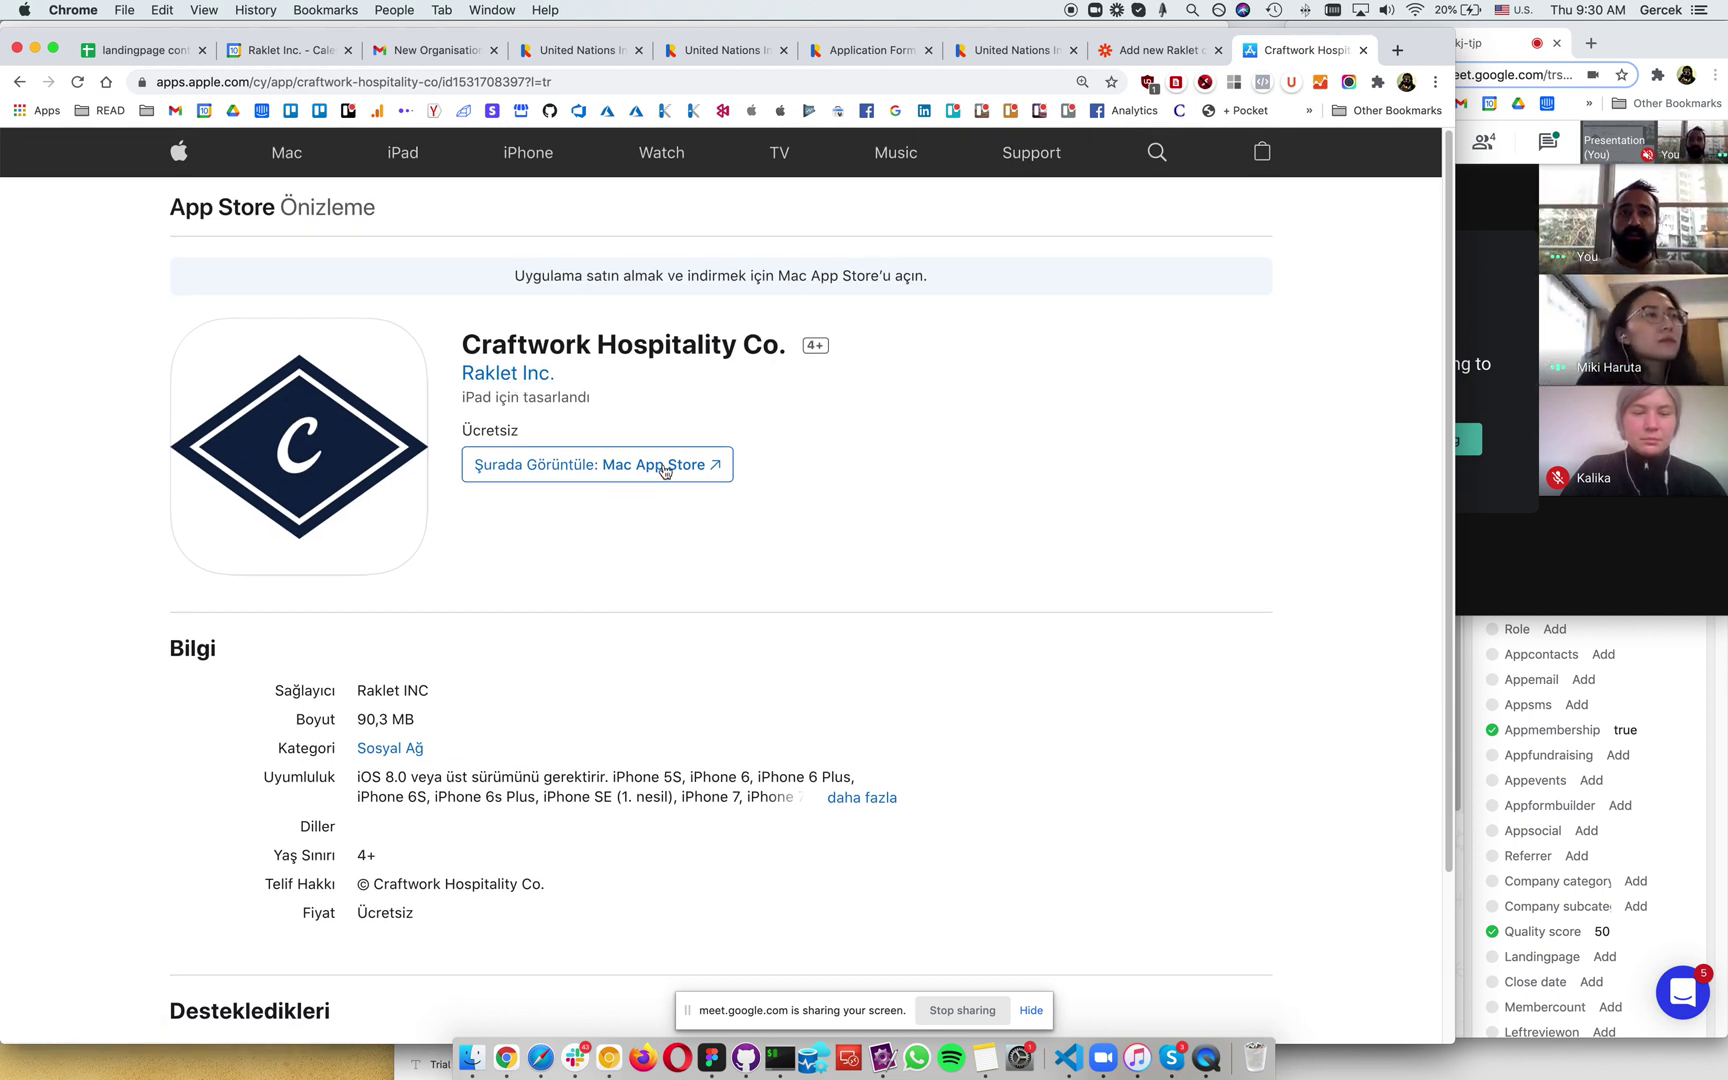
Step: Close the App Store and Zapier pages, and expand the navigation labels in the Raklet admin dashboard
key("super+w")
key("super+w")
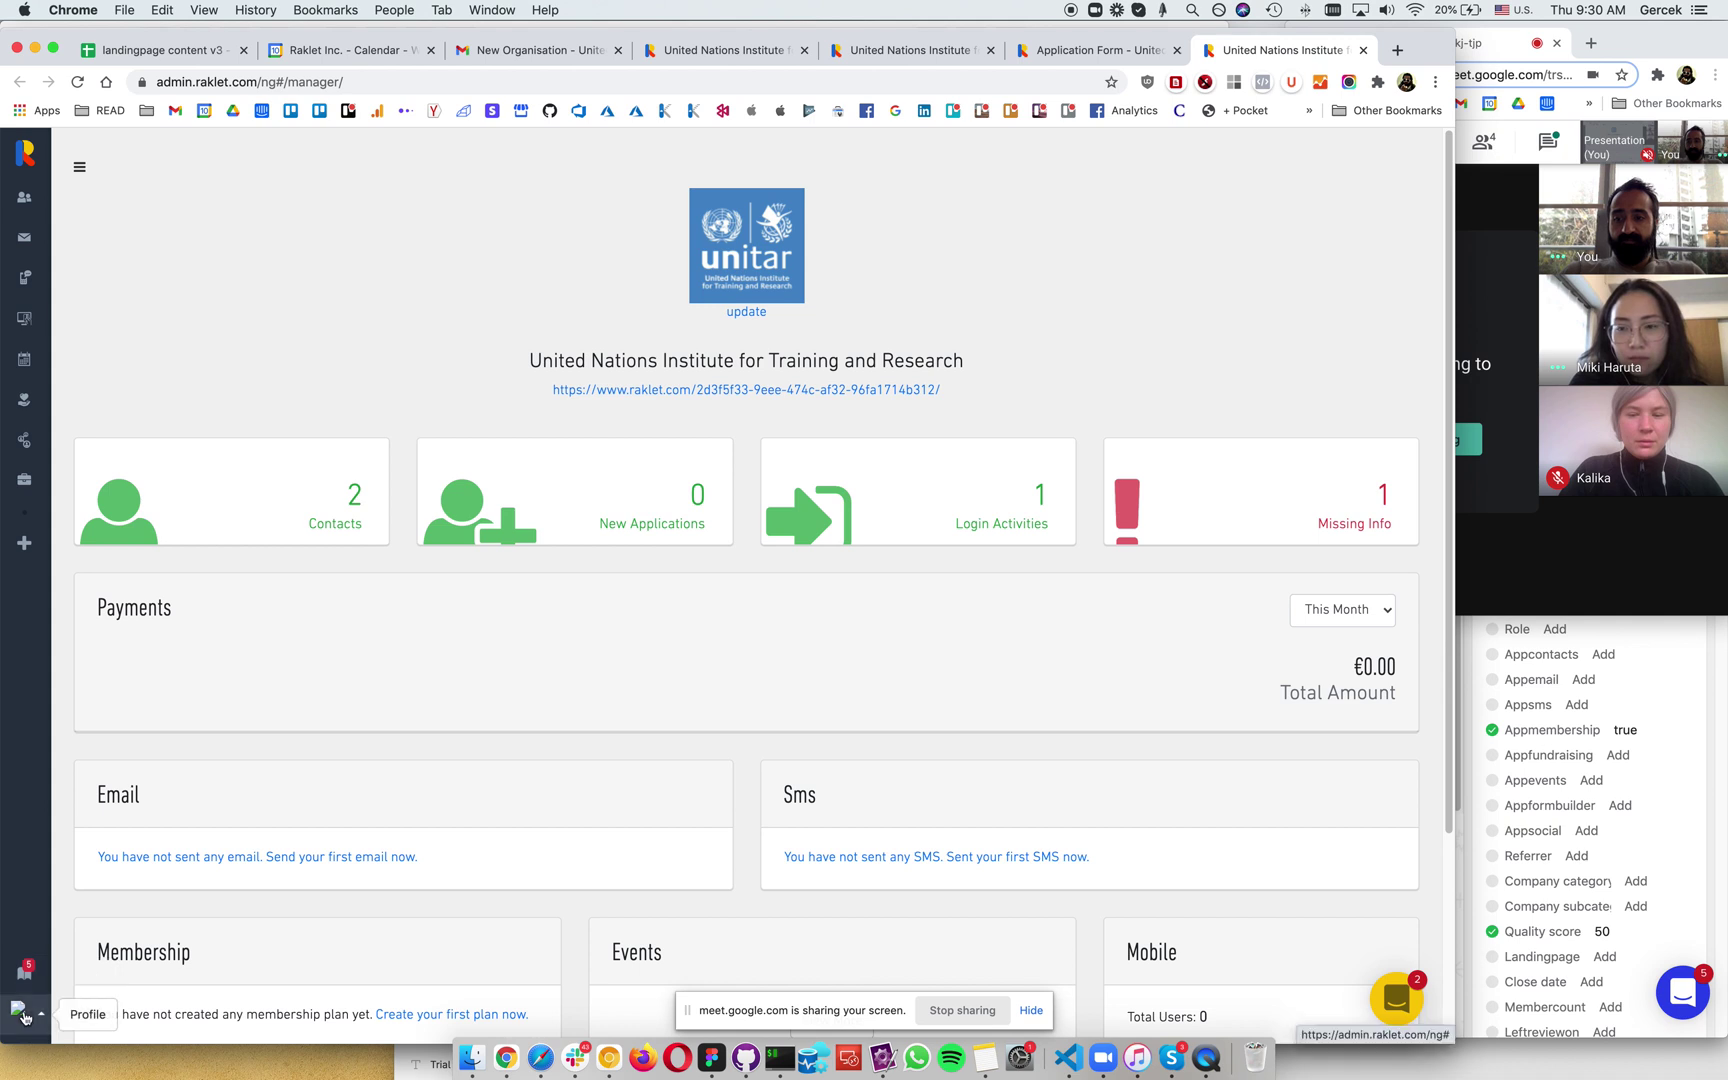
left_click(79, 168)
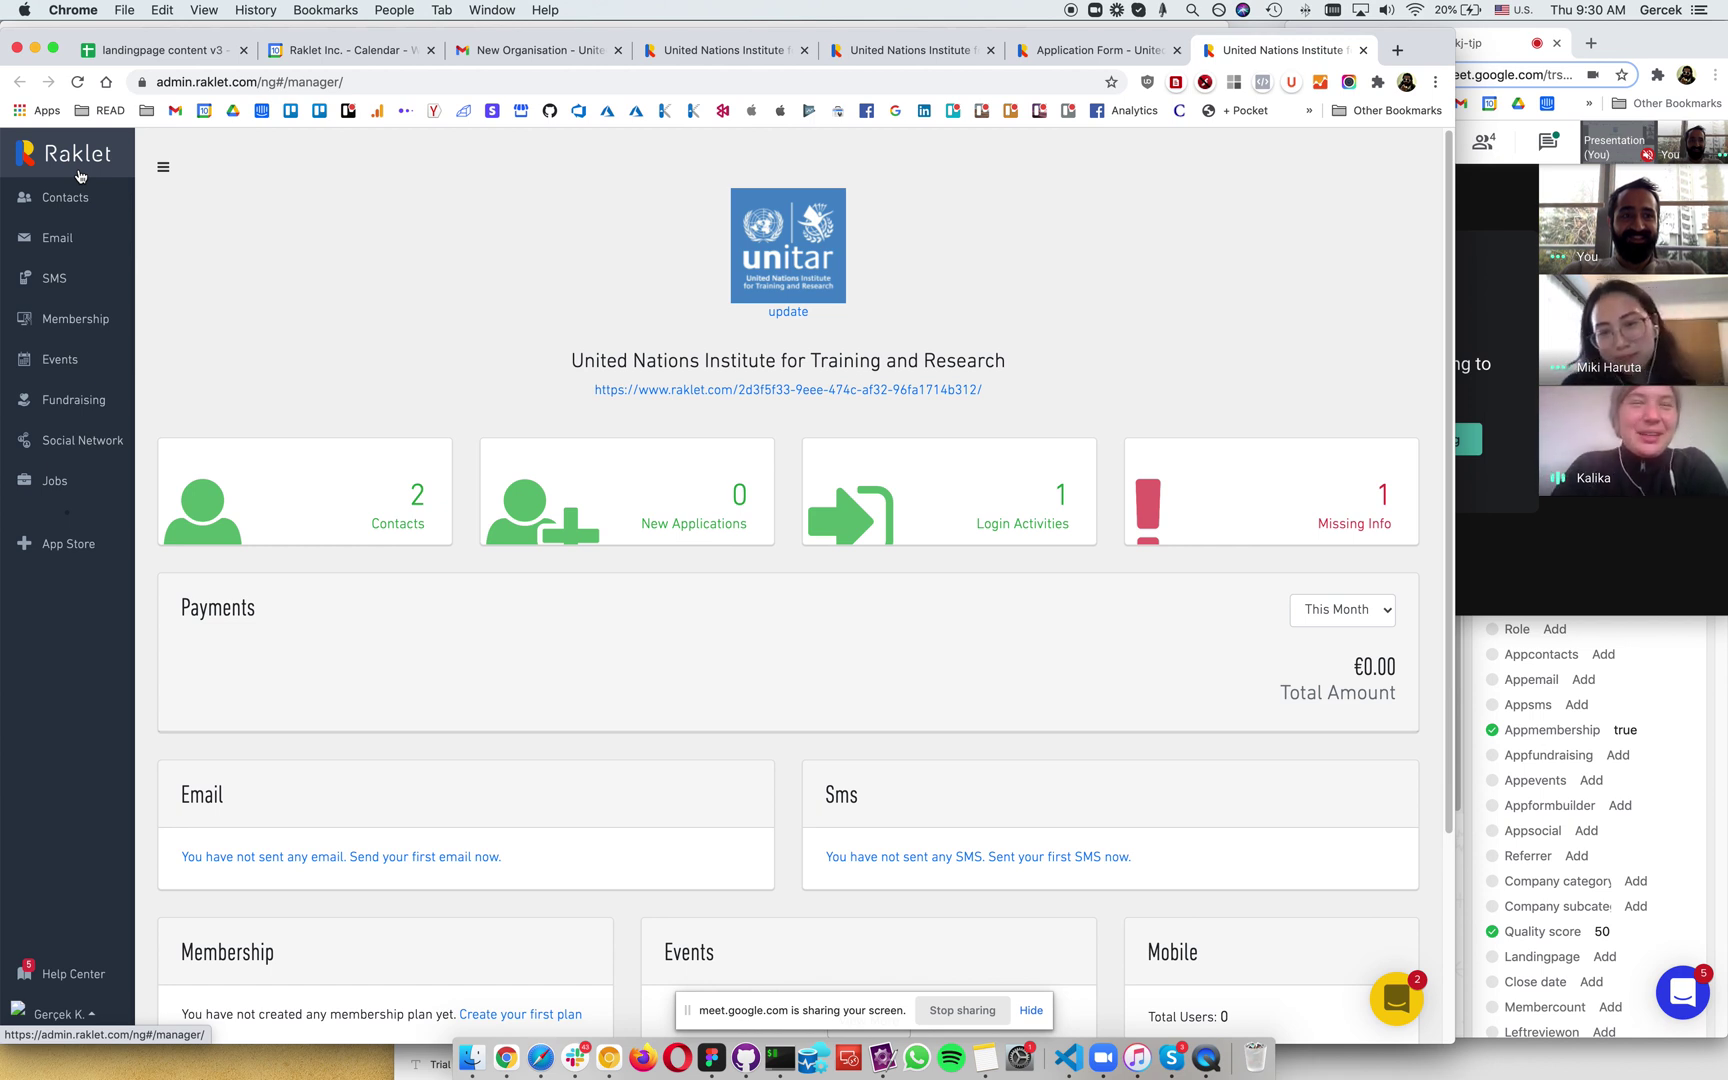
Step: Stop presenting the screen in the Google Meet call
key("F1")
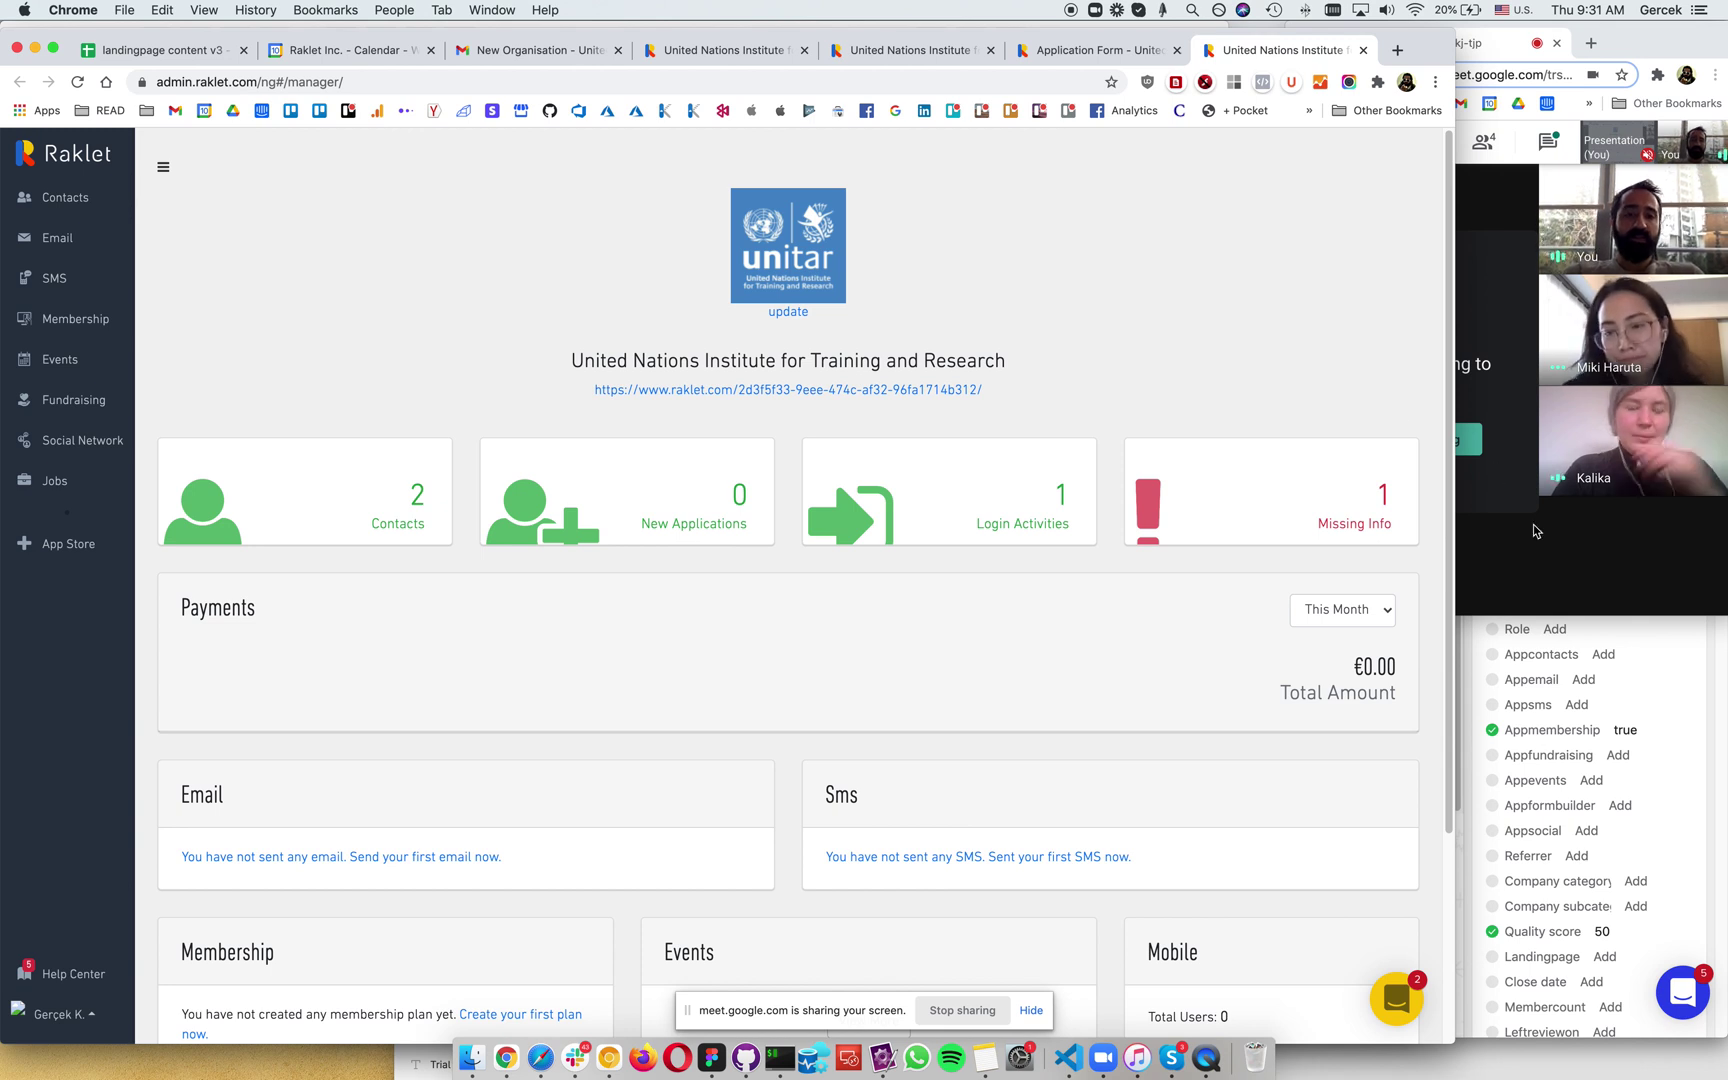
left_click(1460, 448)
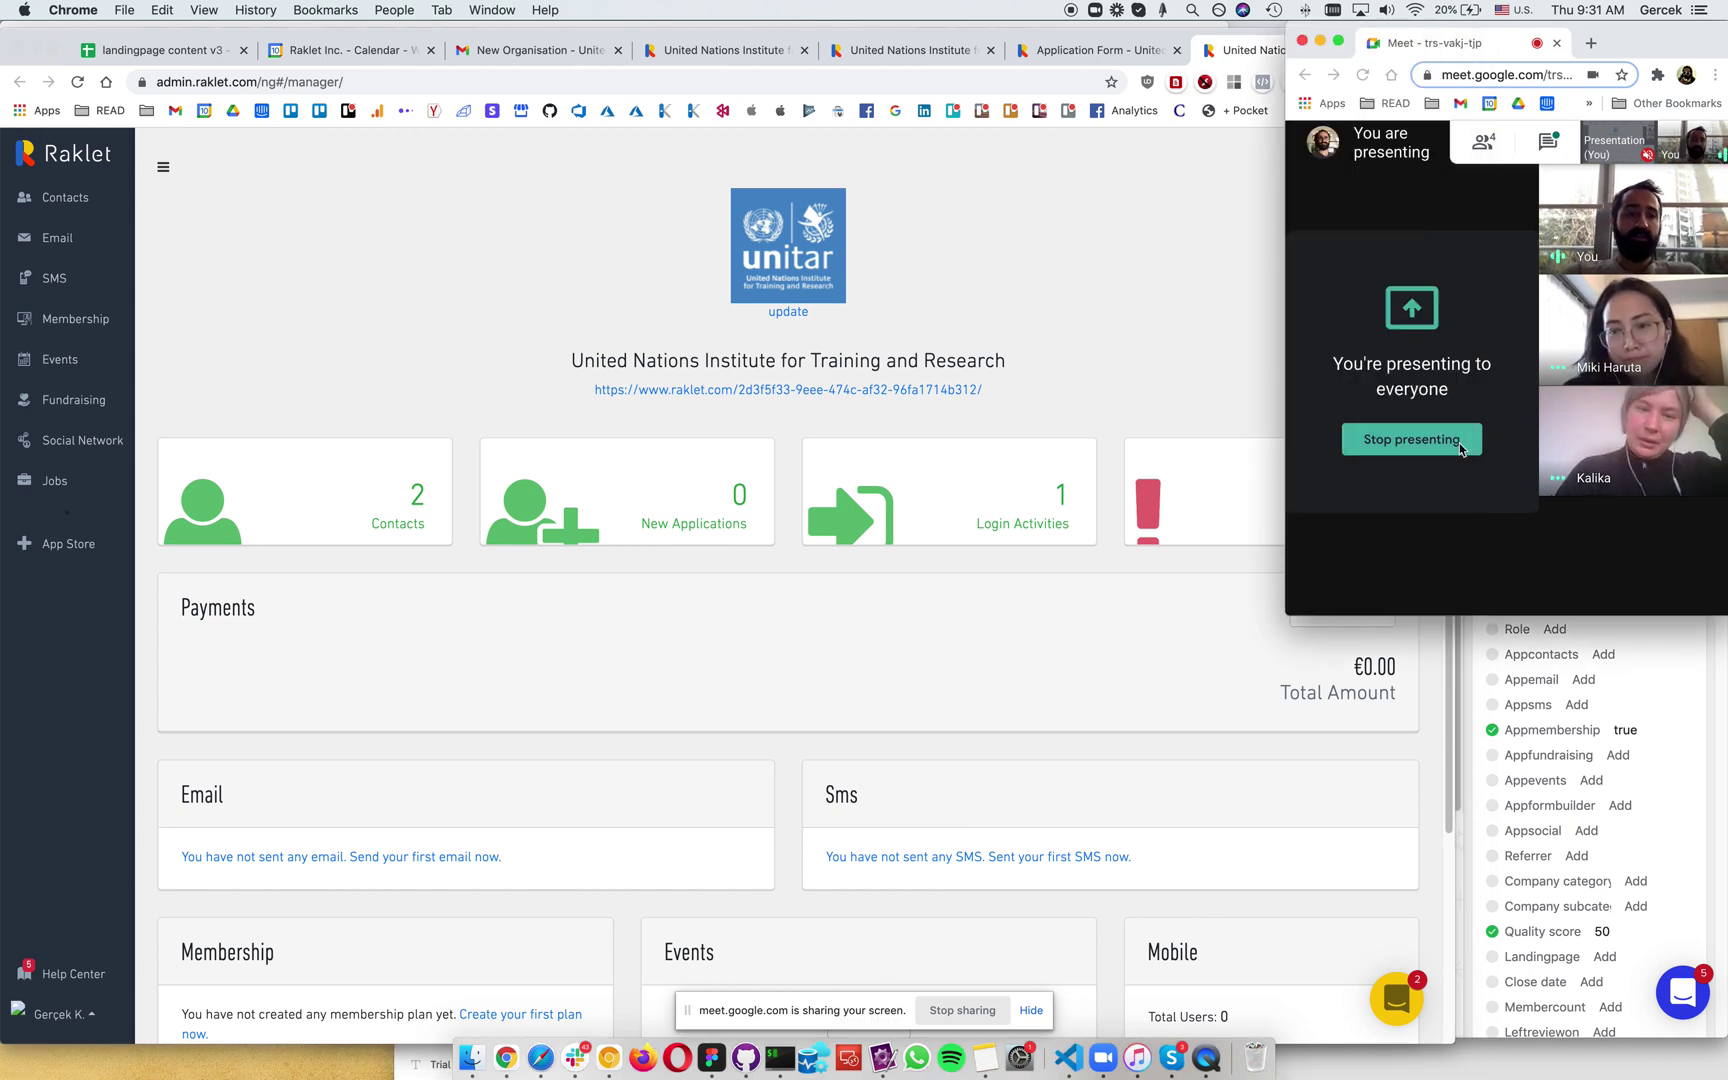
left_click(1390, 441)
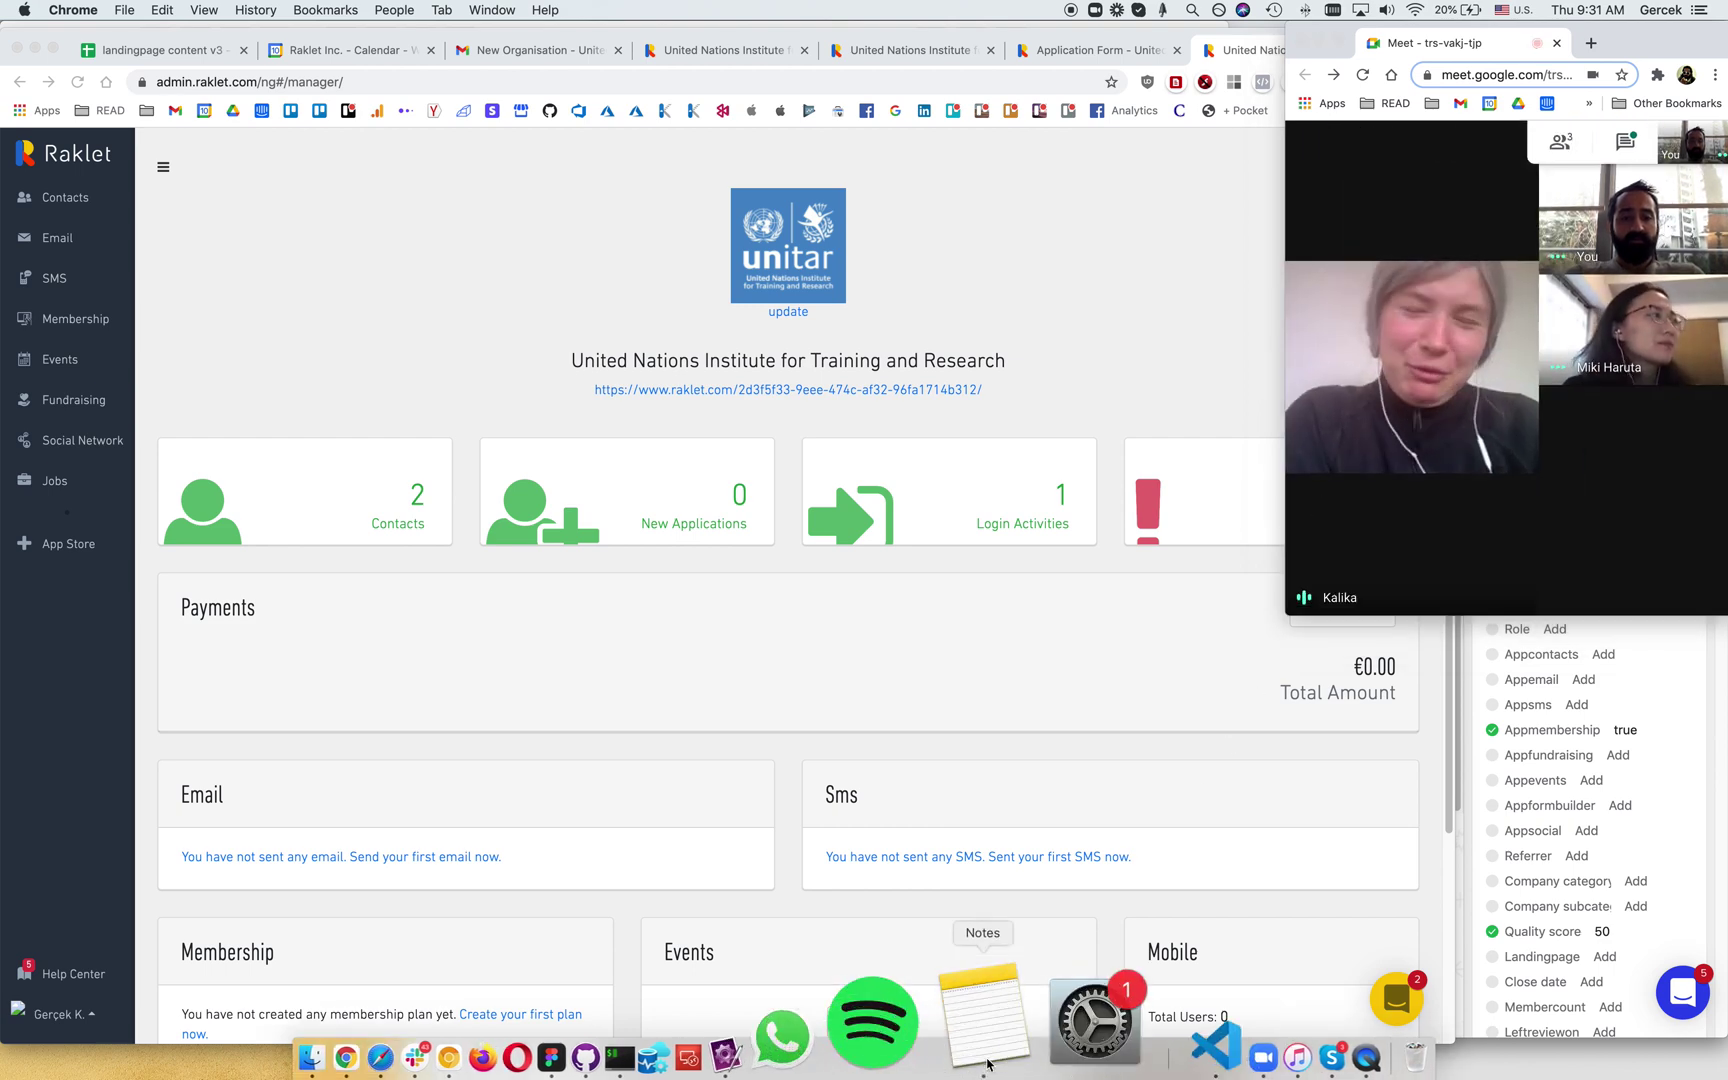
Step: Switch to Notes and add "8 platform", "graduway" and "hivebrite" on separate lines below the "3 points needed" list
left_click(1004, 1018)
left_click(686, 783)
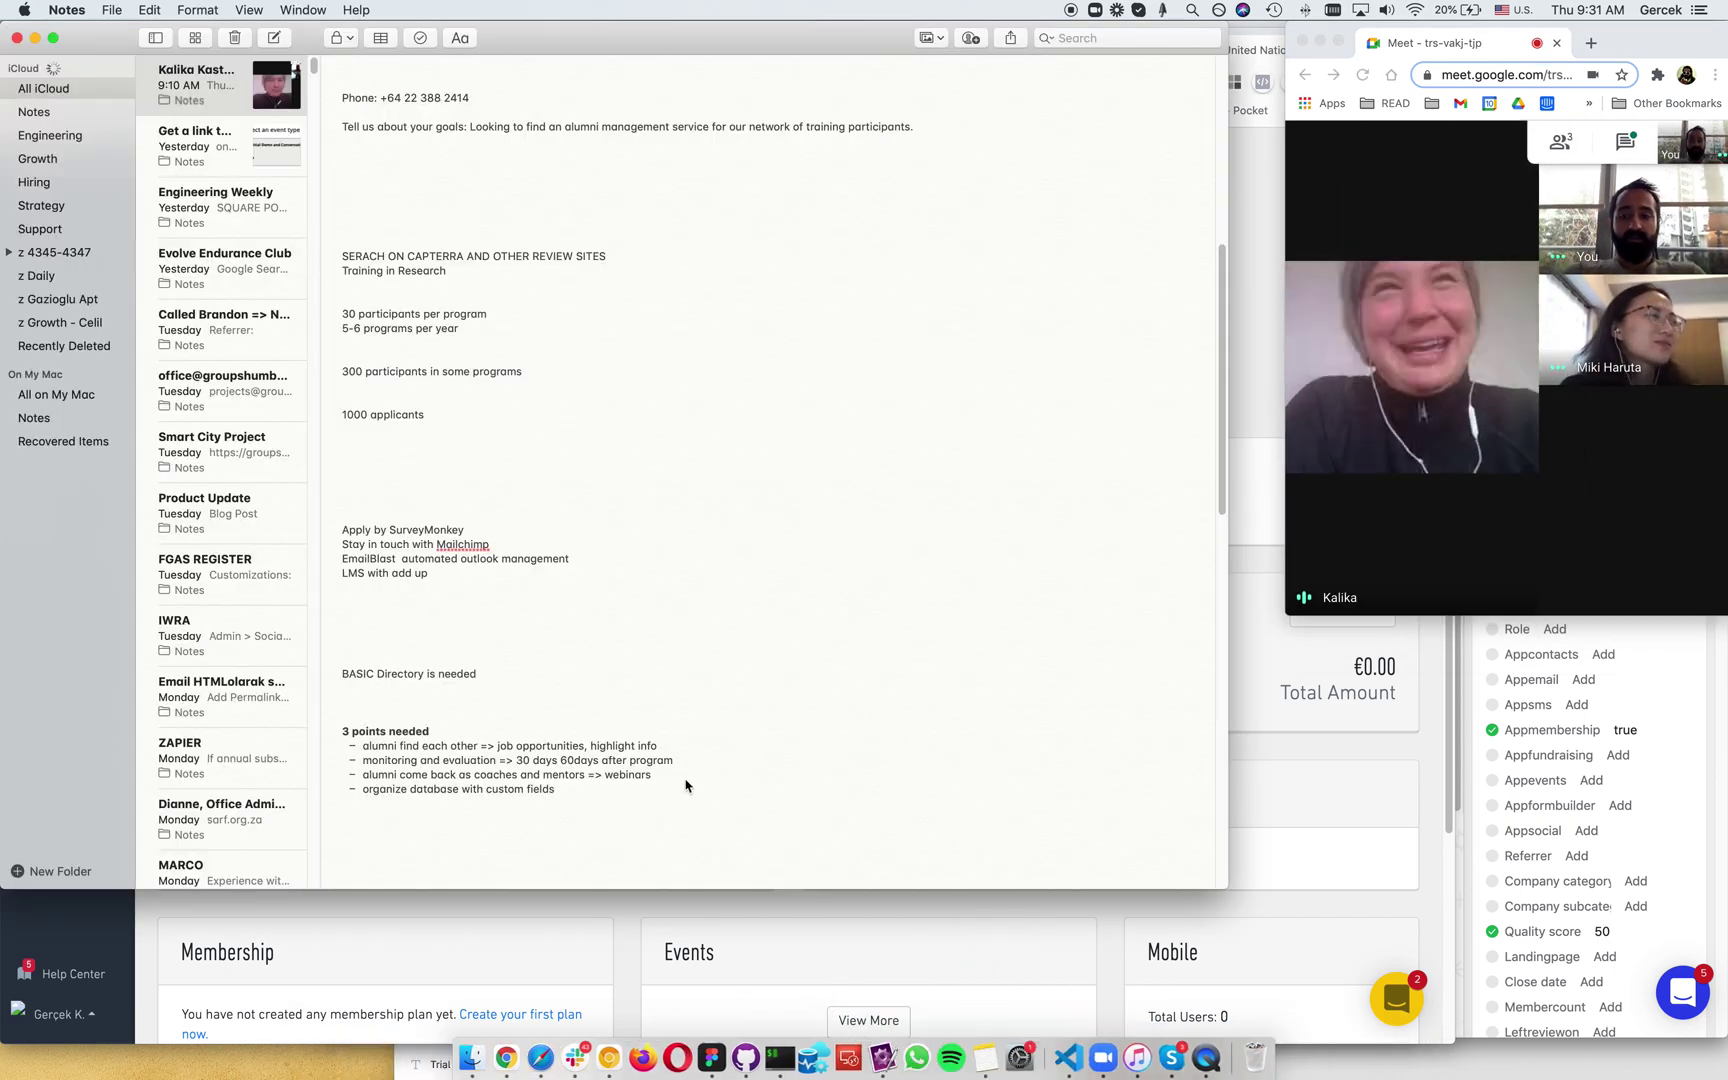
type("8 platform")
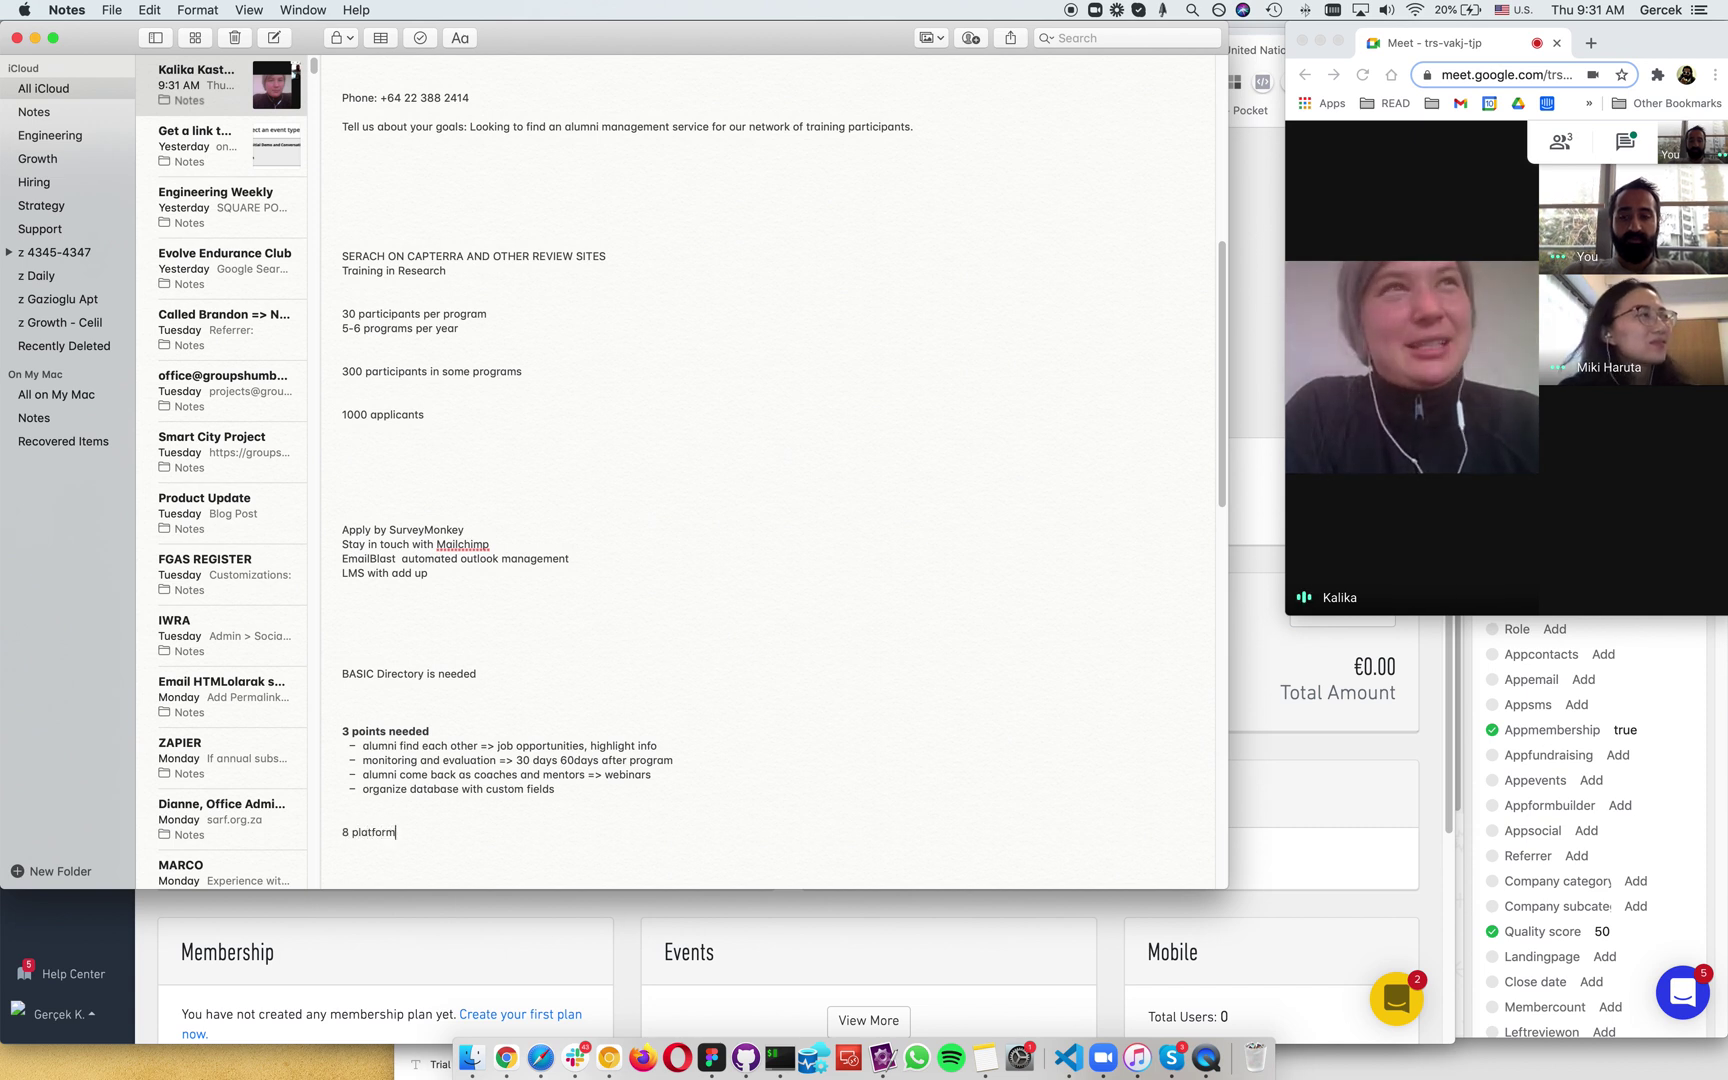
key("Return")
type("graduway")
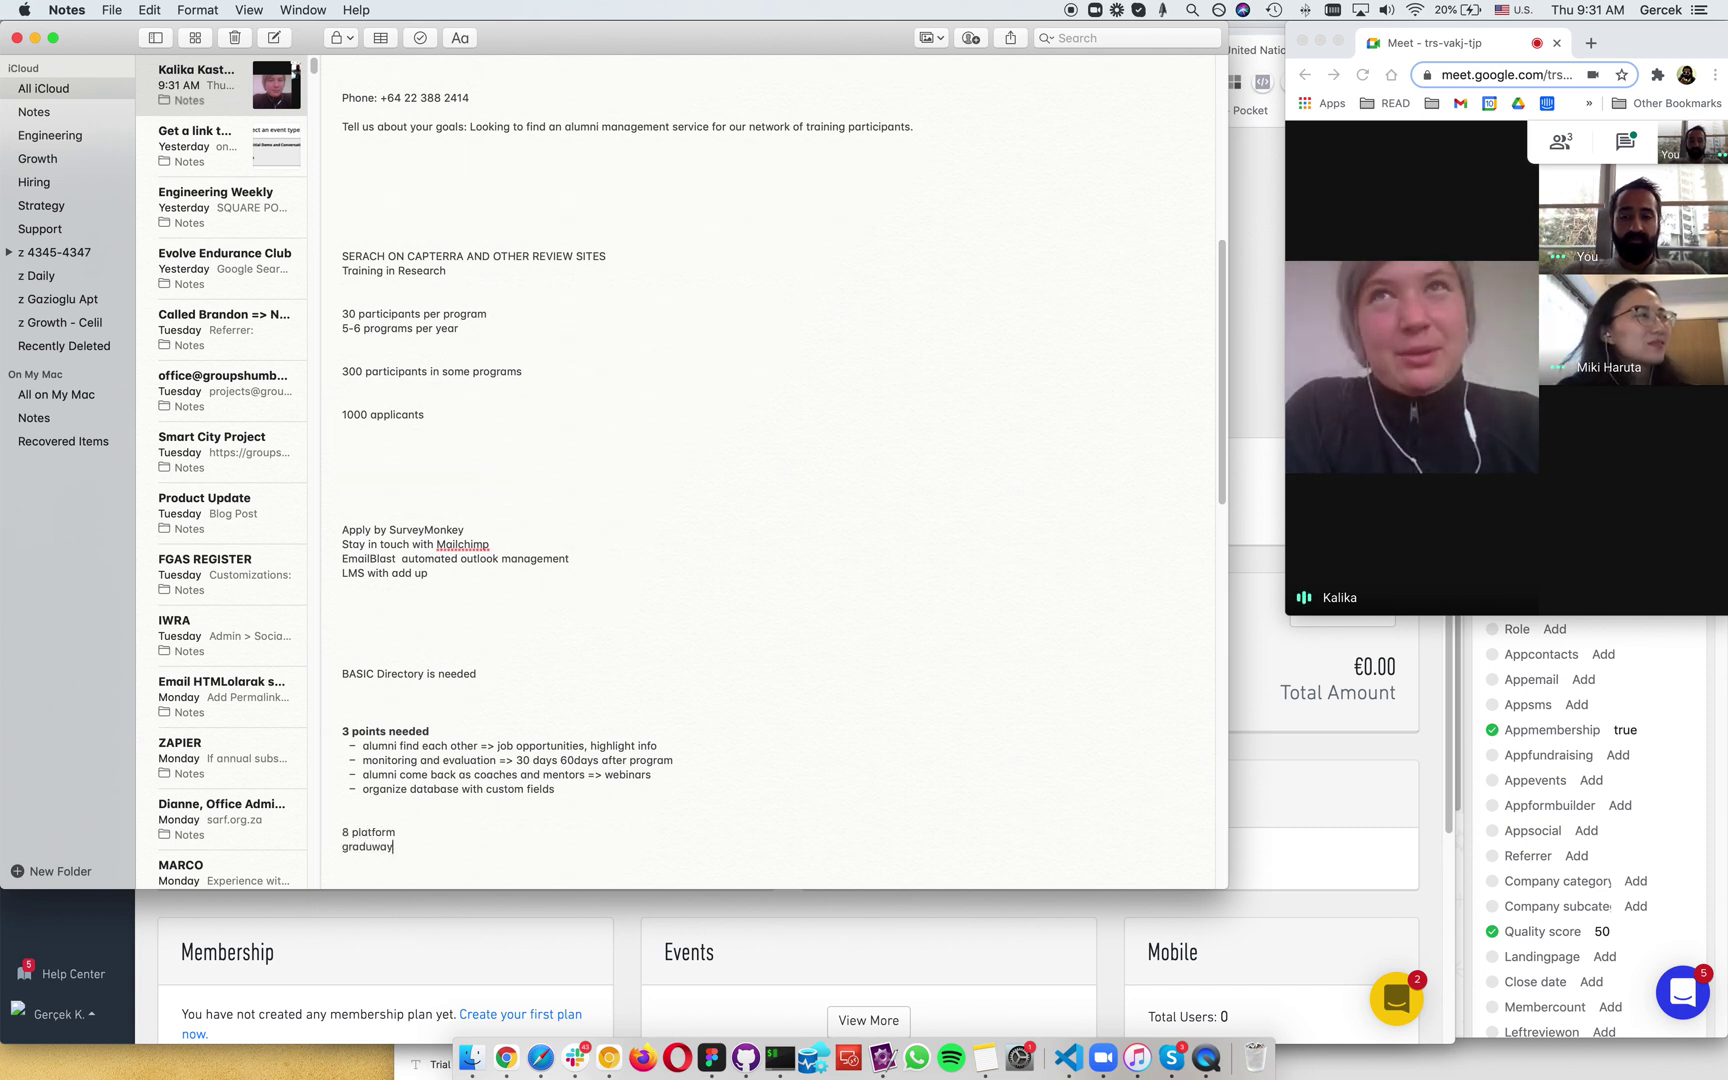
key("Return")
type("hivebrite")
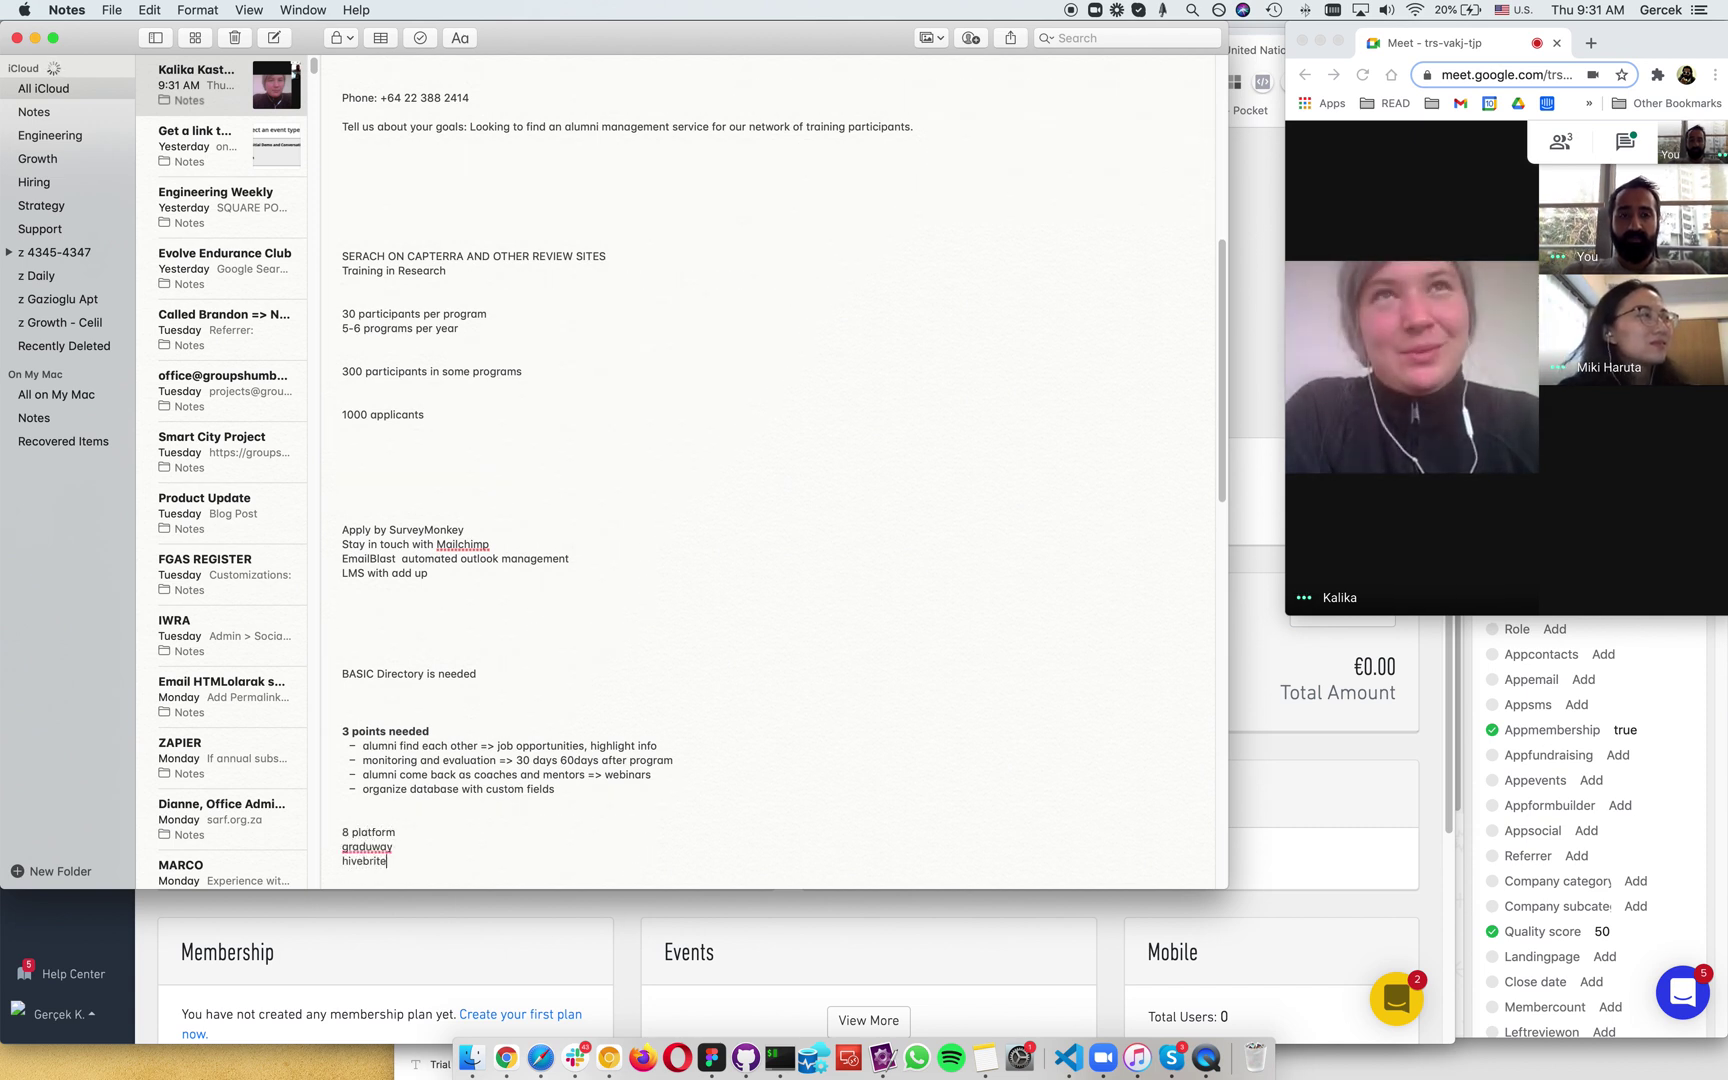
Step: Add "decibel" and "toucan" as two more lines under the platform names in the note
key("Return")
type("decibo")
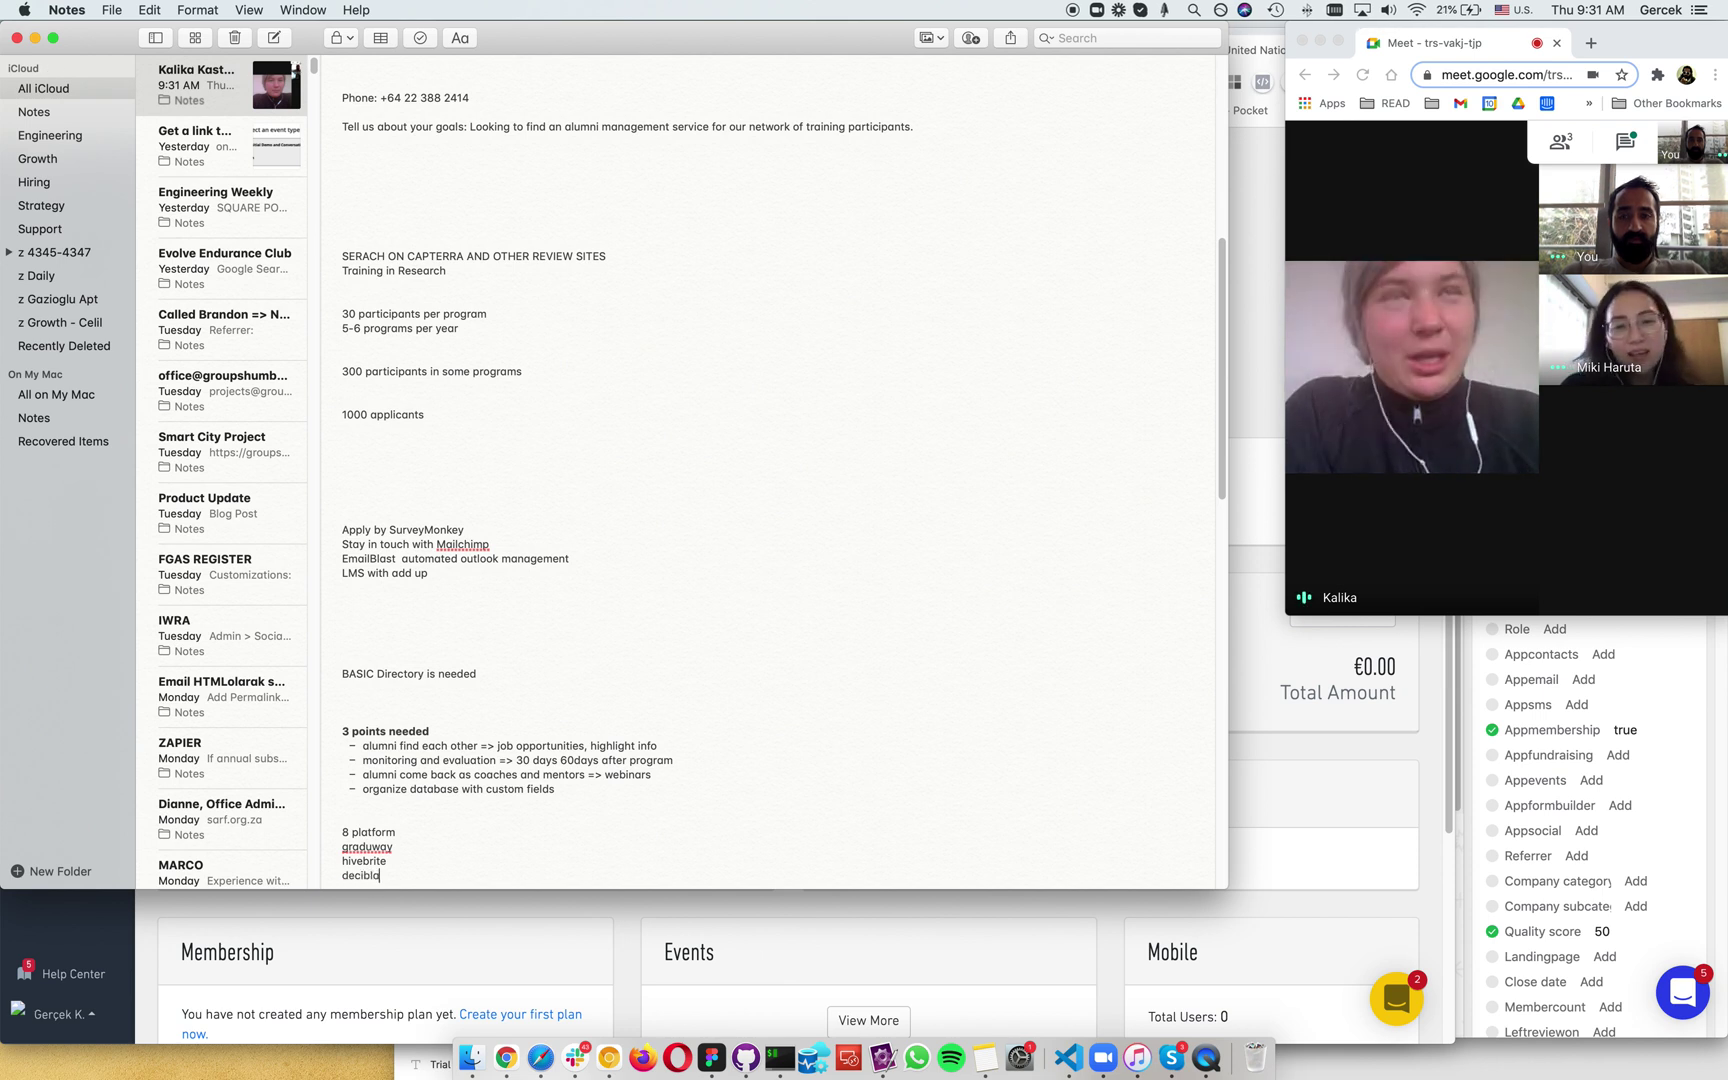
key("BackSpace")
type("el")
key("Return")
scroll(770, 470, "down", 5)
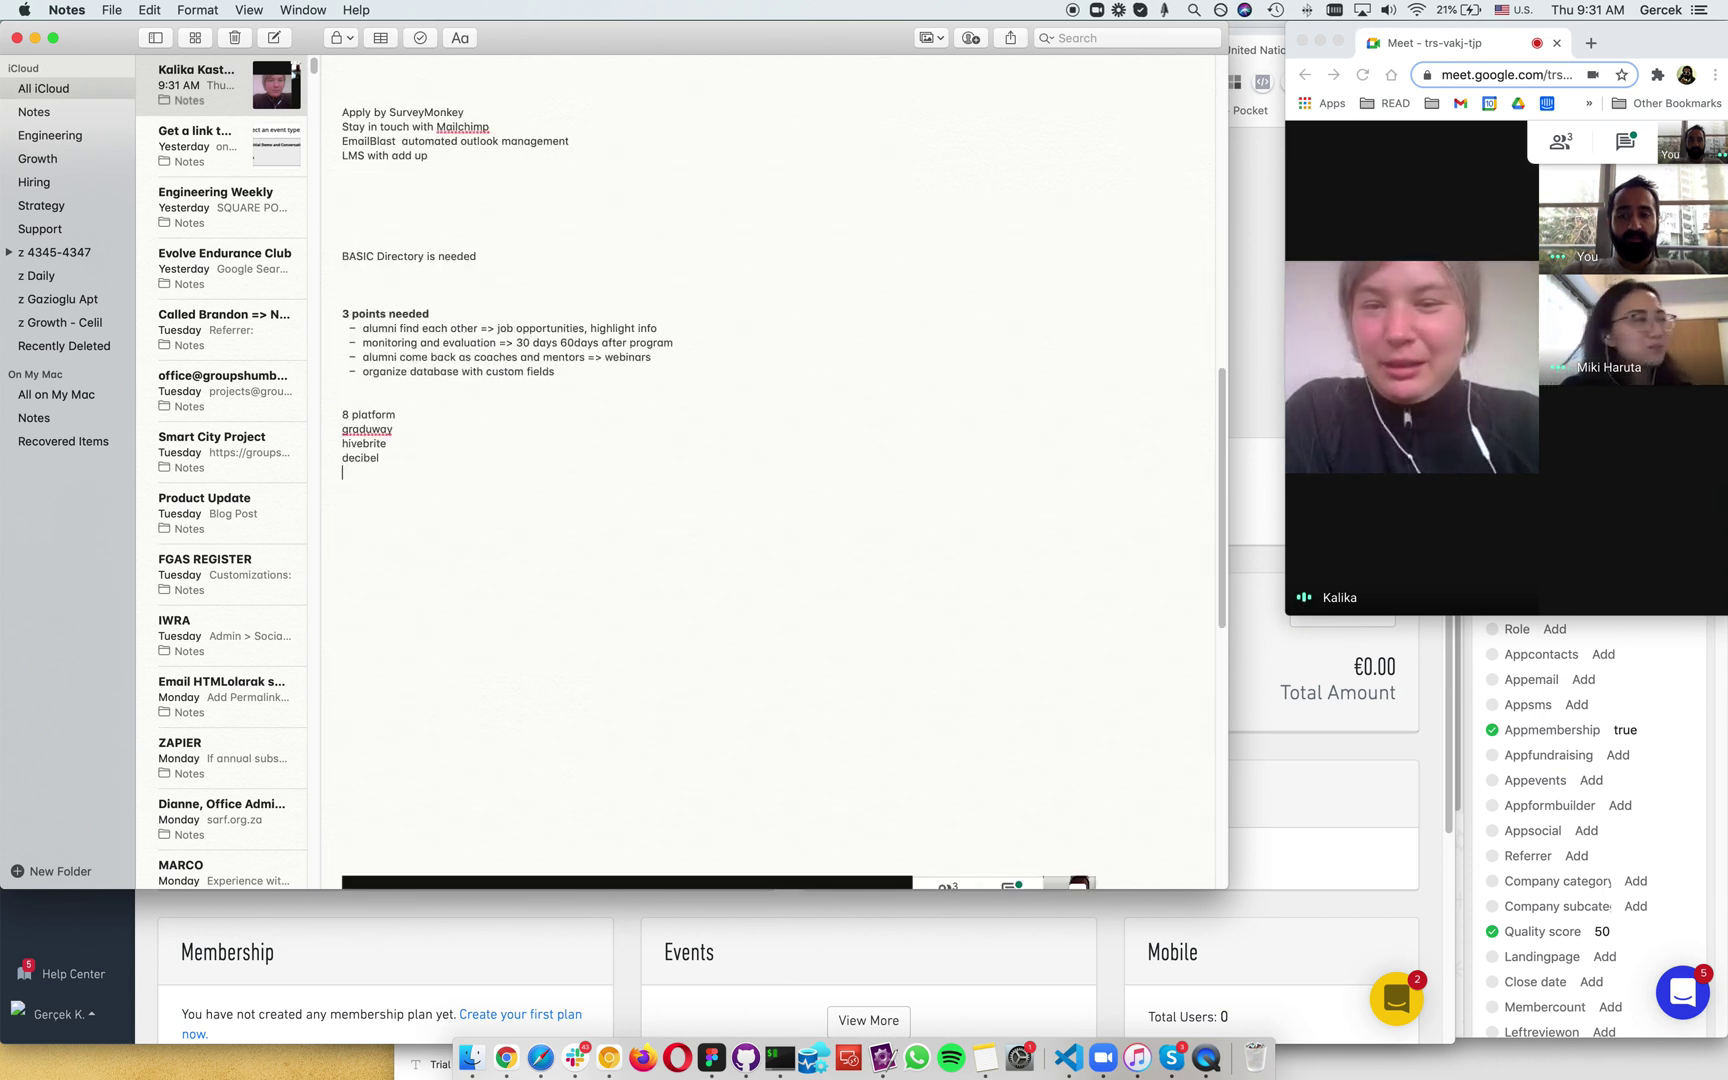
type("tucan")
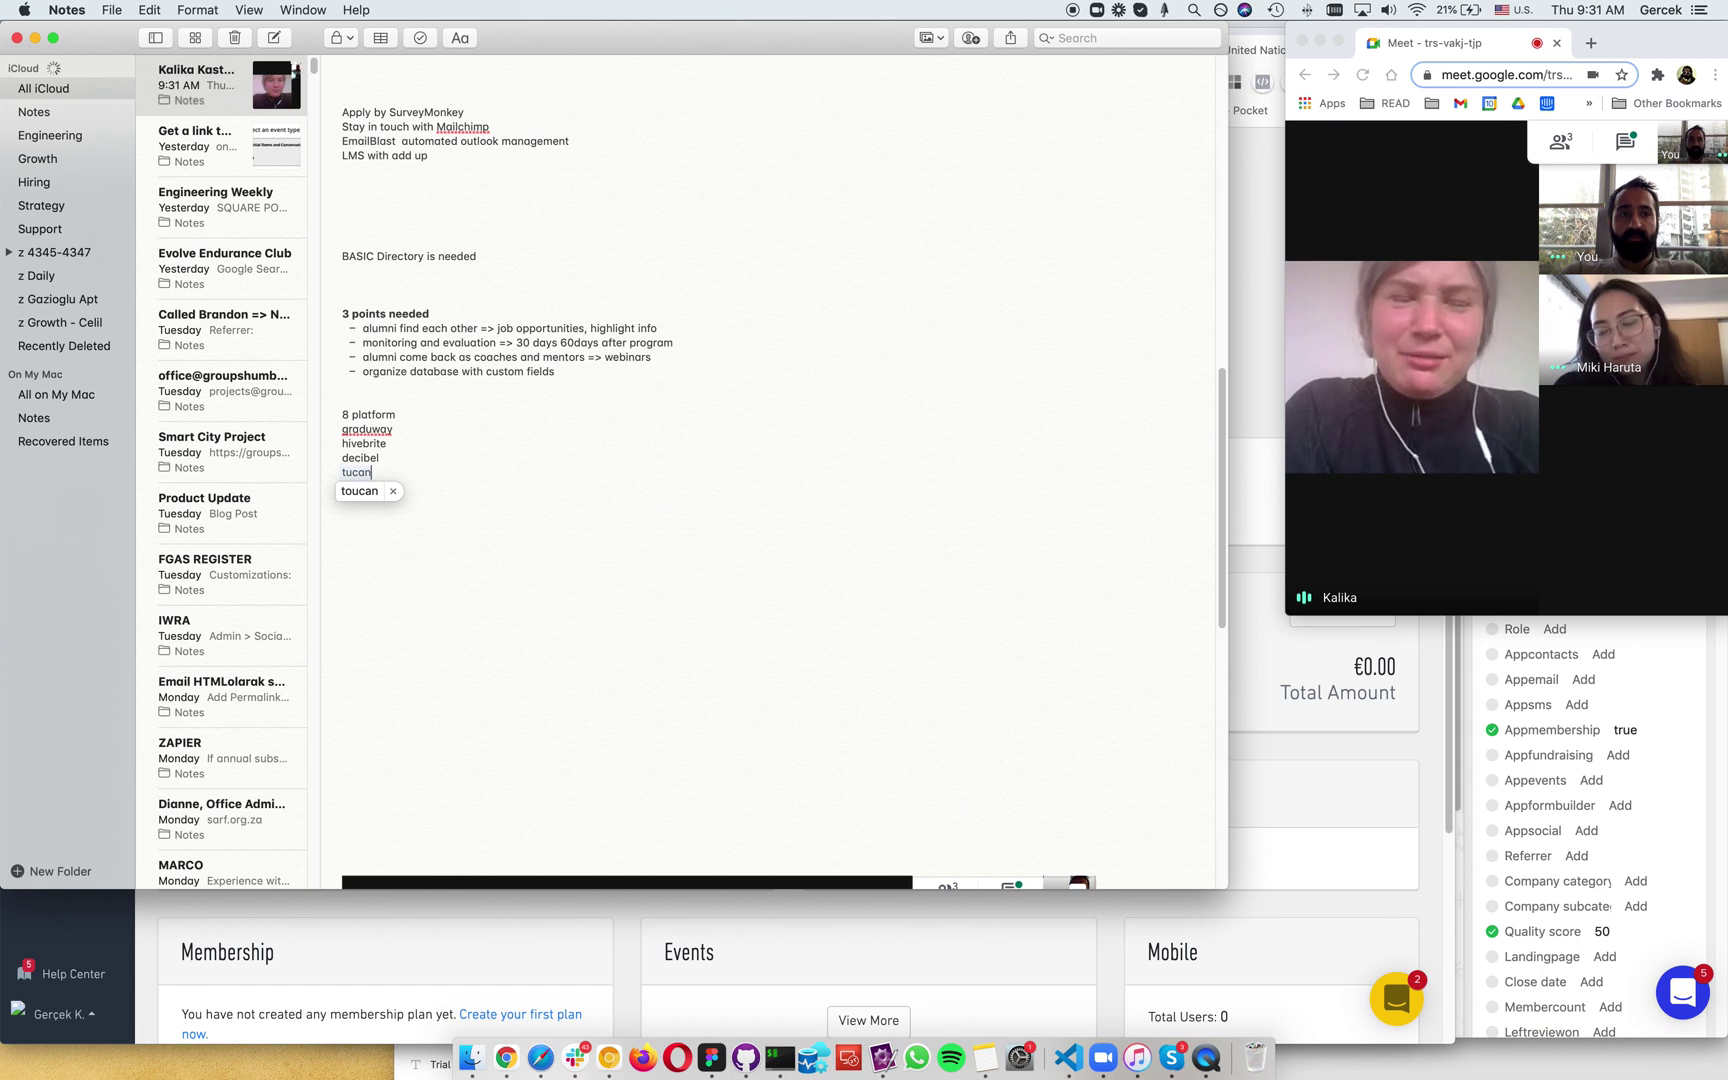
key("Return")
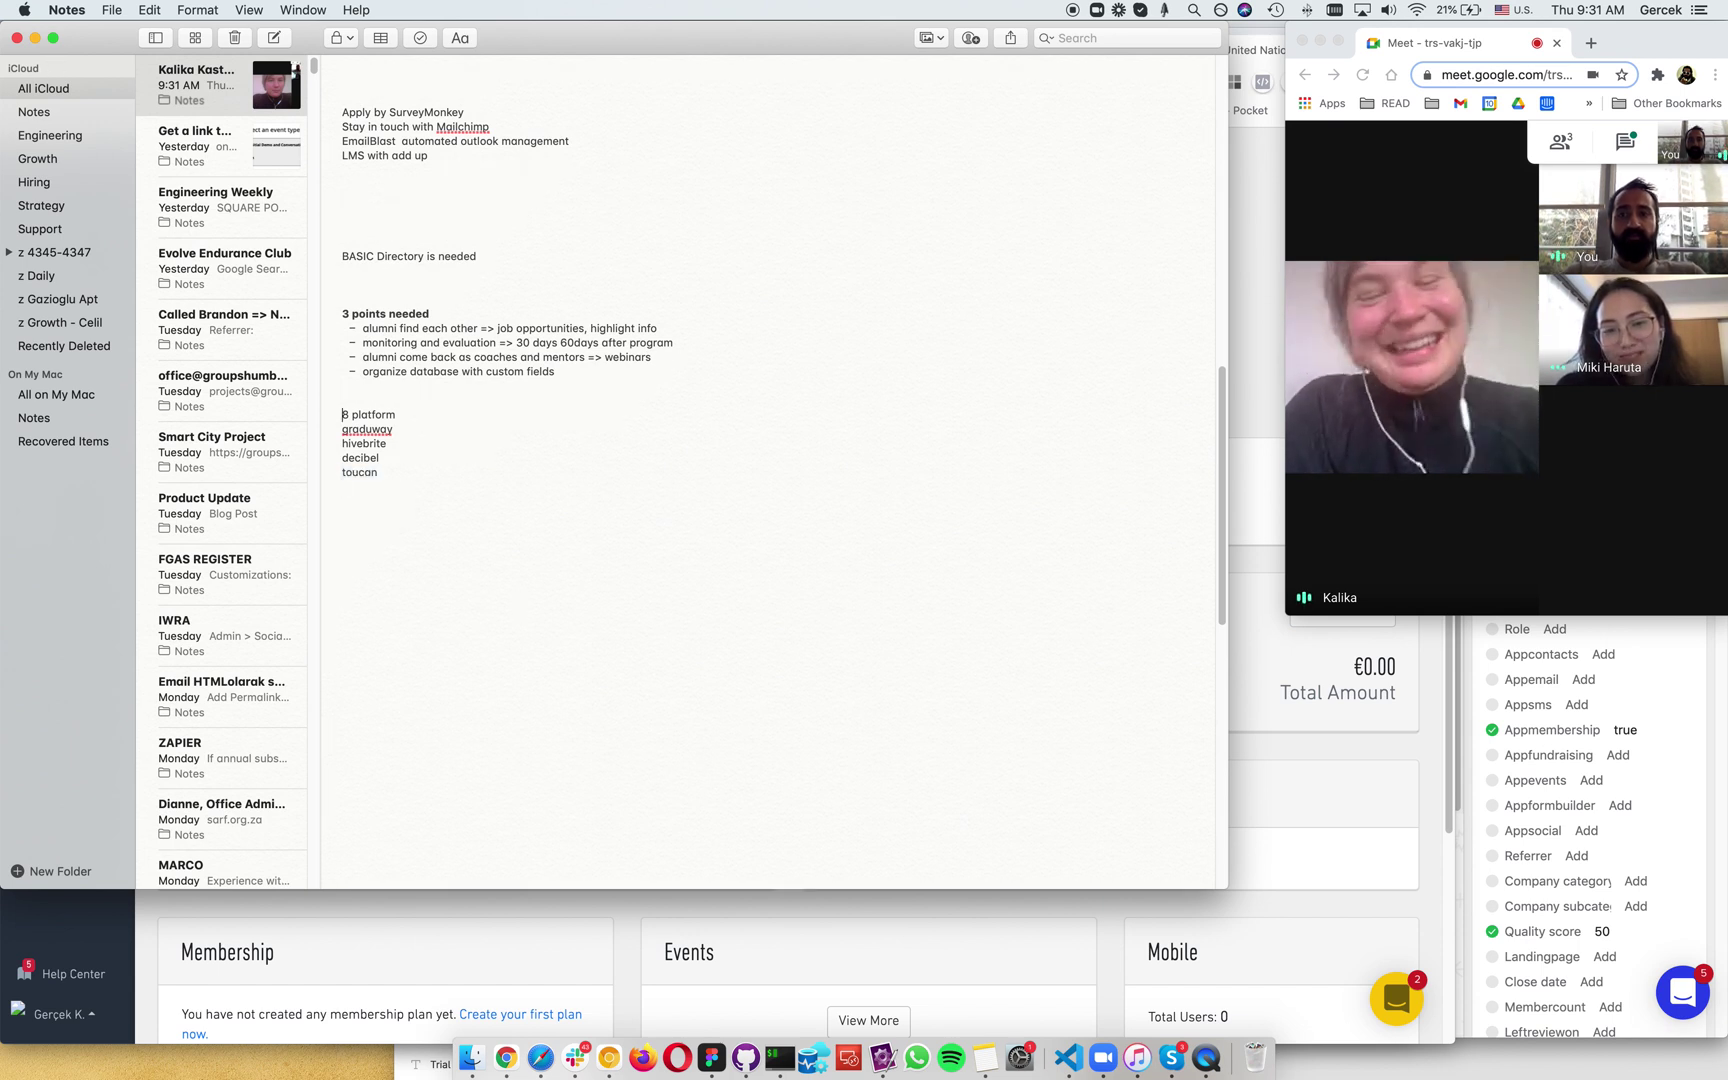
Step: Turn the graduway, hivebrite, decibel and toucan lines into a dashed list under "8 platform"
type("-")
key("Up")
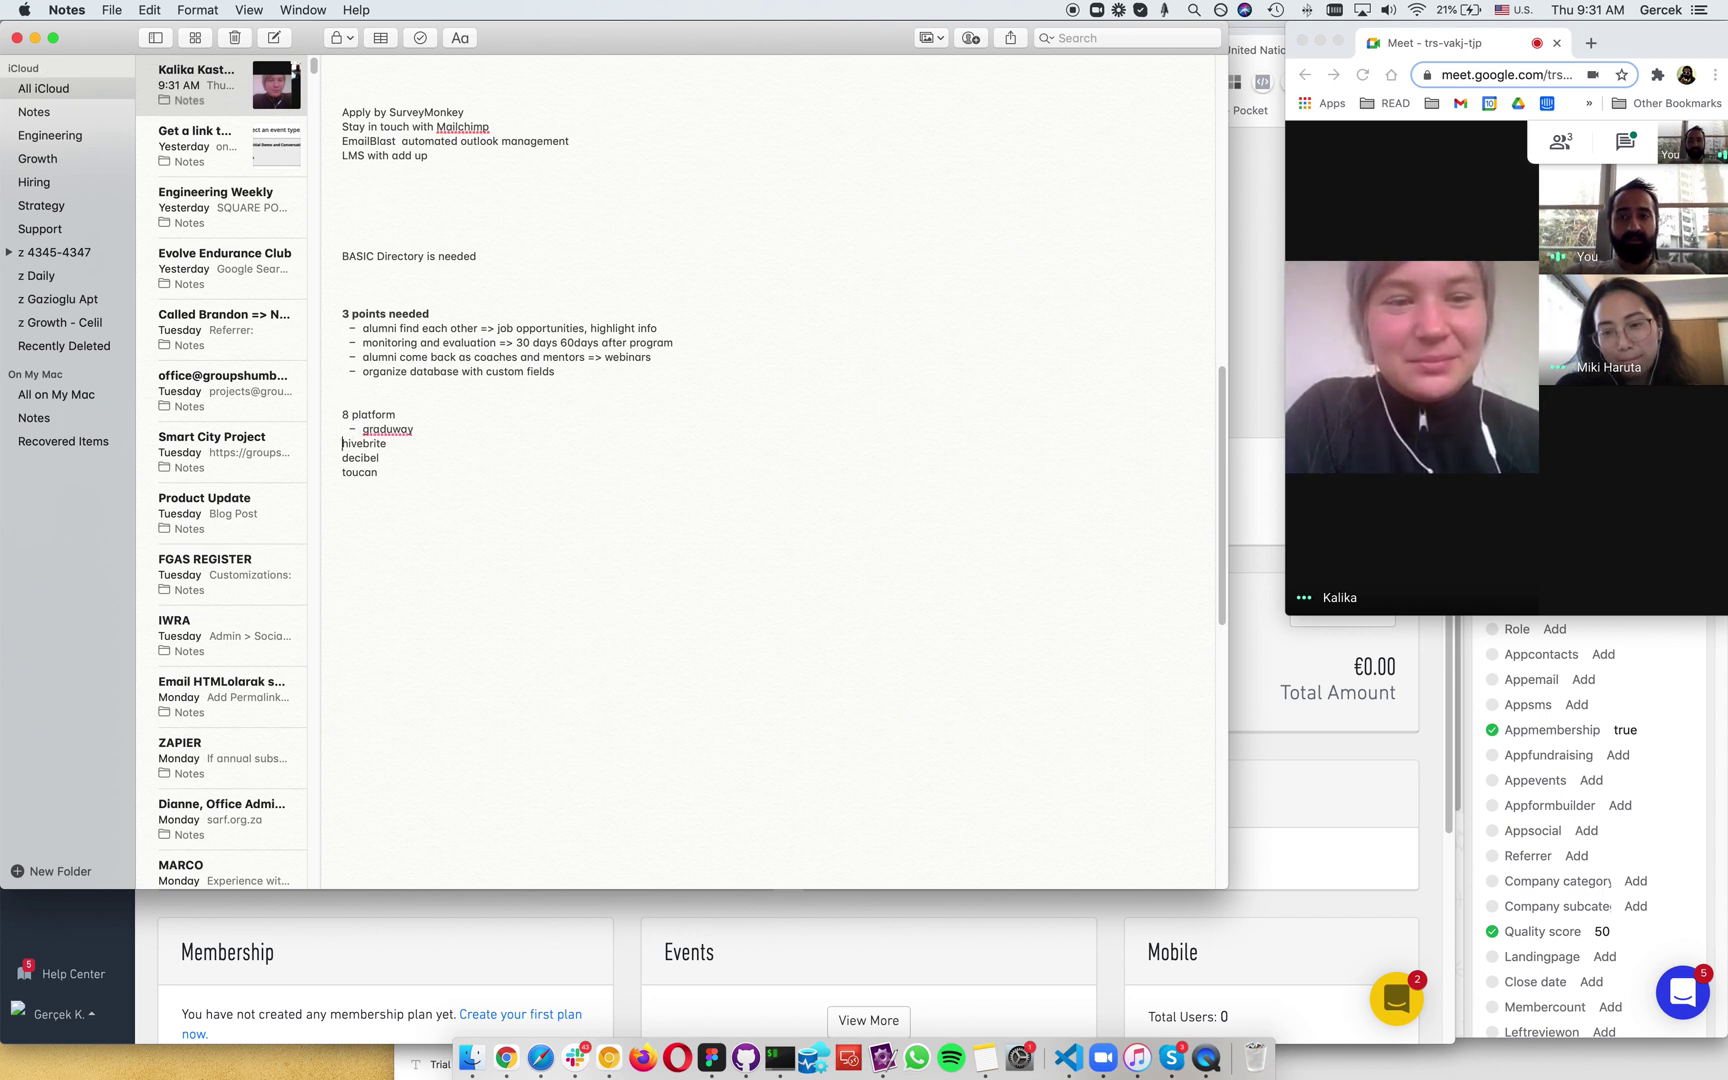
type("- -")
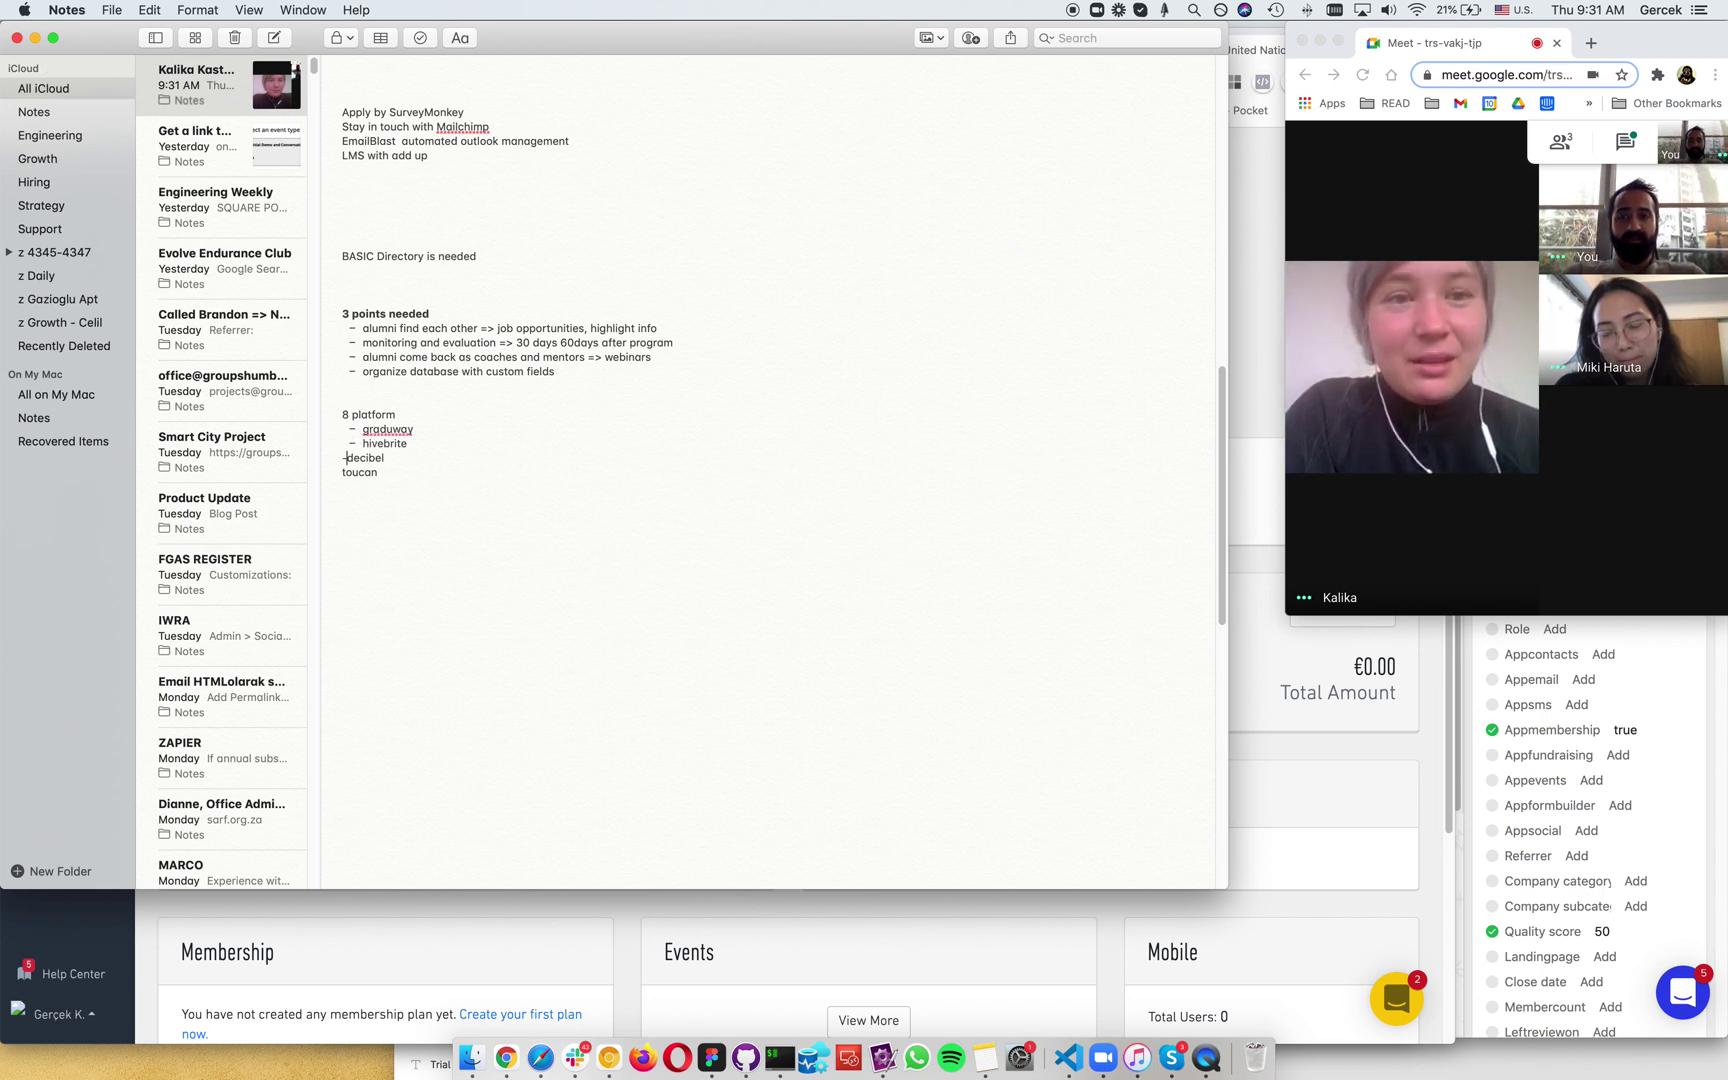
key("Down")
type("-")
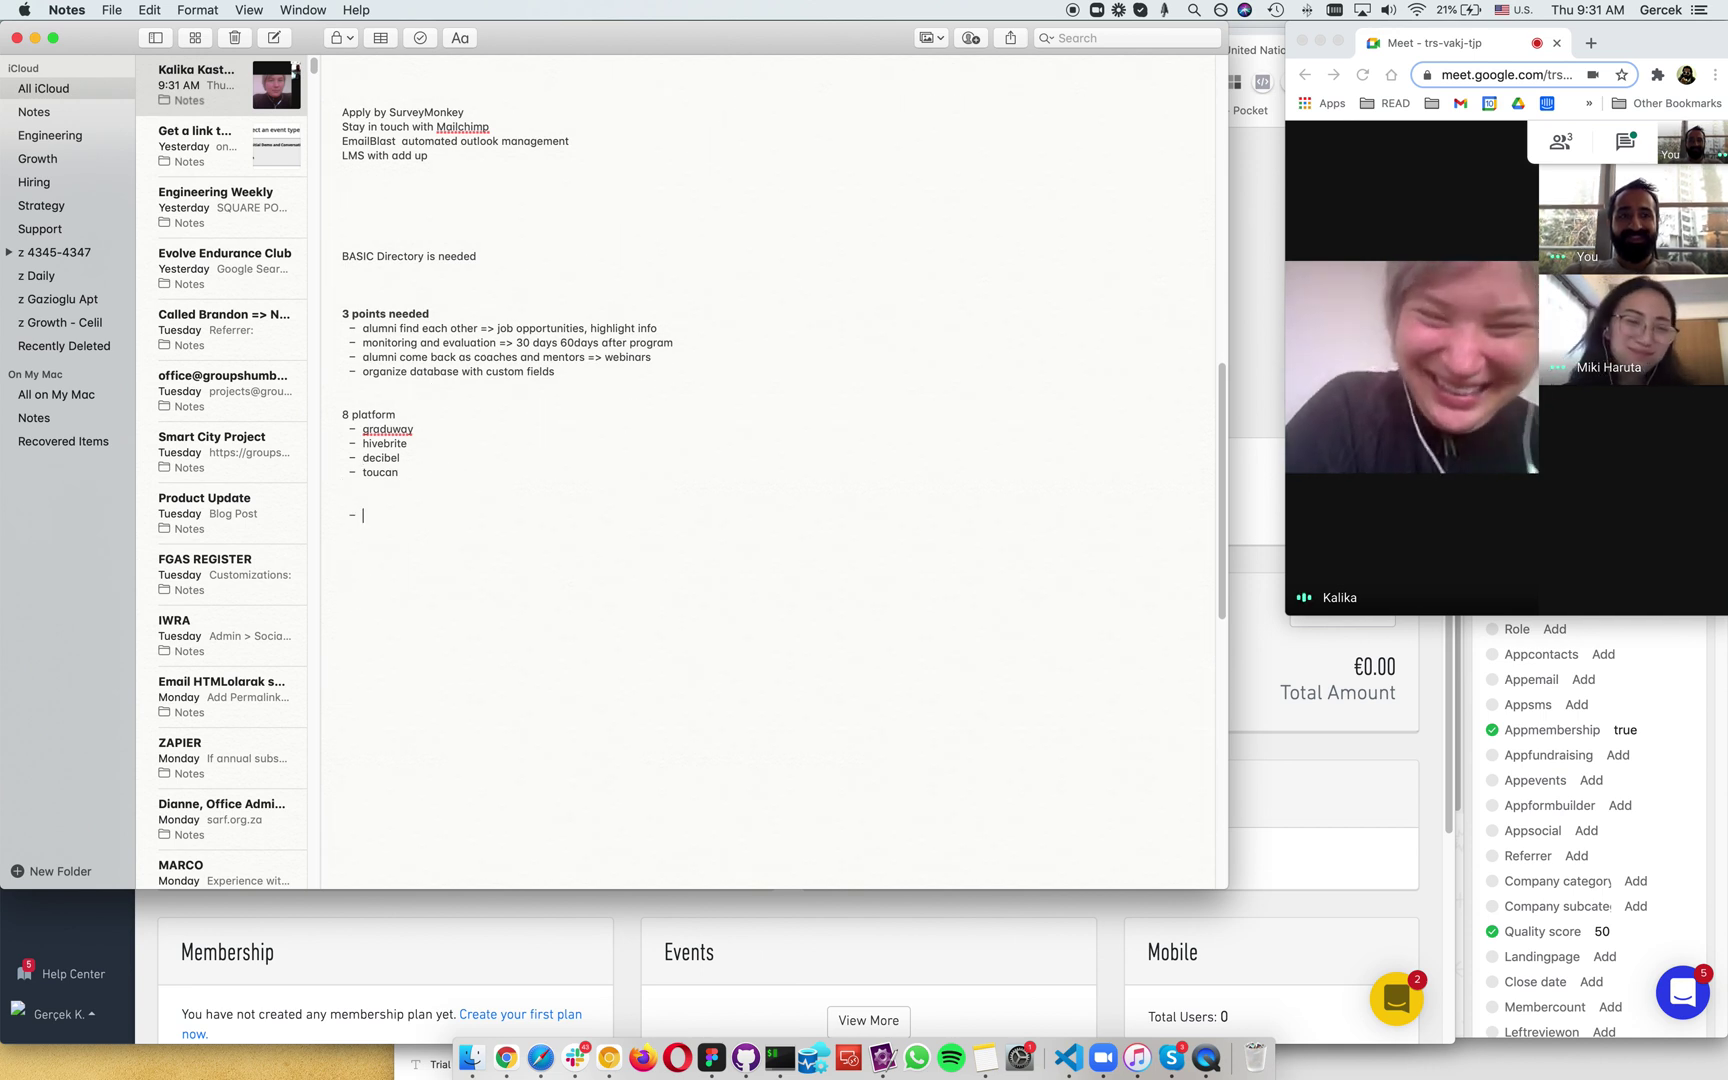
Step: Add a separate dashed item "many calls today =>" below the platform list, with one blank line between them
key("BackSpace")
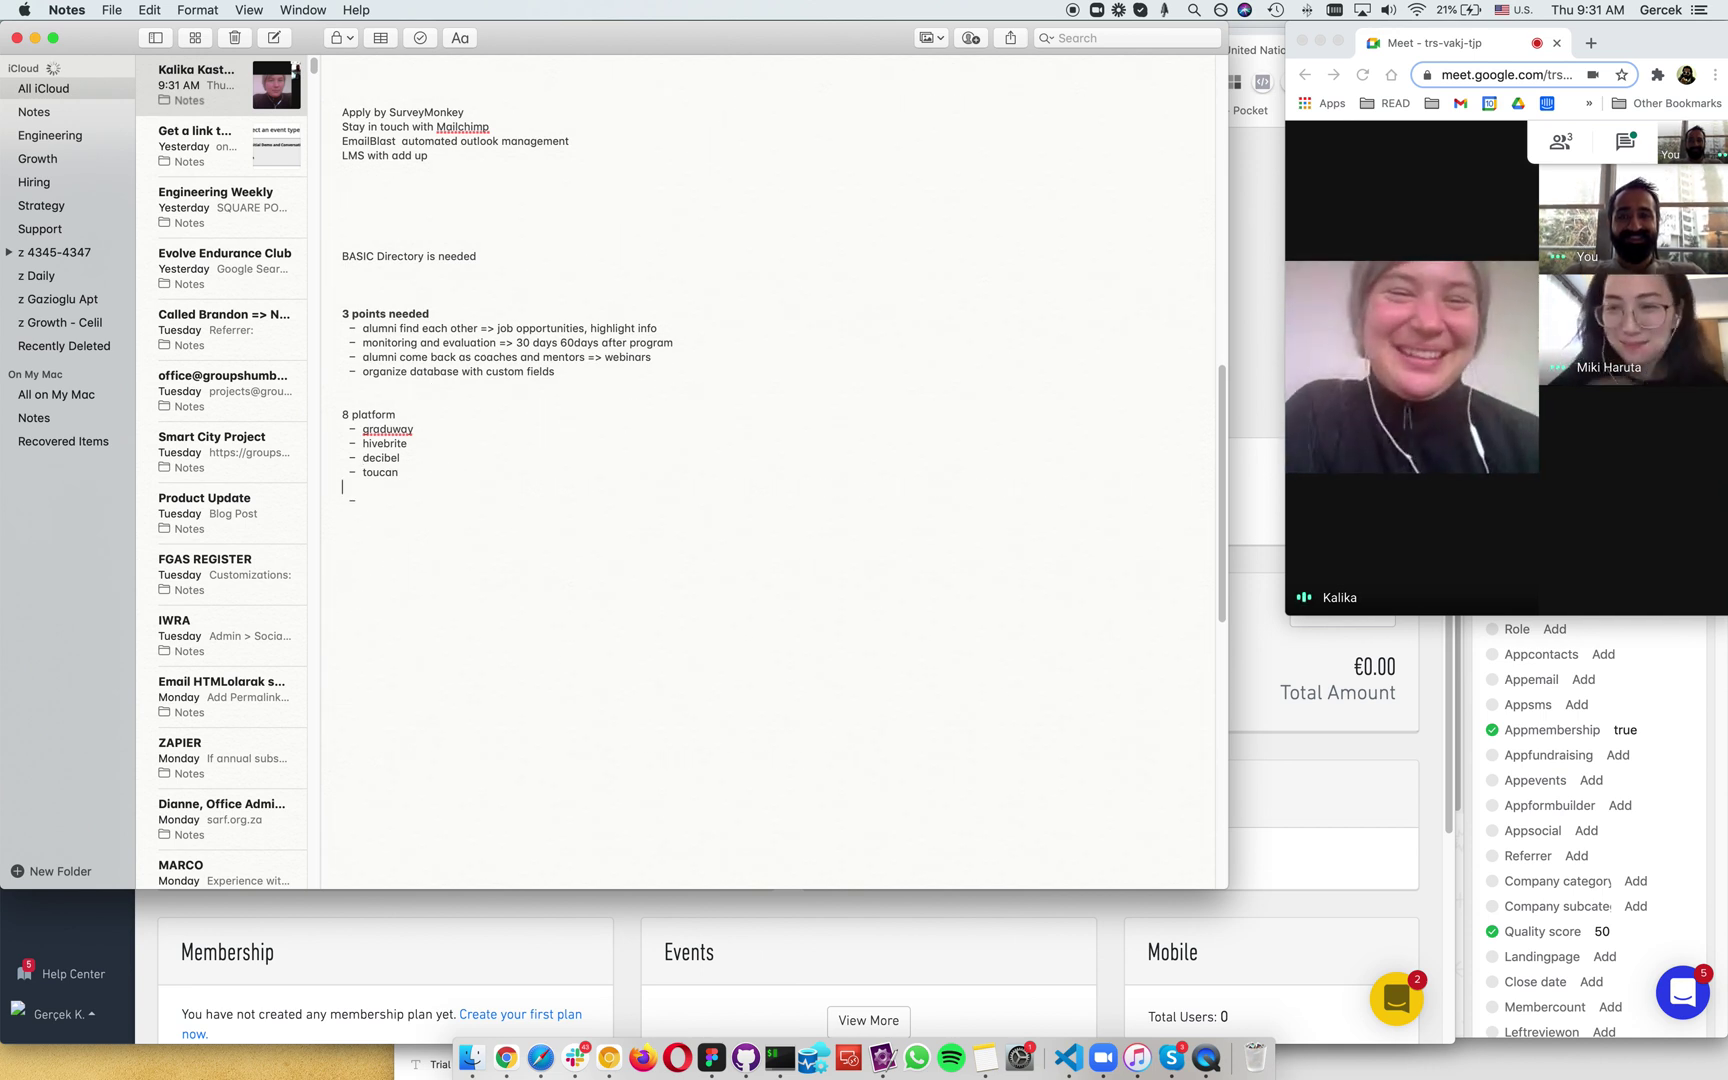
type("many cal")
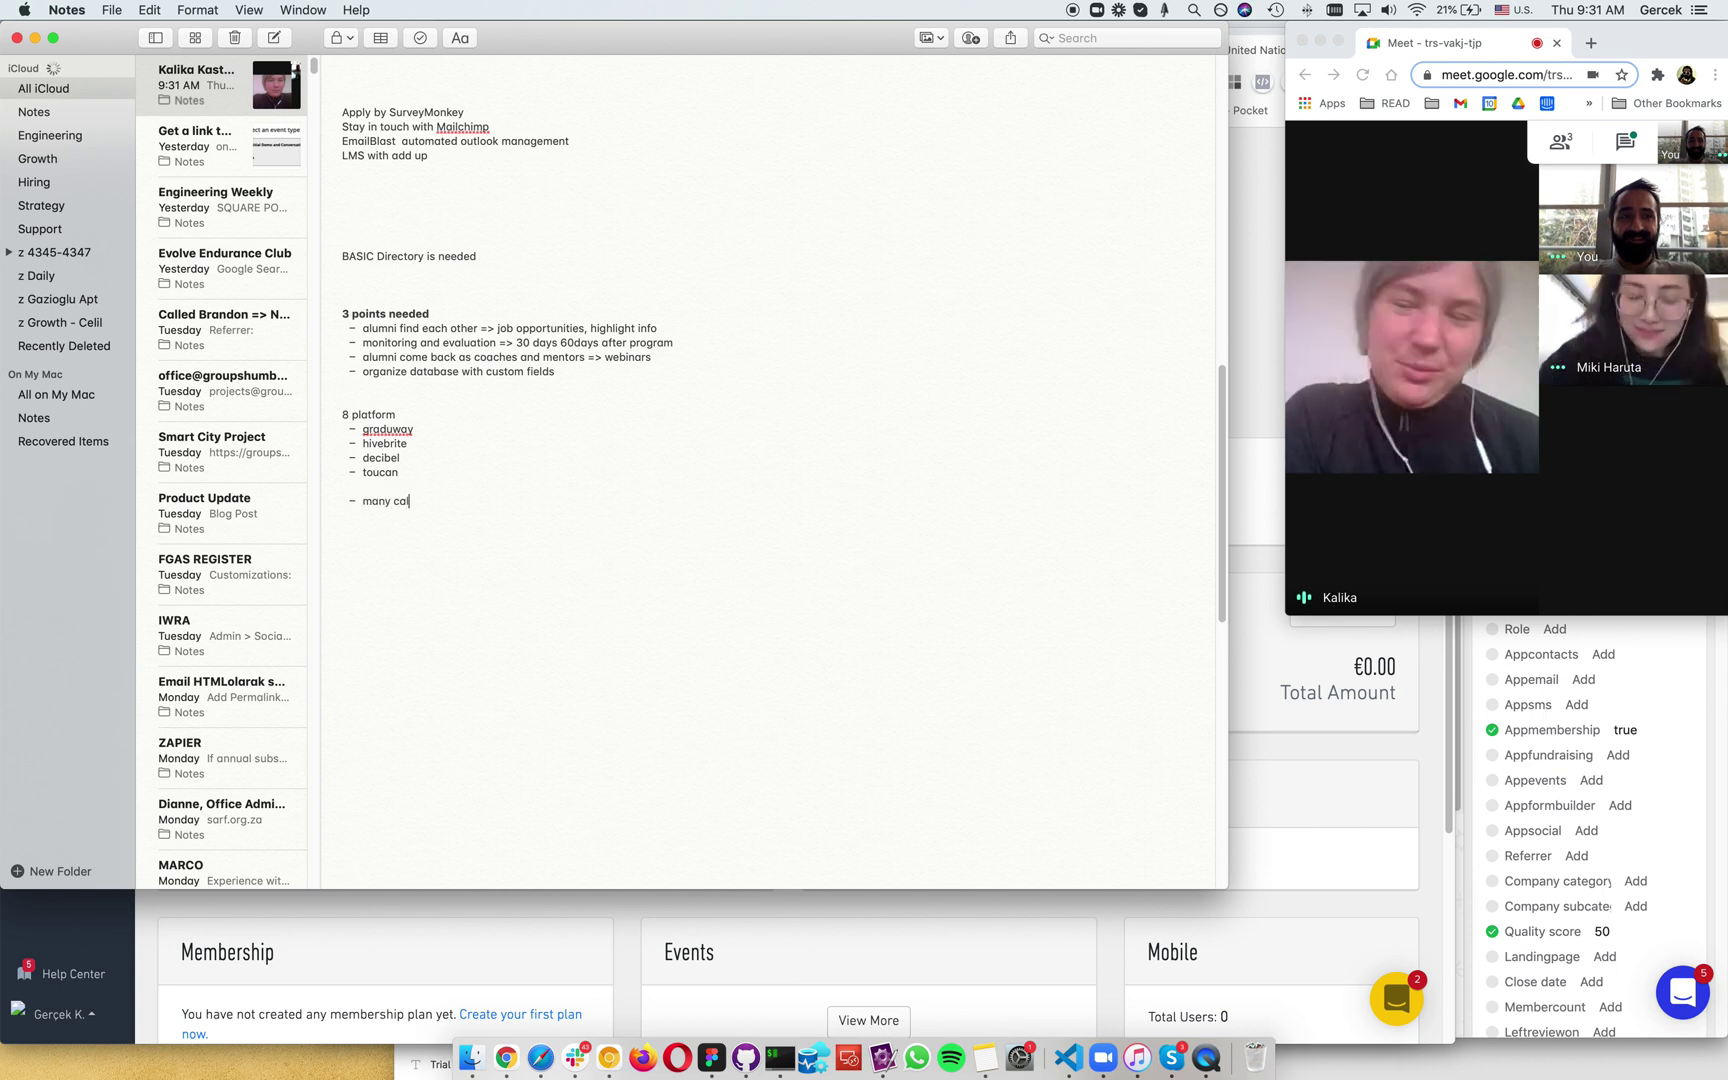
type("ls today =>")
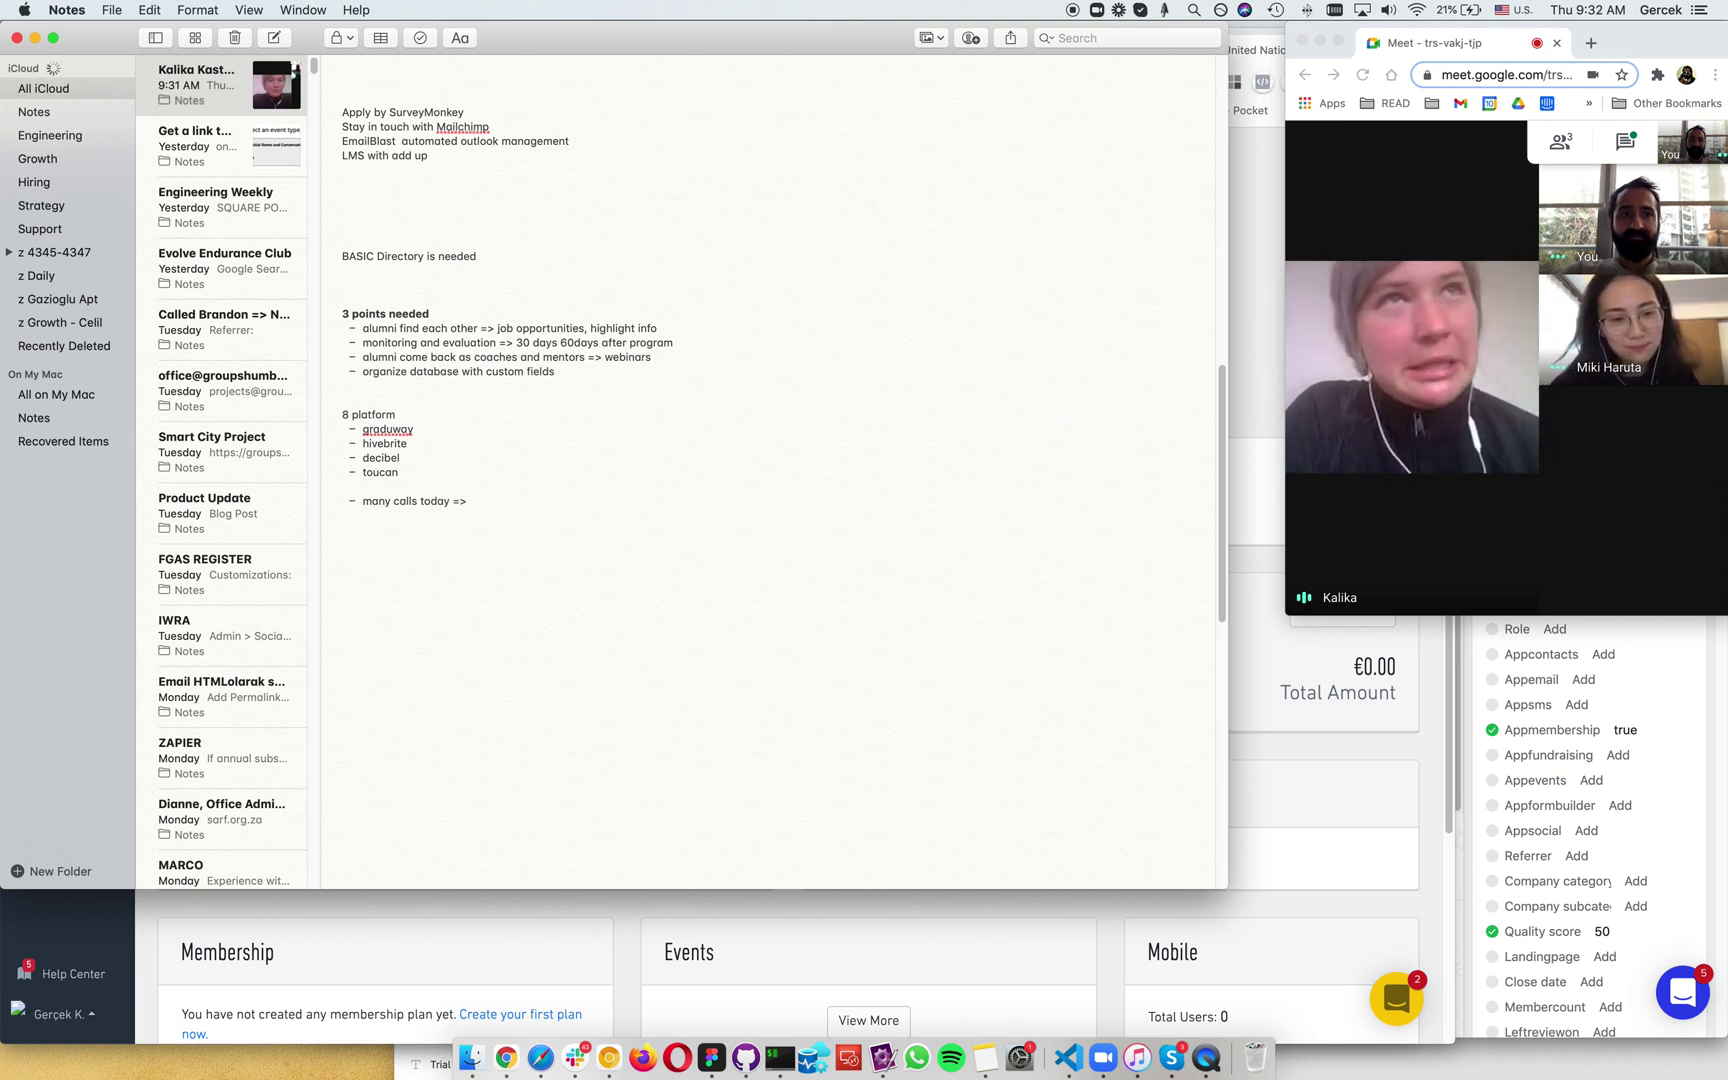
Step: Add the plain lines "10,000 users" and "Language supports" below the dashed item, separated by a blank line
key("Return")
key("Return")
key("Return")
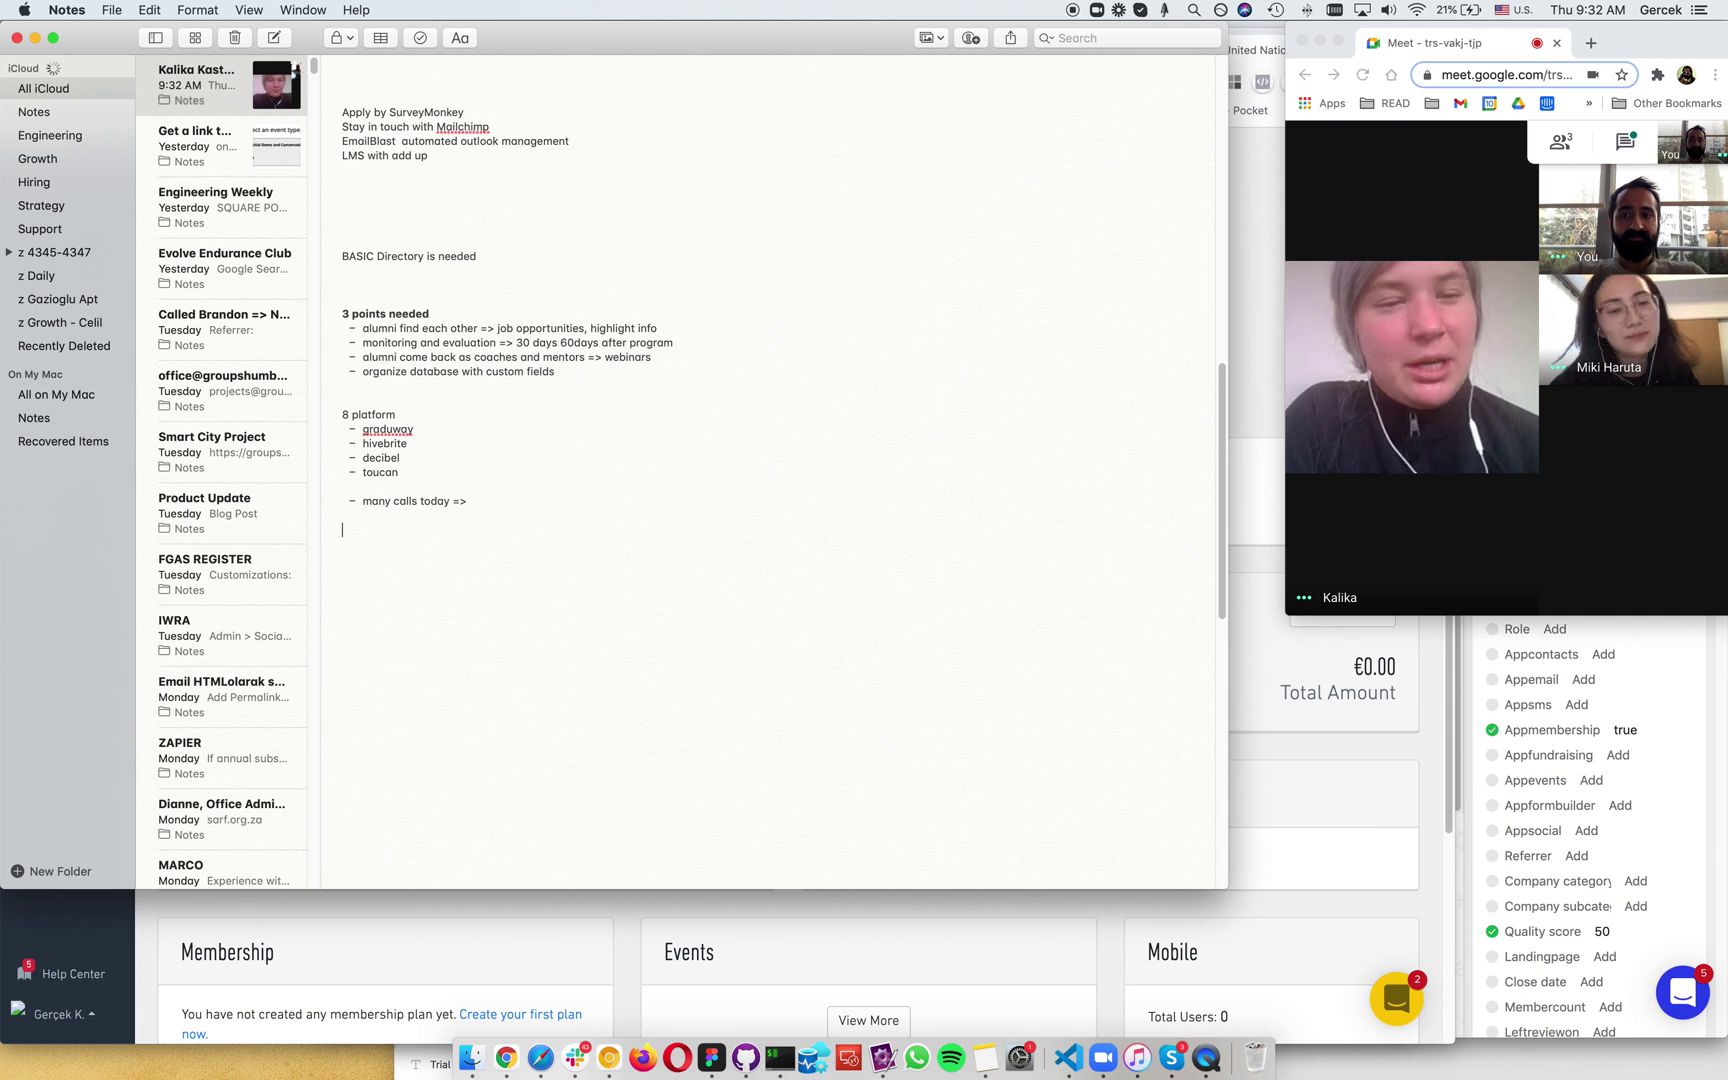
type("10,000 users")
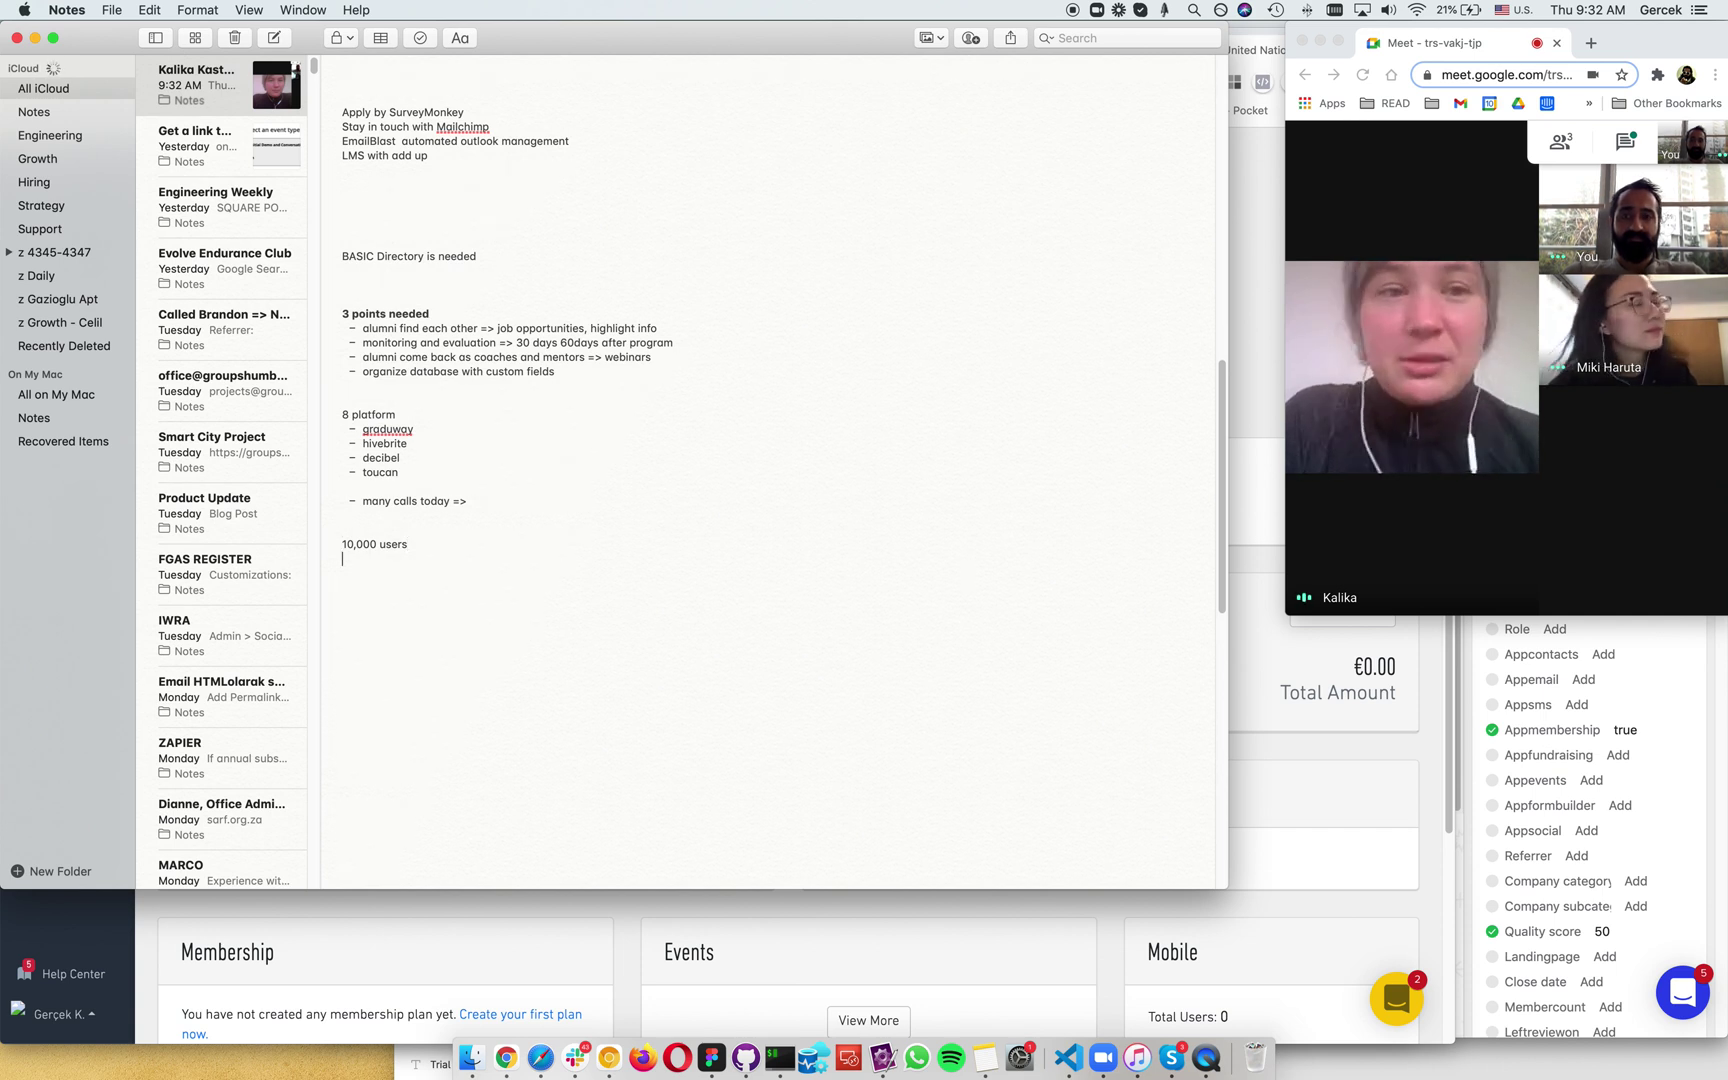
key("Return")
type("Language sup")
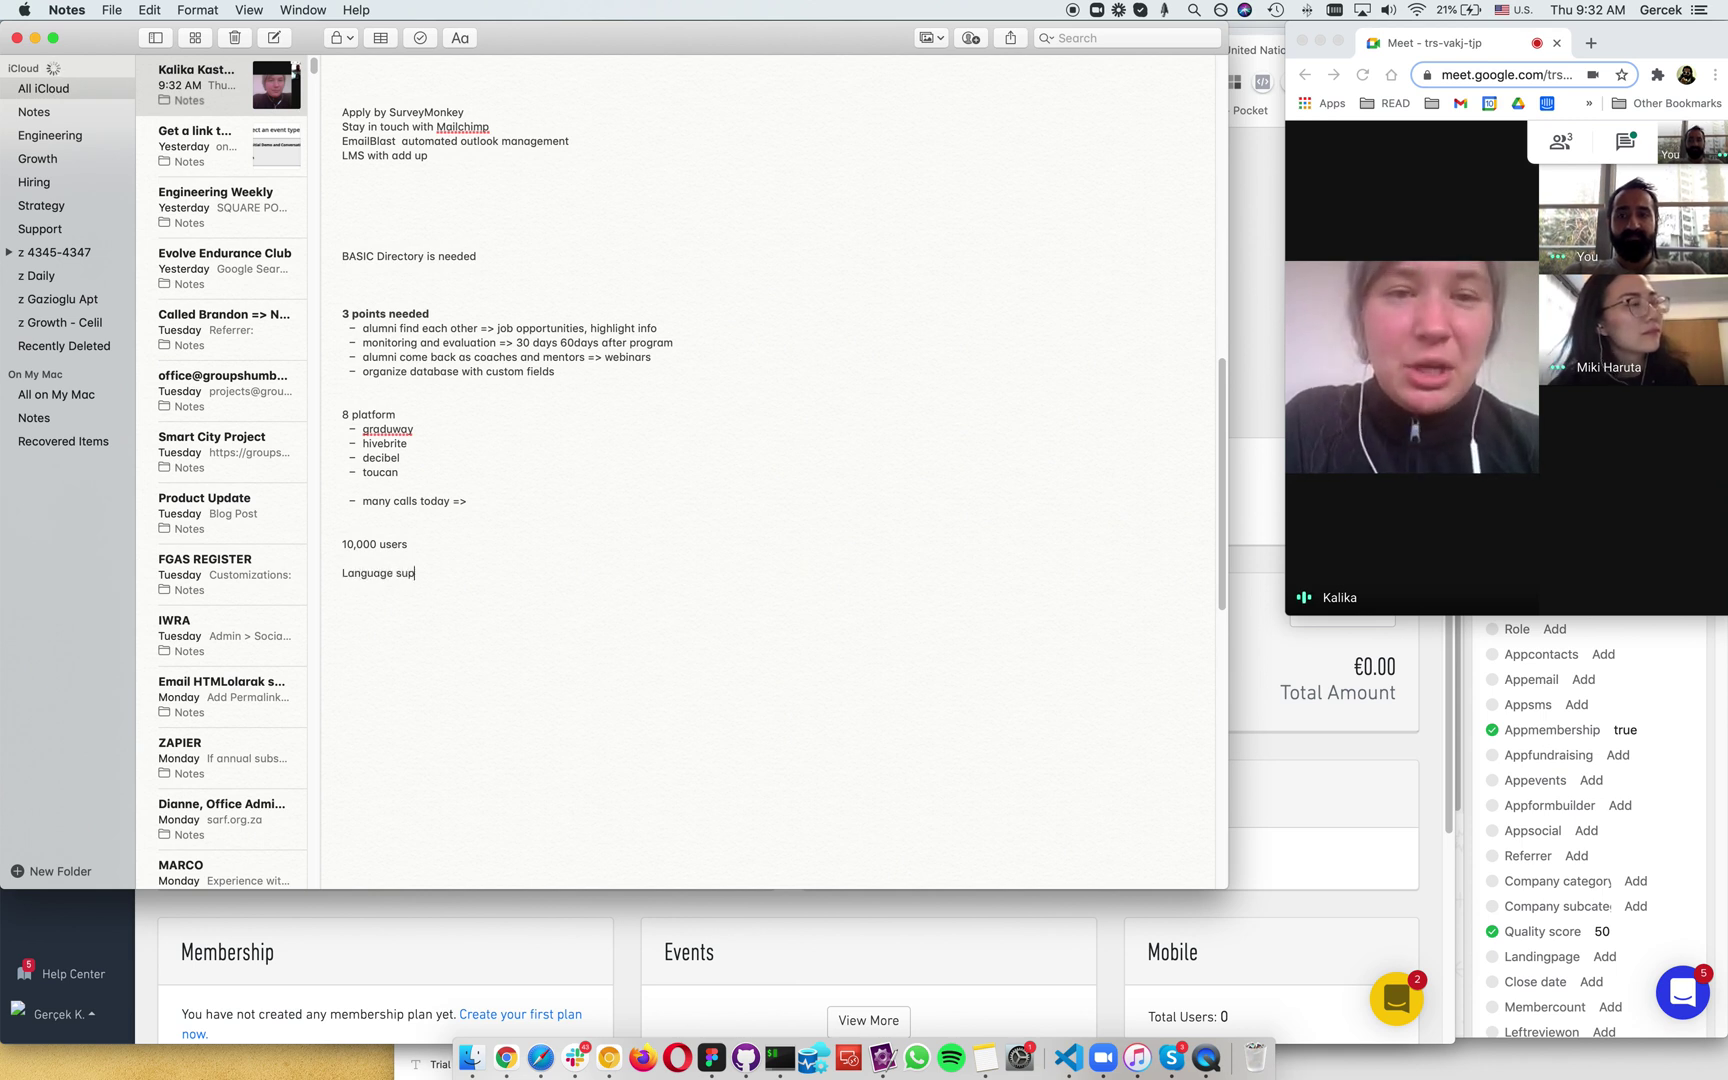
type("ports")
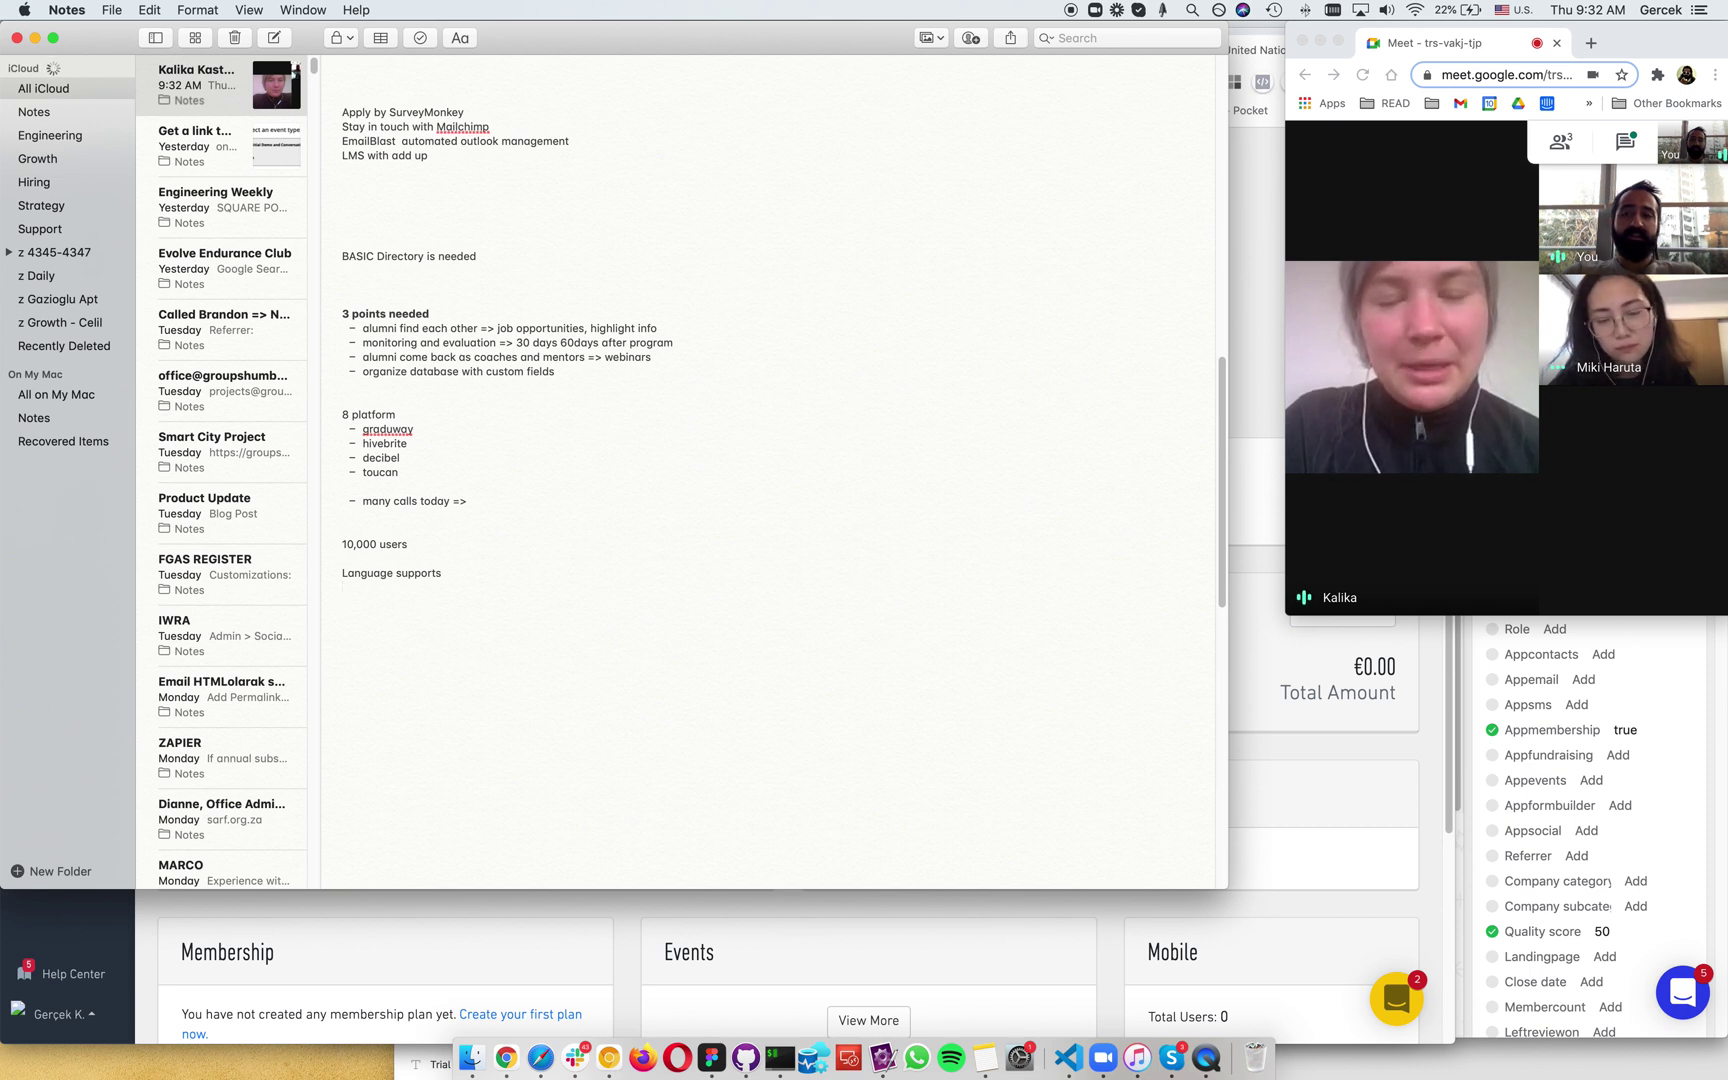
key("Return")
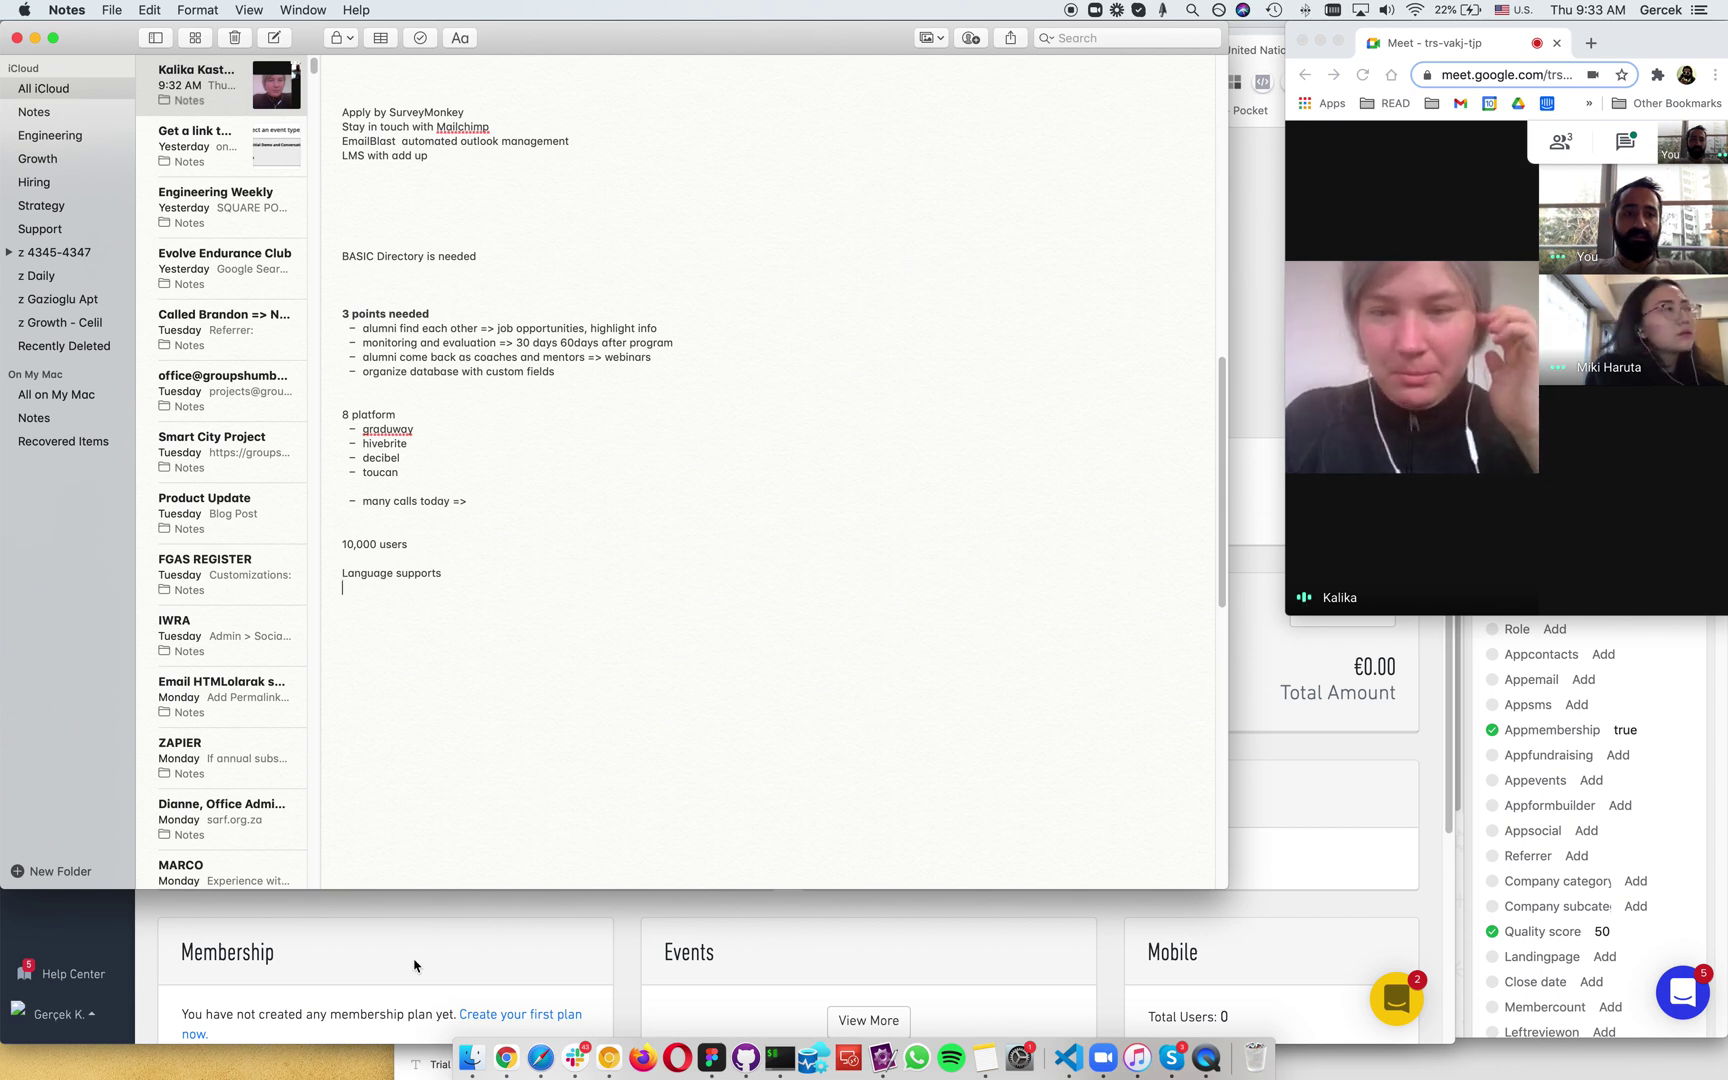
Step: Switch back to the Raklet admin dashboard in Chrome and open the organisation's Billing subscription page
left_click(207, 986)
left_click(66, 1012)
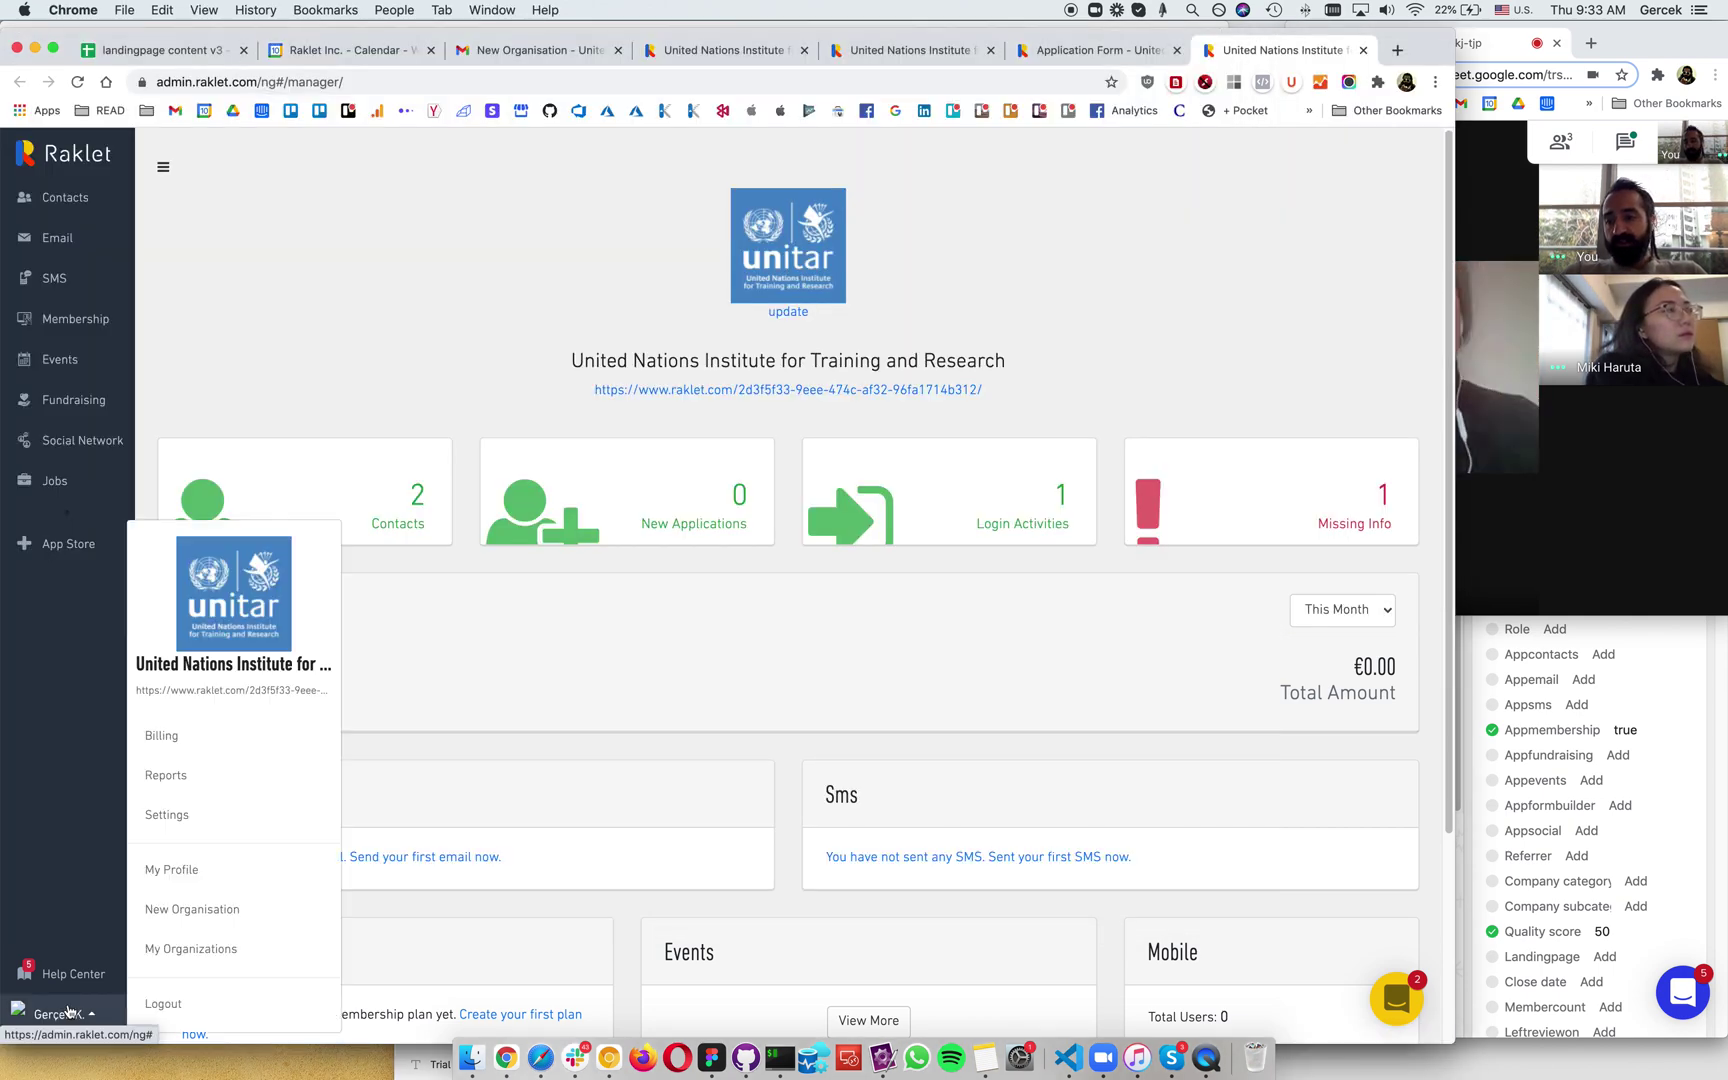
left_click(66, 1012)
left_click(82, 1010)
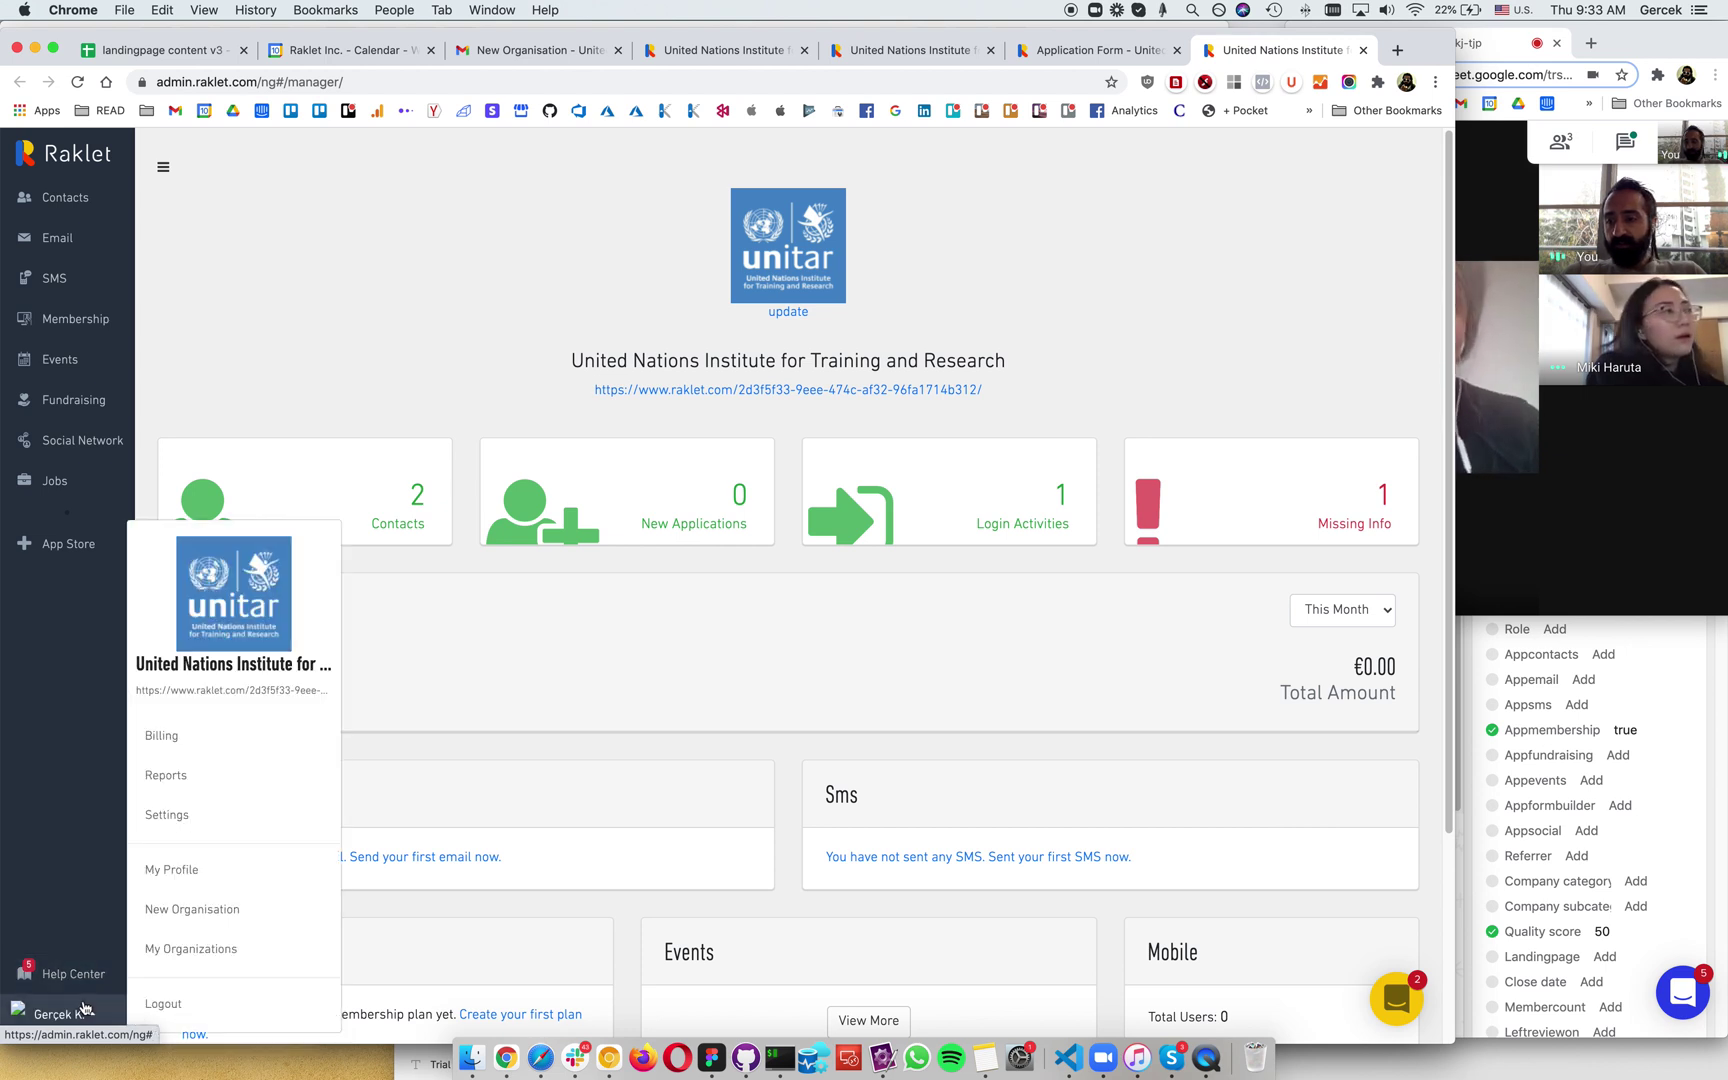
left_click(162, 735)
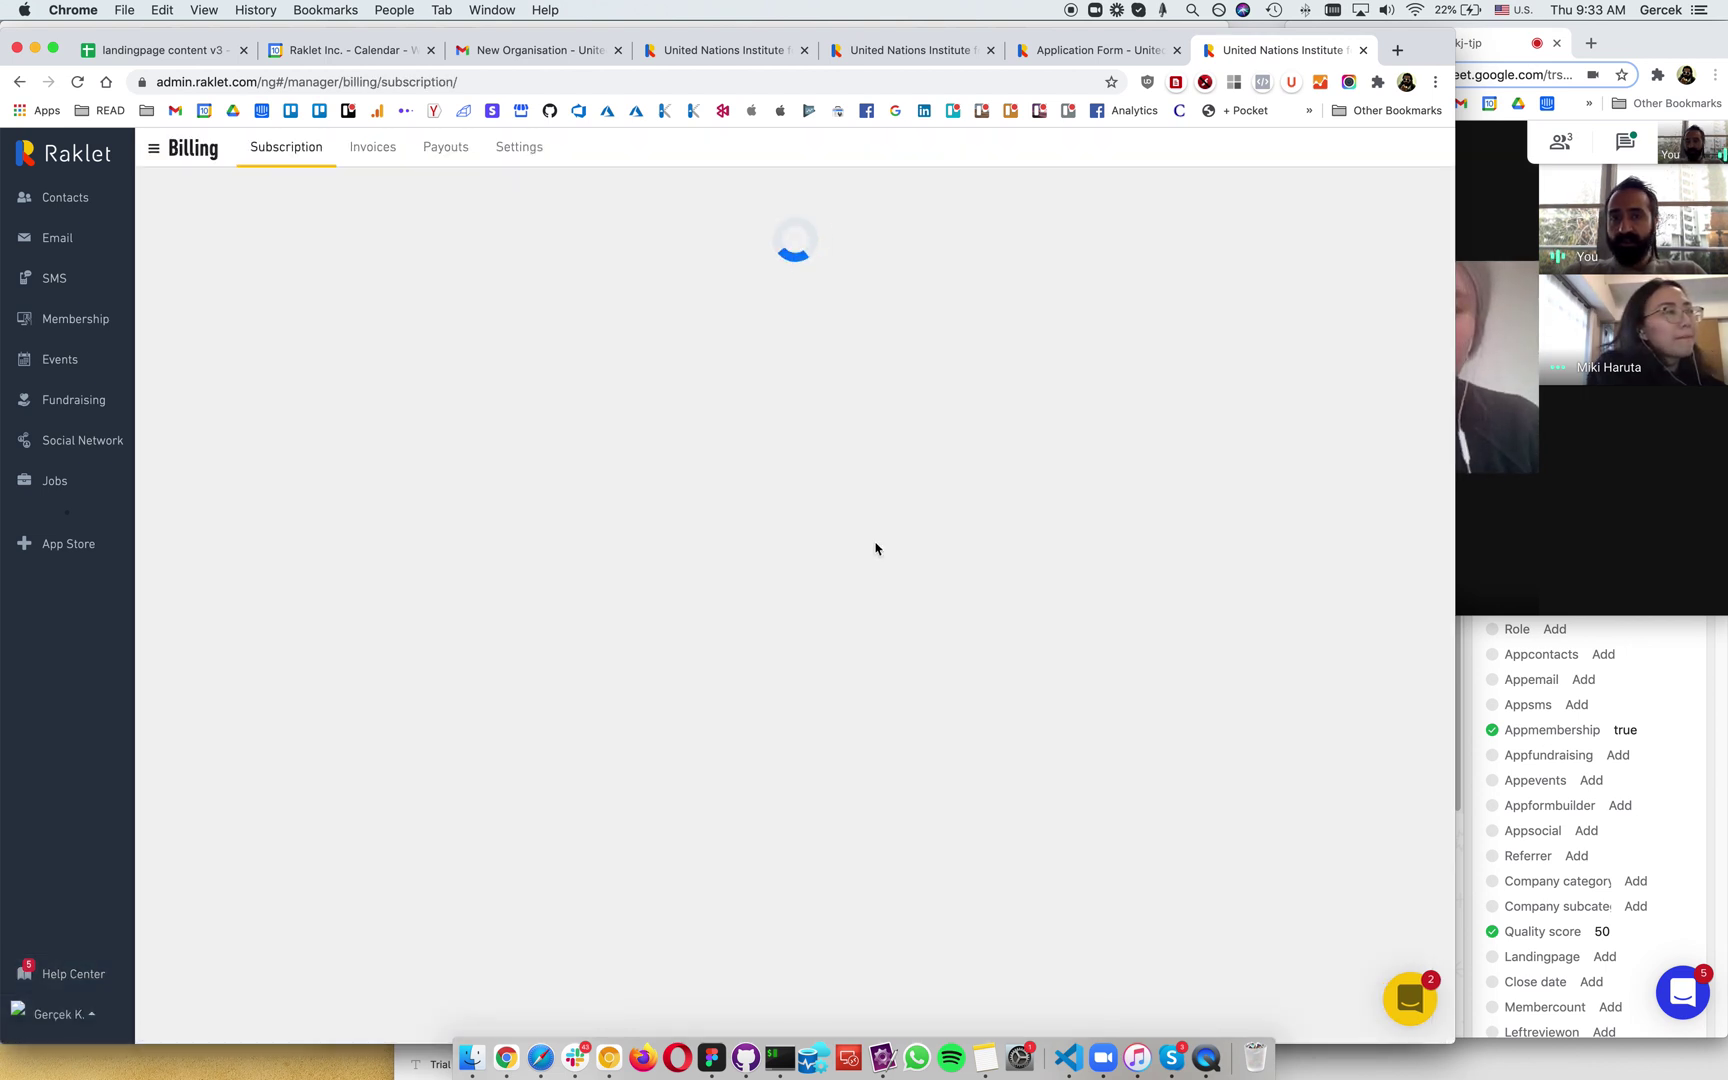
Step: Show the Premium-10k plan with its monthly price and limits in the subscription comparison table
left_click(1620, 494)
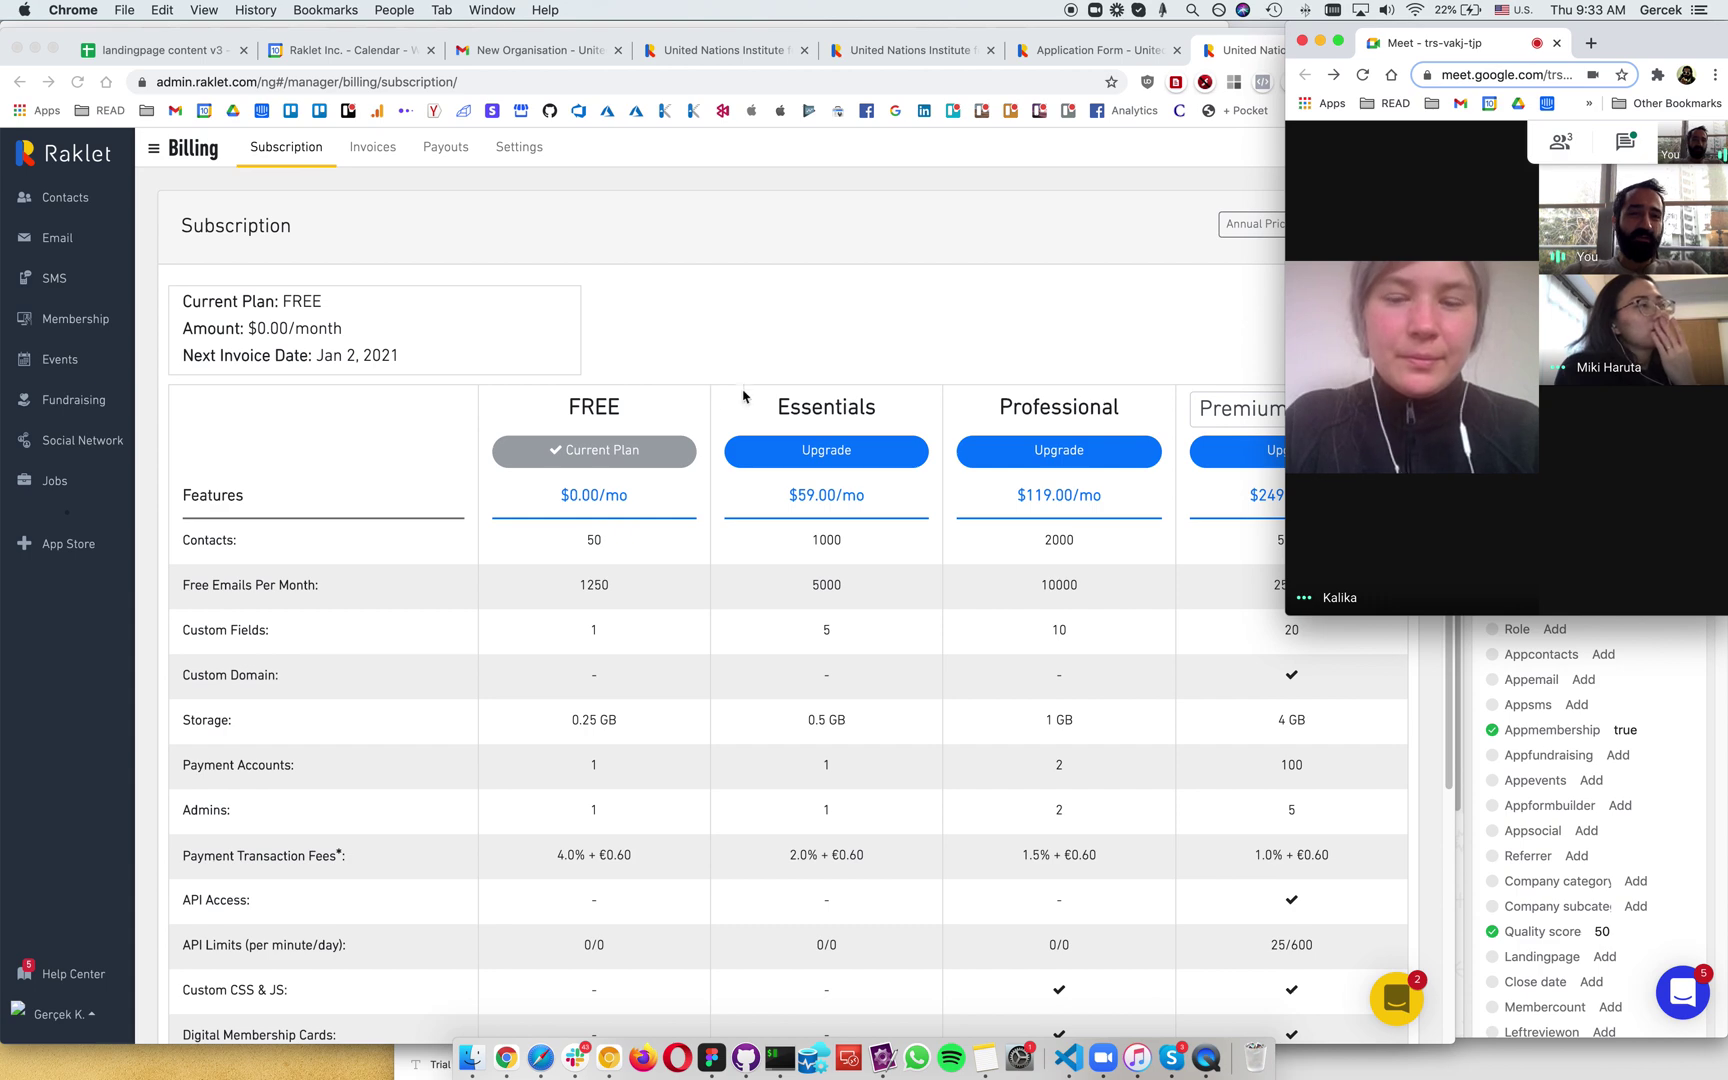
left_click(893, 386)
left_click(1265, 410)
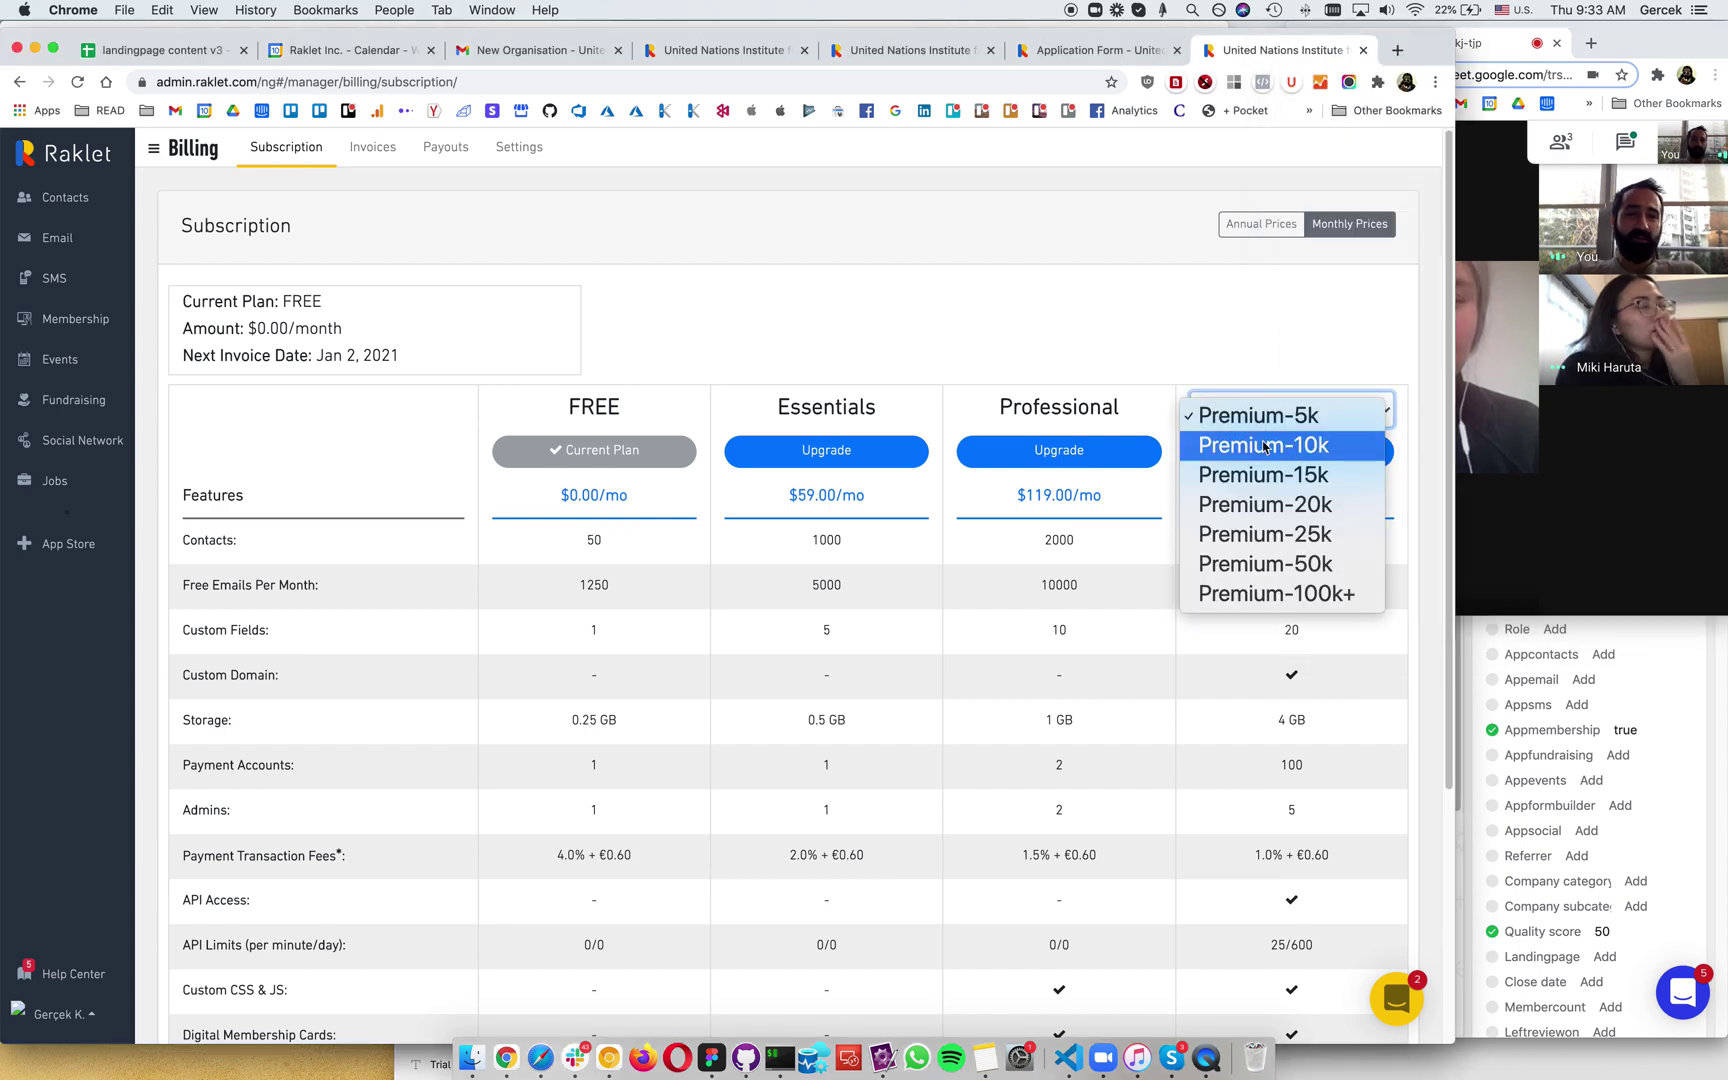
left_click(1262, 445)
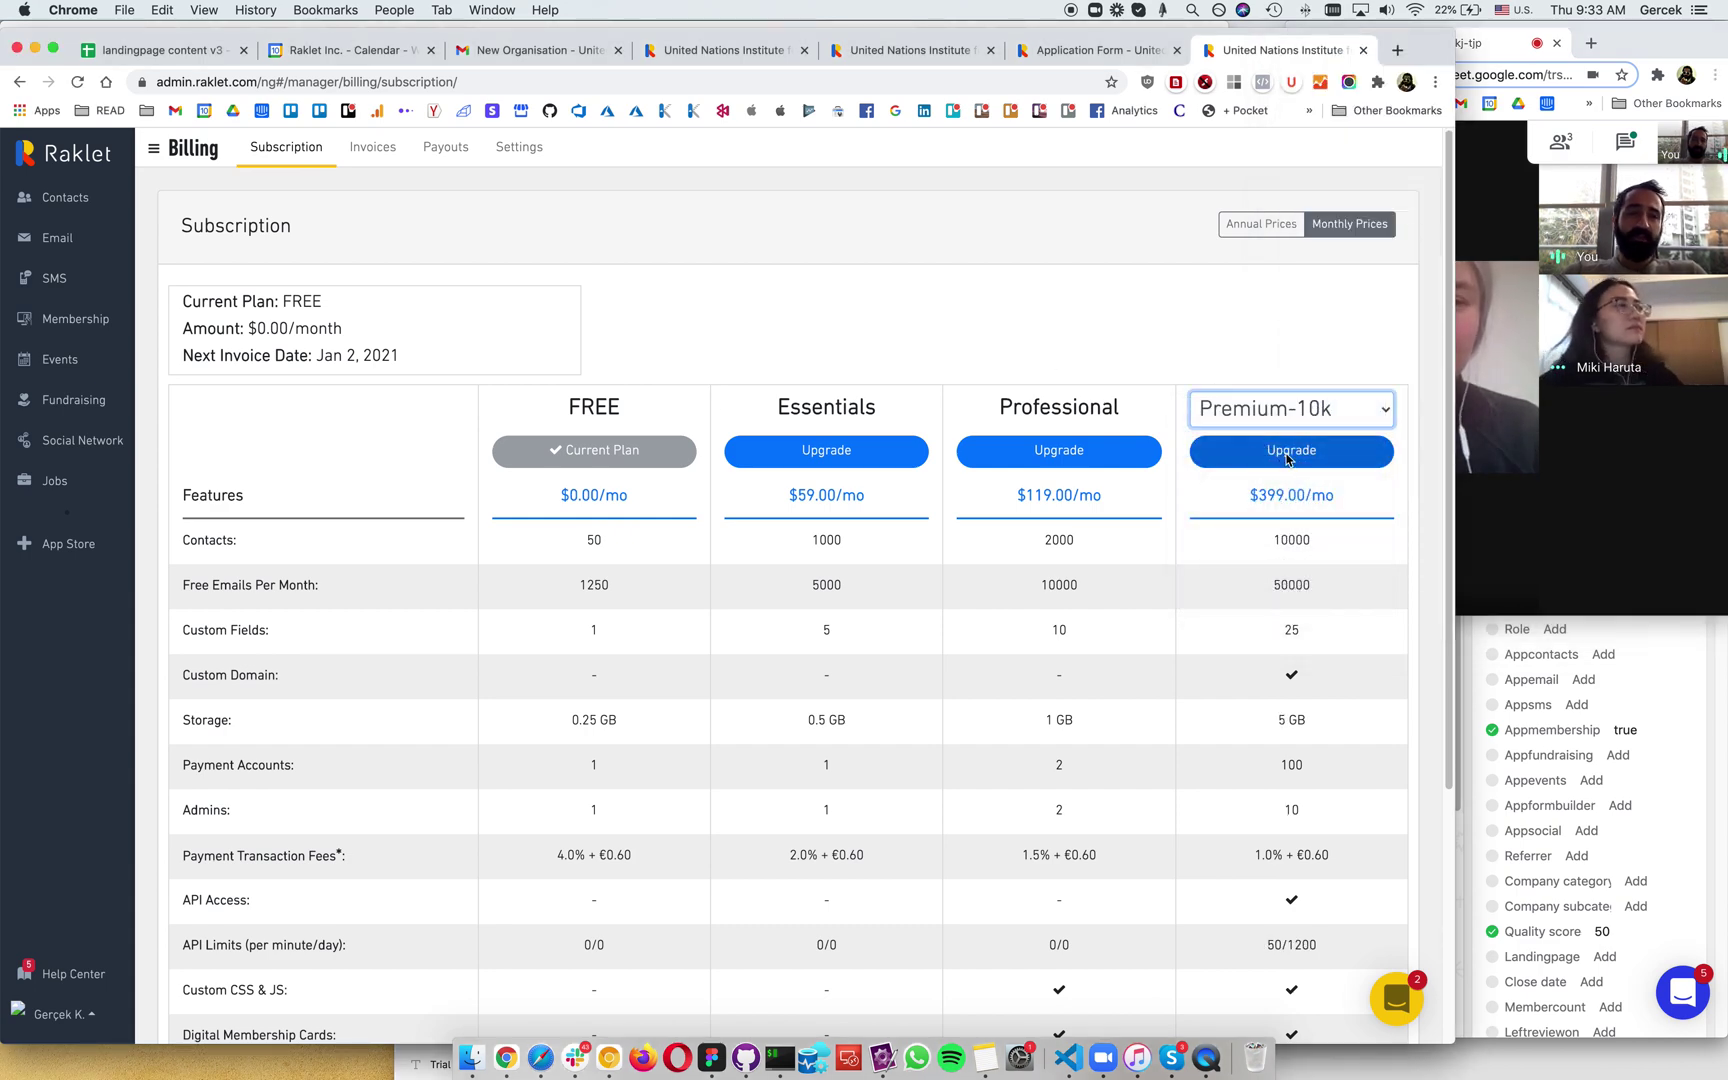
Step: Show the credit card form for upgrading to the Premium-10k plan and dismiss it without entering payment details
left_click(1288, 455)
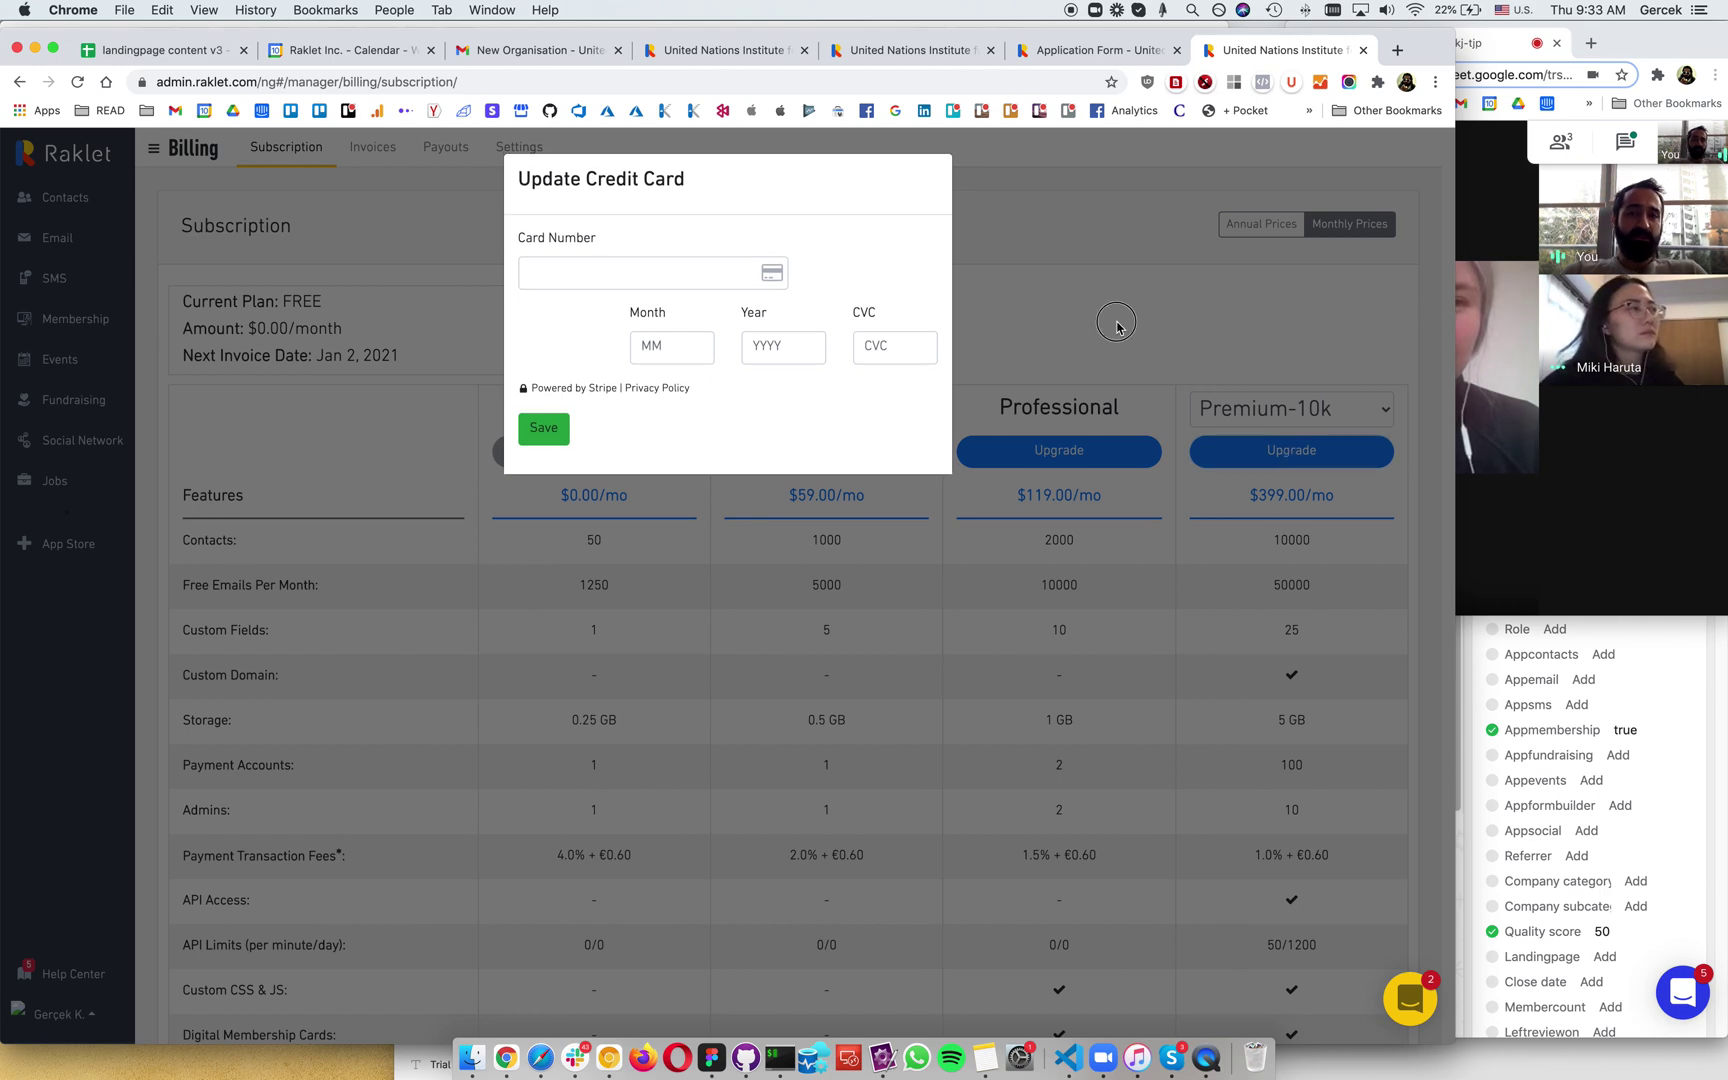
left_click(1117, 328)
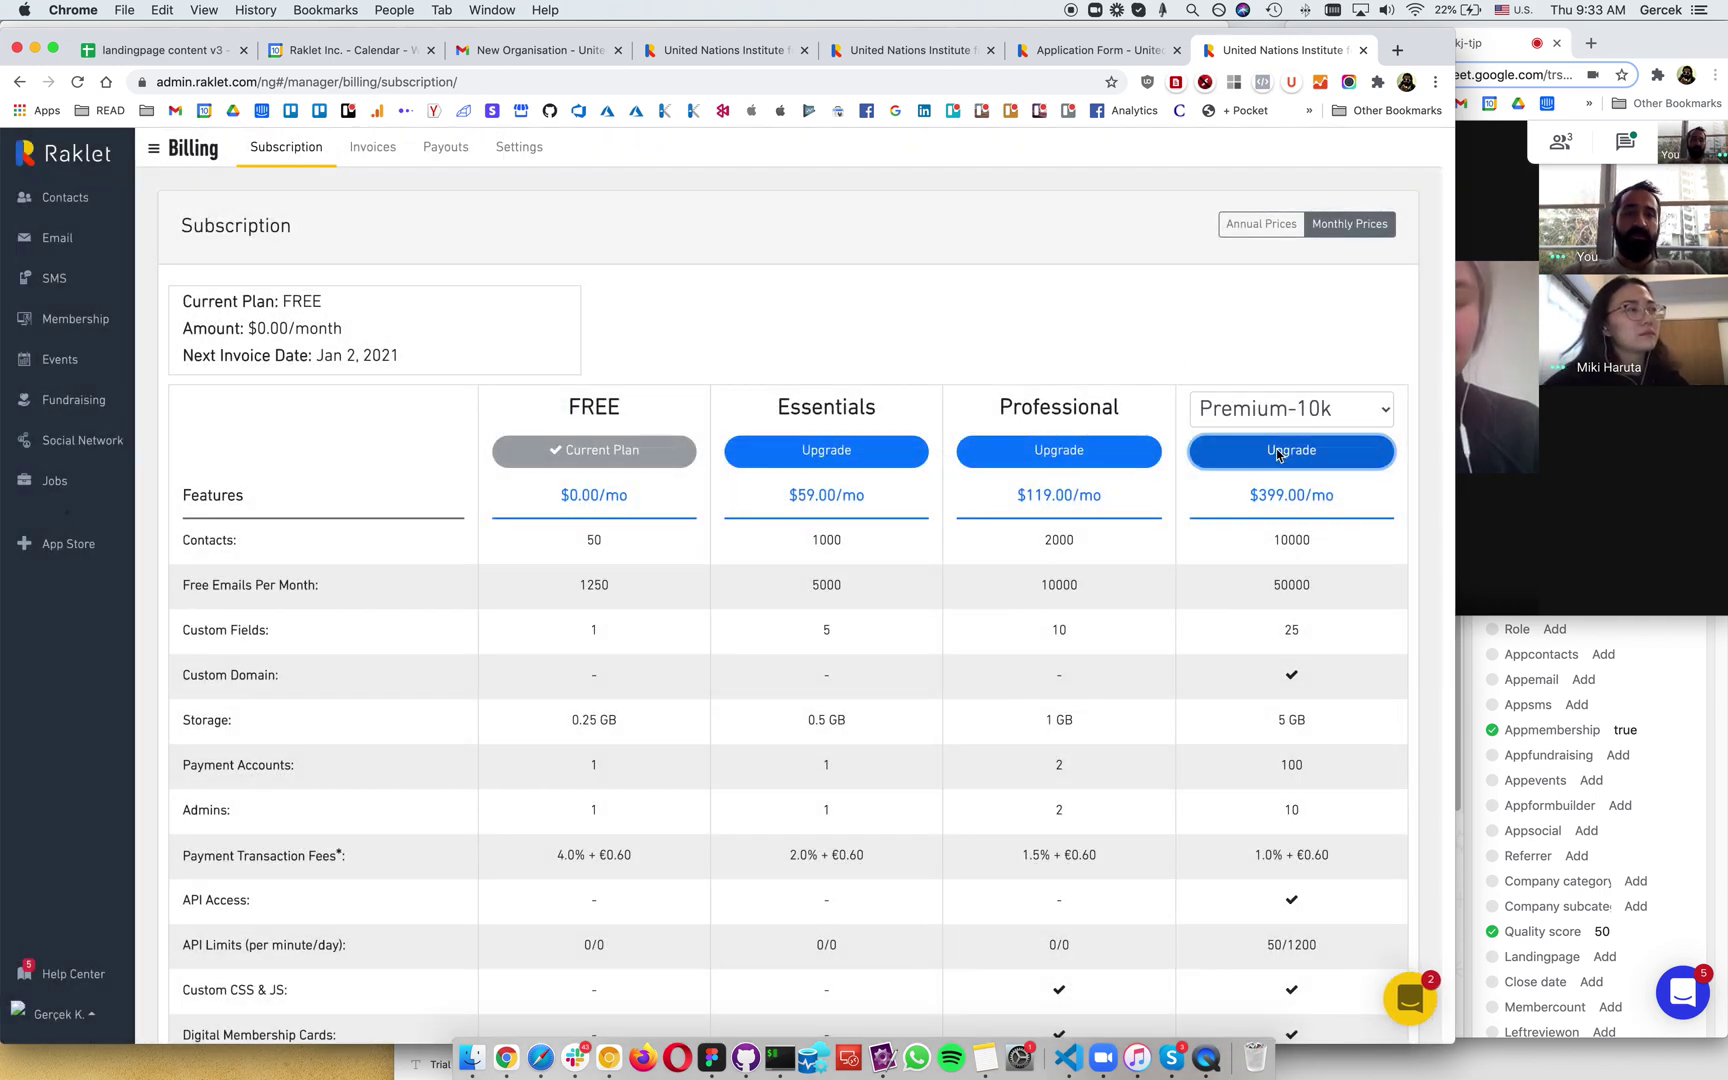
left_click(1275, 450)
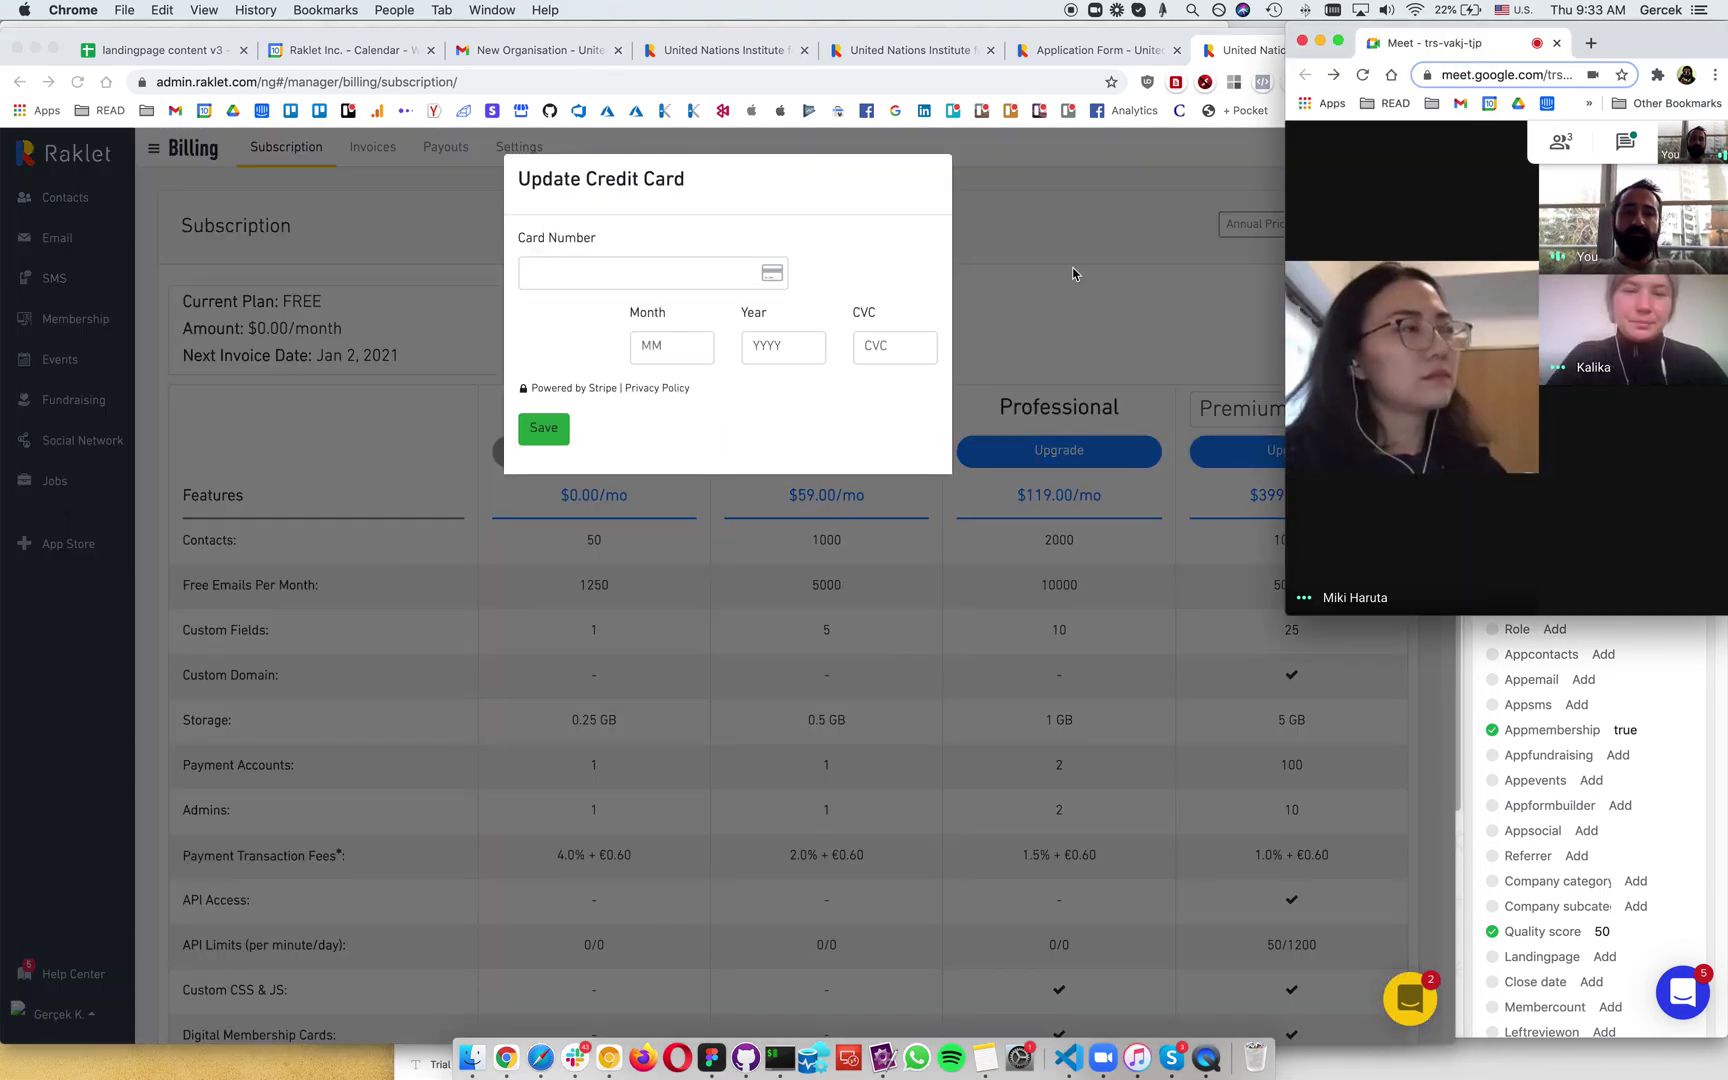
left_click(1072, 267)
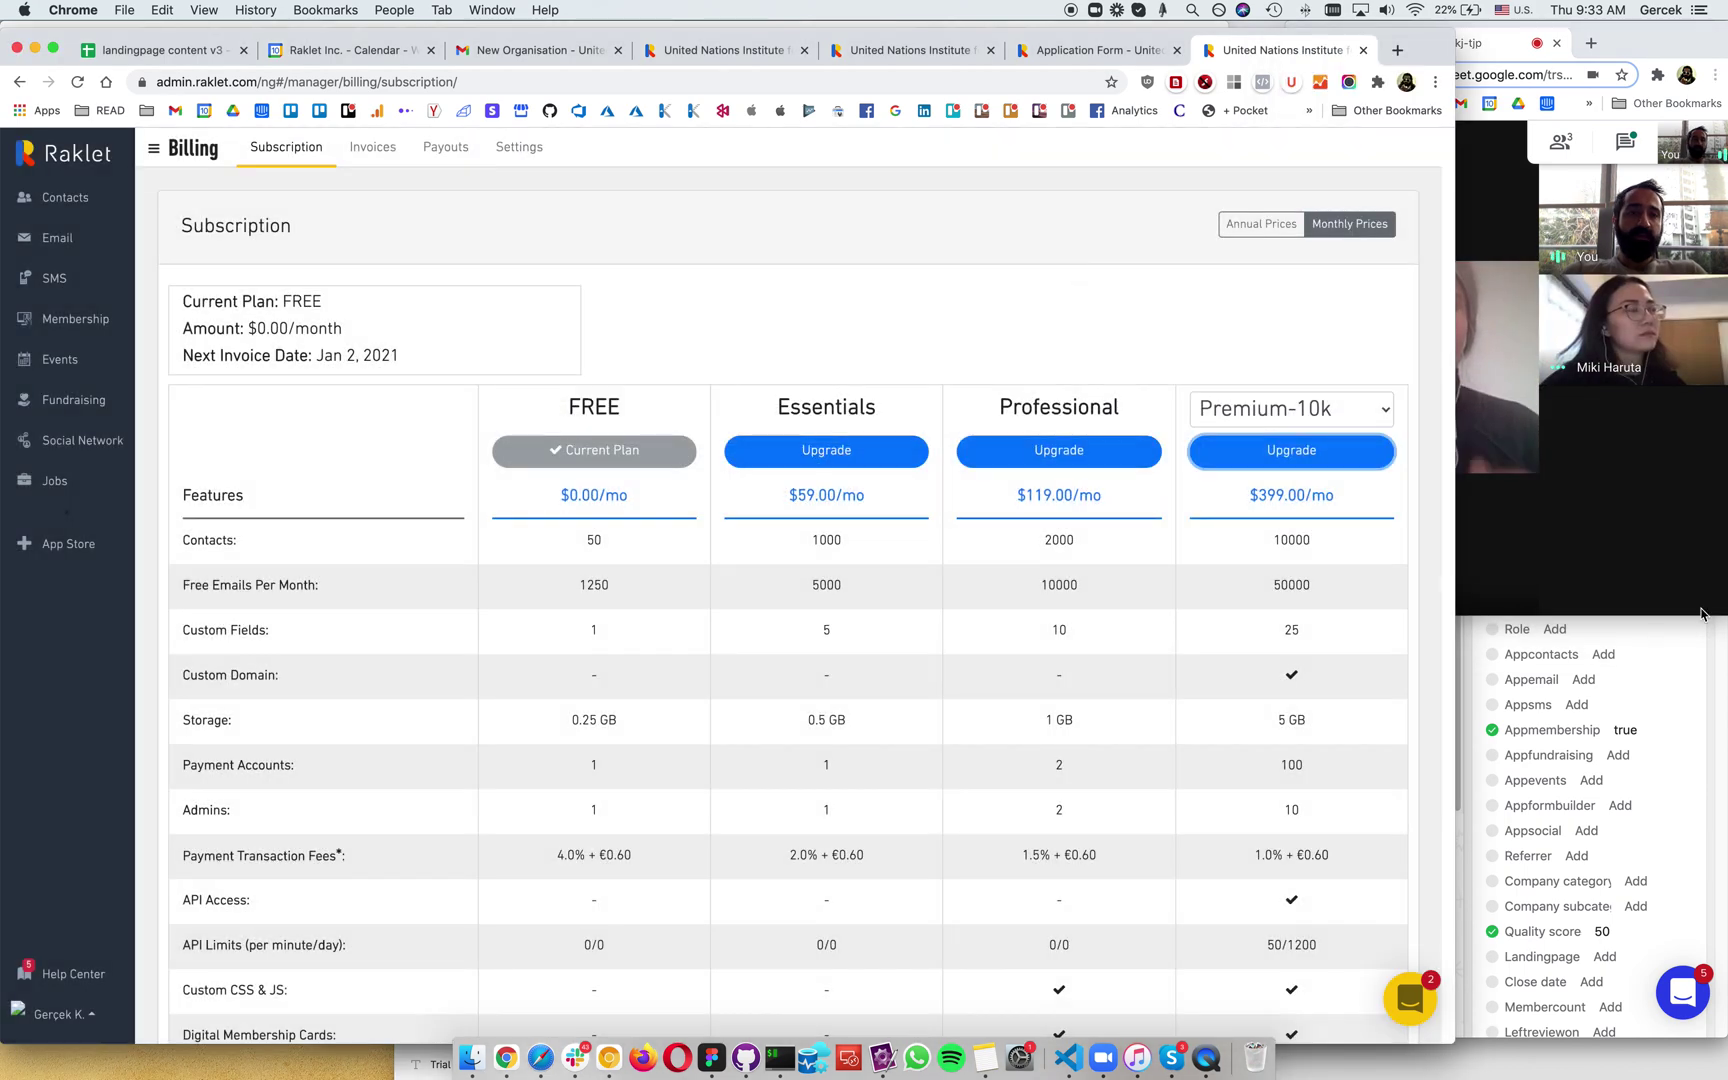
left_click(1642, 414)
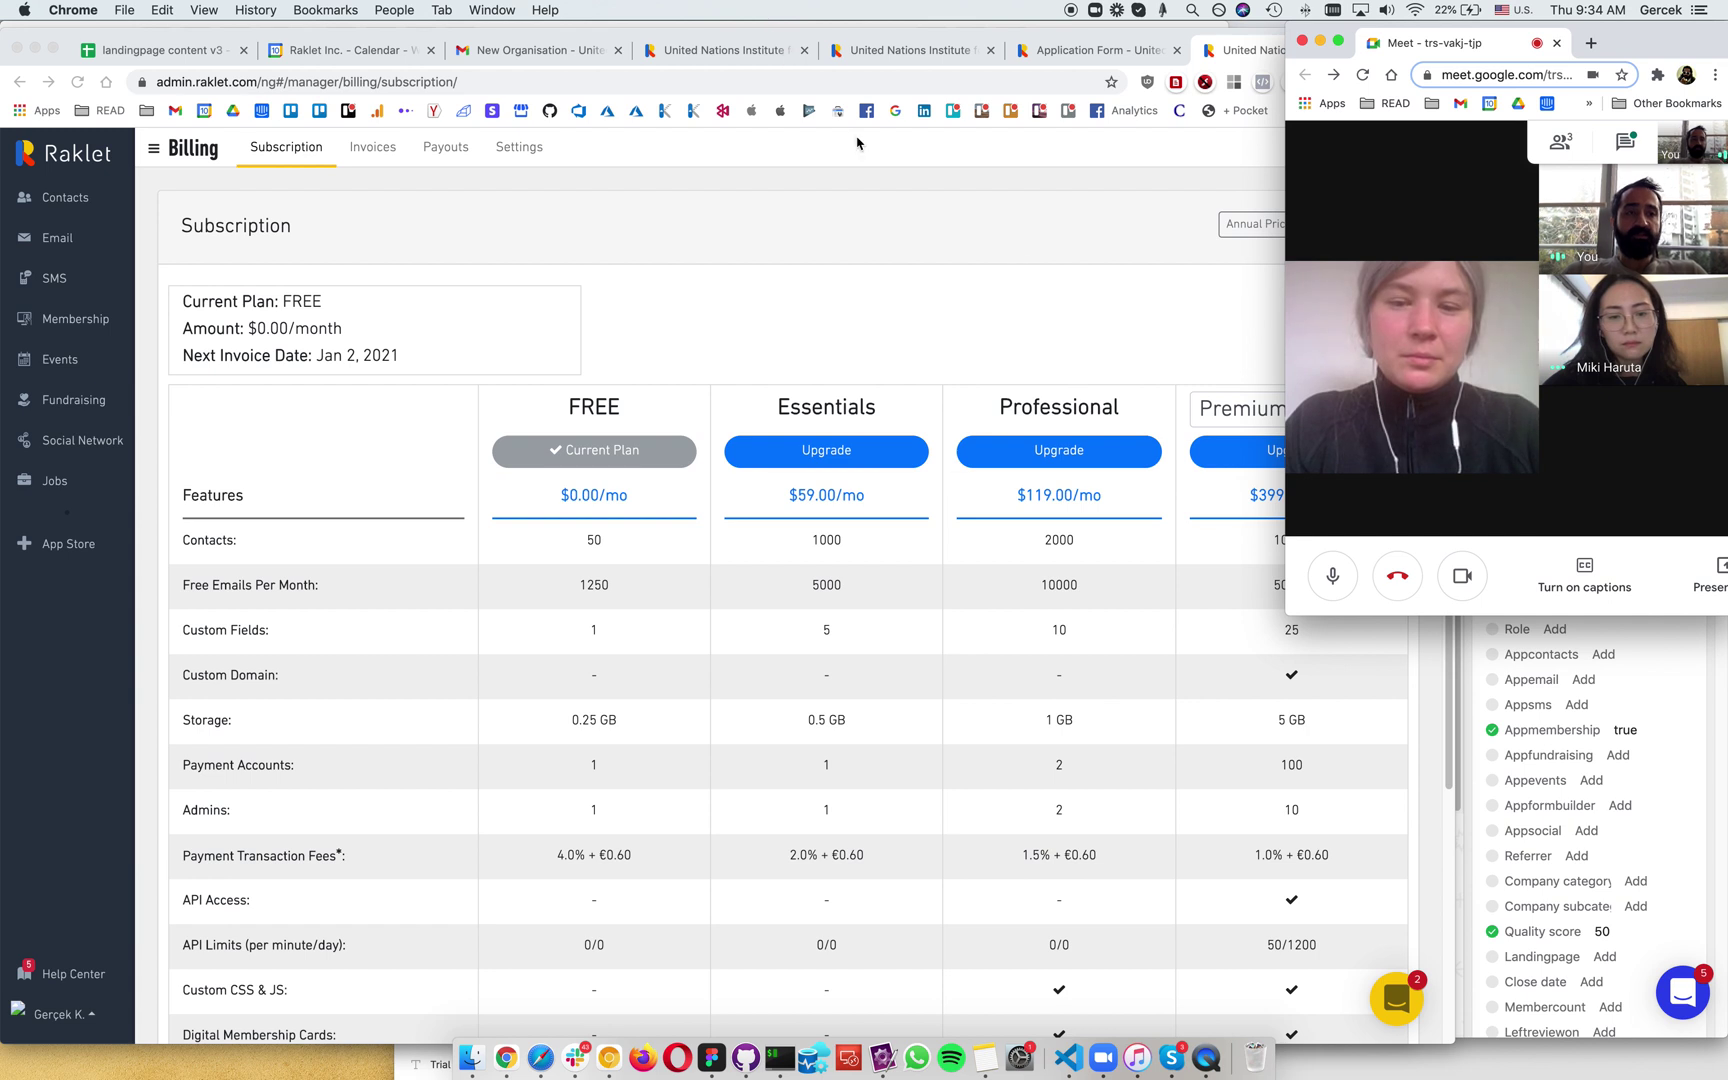
left_click(898, 244)
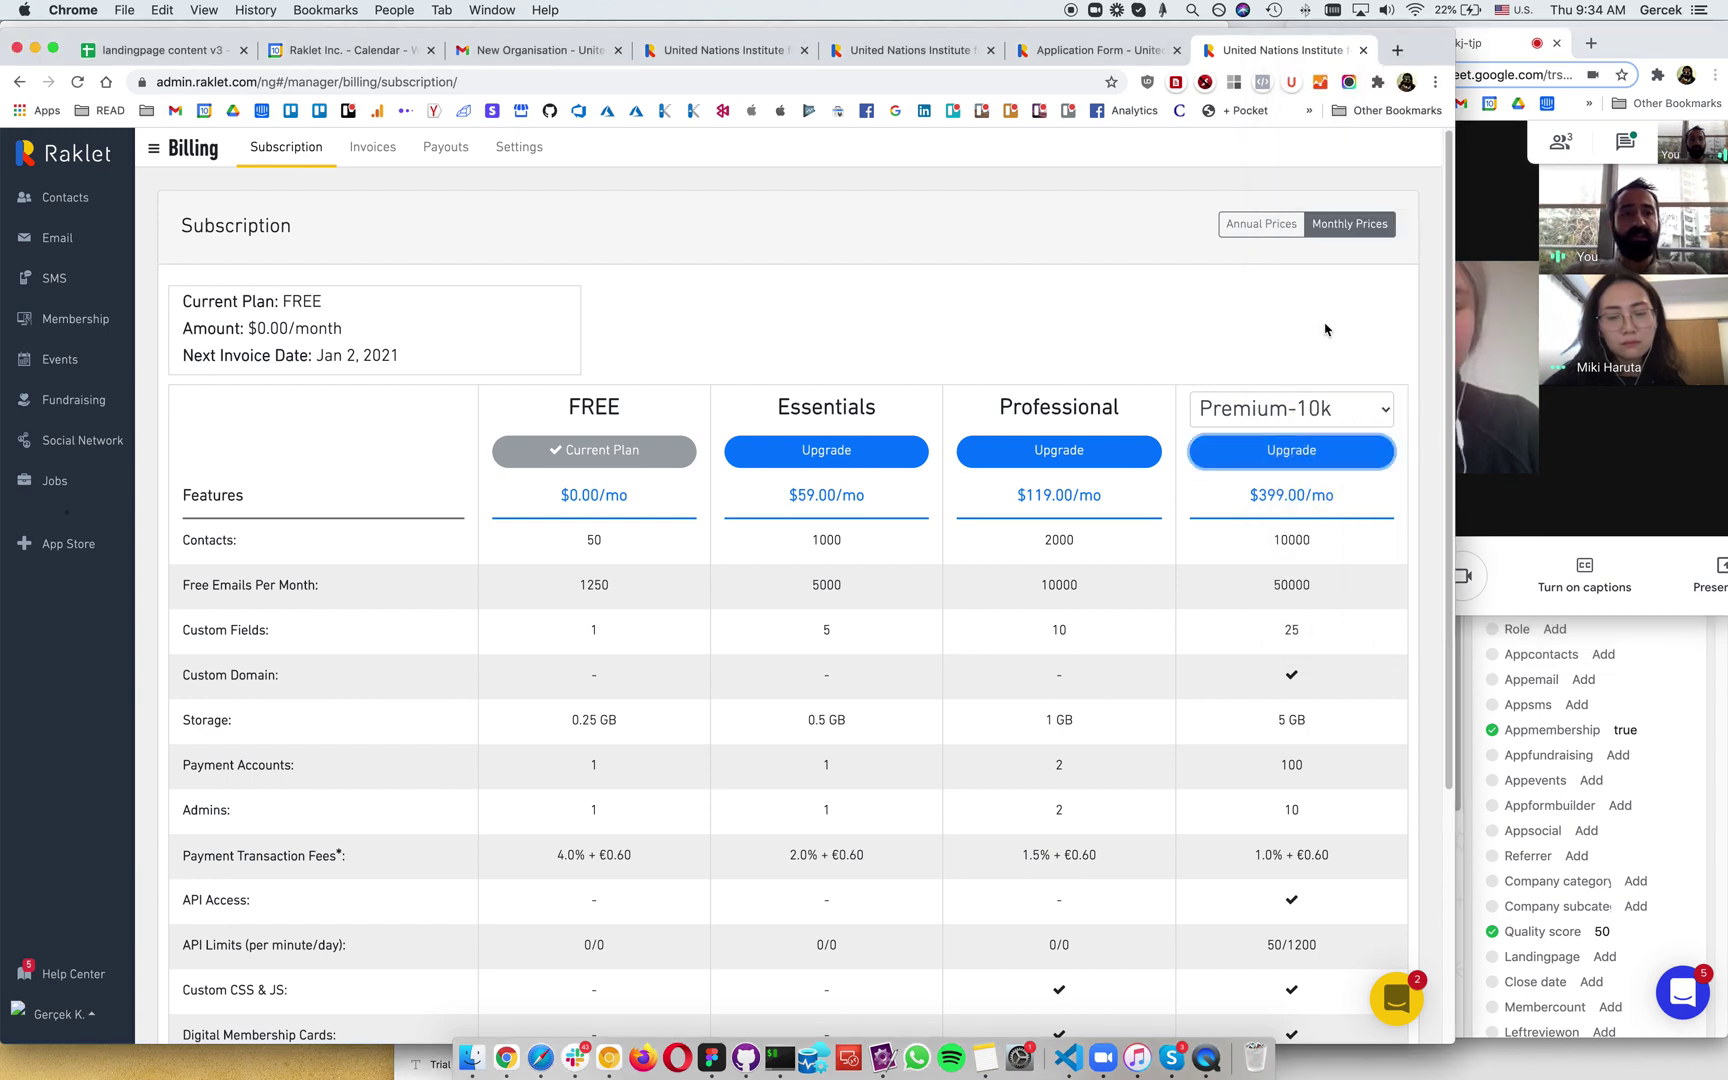
left_click(1657, 451)
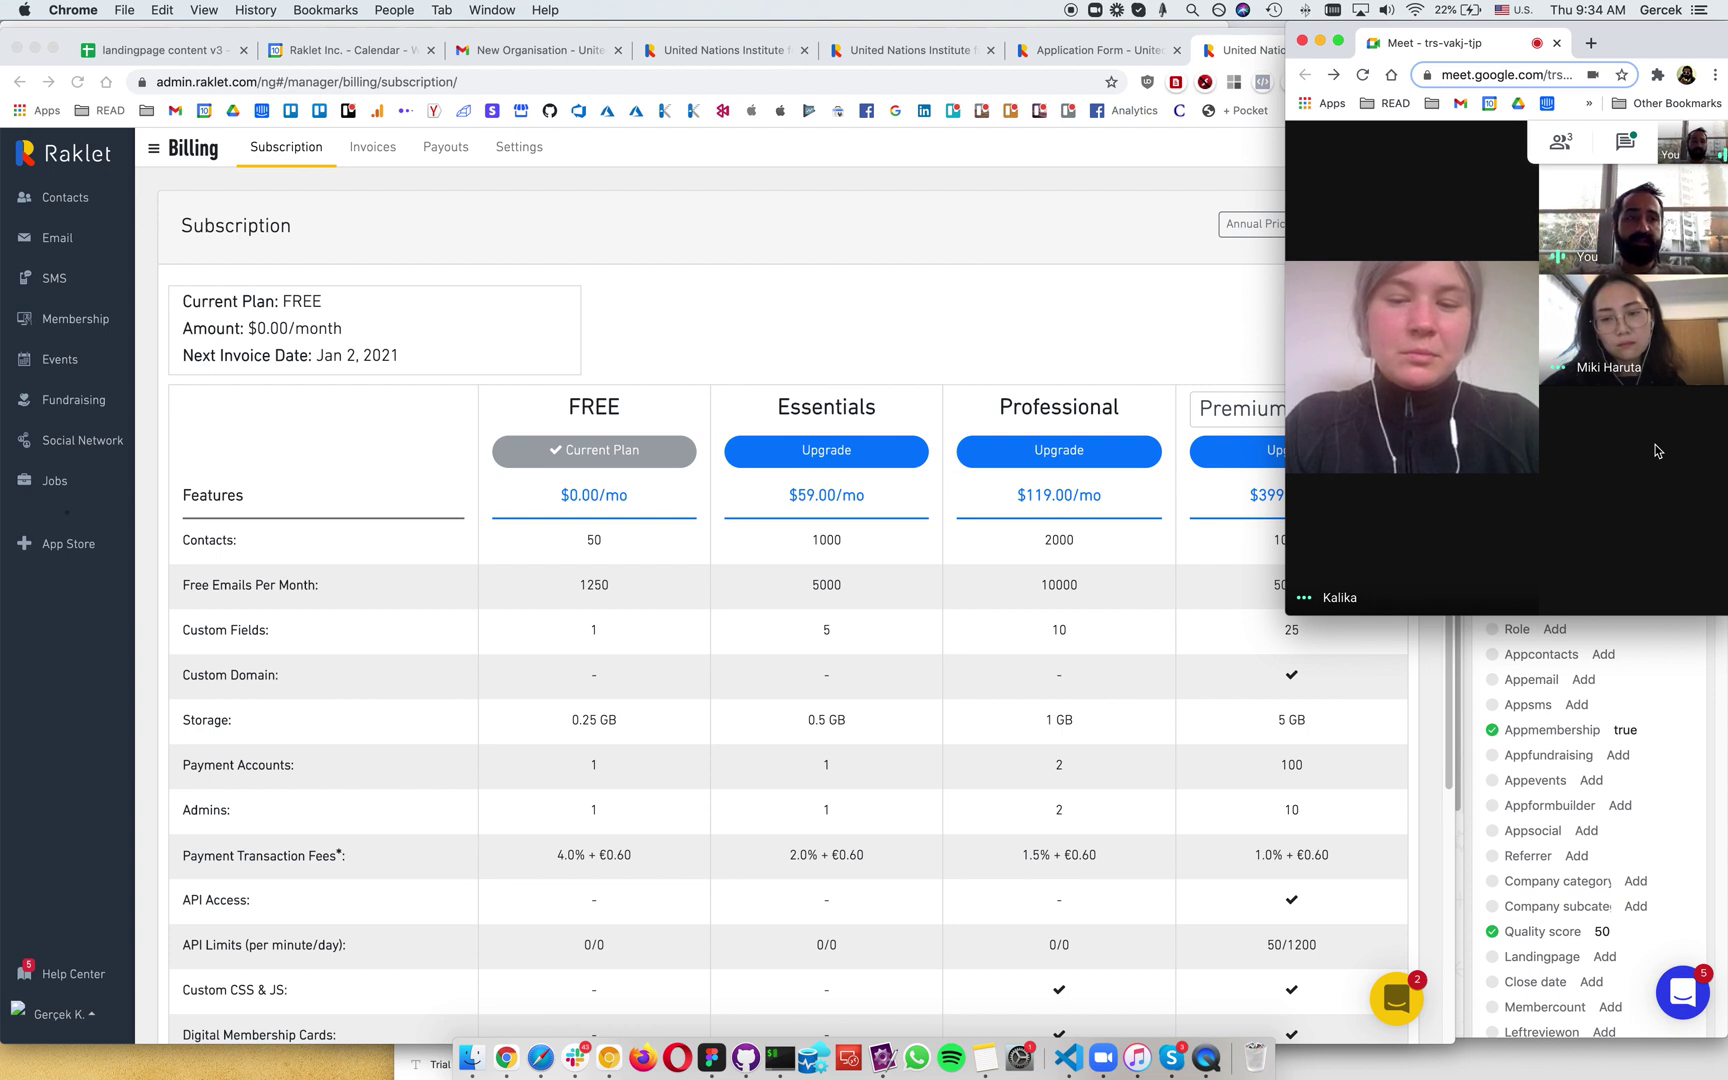
Step: Return to the main Chrome window from the Meet call and open Google Calendar in a new tab
left_click(858, 166)
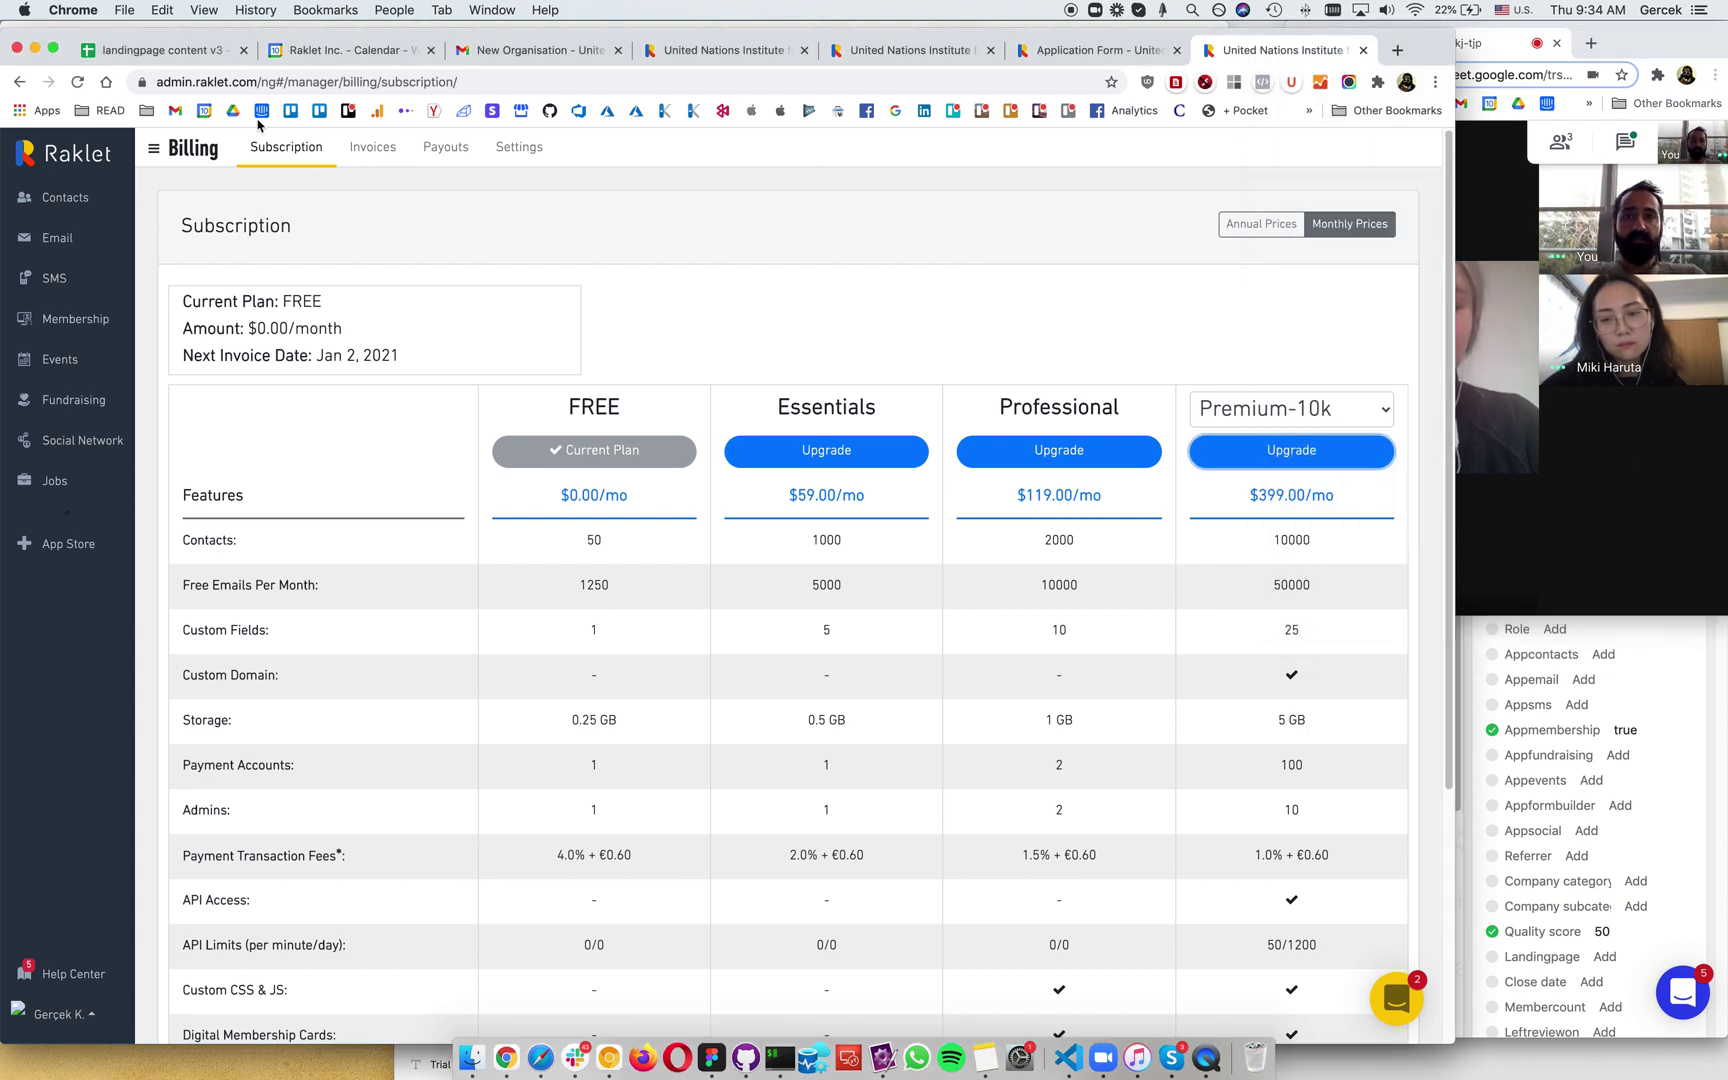
key("super+t")
left_click(204, 110)
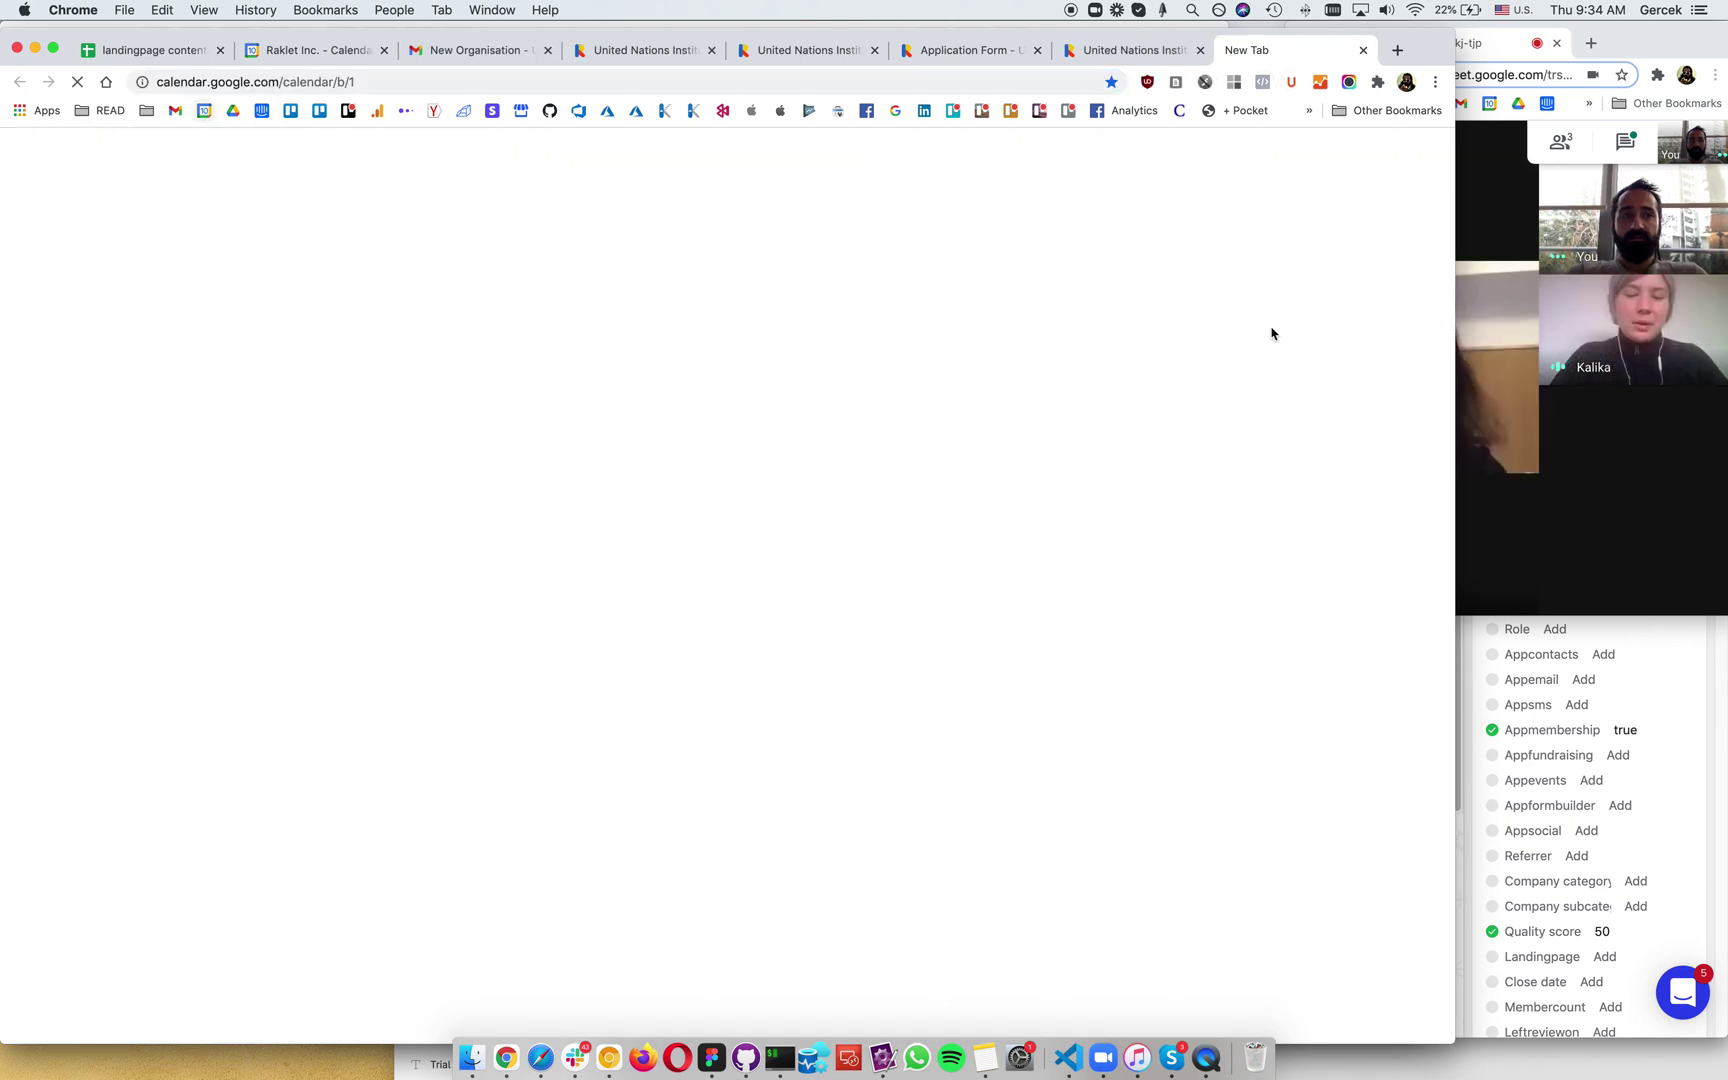